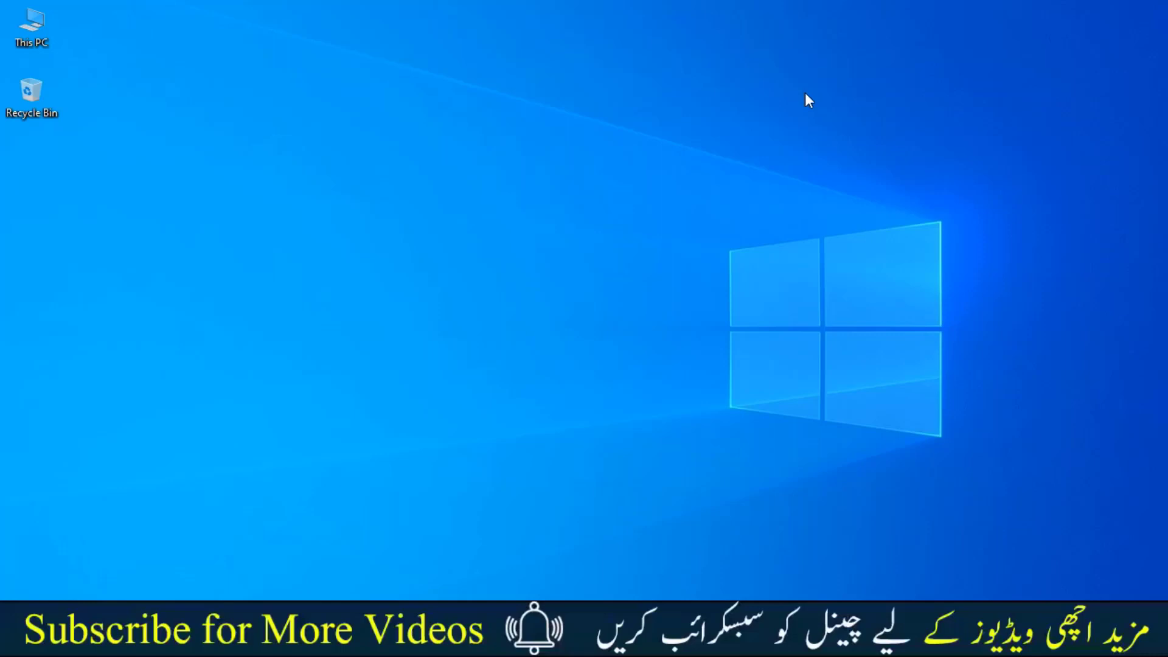
- Launch Word from the Start menu search and create a new blank document
key("super")
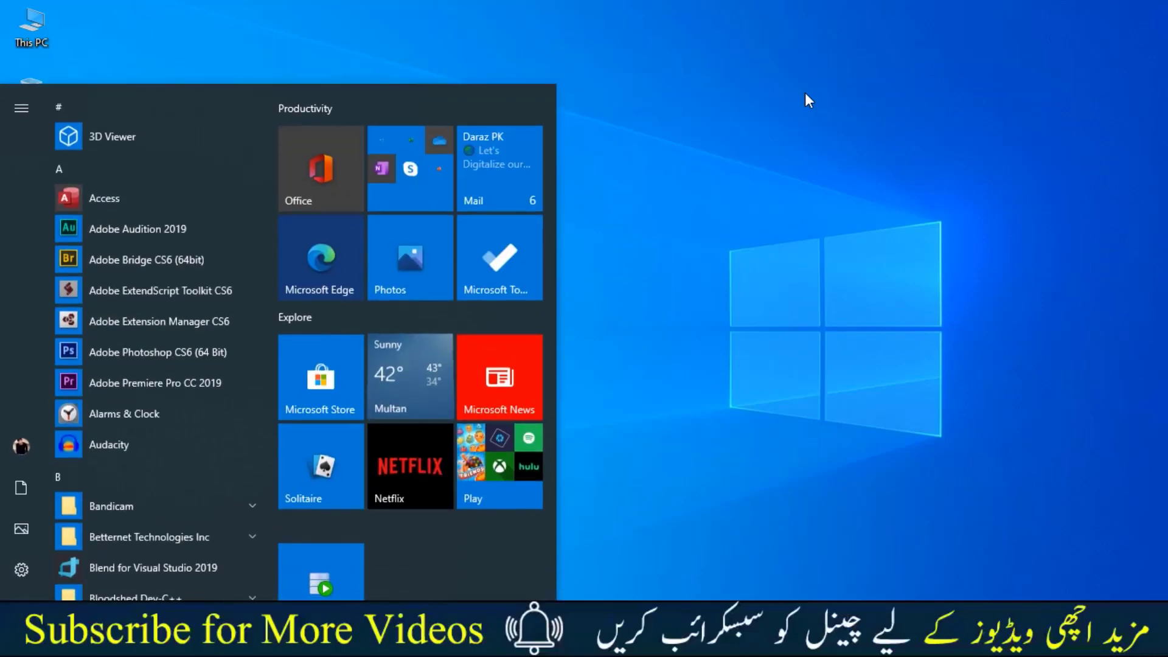
type("word")
key("Return")
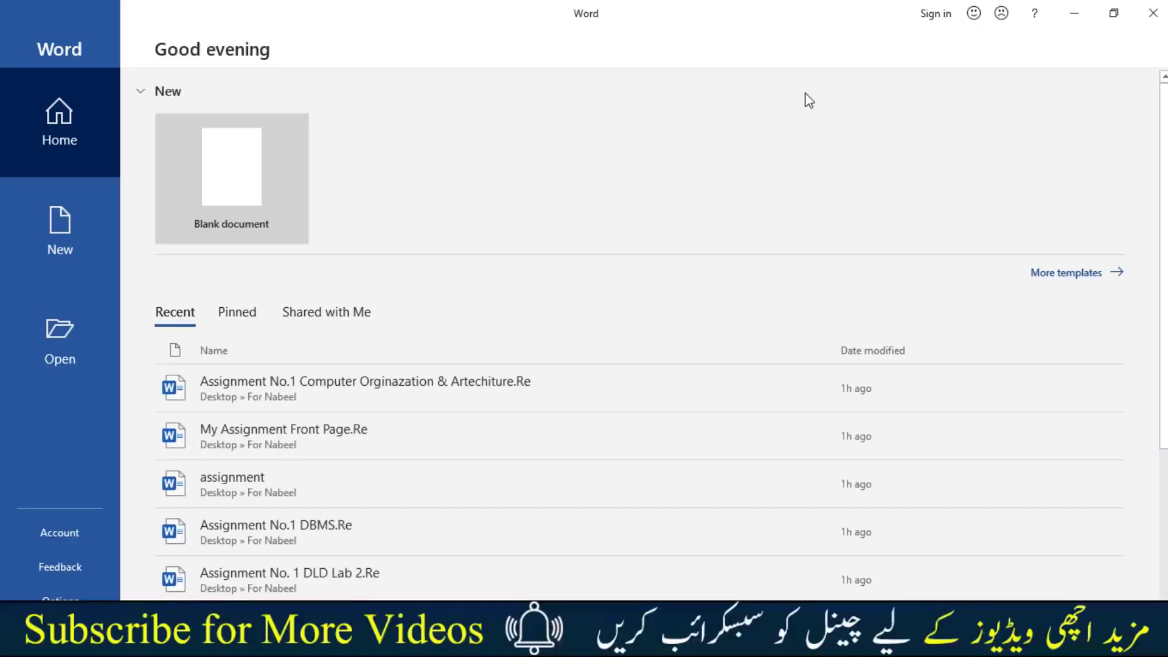
key("Return")
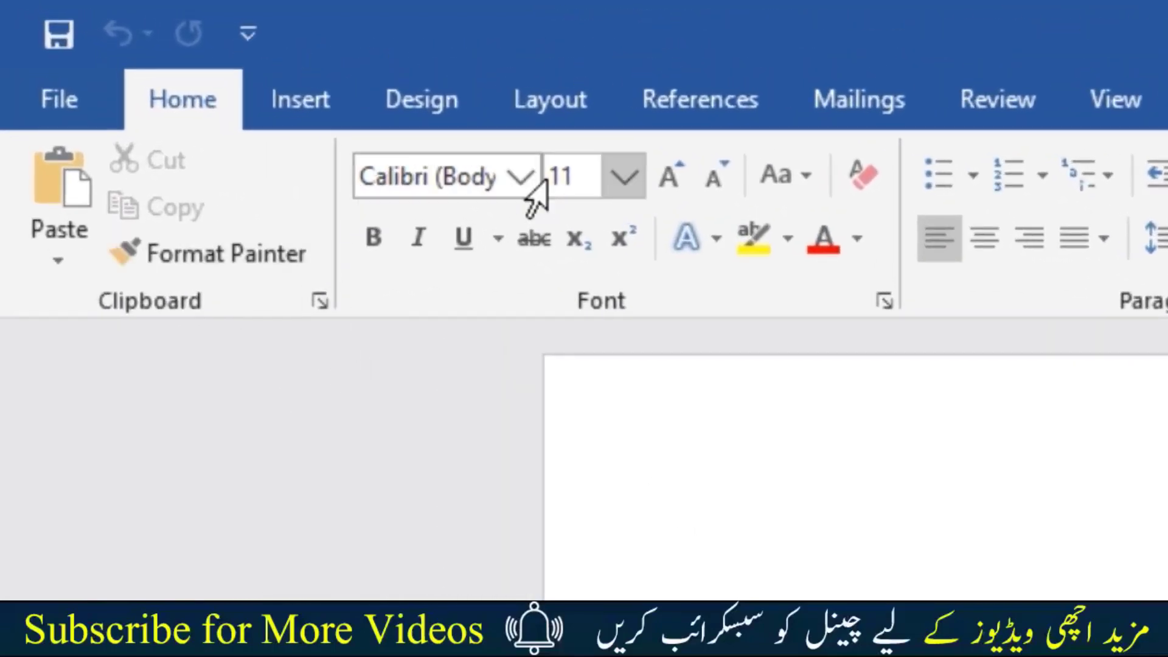
- Set the font size to 14 after trying the font, size and Change Case lists
left_click(530, 184)
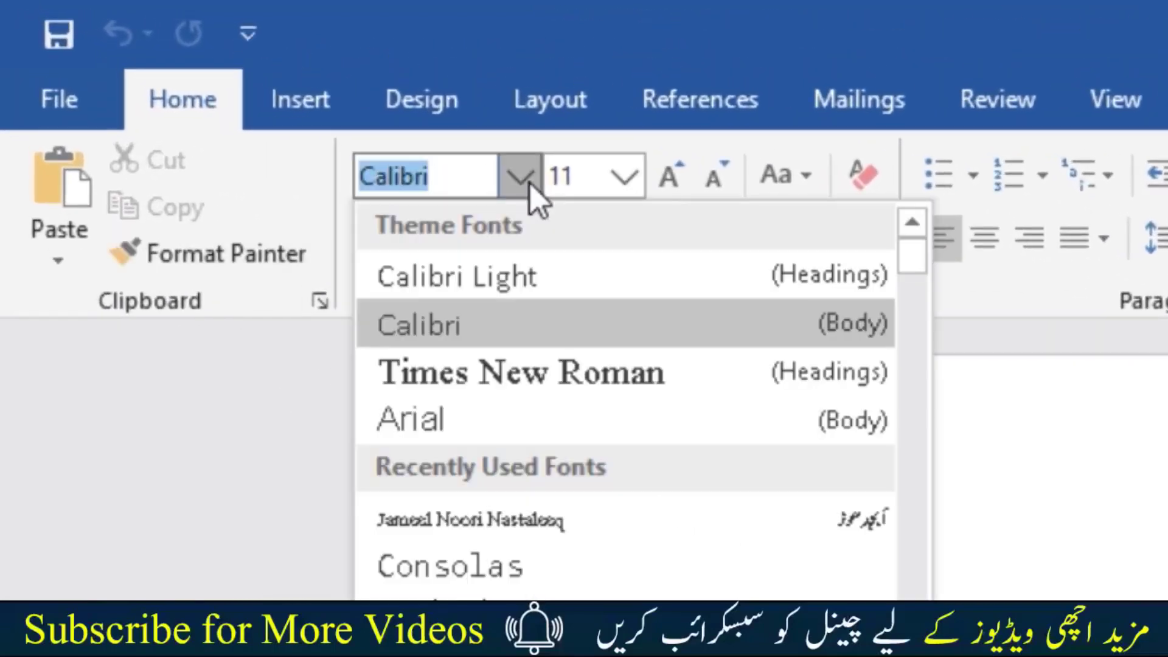
left_click(530, 184)
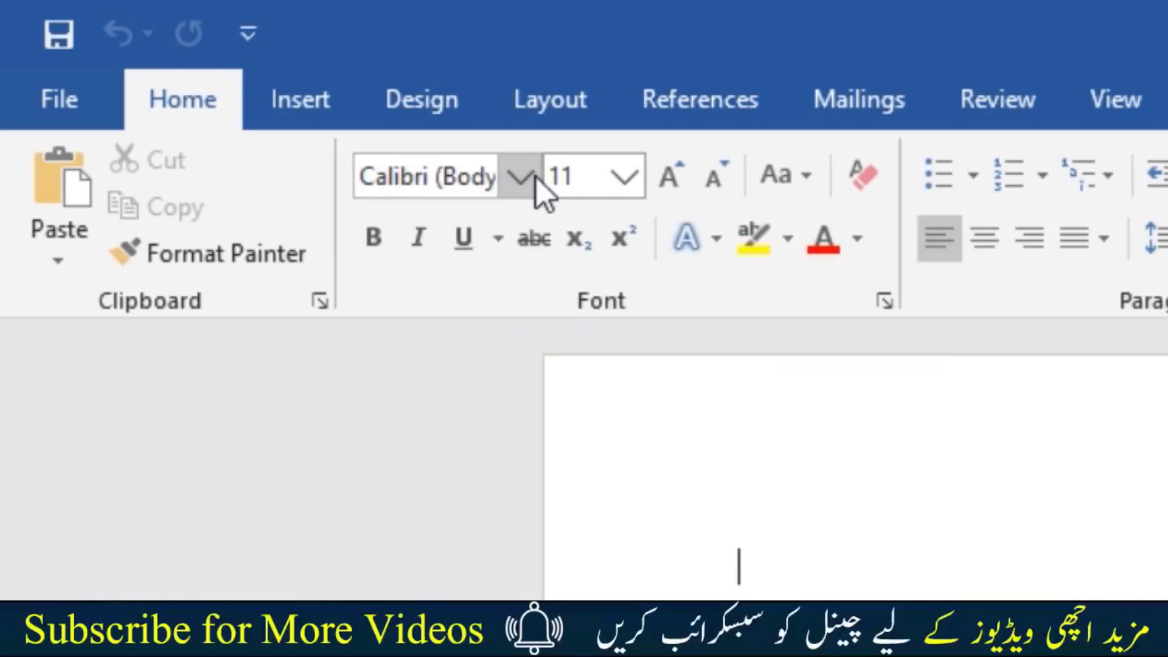
left_click(622, 178)
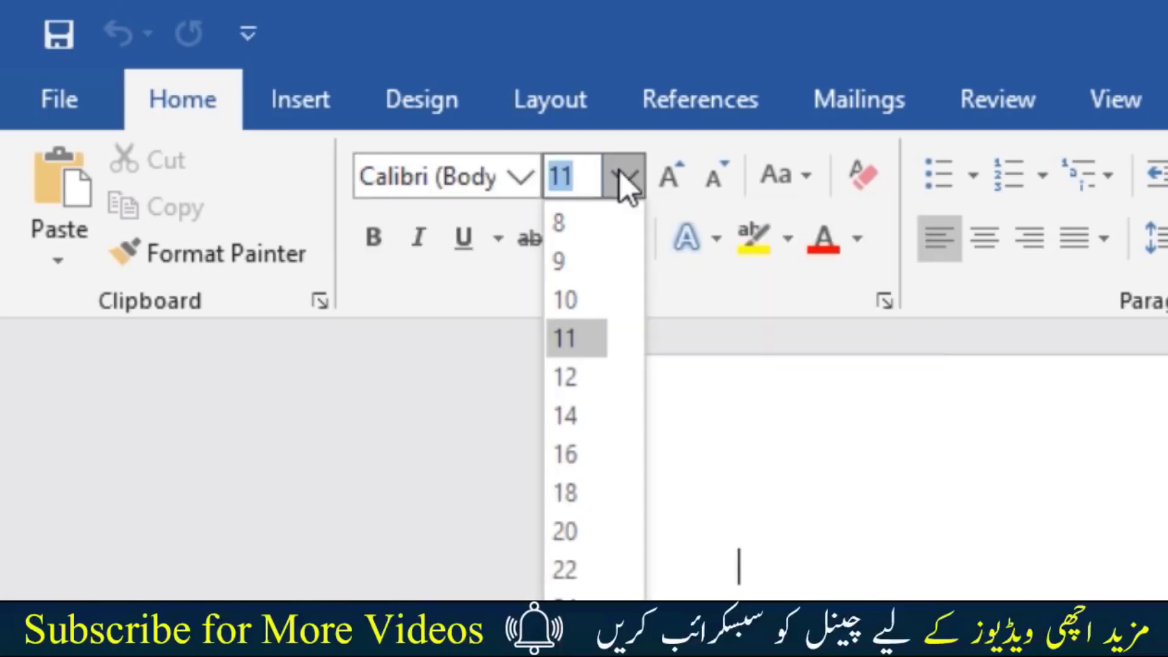
left_click(623, 183)
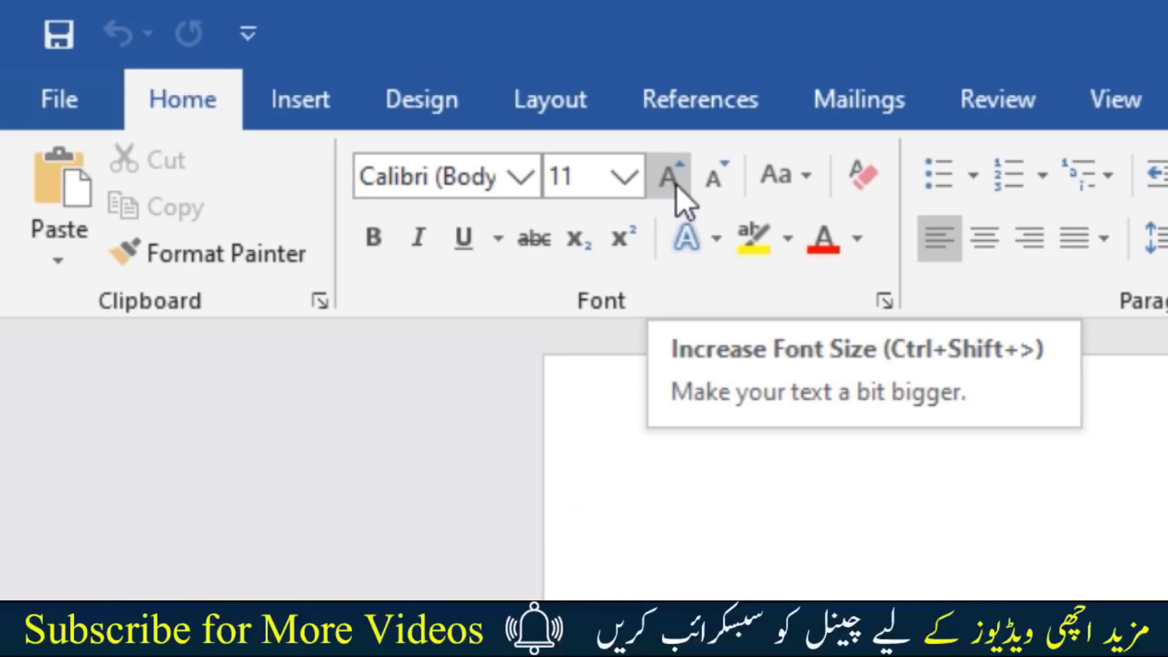
left_click(669, 176)
left_click(669, 177)
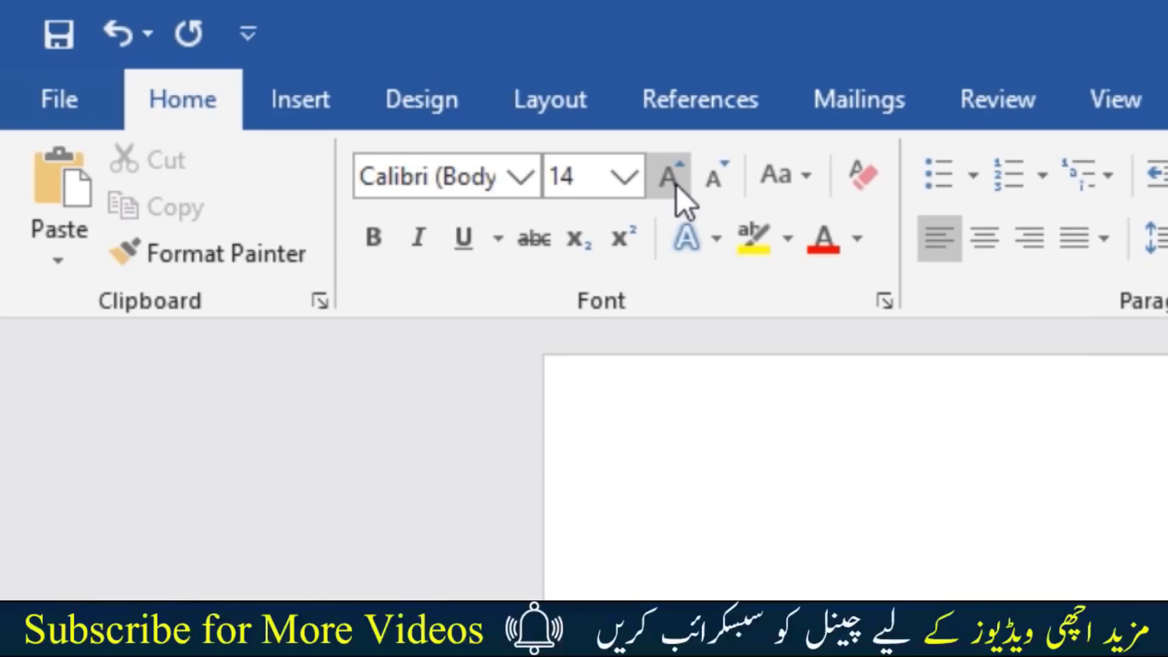
key("ctrl+shift+period")
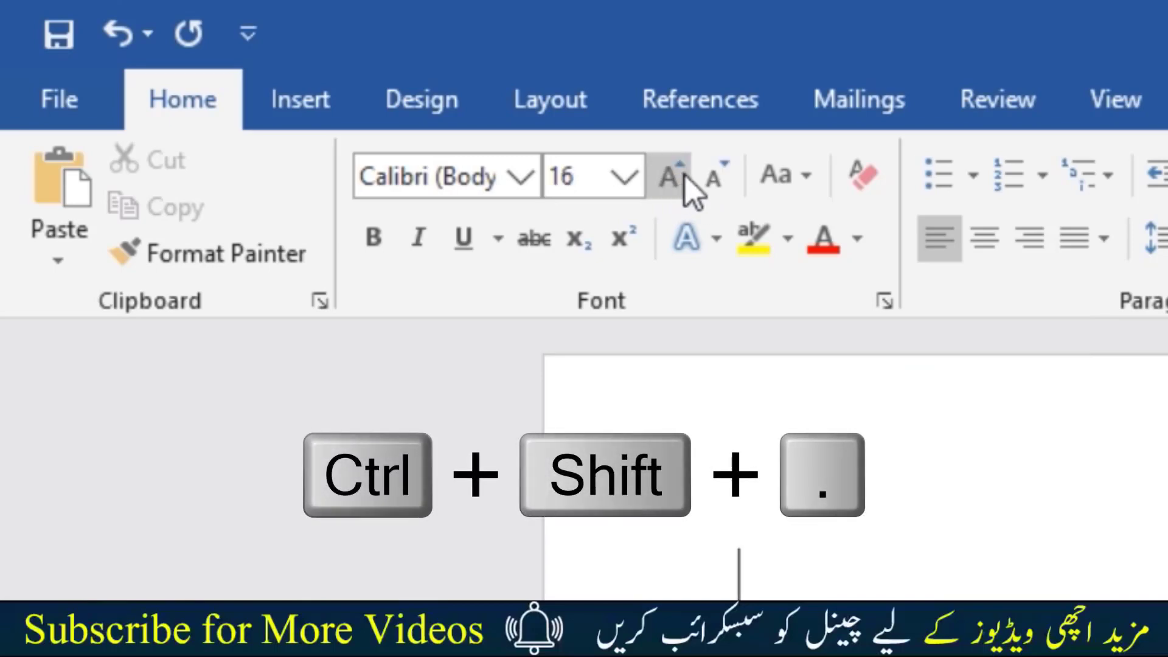
key("ctrl+shift+comma")
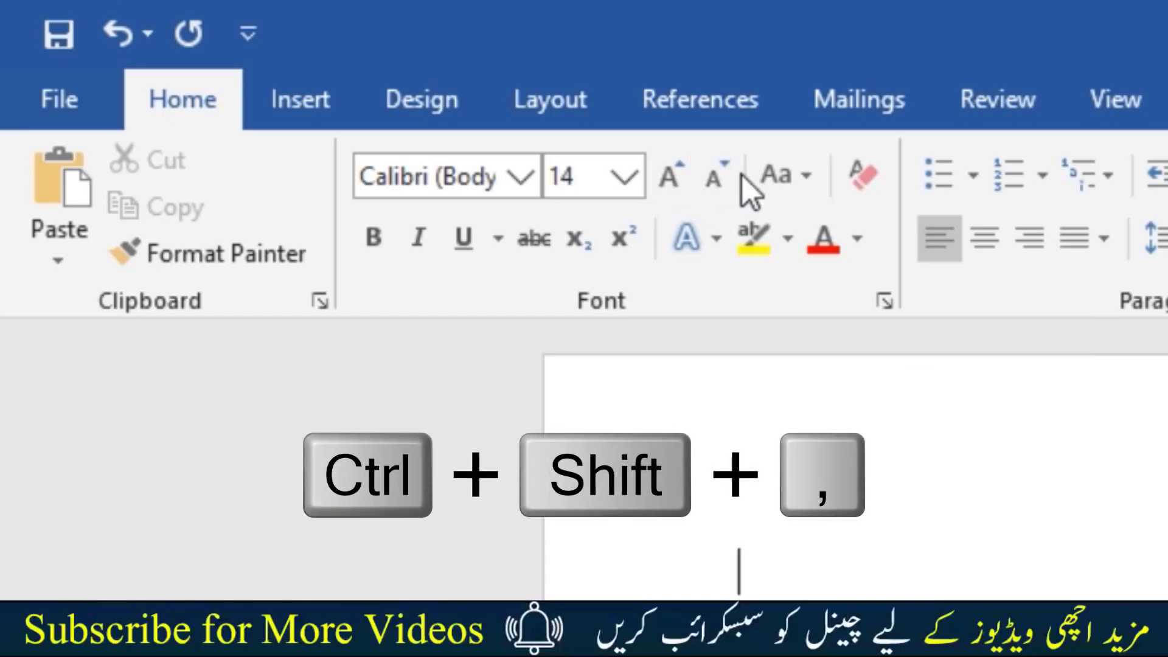
left_click(790, 174)
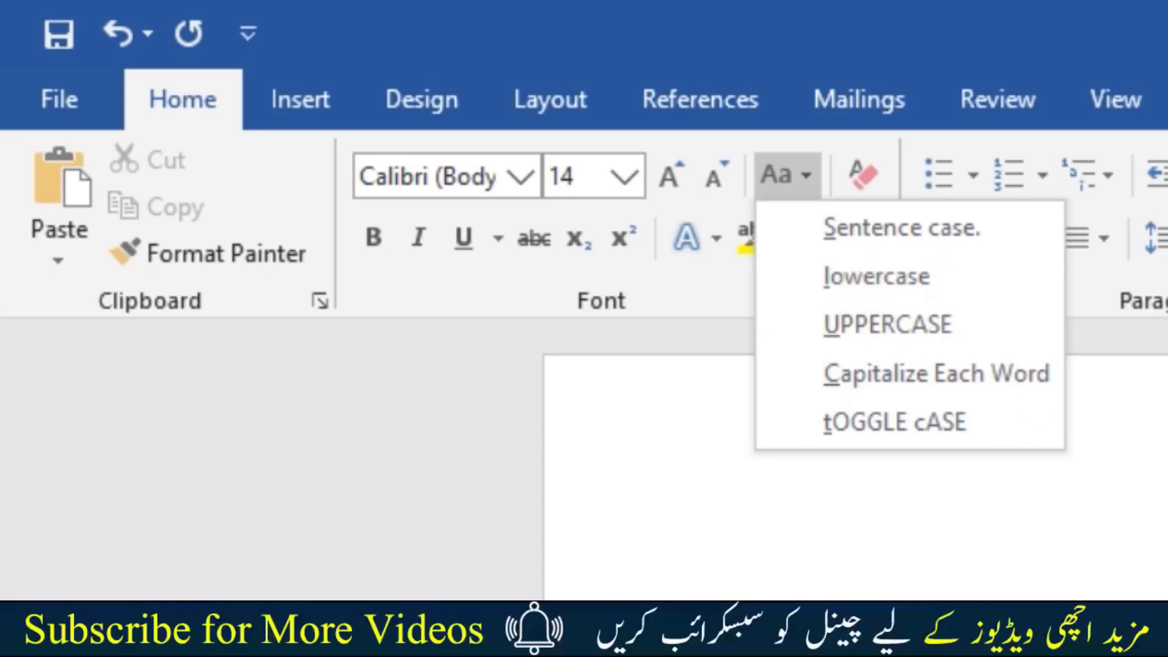
left_click(722, 555)
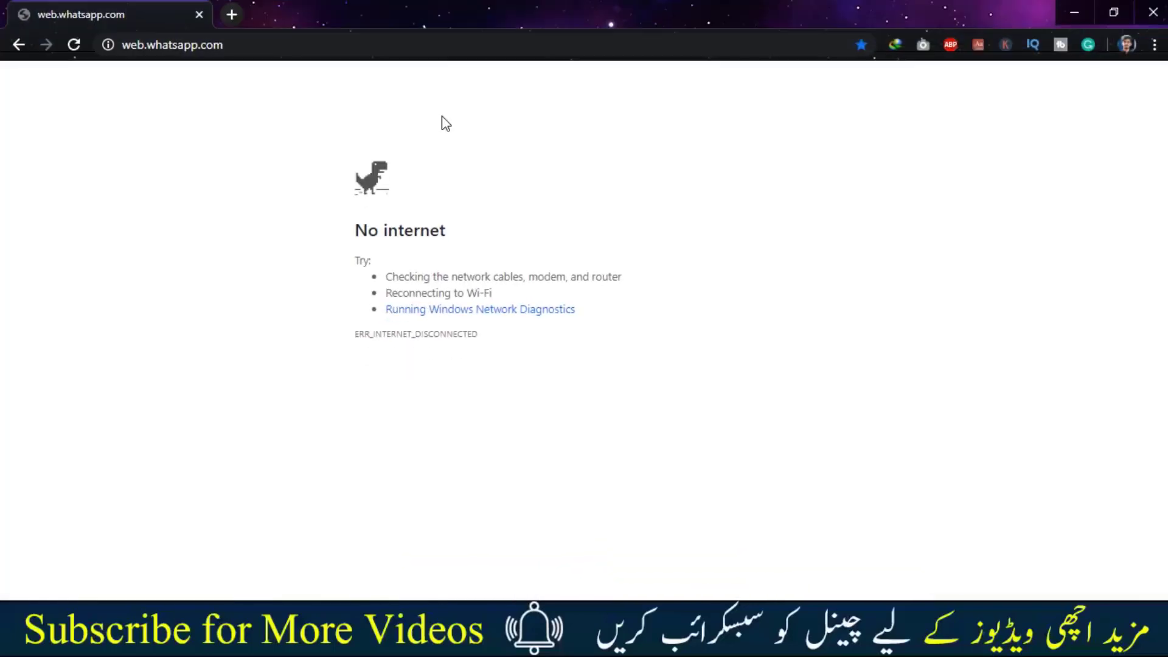
- Copy the network-cables troubleshooting line from the browser page and return to Word
left_click_drag(388, 272, 617, 279)
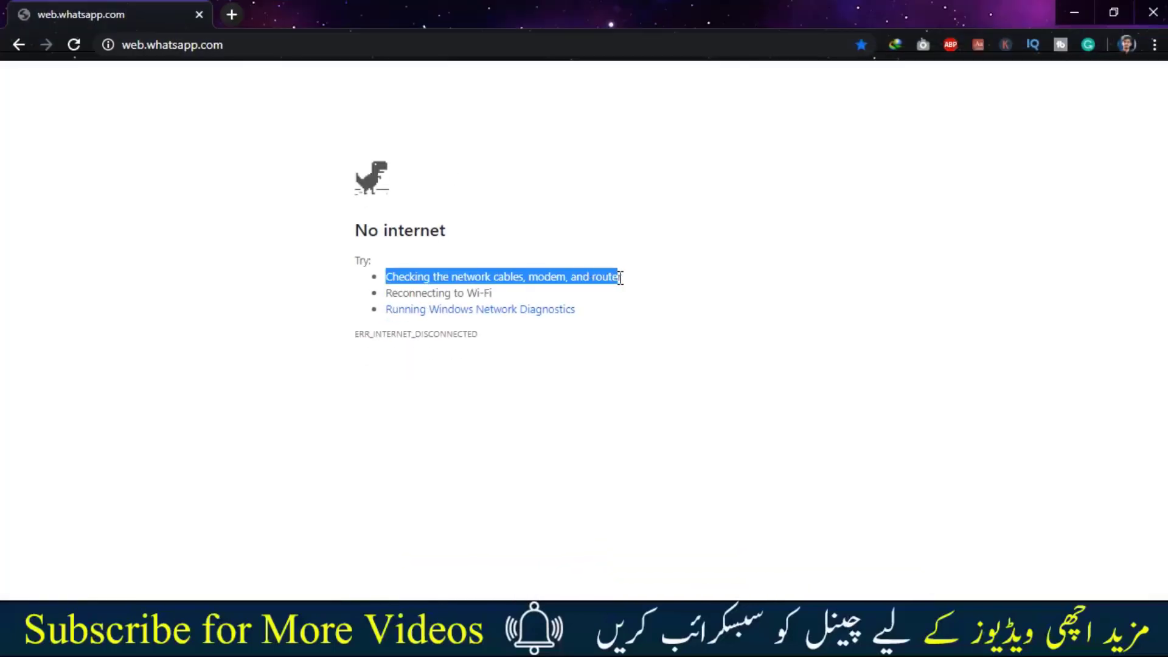
right_click(614, 279)
left_click(646, 294)
left_click(1074, 12)
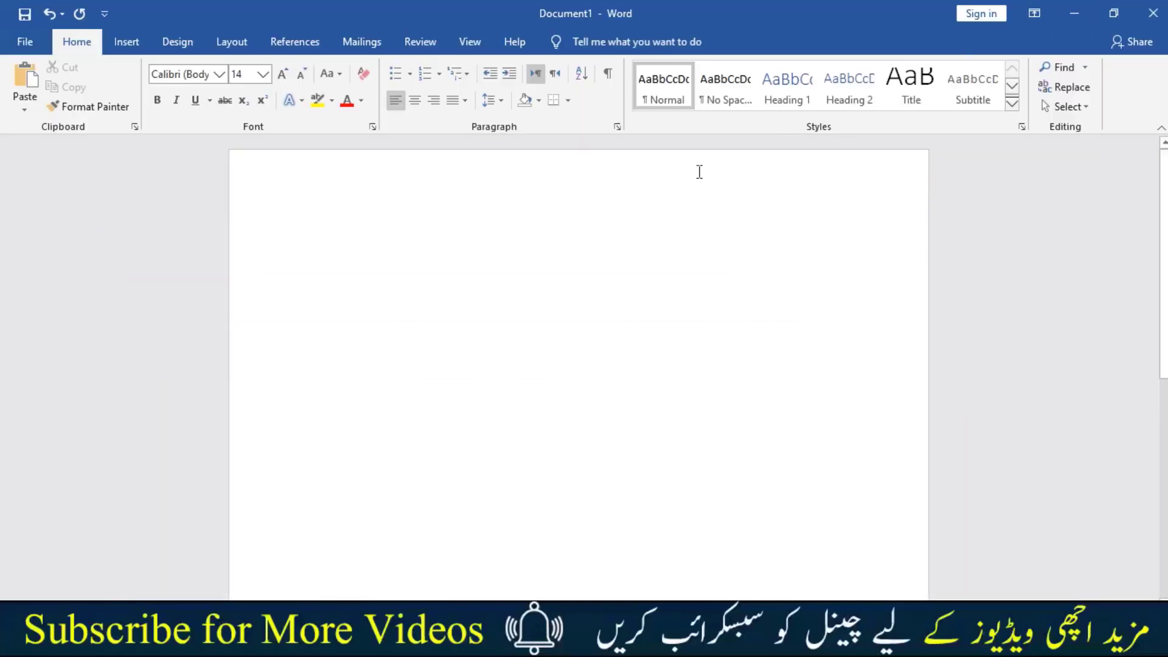
- Paste the network-cables line into the document and set its font to Calibri
key("ctrl+v")
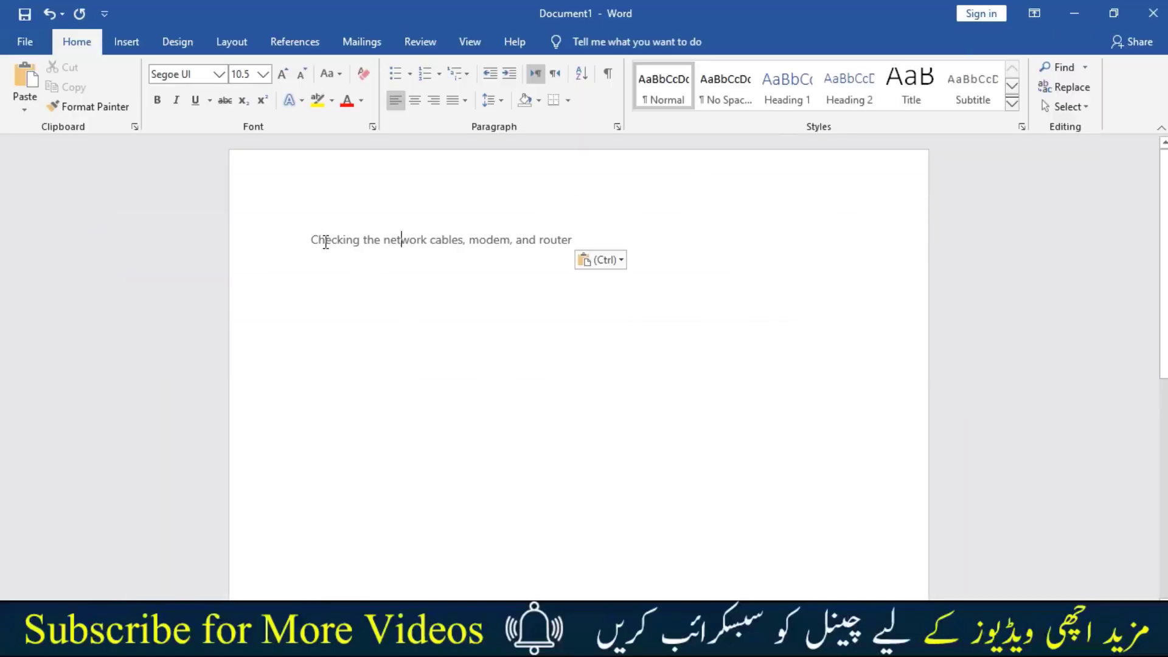
key("Home")
key("shift+Right")
key("shift+Right")
key("shift+Right")
left_click(626, 227, "shift")
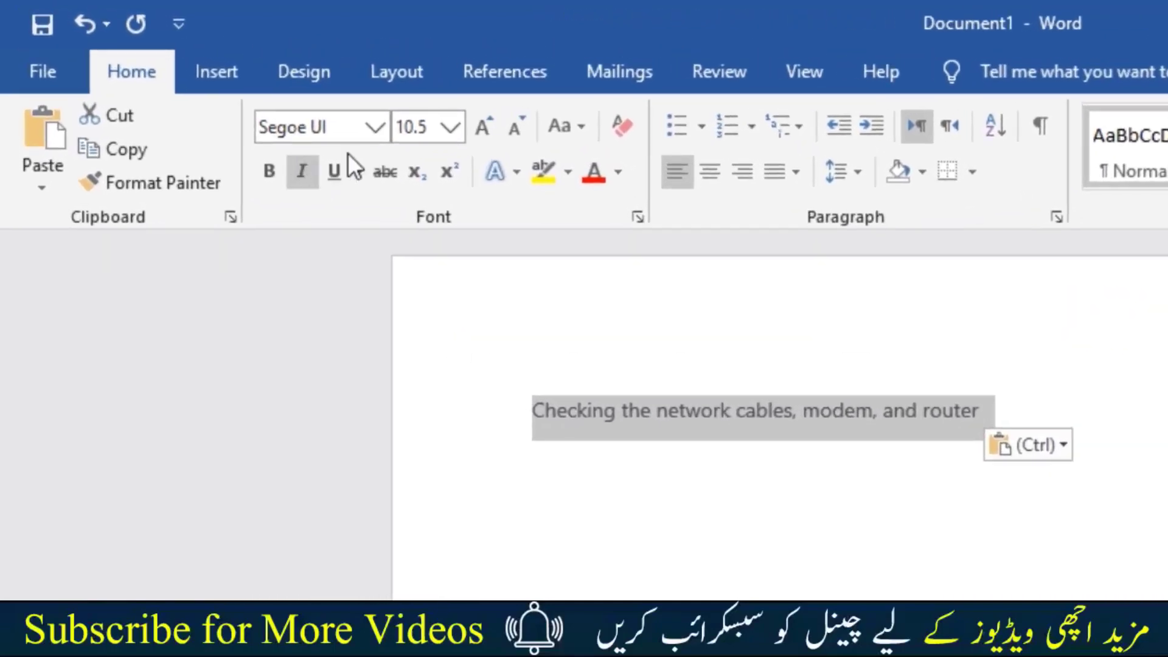
left_click(250, 84)
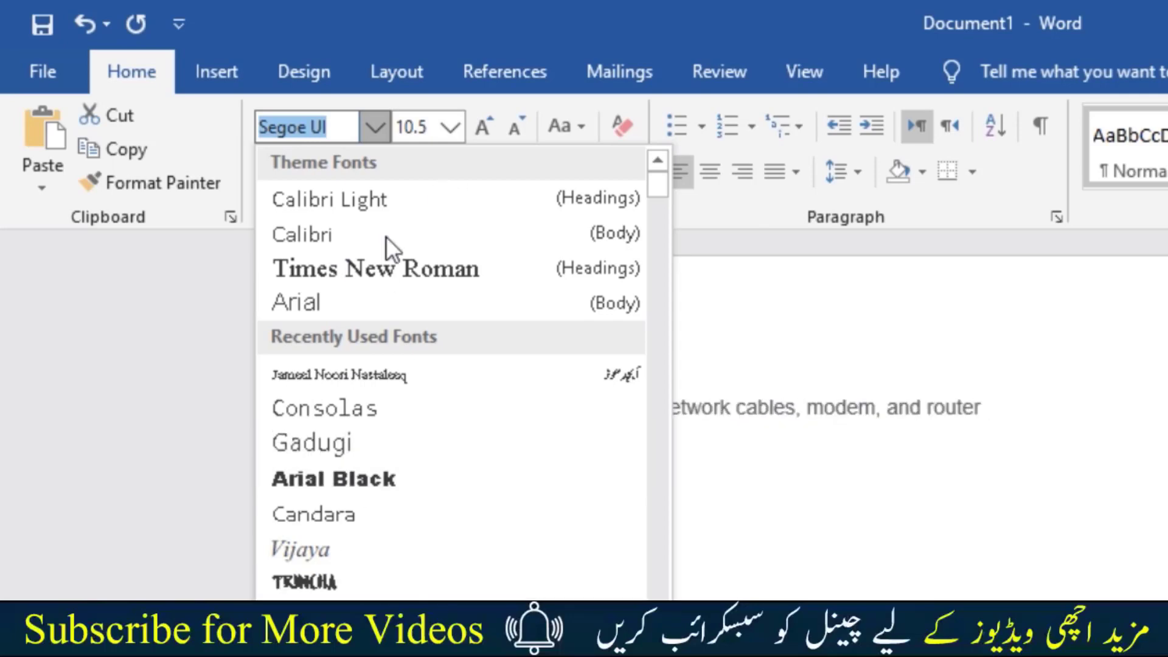
left_click(358, 236)
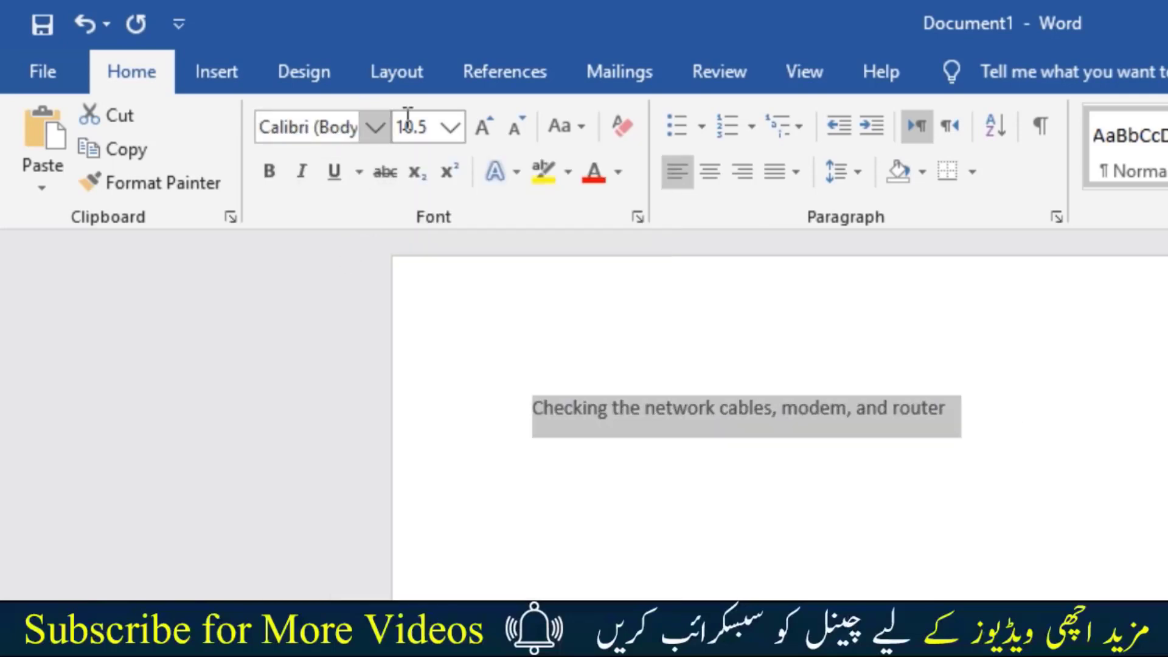
- Size the line at 14, shrink it to 9, then grow it to 16
left_click(461, 130)
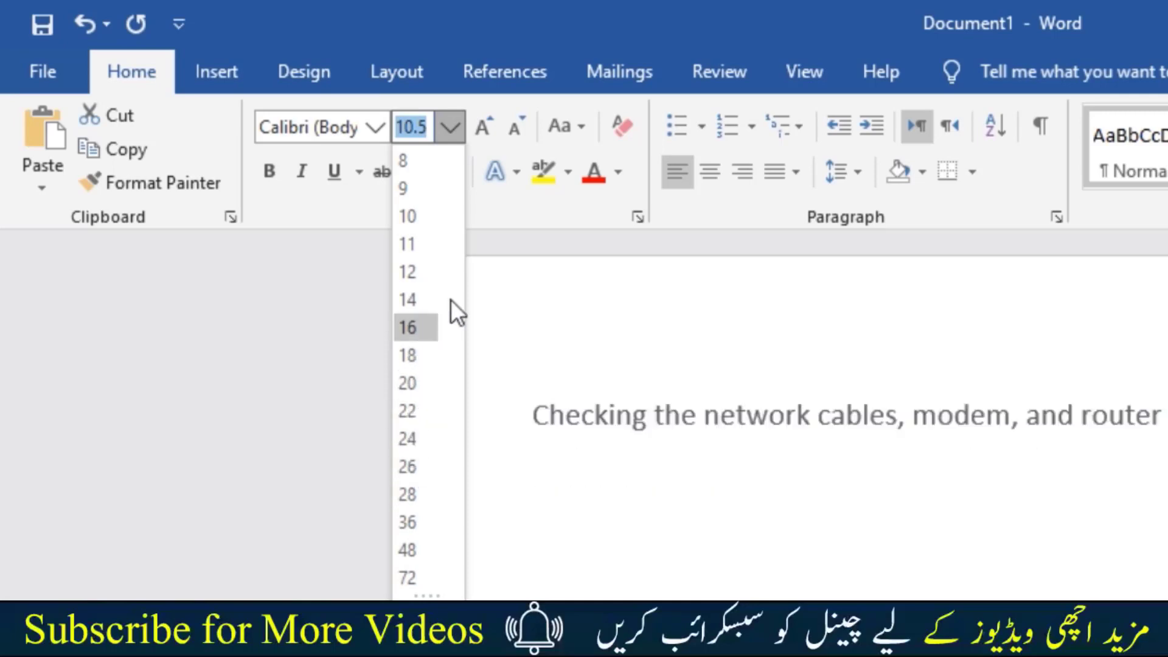
left_click(421, 308)
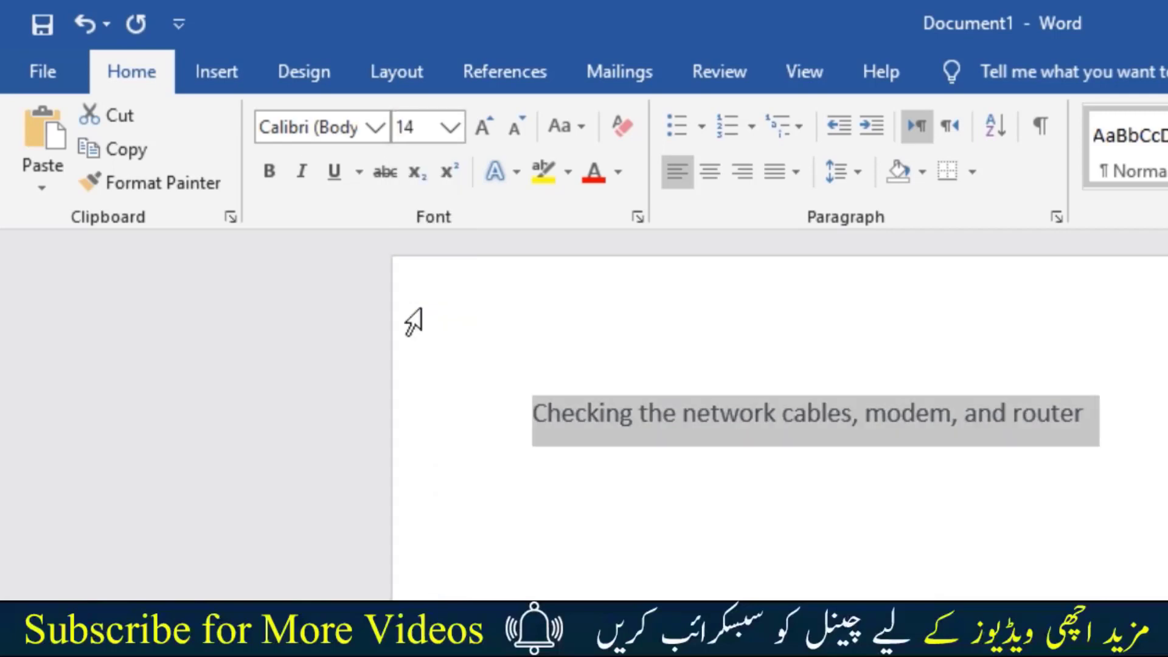
left_click(516, 120)
left_click(515, 121)
left_click(516, 121)
left_click(514, 120)
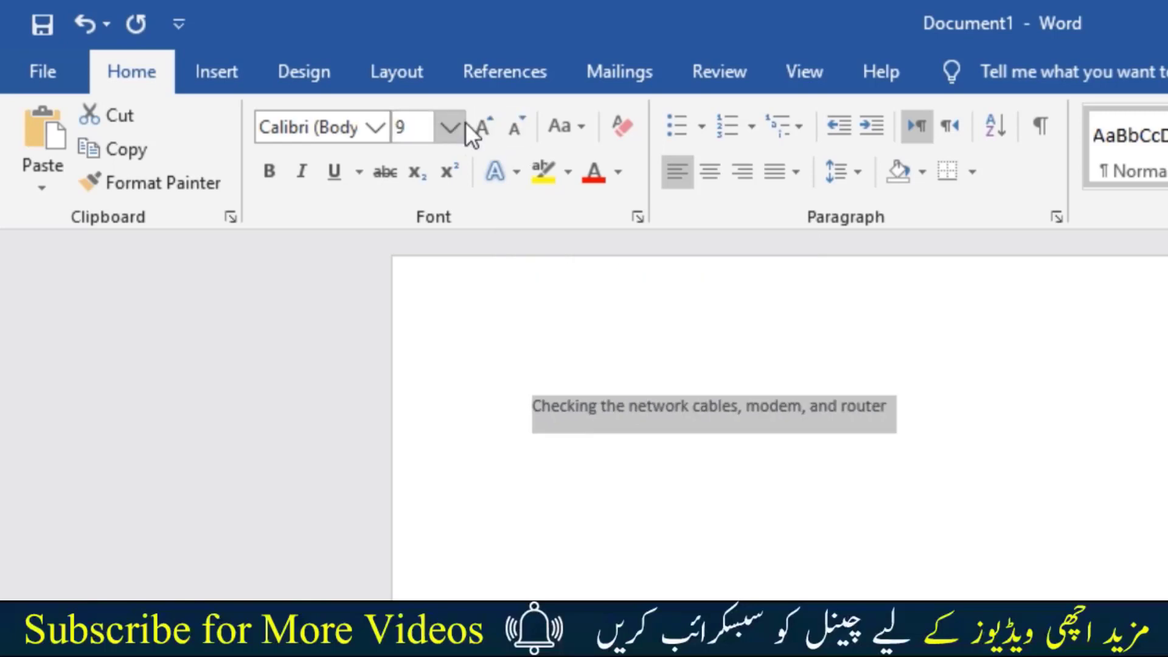
left_click(484, 127)
left_click(484, 127)
left_click(485, 126)
left_click(485, 127)
left_click(484, 126)
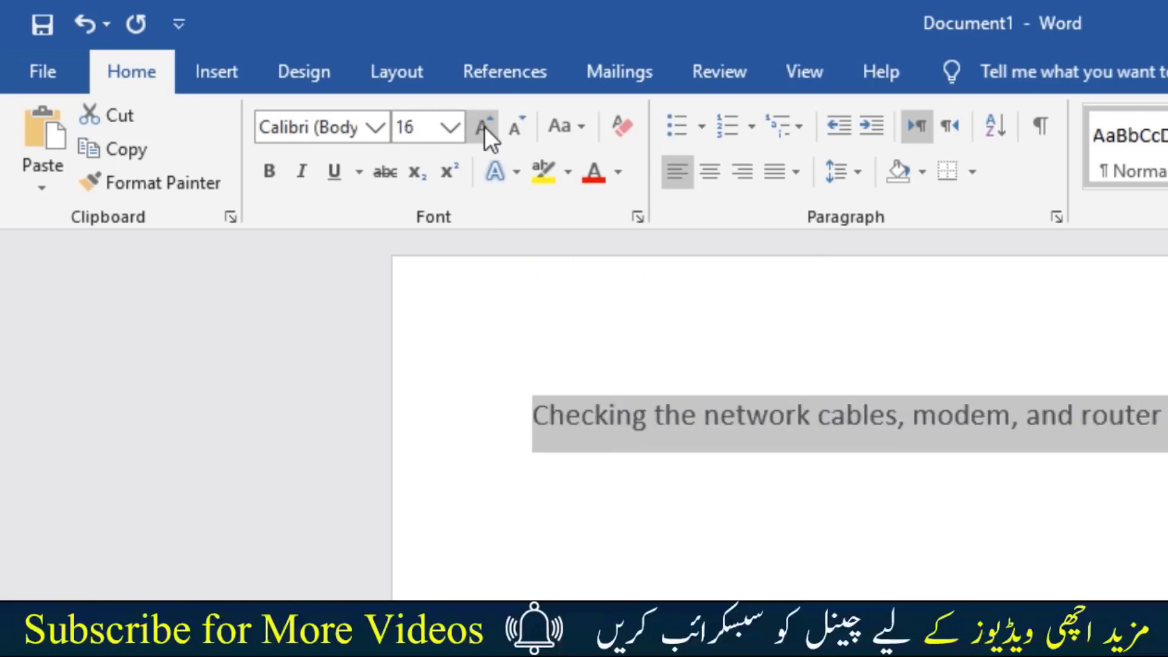
- Cycle the line through sentence case, lowercase, UPPERCASE and Capitalize Each Word
left_click(551, 125)
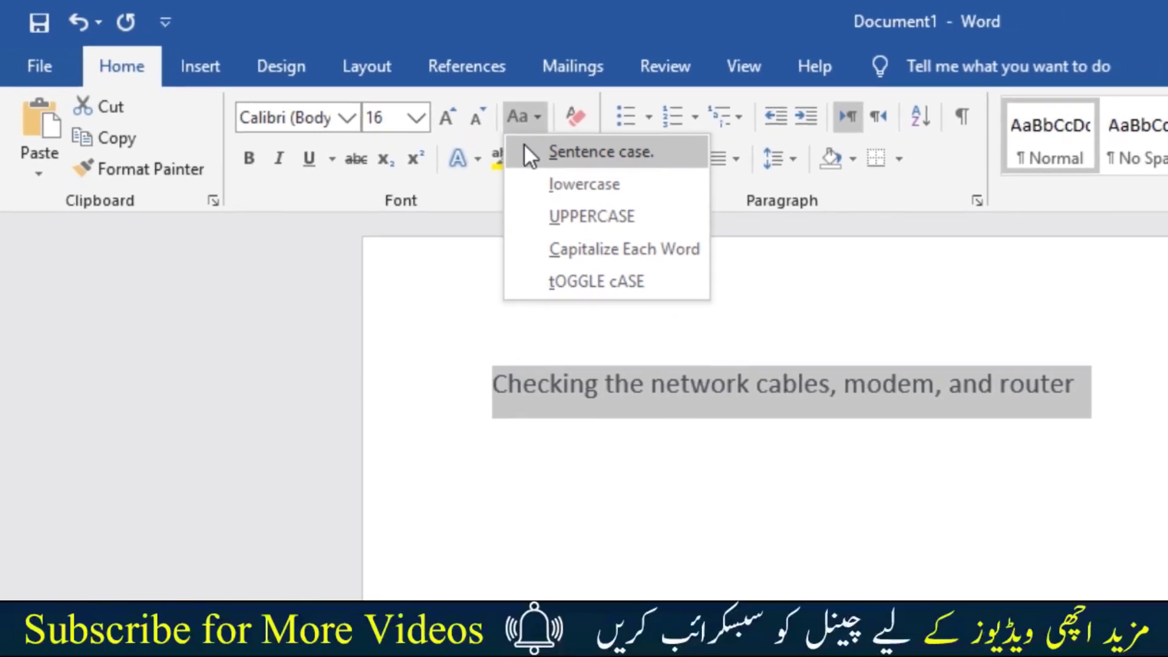
left_click(529, 151)
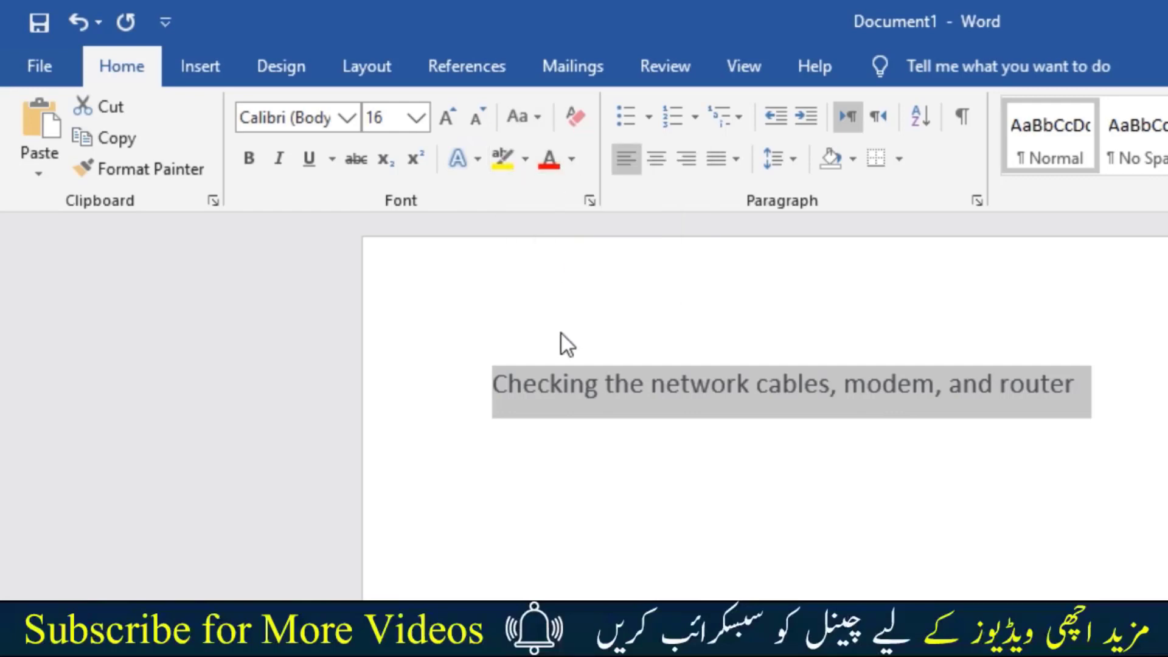
left_click(524, 107)
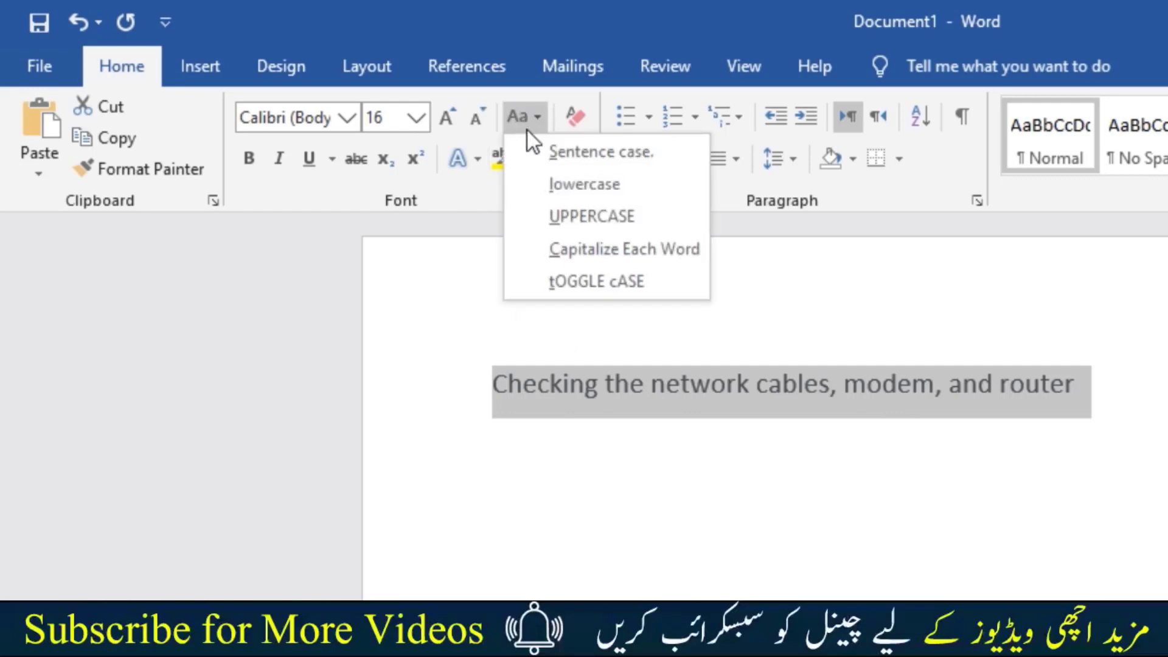
left_click(555, 184)
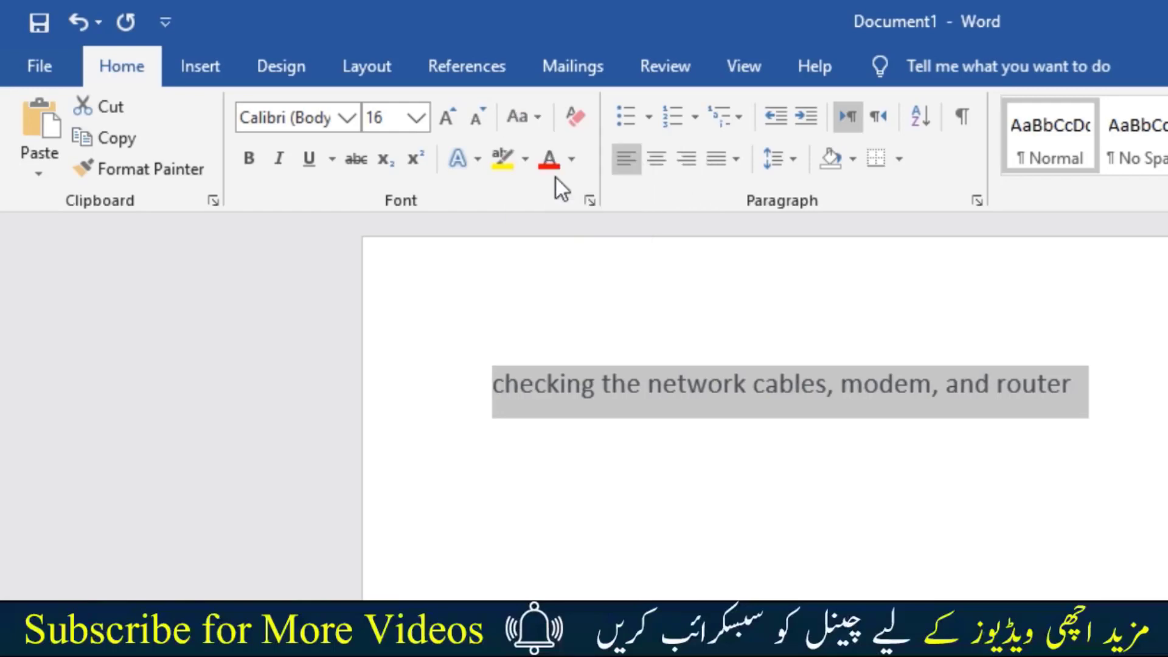
left_click(528, 123)
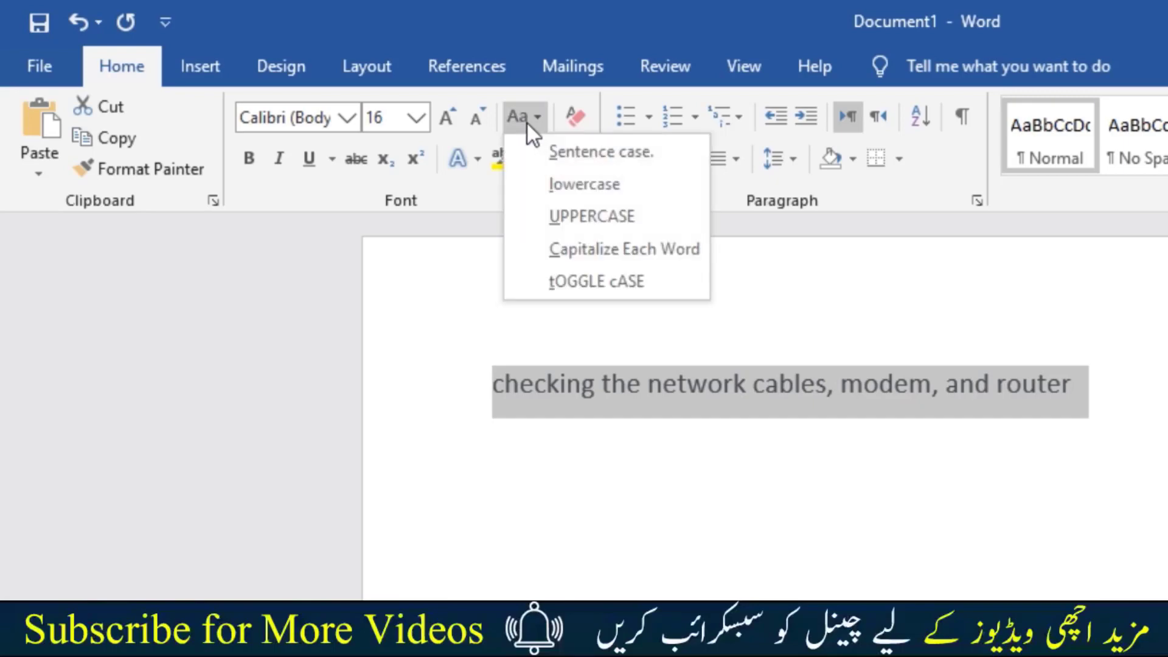
left_click(539, 217)
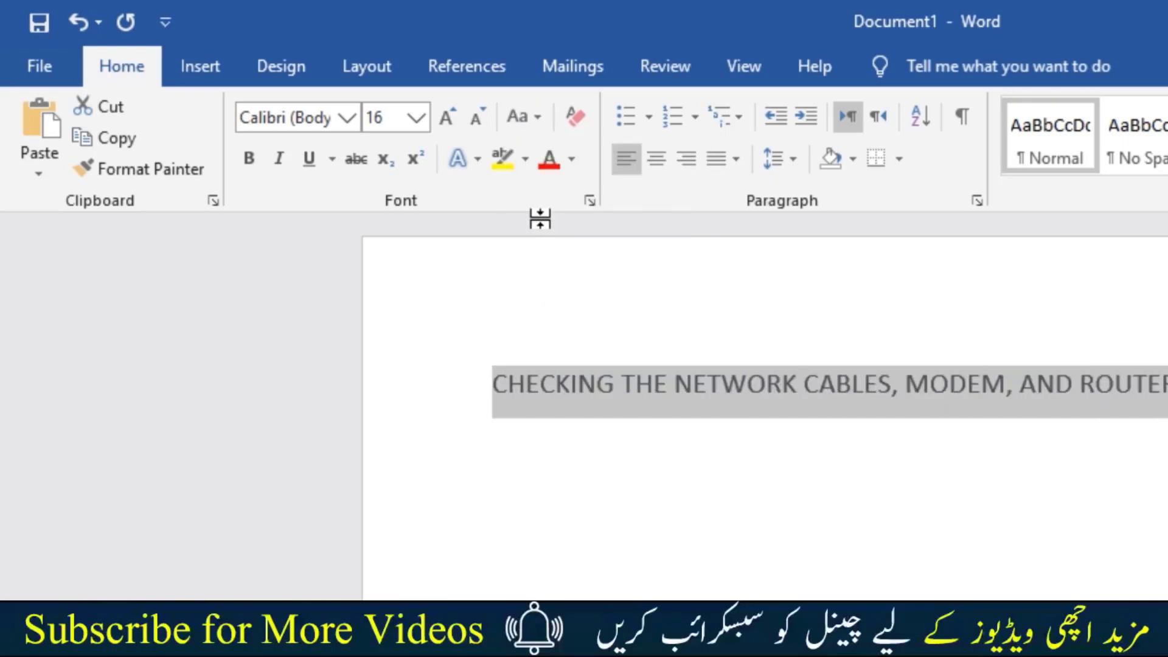
left_click(513, 114)
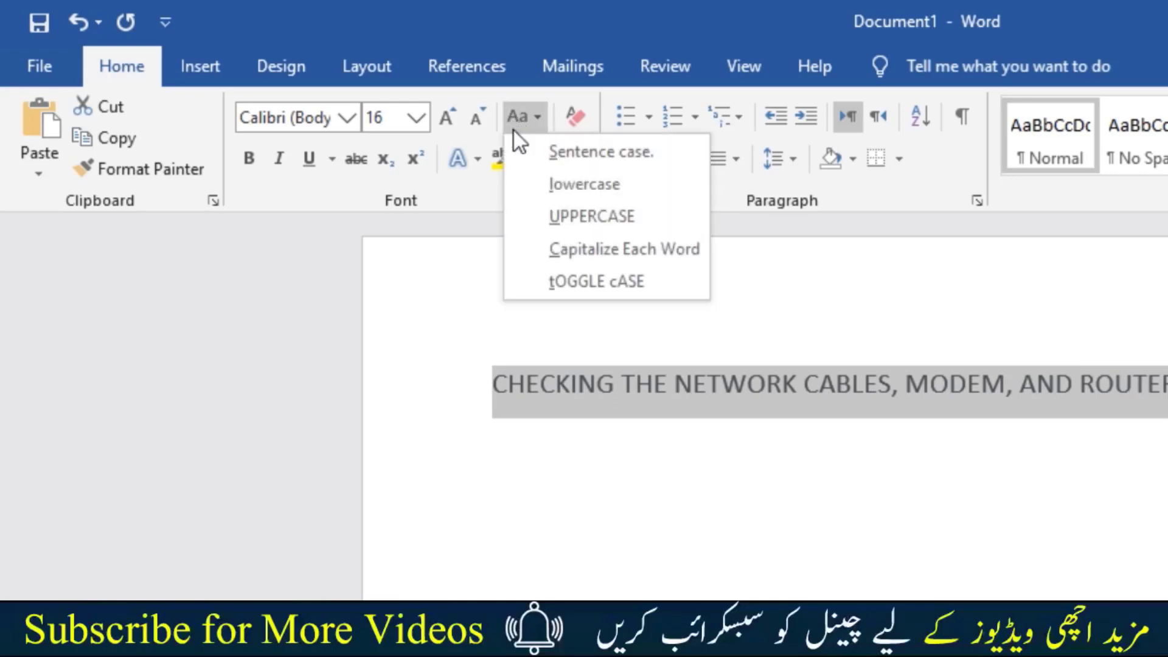
left_click(550, 249)
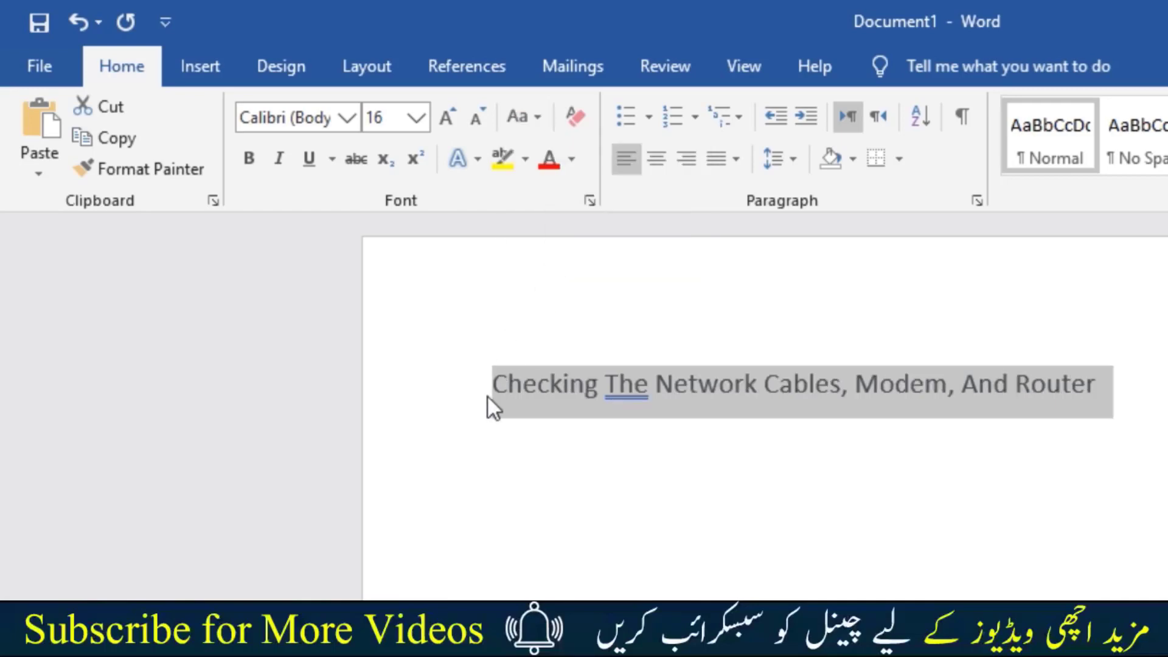
- Apply tOGGLE cASE, then settle on sentence case and deselect the line
scroll(886, 398, "down", 1)
left_click(526, 118)
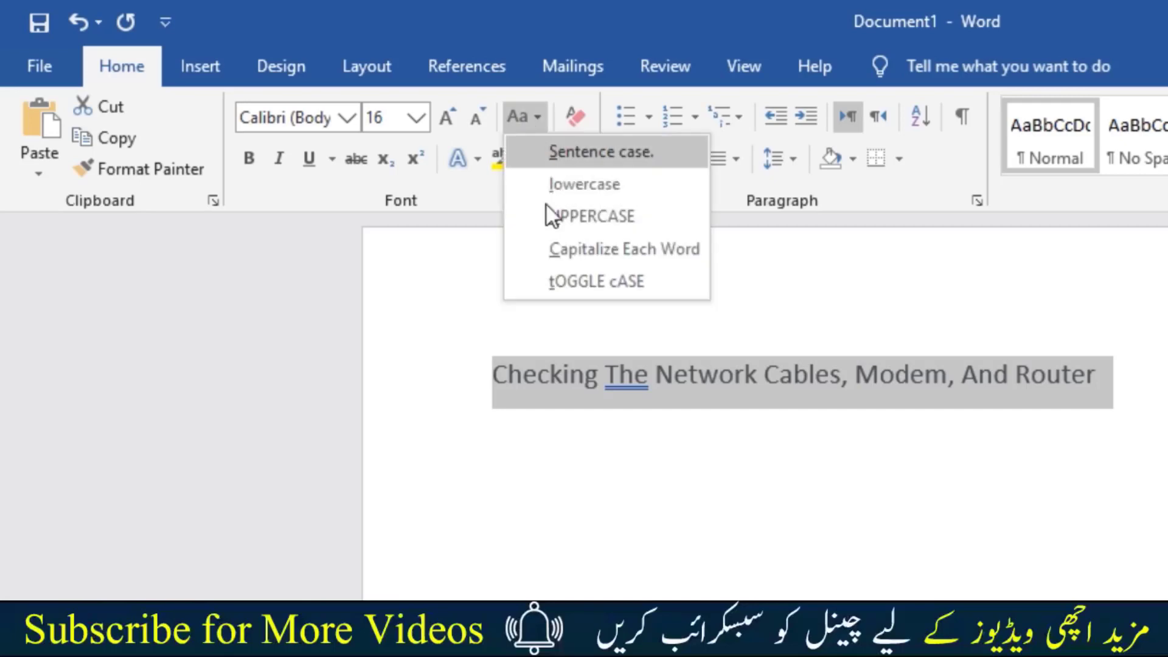
left_click(566, 282)
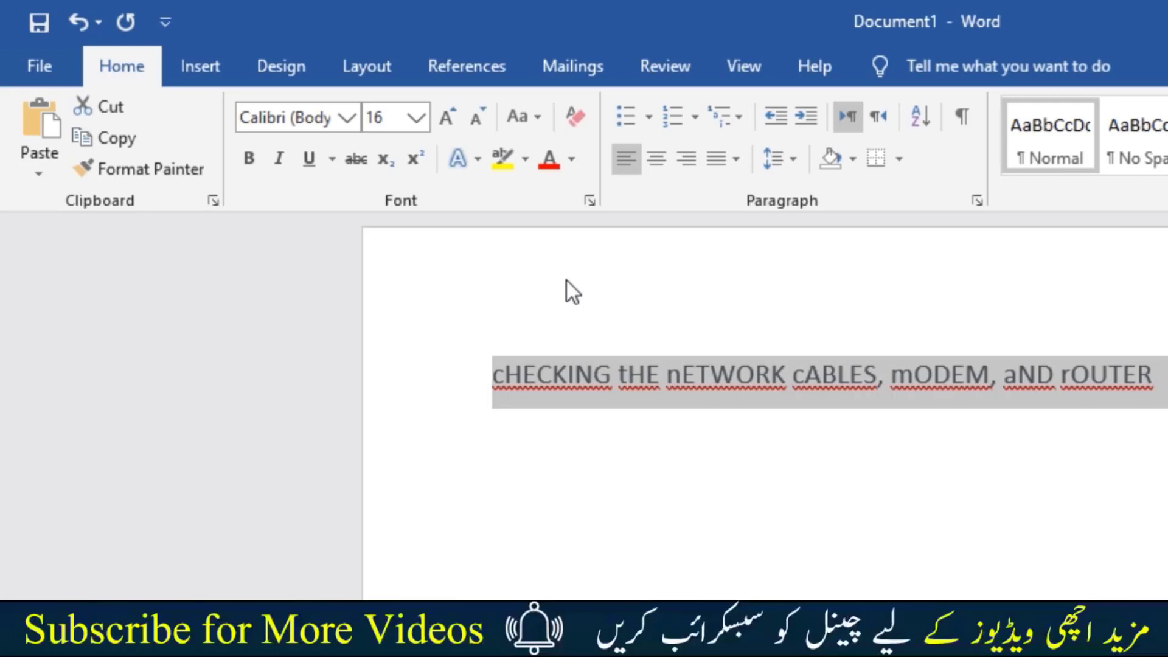
left_click(527, 117)
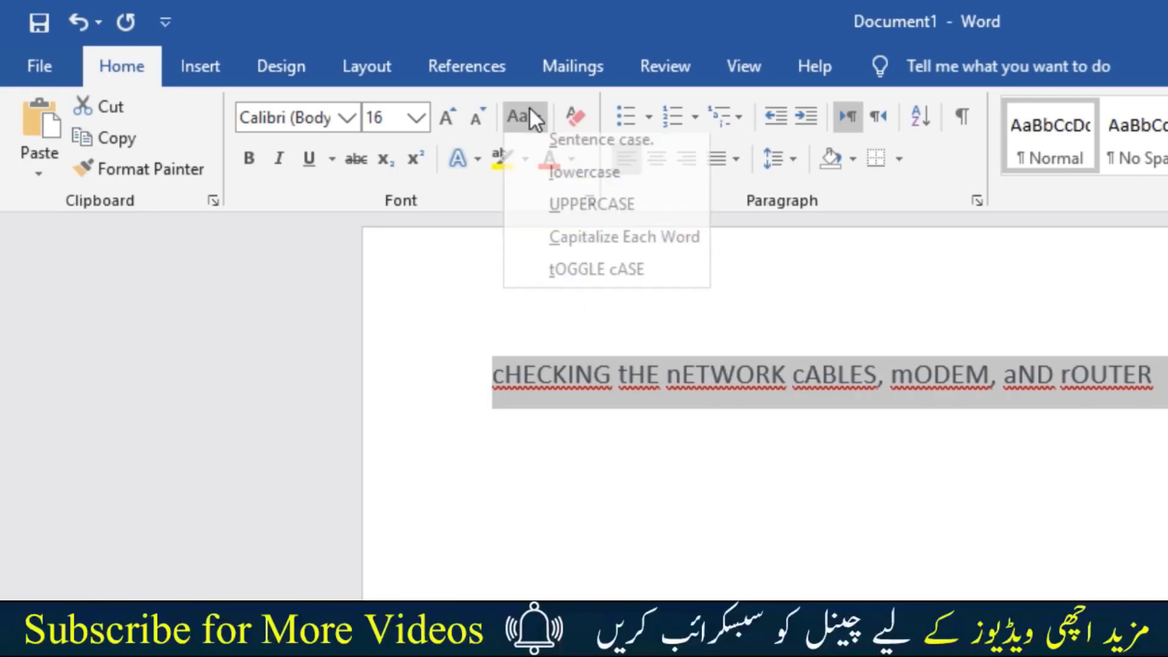
left_click(566, 156)
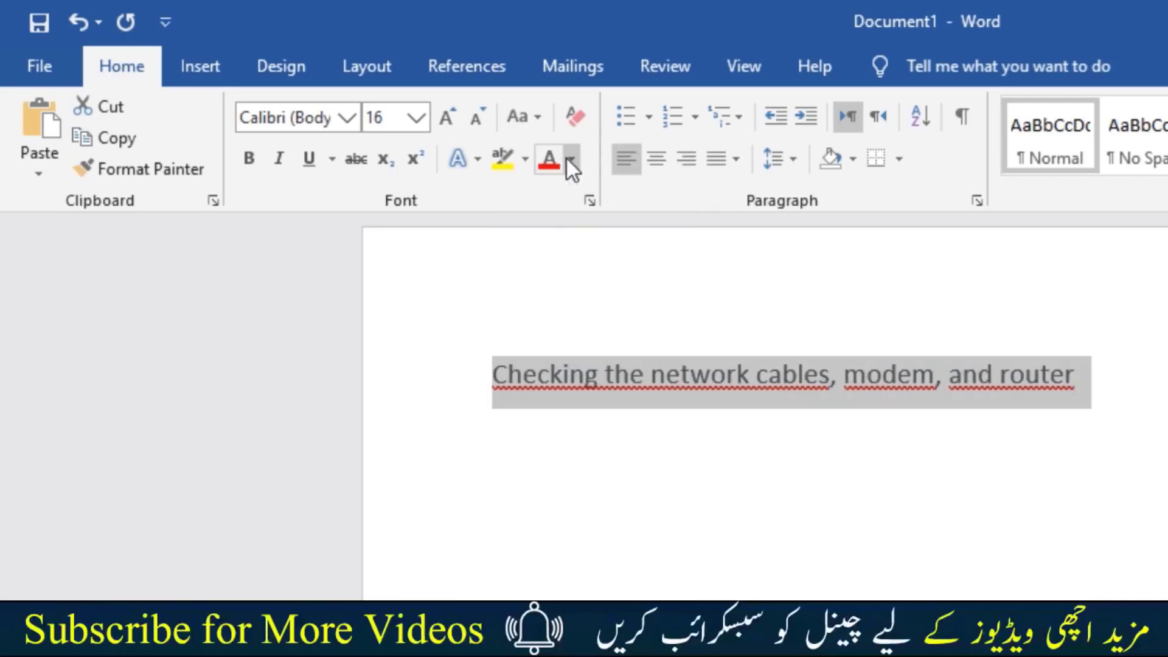
left_click(604, 377)
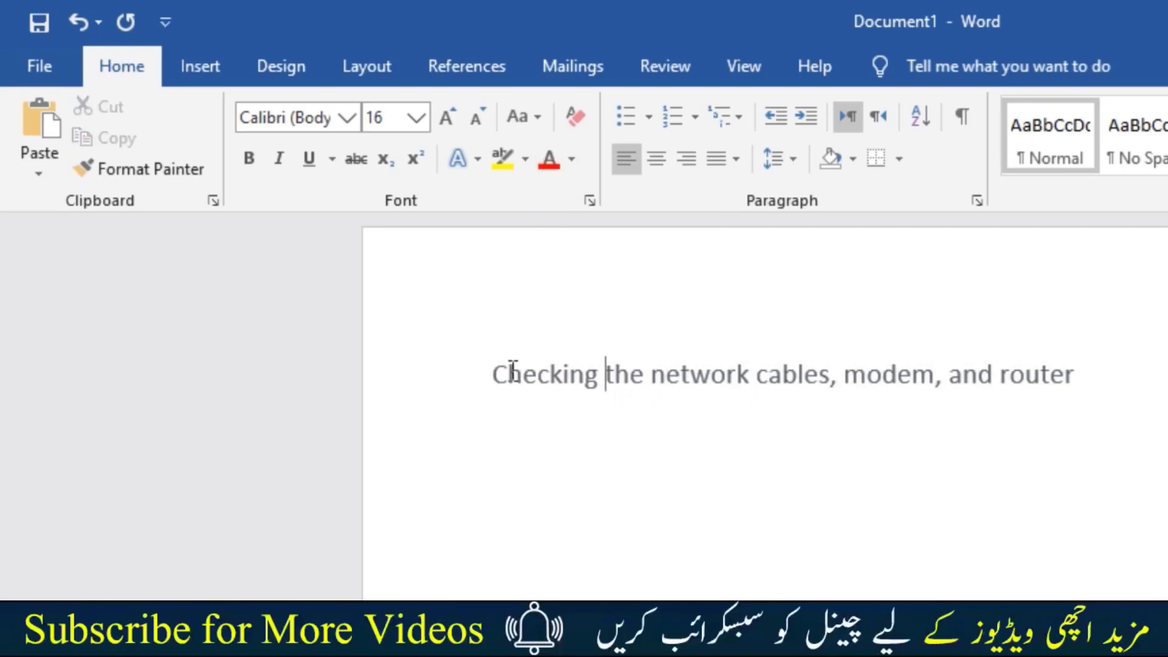
- Clear all formatting from the sentence so it becomes plain Calibri 11
mouse_move(478, 372)
left_mouse_down()
mouse_move(620, 407)
mouse_move(897, 400)
mouse_move(1078, 420)
left_mouse_up()
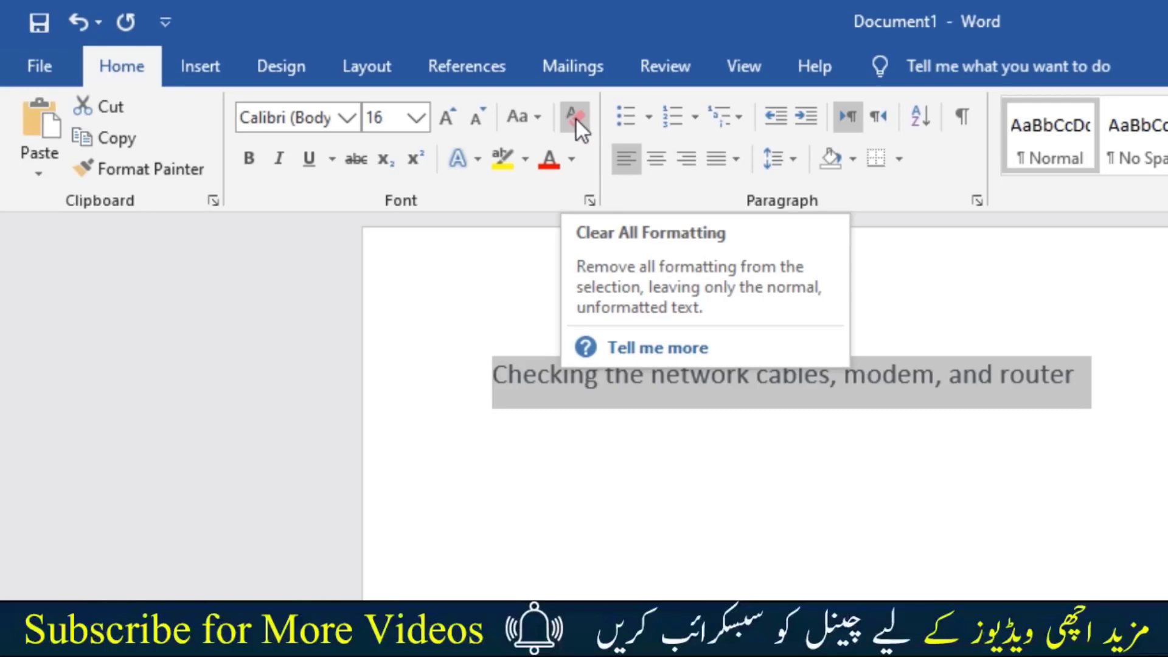
left_click(575, 119)
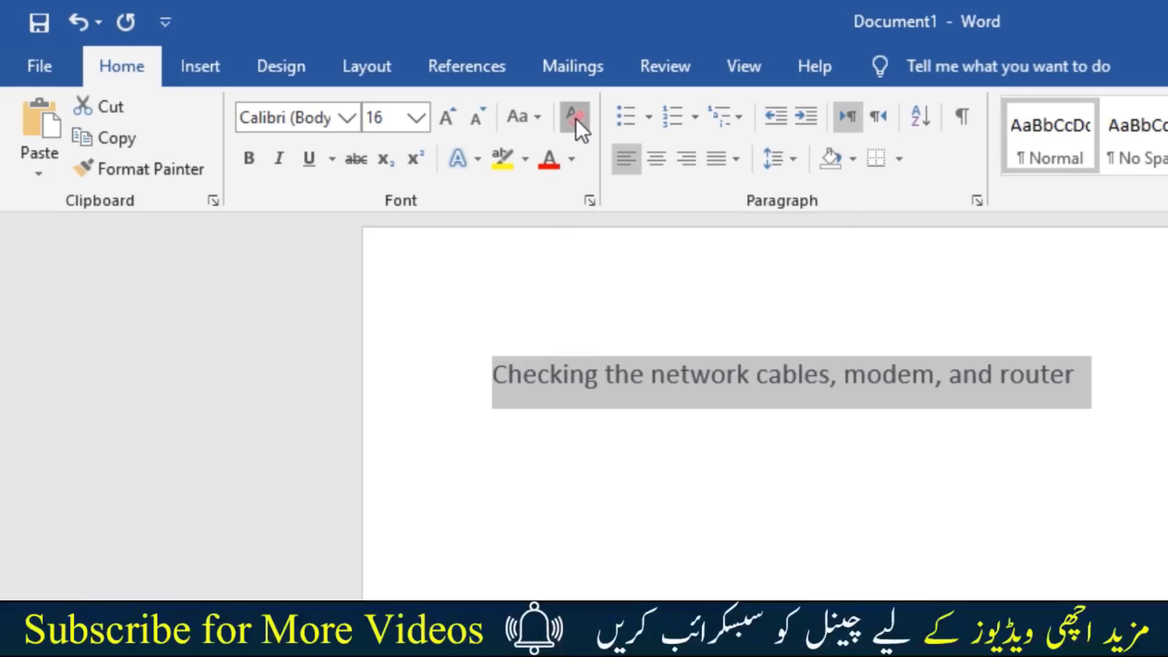
left_click(597, 389)
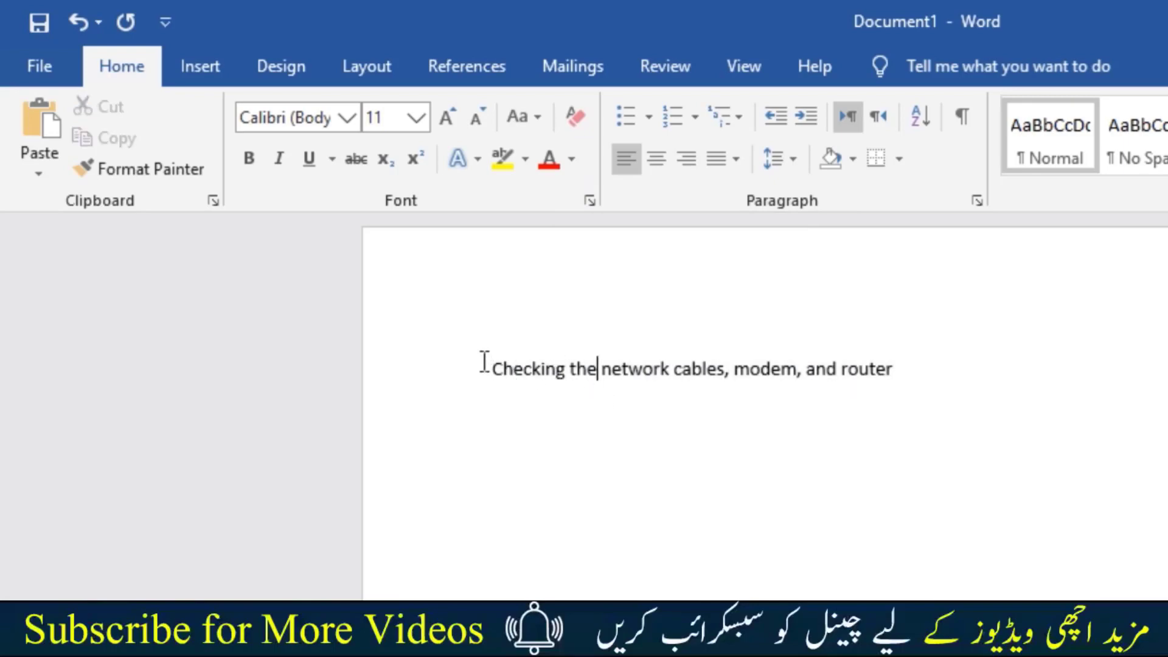
- Apply bold to the whole sentence and then remove it again
left_click_drag(484, 362, 853, 351)
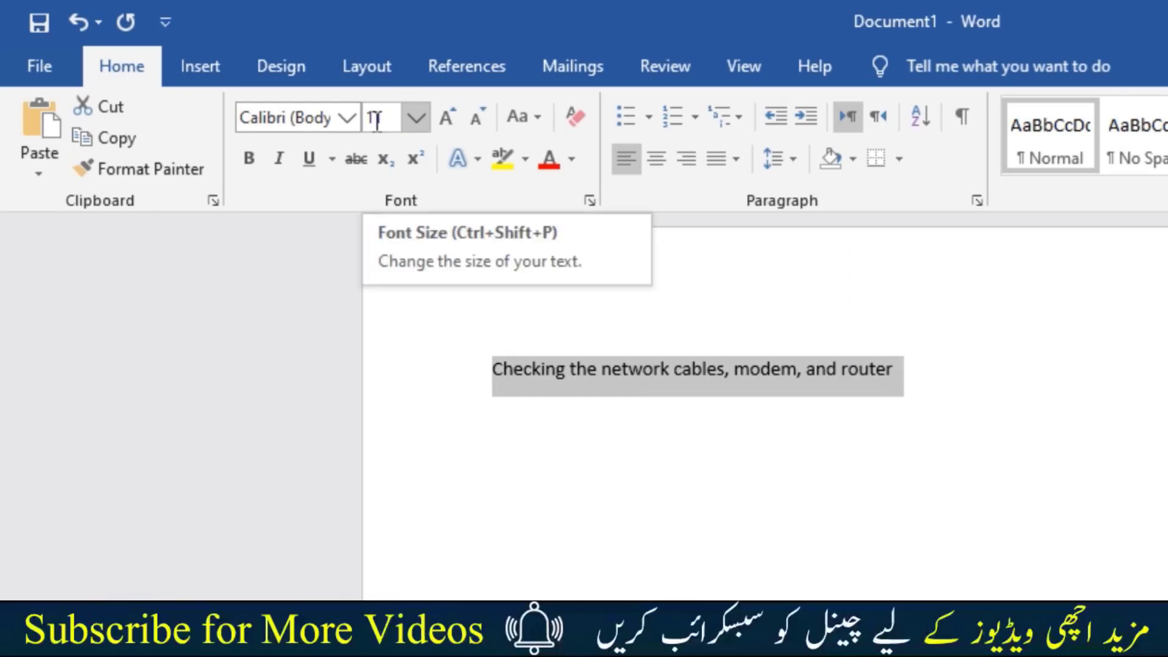
left_click(251, 155)
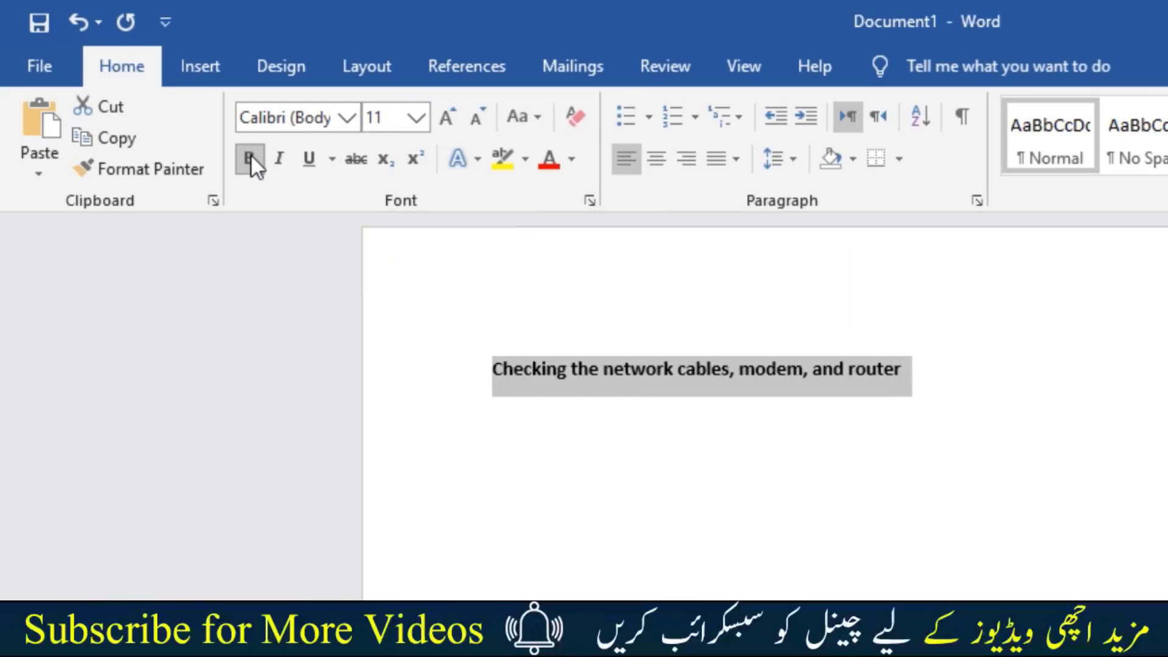
left_click(251, 156)
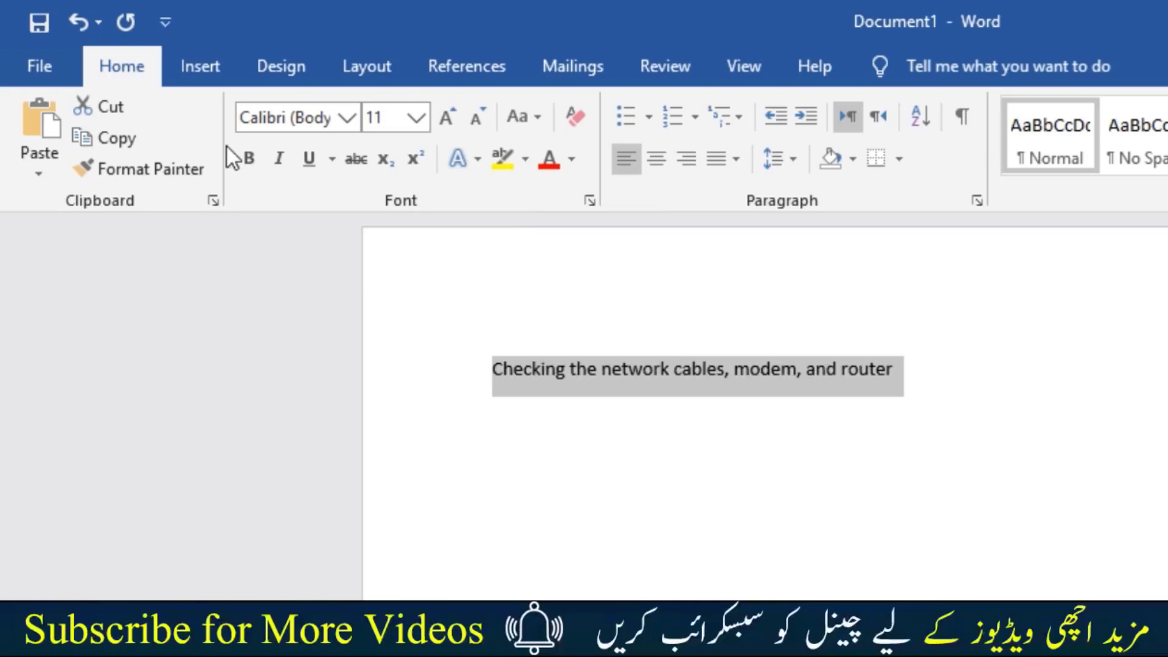
left_click(486, 353)
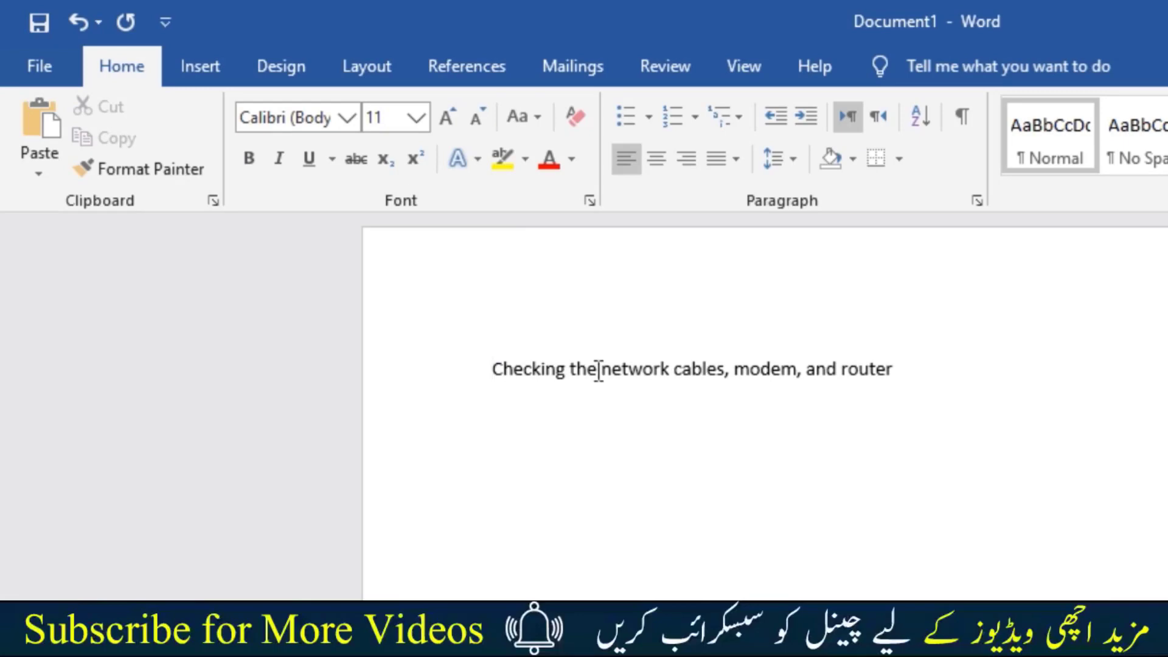
- Apply and remove bold and italic on the words 'network cables'
left_click_drag(601, 370, 725, 383)
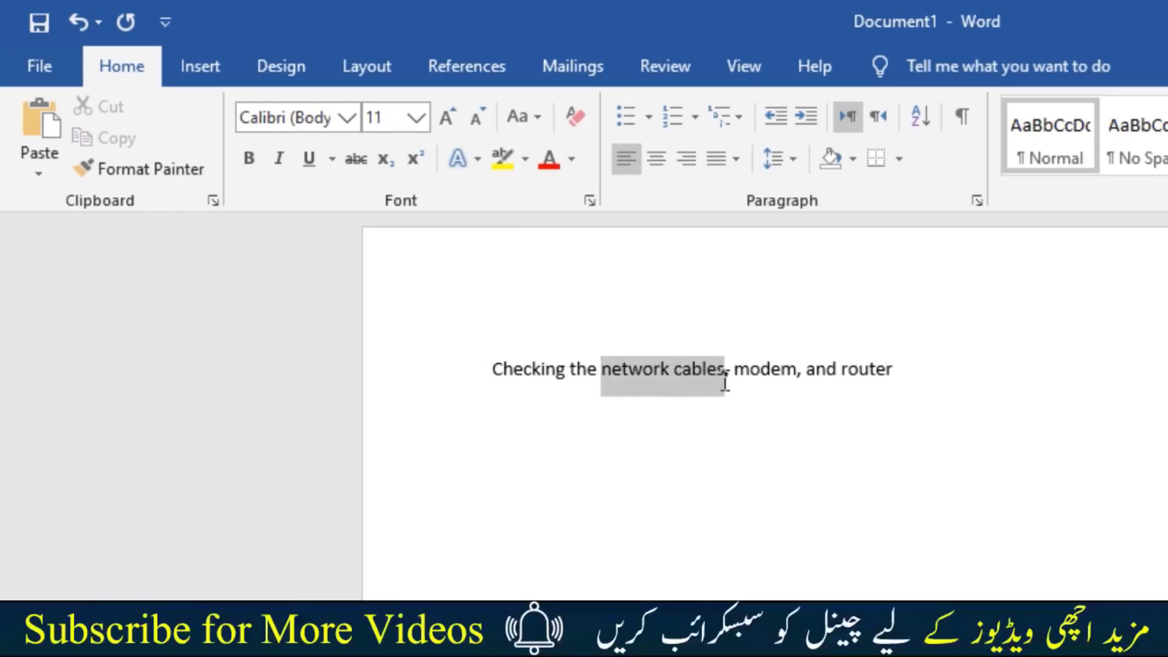
left_click(258, 172)
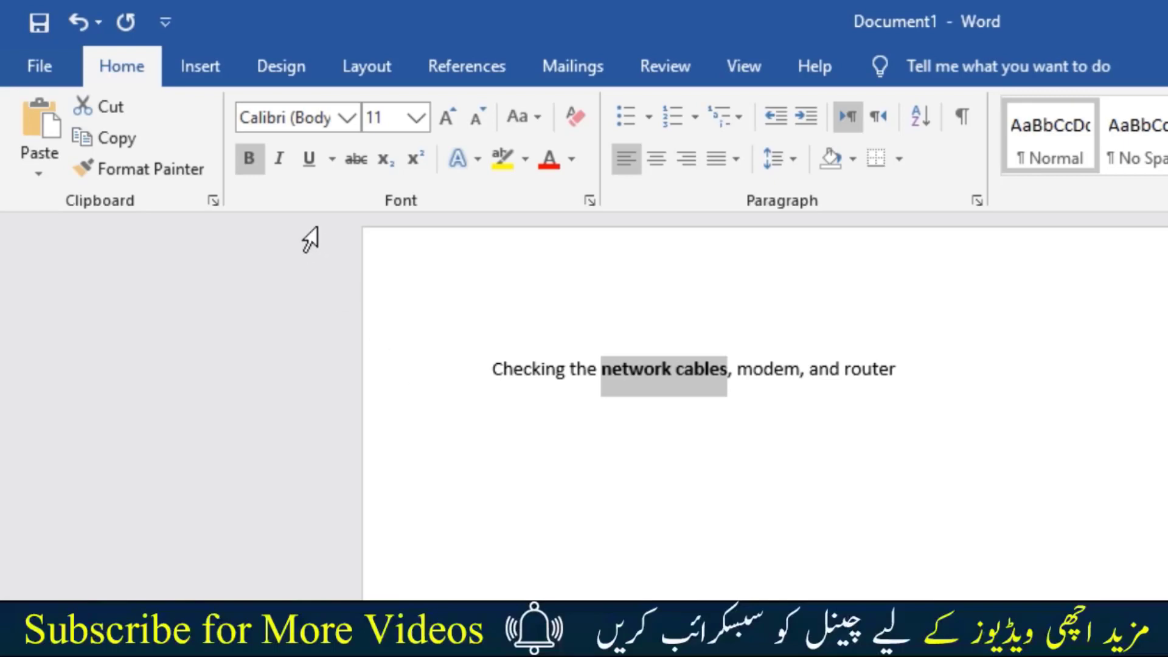
left_click(279, 168)
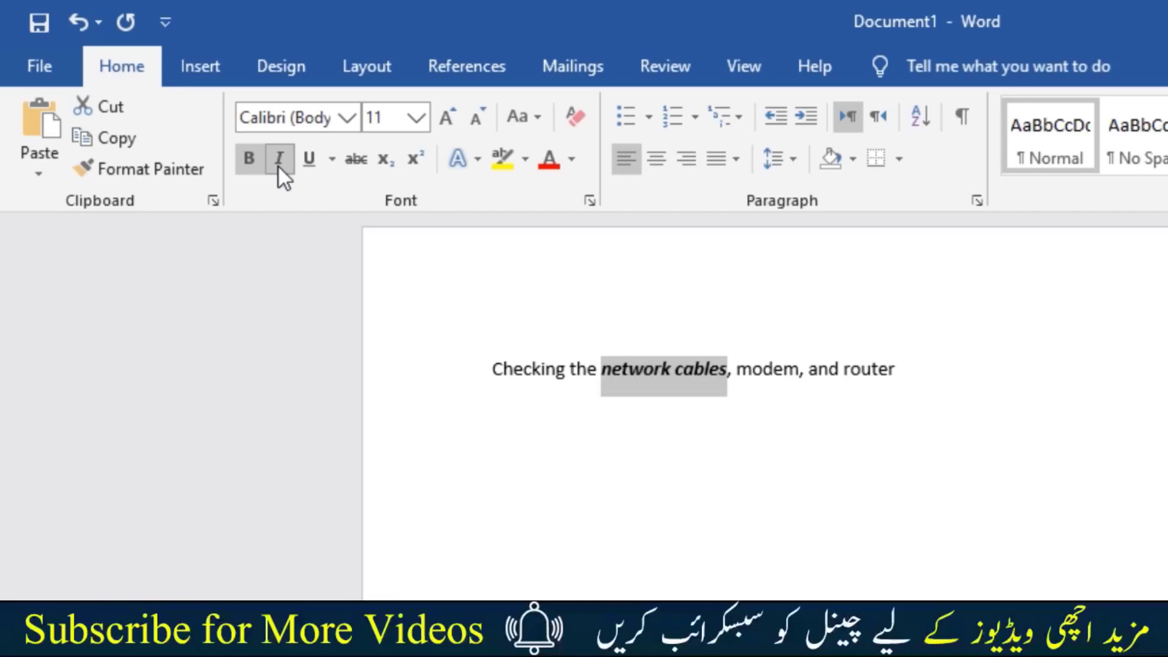
left_click(279, 167)
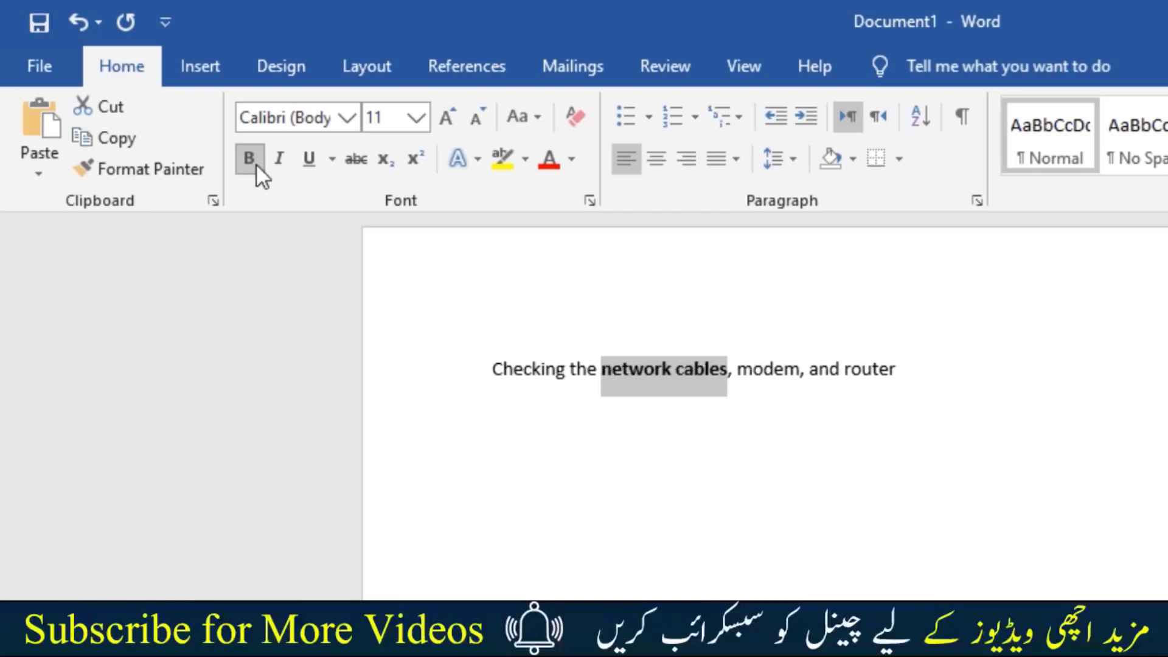
left_click(255, 163)
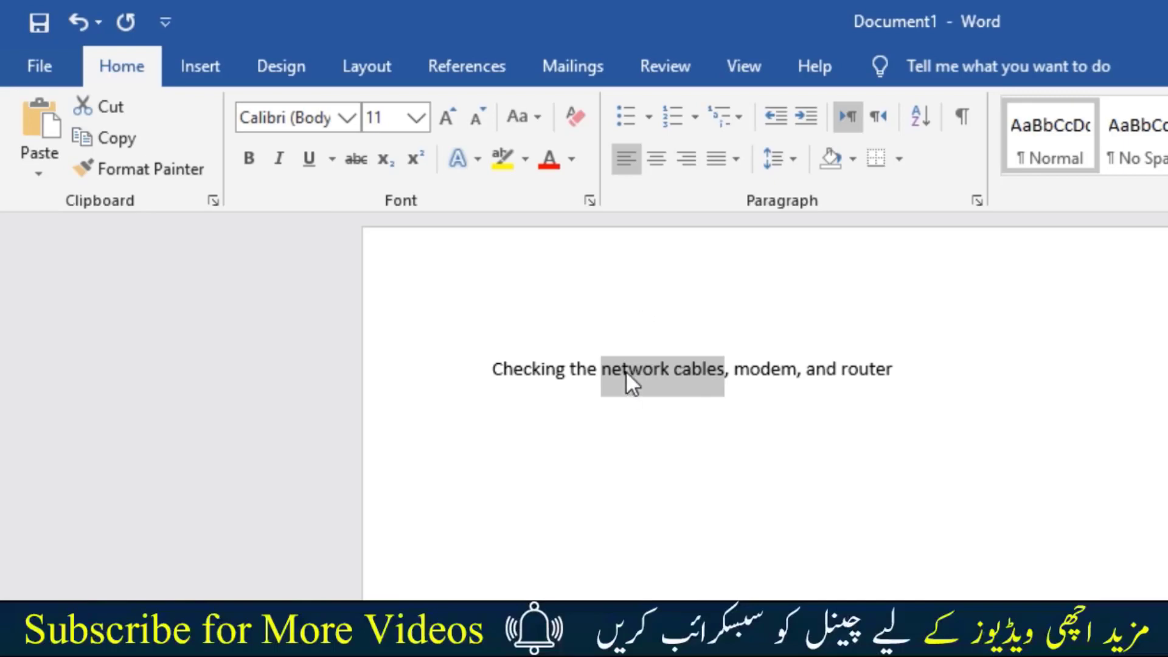
- Toggle underline and strikethrough on 'network cables', then add blank lines after 'router'
left_click(300, 154)
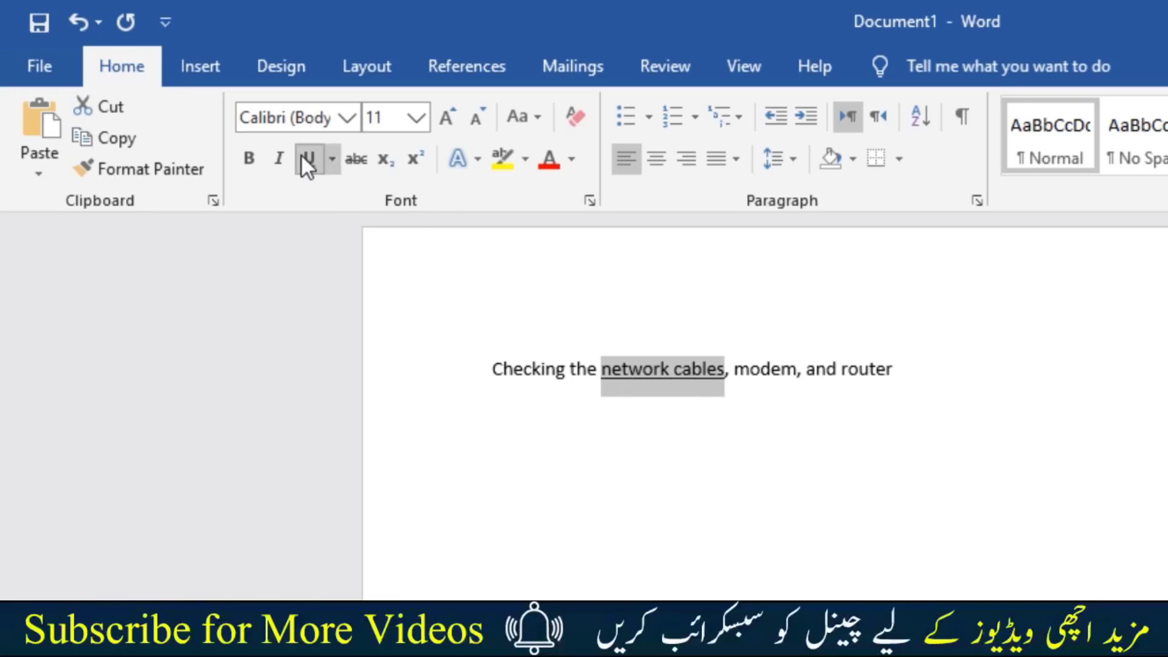
left_click(300, 155)
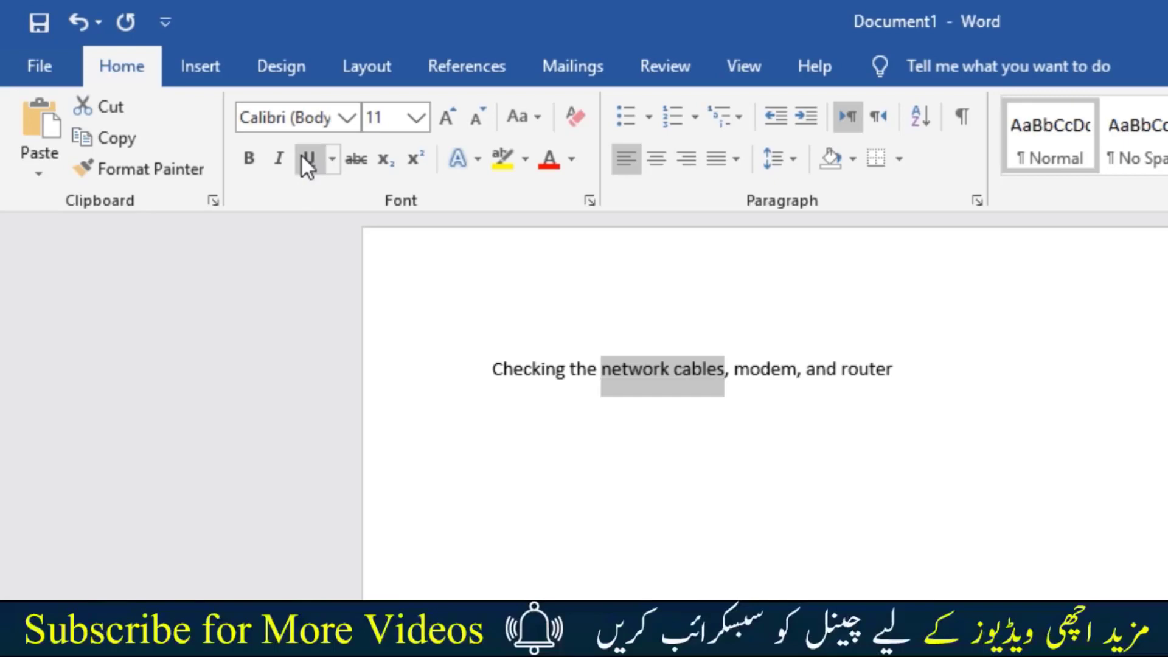
left_click(348, 160)
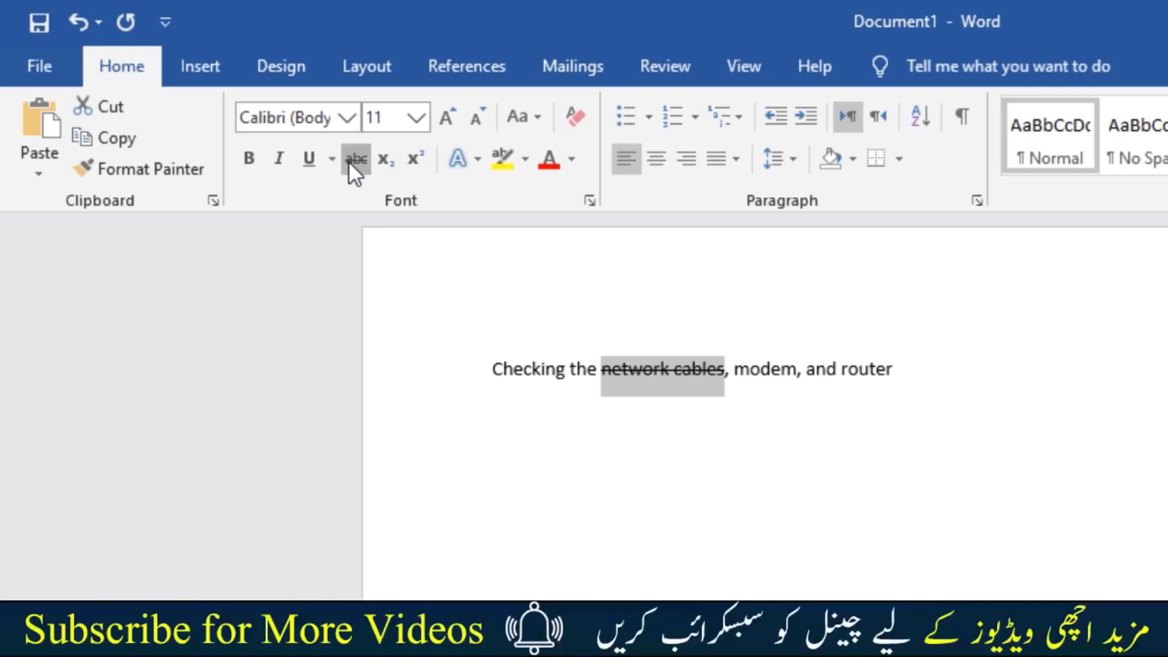
left_click(347, 160)
left_click(941, 412)
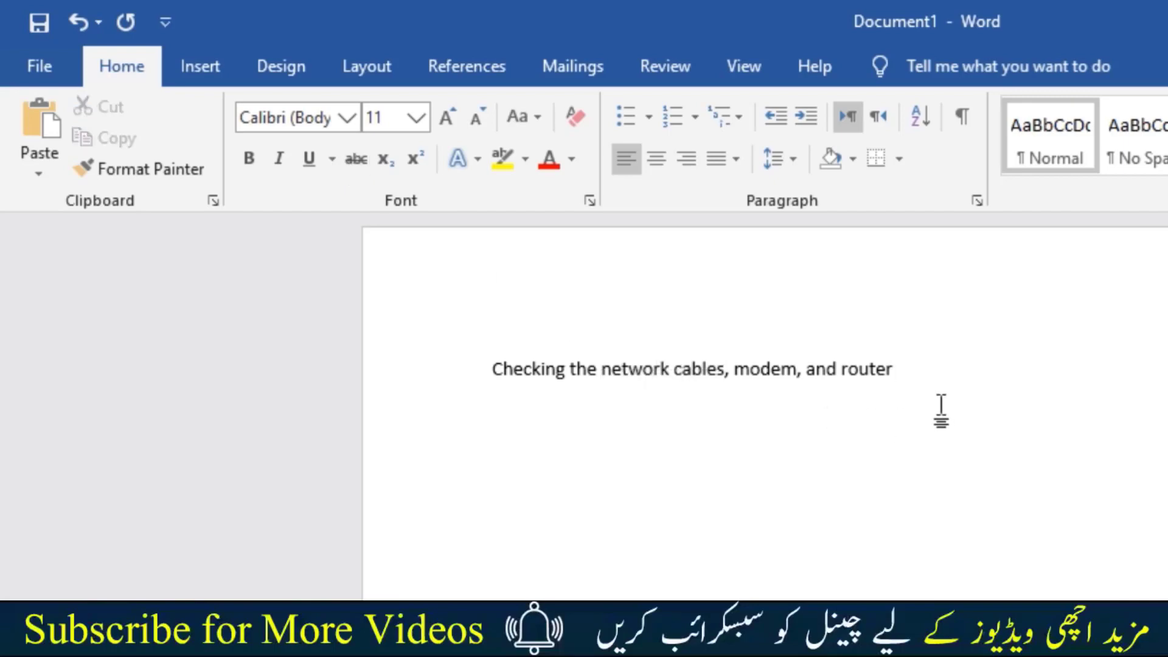
key("Return")
key("Return")
- Type X2, make the 2 superscript, then undo it
type("X2")
left_click_drag(504, 449, 518, 451)
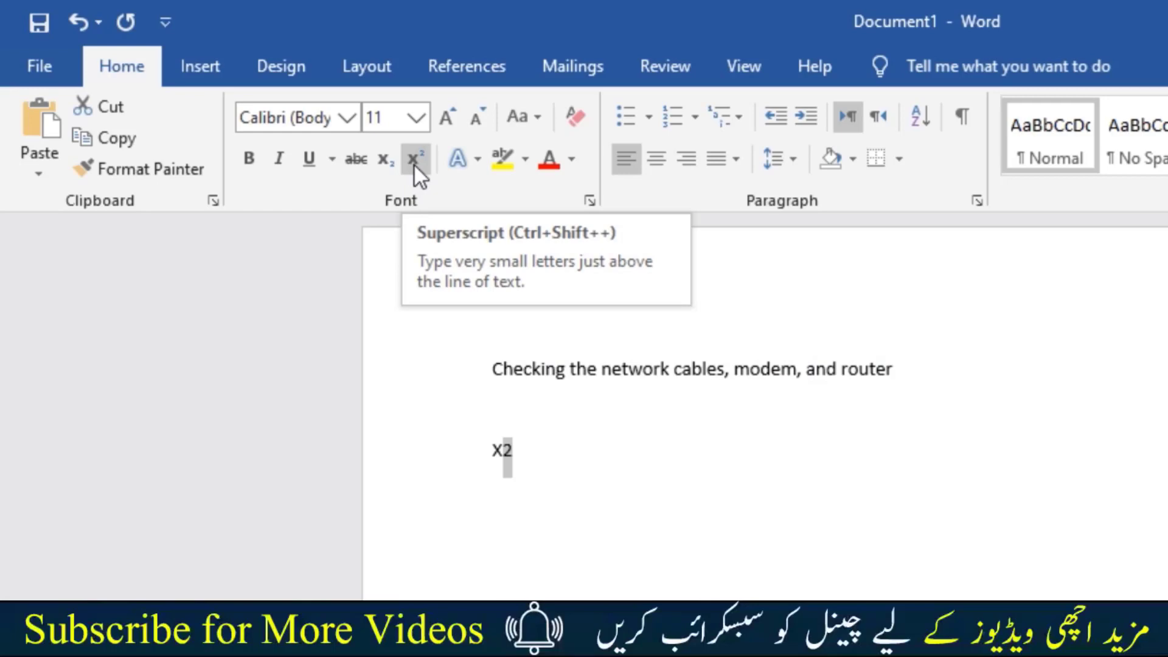
left_click(414, 166)
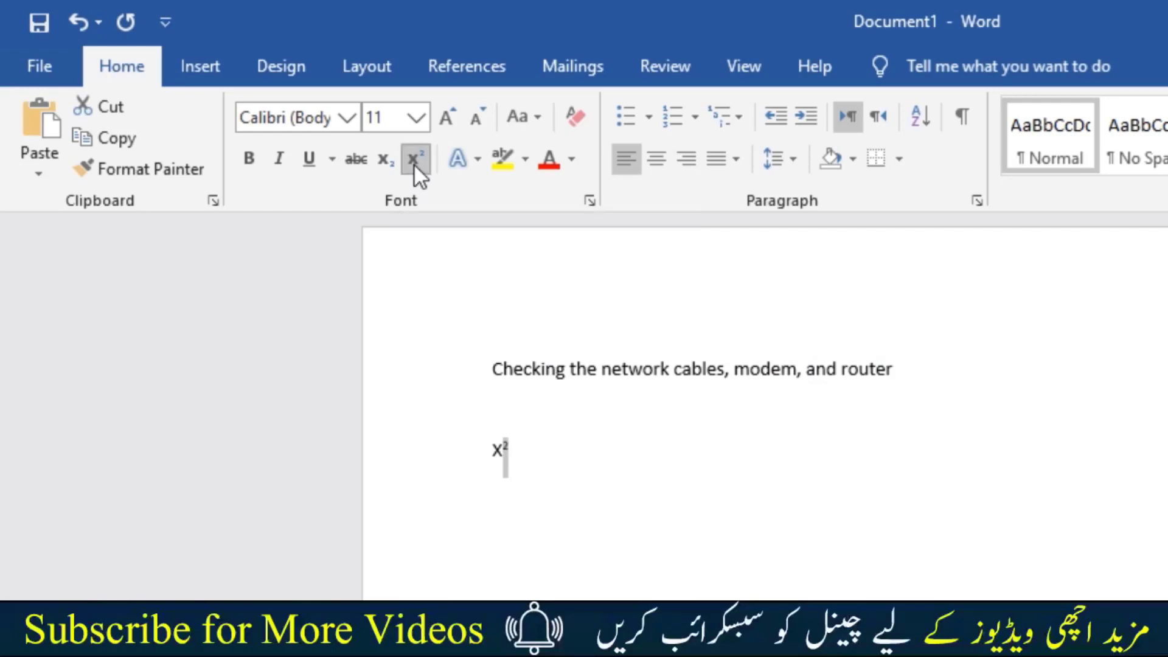
left_click(535, 451)
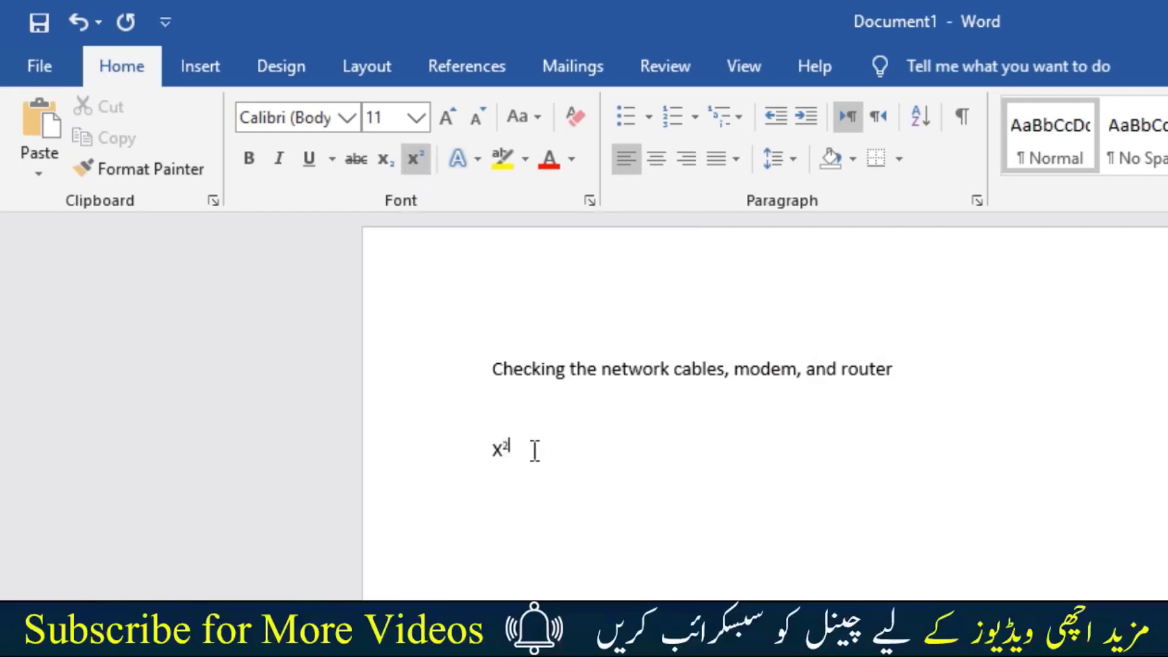
double_click(496, 447)
left_click(587, 472)
double_click(505, 450)
key("ctrl+z")
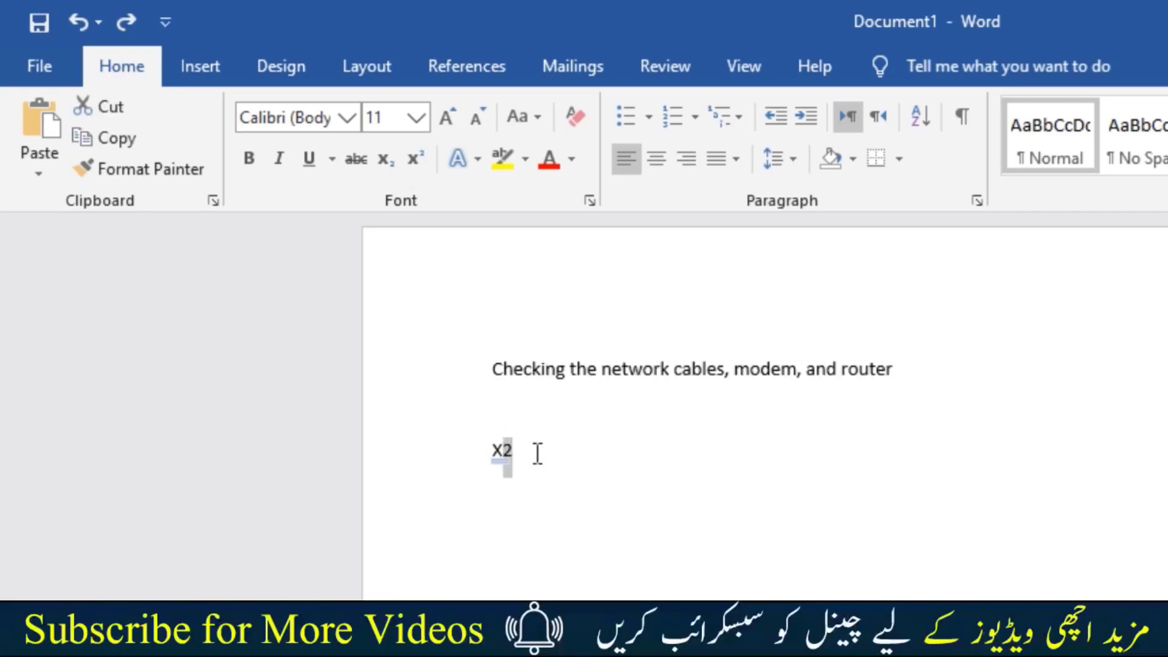
left_click(553, 456)
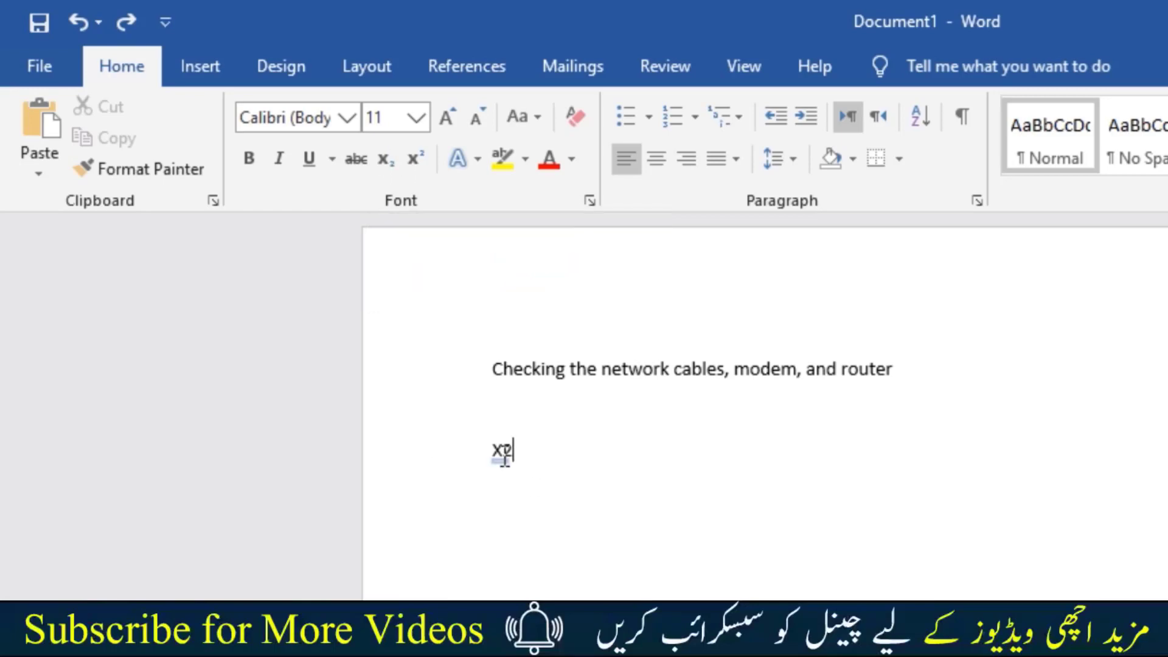
- Make the 2 subscript, undo it, and view the Text Effects gallery
mouse_move(492, 451)
left_mouse_down()
mouse_move(530, 462)
mouse_move(520, 453)
left_mouse_up()
left_click(385, 159)
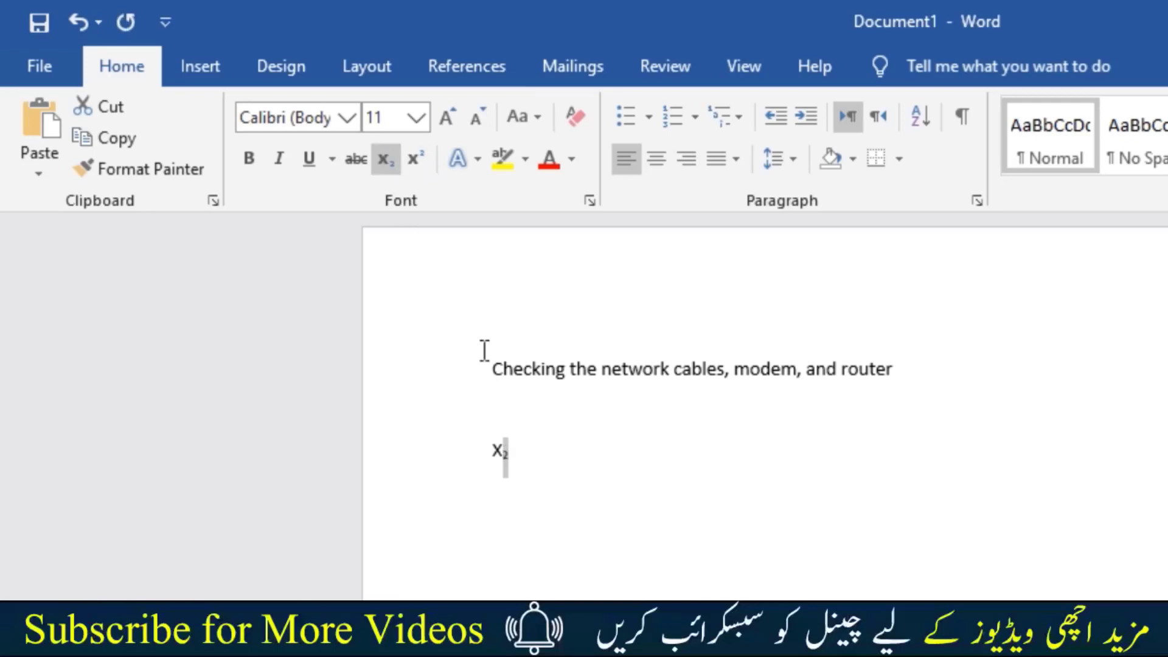
left_click(538, 456)
key("ctrl+z")
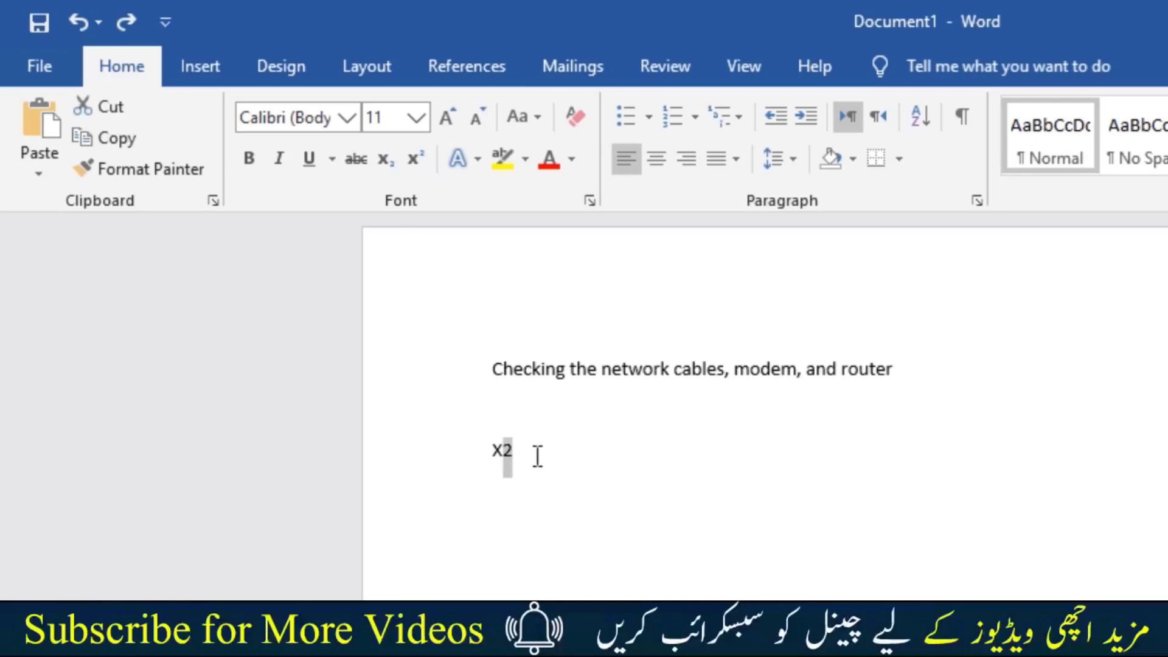
left_click(477, 157)
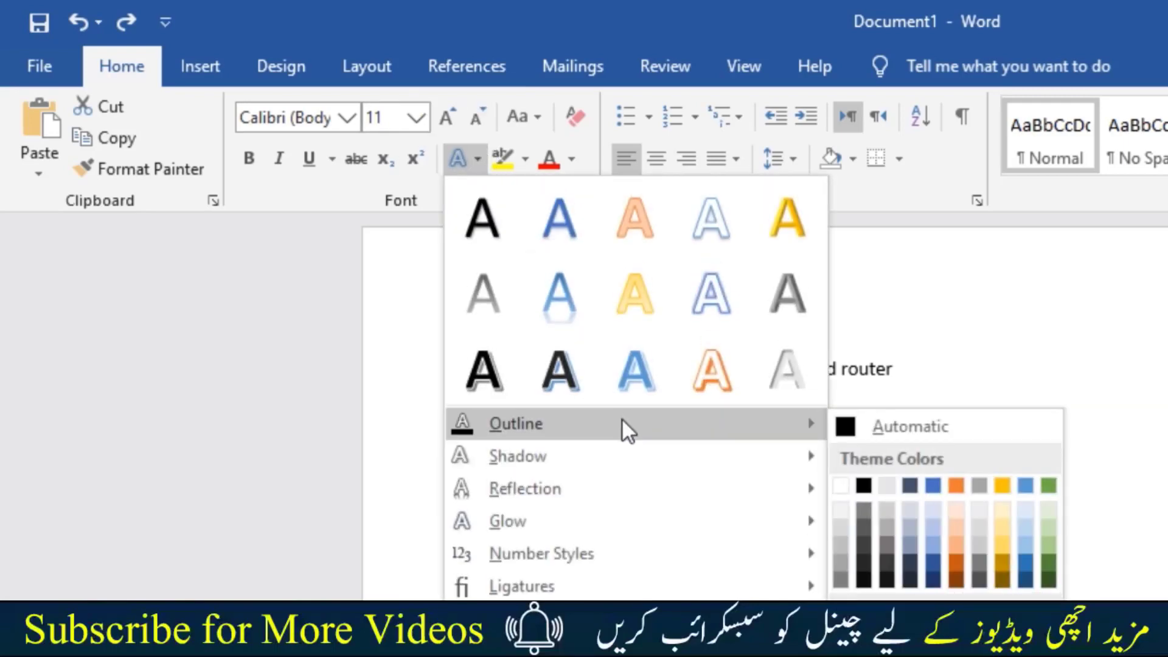
mouse_move(522, 585)
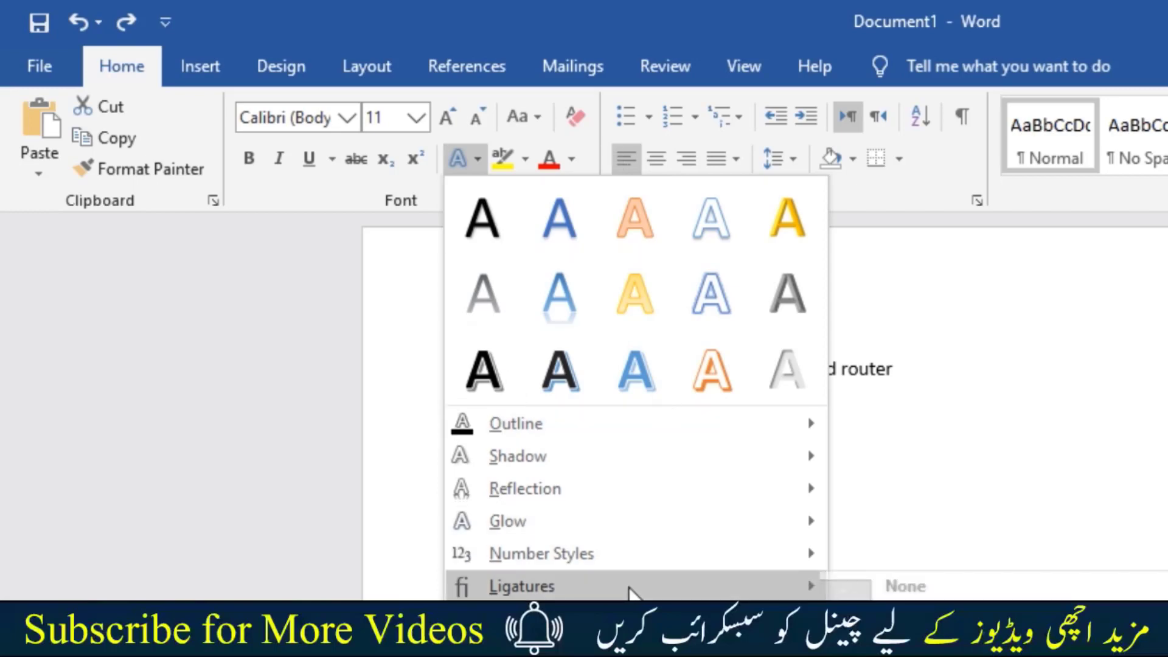
- Preview highlight and font colours on X2 without applying any, leaving the caret after it
left_click(873, 490)
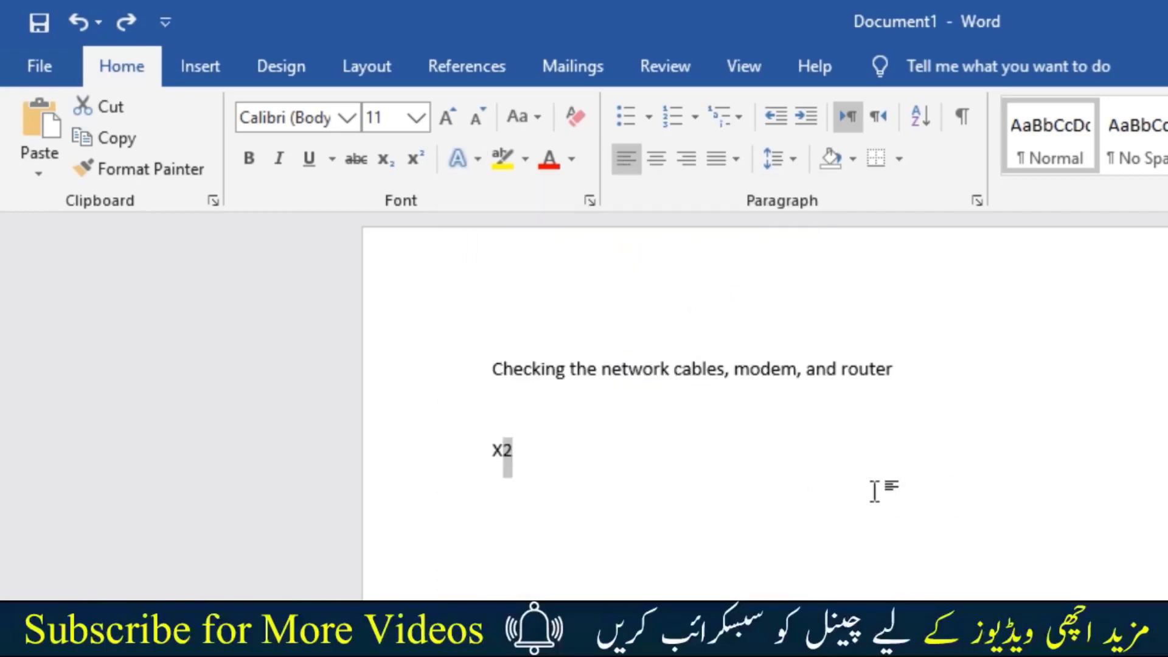
left_click(578, 451)
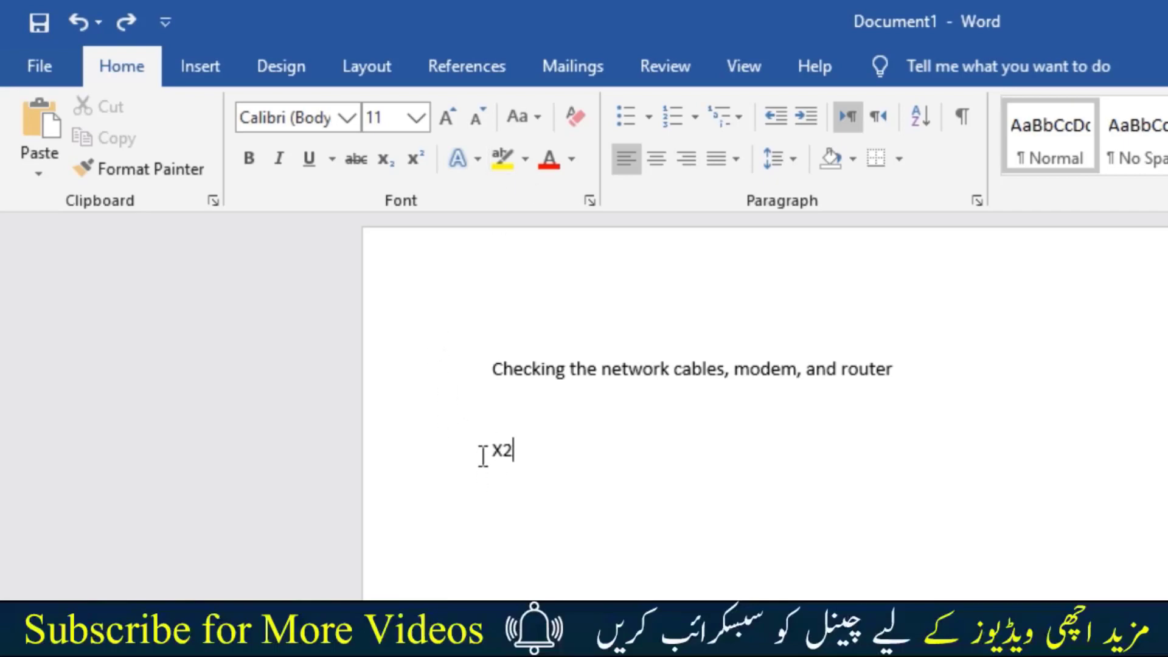
left_click_drag(482, 455, 519, 459)
left_click(526, 161)
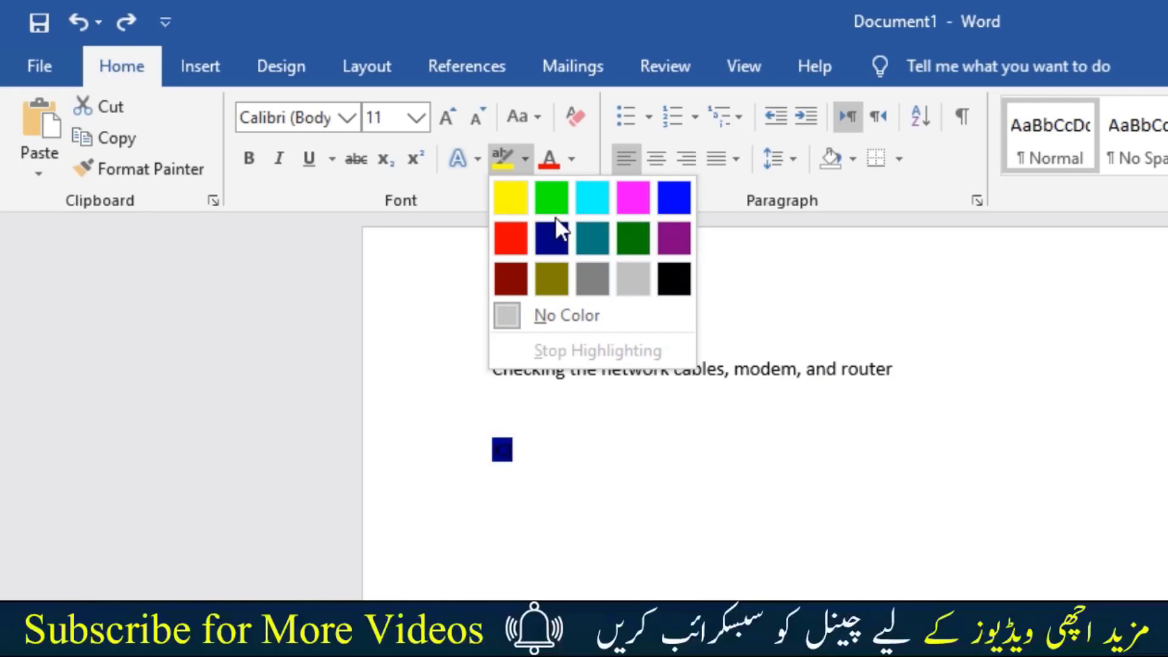
left_click(562, 457)
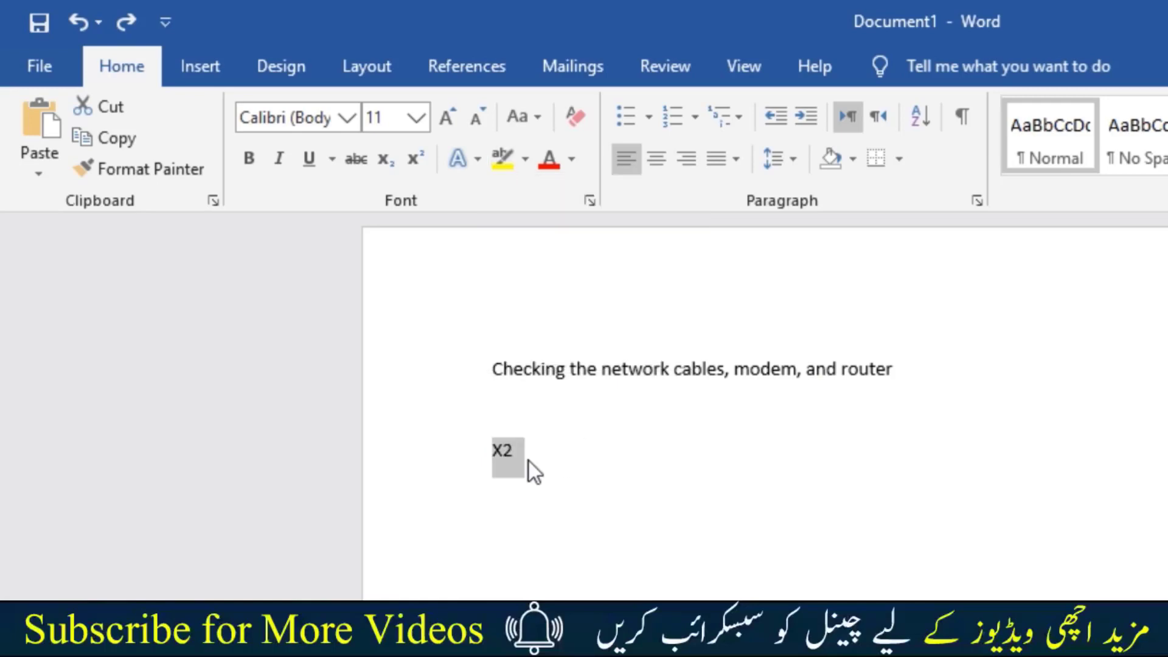
left_click(573, 160)
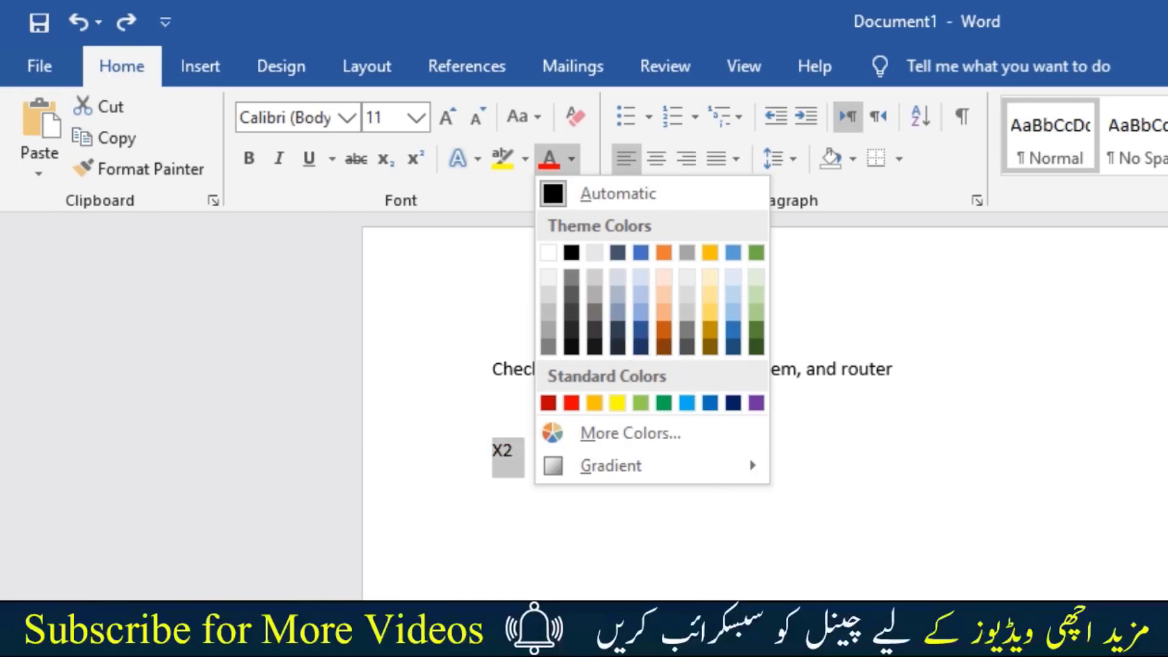
left_click(590, 353)
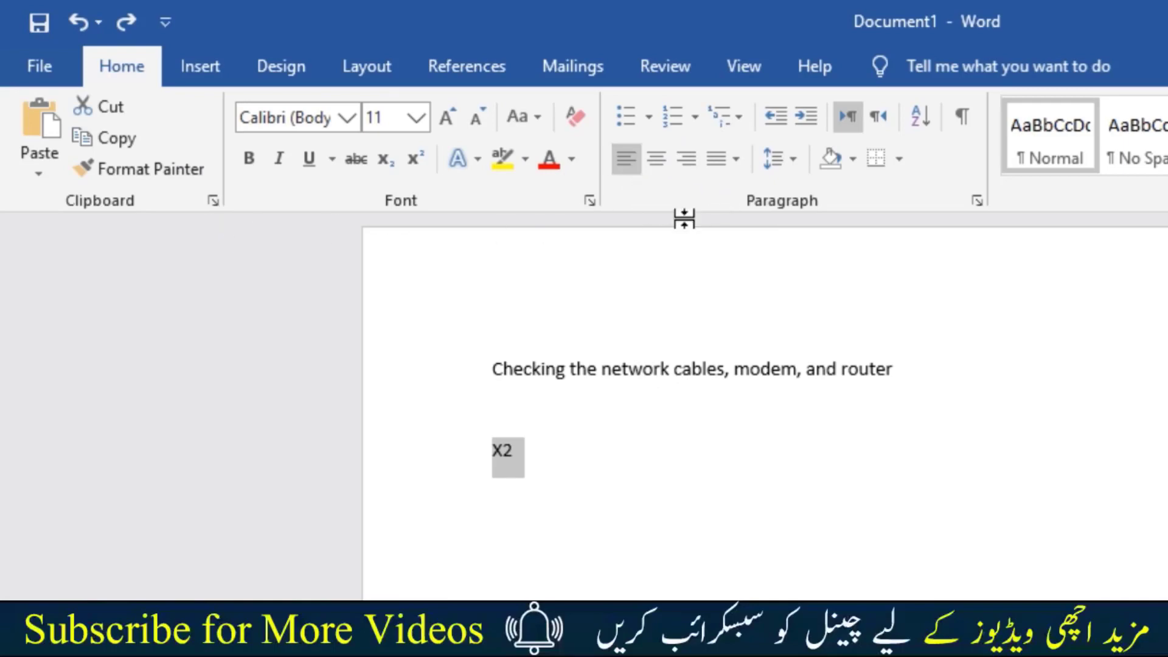
left_click(589, 459)
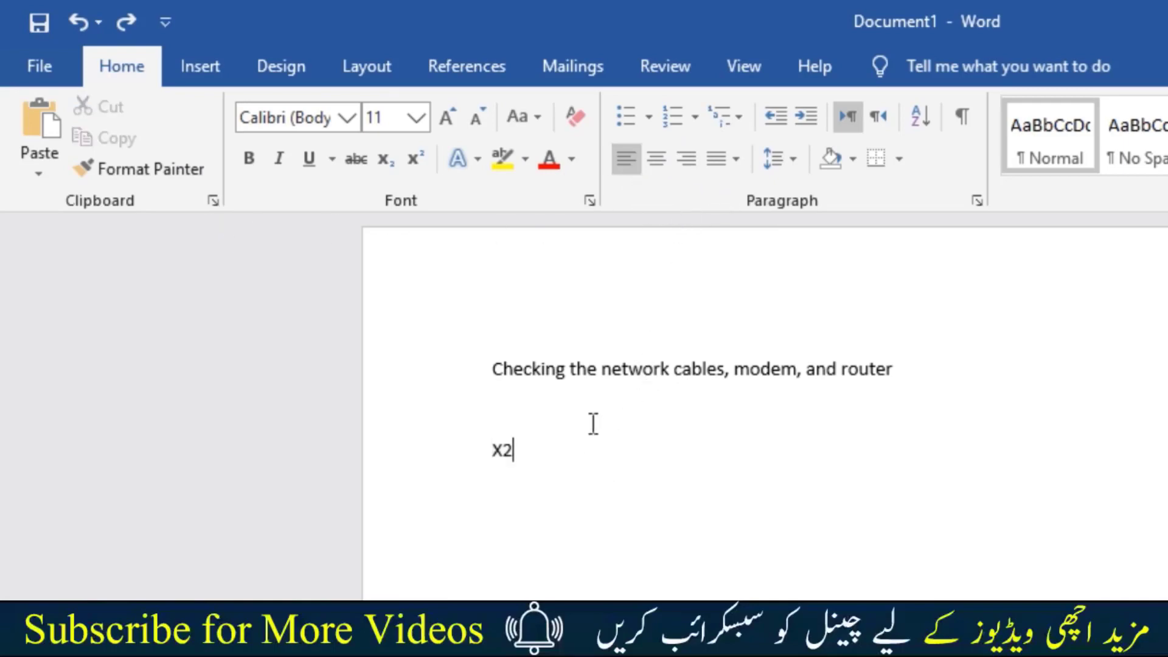
- Browse bullet styles and toggle a bullet on the empty line below X2
left_click(646, 114)
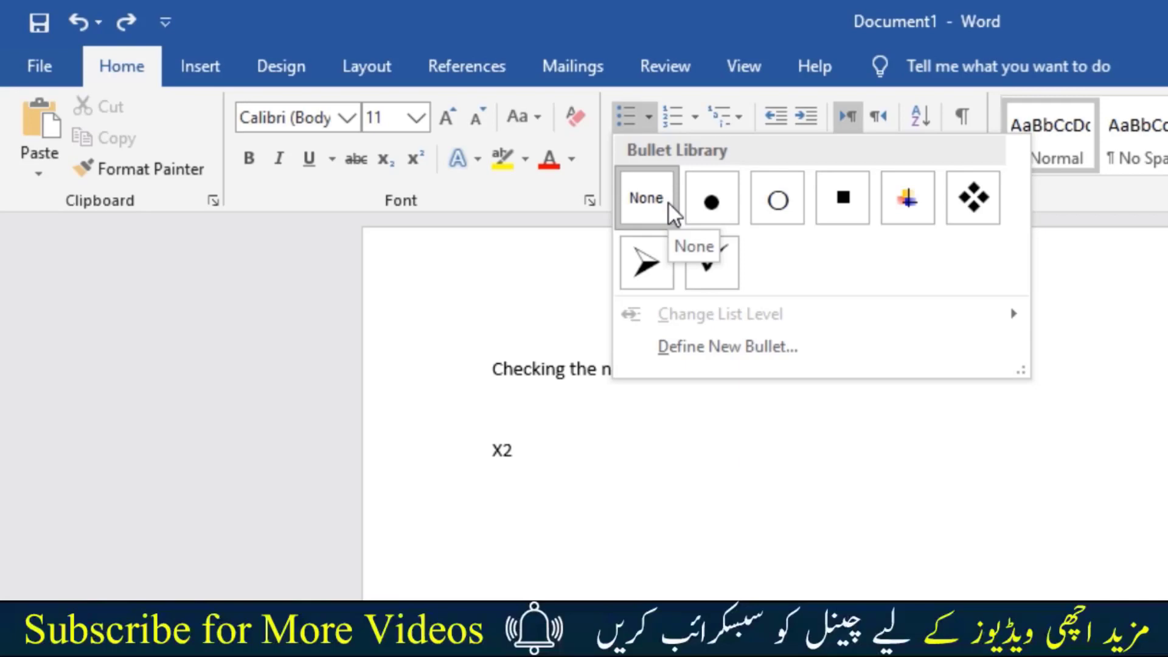
left_click(733, 527)
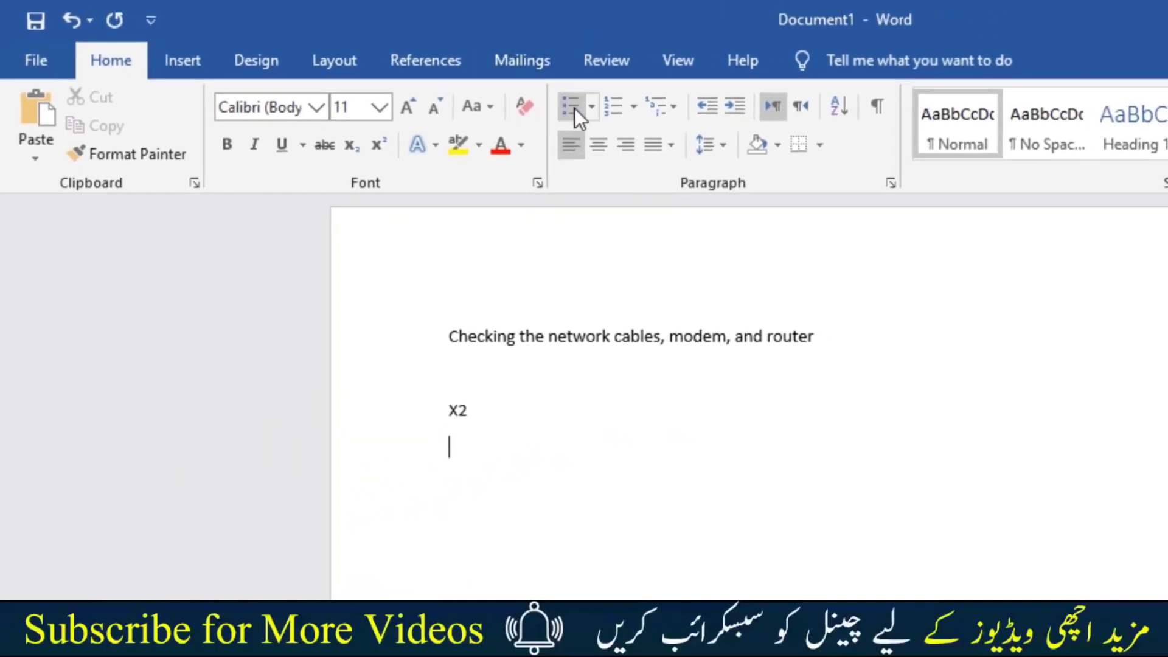
left_click(581, 108)
left_click(584, 110)
left_click(584, 111)
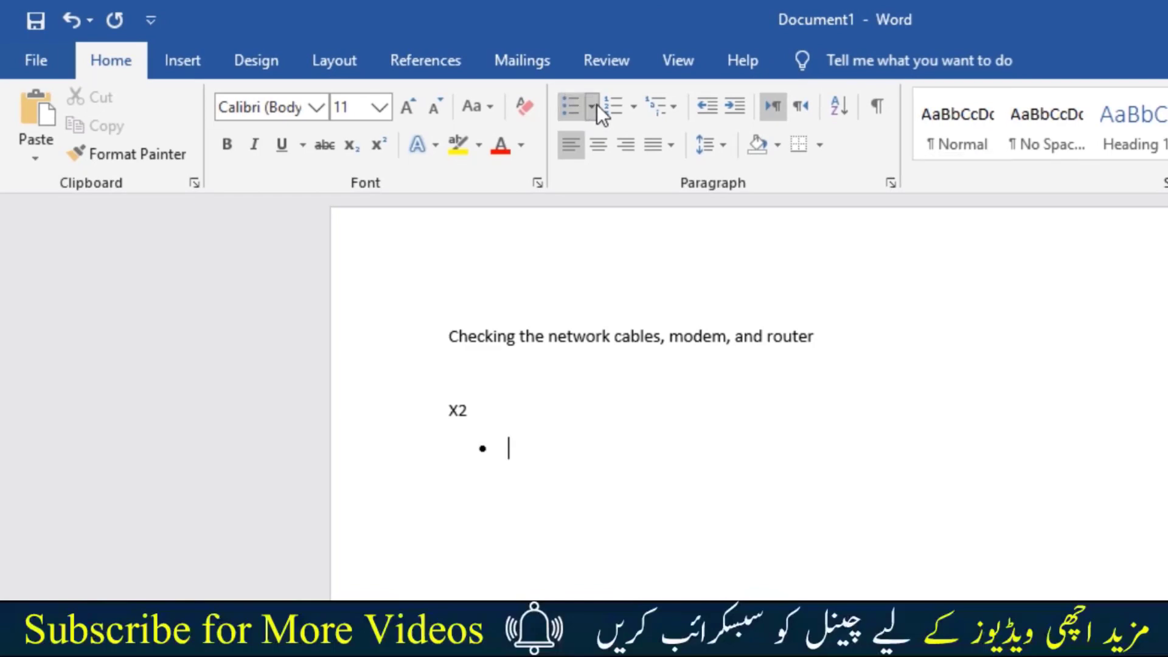
left_click(592, 107)
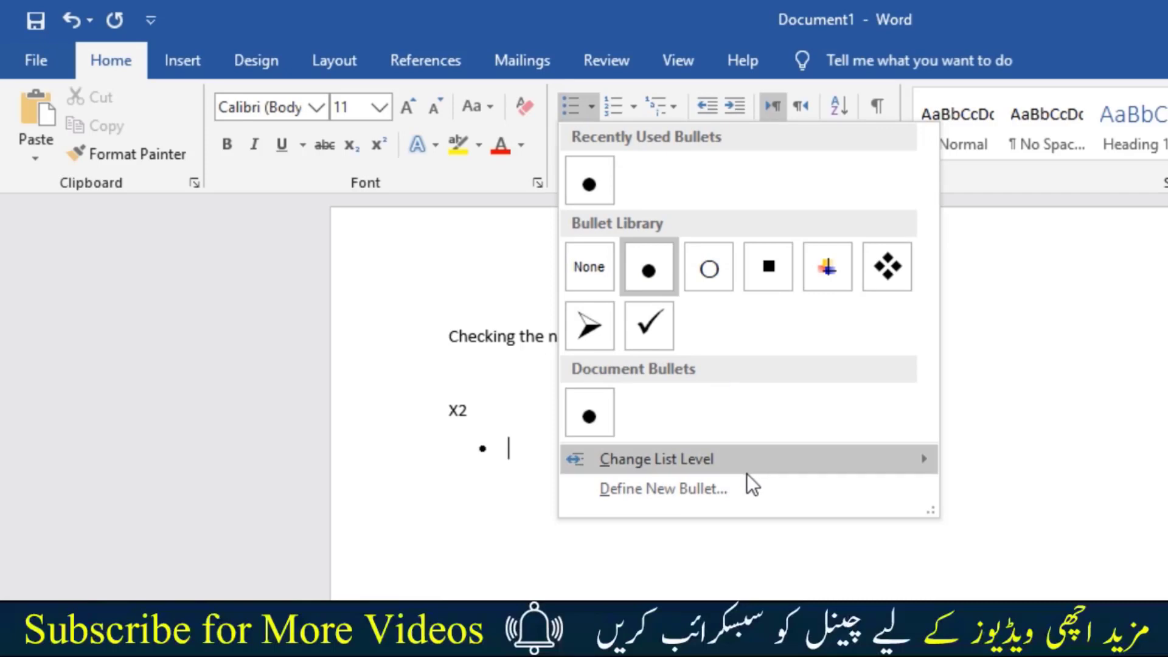
left_click(498, 454)
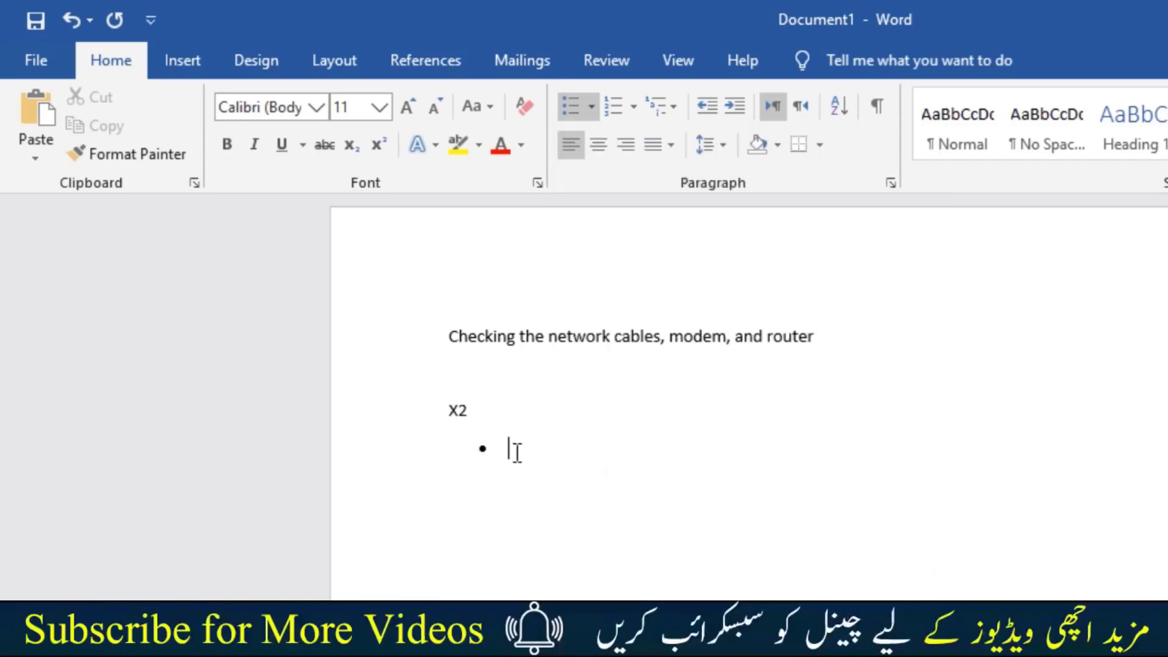
- Enlarge the bullet, shrink it back to 12, then delete it with Backspace
left_click(484, 448)
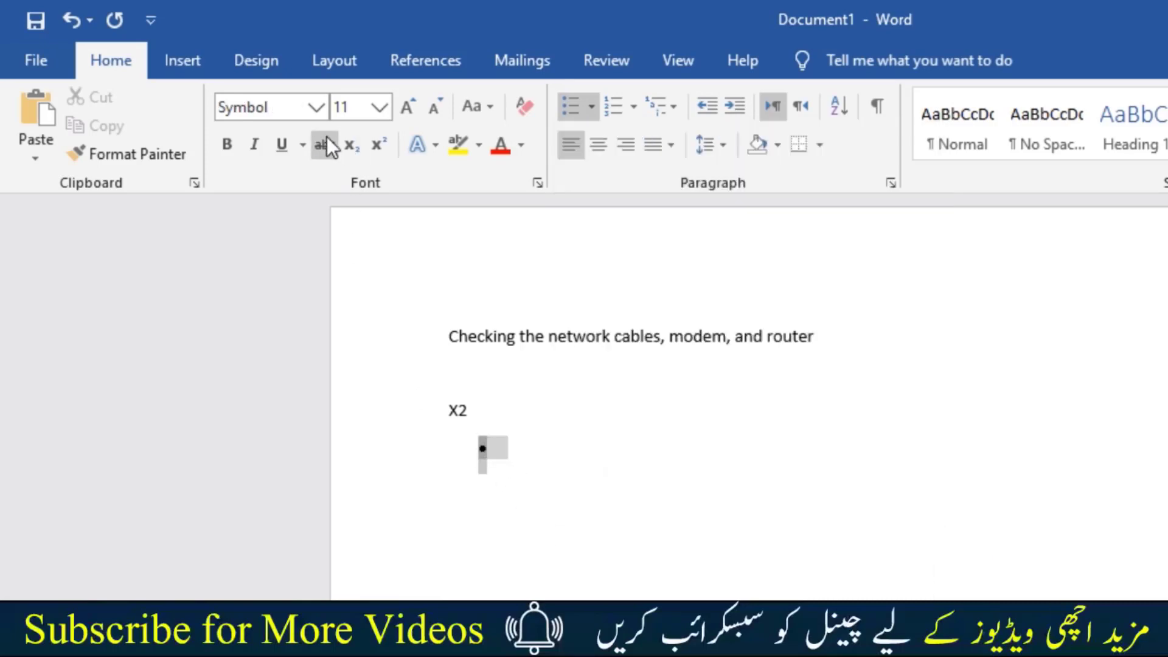
left_click(409, 108)
left_click(409, 108)
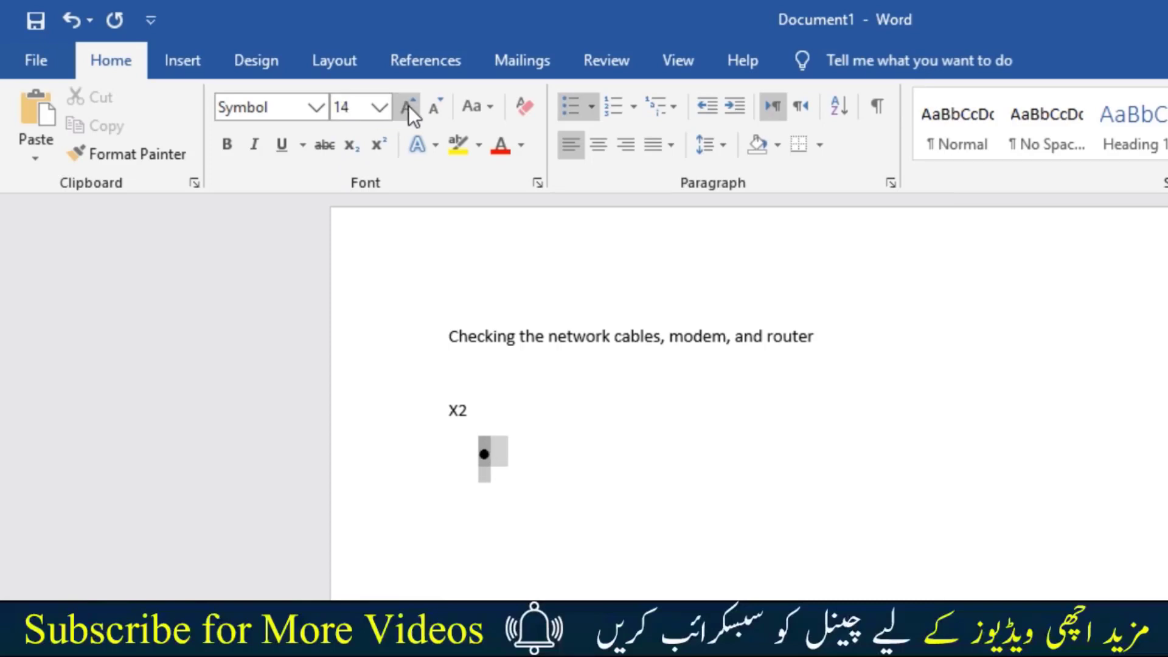
left_click(409, 108)
left_click(433, 109)
left_click(433, 110)
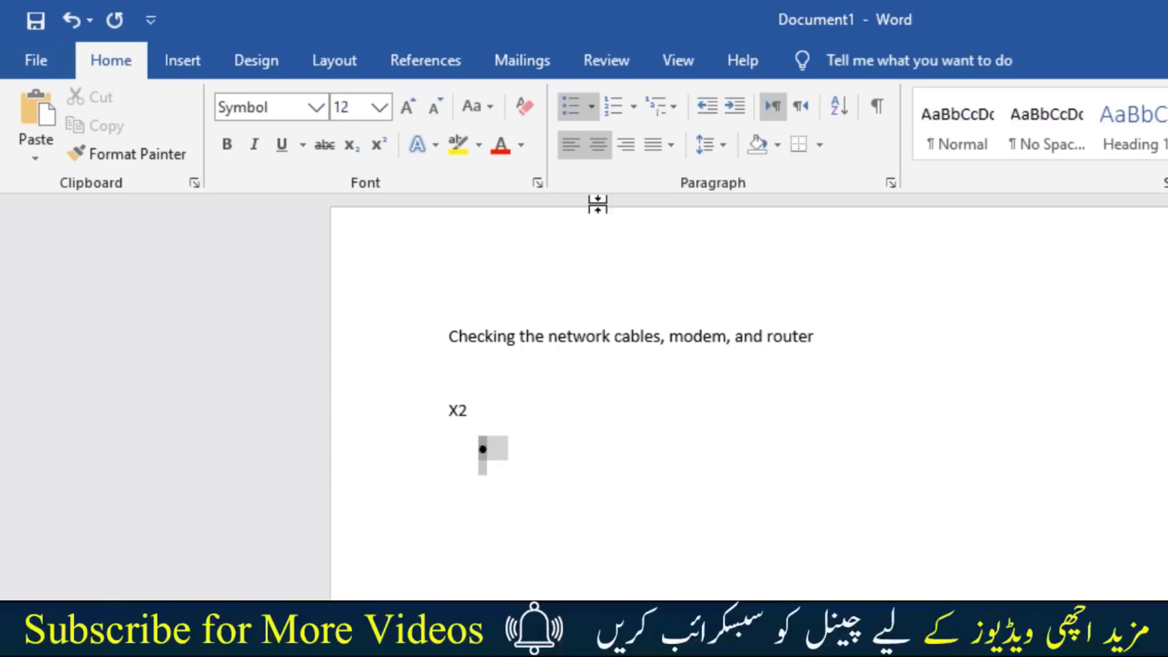
left_click(594, 511)
key("BackSpace")
key("BackSpace")
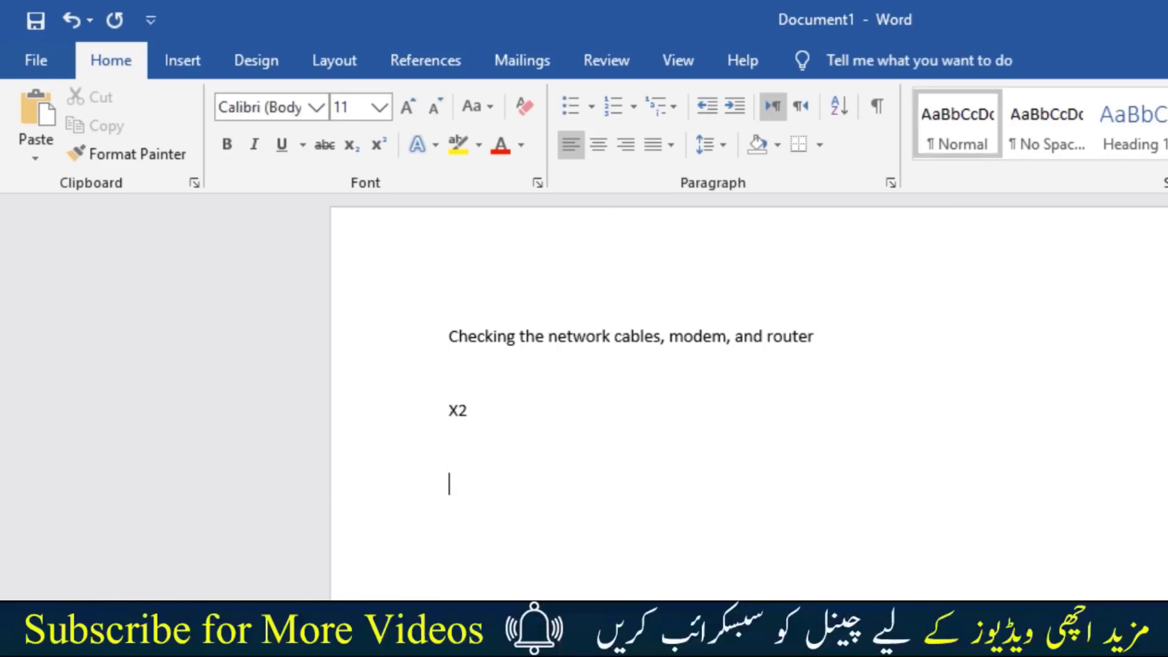
- Start a 1. 2. 3. numbered list with items Hello and hi
left_click(633, 108)
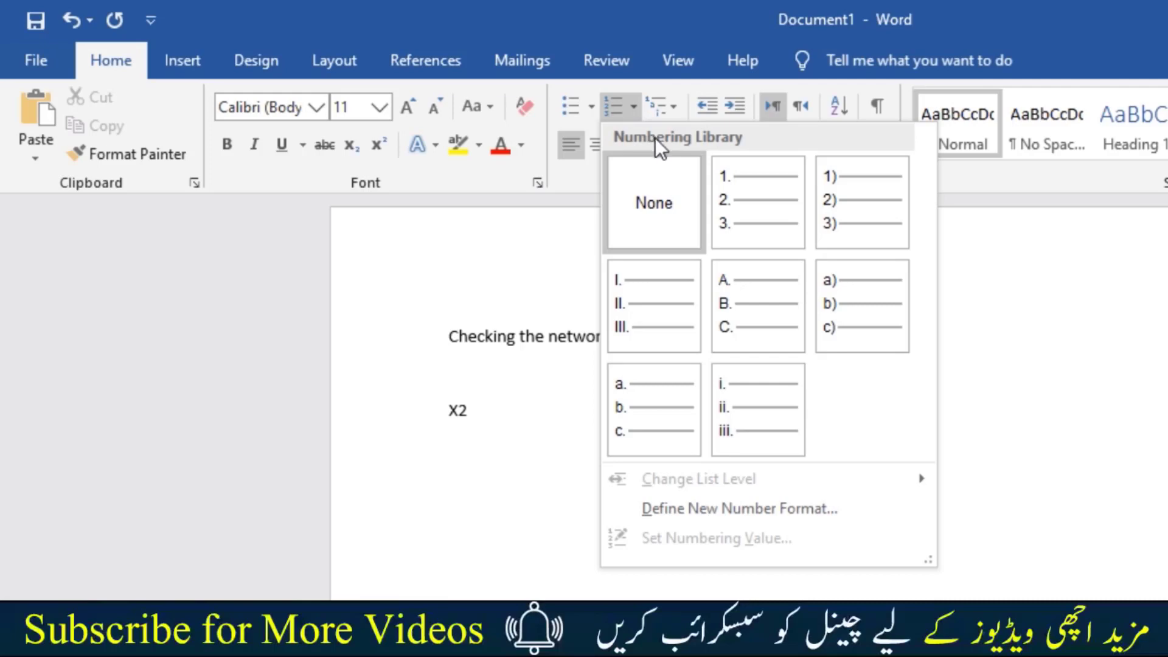
left_click(727, 179)
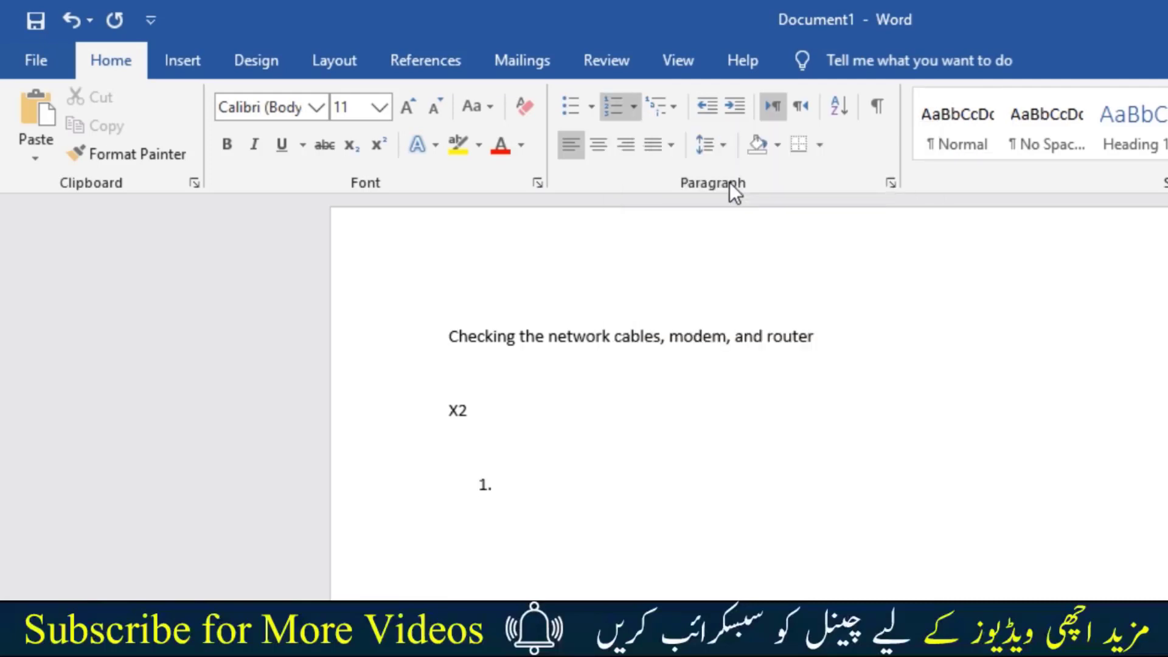
left_click(633, 105)
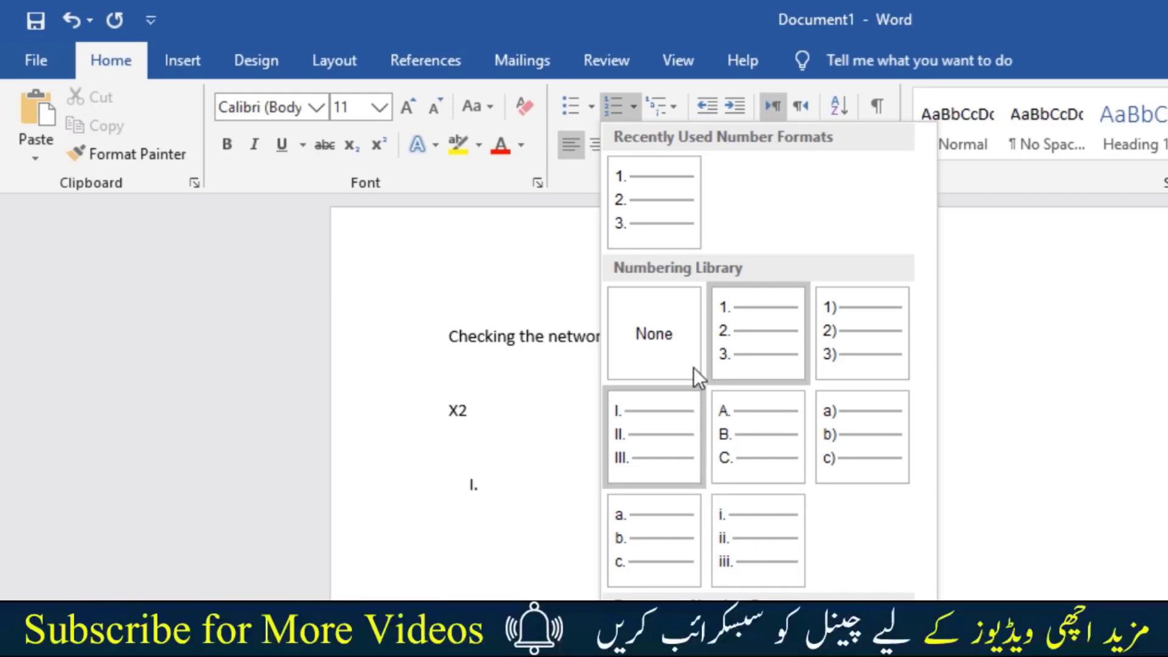
left_click(746, 353)
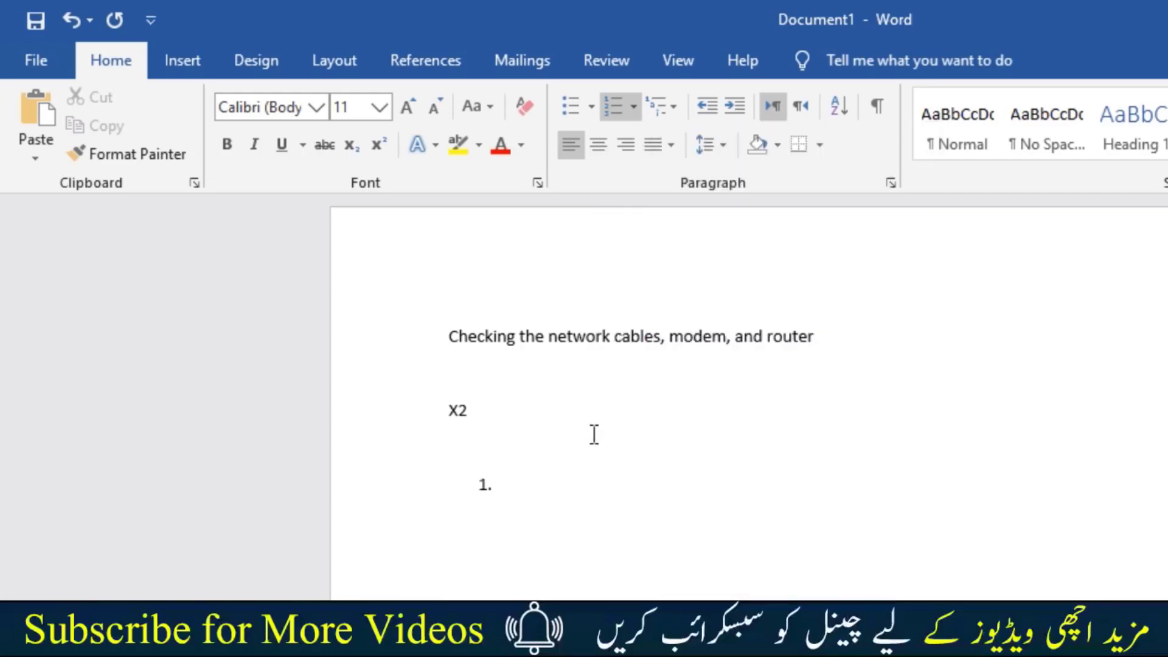
type("He")
type("llo")
key("Return")
type("hi")
key("Return")
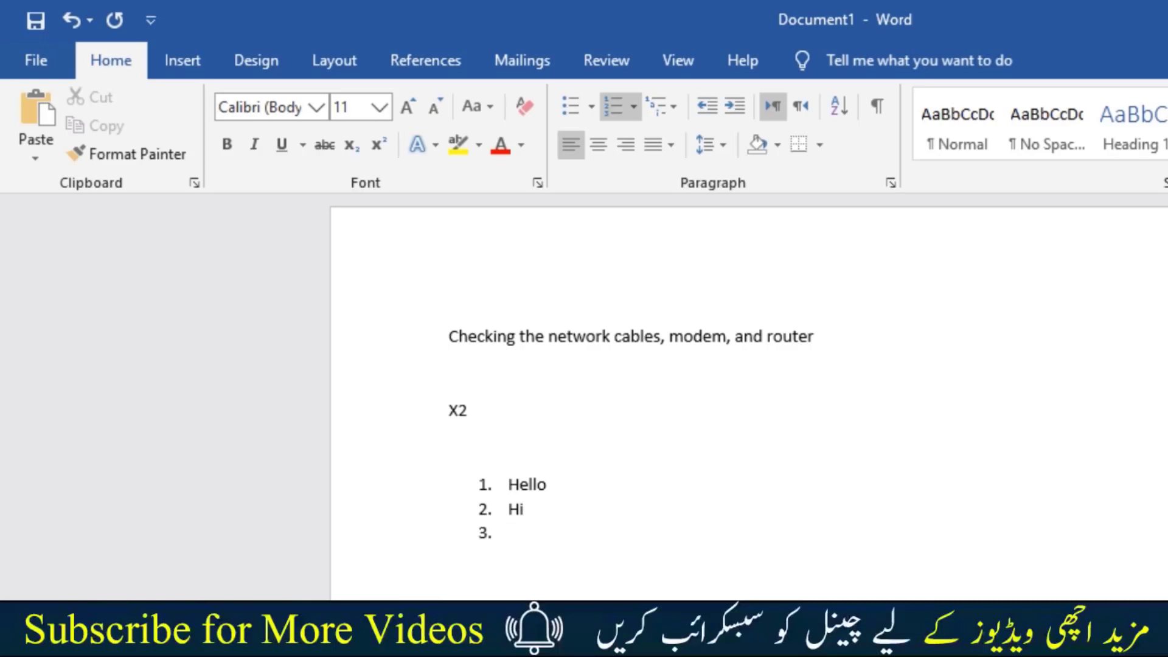
- Drag the list numbers left so the list starts at the margin
left_click(486, 523)
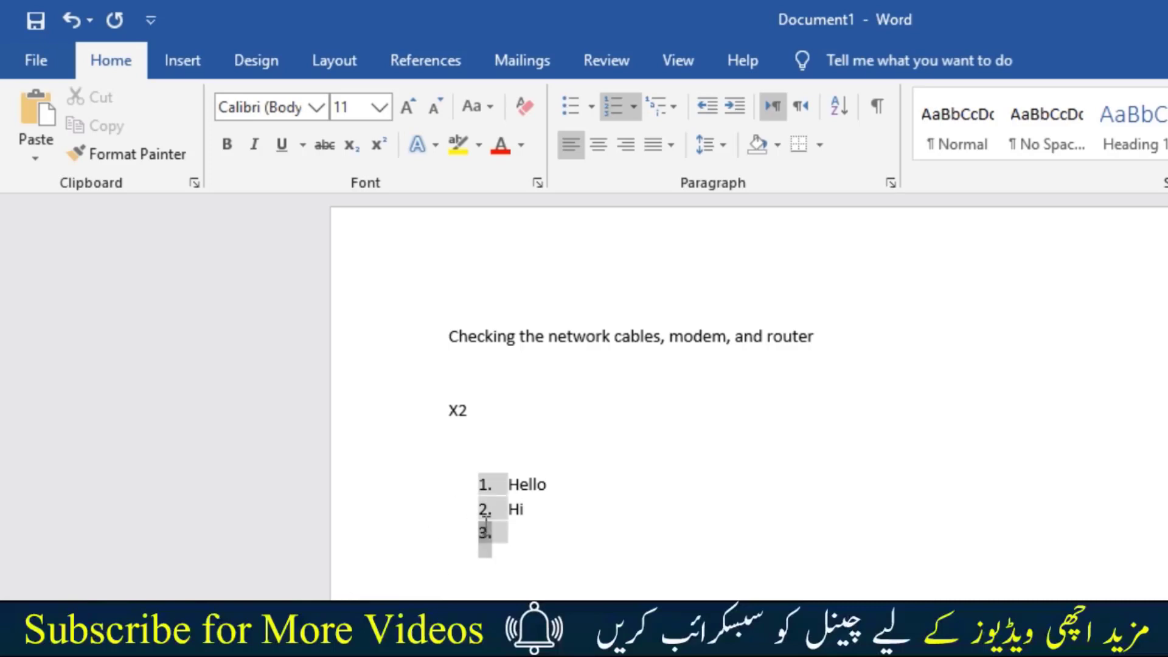
left_click(441, 516)
left_click(553, 552)
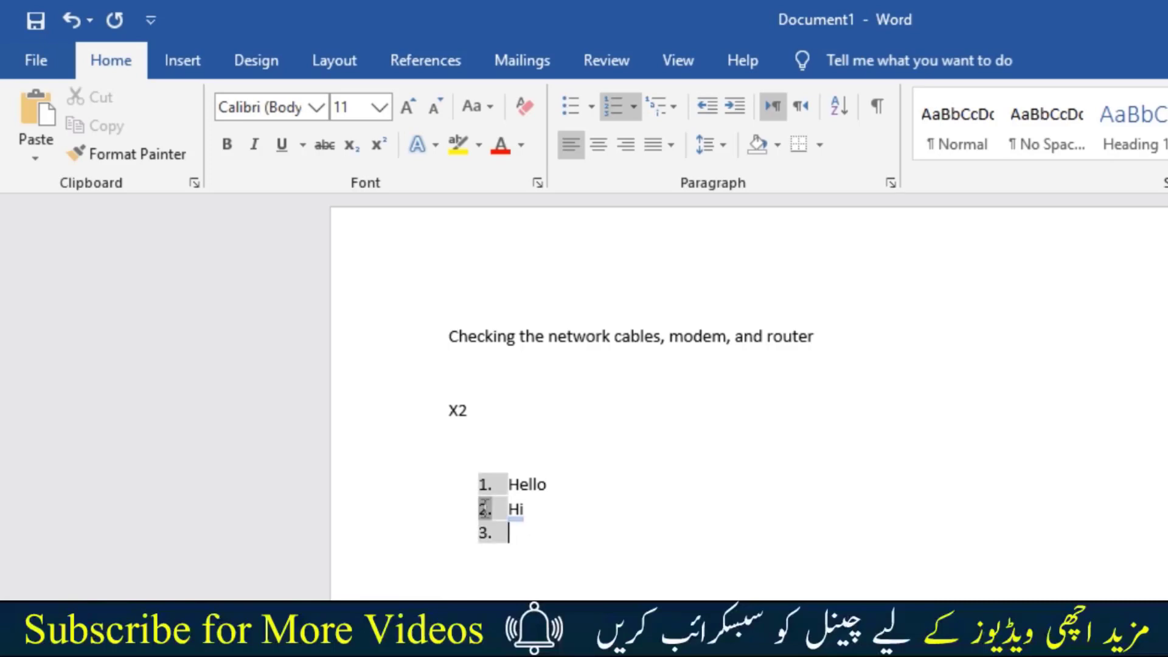
left_click(485, 507)
left_click_drag(477, 508, 414, 514)
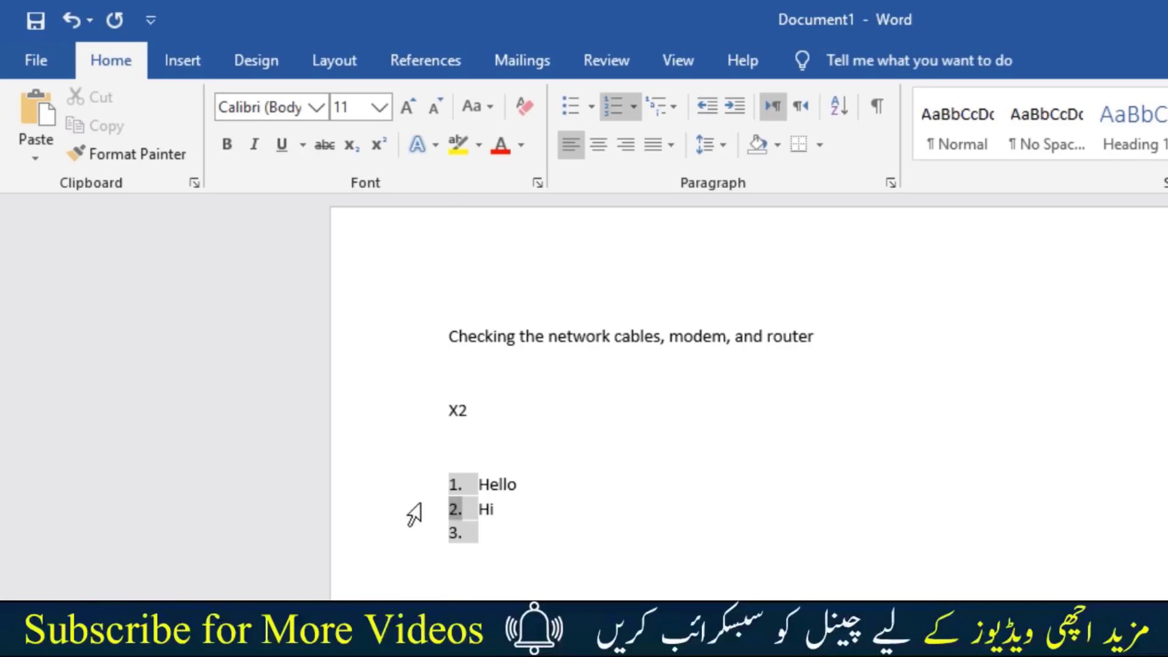
left_click(684, 518)
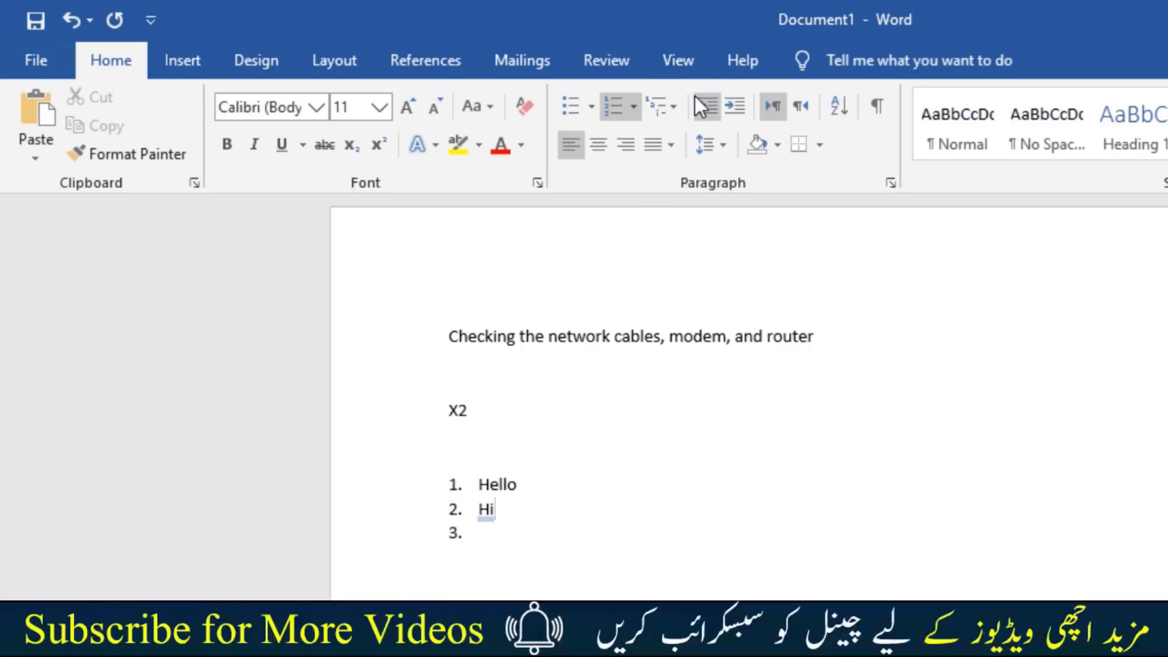
- Preview multilevel list styles, then remove the empty third list item
left_click(680, 107)
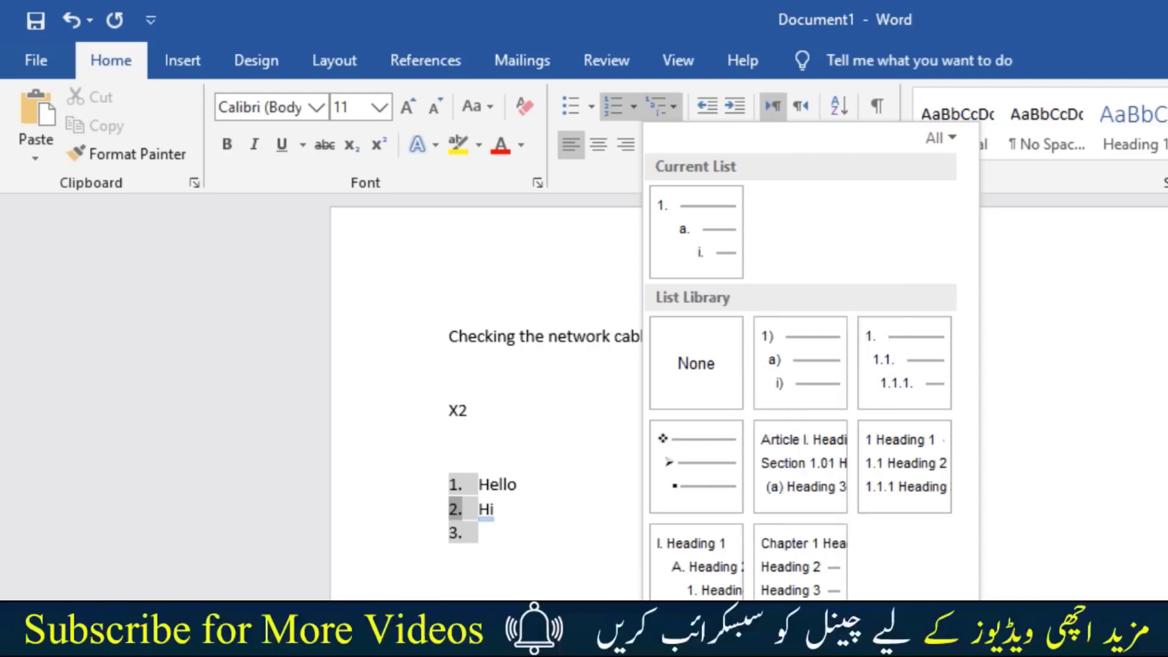
key("Escape")
left_click(606, 555)
key("Return")
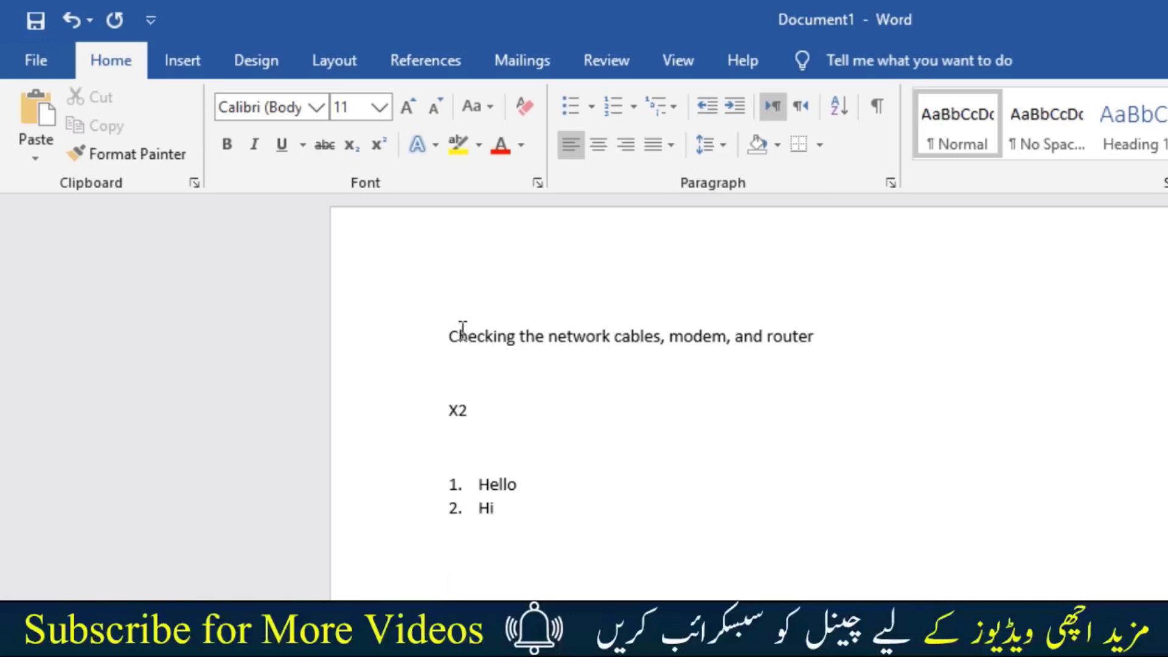
- Right-align the network cables sentence after briefly centring it
left_click(429, 341)
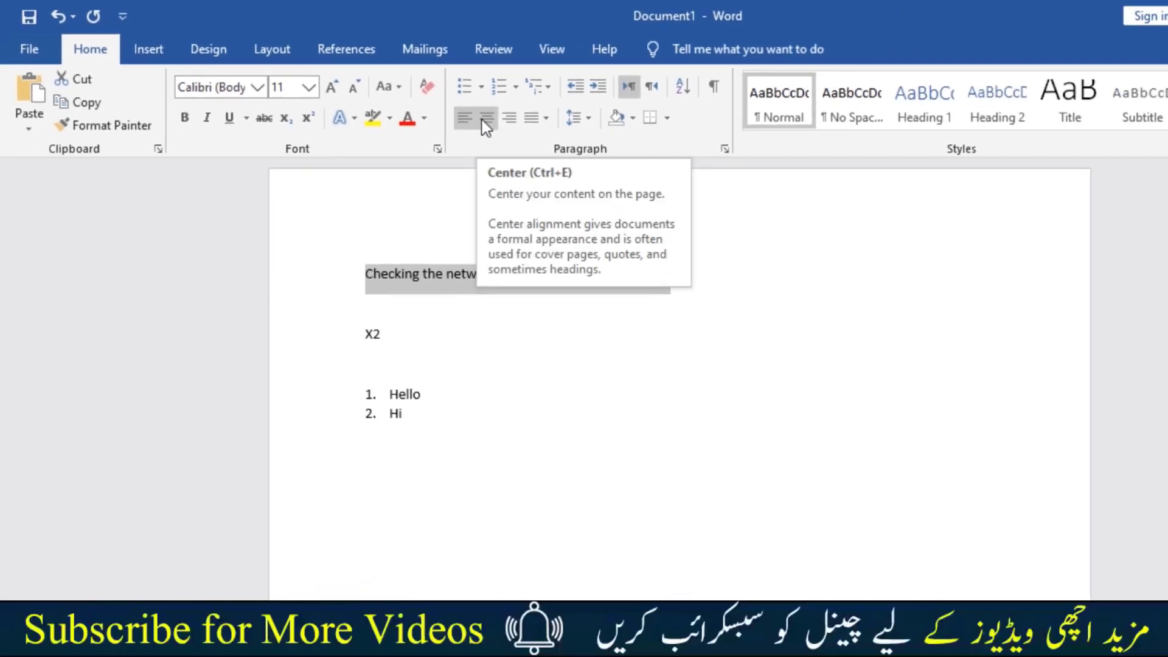
left_click(481, 120)
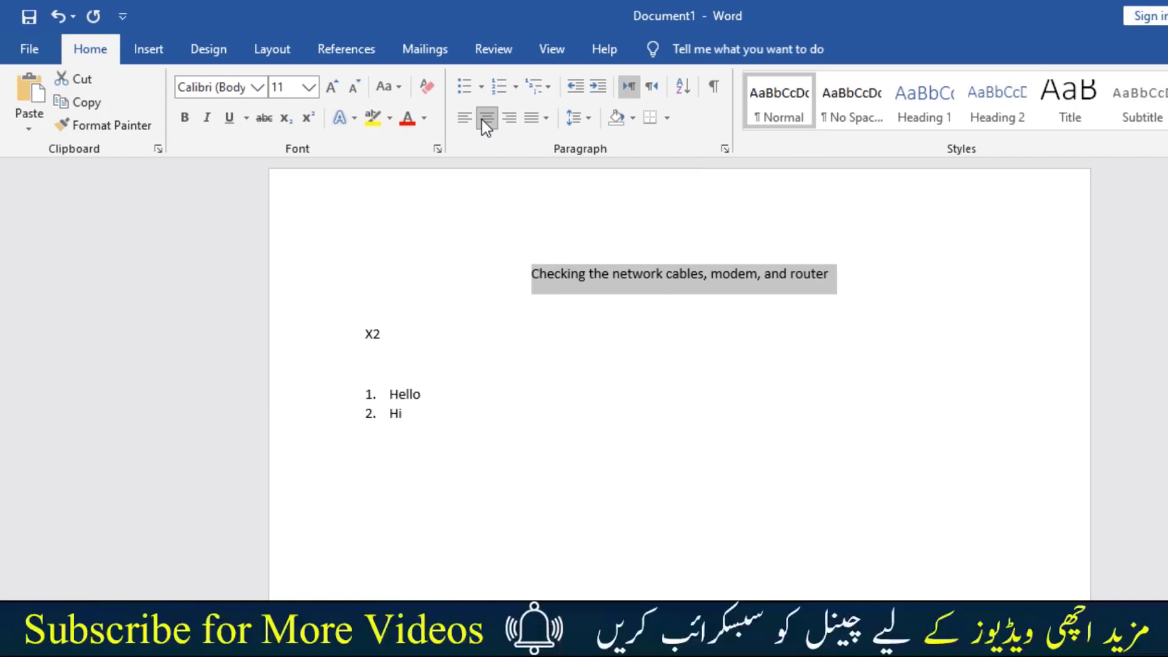
left_click(519, 122)
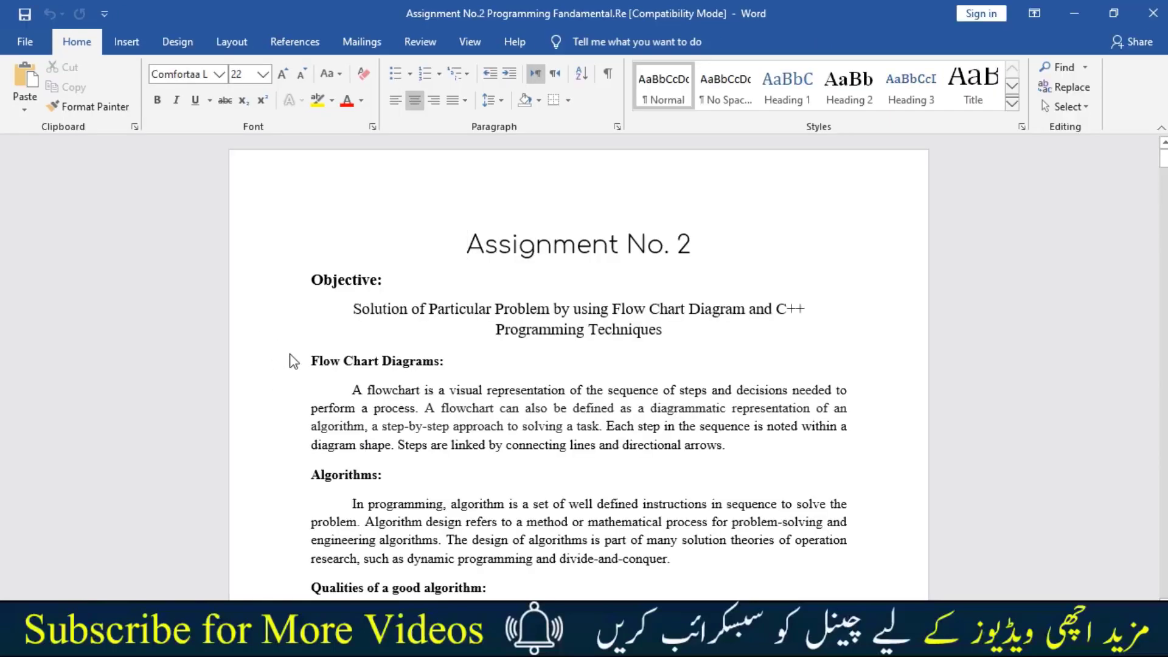
- Paste the flowchart definition paragraph on the line below the numbered list and select it
left_click_drag(352, 389, 725, 448)
key("ctrl+c")
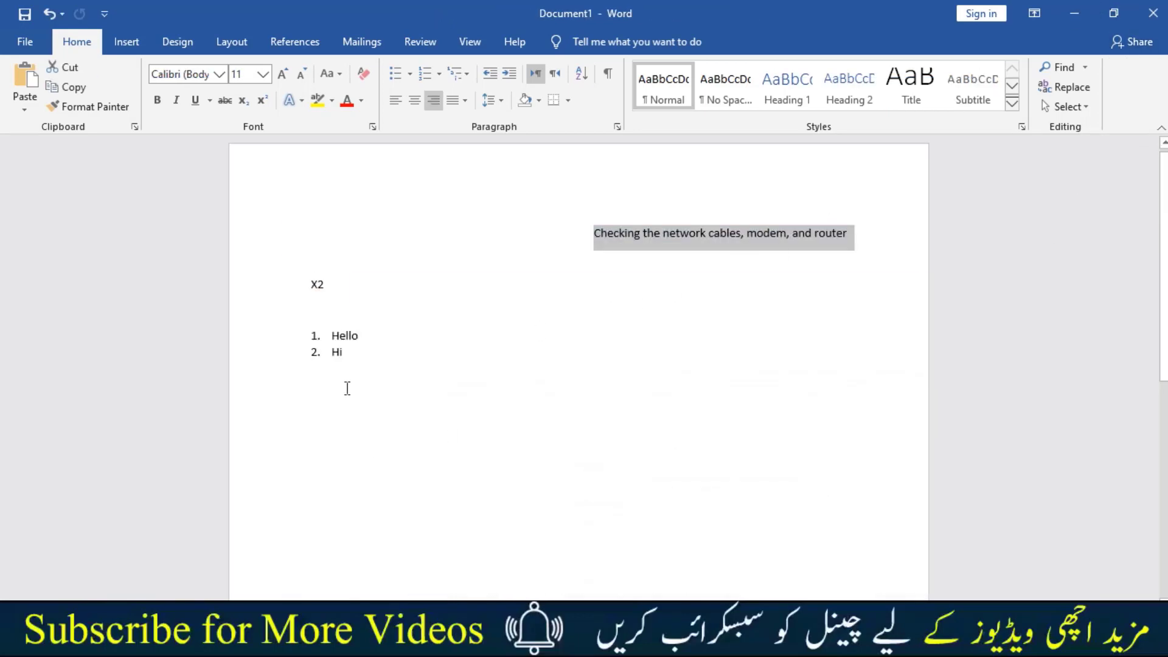
left_click(346, 388)
key("ctrl+v")
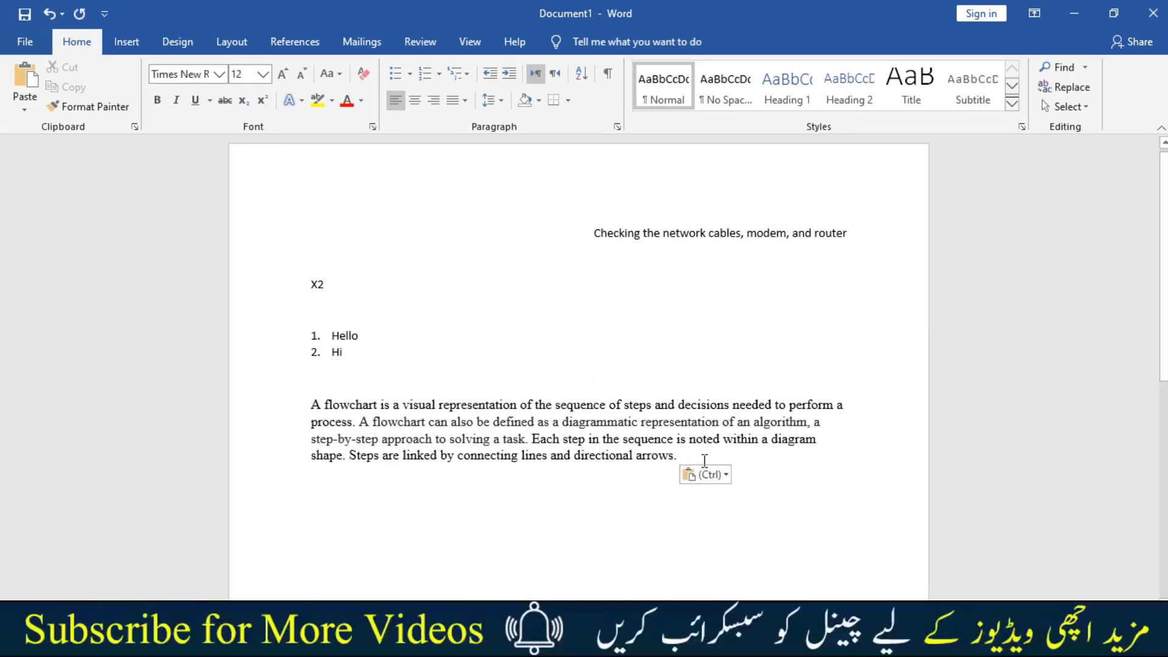
left_click_drag(704, 460, 281, 410)
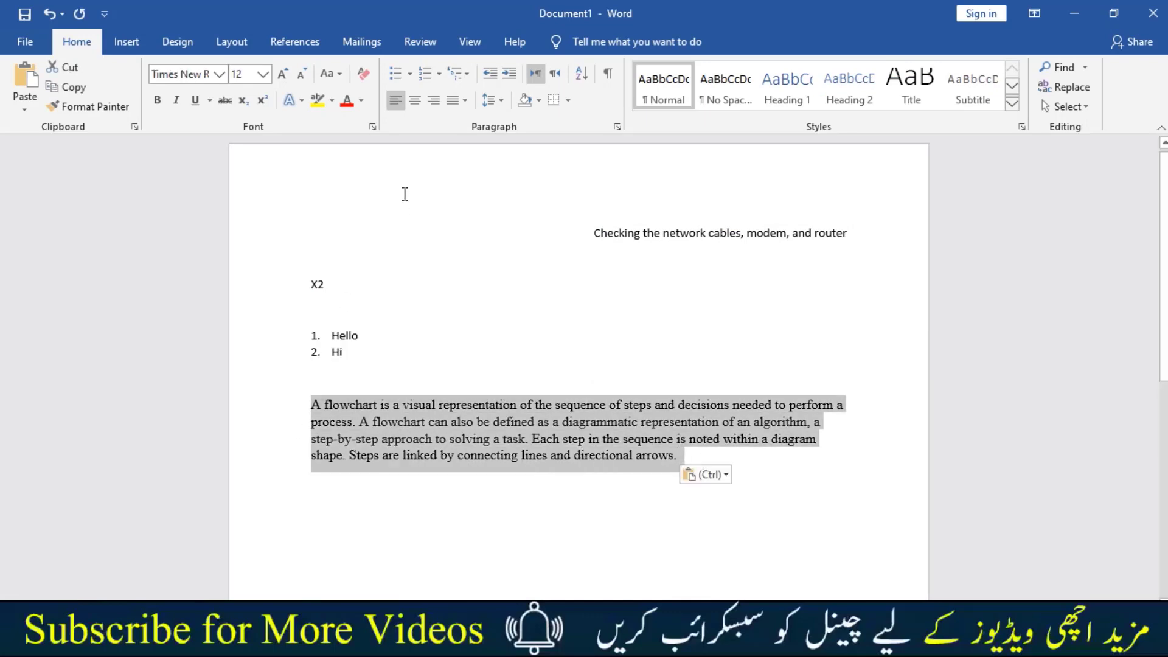
- Justify the flowchart paragraph after trying Center and Align Right, then reselect it
left_click(415, 102)
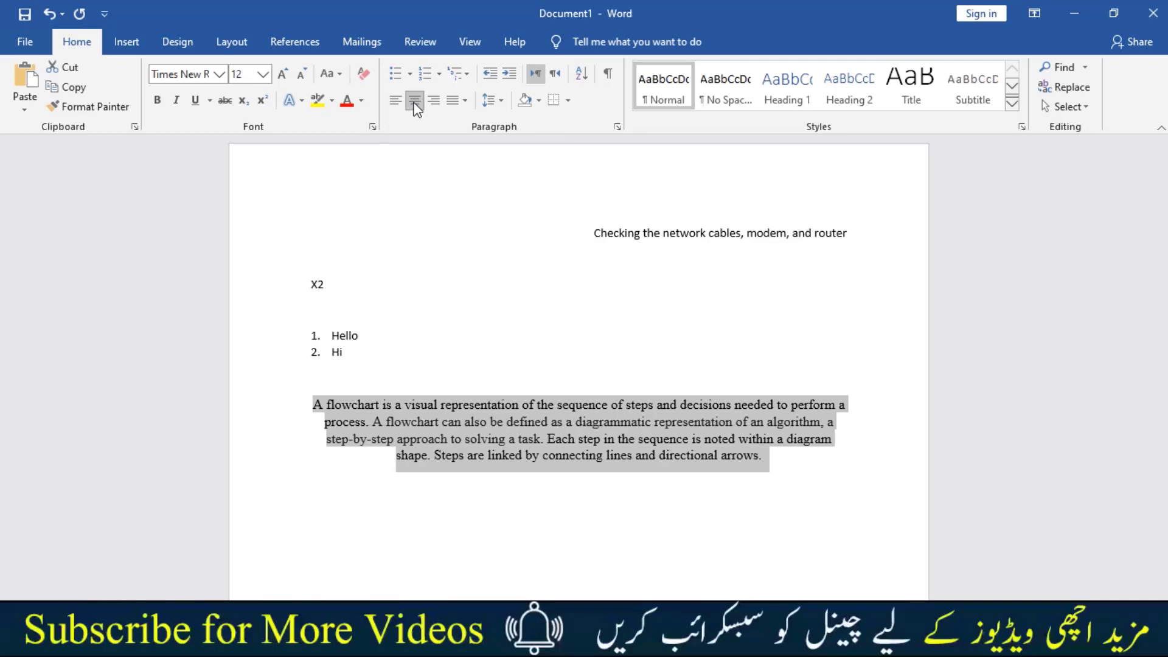
left_click(433, 101)
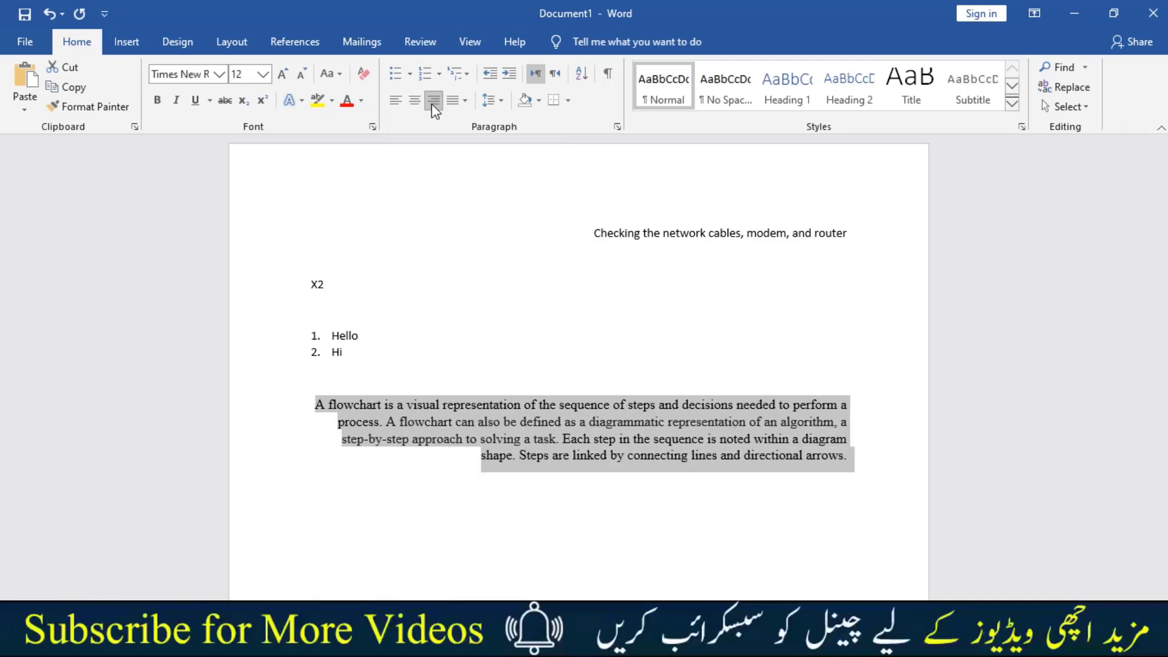
left_click(453, 102)
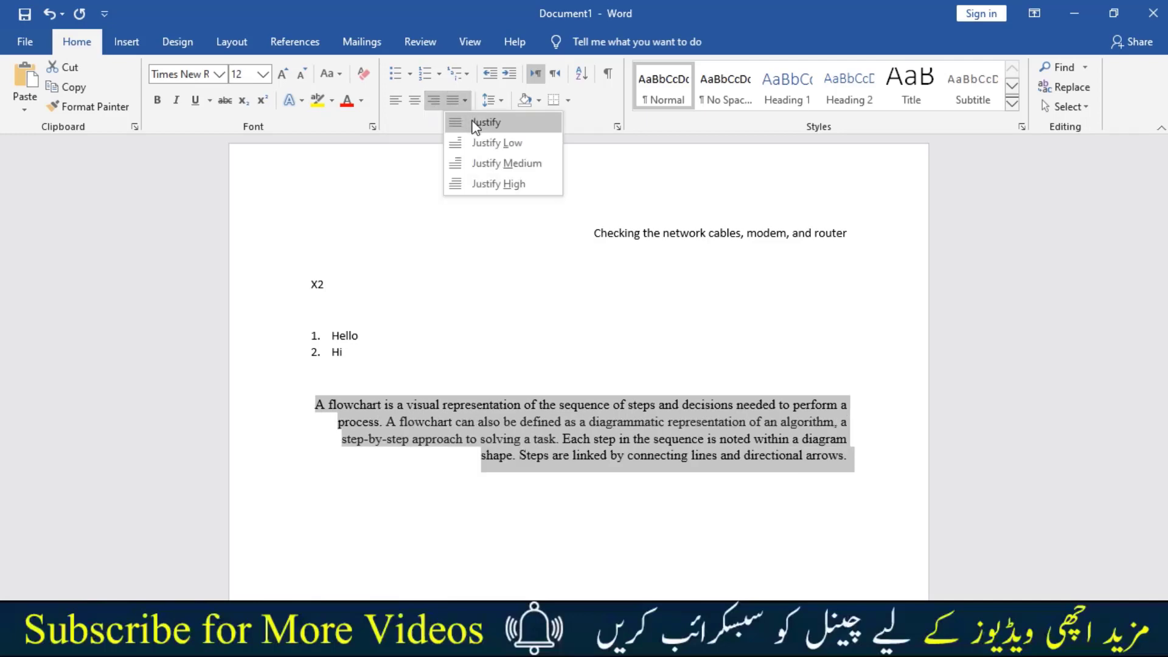
left_click(476, 127)
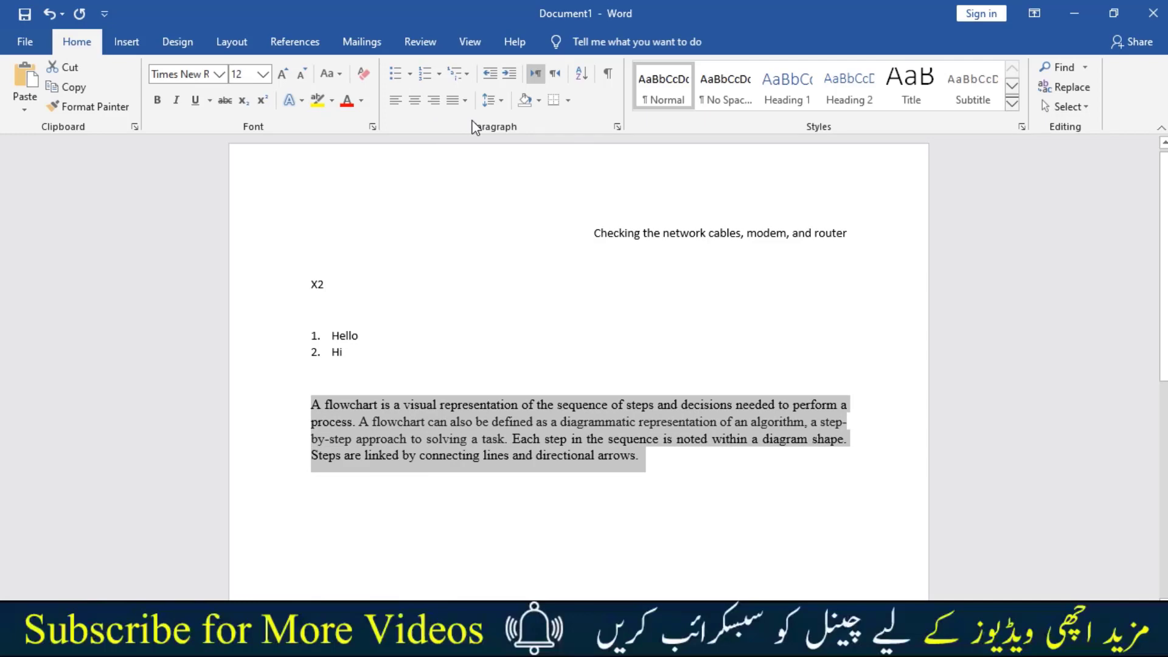
left_click(664, 461)
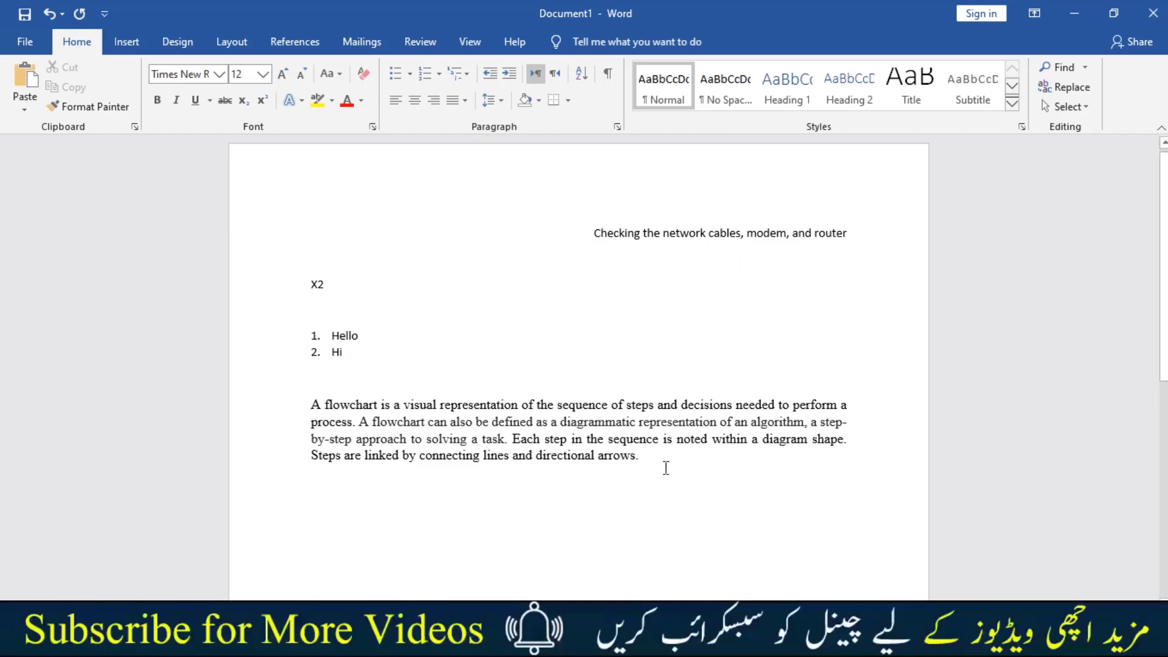
mouse_move(665, 469)
left_mouse_down()
mouse_move(372, 431)
mouse_move(306, 407)
left_mouse_up()
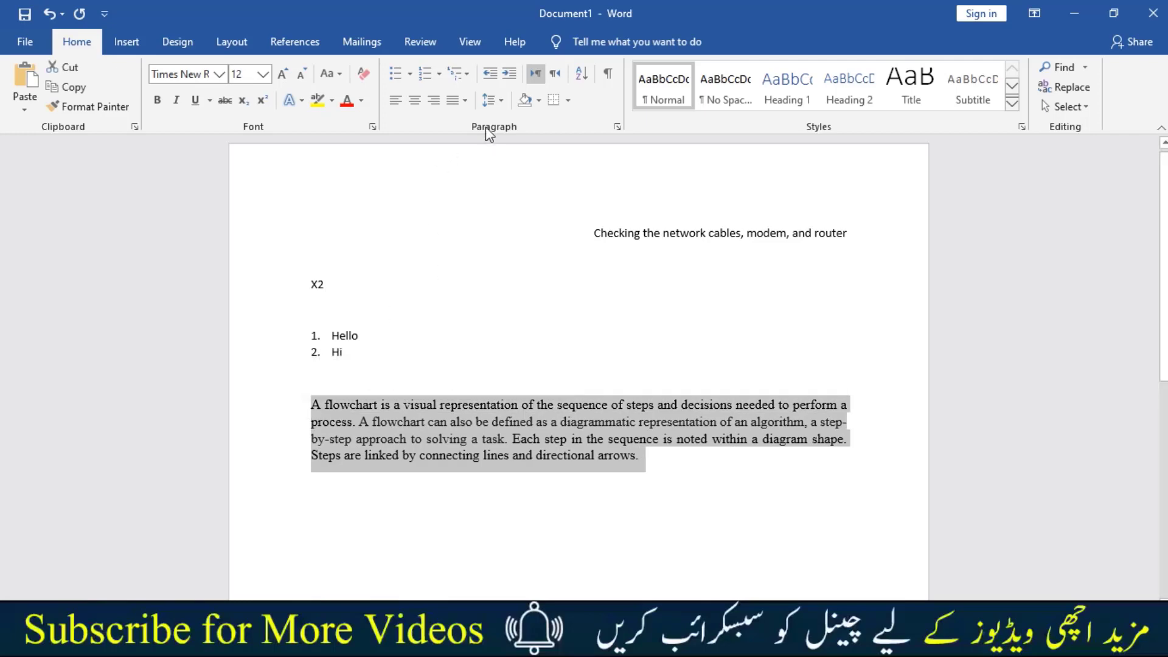
left_click(492, 100)
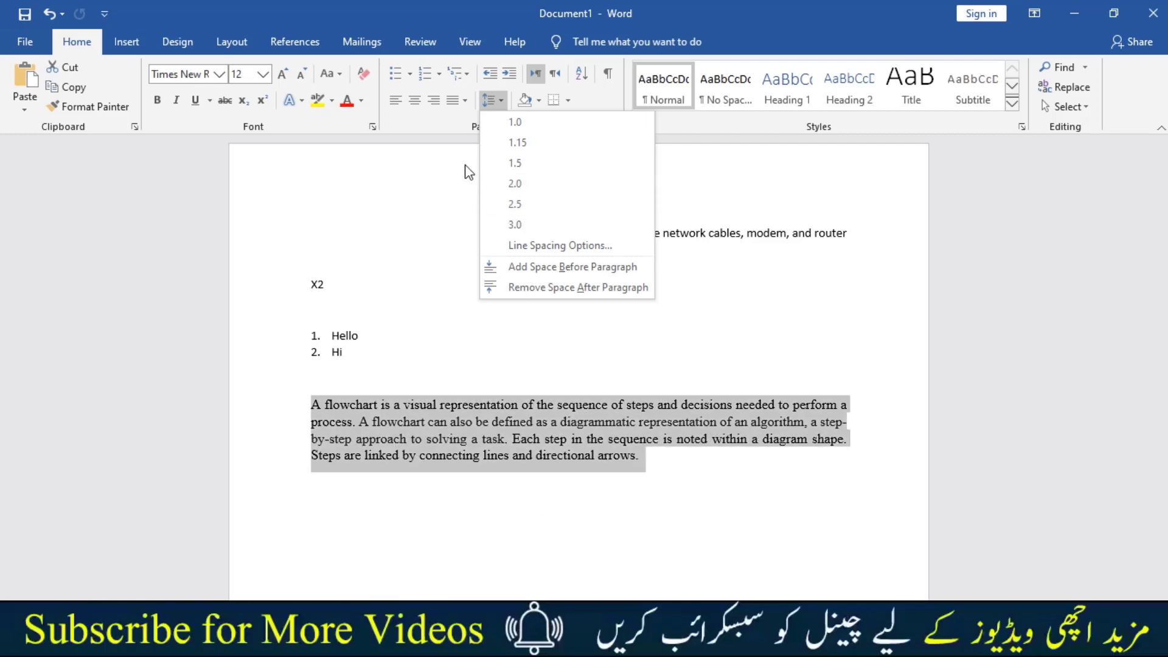
left_click(539, 100)
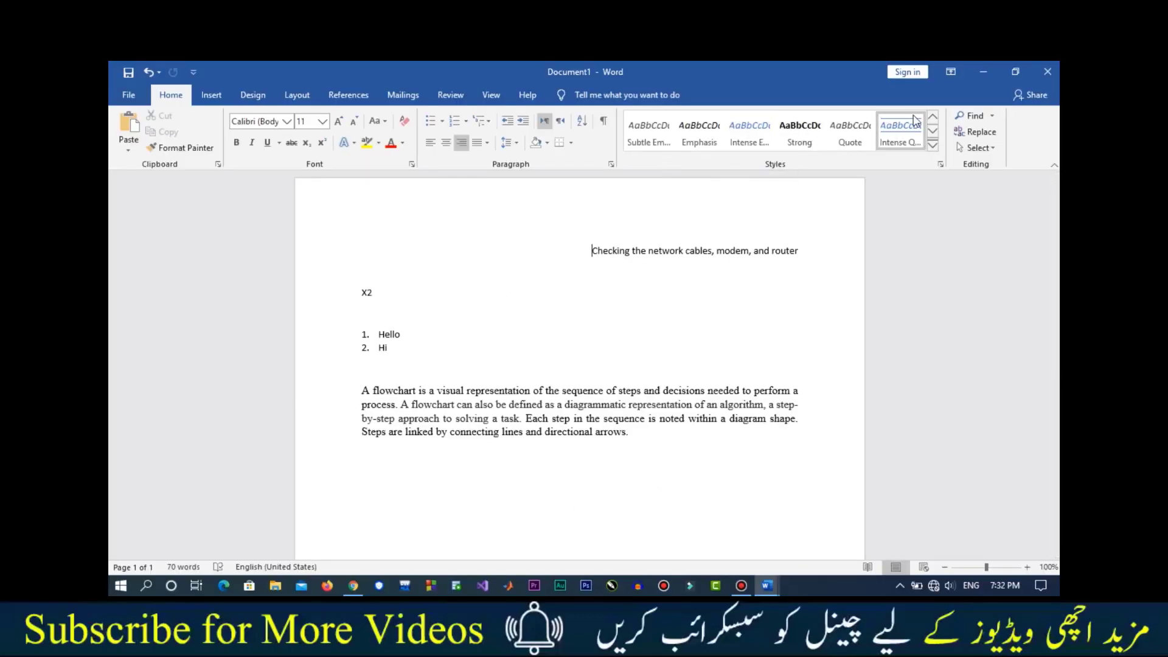
- Insert an empty line above the 'Checking the network cables…' sentence
left_click(933, 117)
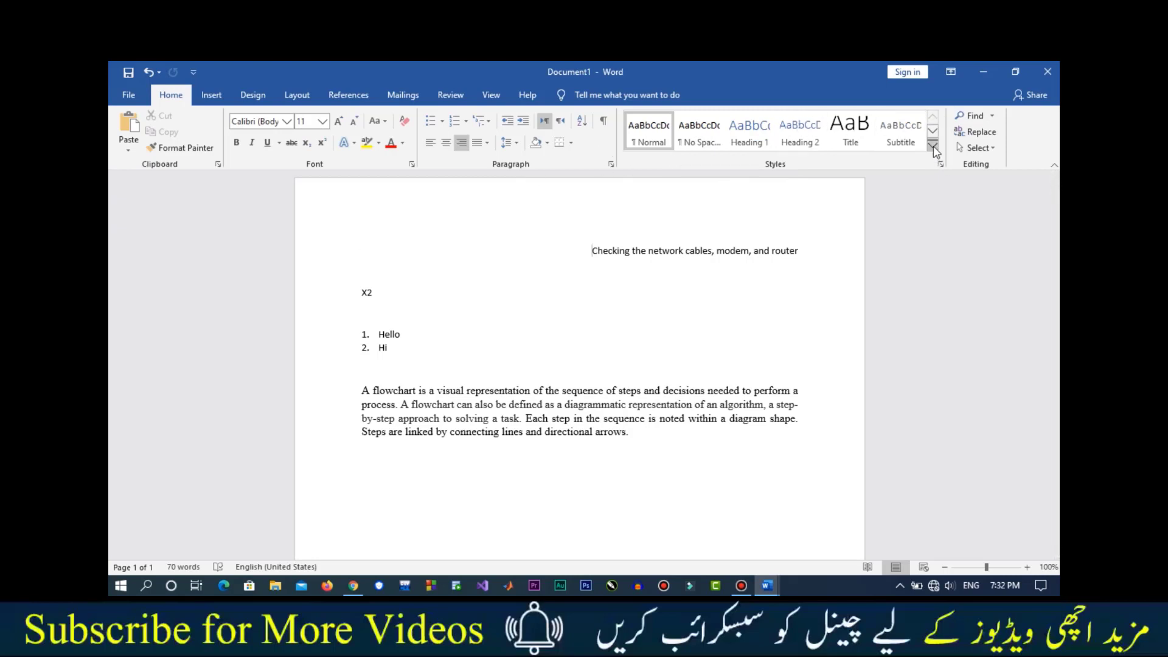
left_click(933, 146)
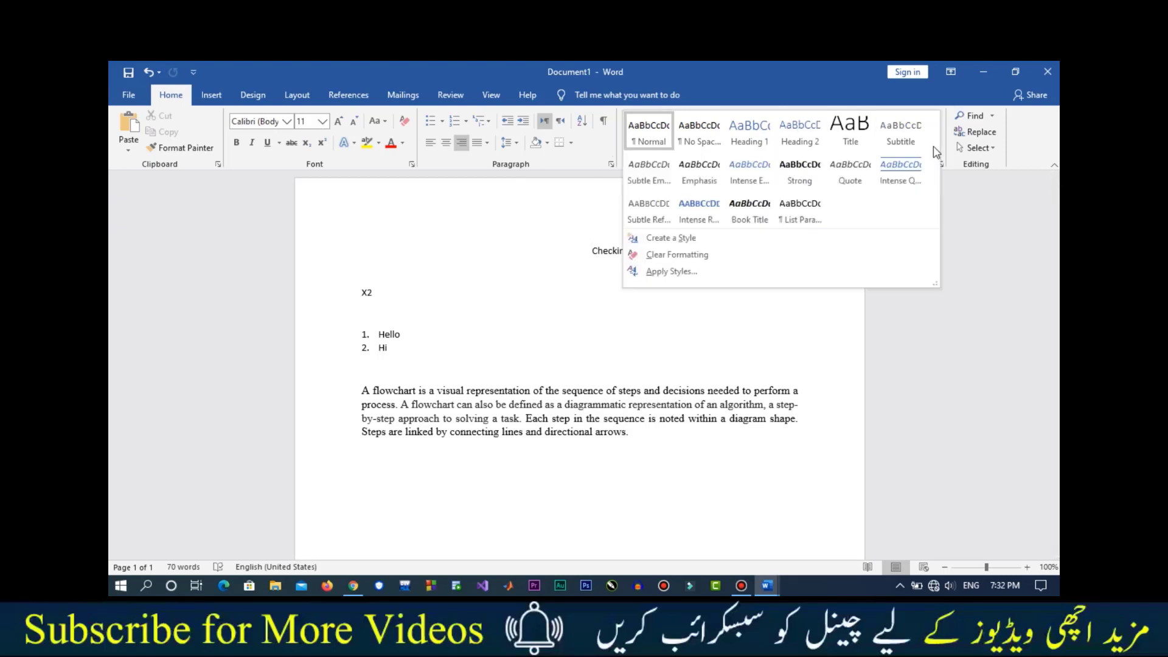
left_click(514, 247)
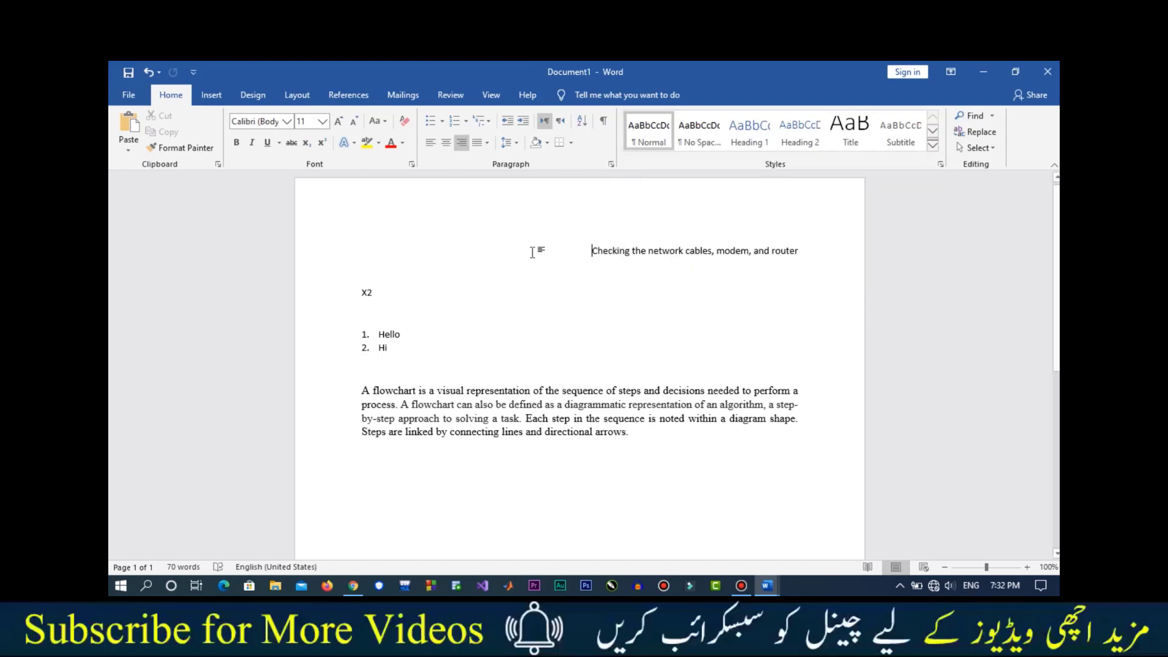
key("Return")
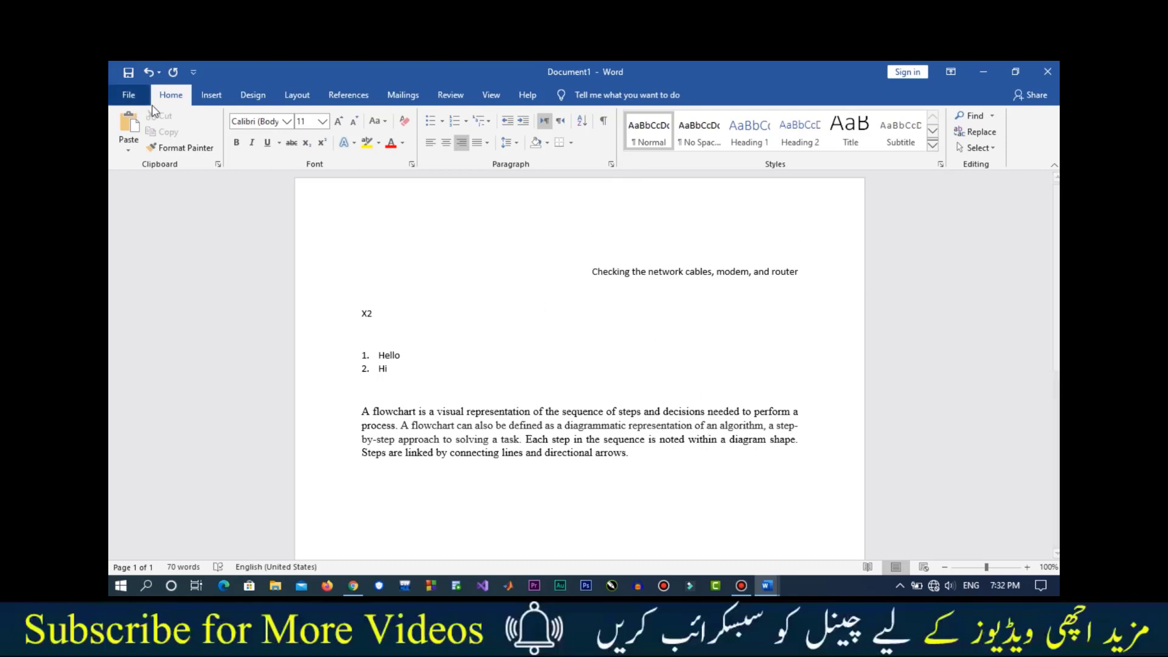
- Insert a blank page before the existing text
left_click(202, 100)
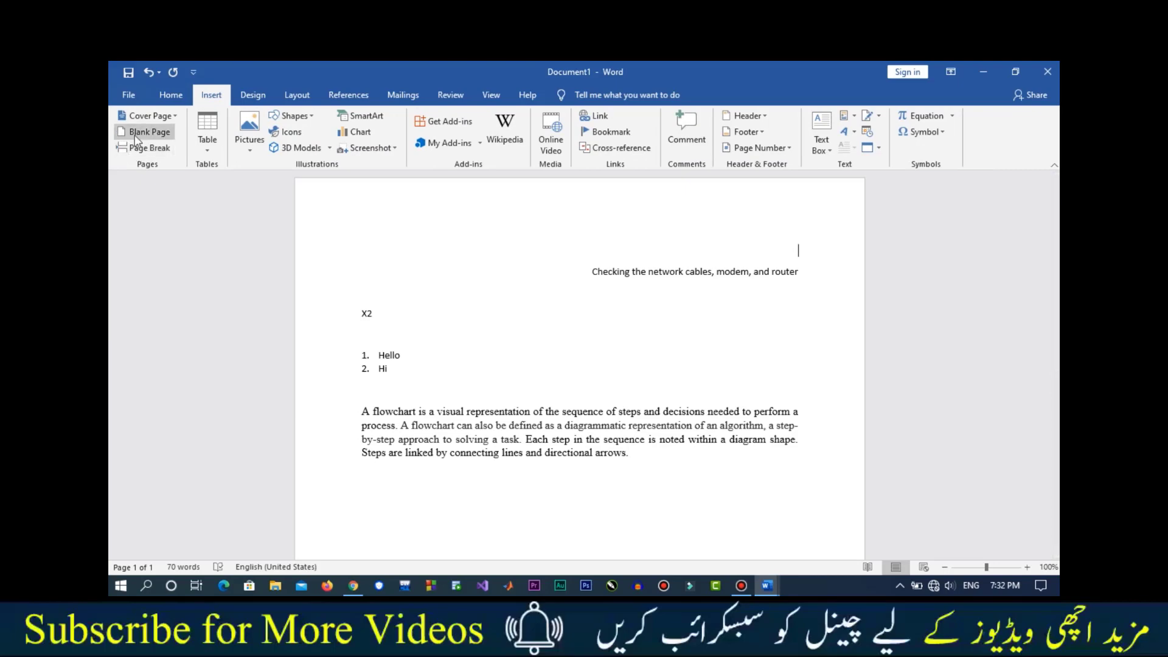
left_click(146, 131)
left_click(171, 95)
scroll(372, 273, "up", 10)
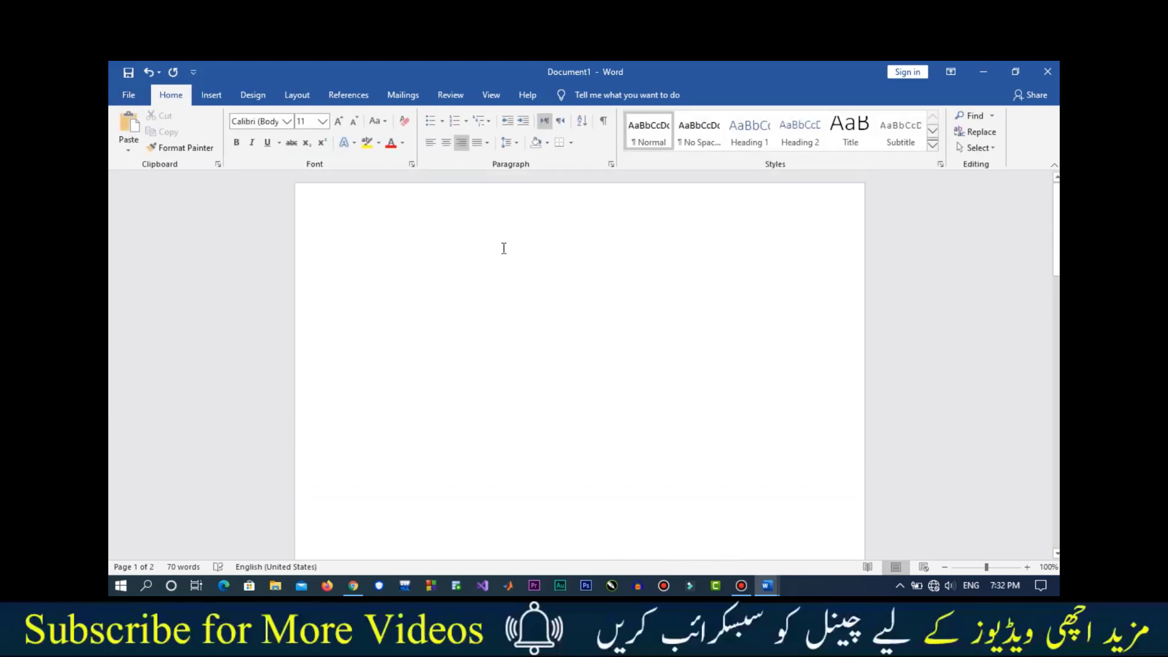
- Type a centred 'My Assignment' title in Title style at the top, with a new line below
left_click(429, 145)
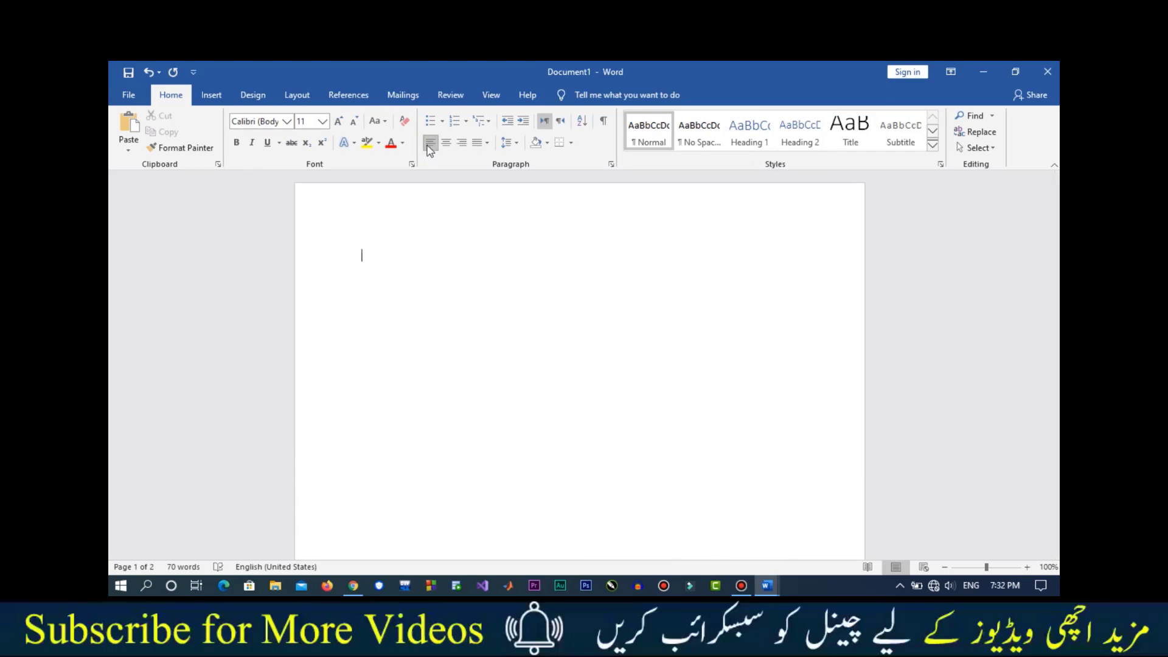
left_click(844, 142)
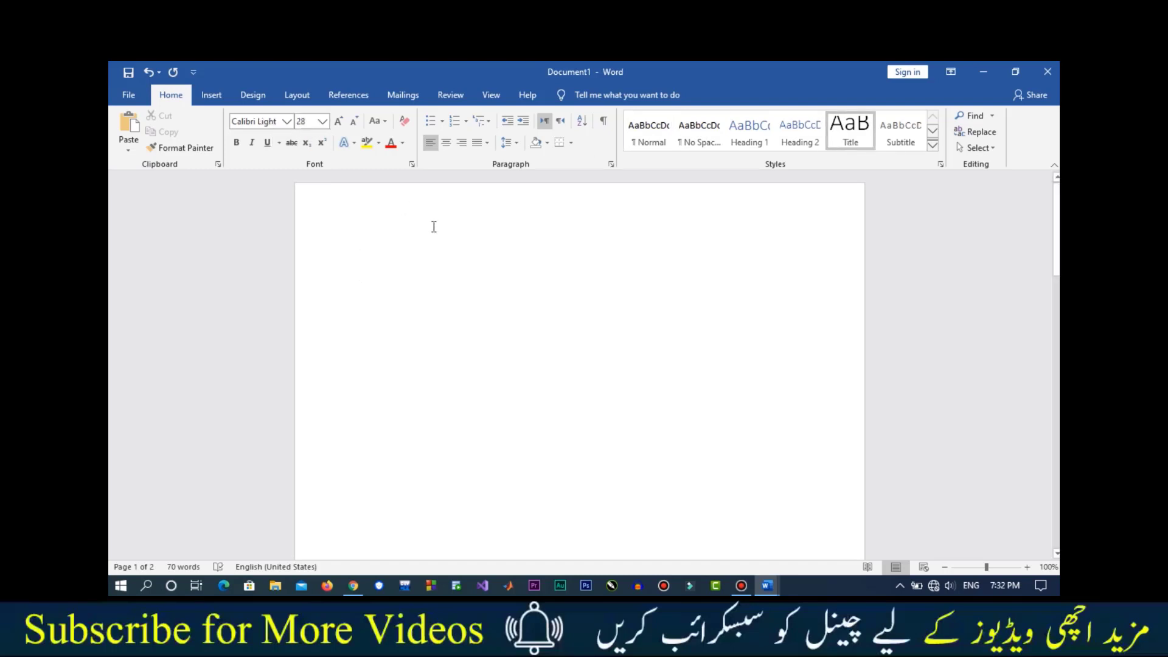
type("My ")
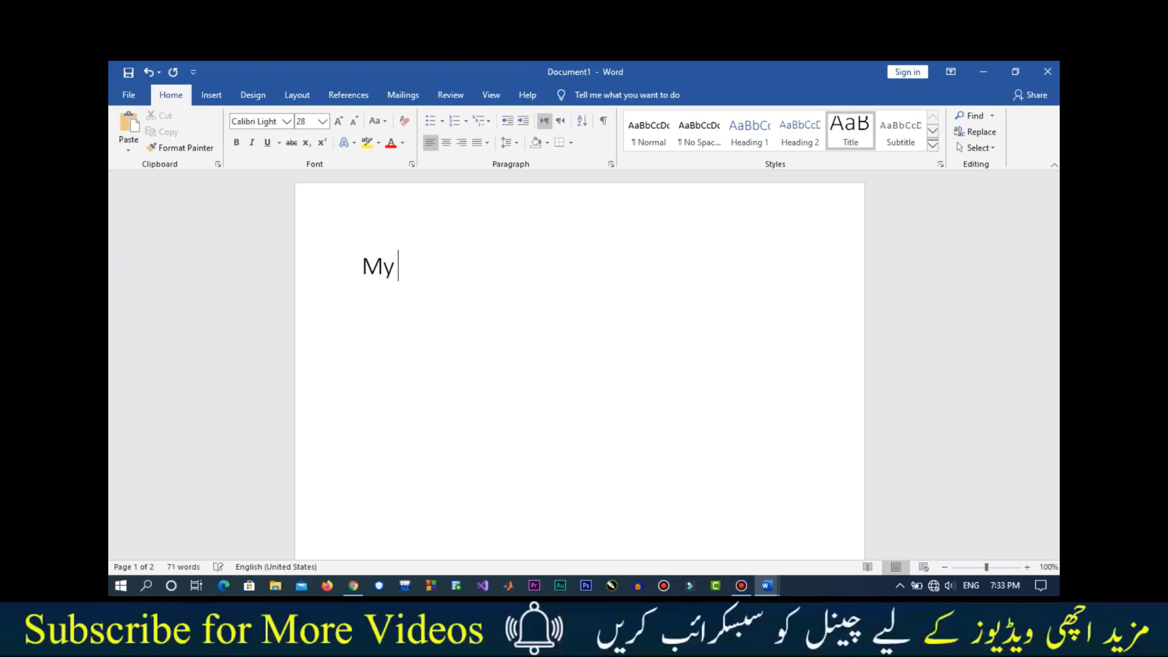
type("Ass")
type("ignmen")
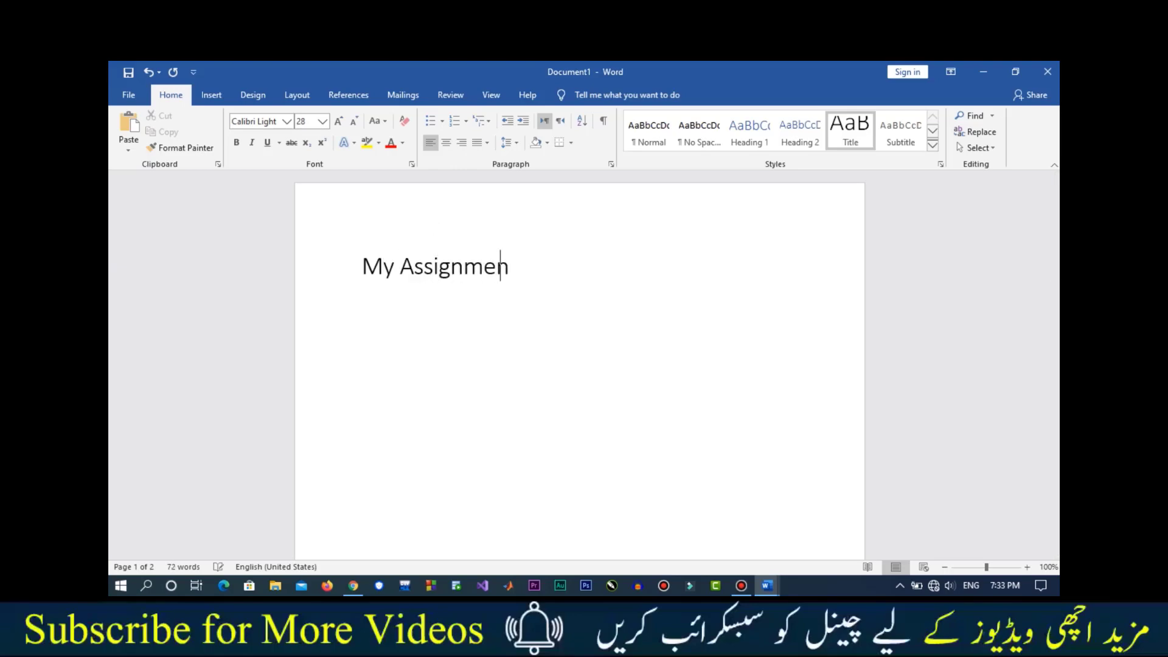
type("t")
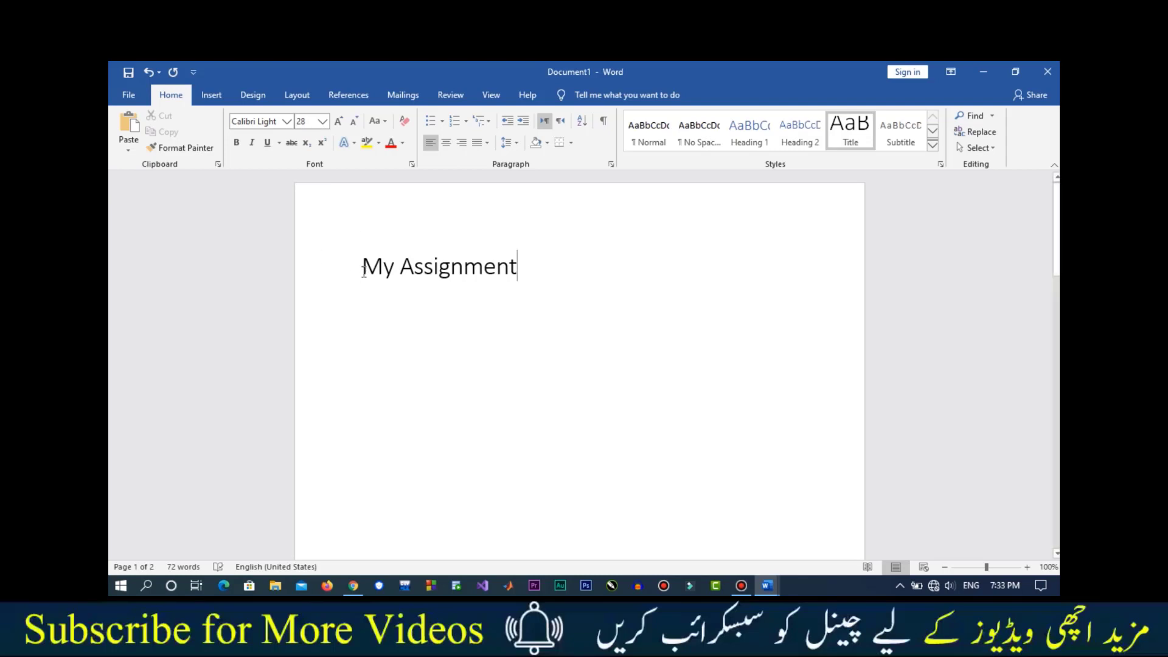
left_click_drag(362, 266, 529, 293)
left_click(512, 292)
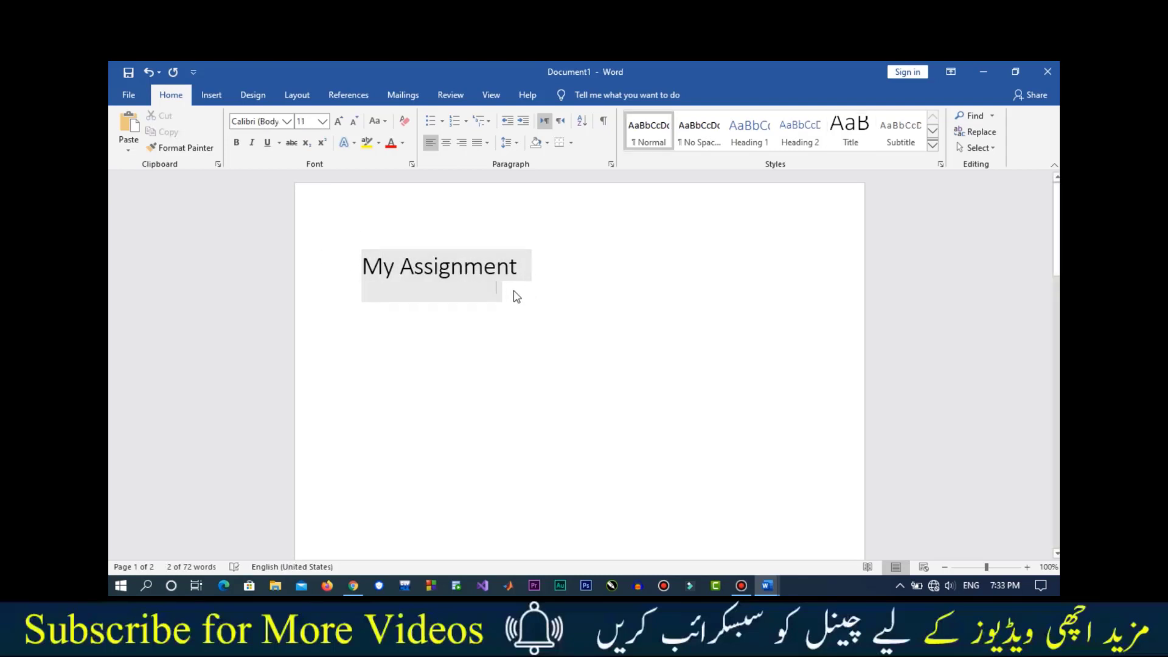
left_click(308, 254)
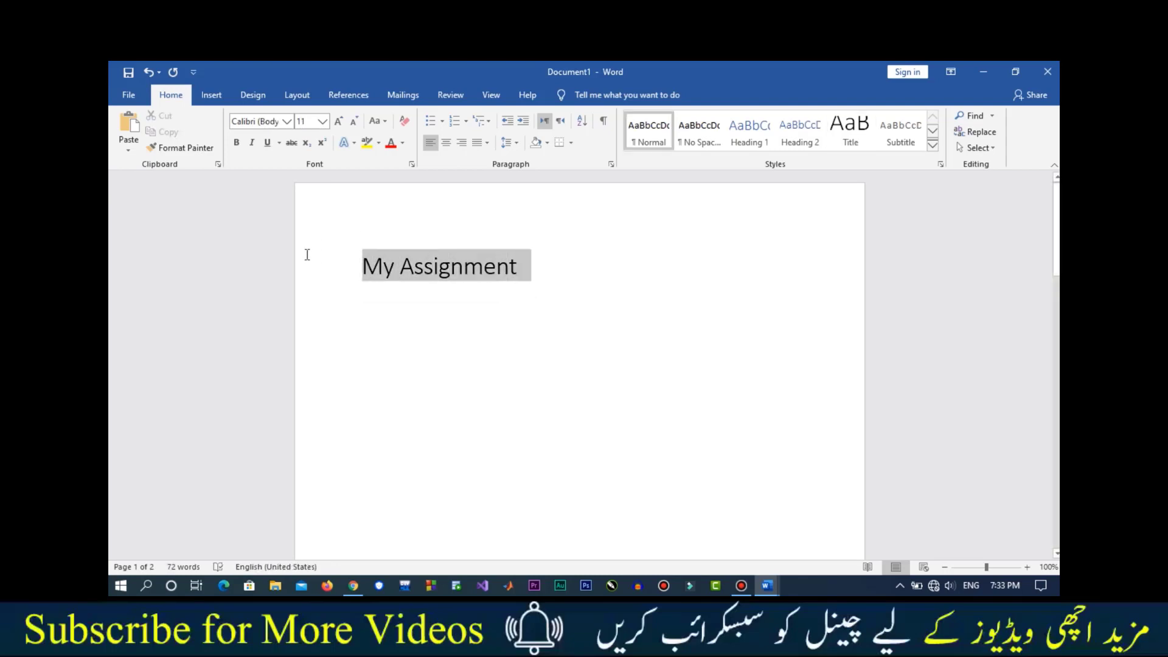
left_click(446, 142)
left_click(690, 268)
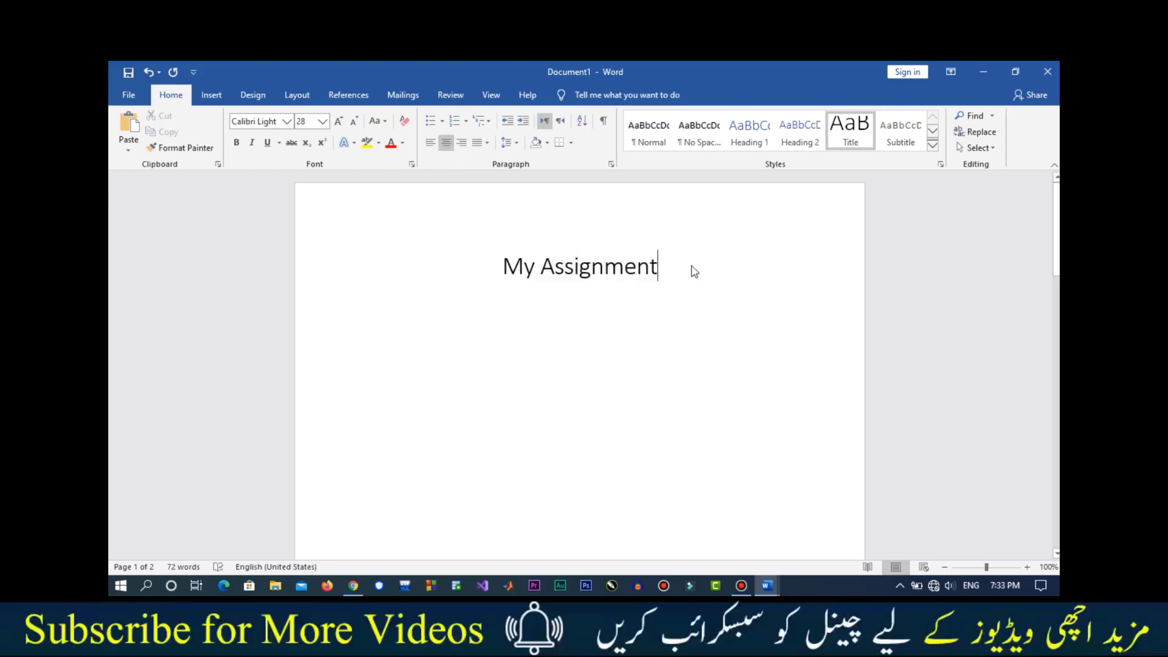
key("Return")
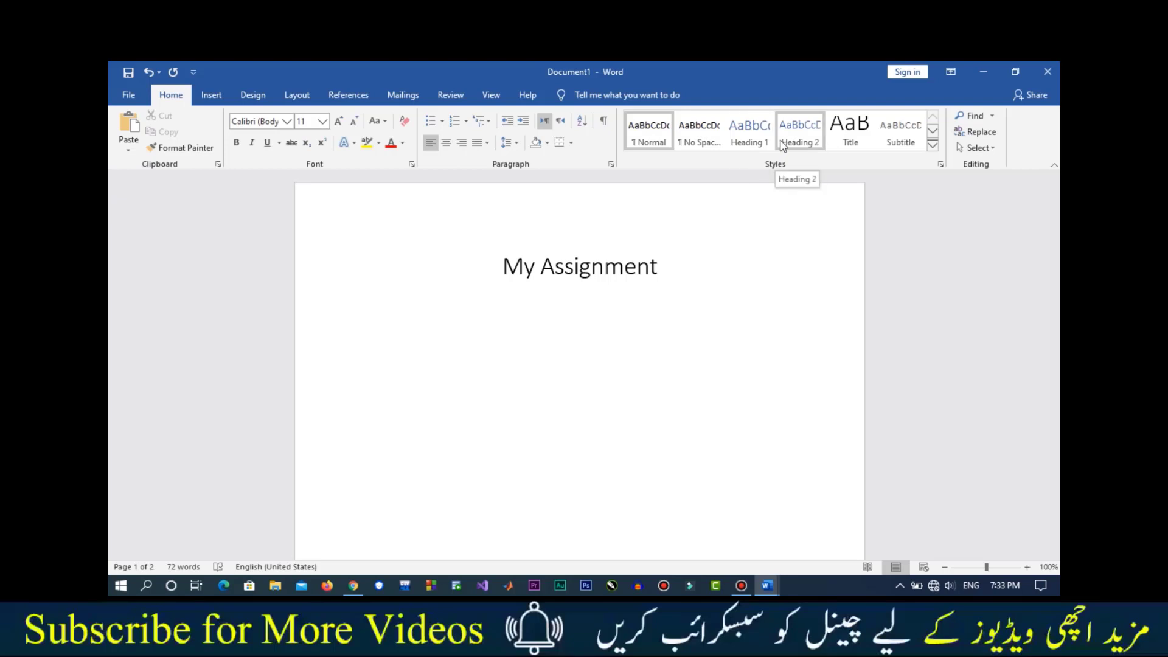
- Add the Heading 1 'What is Science?' followed by the body line 'It is good.'
left_click(749, 131)
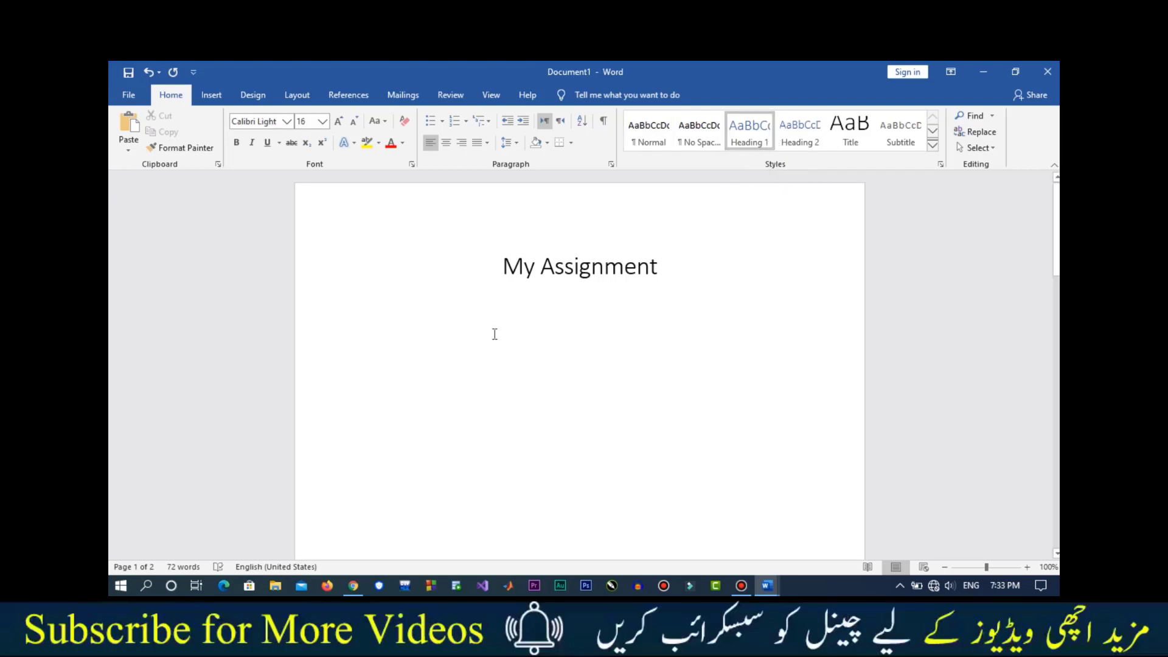
type("Wha")
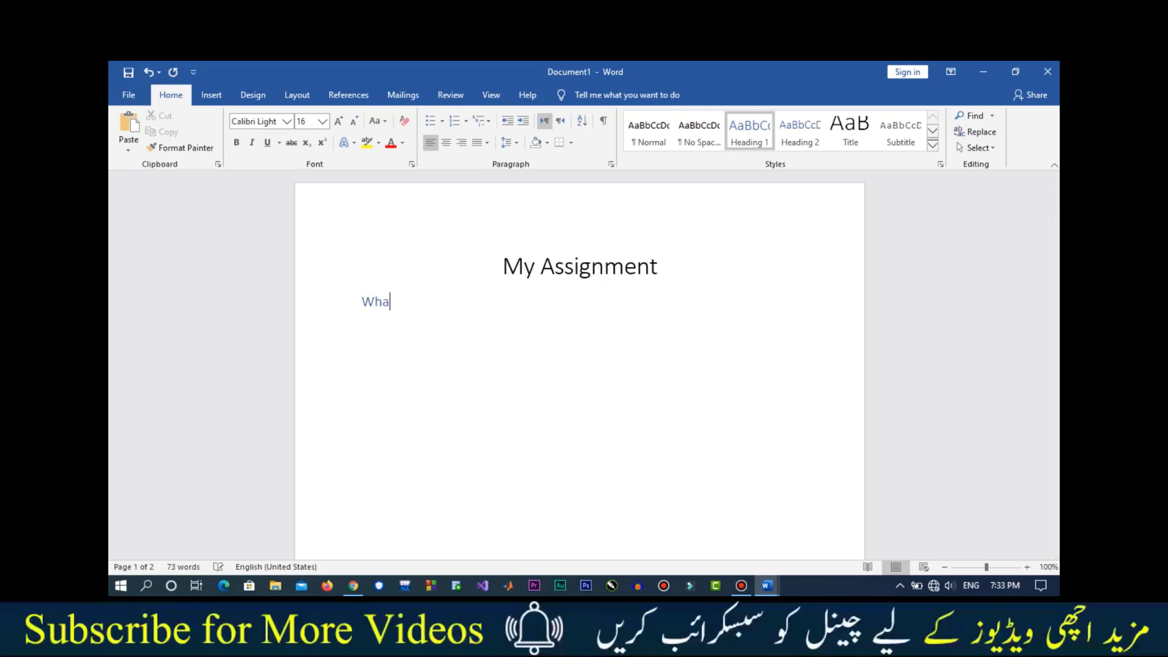
type("t is ")
type("Sci")
type("ence")
type("?")
key("Return")
type("It")
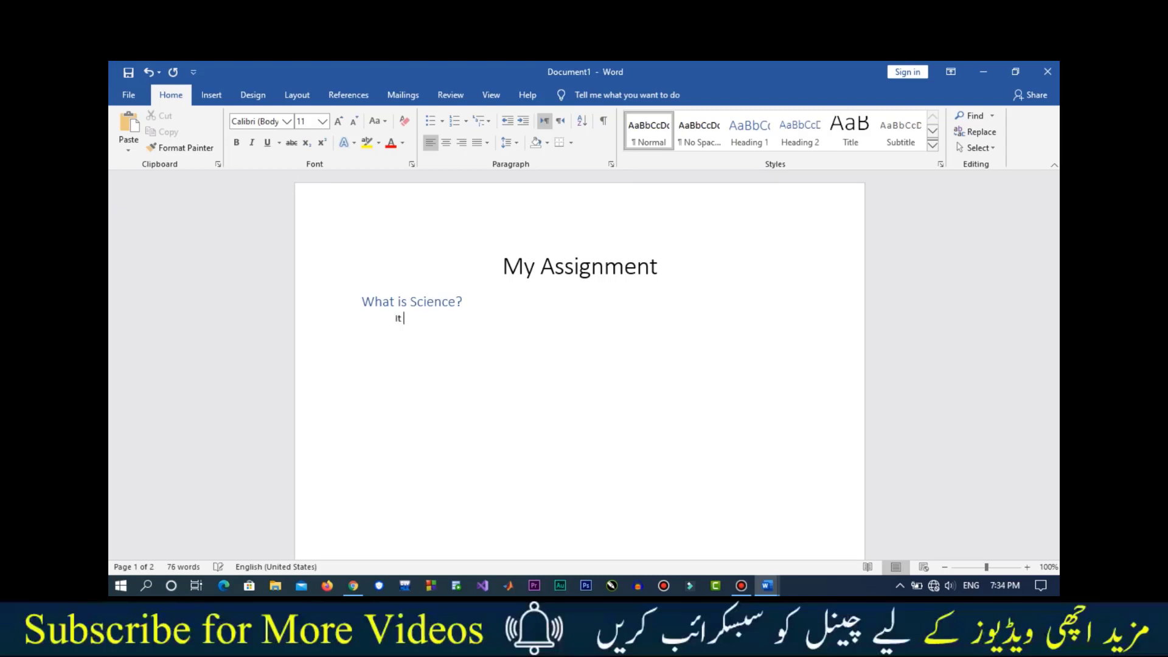
type("is go")
type("od.")
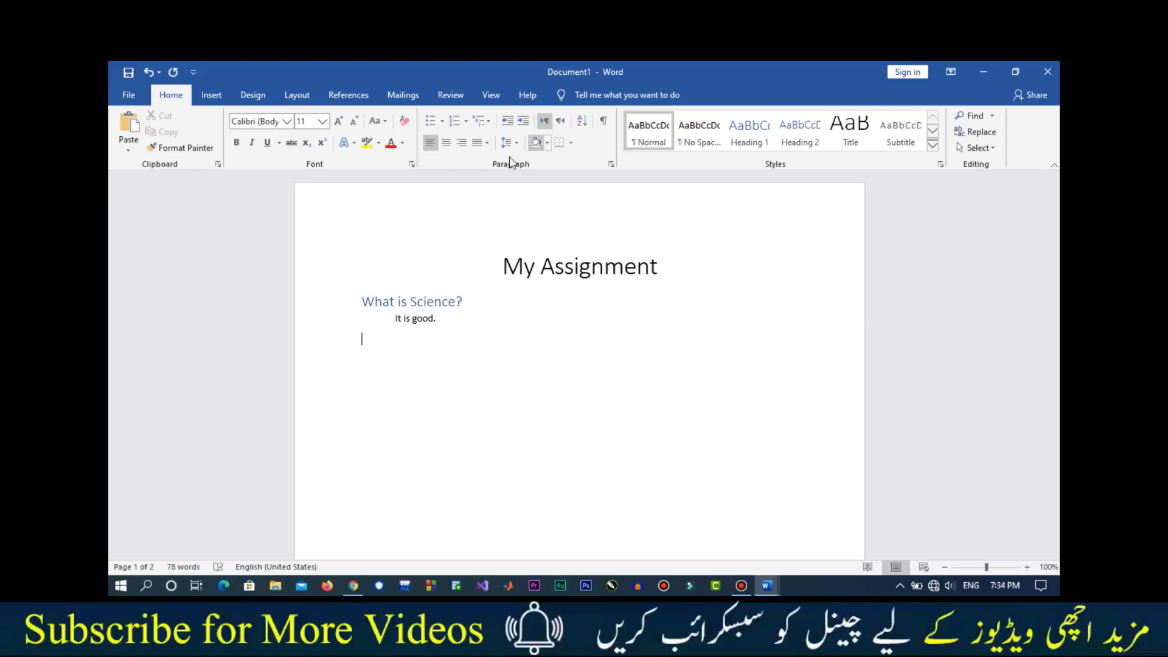
left_click(448, 302)
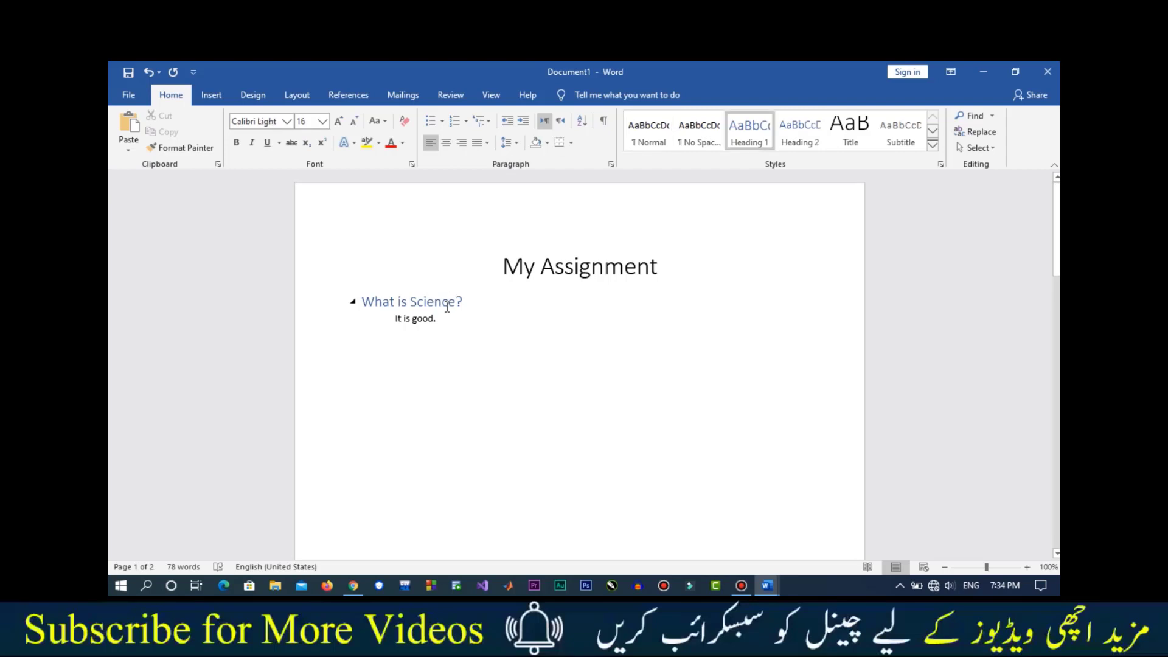
left_click(402, 348)
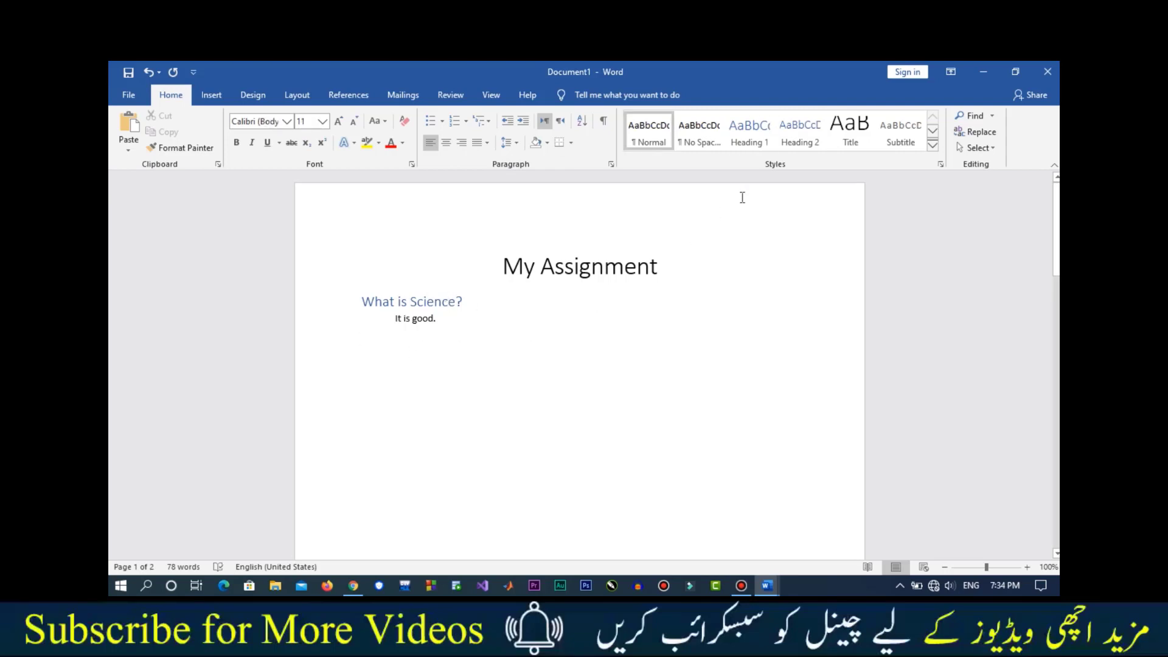
- Add the Heading 2 'History of Science', correcting typos, and start a new line below
left_click(800, 130)
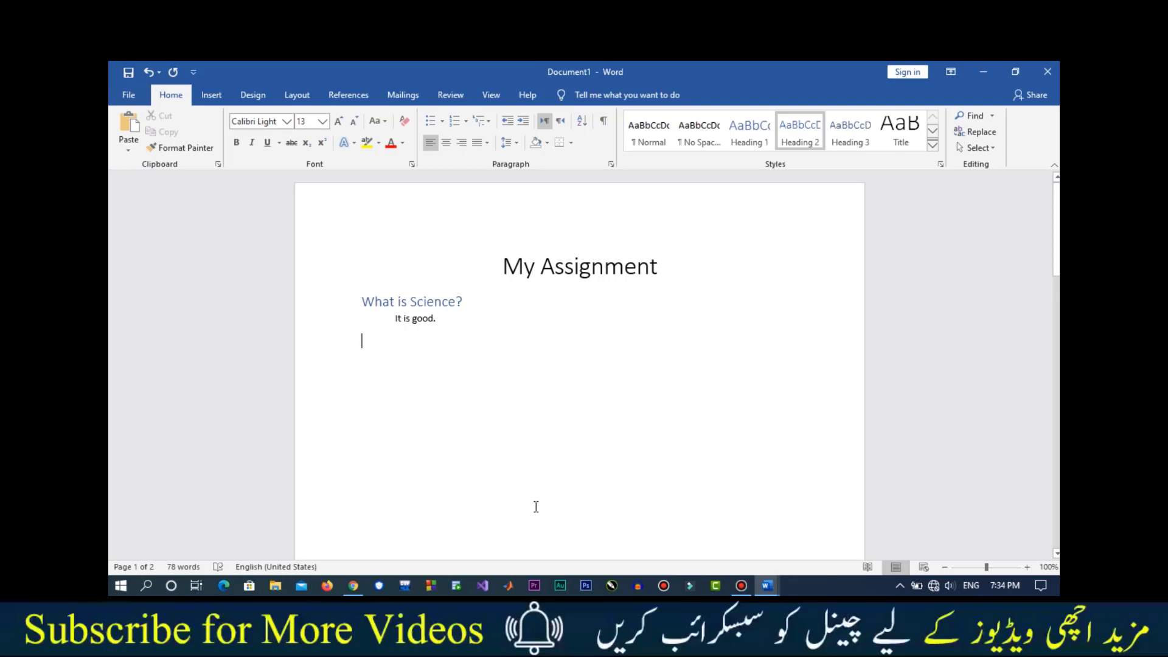
type("Hist")
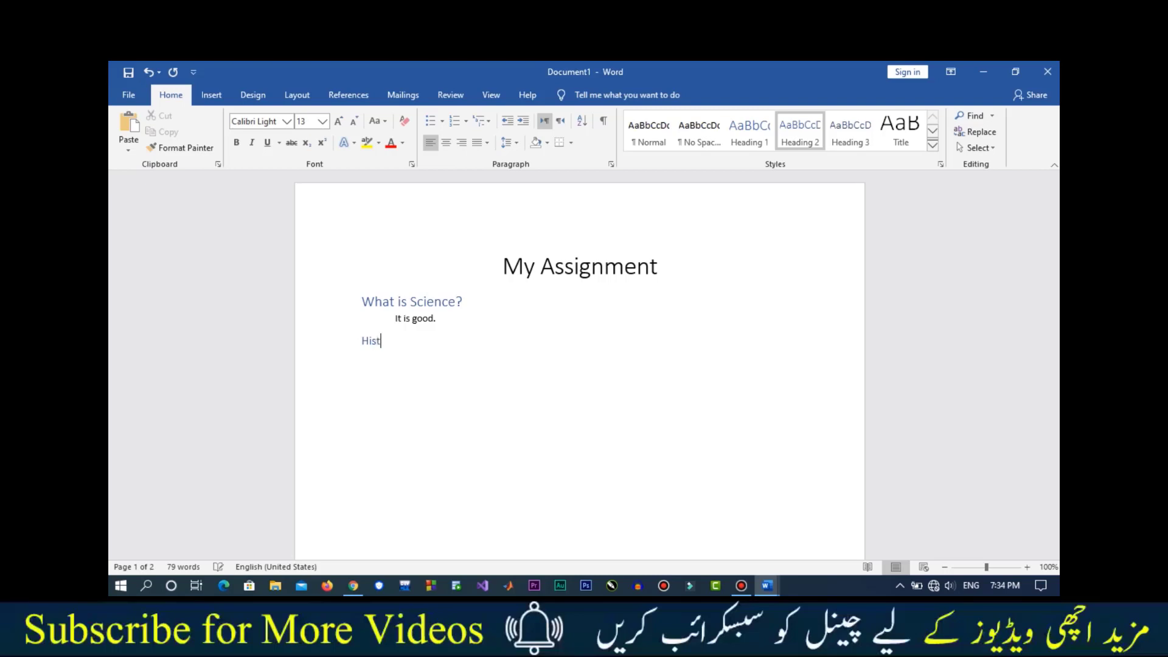
type("ory od")
key("BackSpace")
type("f A")
type("cienc")
type("e")
key("Left")
key("Left")
key("Left")
key("BackSpace")
type("S")
key("Return")
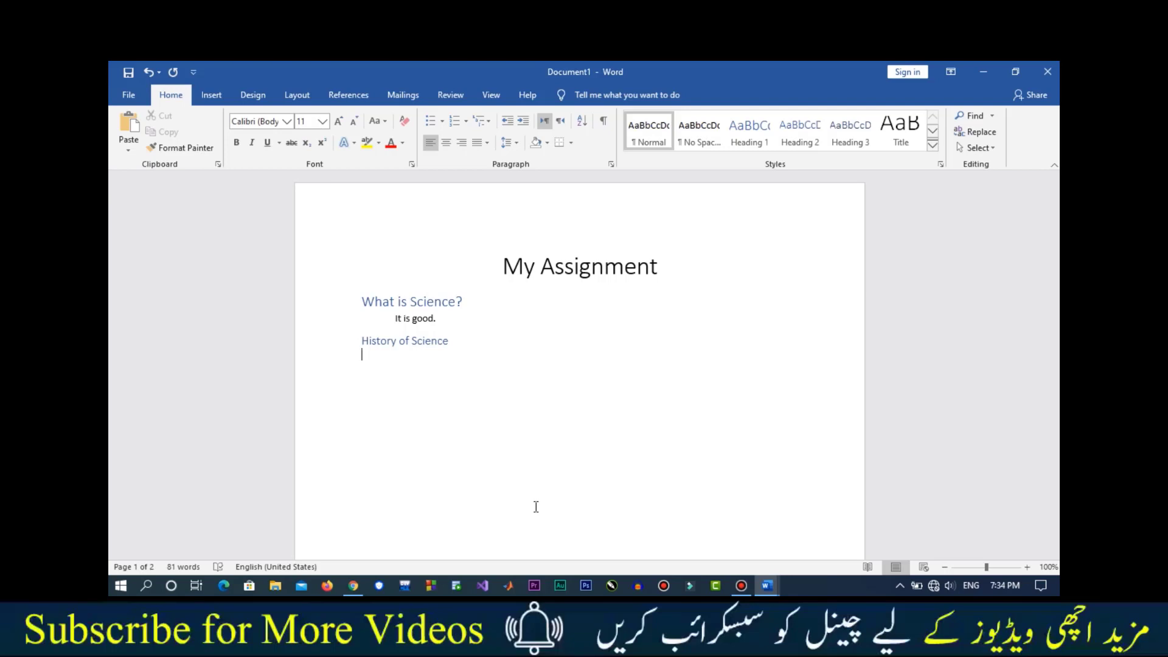
- Highlight the My Assignment title, then deselect it
left_click(604, 266)
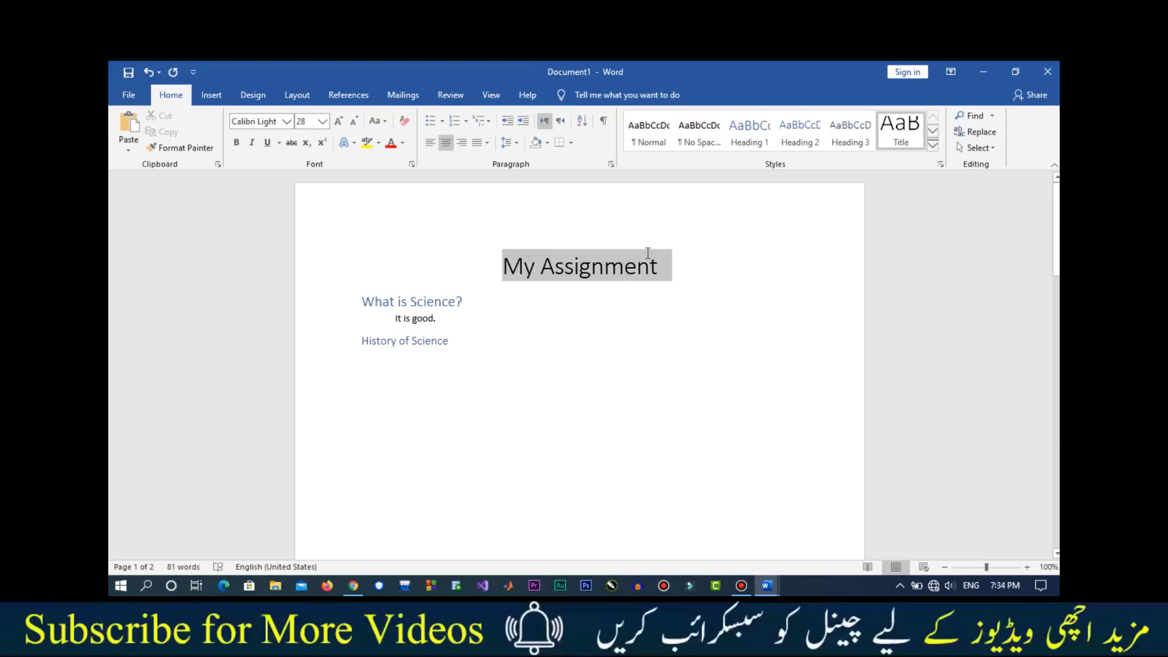
left_click_drag(505, 267, 669, 268)
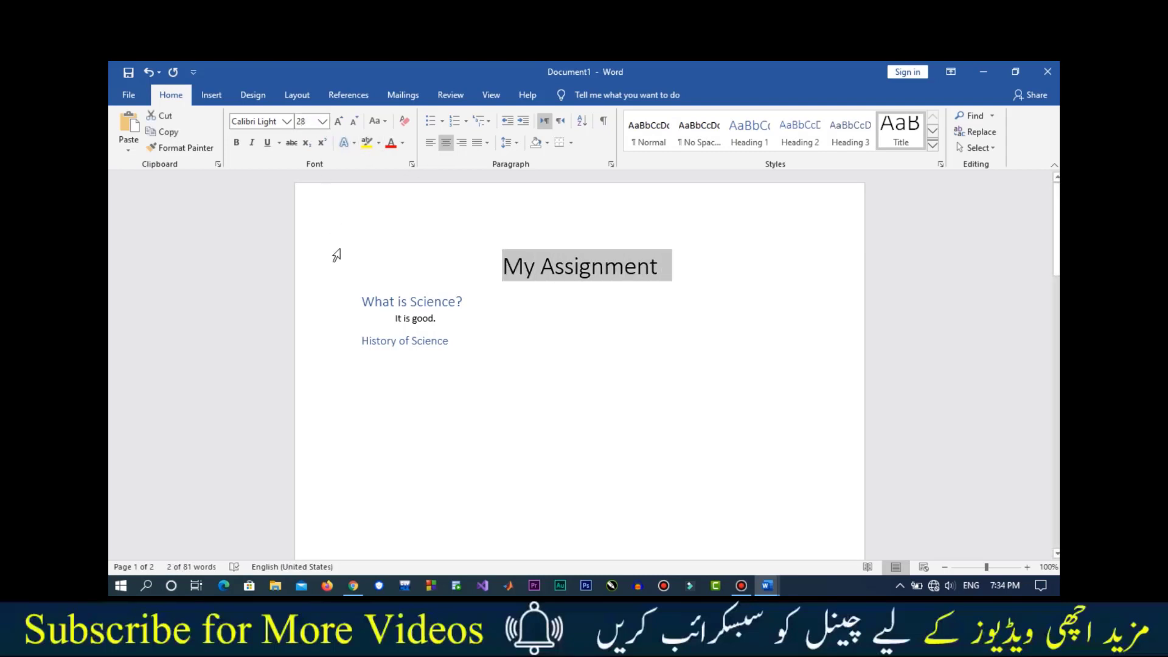
left_click(399, 304)
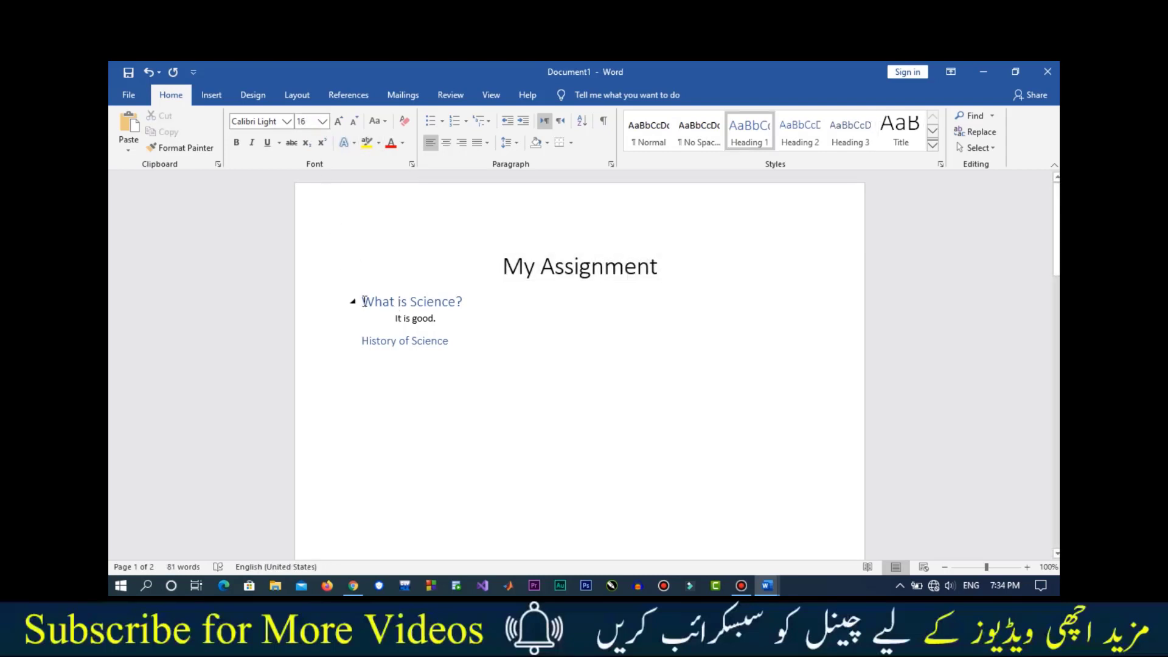
- Grow the font of the 'It is good.' line one step
left_click_drag(362, 302, 446, 306)
left_click(440, 318)
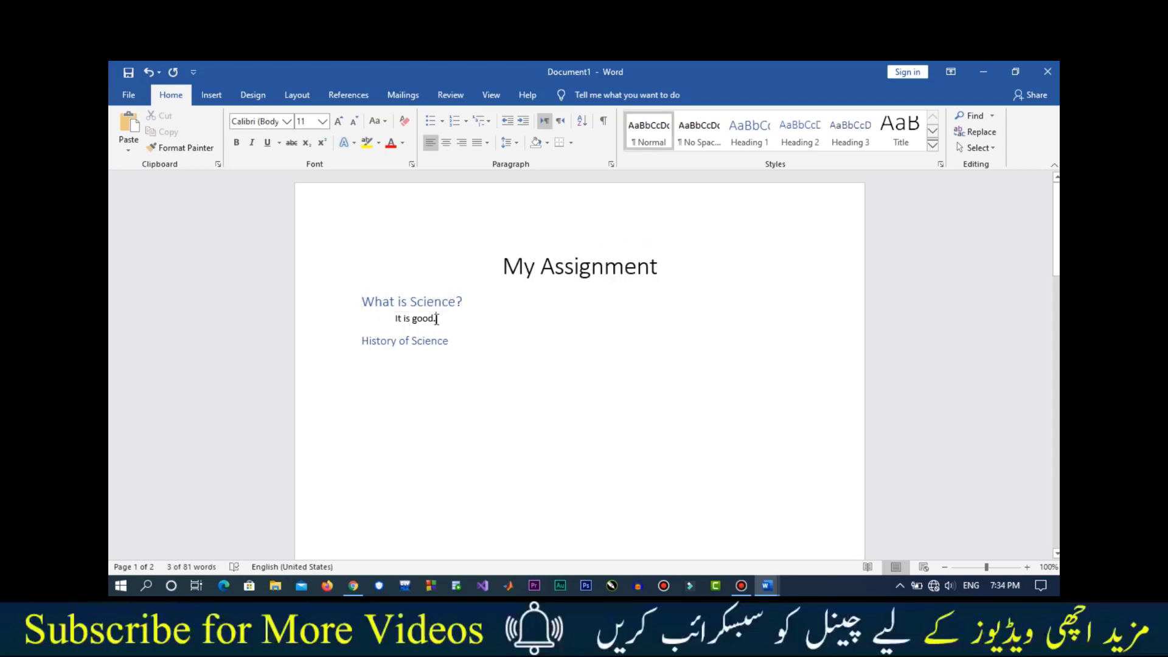
left_click_drag(440, 318, 395, 319)
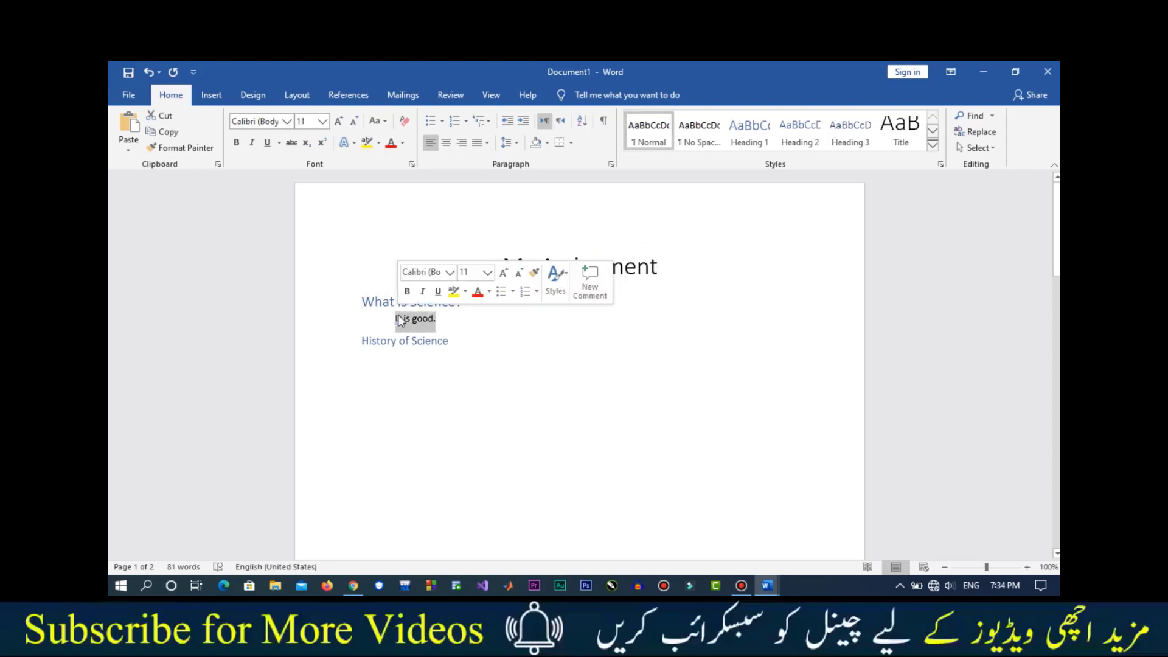
left_click(338, 121)
left_click(448, 329)
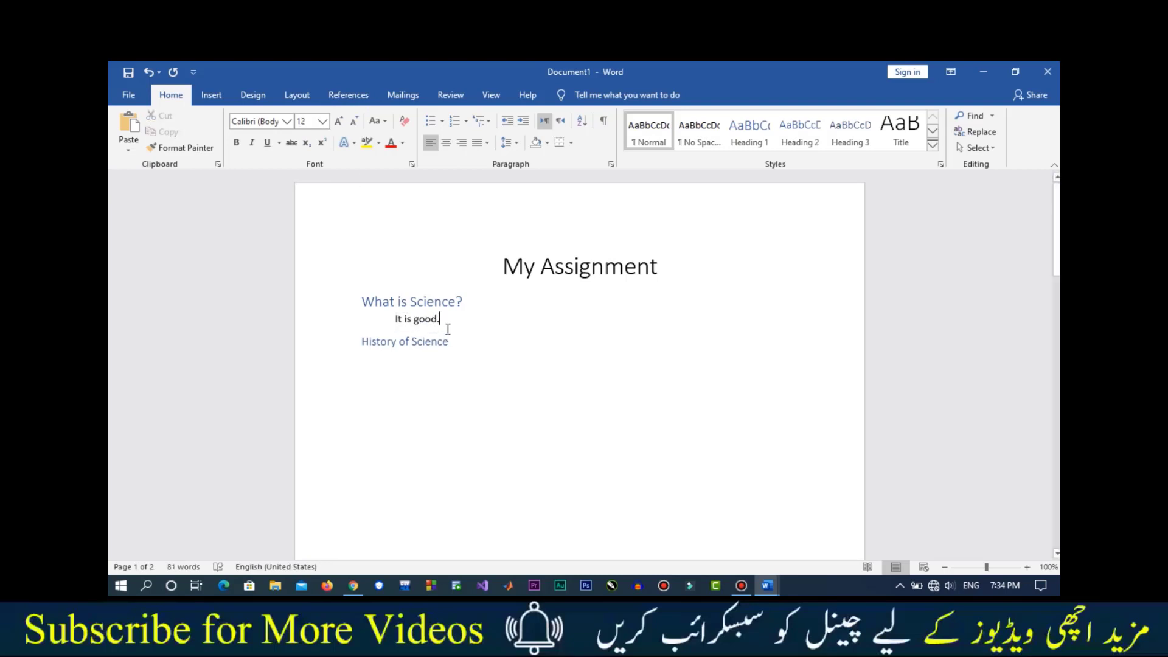
- Shrink the What is Science? heading to 14 and the History of Science heading one step
mouse_move(403, 341)
left_click(442, 343)
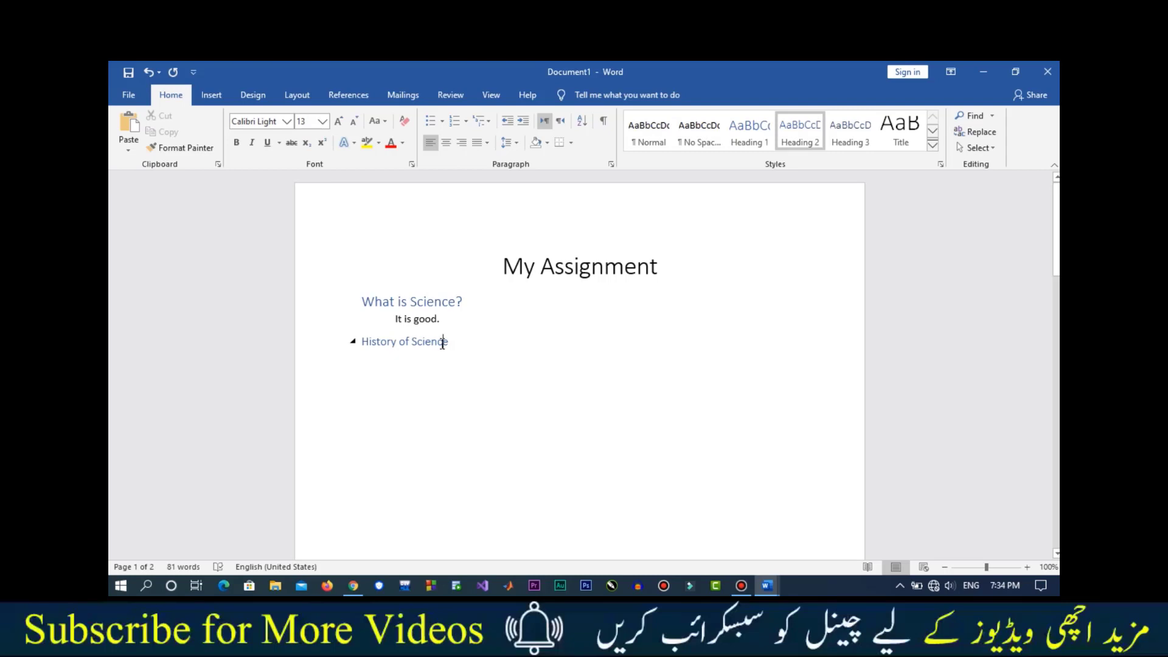
left_click(396, 302)
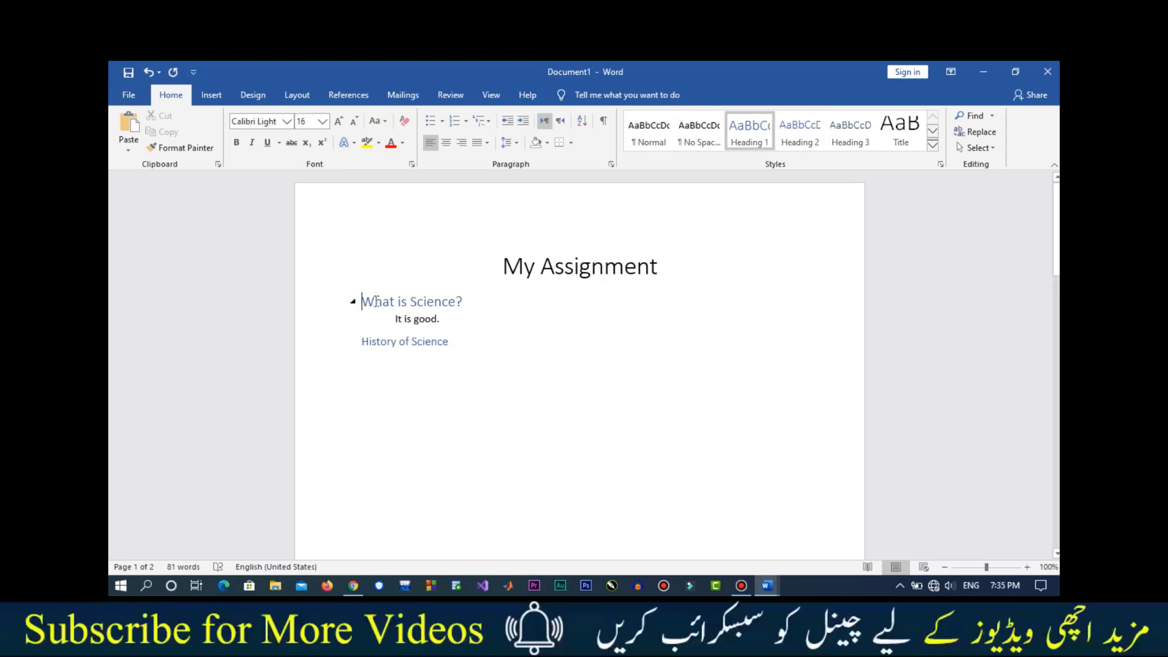
left_click_drag(363, 301, 468, 305)
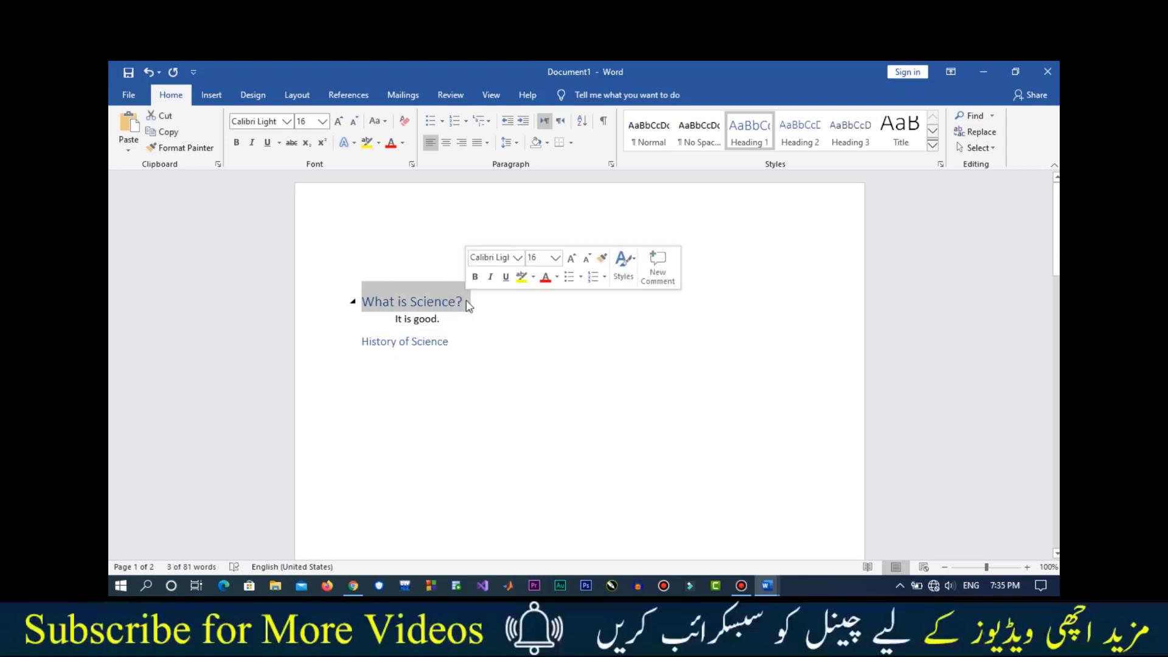
left_click(352, 121)
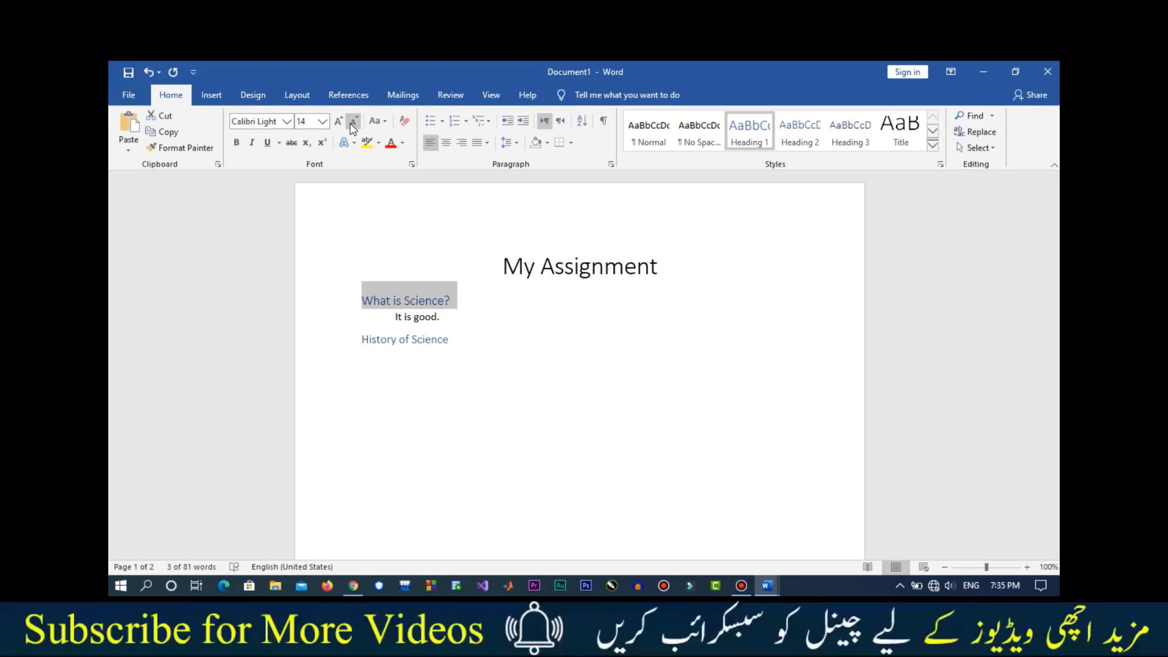
left_click(462, 318)
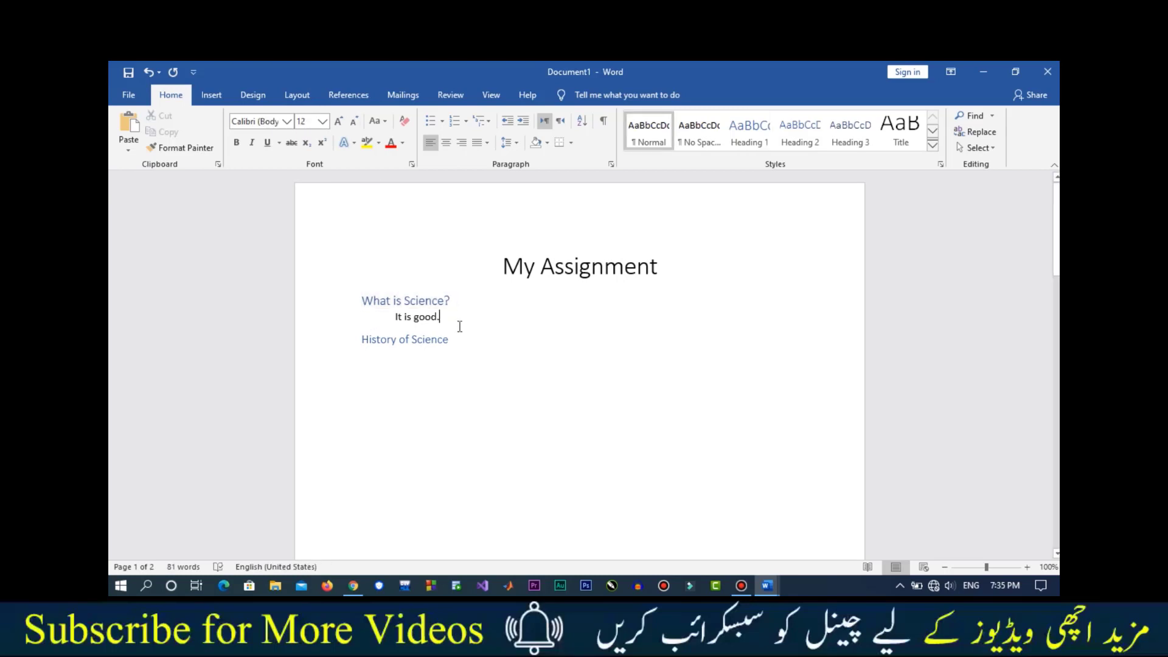
left_click(424, 341)
mouse_move(453, 340)
left_mouse_down()
mouse_move(373, 345)
mouse_move(441, 347)
left_mouse_up()
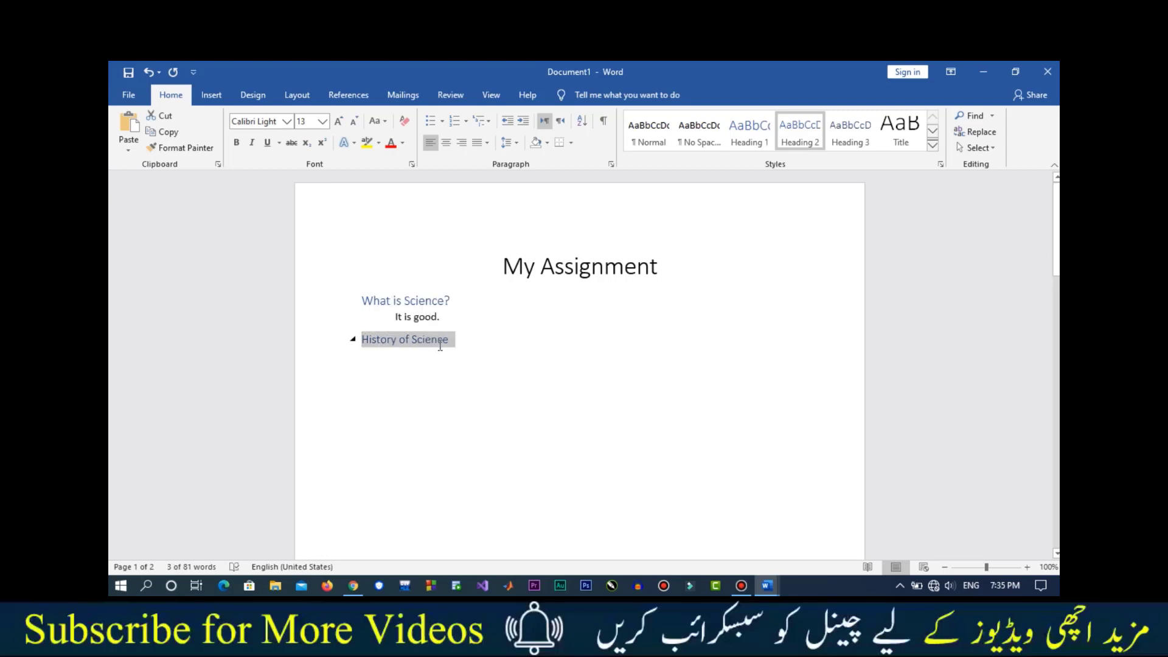
left_click(352, 126)
left_click(442, 317)
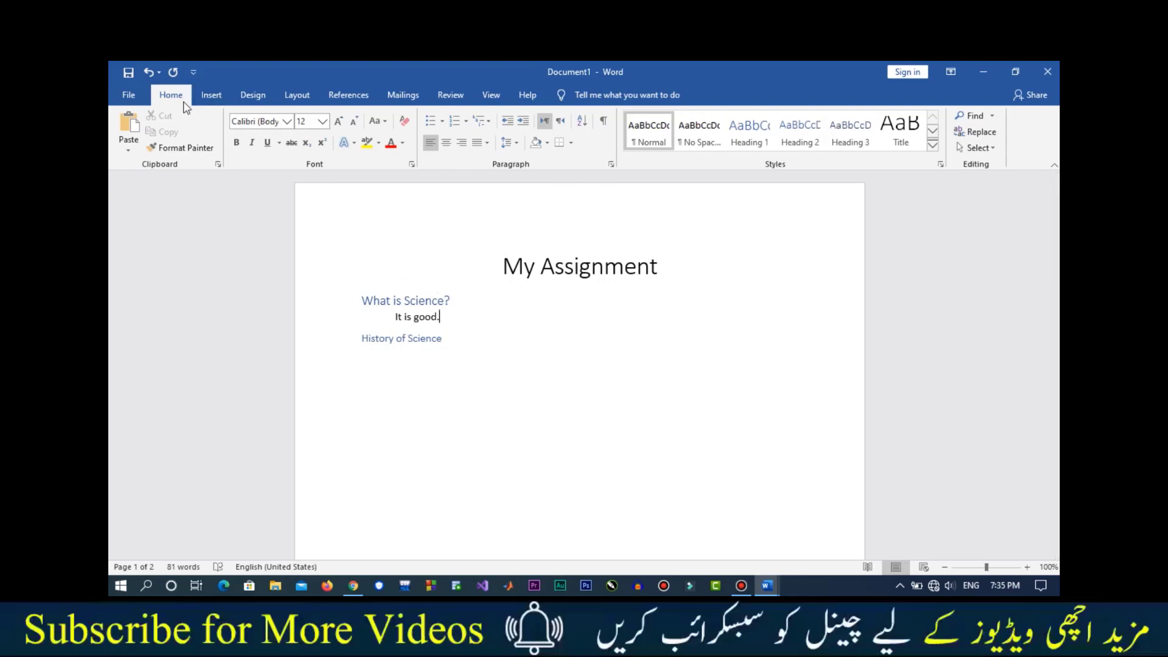
- Insert a page break after the History of Science heading
left_click(213, 97)
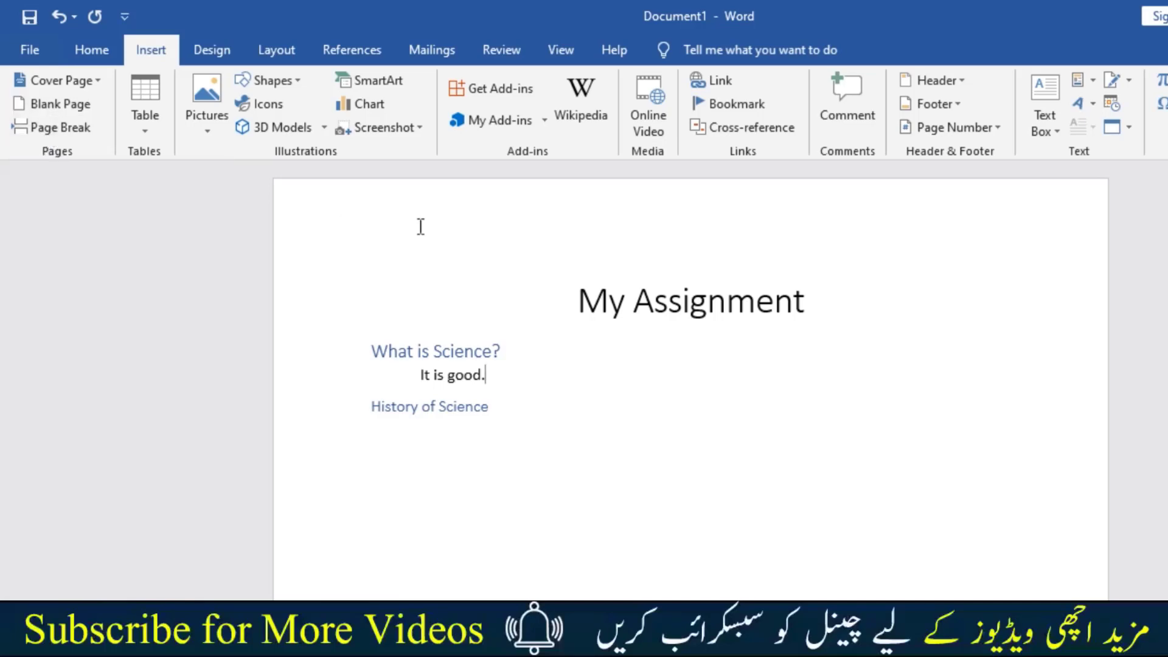
left_click(529, 412)
key("Return")
left_click(78, 122)
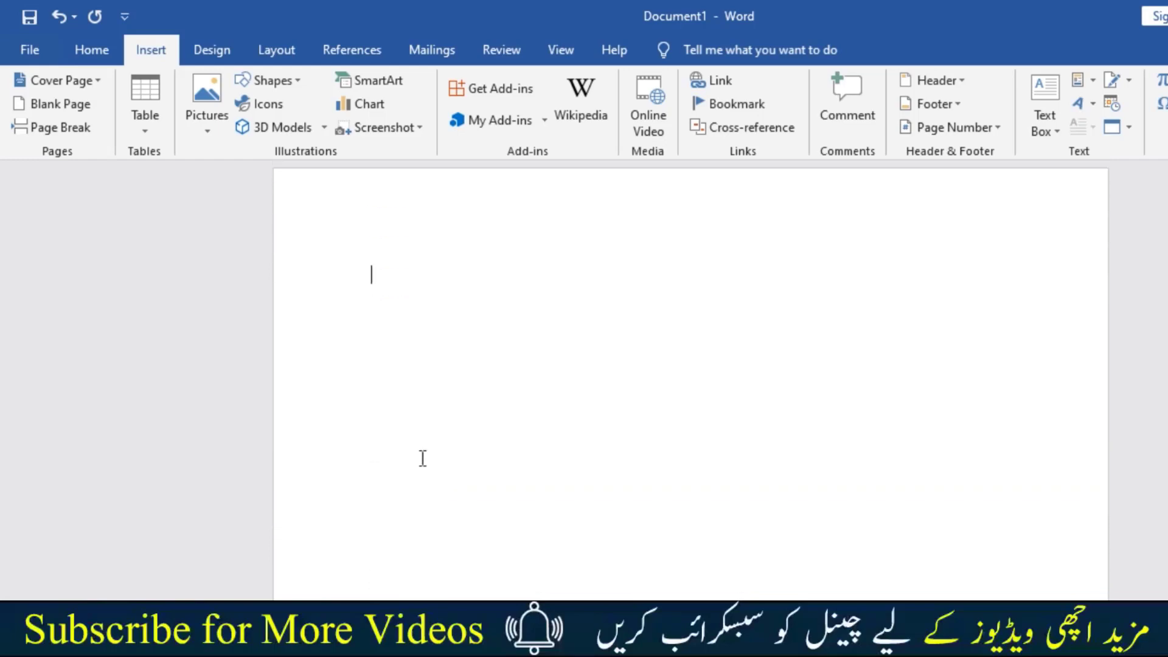
- Insert the Banded built-in cover page ahead of the My Assignment page
left_click(75, 79)
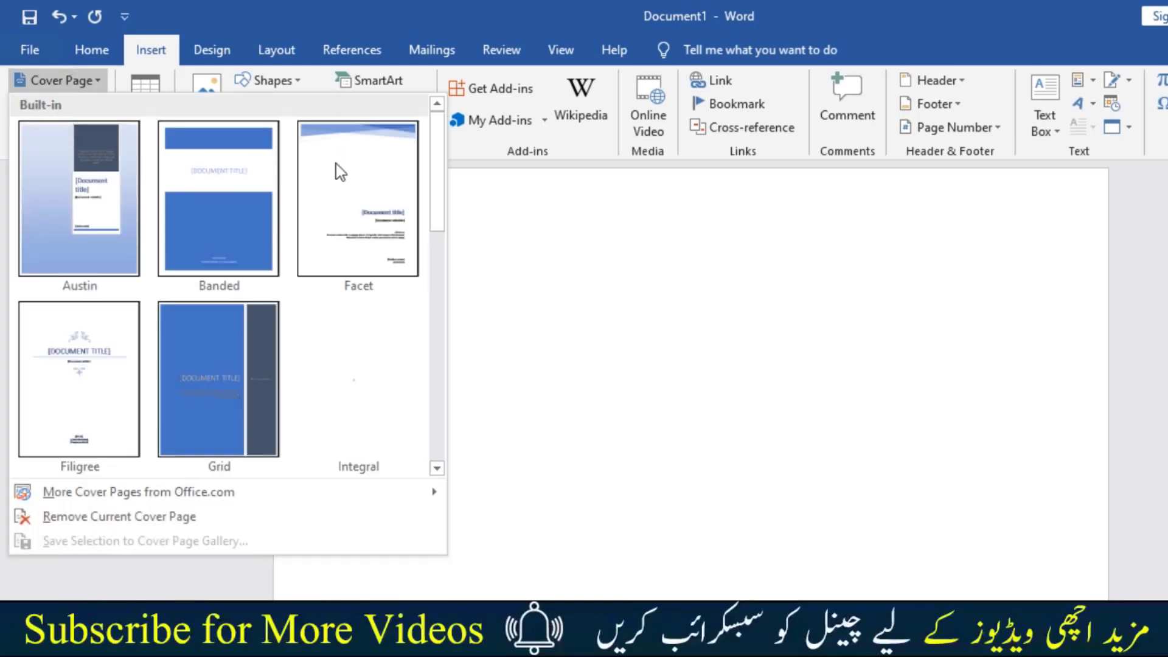
left_click_drag(441, 186, 432, 347)
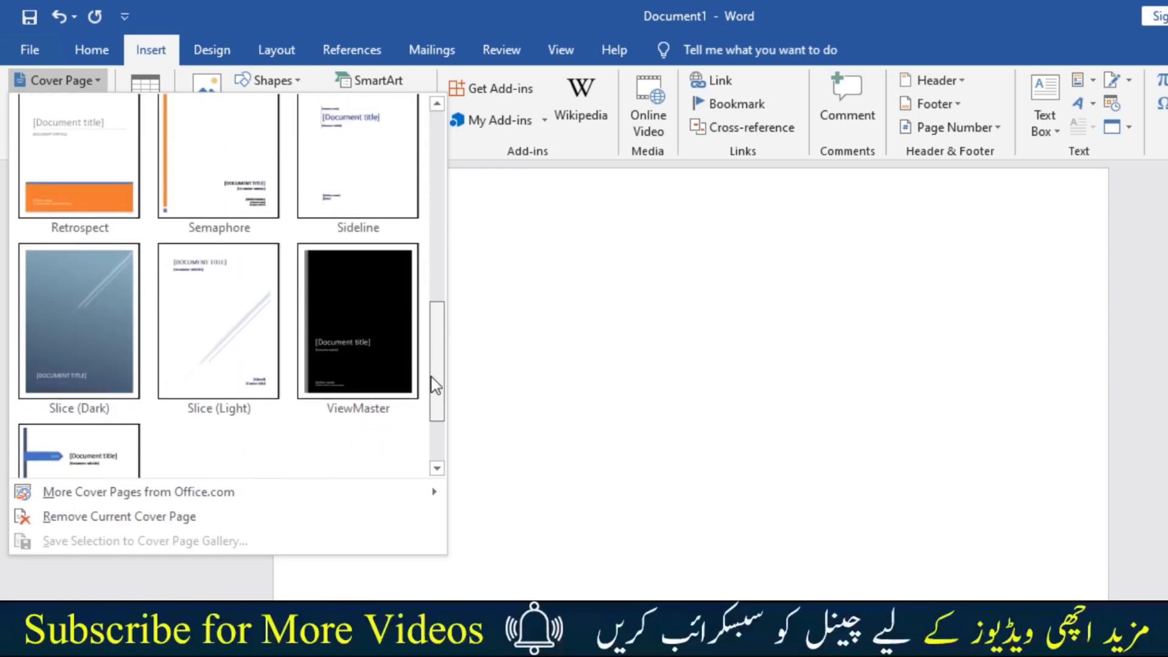
left_click_drag(431, 347, 405, 237)
scroll(405, 237, "up", 3)
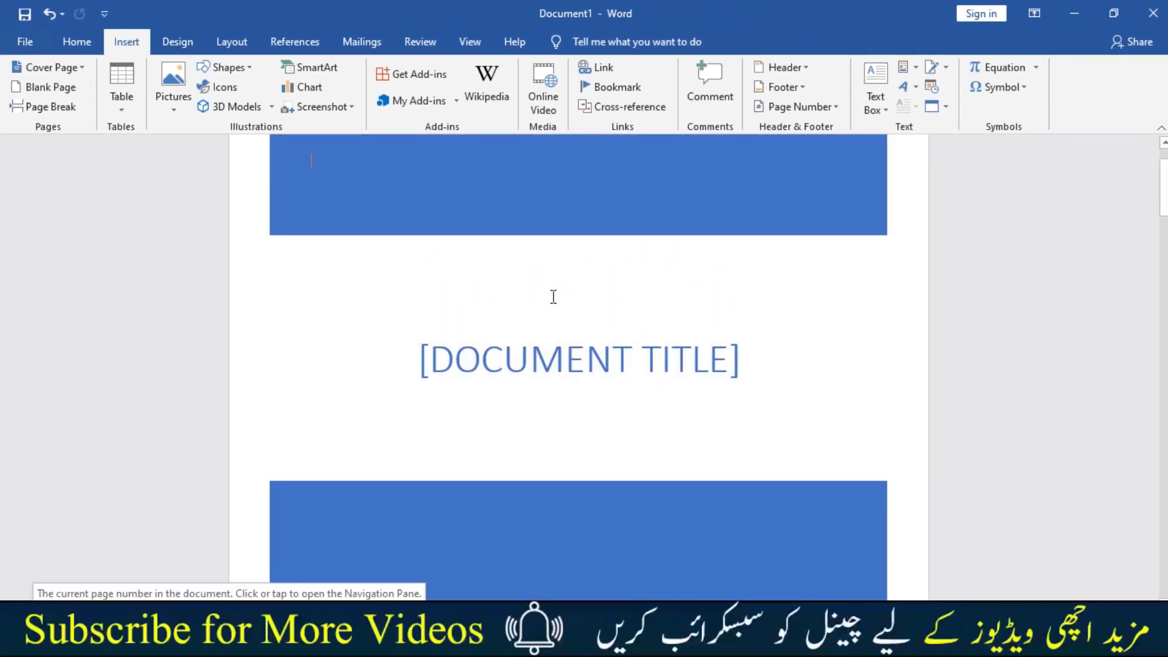
scroll(635, 348, "down", 5)
scroll(636, 348, "up", 5)
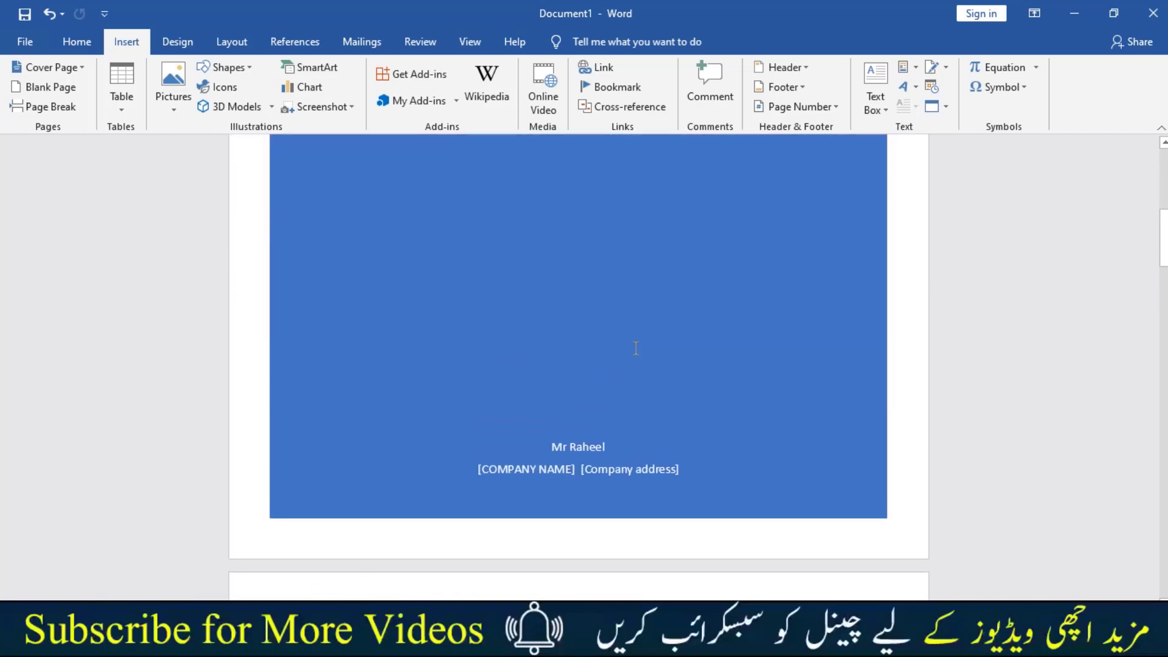
scroll(636, 348, "up", 5)
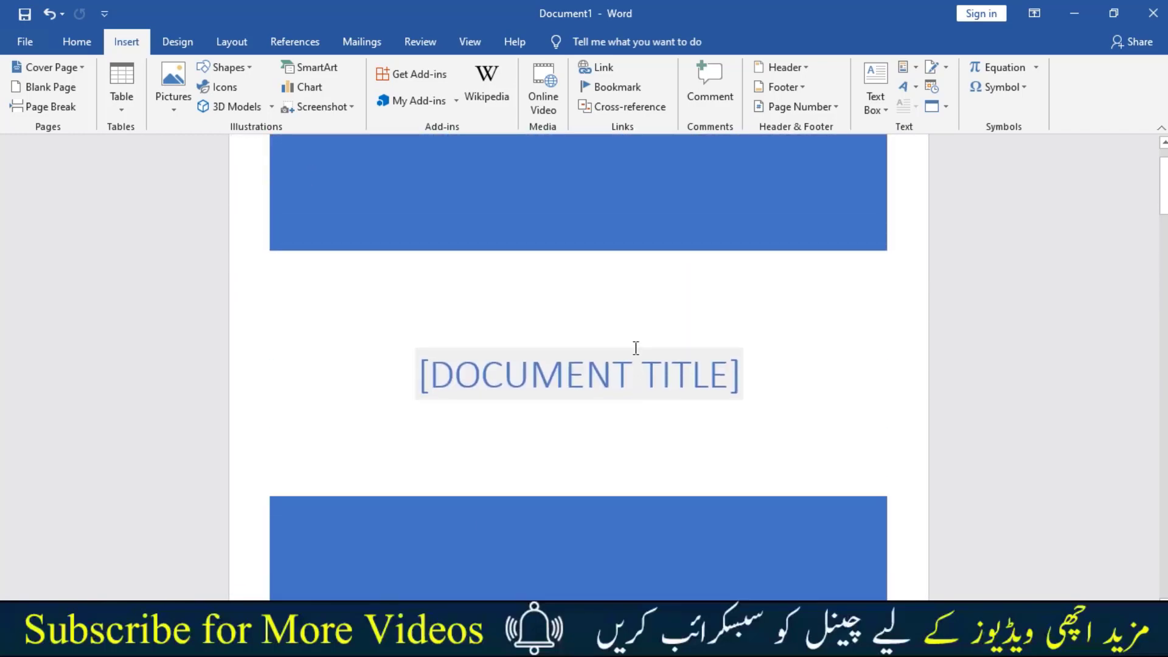
left_click(644, 378)
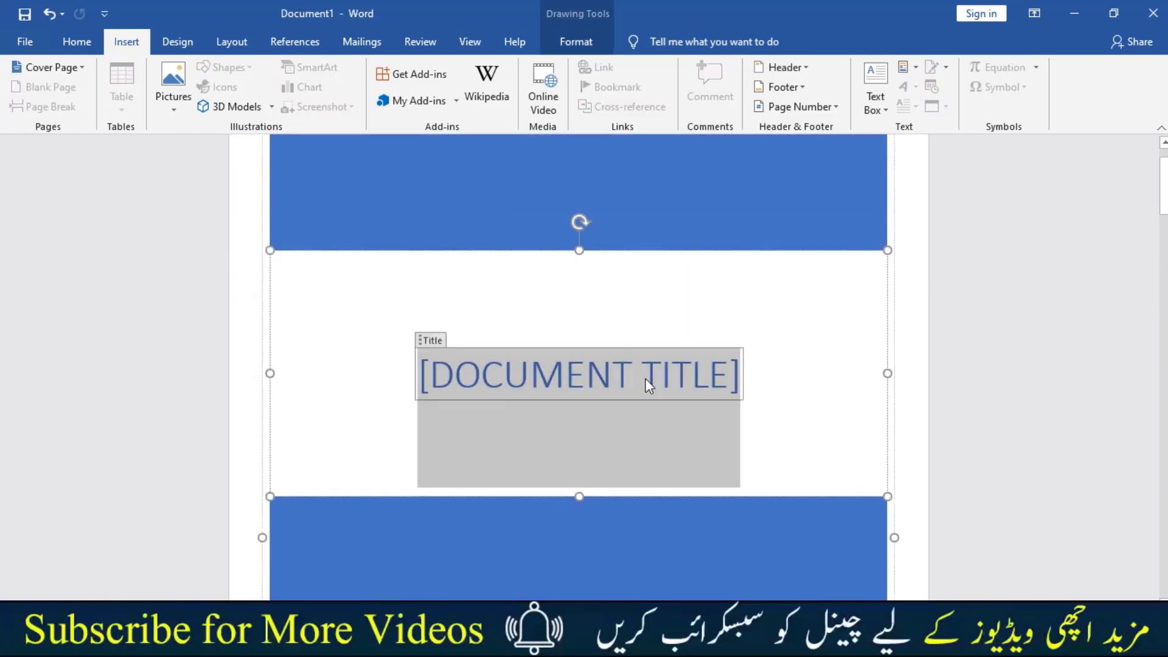
scroll(645, 378, "down", 5)
scroll(645, 378, "down", 1)
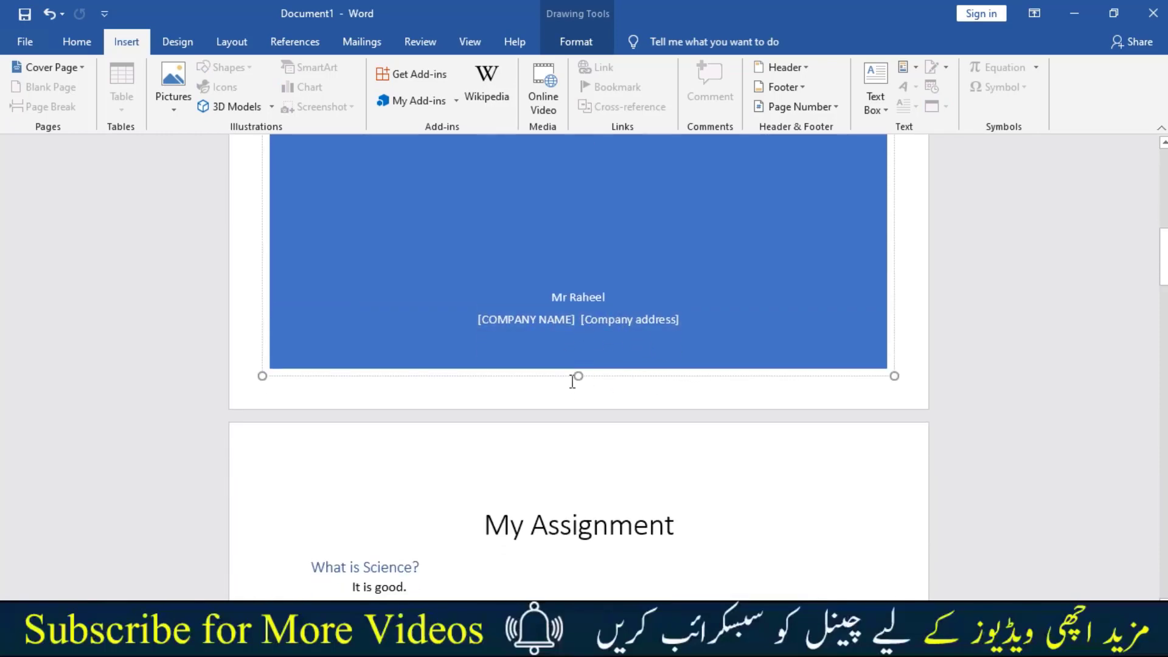
scroll(568, 490, "down", 5)
left_click(471, 422)
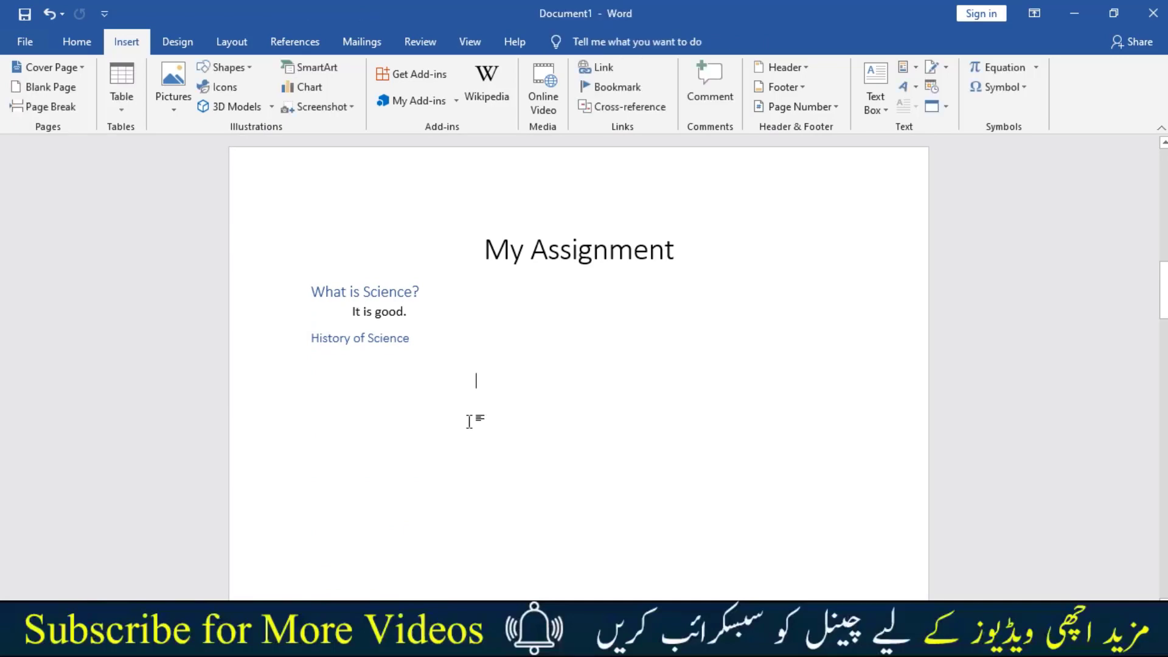
left_click(121, 110)
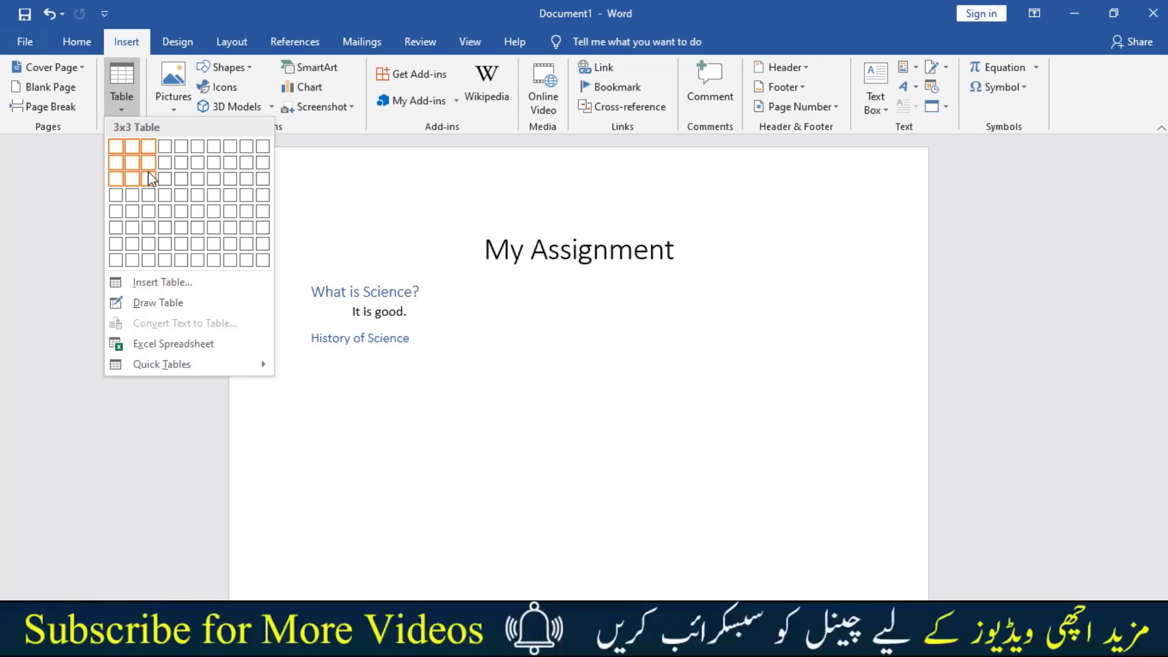
left_click(181, 211)
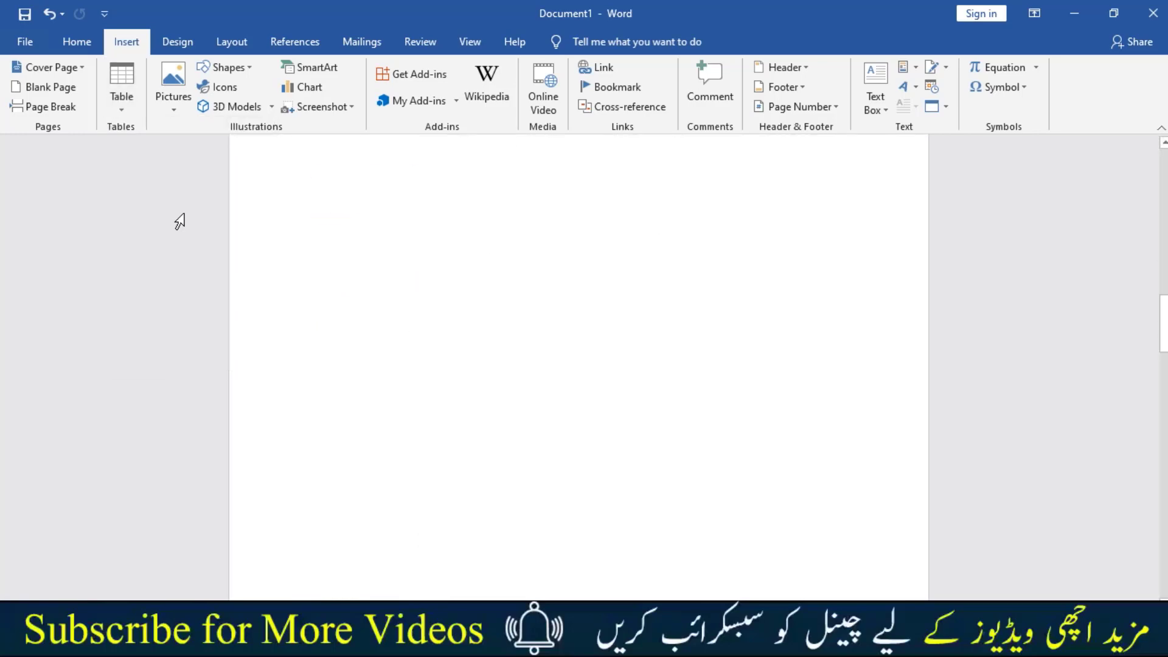
scroll(333, 415, "down", 3)
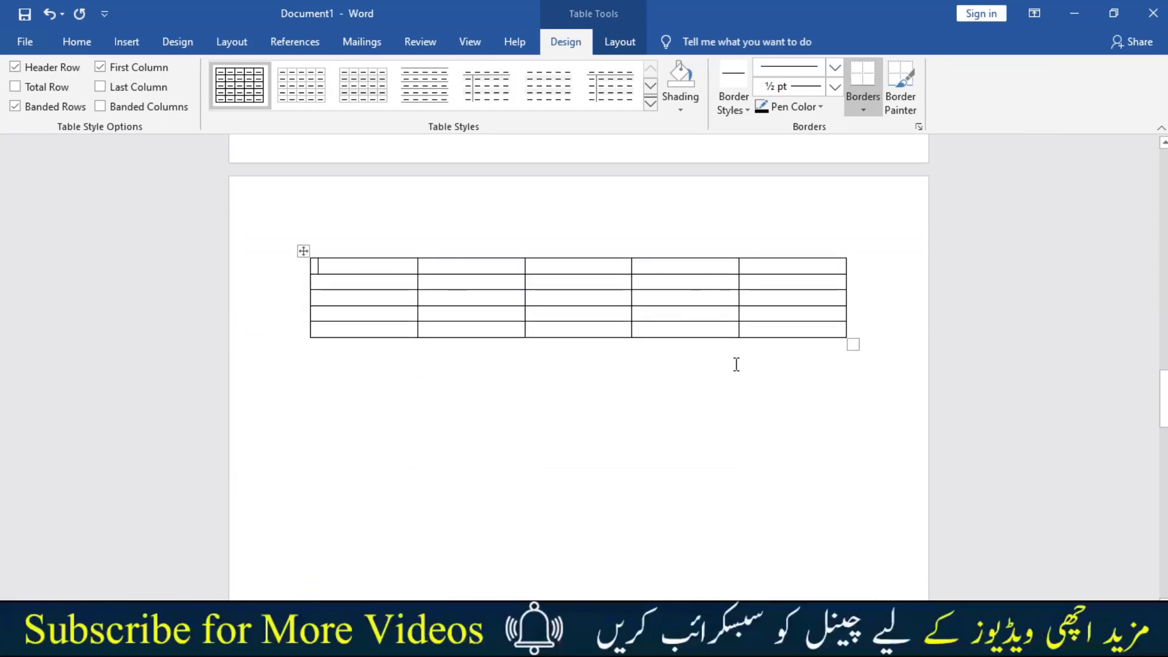
left_click(886, 333)
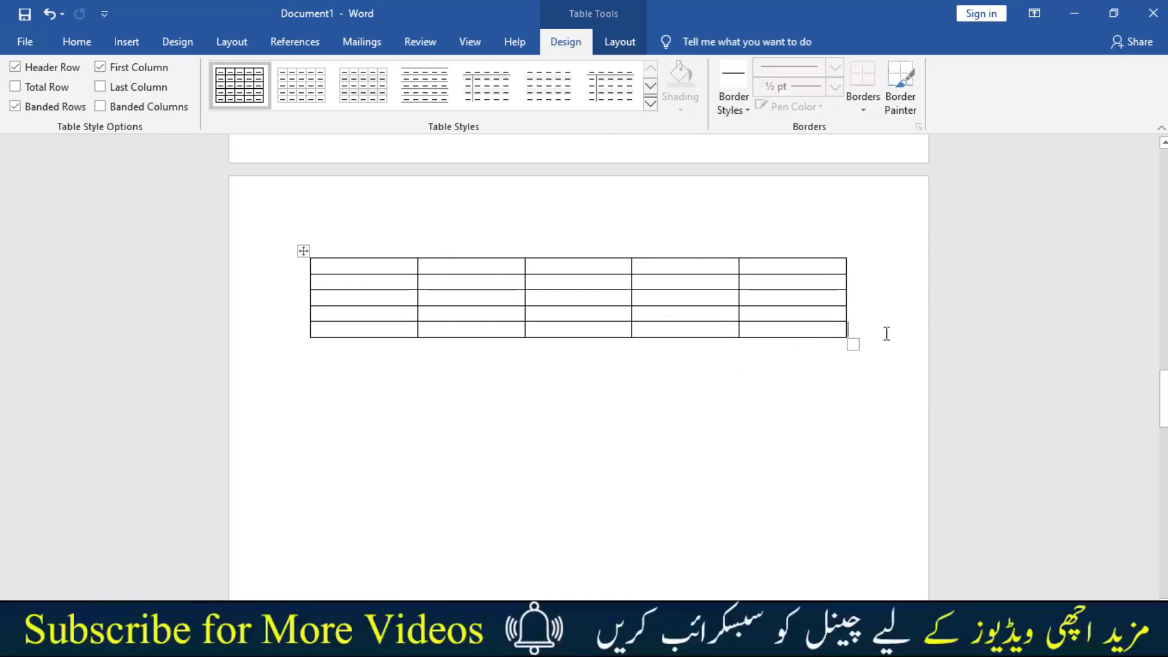
key("ctrl+z")
key("ctrl+z")
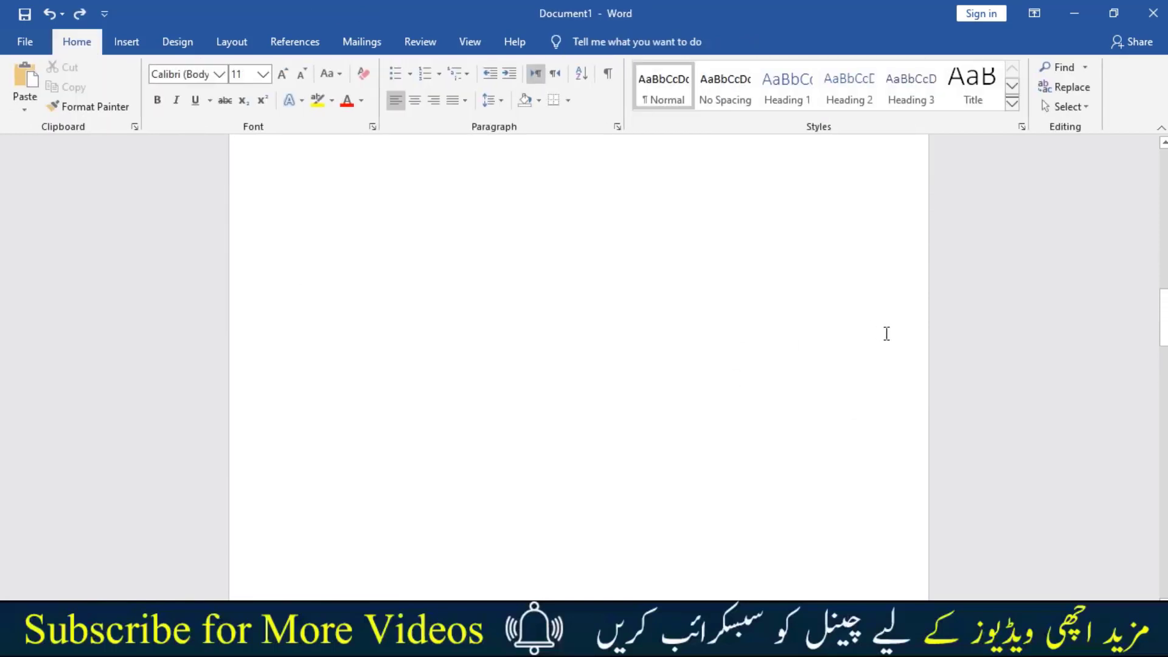
key("ctrl+z")
key("BackSpace")
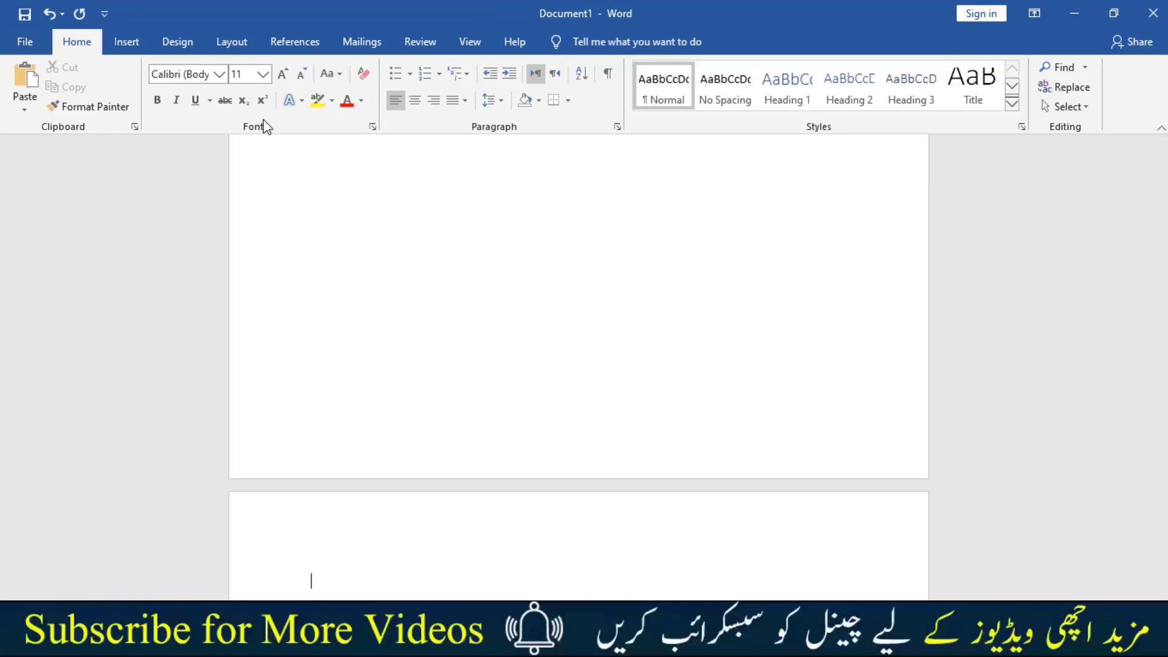
left_click(137, 53)
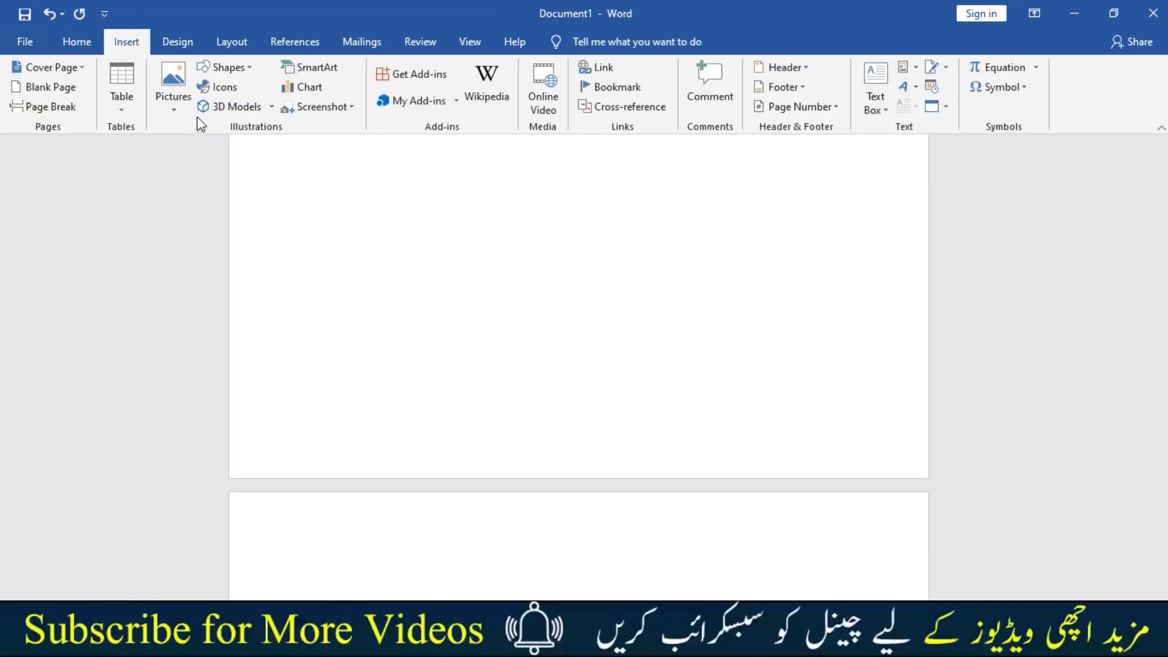
left_click(135, 103)
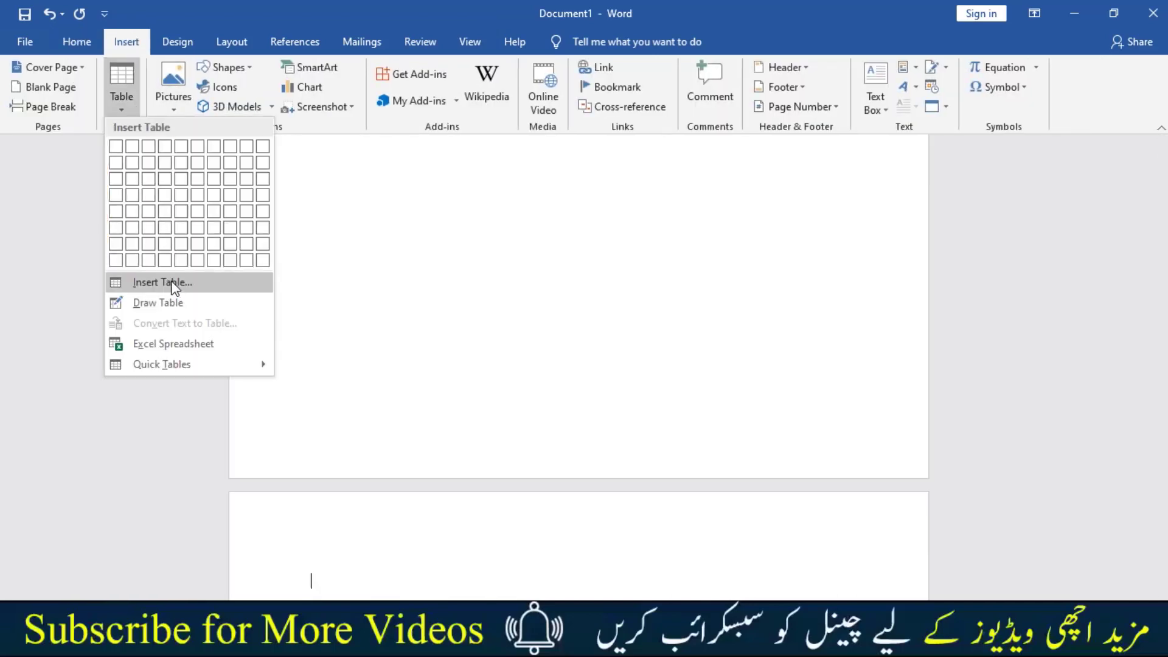
left_click(152, 282)
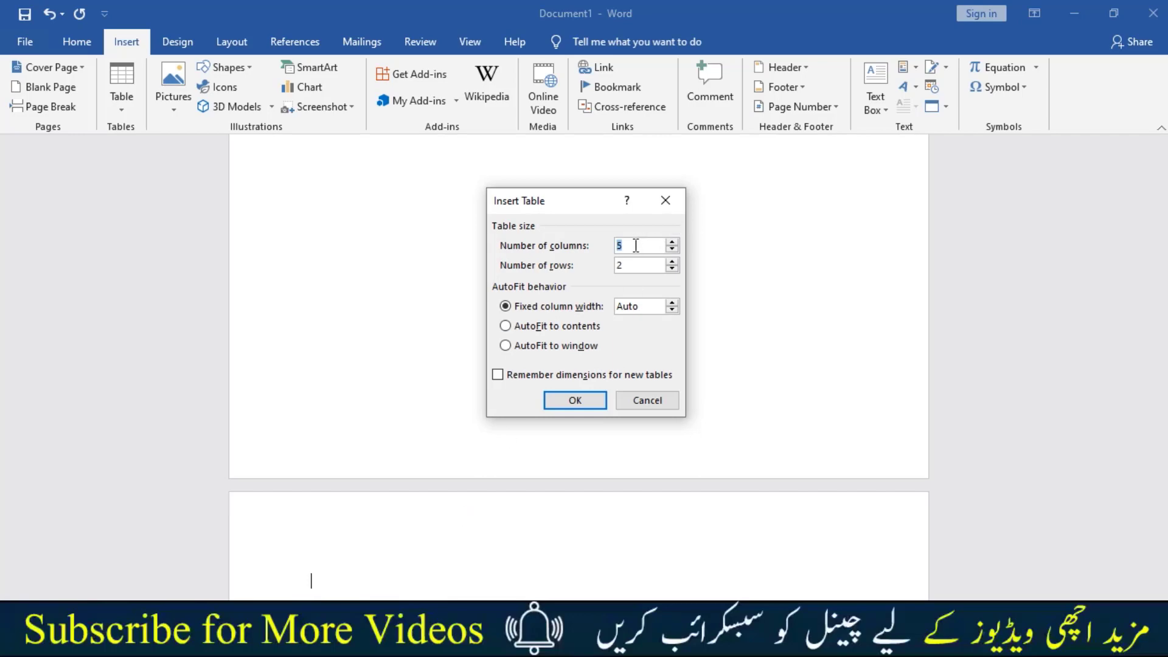
left_click(633, 264)
left_click(575, 401)
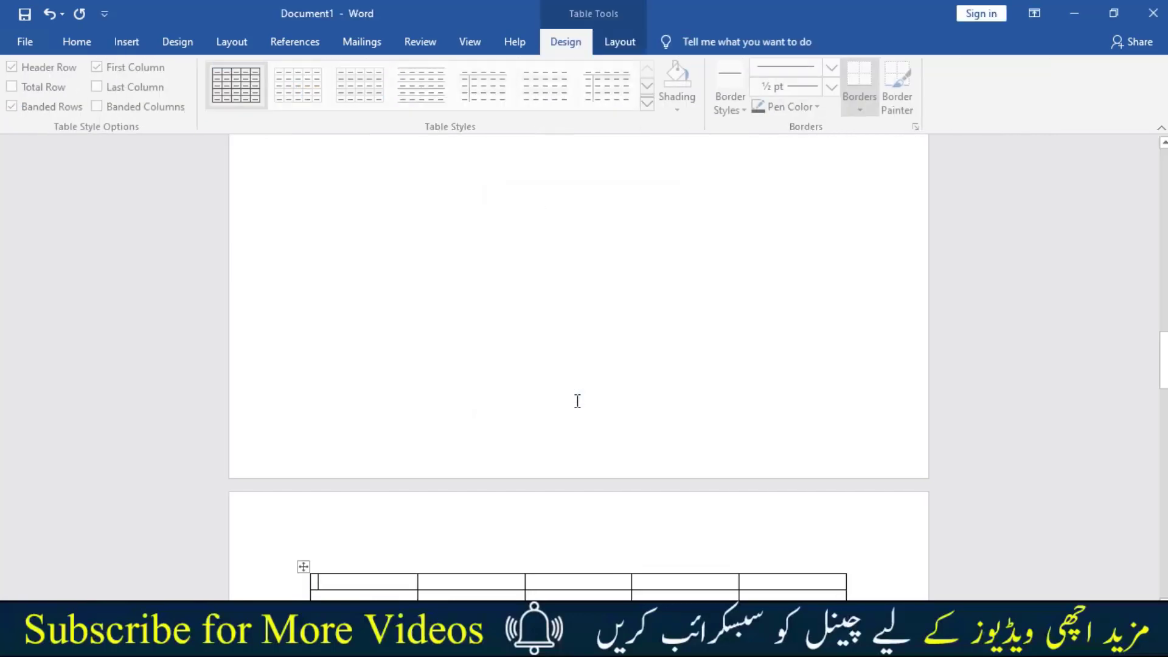
scroll(427, 428, "down", 5)
scroll(427, 427, "down", 1)
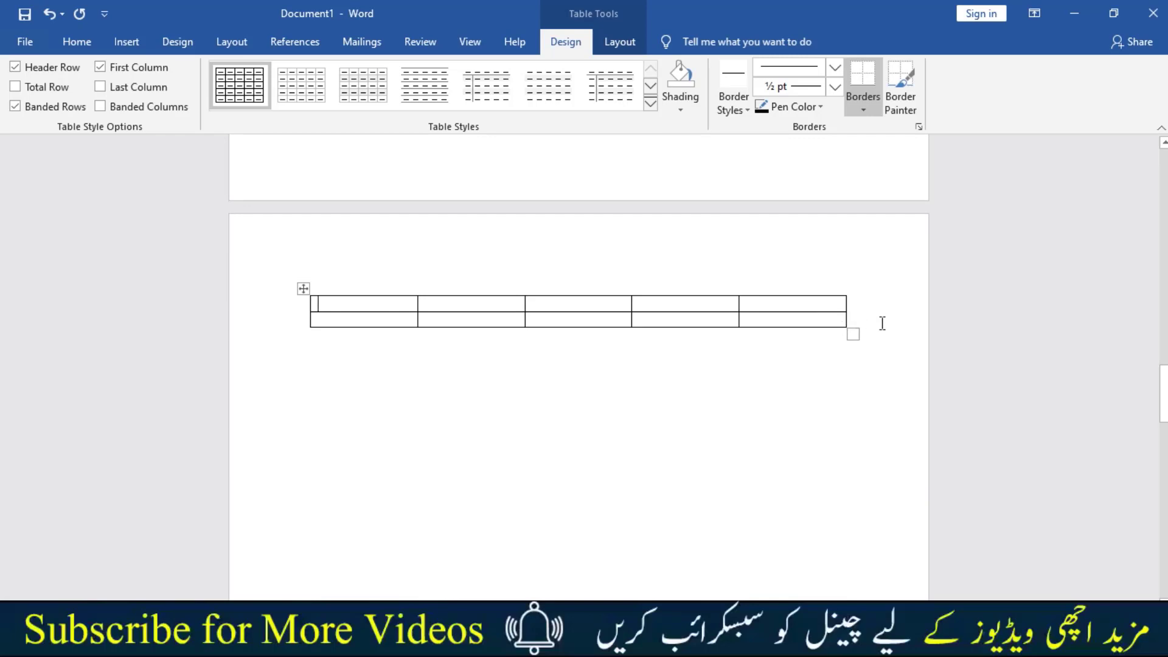
key("ctrl+z")
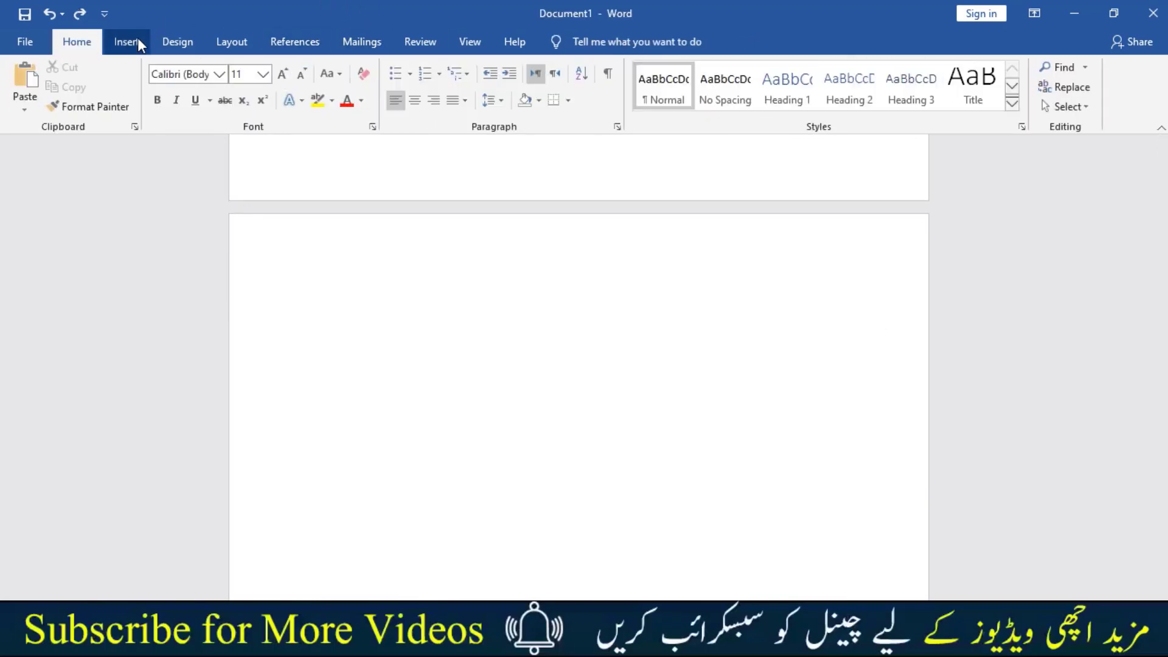
left_click(138, 40)
left_click(122, 97)
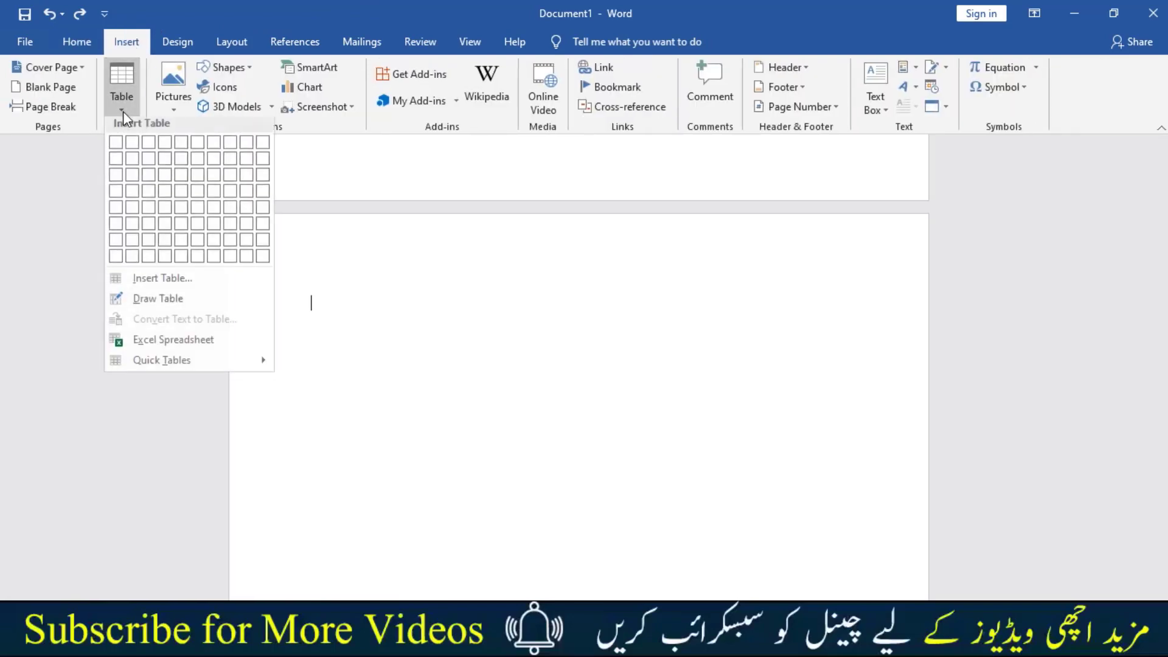
left_click(157, 303)
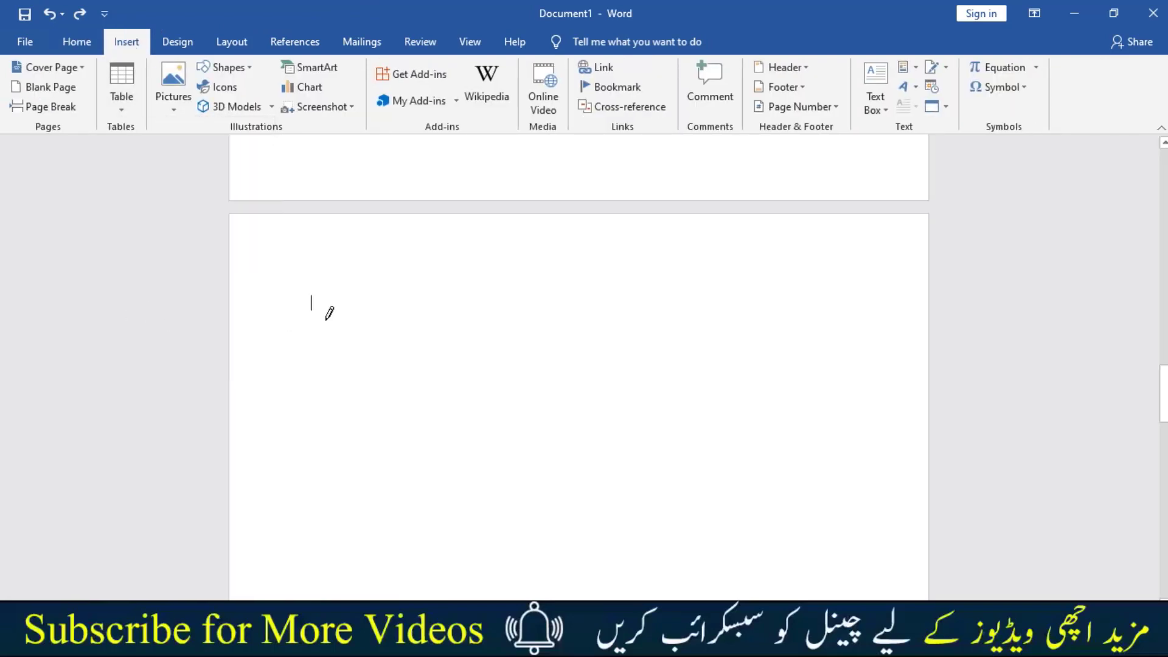
left_click_drag(319, 305, 618, 409)
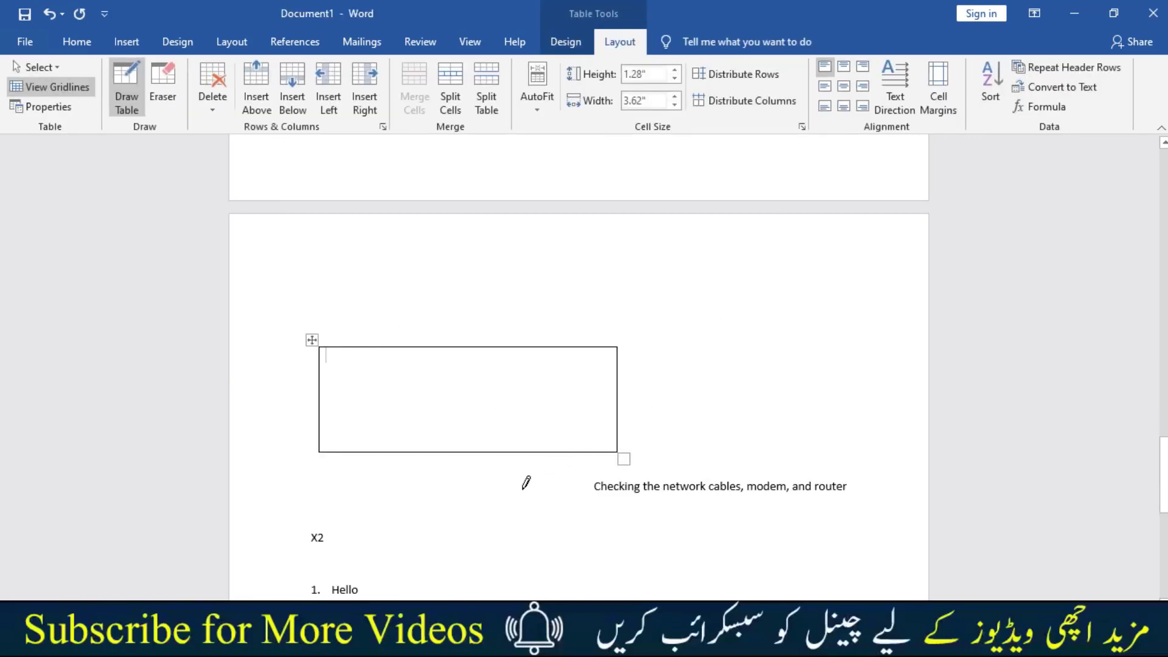
left_click_drag(399, 373, 563, 430)
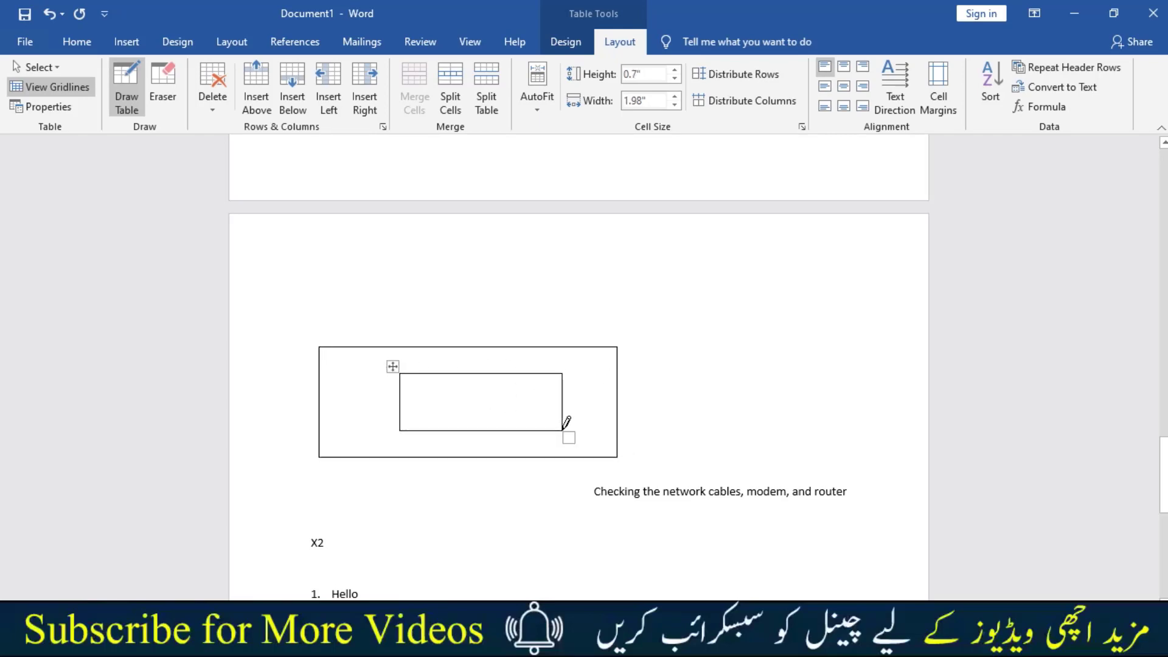
key("ctrl+z")
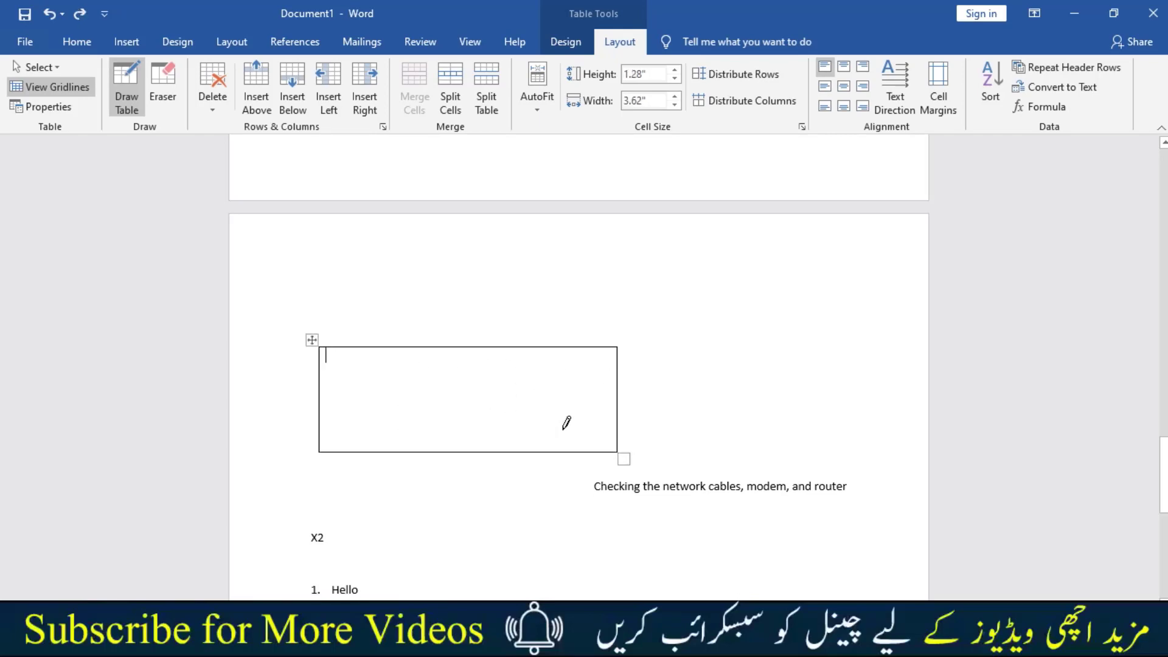
key("ctrl+z")
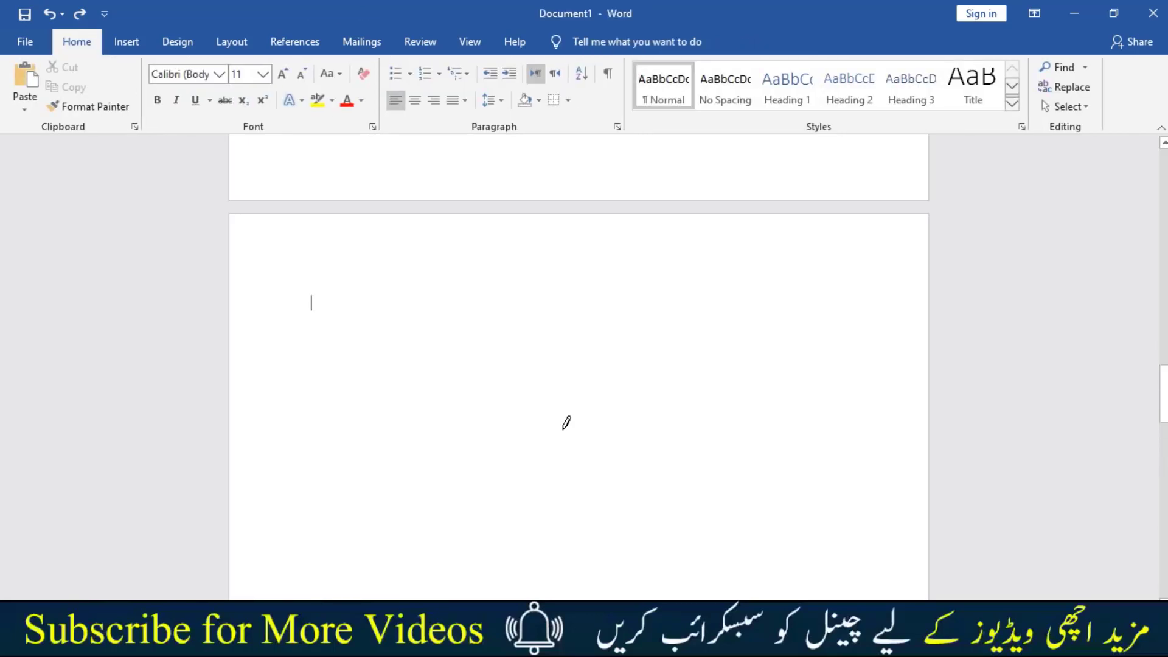
left_click(127, 42)
left_click(119, 109)
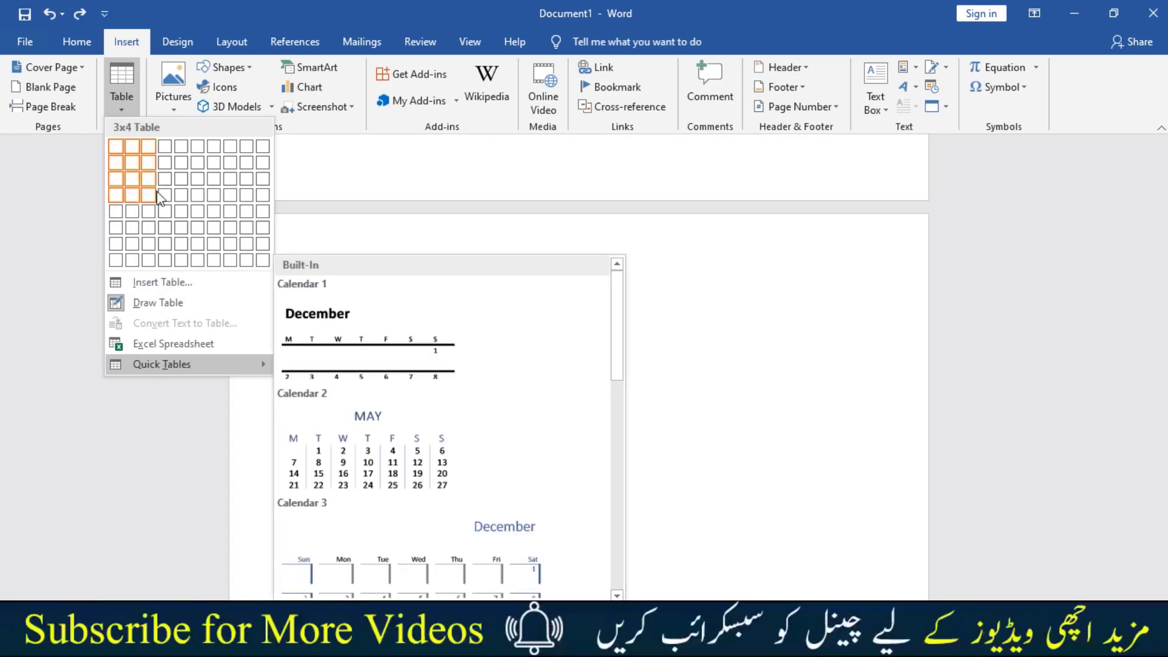
mouse_move(163, 364)
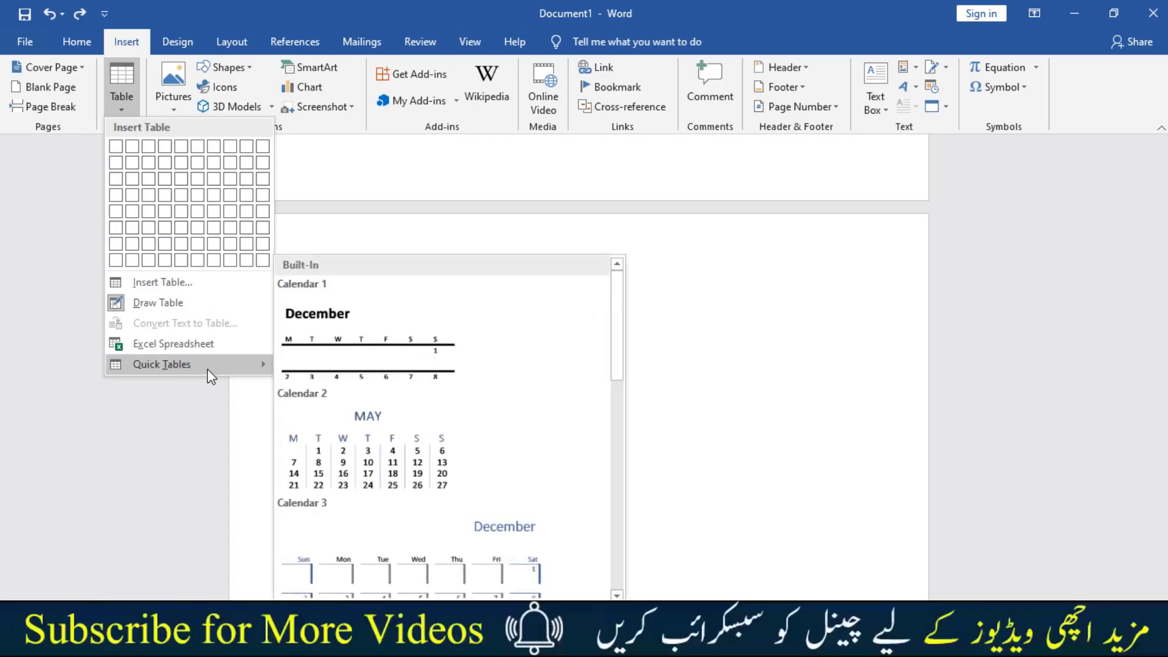
left_click(365, 443)
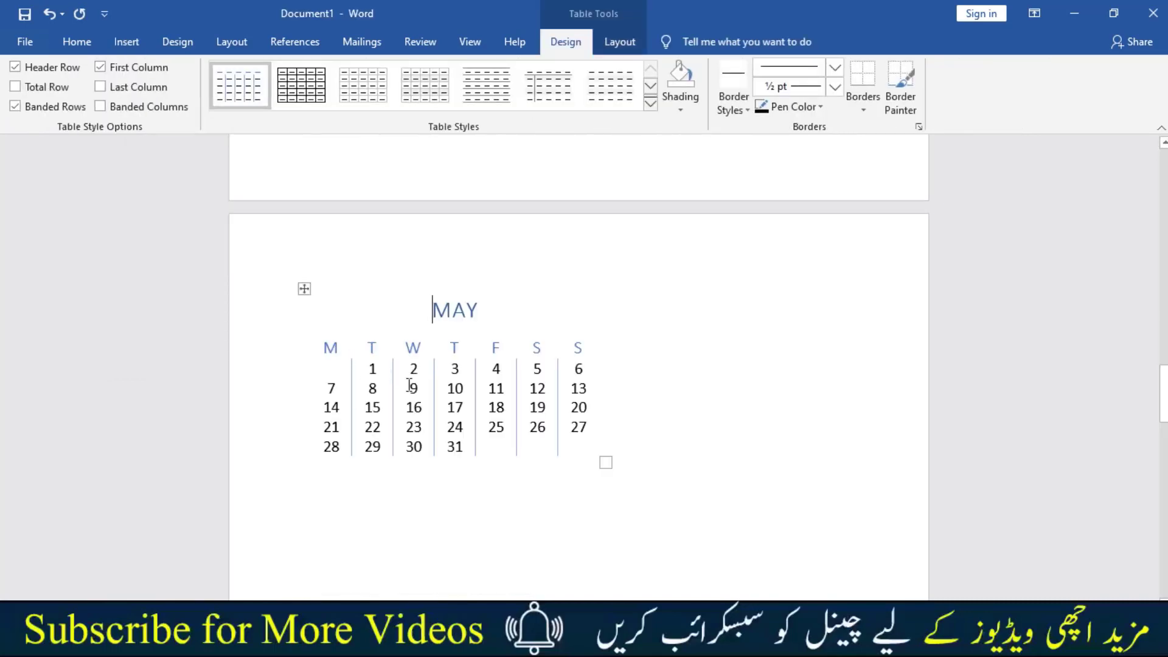
key("ctrl+z")
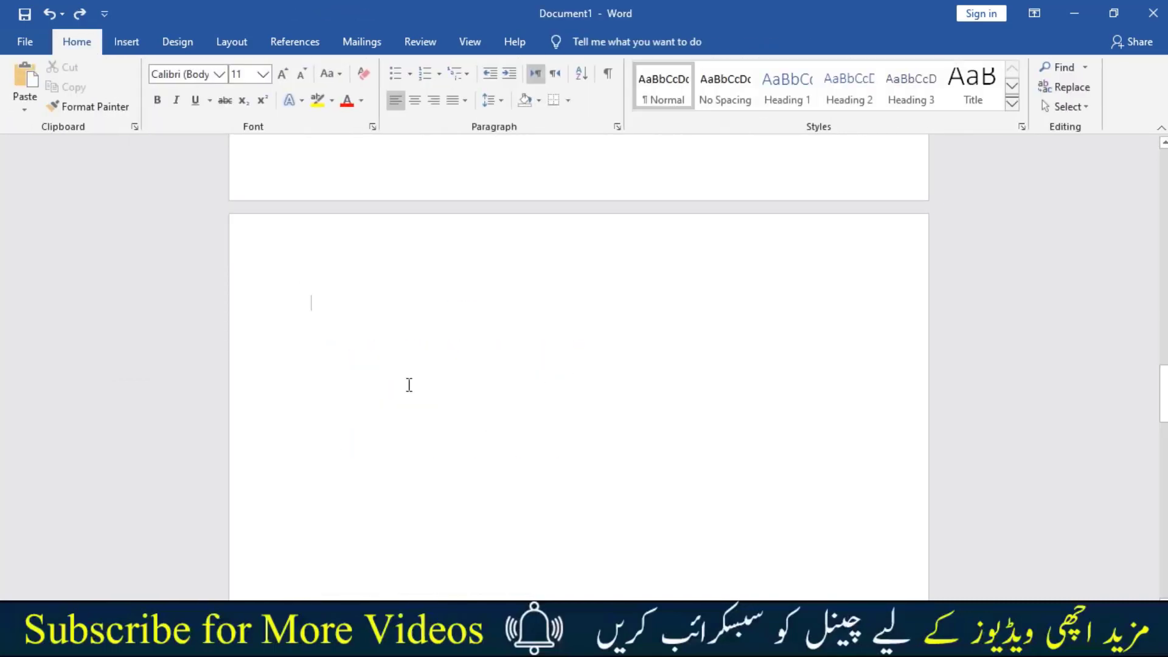
left_click(126, 43)
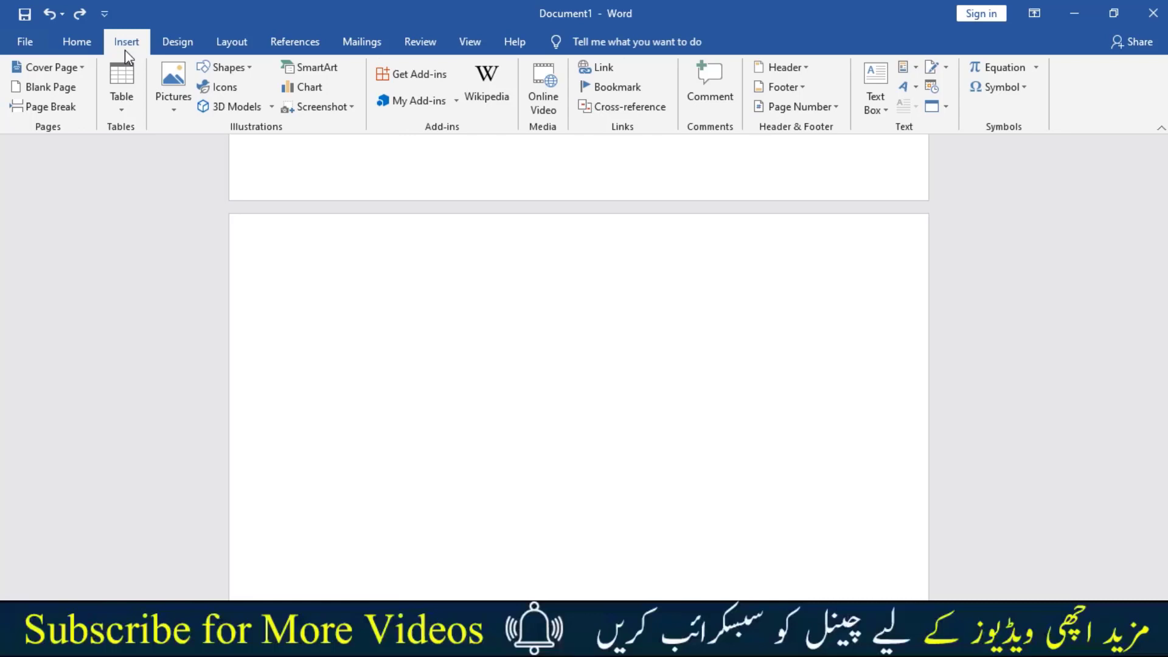
- Show the Pictures source options, This Device and Online Pictures, on the Insert tab
left_click(180, 112)
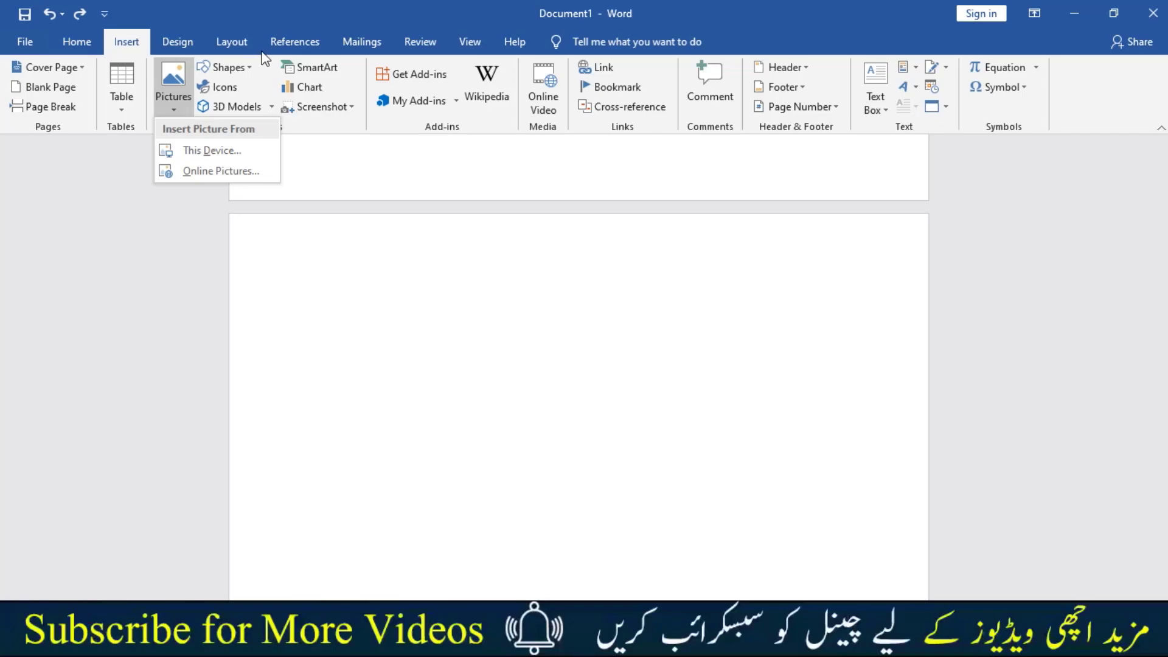
- Draw a Frame shape on the page, then undo it so the page stays blank
left_click(244, 66)
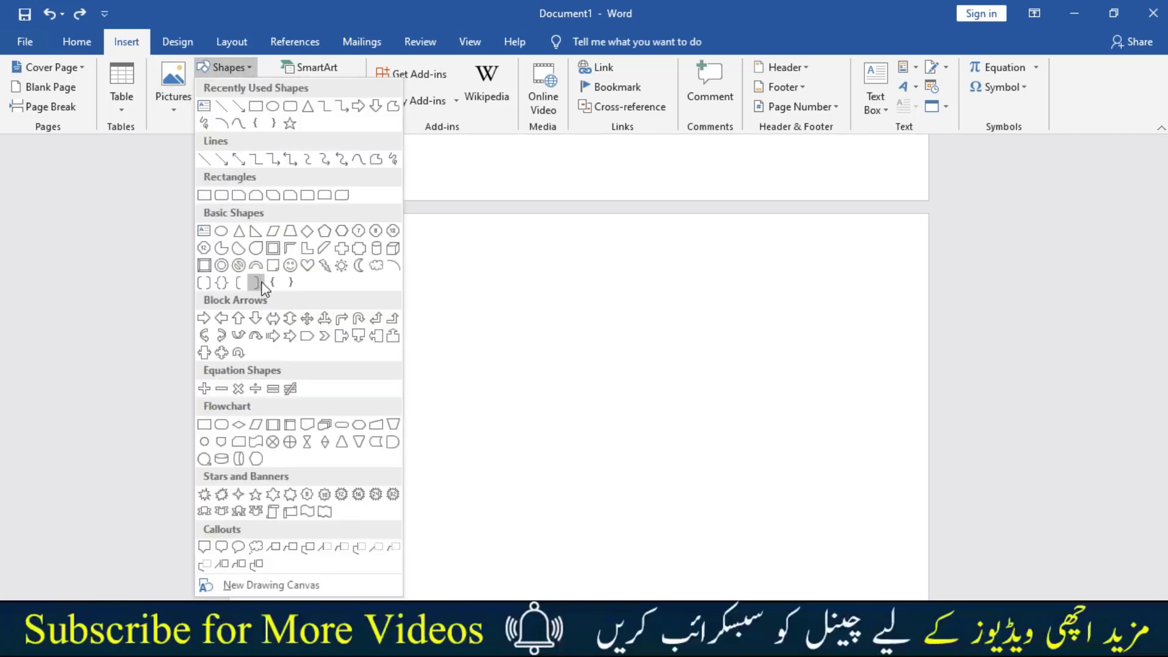
left_click(273, 249)
left_click_drag(357, 297, 686, 507)
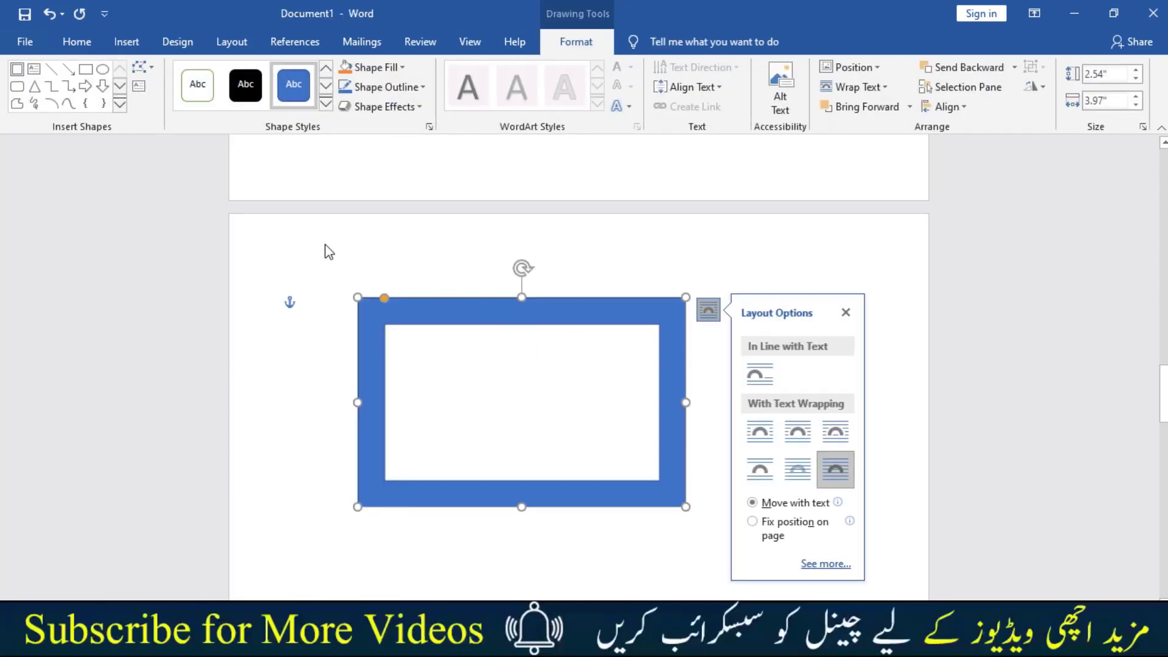
left_click(553, 437)
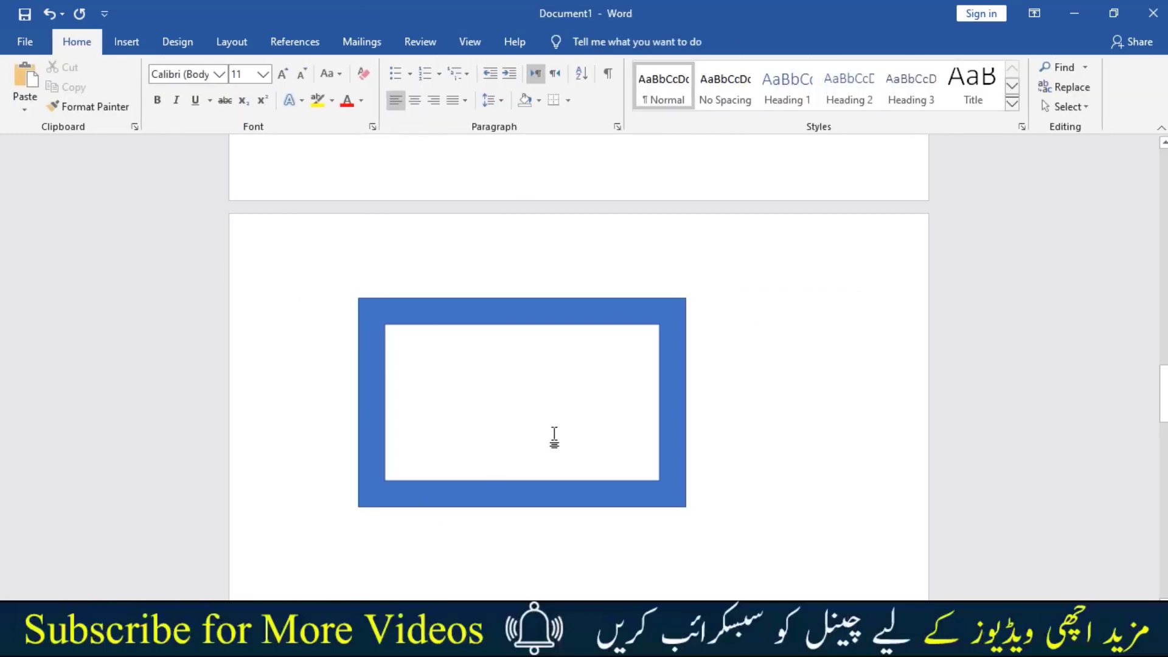
key("ctrl+z")
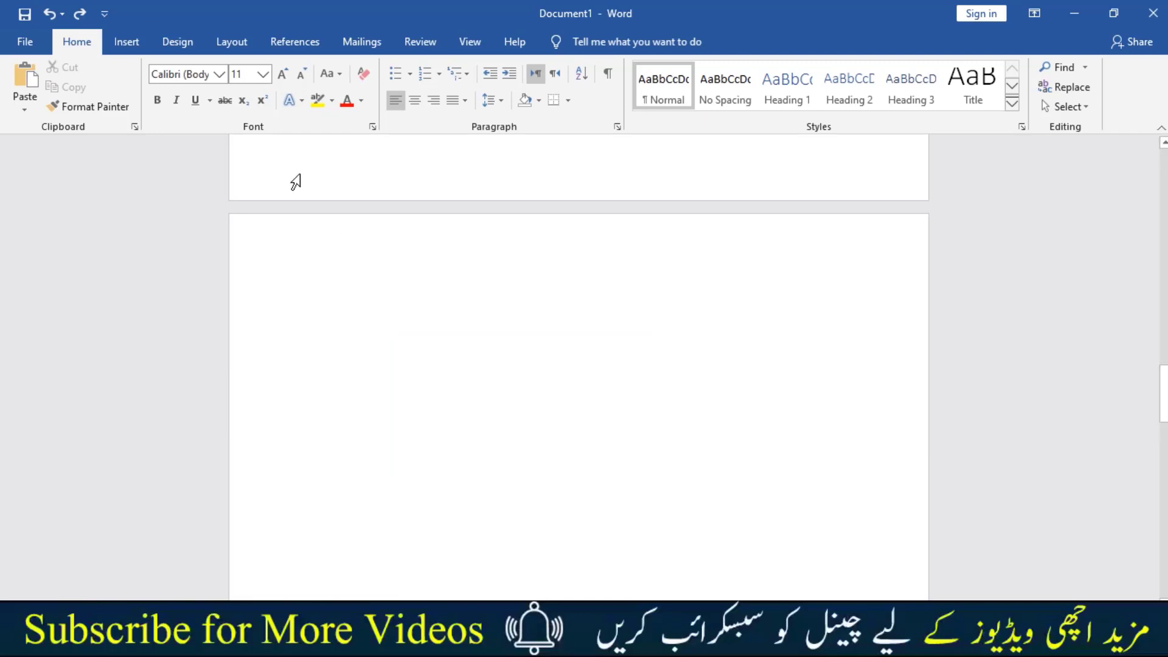
- Browse the Icons library and 3D Models options without inserting anything
left_click(122, 48)
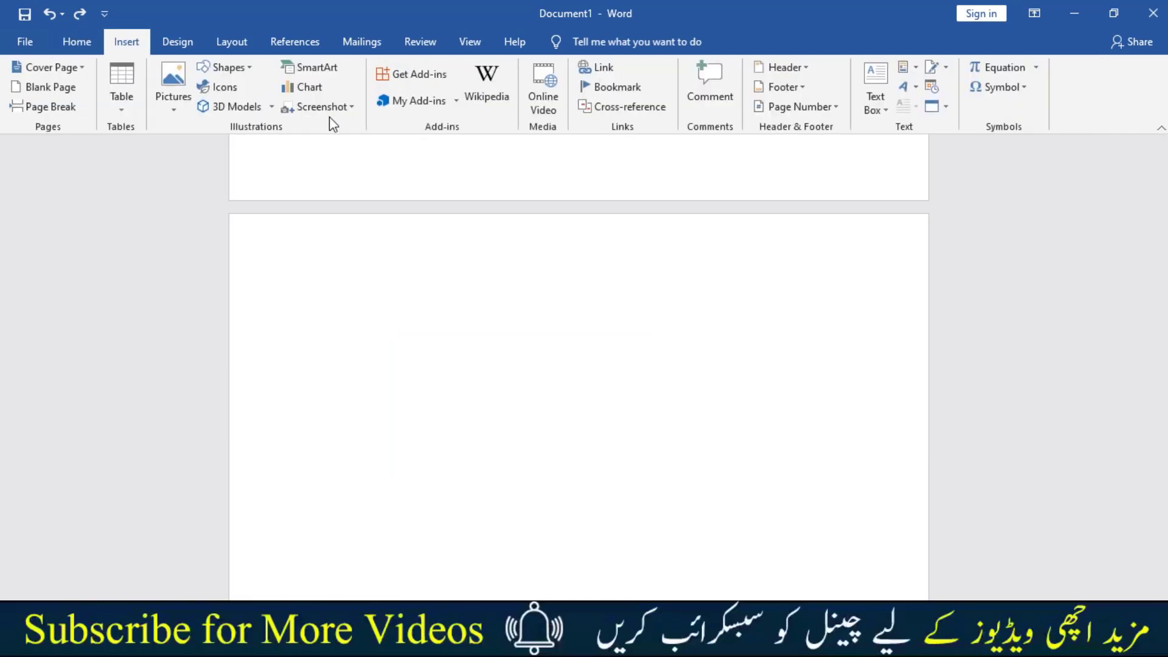
left_click(224, 87)
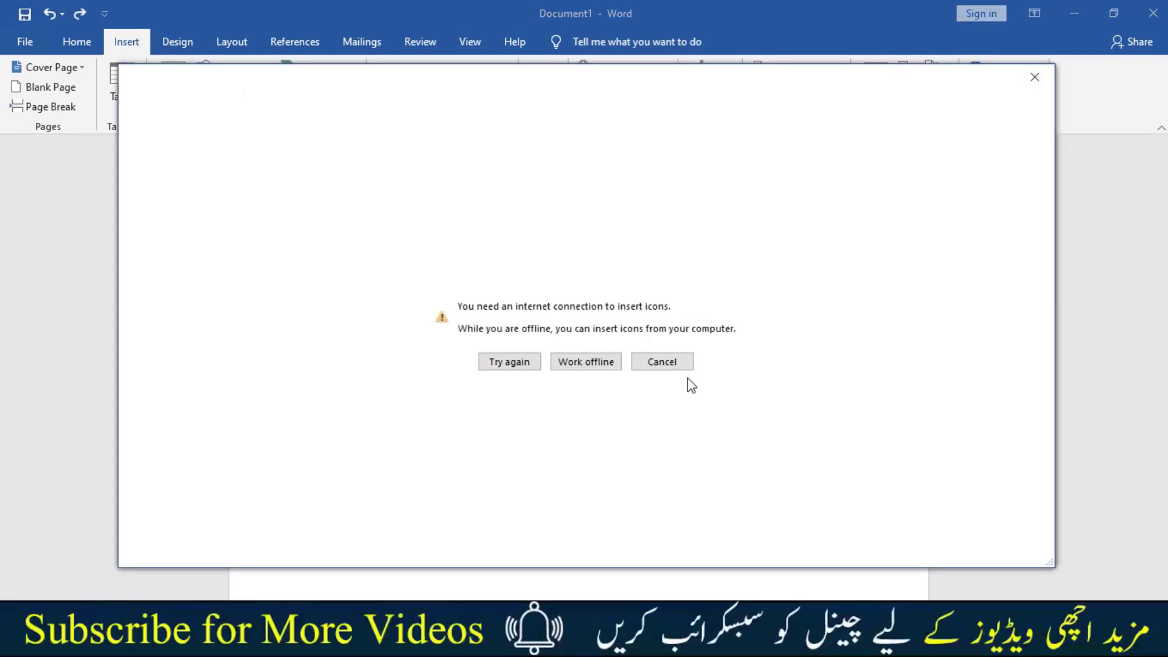
left_click(1034, 78)
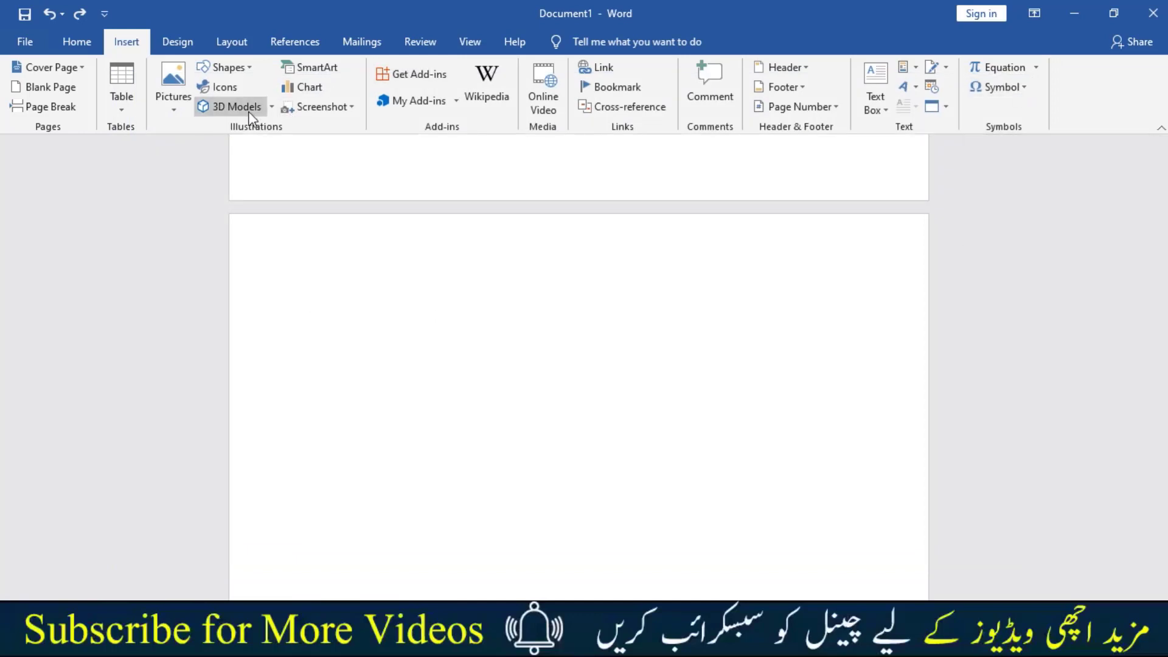
left_click(271, 107)
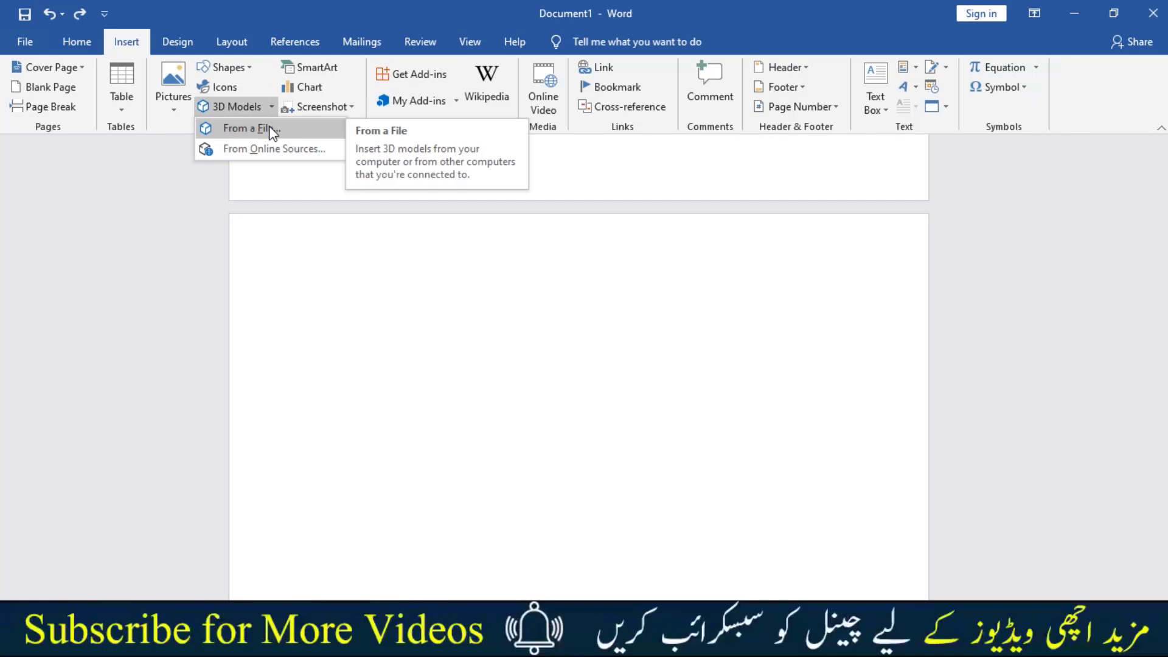
left_click(308, 218)
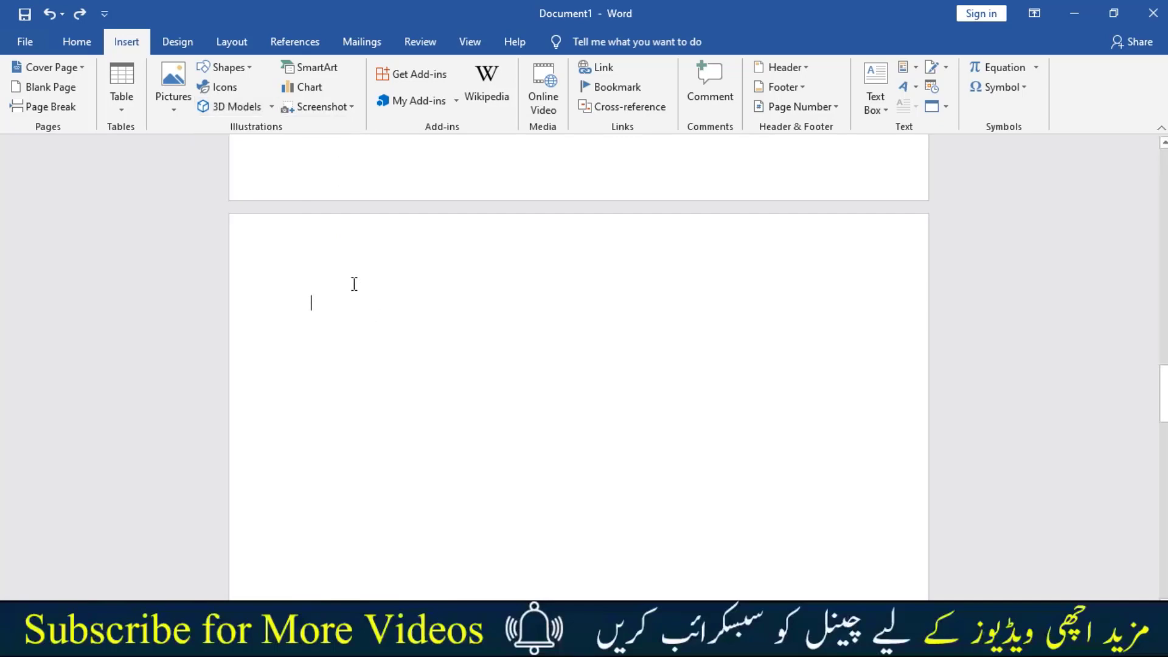
left_click(311, 68)
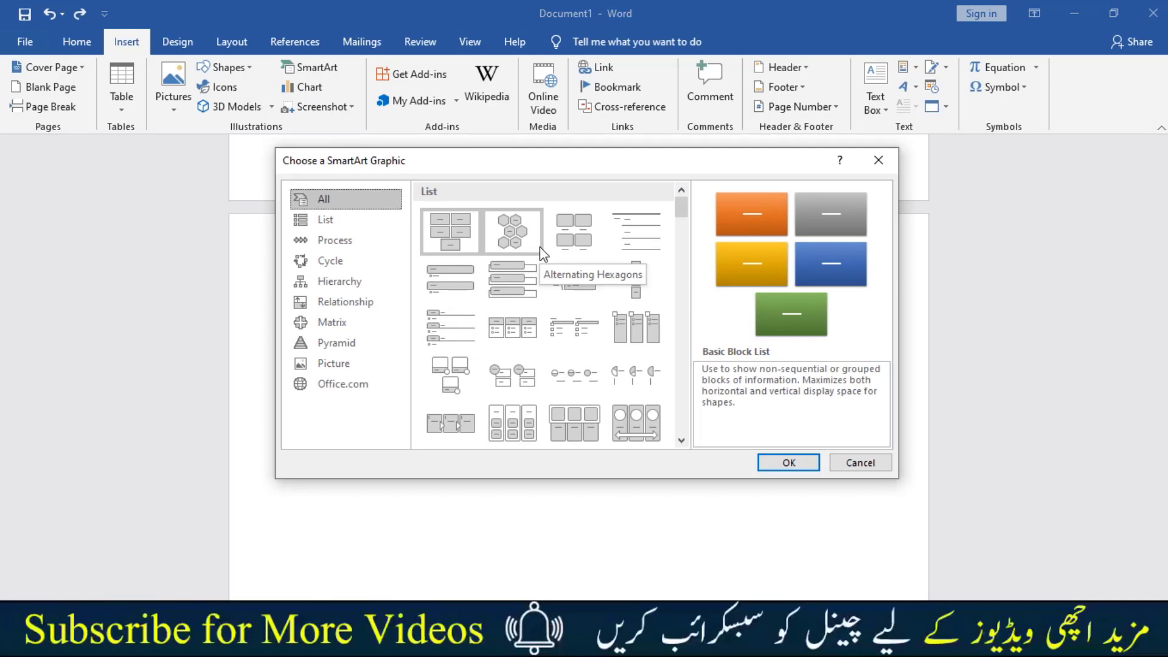
left_click(335, 225)
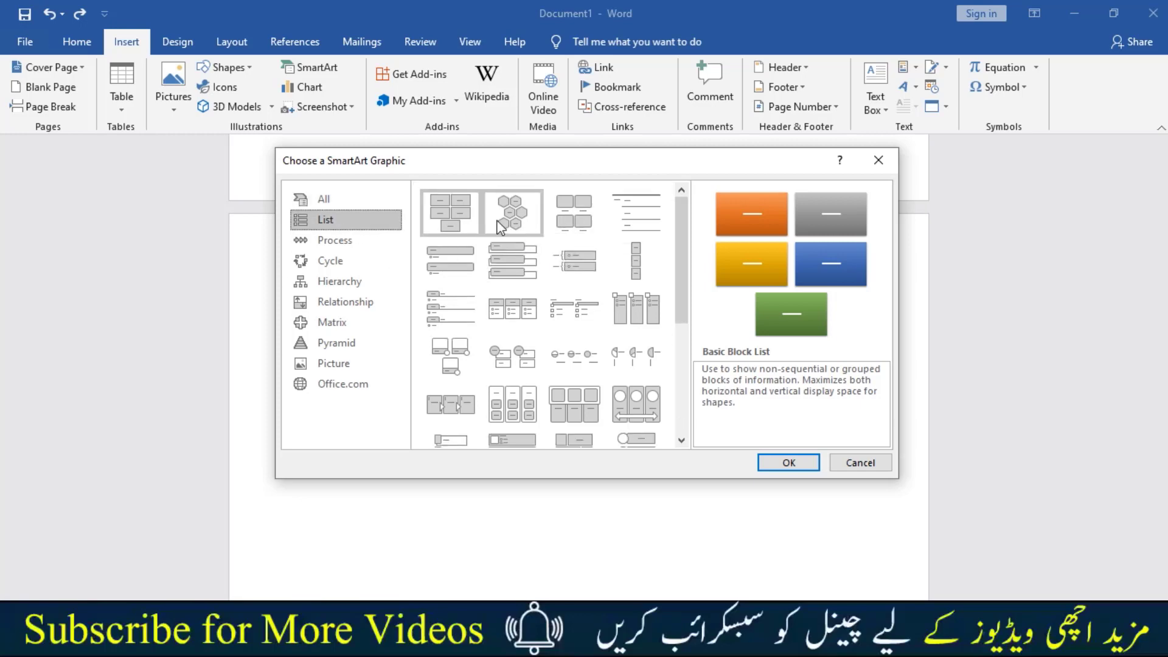
left_click(459, 220)
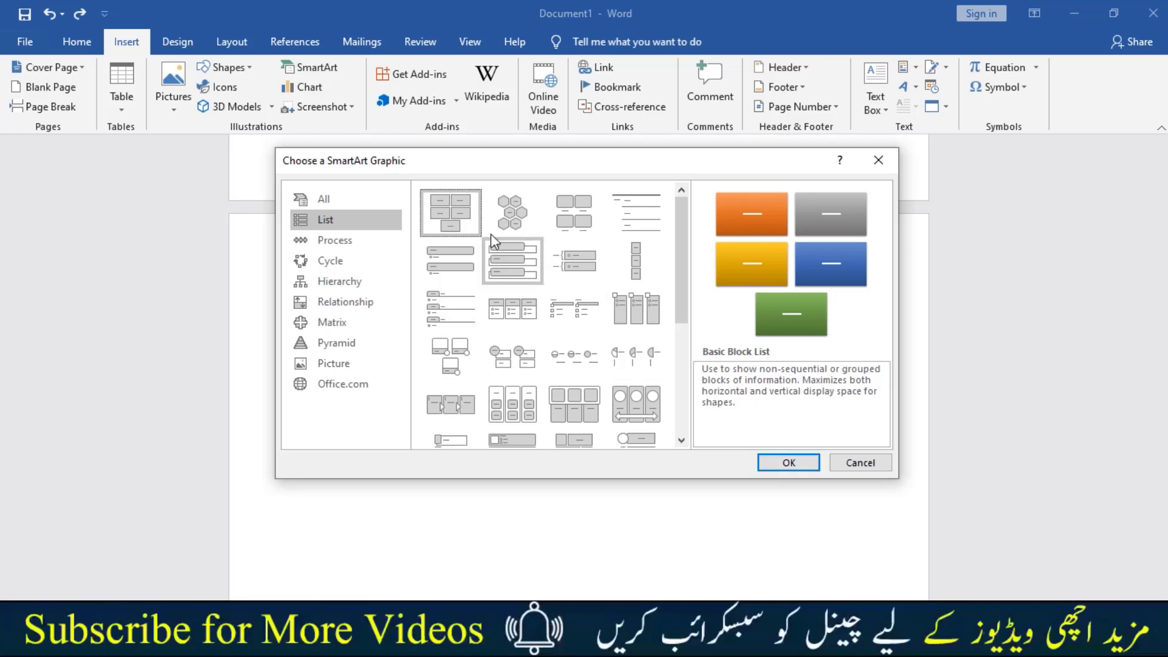
double_click(480, 228)
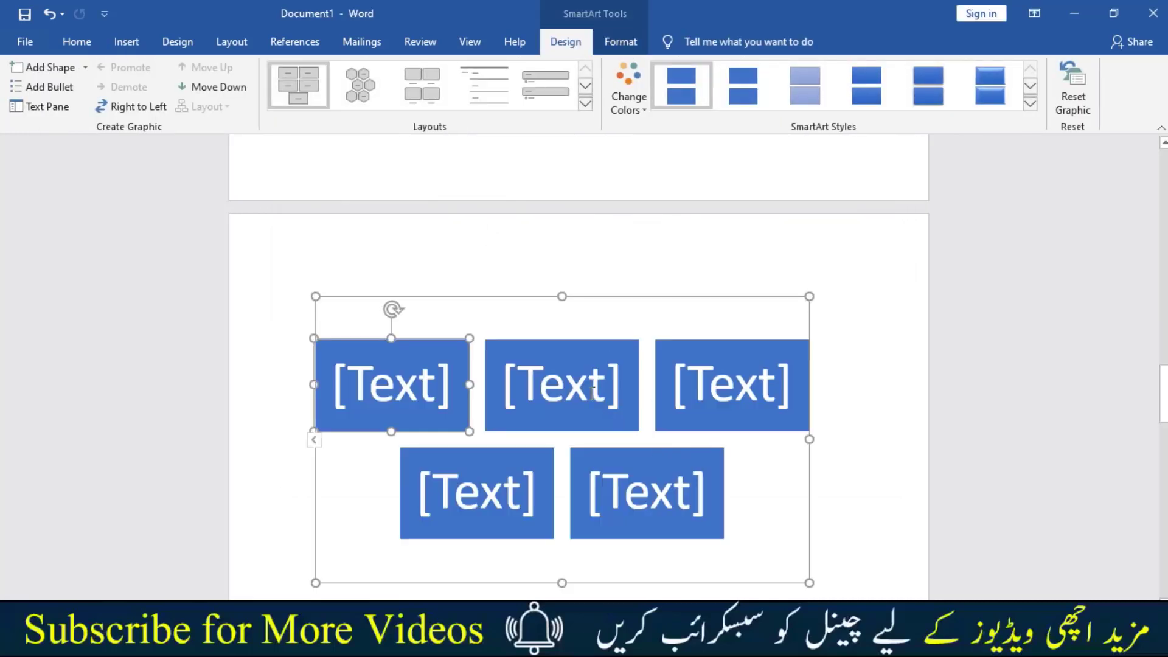
left_click(575, 382)
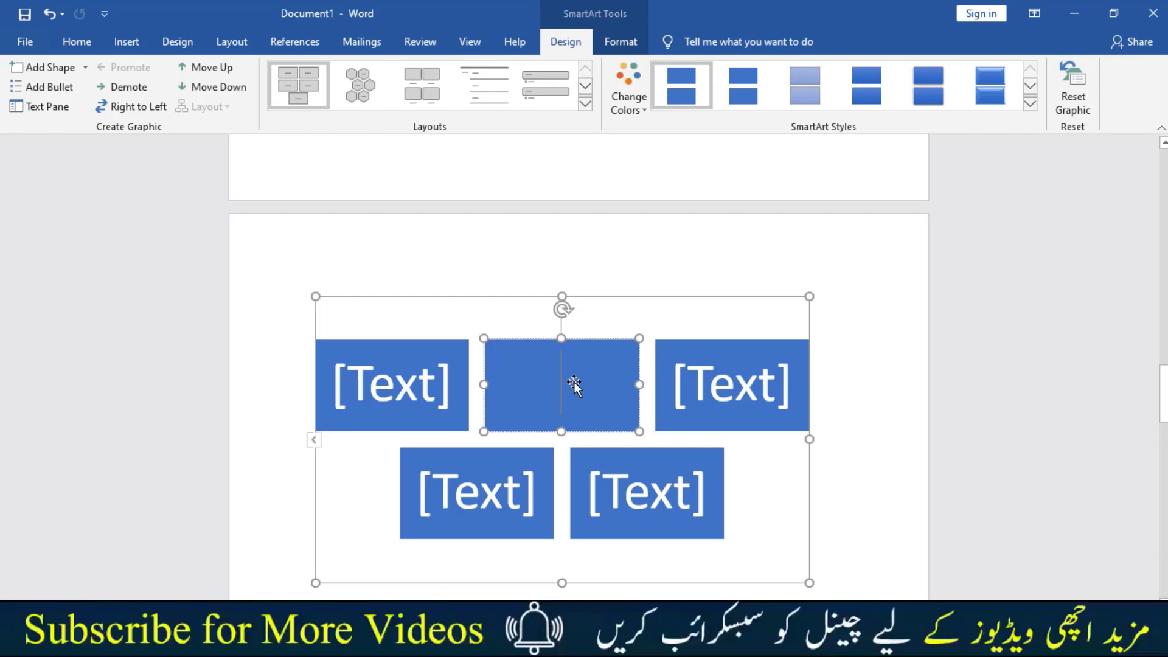
key("ctrl+z")
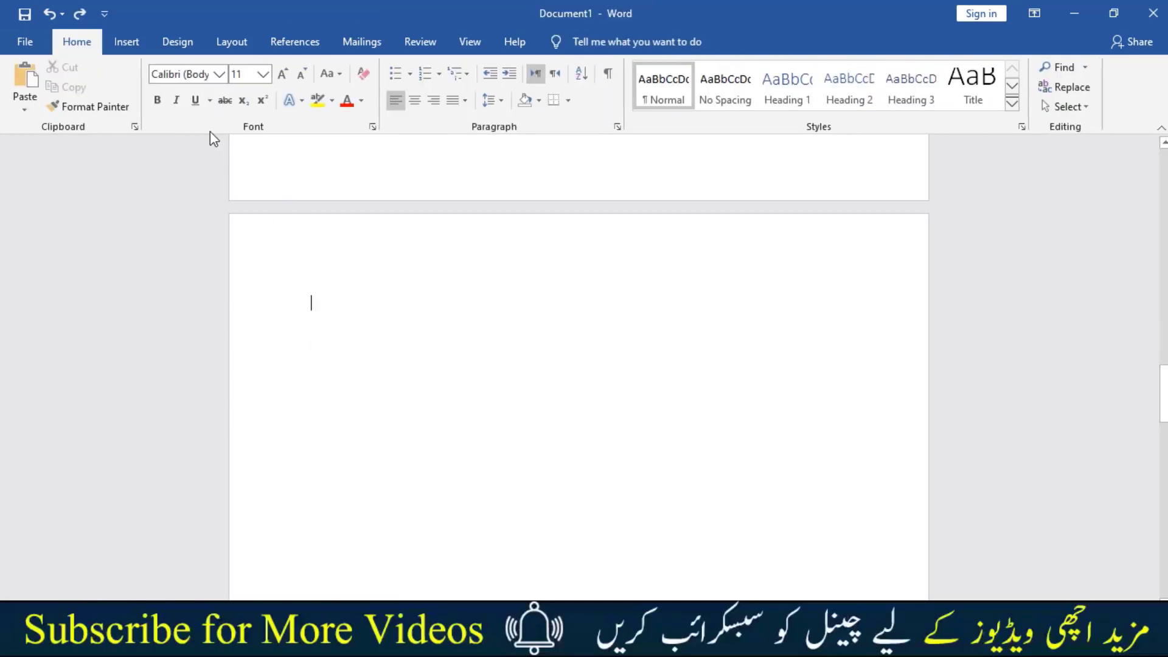
- Preview the Bar, Area, X Y (Scatter), Map and Stock chart types, then select Line
left_click(126, 42)
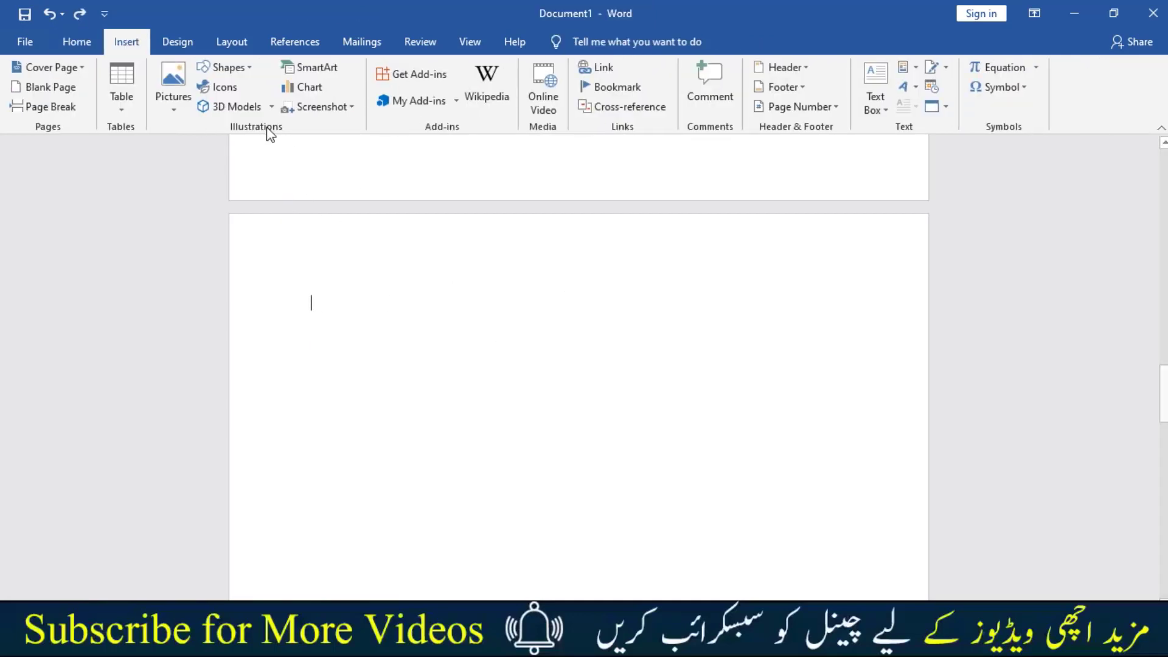
left_click(312, 93)
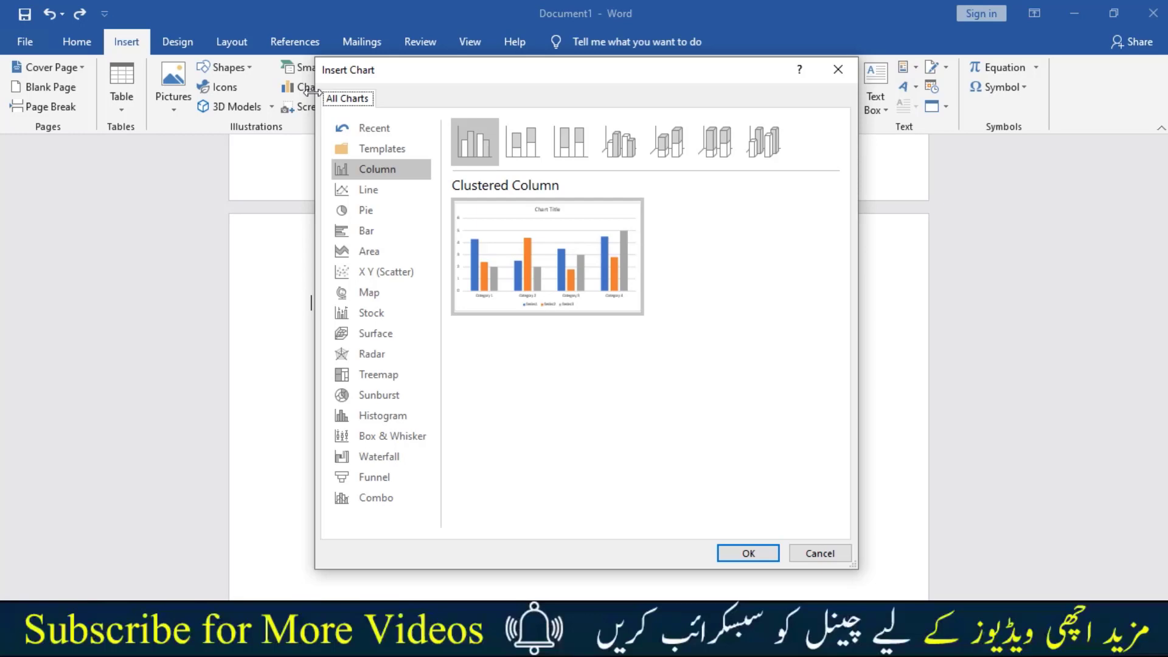
left_click(379, 186)
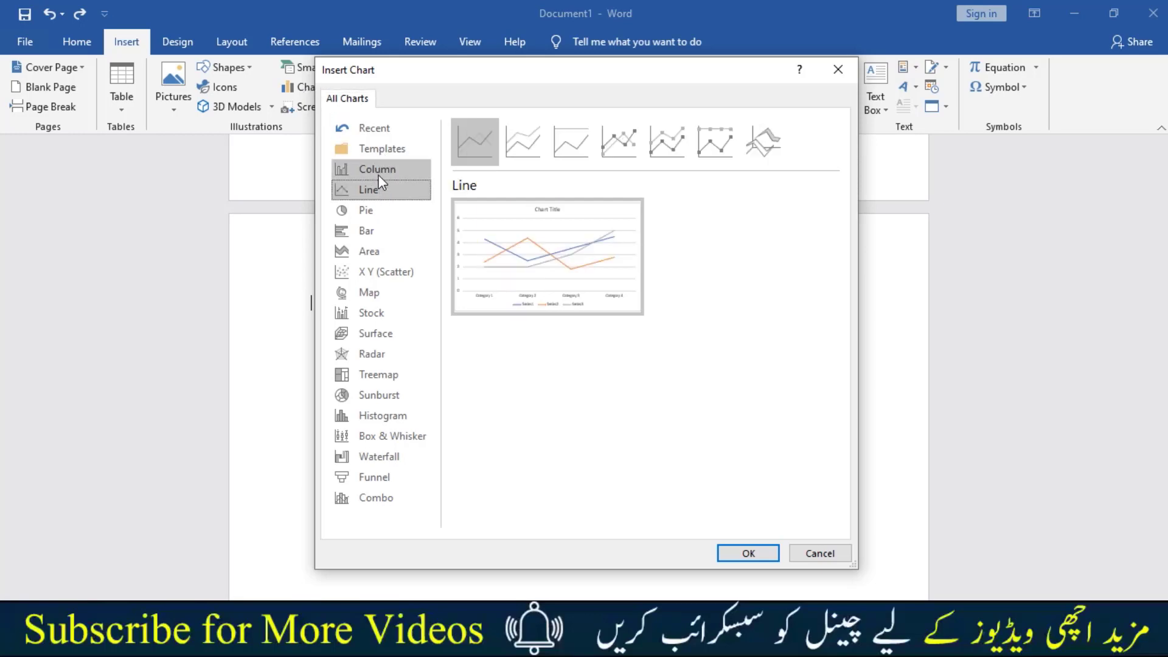
left_click(381, 227)
left_click(387, 249)
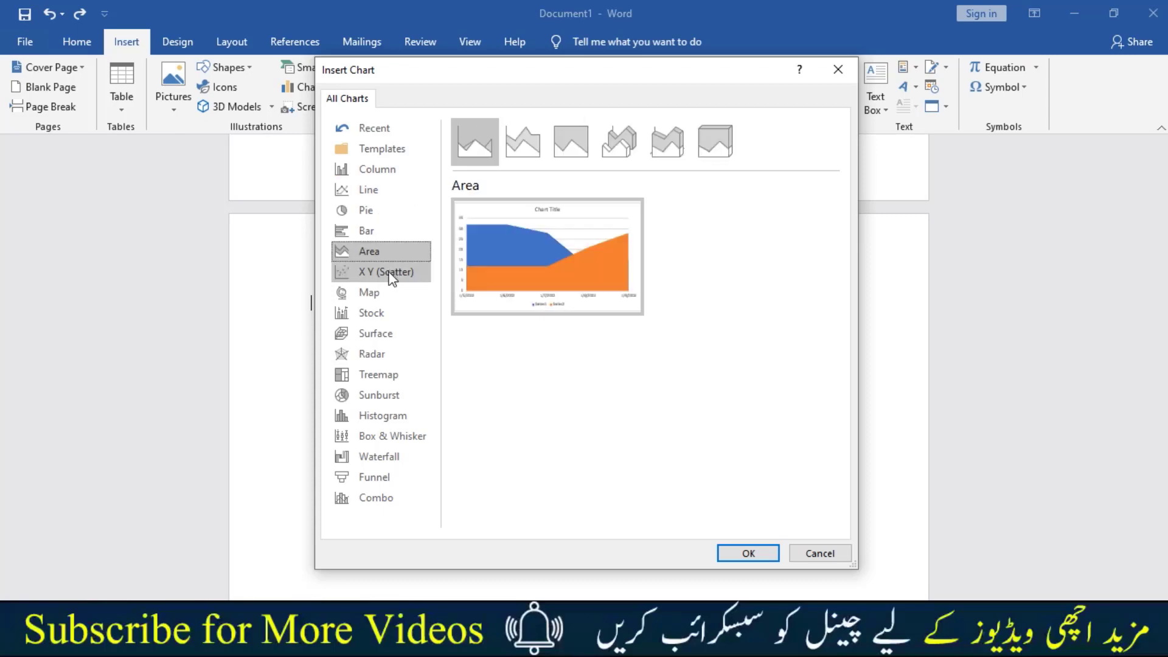
left_click(393, 271)
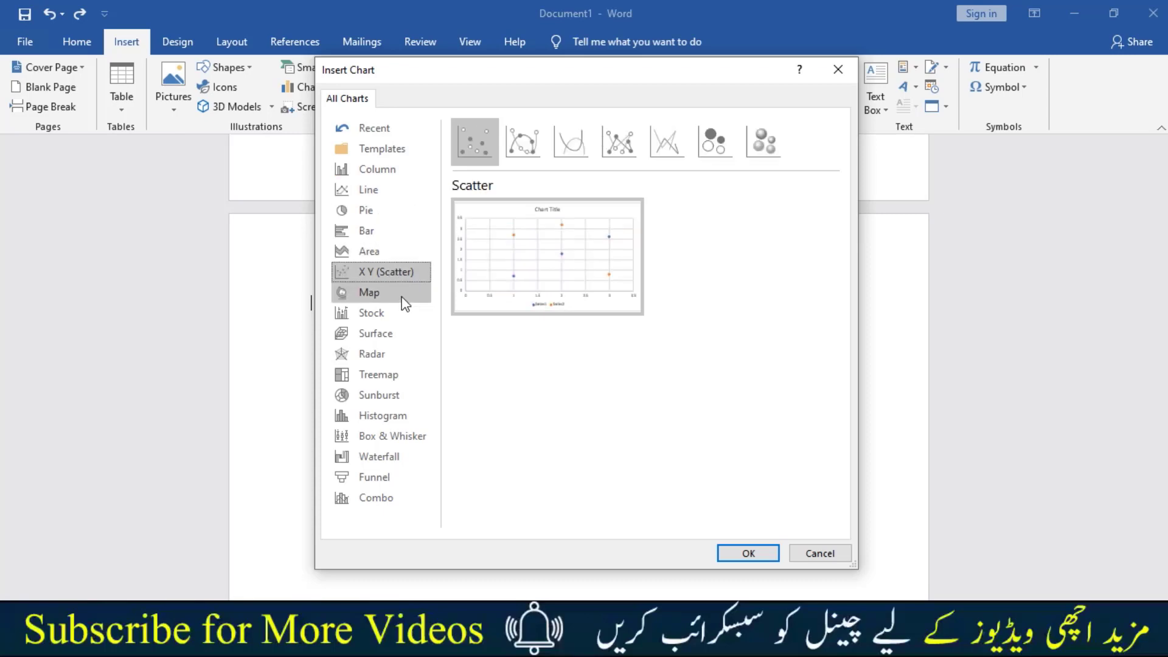
left_click(402, 297)
left_click(396, 314)
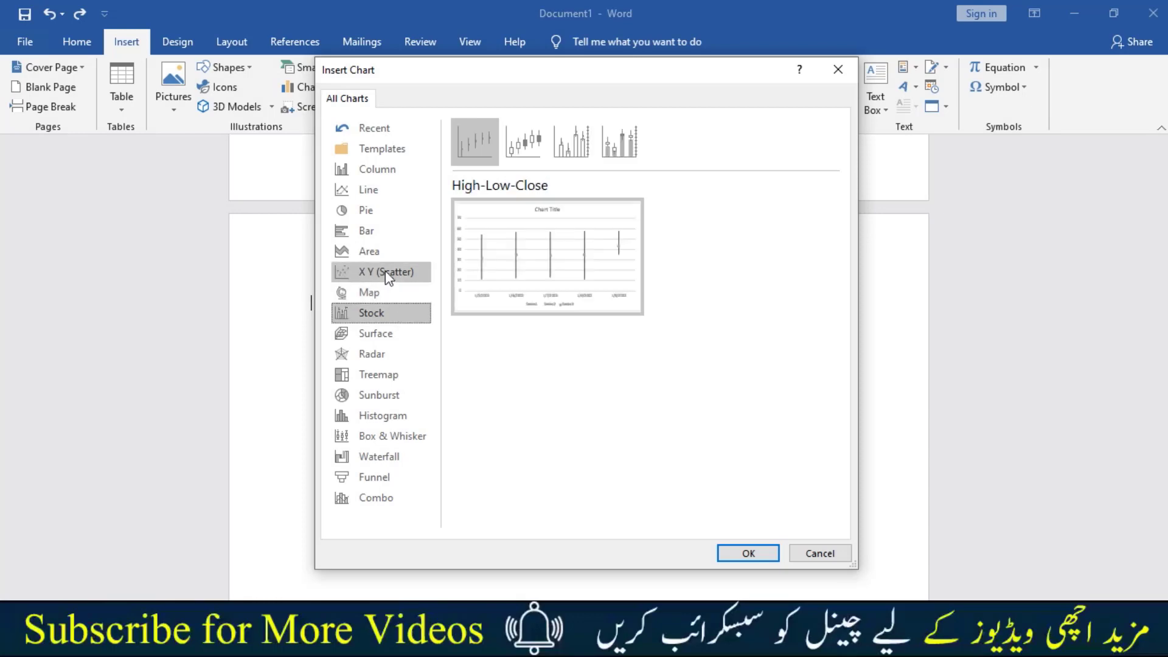
left_click(374, 189)
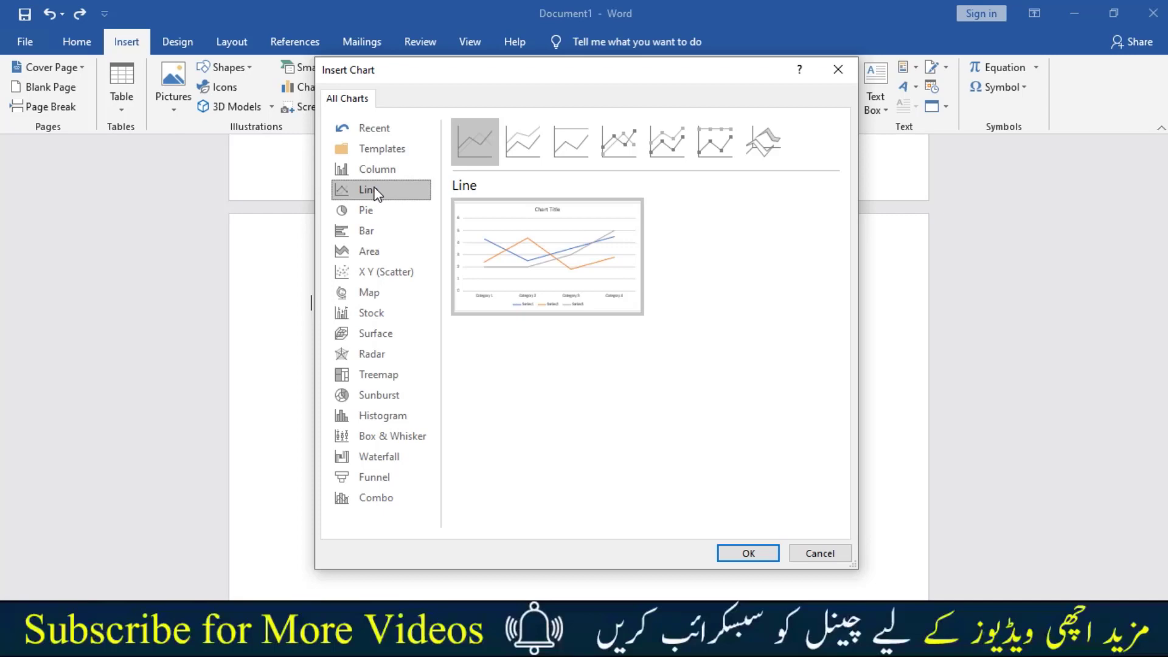
- Insert the Line chart, close its data sheet, and undo the chart insertion
left_click(729, 551)
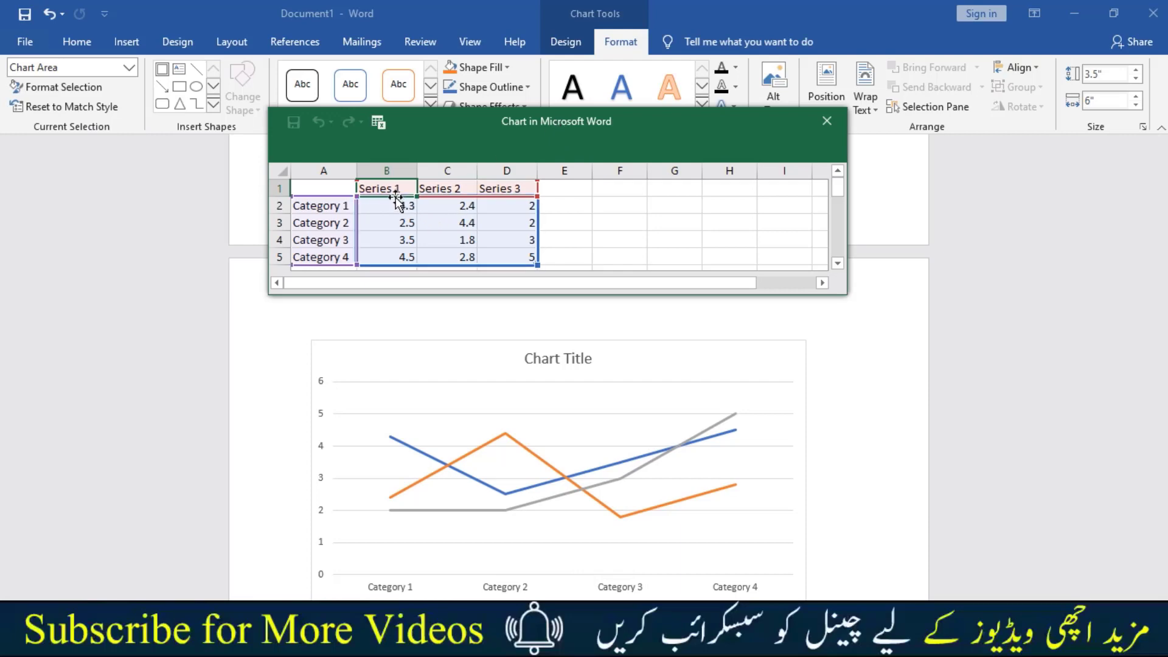
scroll(442, 363, "down", 5)
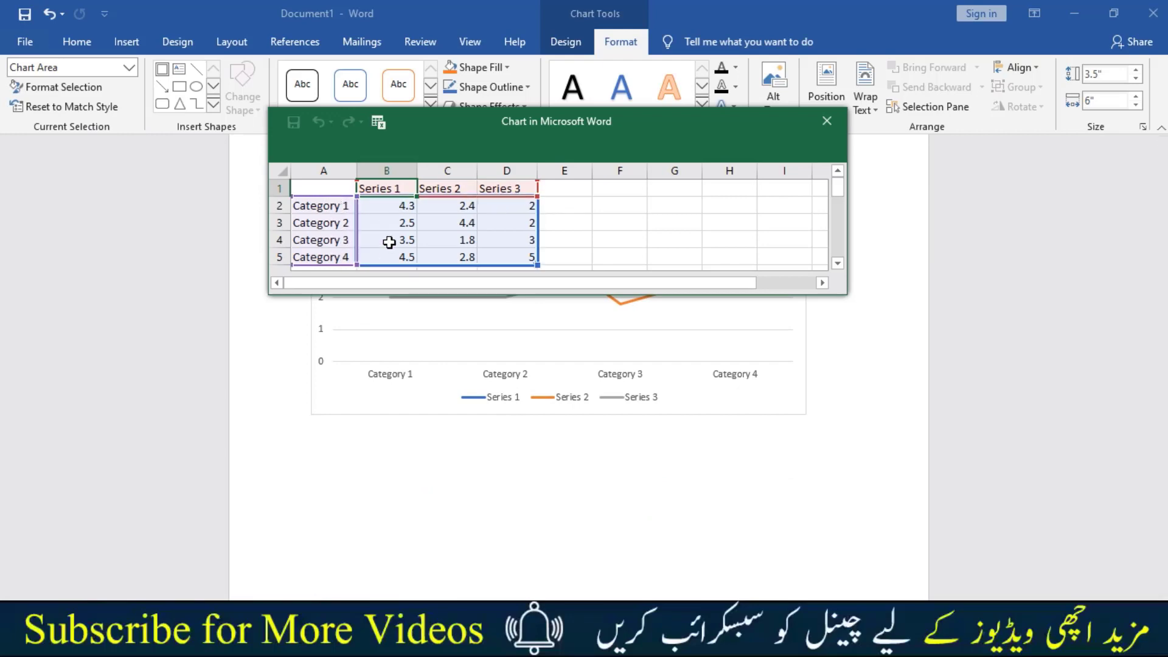
left_click(438, 238)
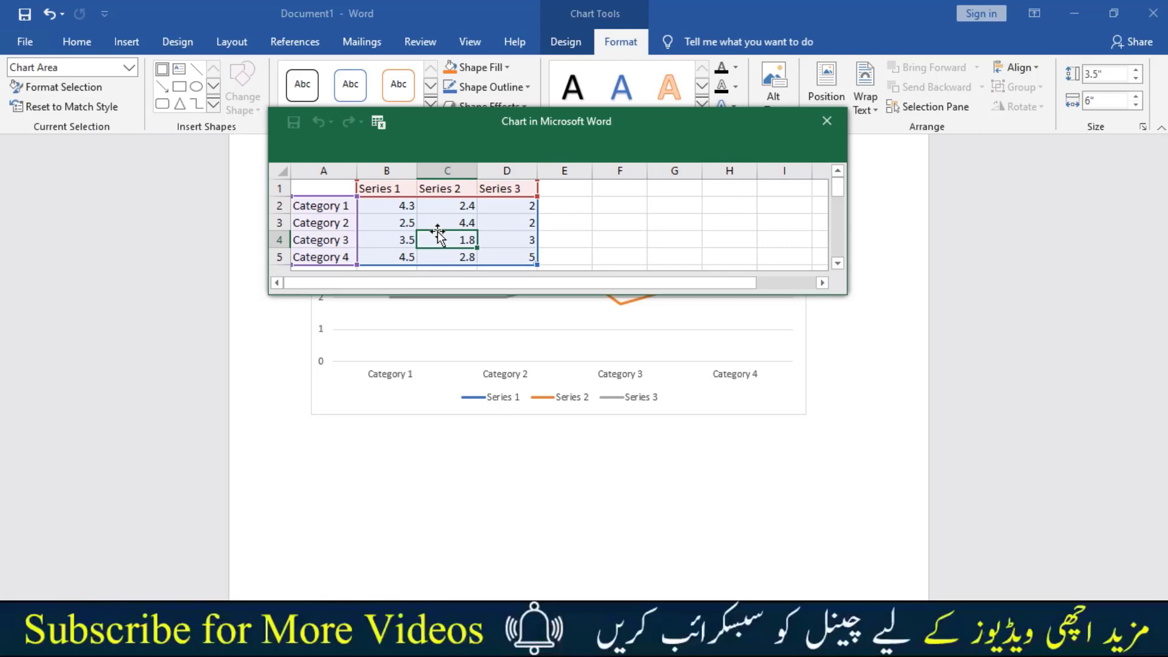
left_click(829, 127)
key("ctrl+z")
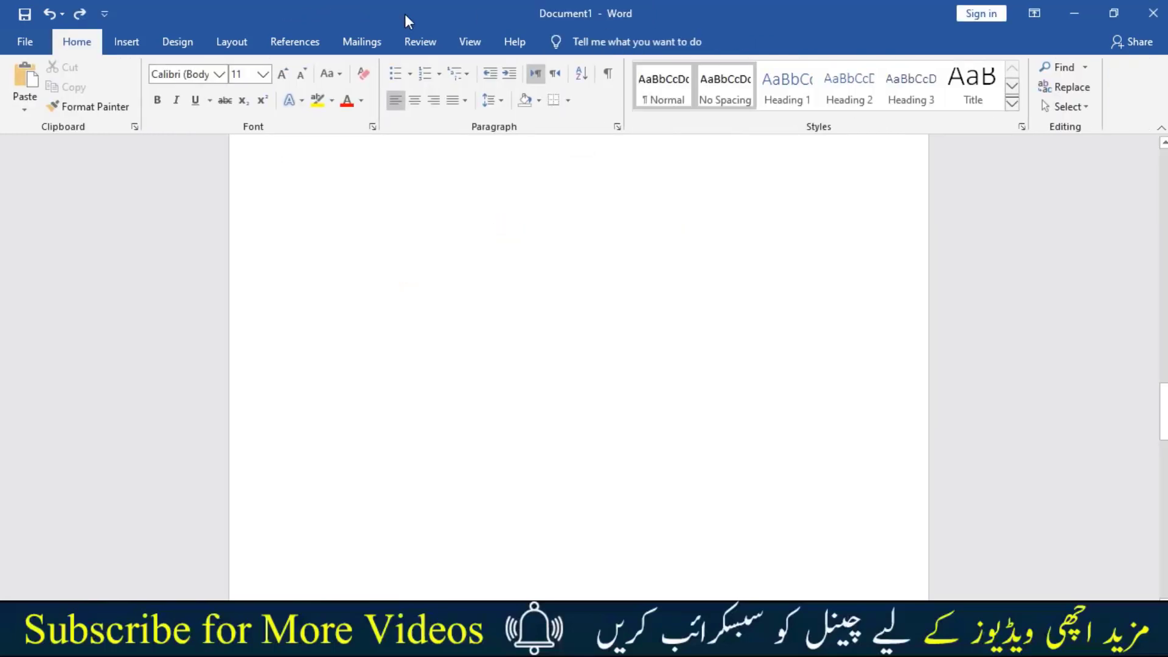
- Insert the Banded header design from the header gallery
left_click(124, 42)
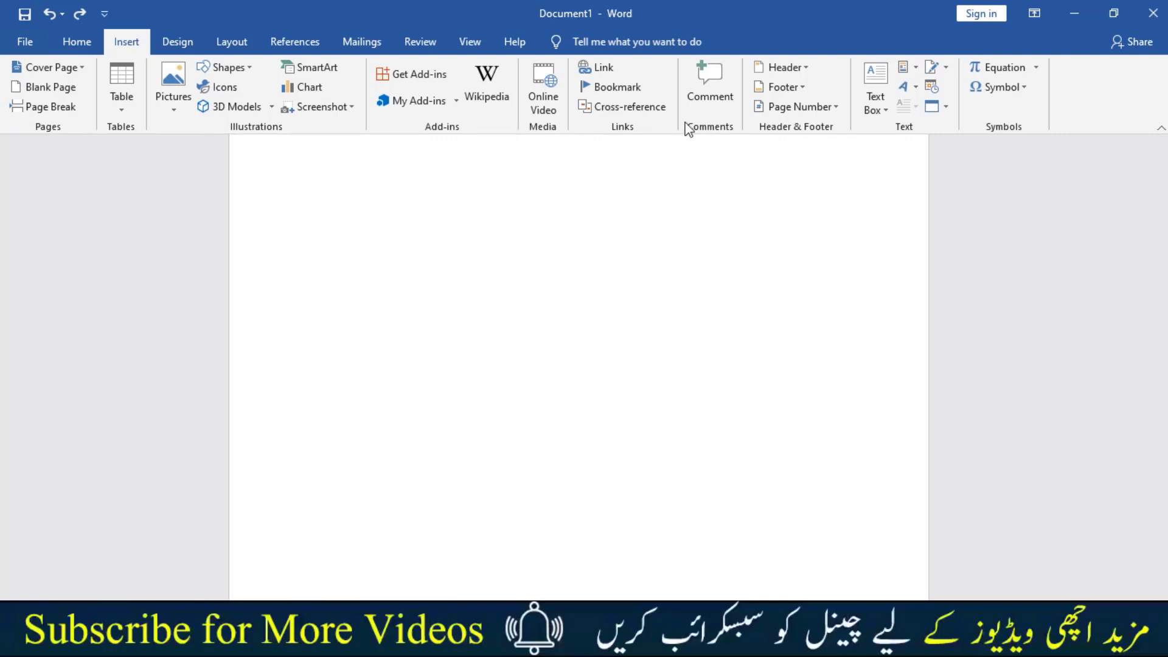
left_click(785, 68)
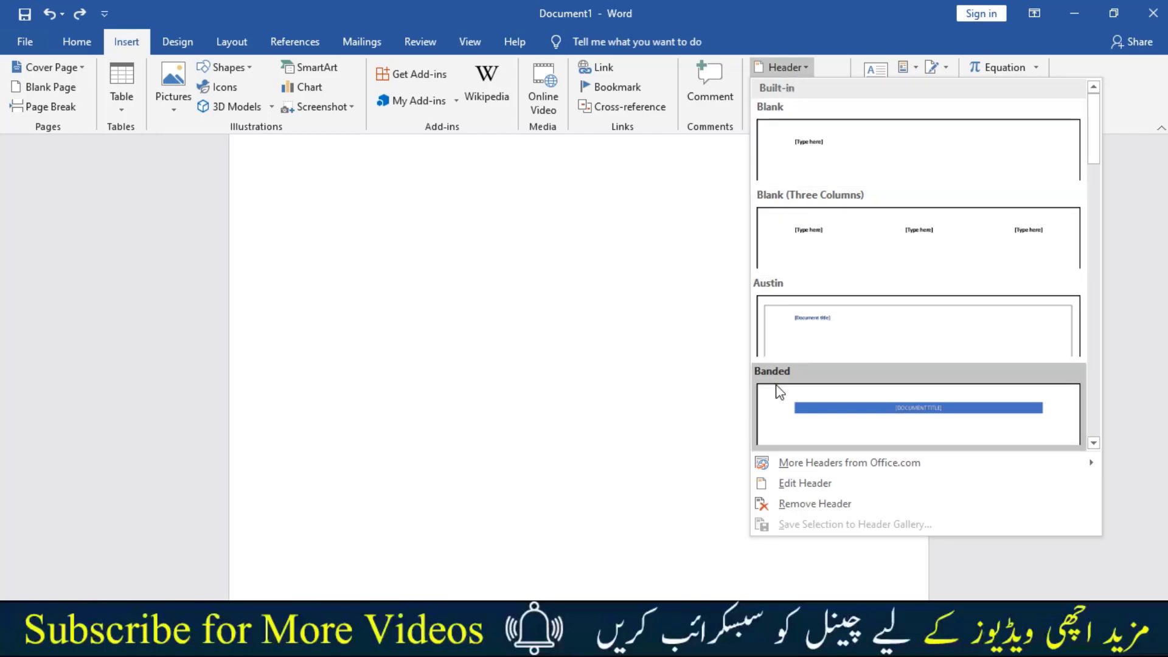
scroll(789, 404, "down", 3)
scroll(911, 265, "down", 3)
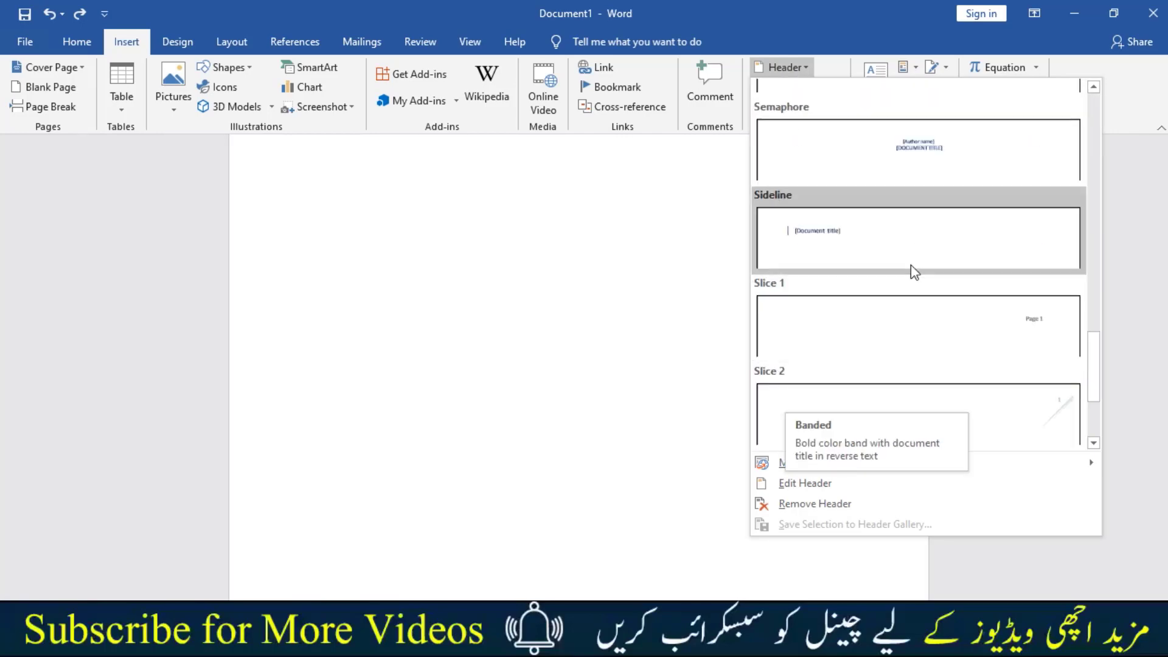
scroll(911, 265, "up", 6)
left_click(864, 389)
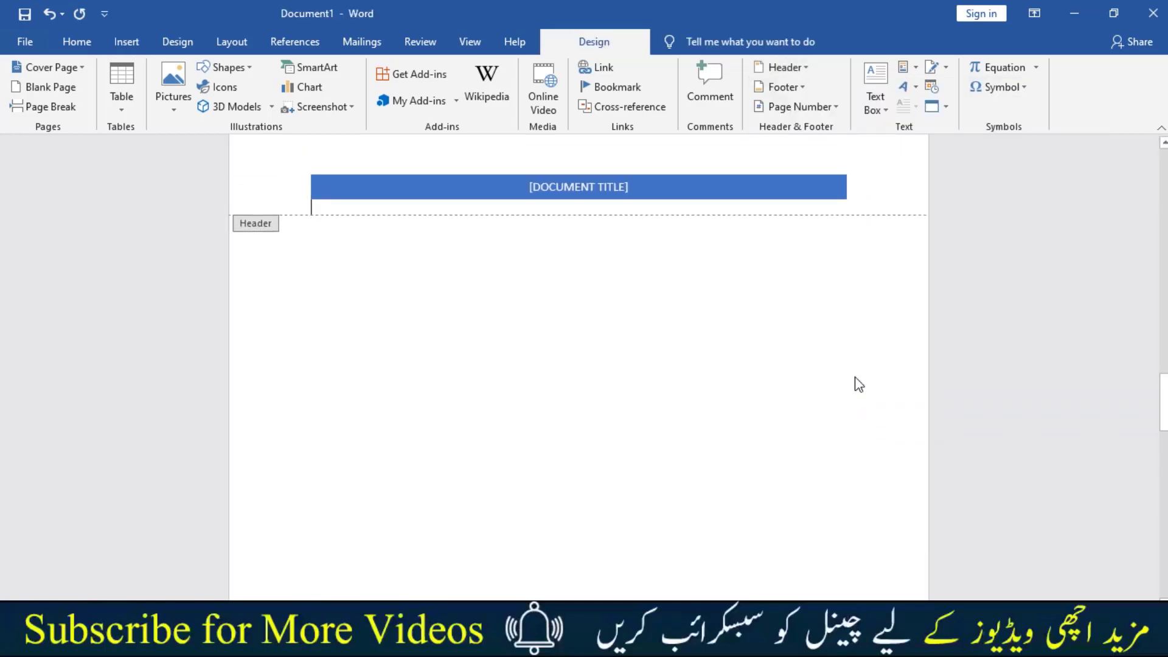
- Replace the header title placeholder with 'OUR ASSIGNMENT' and return to the body
left_click(616, 201)
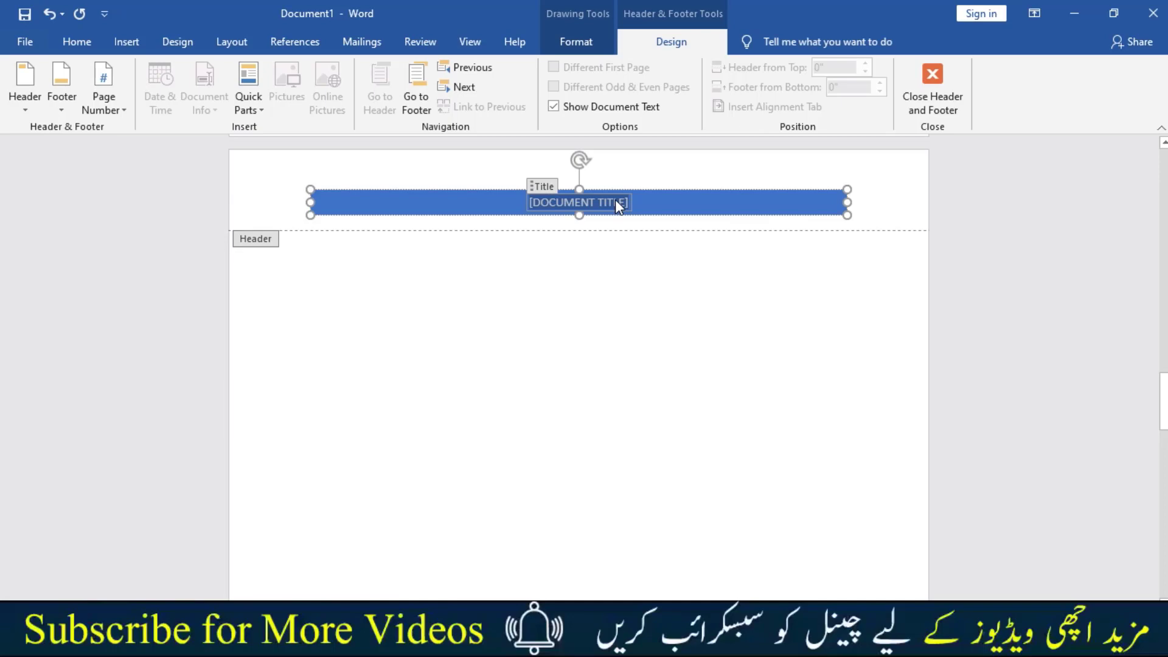
key("Delete")
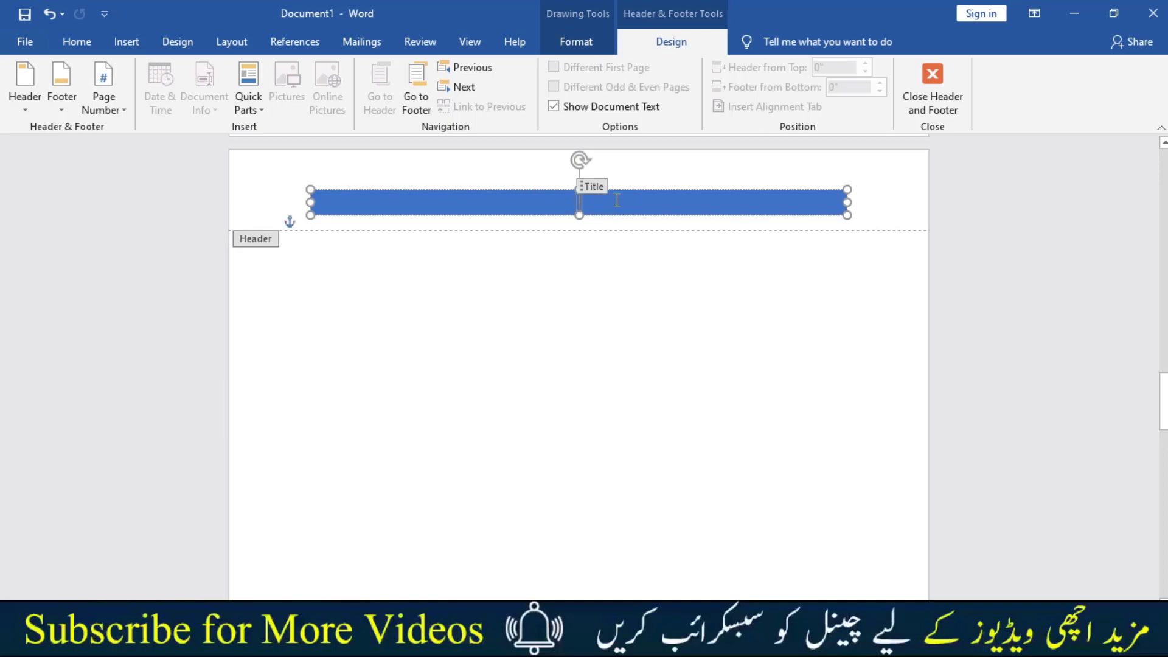
type("O")
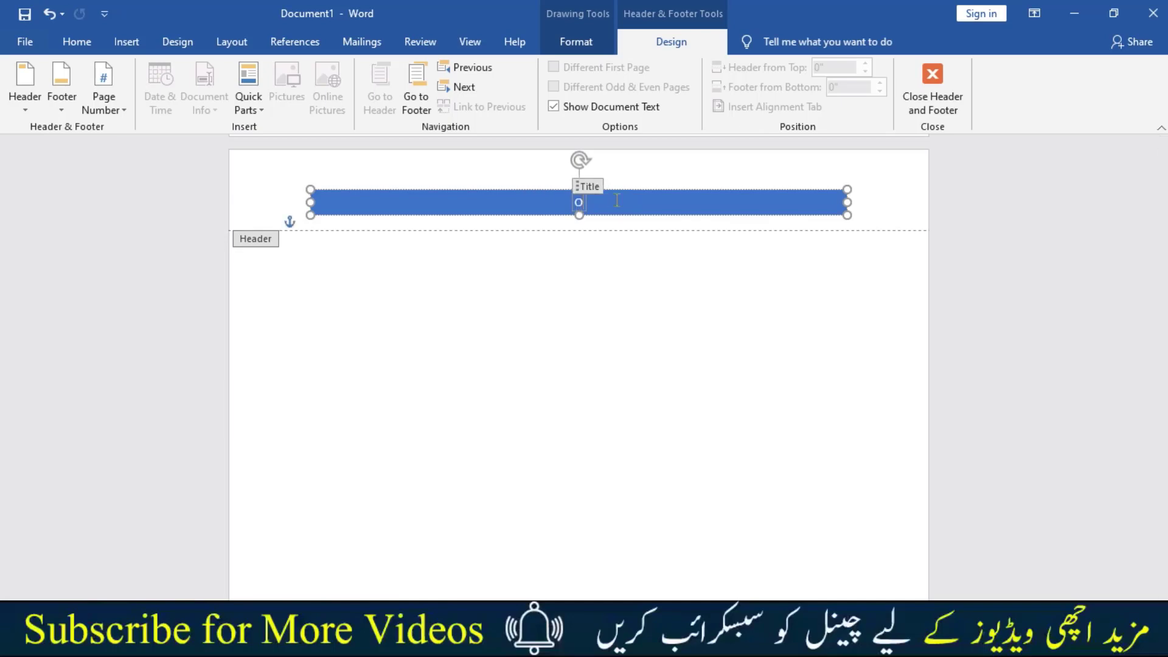
type("UR")
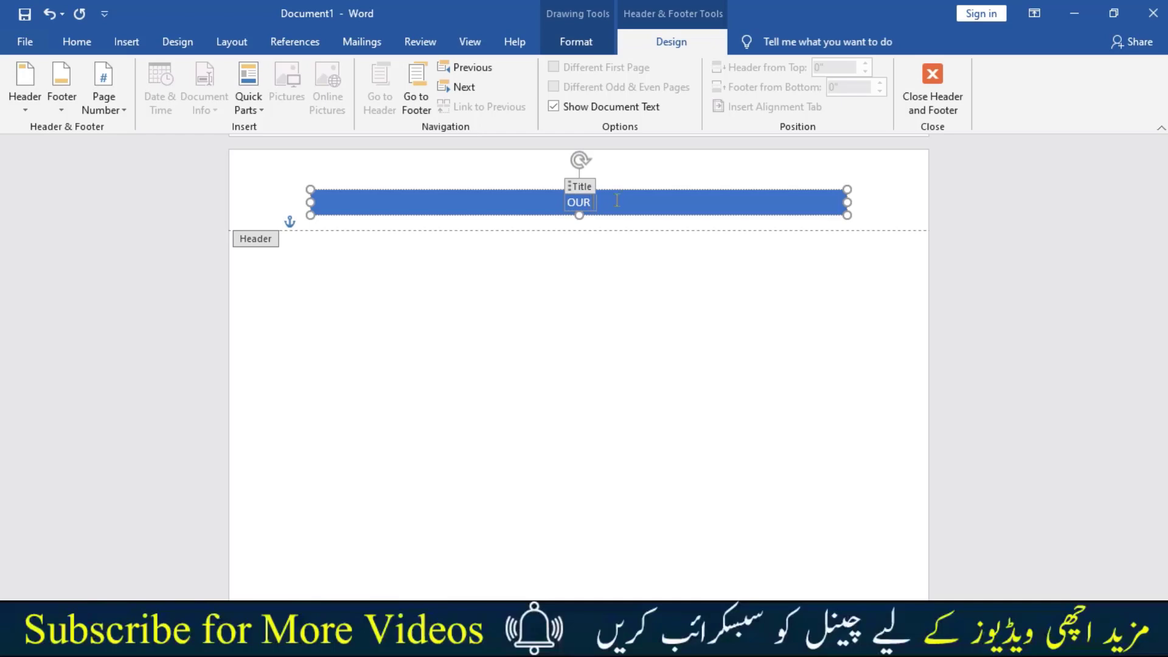
type(" ASSIG")
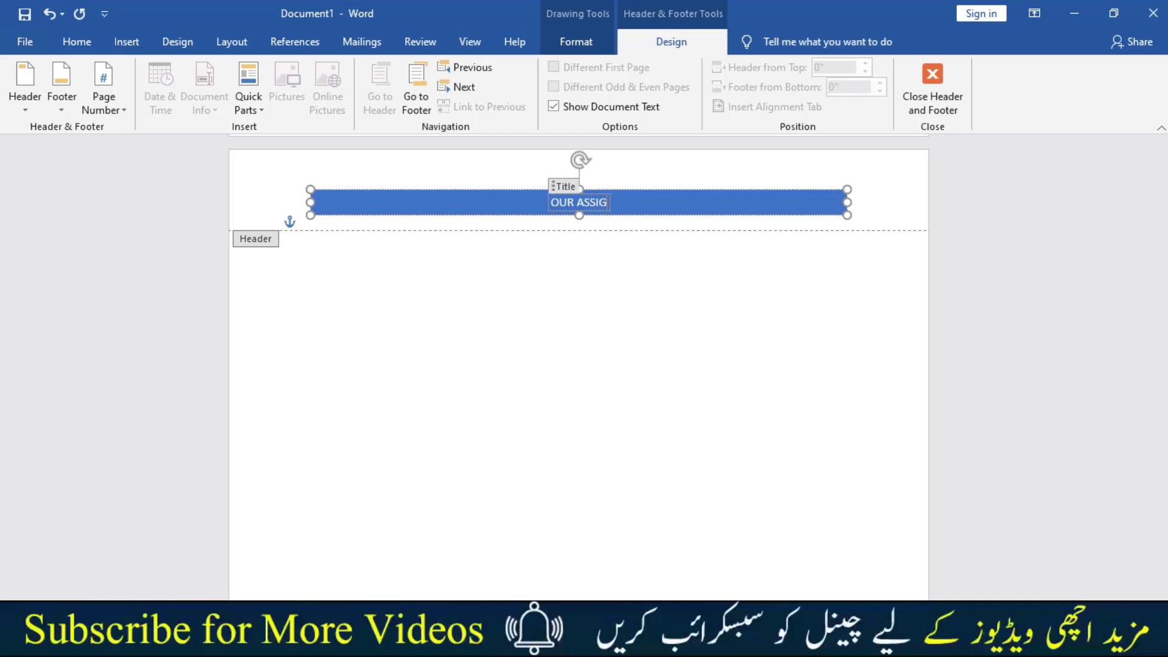
type("NM")
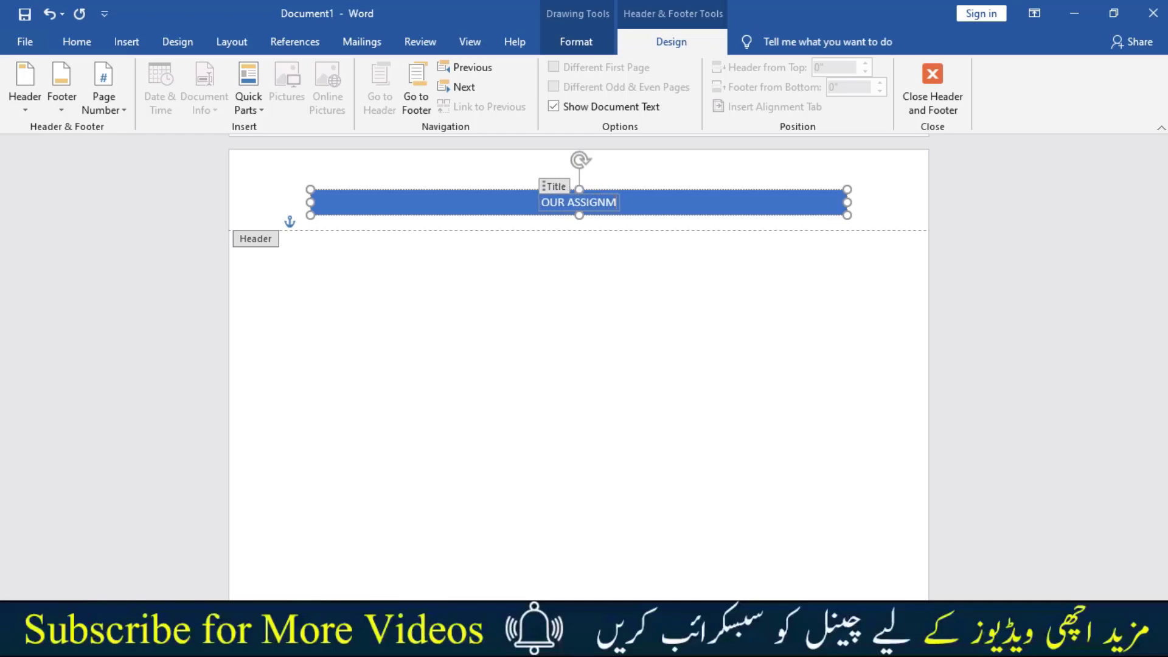
type("ENT")
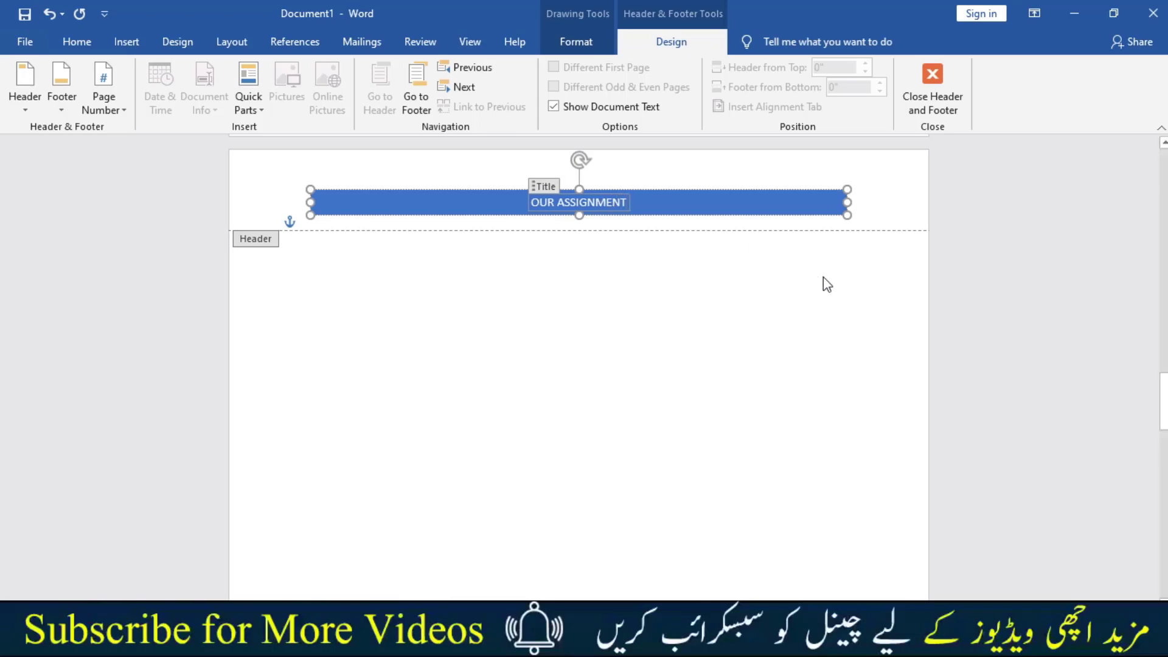
double_click(772, 302)
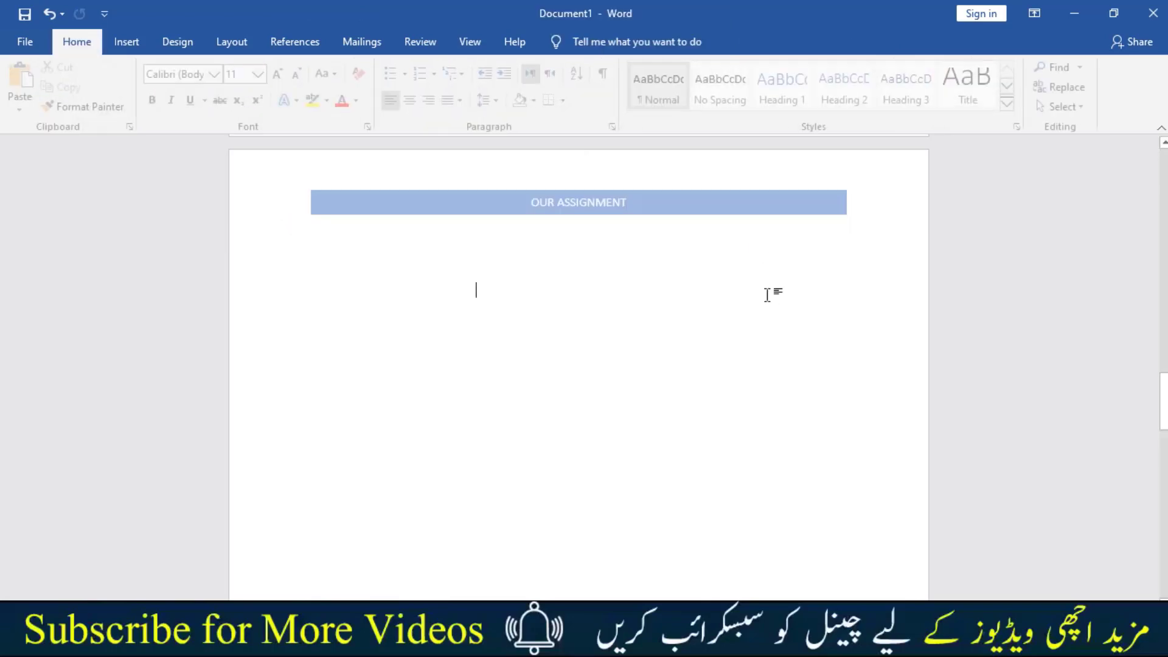
double_click(652, 208)
left_click(932, 86)
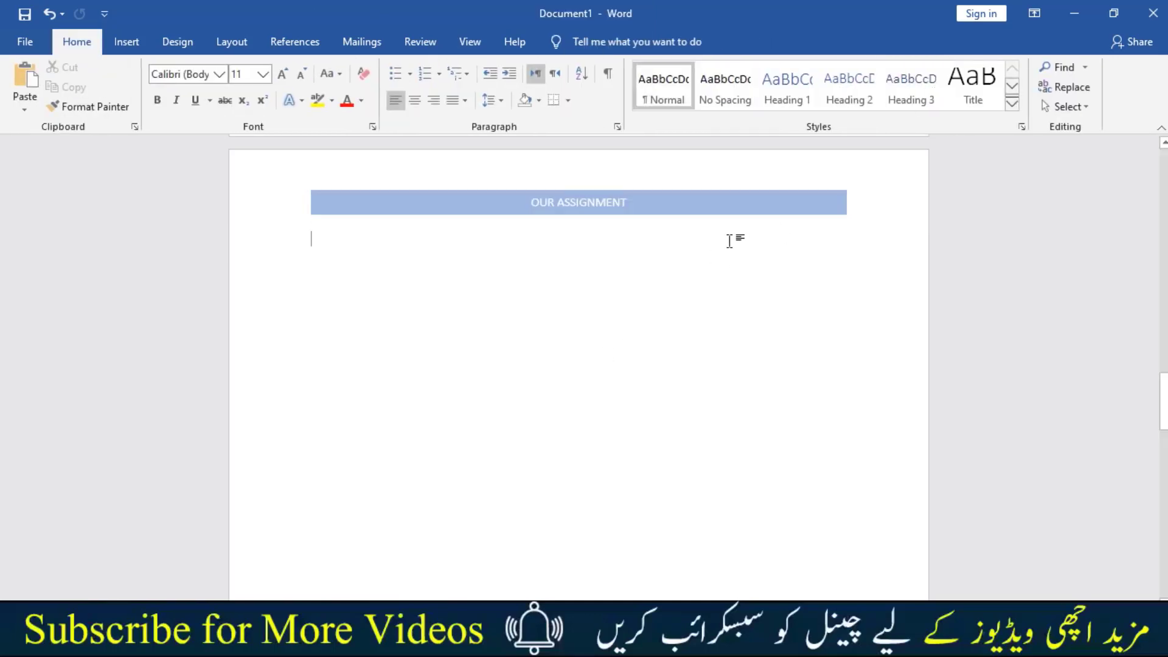
left_click(14, 47)
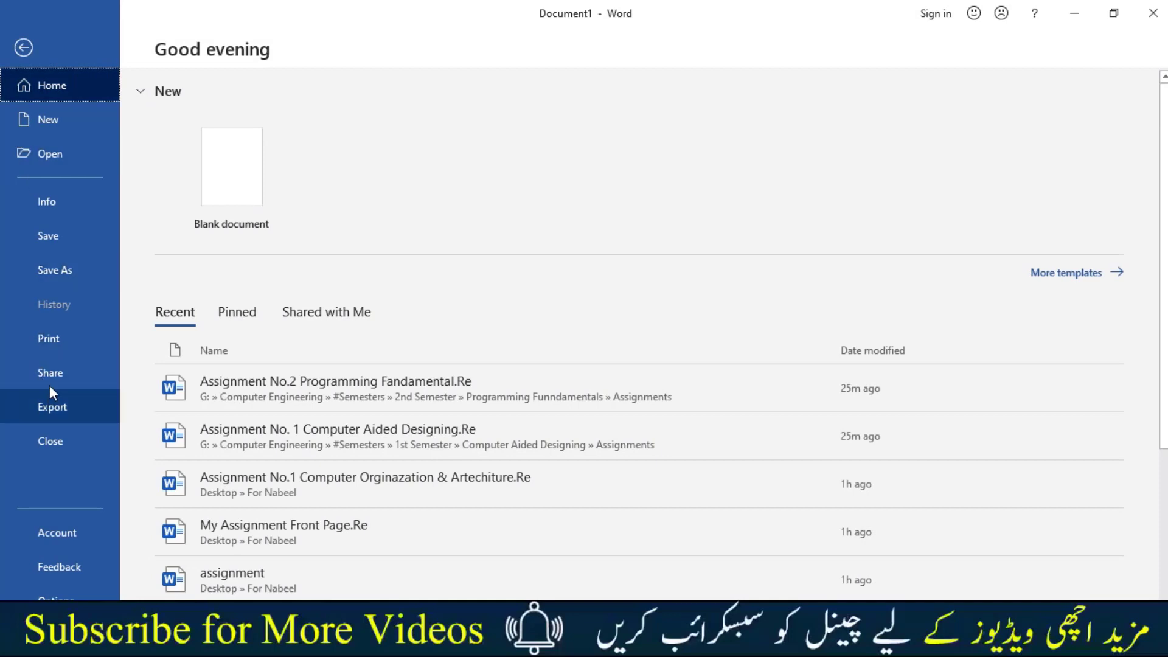
left_click(49, 346)
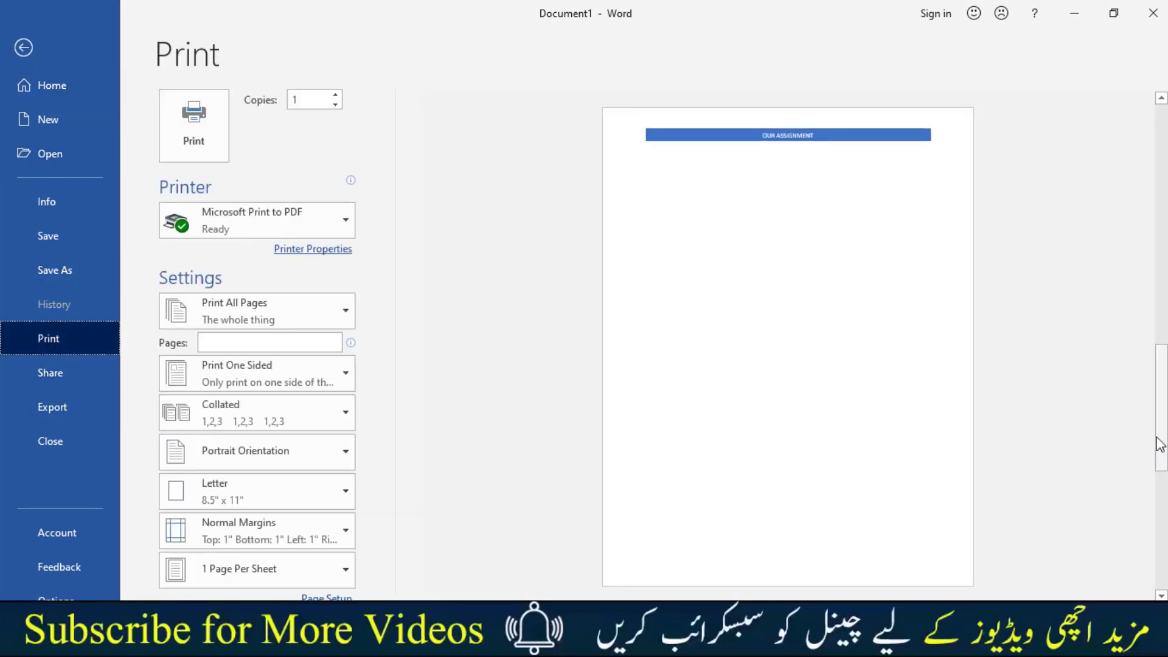
left_click_drag(1161, 443, 1161, 201)
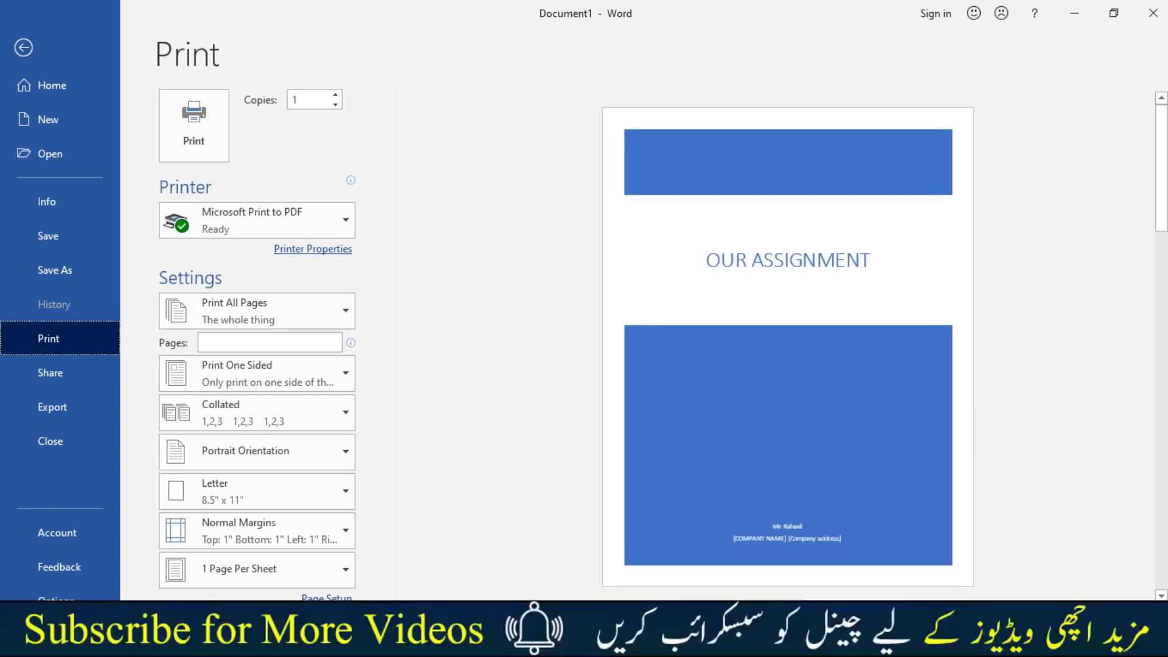
left_click_drag(1165, 158, 1166, 279)
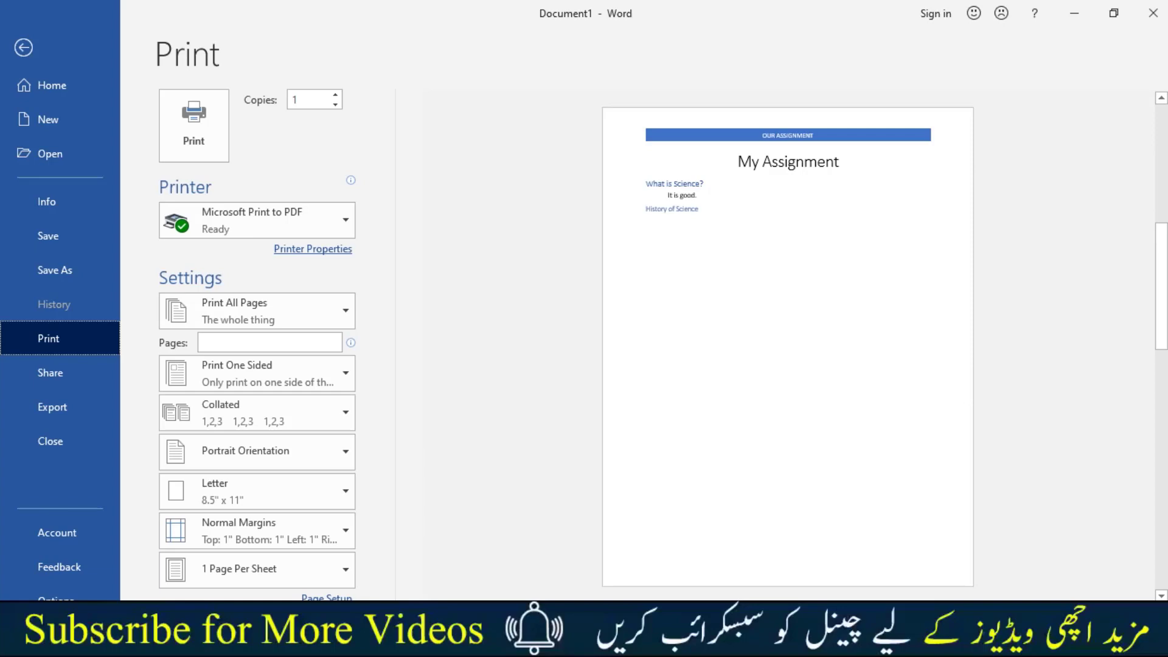
scroll(788, 347, "down", 2)
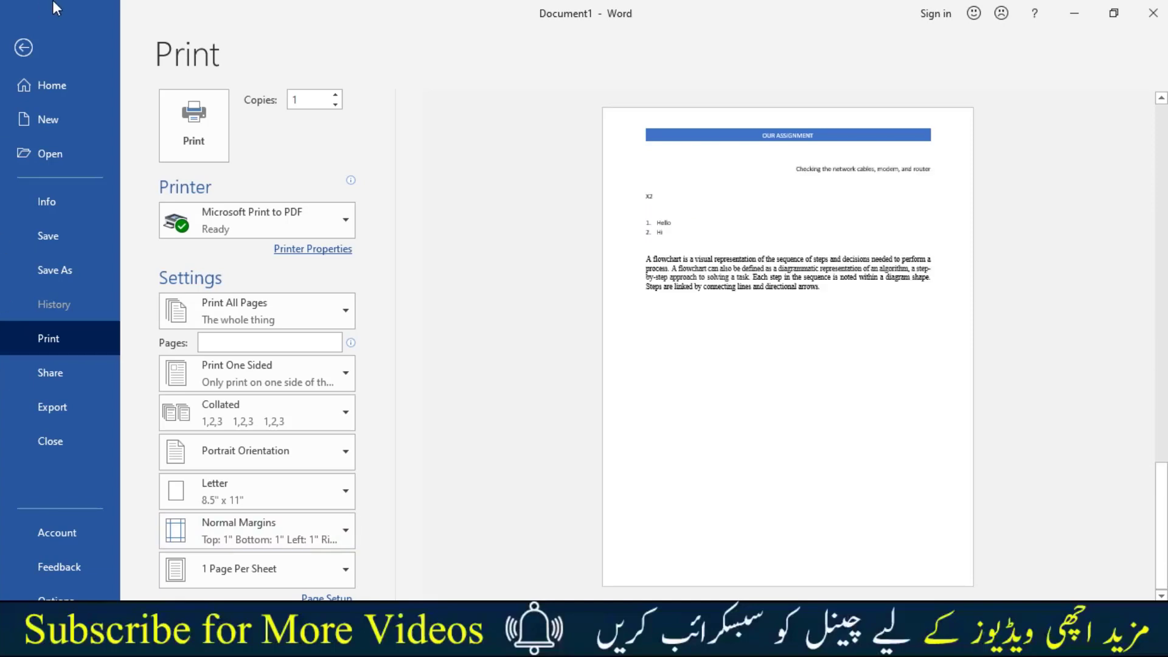
left_click(23, 48)
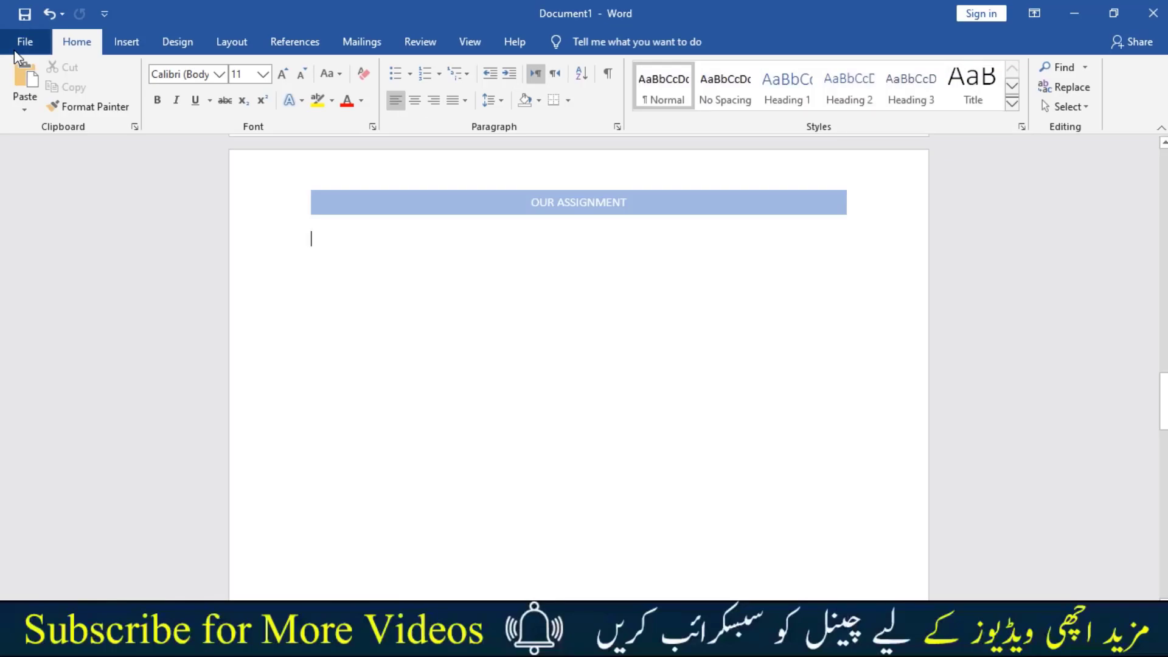
- Add the Integral footer with the author's name and page number, then close it
left_click(125, 42)
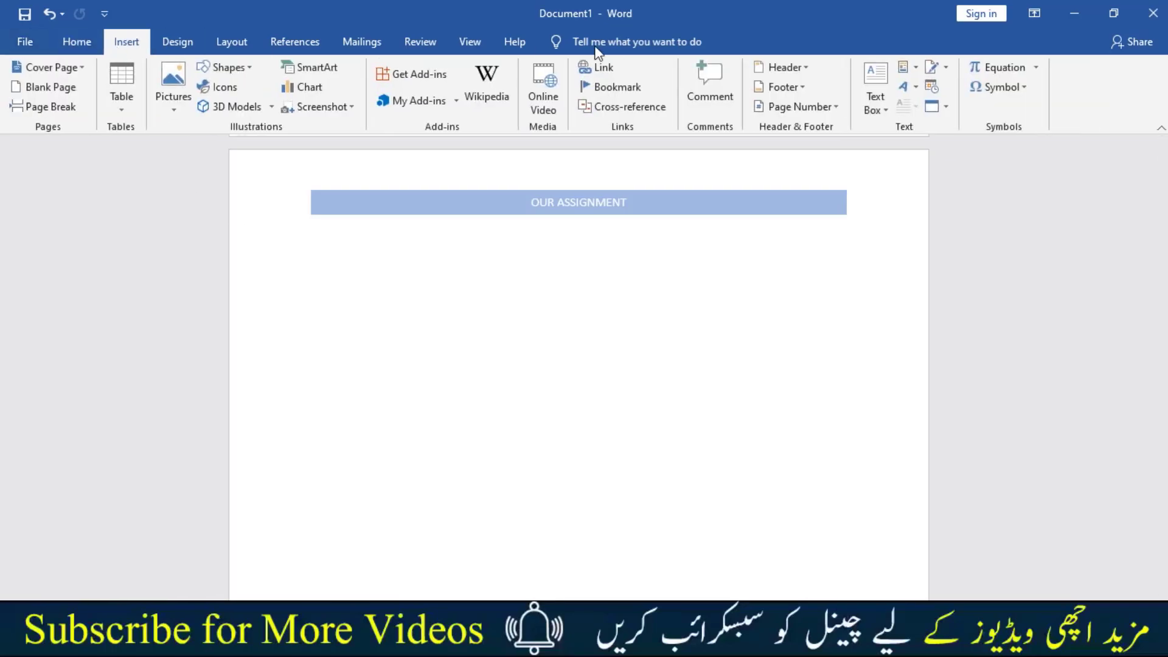
left_click(783, 86)
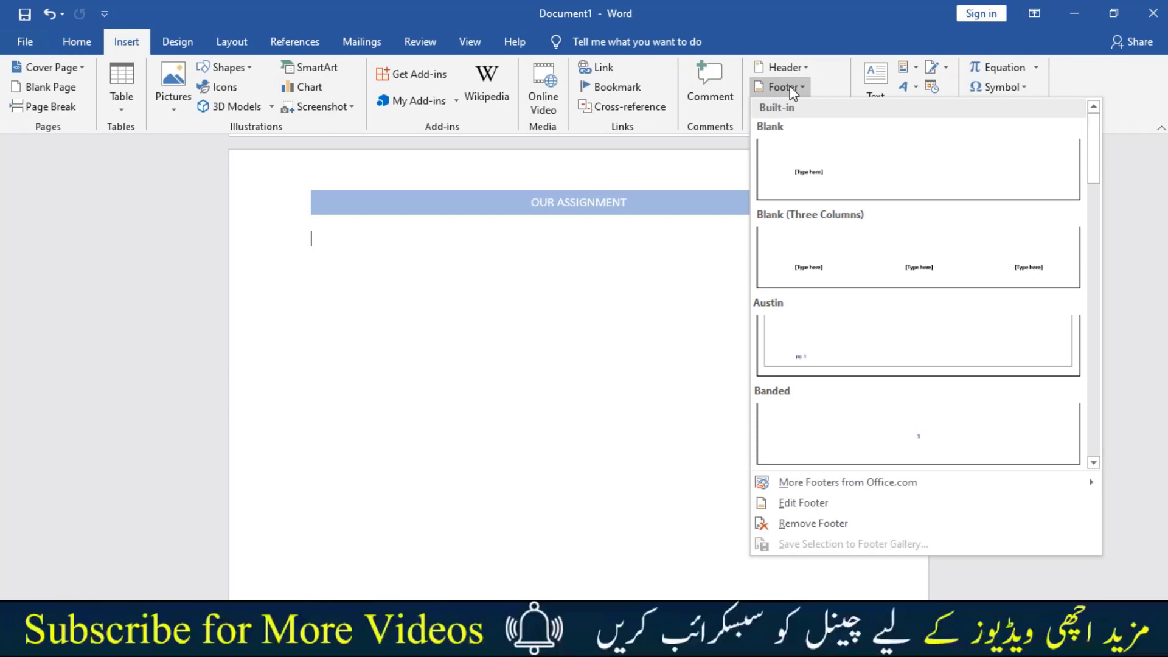
scroll(846, 339, "down", 3)
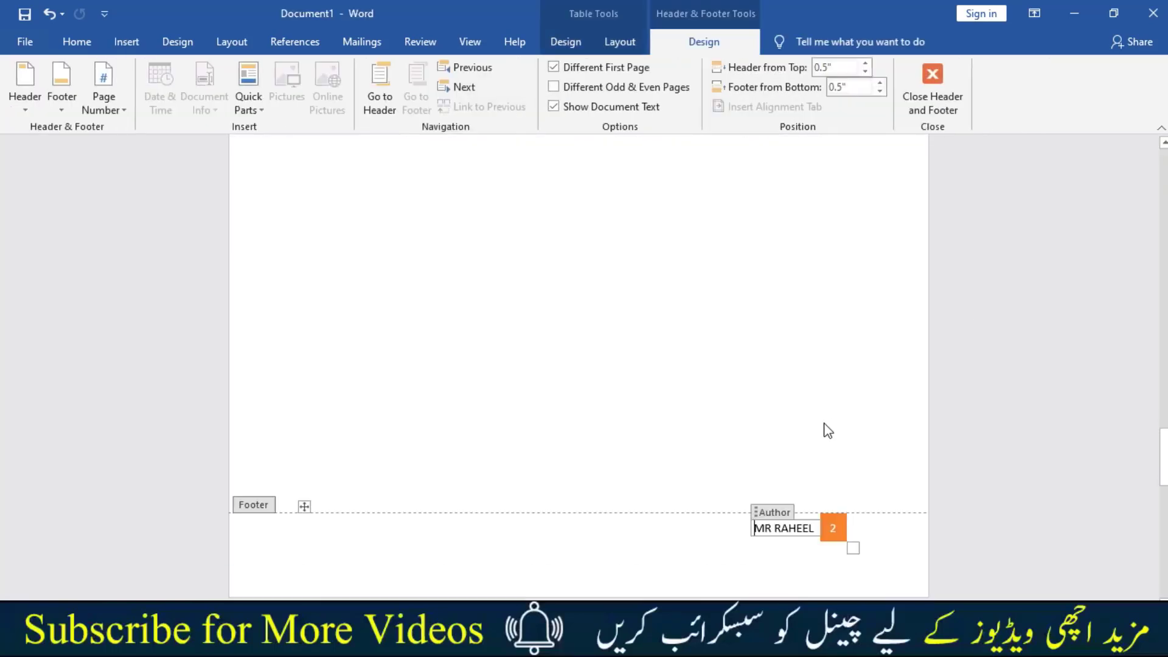
key("Home")
left_click(934, 85)
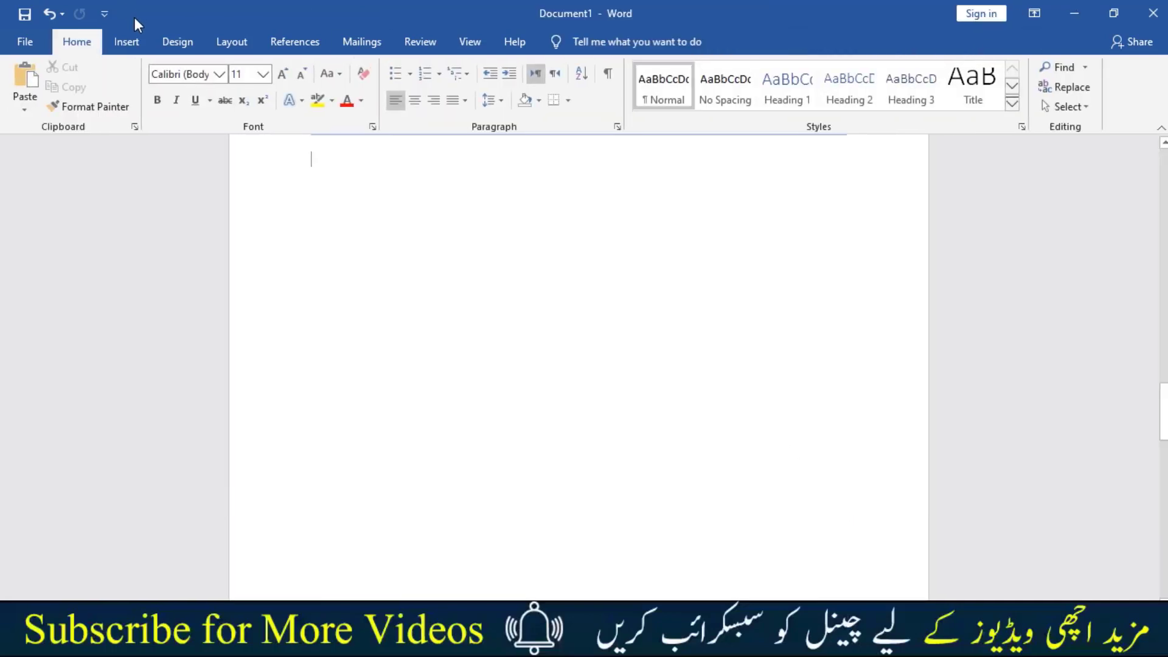
left_click(36, 41)
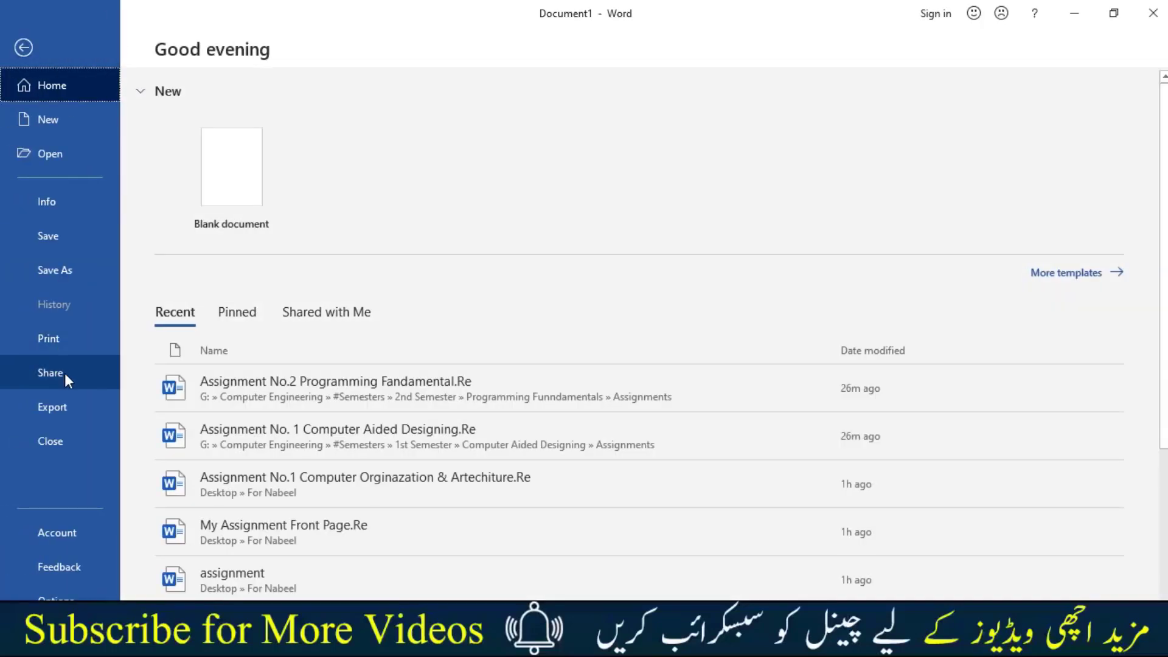
left_click(61, 339)
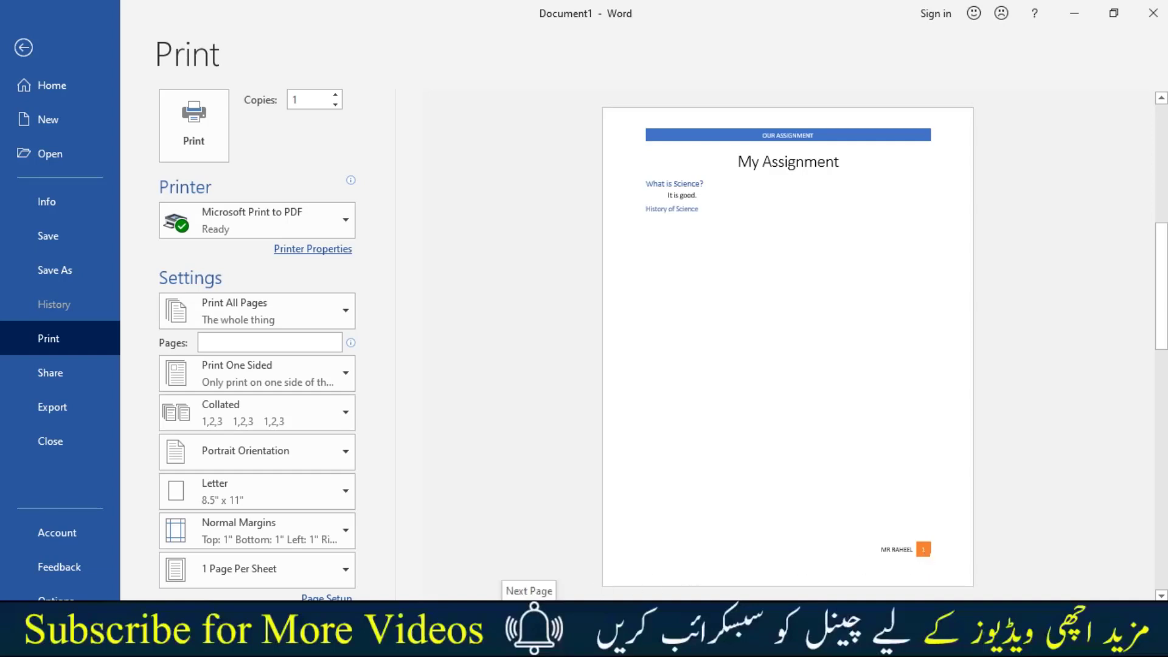
left_click(503, 610)
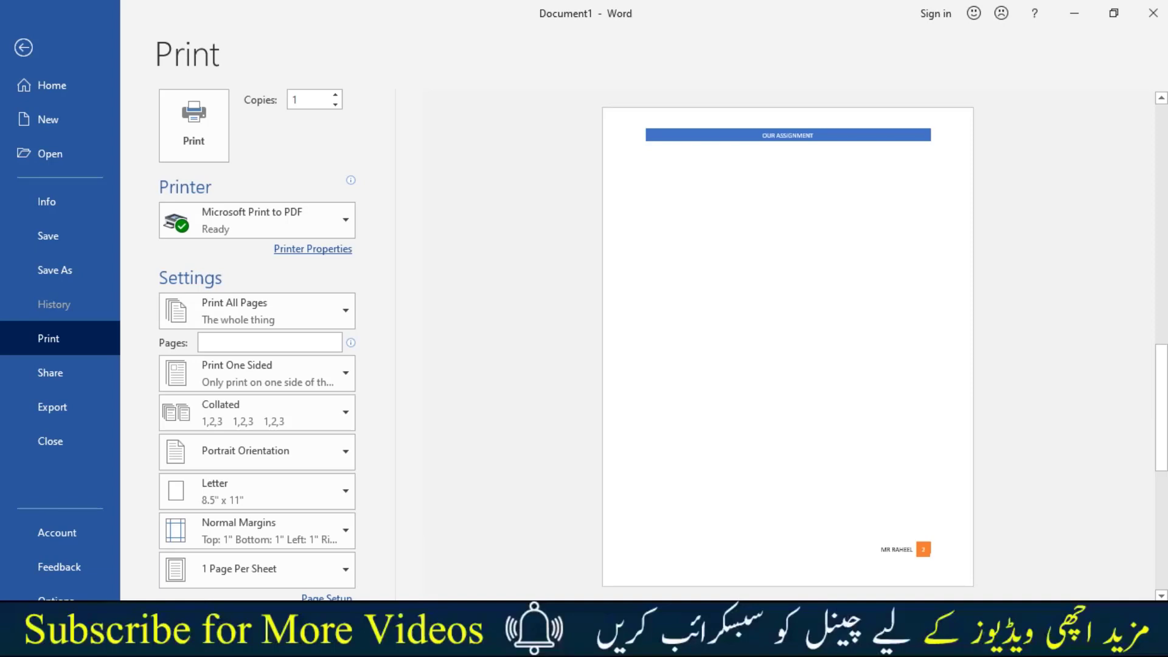
scroll(788, 347, "down", 1)
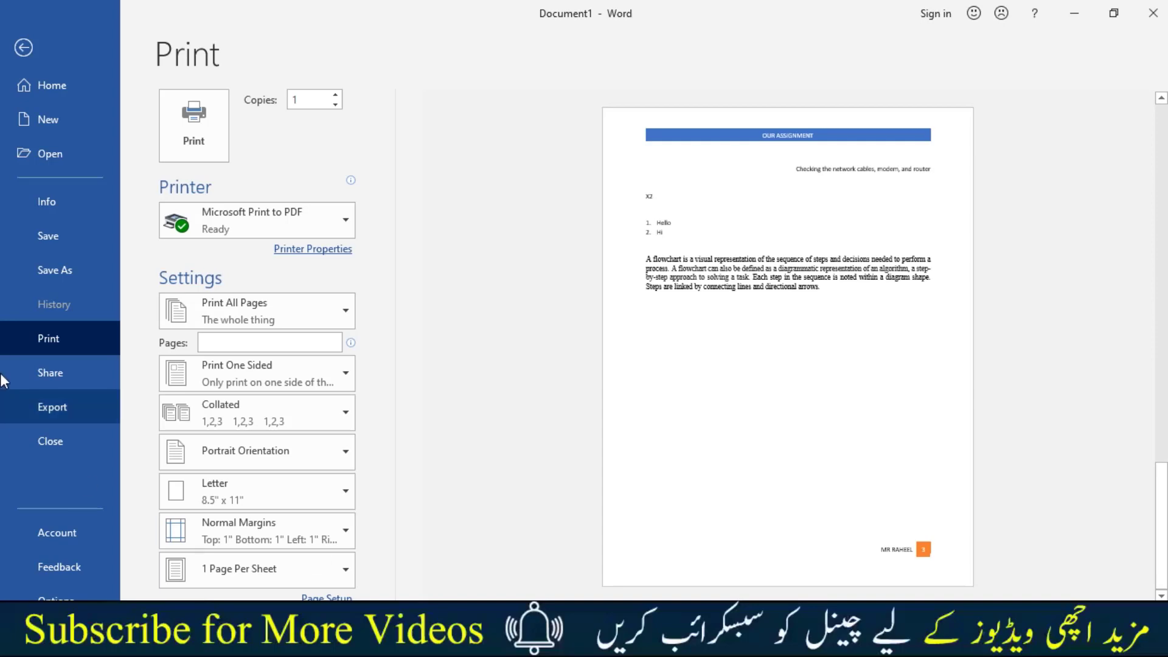
- Leave print preview, glance at the WordArt styles, and open the built-in Equation list
left_click(17, 51)
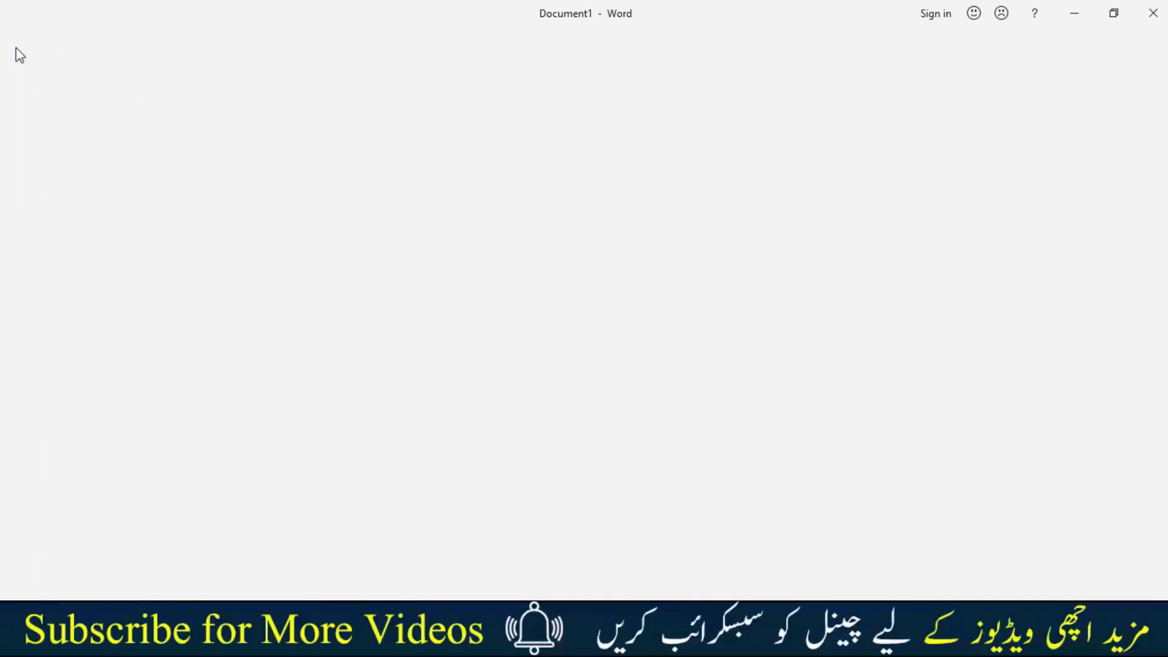
scroll(425, 437, "up", 2)
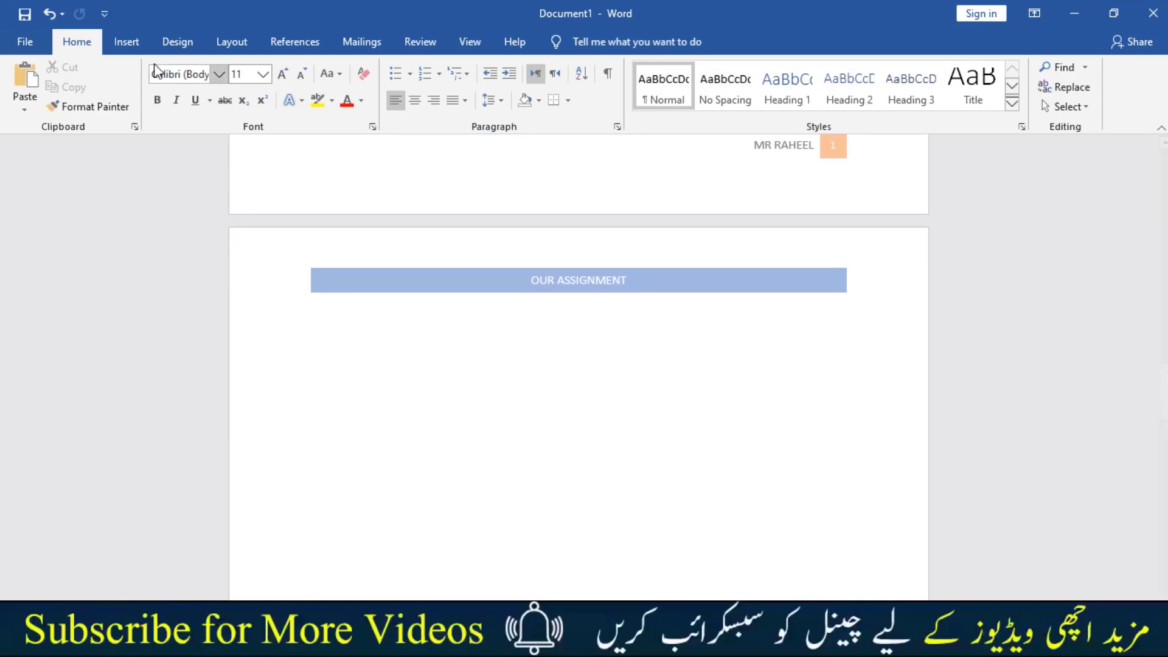
left_click(128, 42)
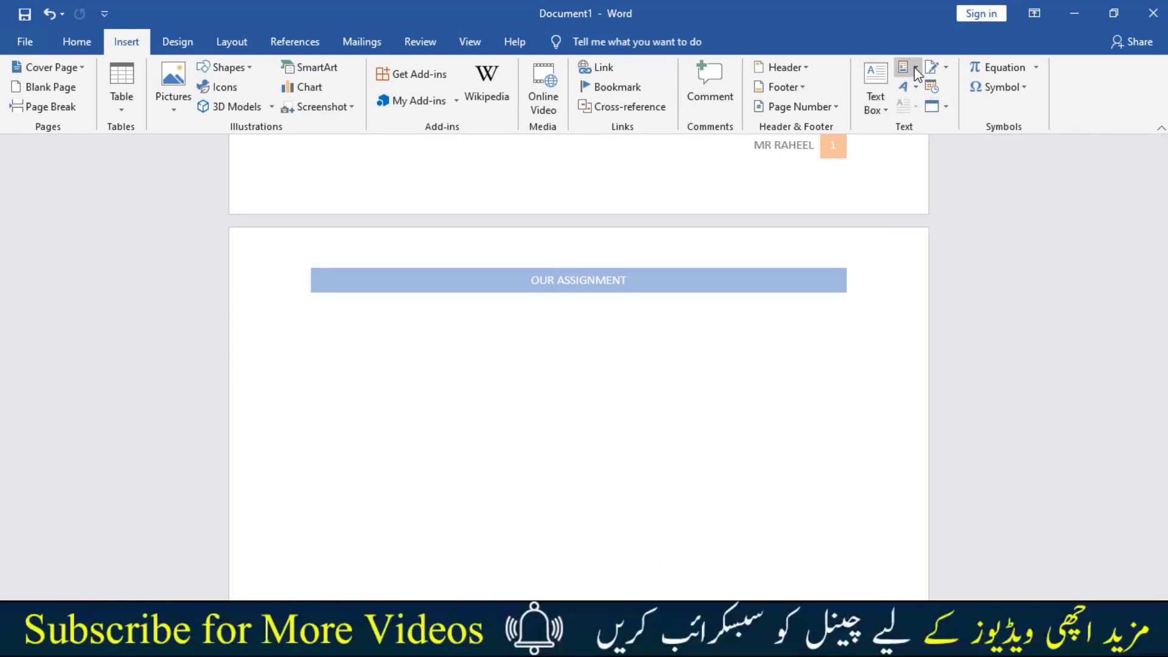
left_click(913, 89)
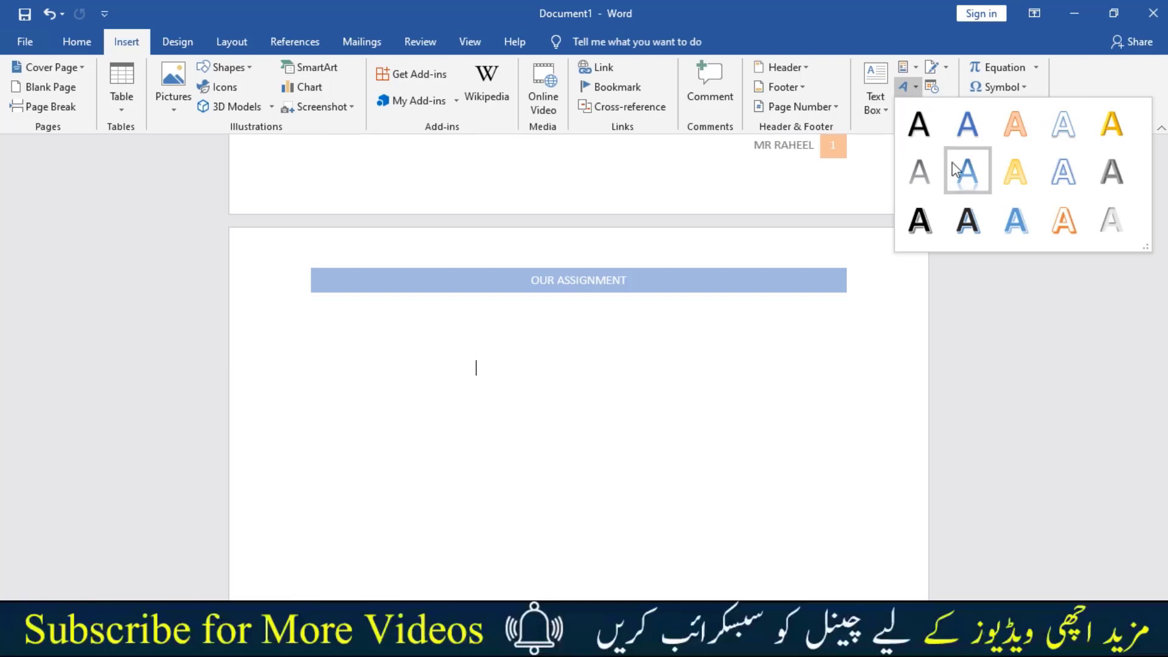
left_click(919, 86)
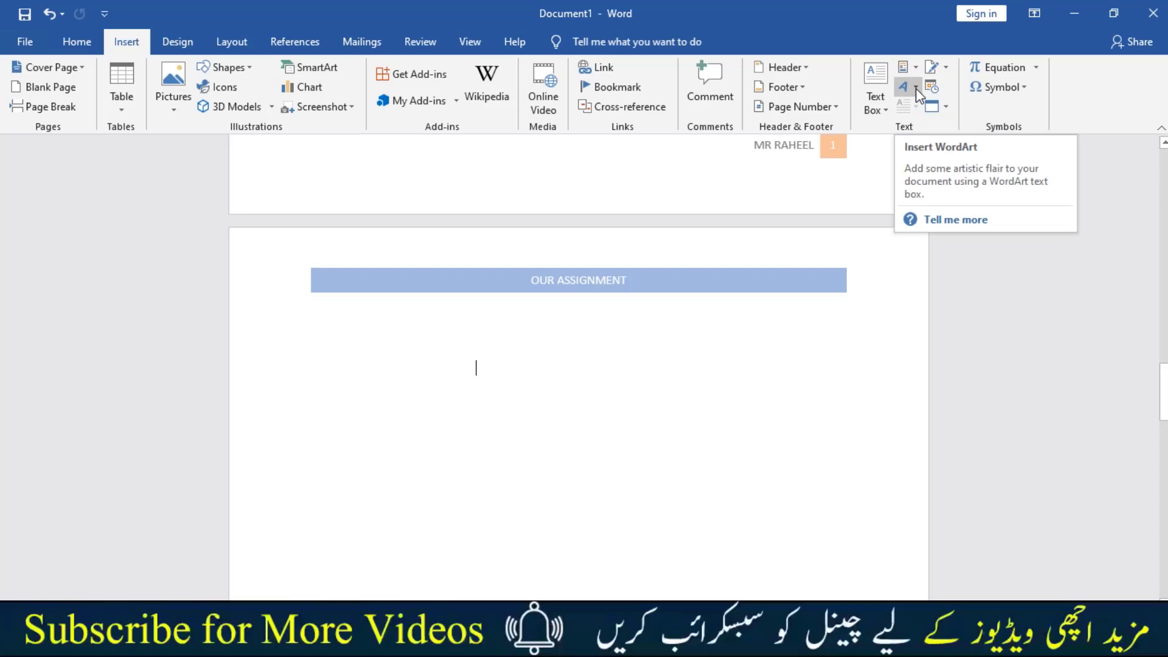
left_click(1037, 69)
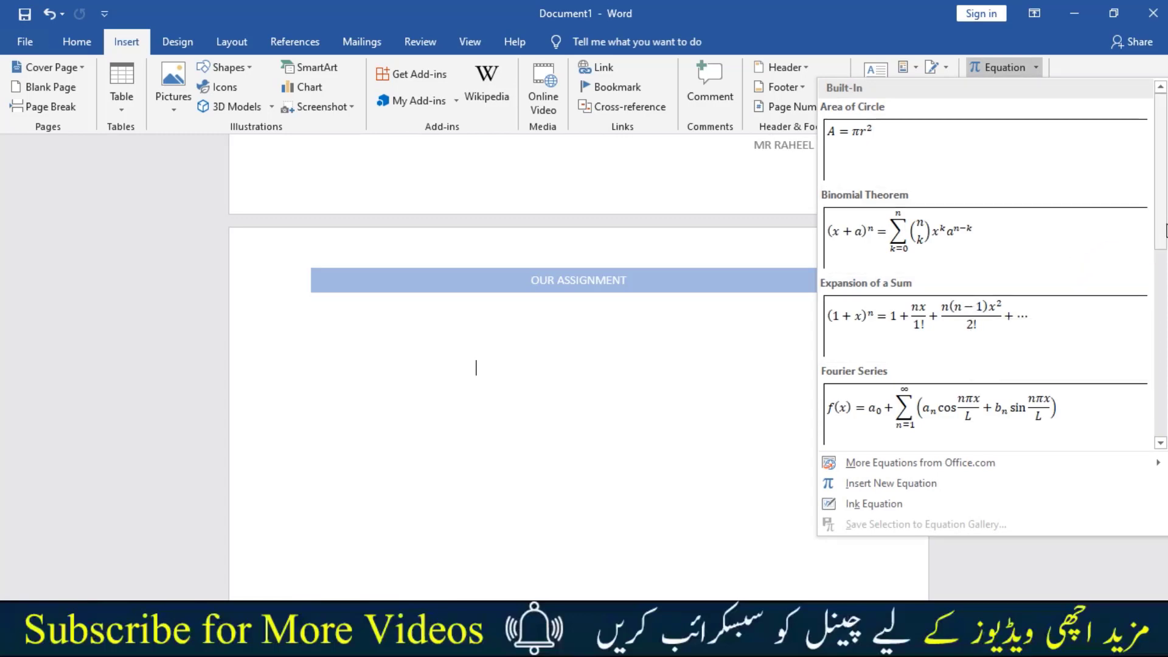
- Insert the Quadratic Formula equation and click into its 2a denominator
left_click_drag(1165, 231, 1158, 379)
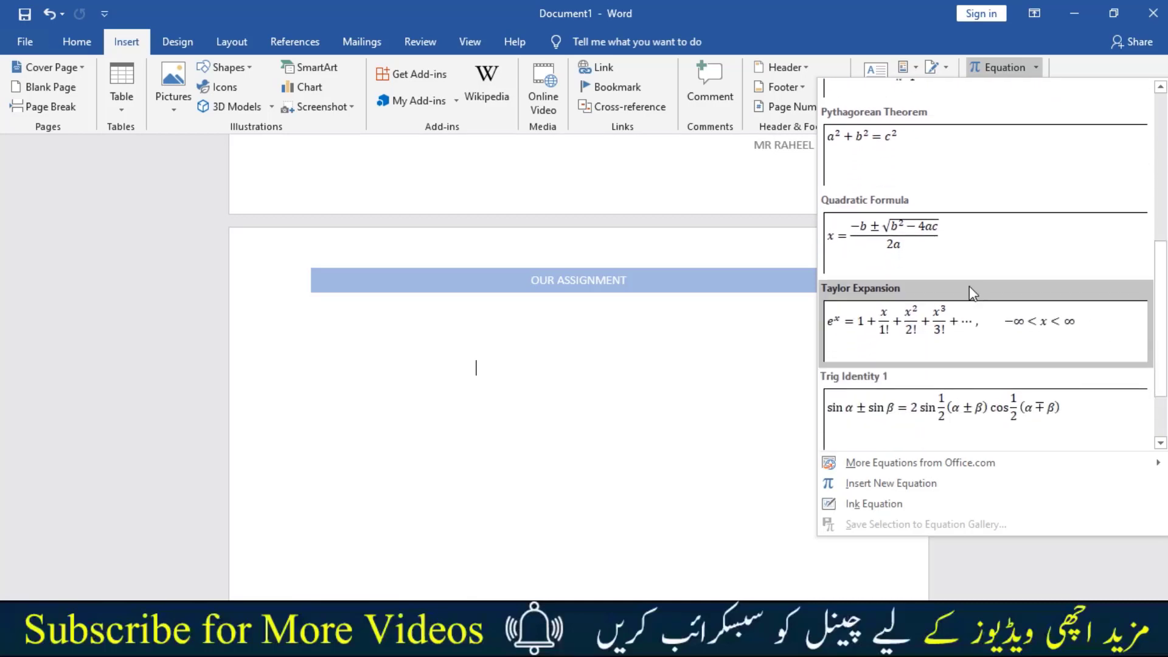
left_click(907, 249)
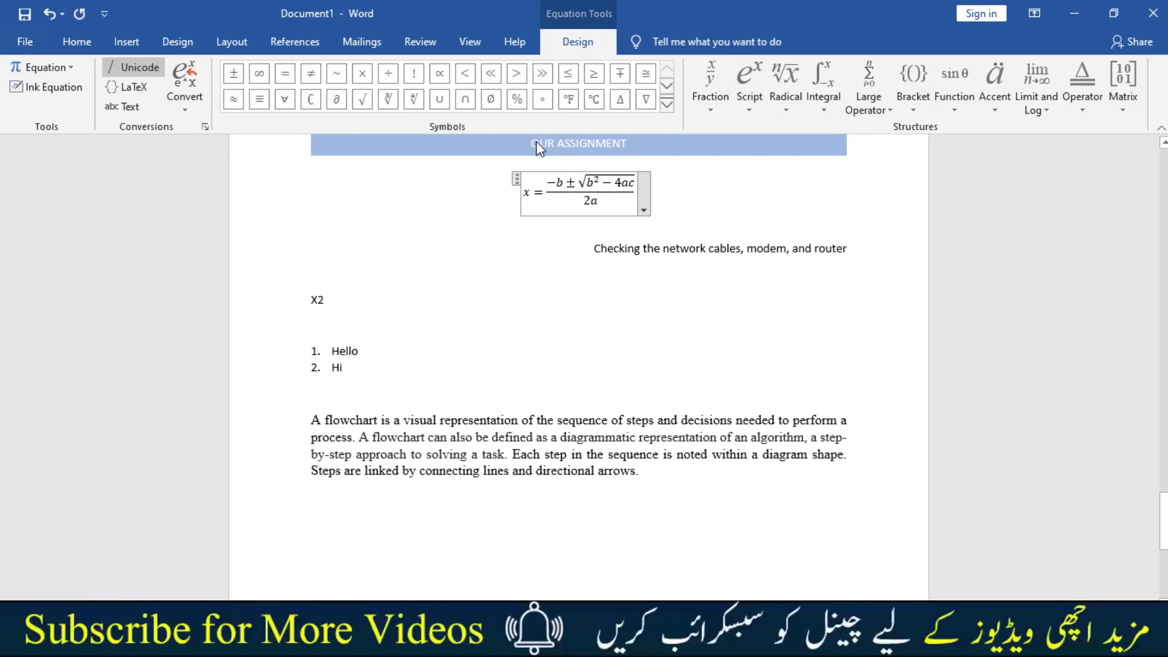
left_click(611, 202)
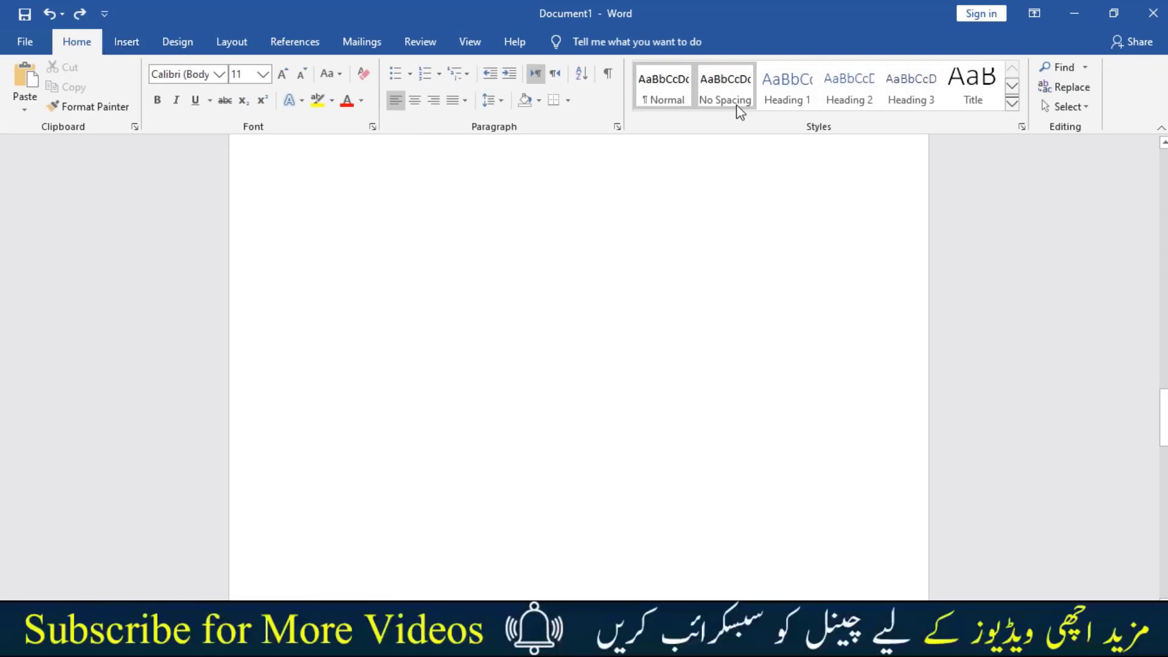
- Insert the Greek capital Delta (Δ) from More Symbols' Greek and Coptic set
left_click(135, 44)
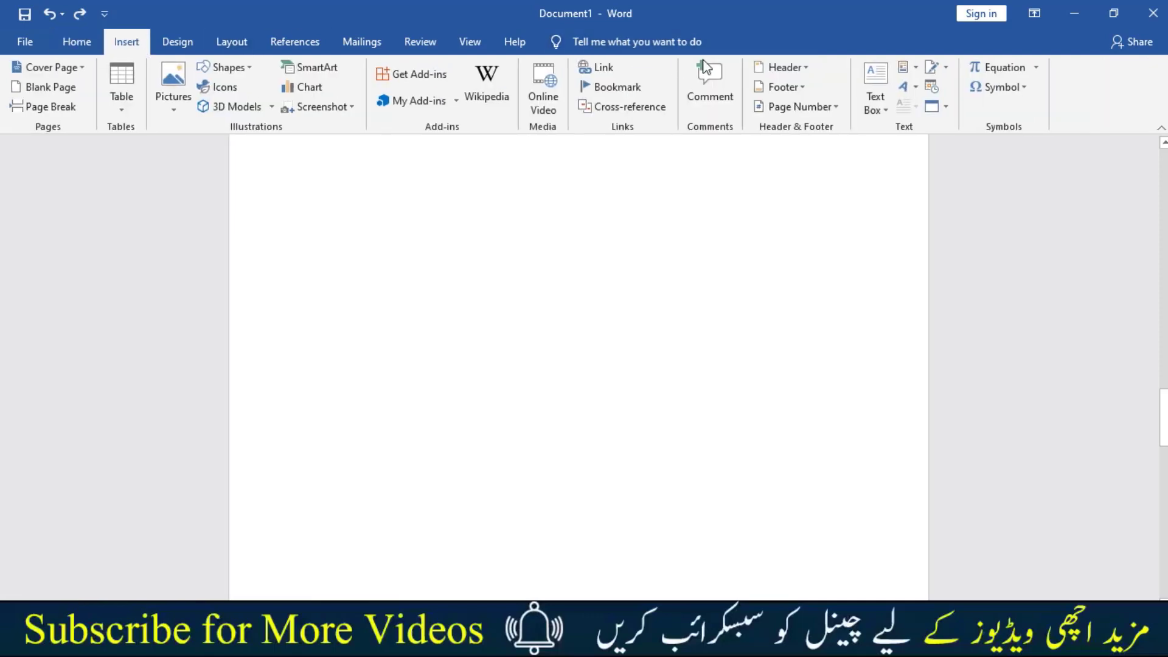
left_click(1028, 87)
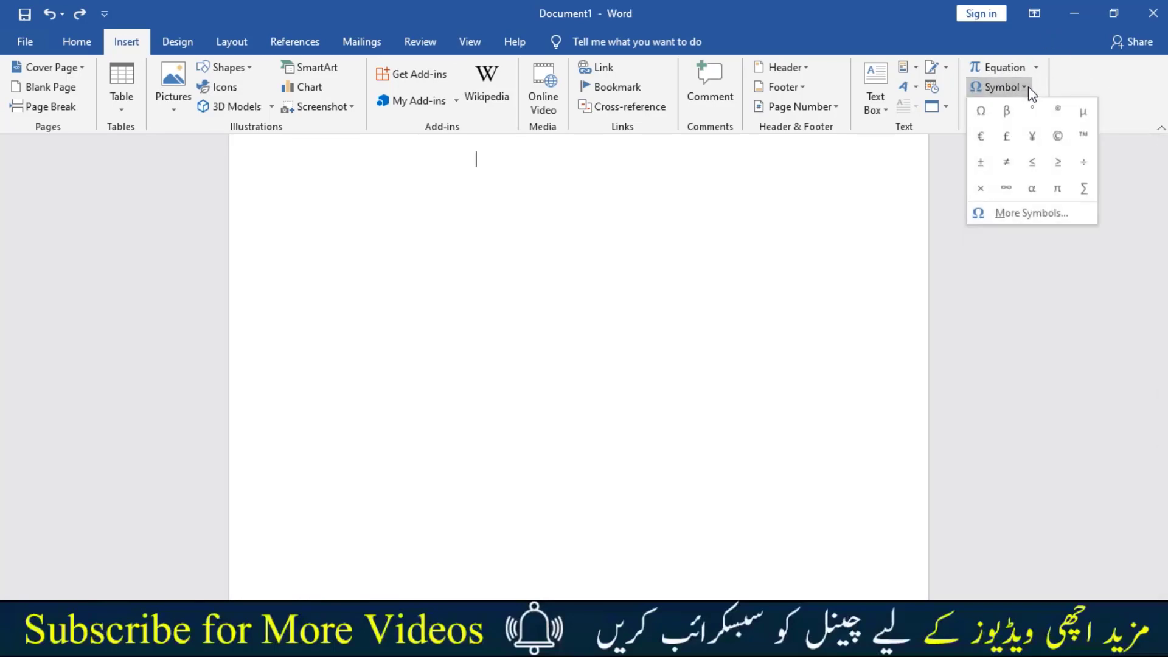
left_click(1061, 213)
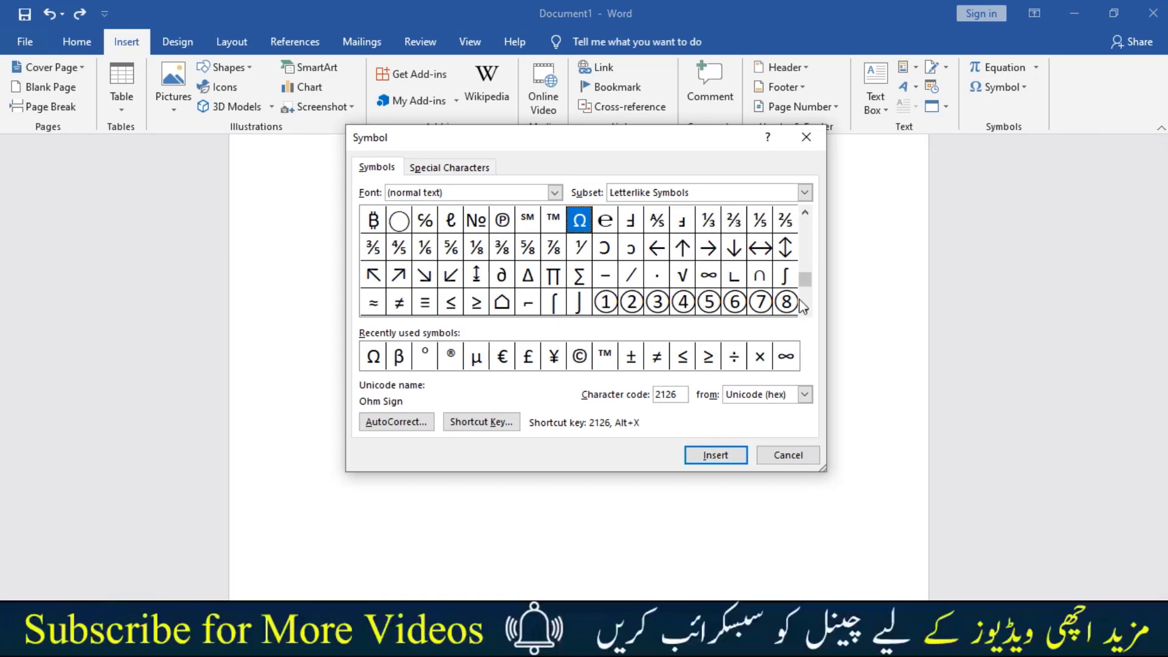
left_click_drag(805, 287, 803, 241)
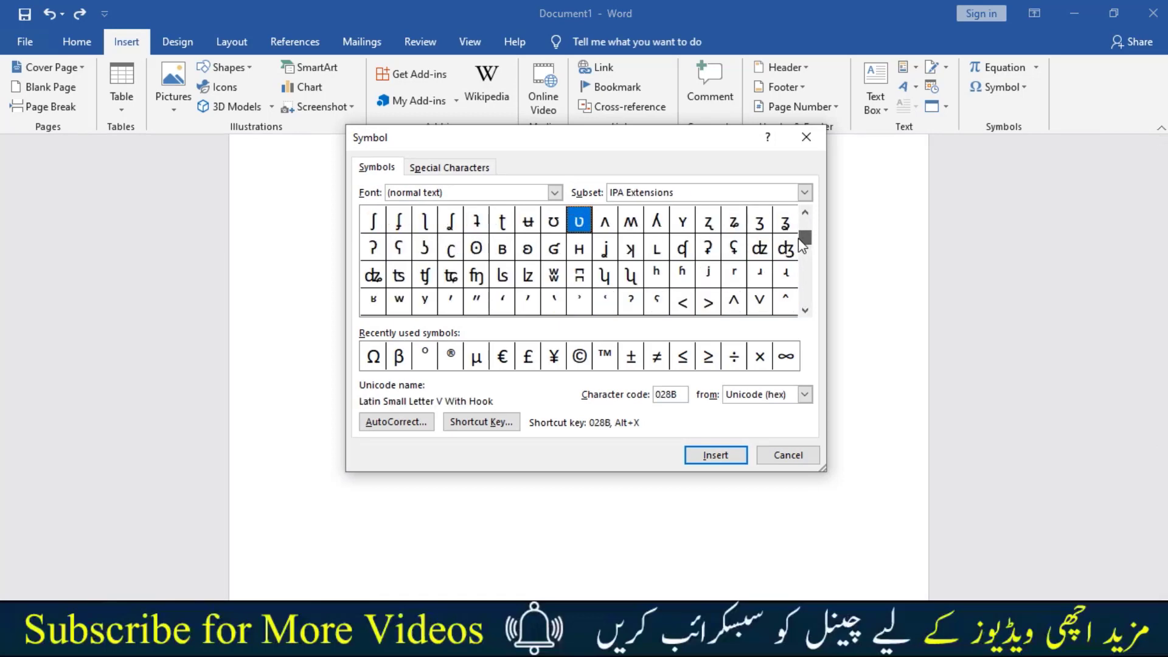
left_click(806, 311)
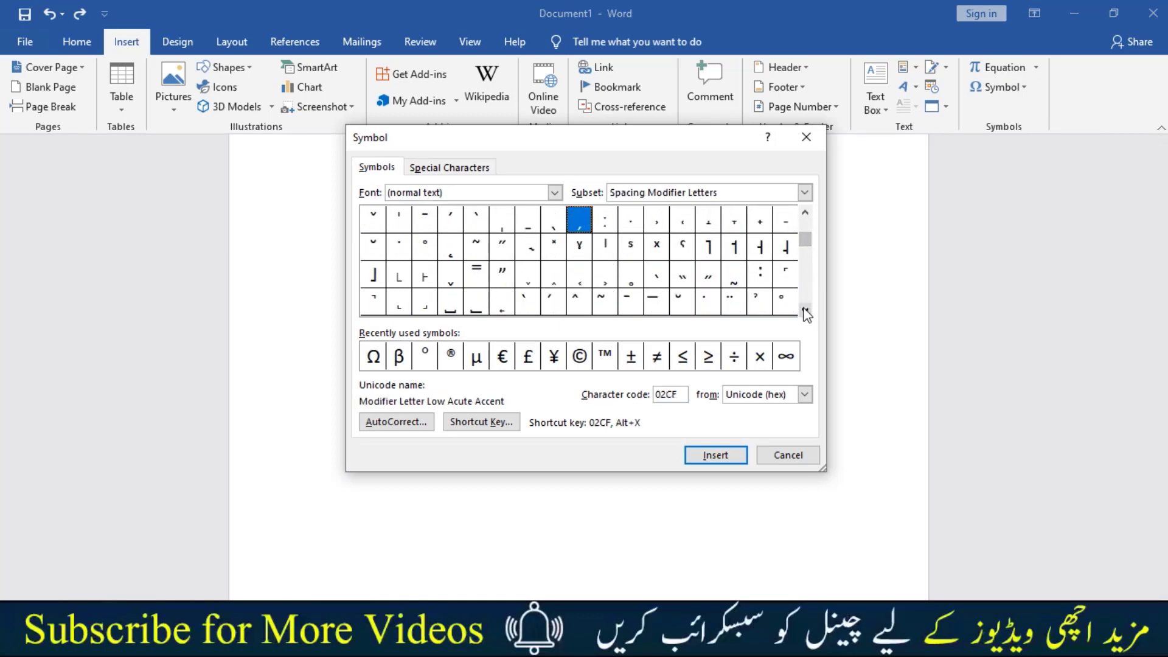
left_click(805, 313)
left_click(805, 312)
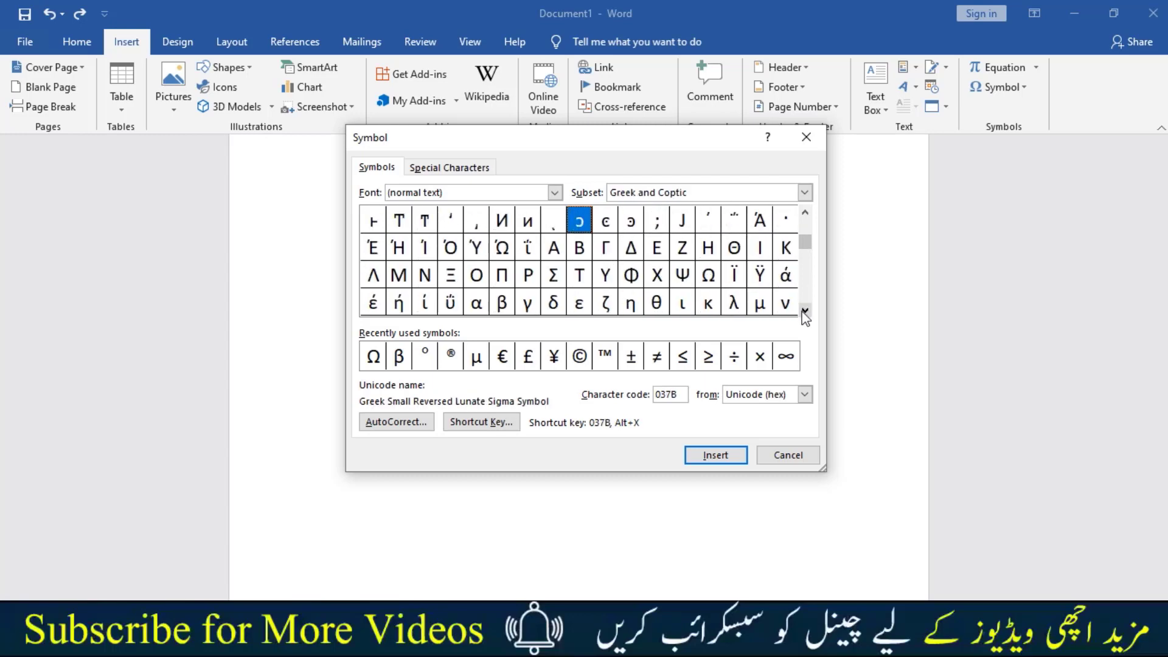
left_click(630, 254)
left_click(699, 458)
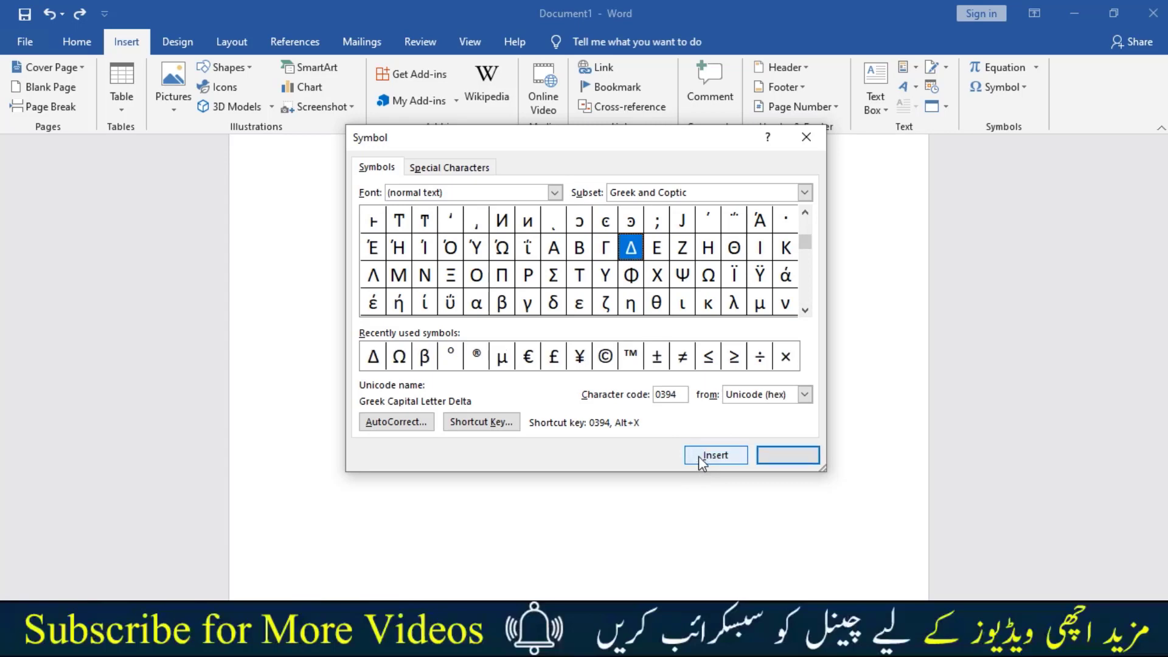
left_click(783, 456)
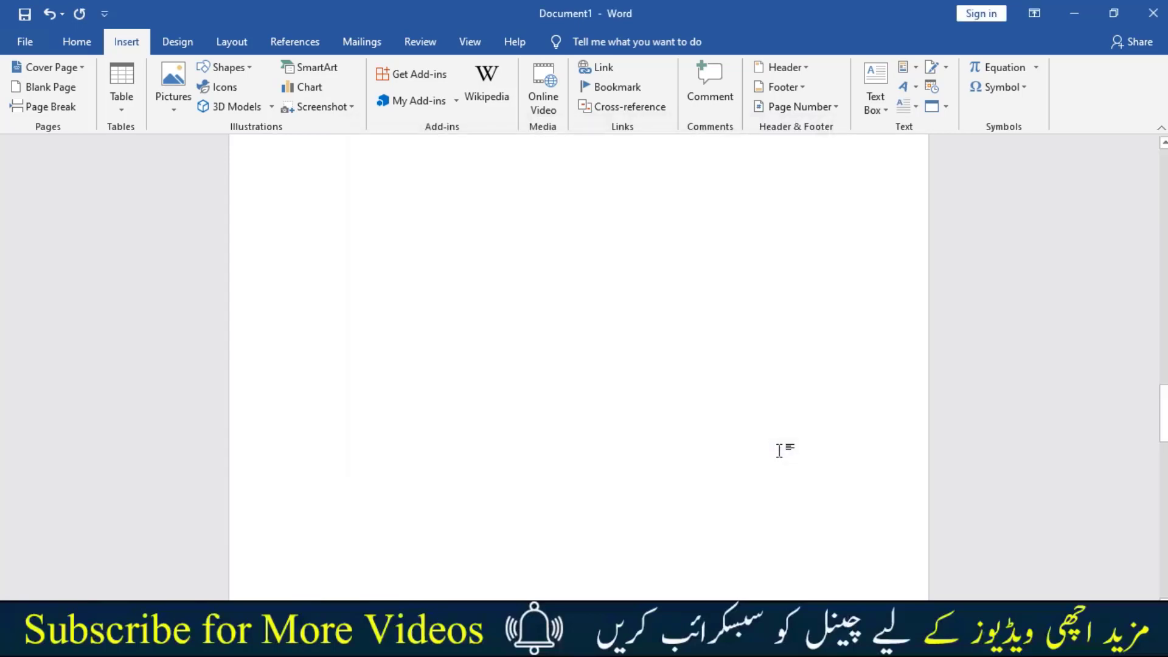
- Place the caret below the OUR ASSIGNMENT header
scroll(779, 450, "up", 5)
scroll(640, 450, "down", 3)
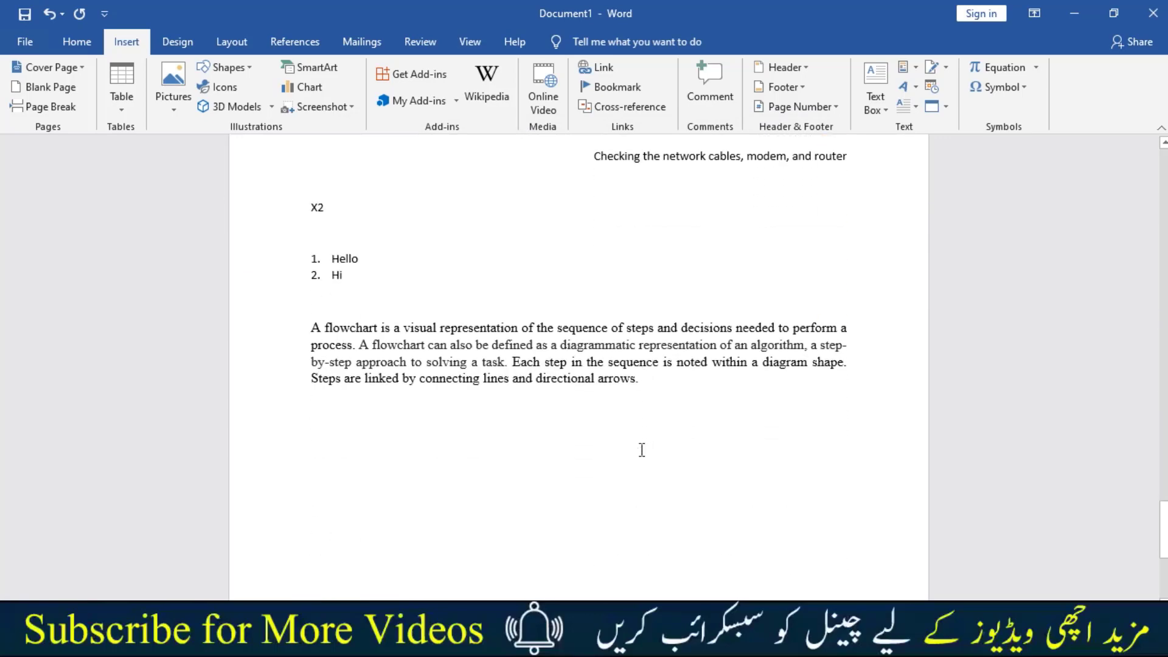
scroll(641, 453, "down", 5)
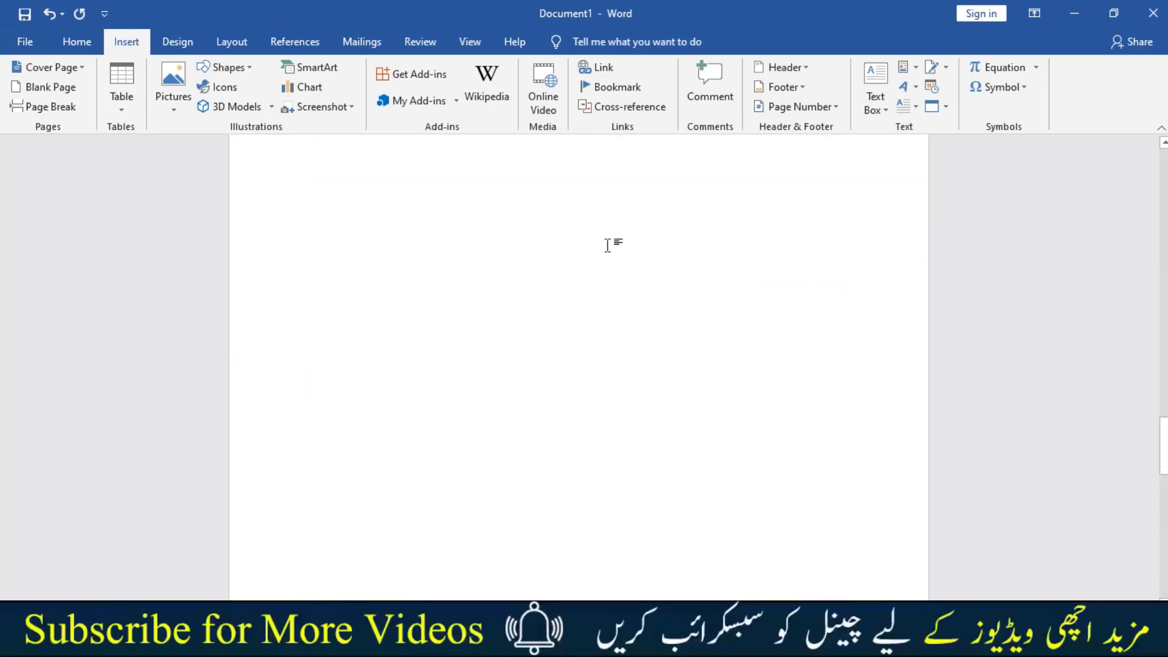
scroll(577, 261, "up", 3)
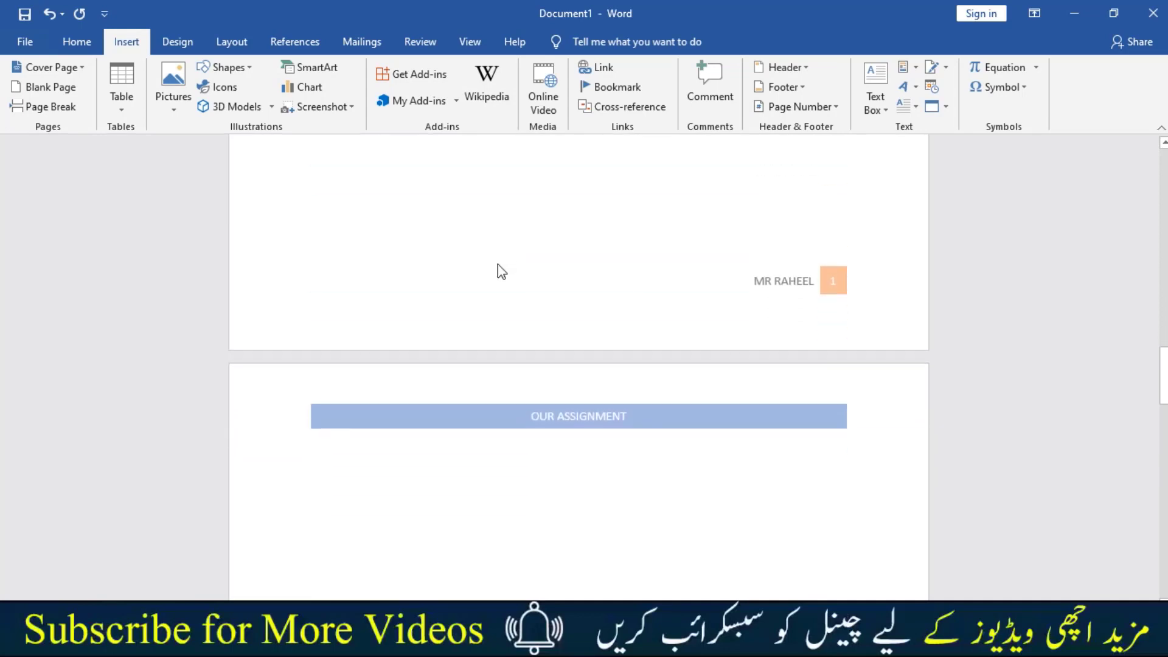
left_click(361, 433)
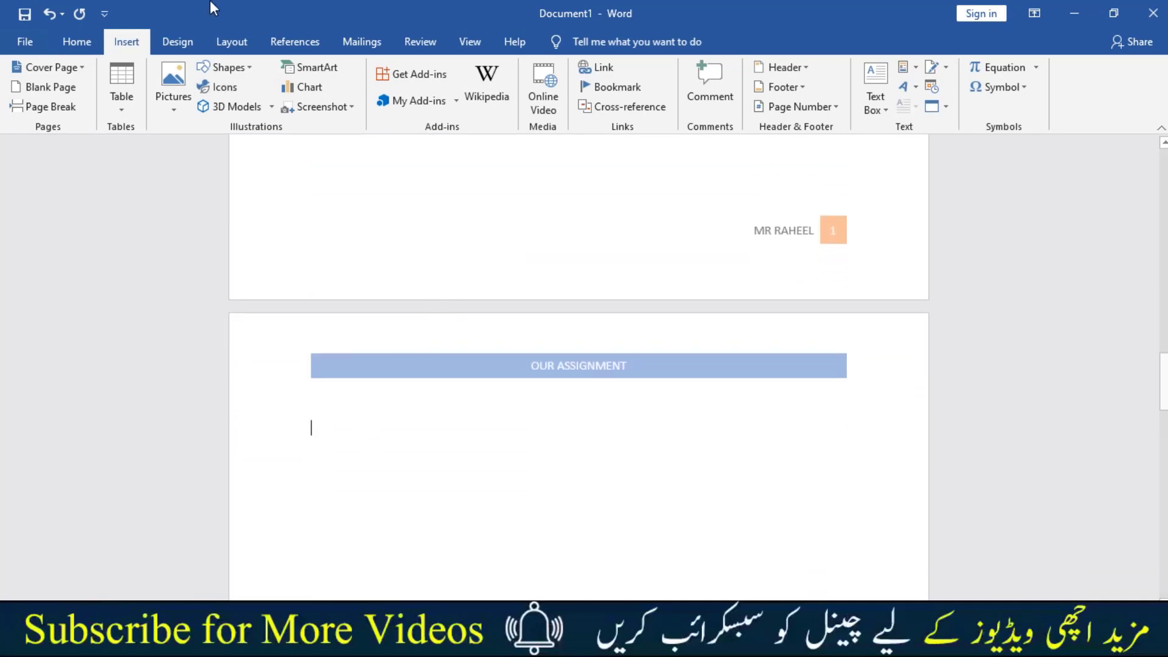
- Preview the Design Colors, Fonts, Paragraph Spacing and Effects galleries, then open Watermark
left_click(177, 41)
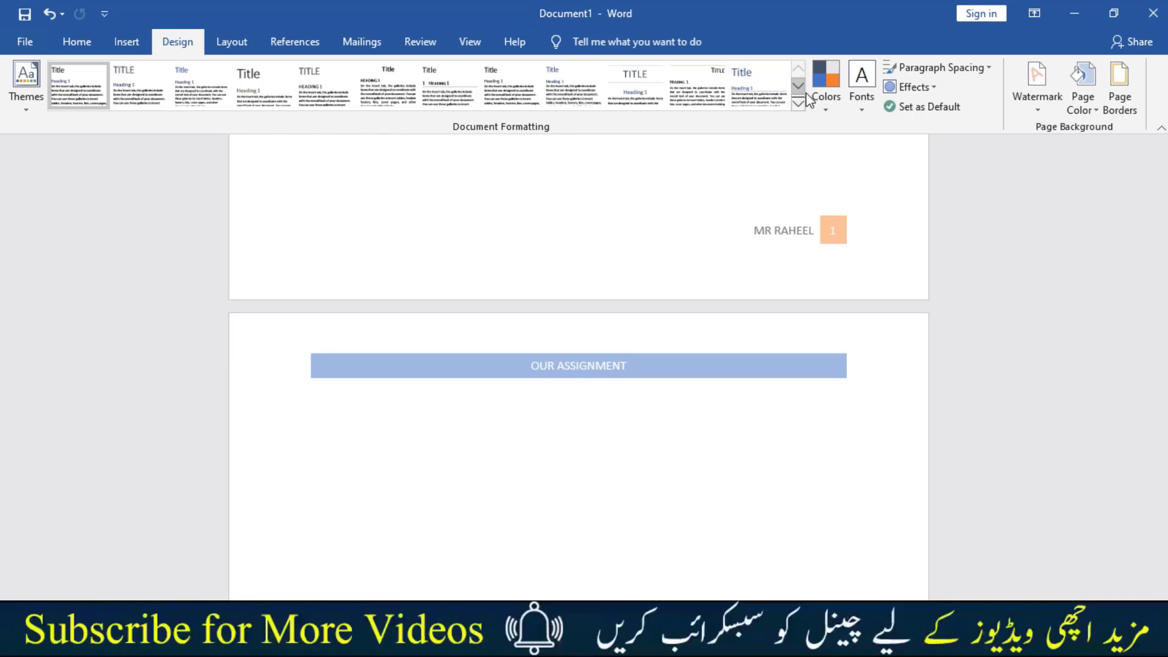
left_click(816, 114)
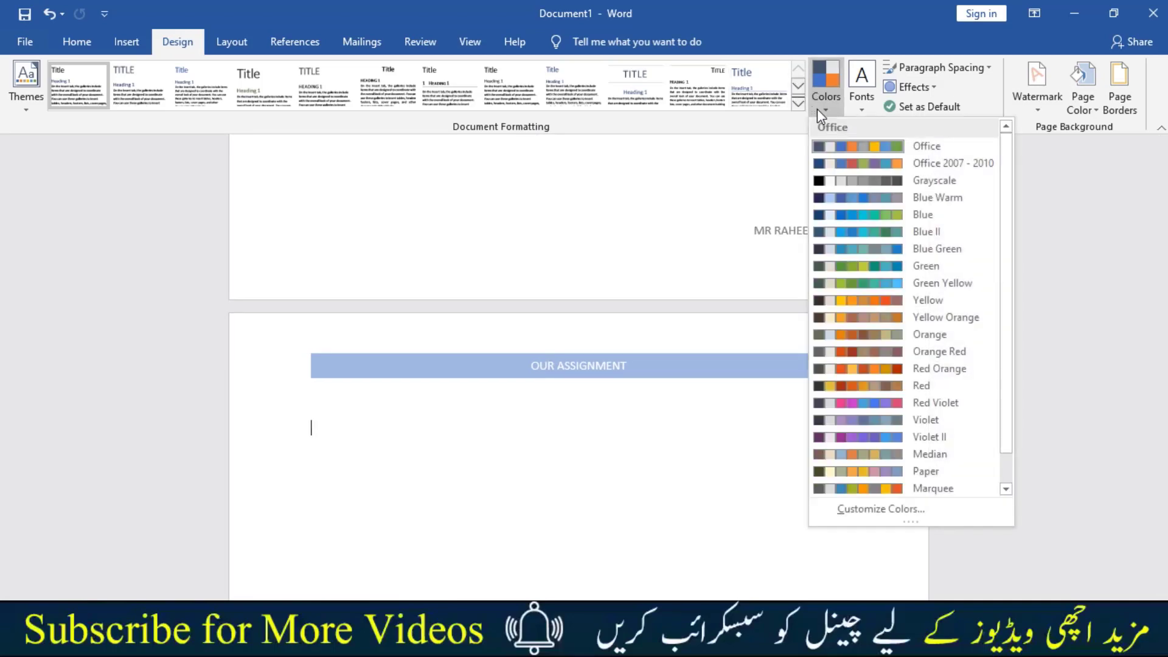
left_click(857, 101)
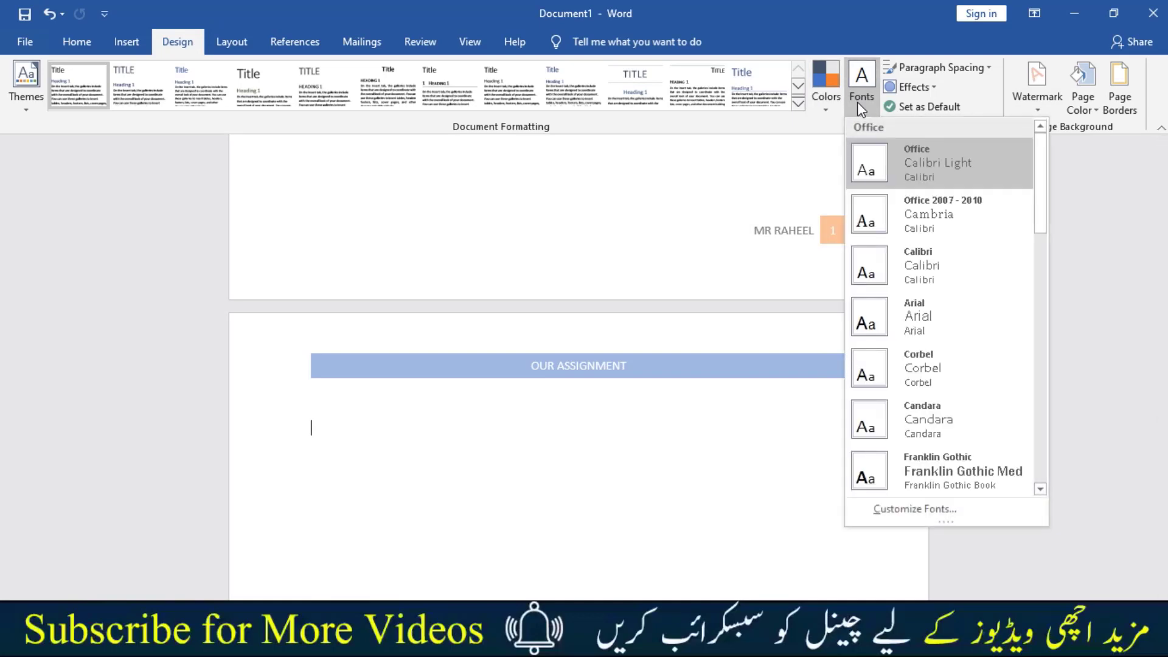
left_click(862, 101)
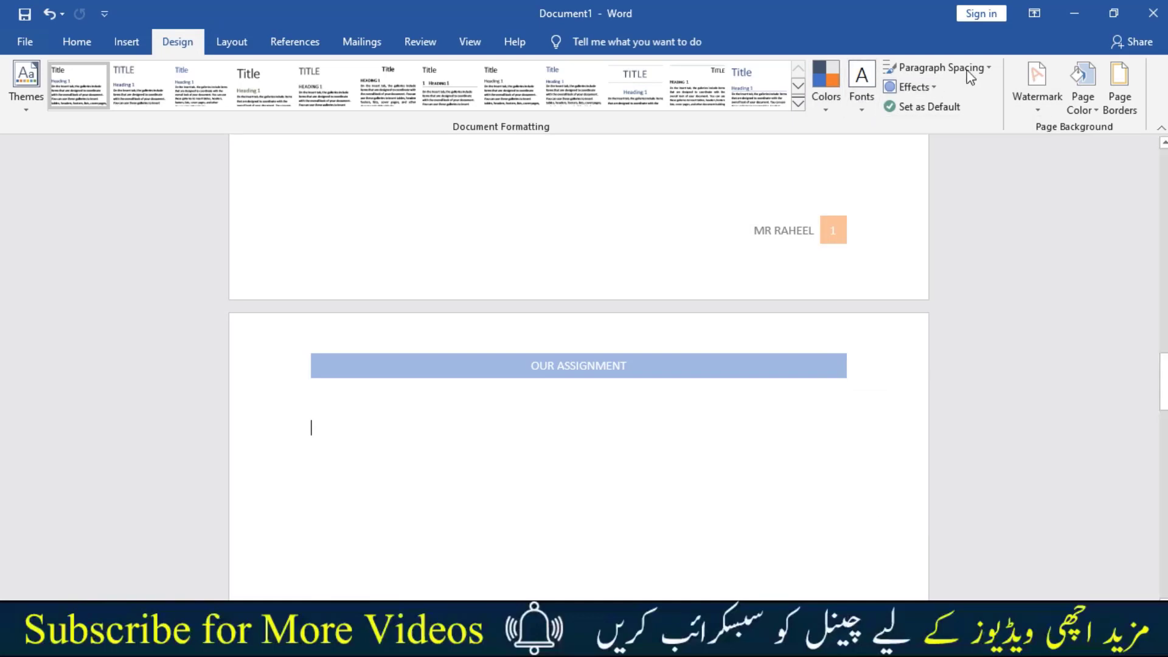
left_click(990, 70)
left_click(990, 69)
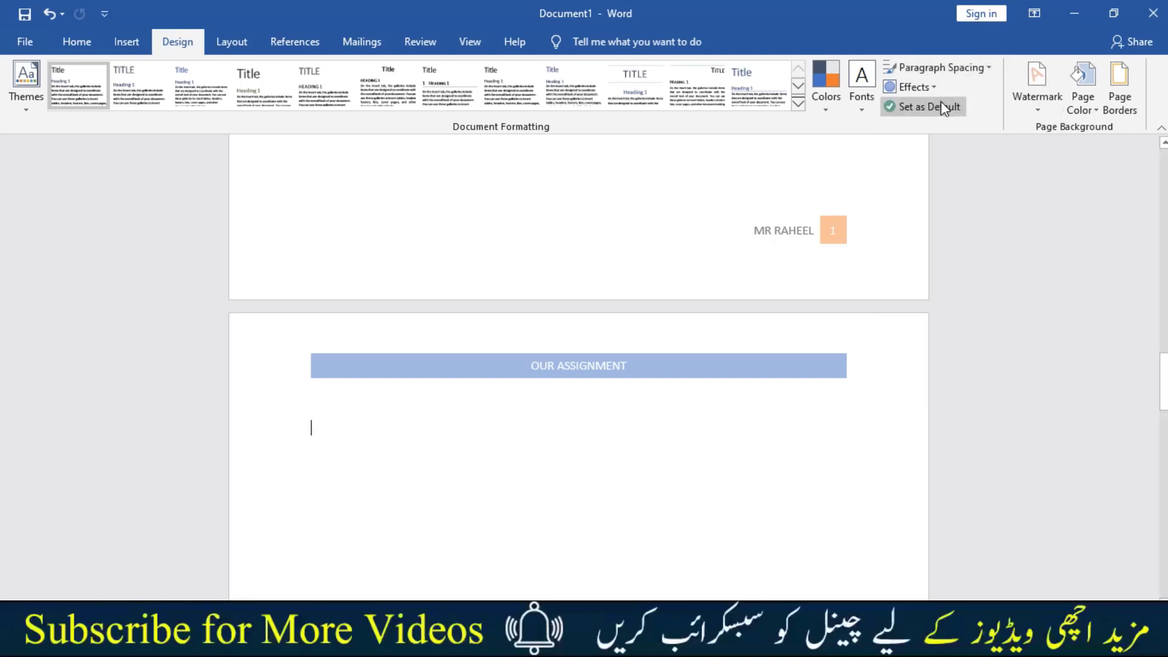
left_click(934, 88)
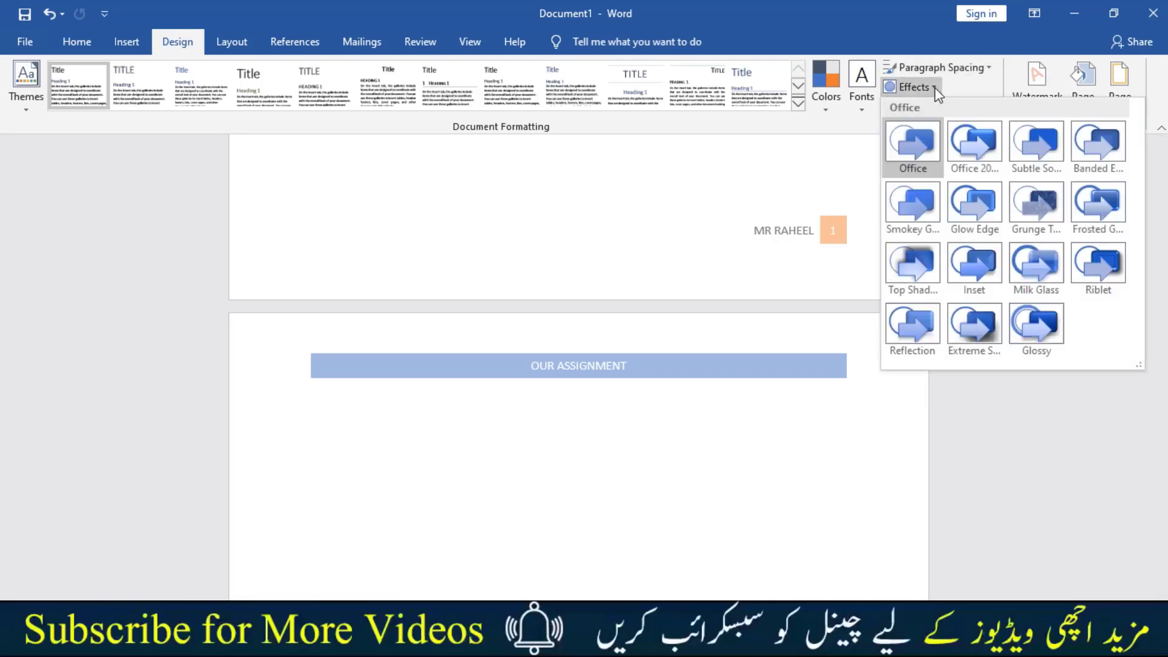
left_click(934, 89)
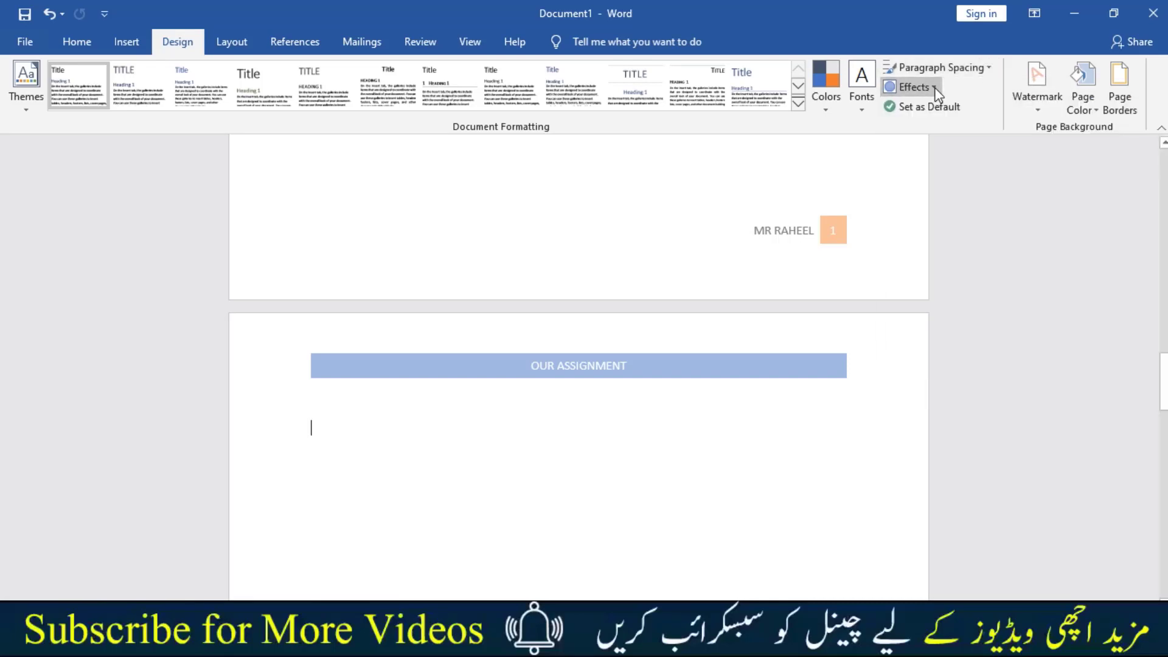
left_click(1042, 111)
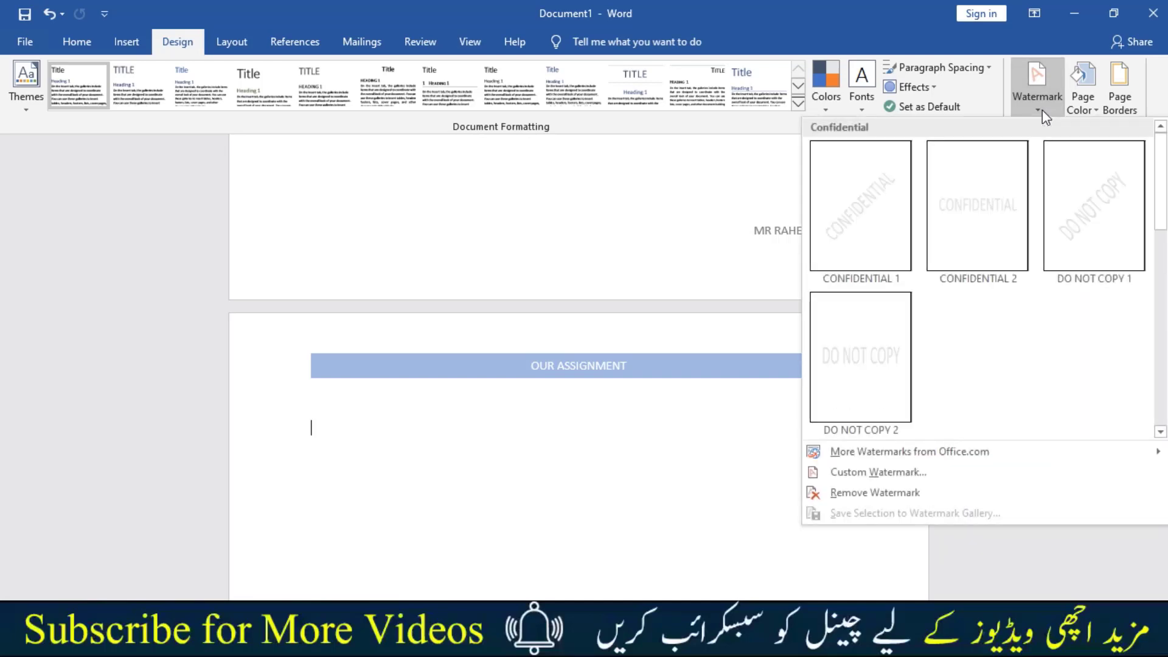
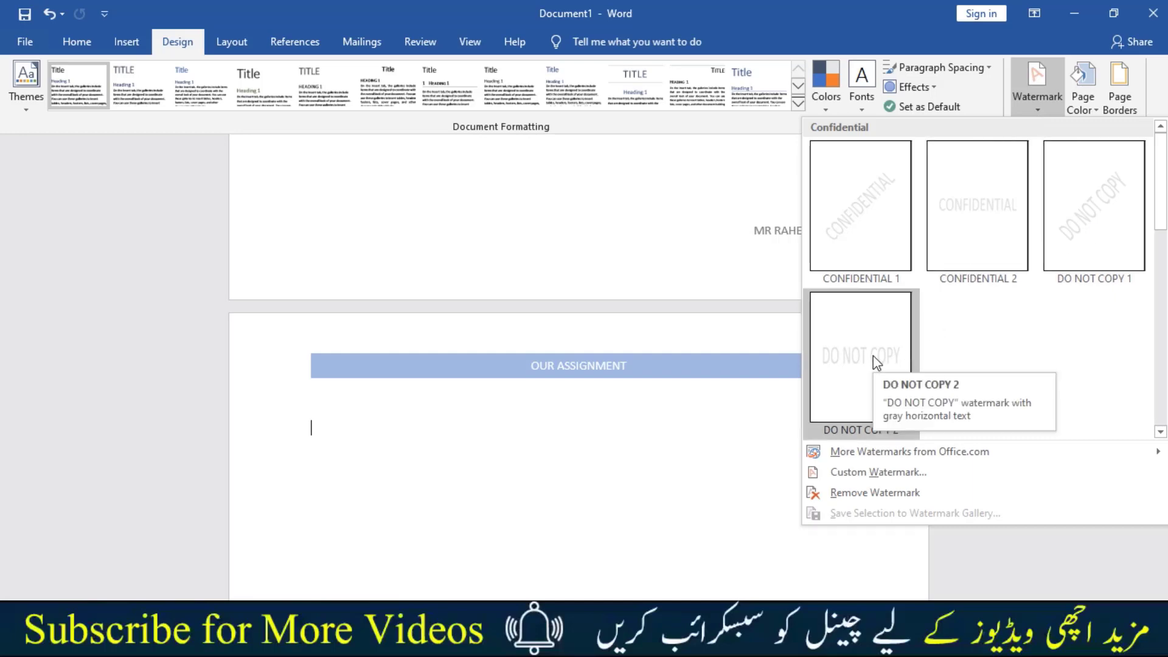
- Add a diagonal, semitransparent grey 'Our Assignment' text watermark through Custom Watermark
left_click(869, 471)
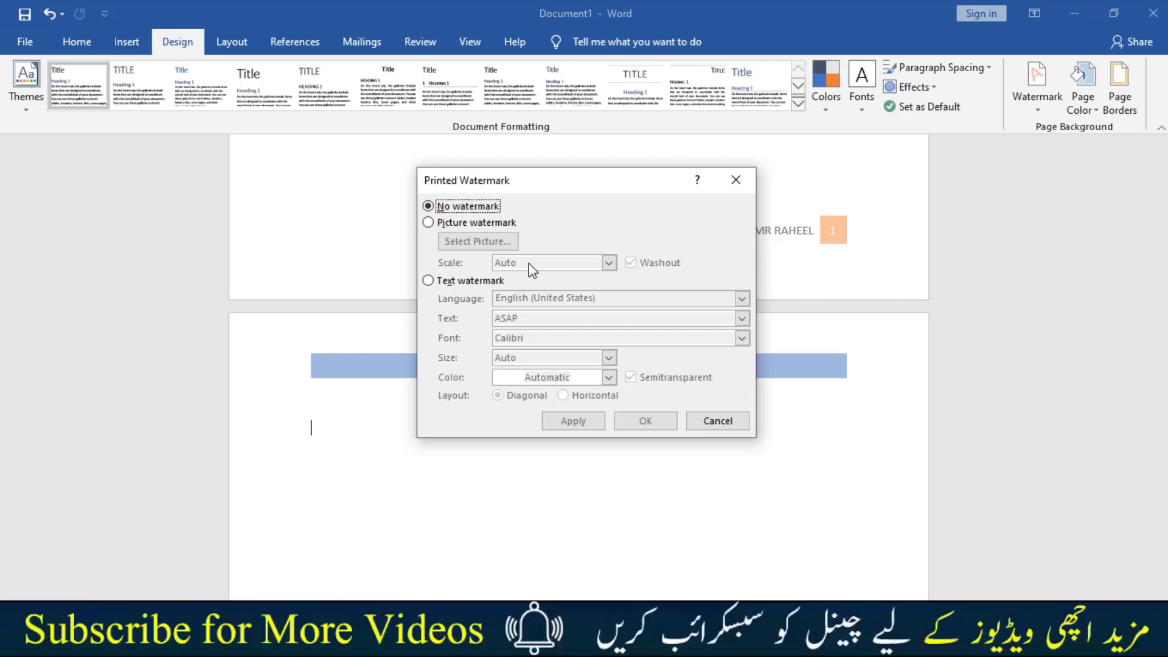
left_click(453, 283)
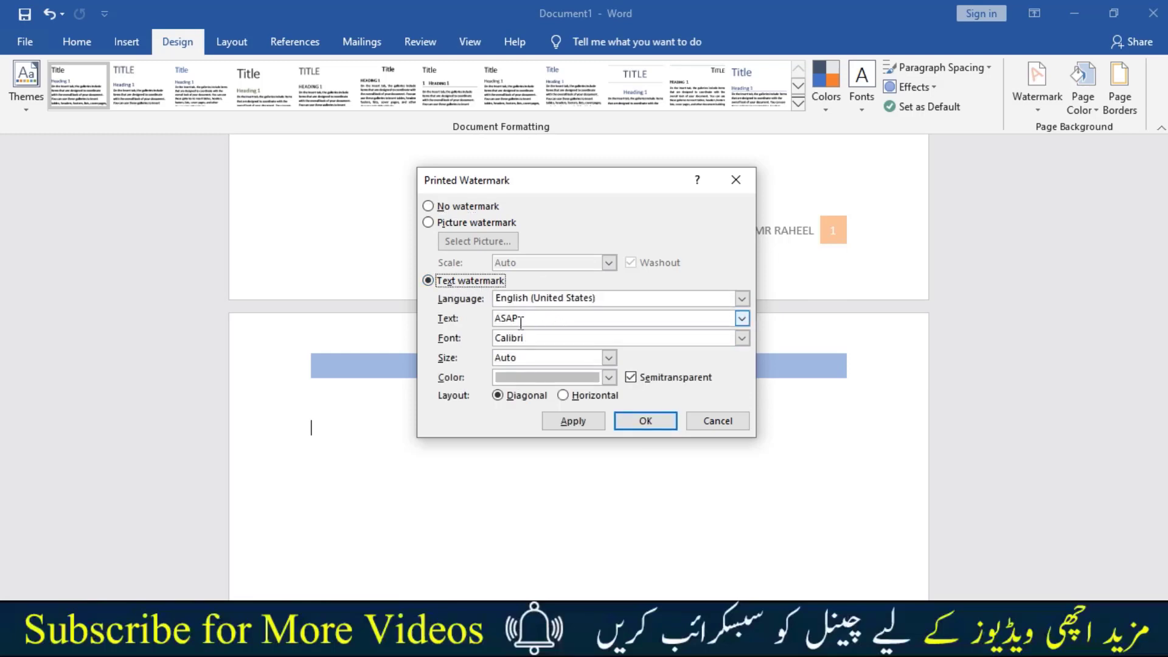
double_click(522, 319)
type("O")
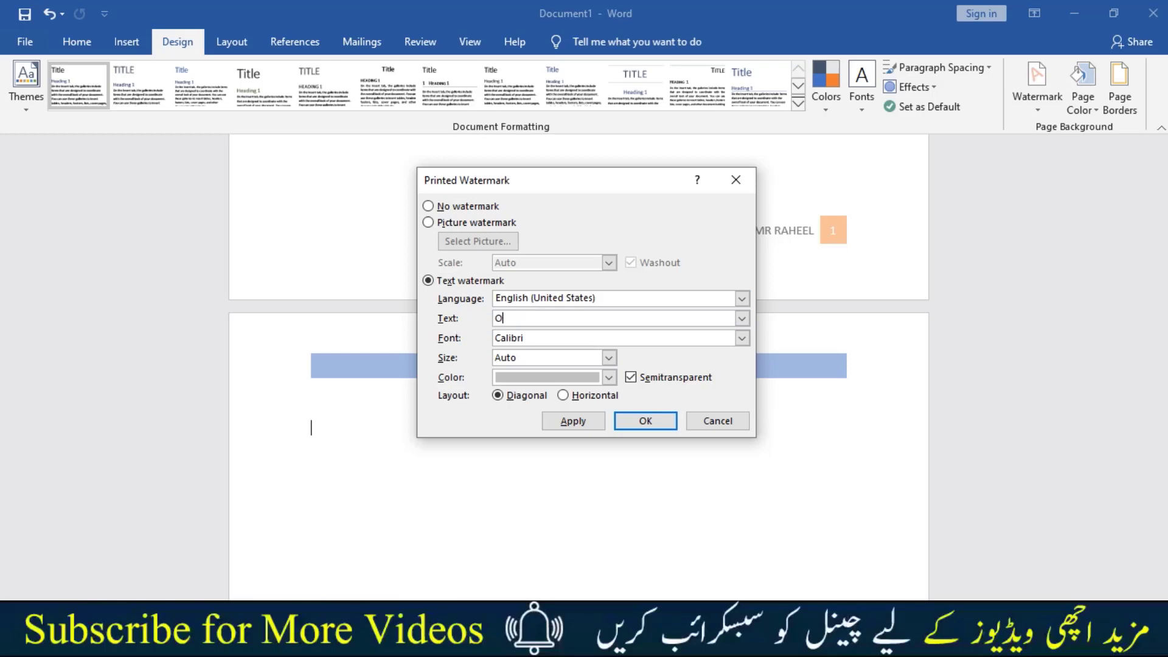
type("ur Ass")
type("ignmen")
type("t")
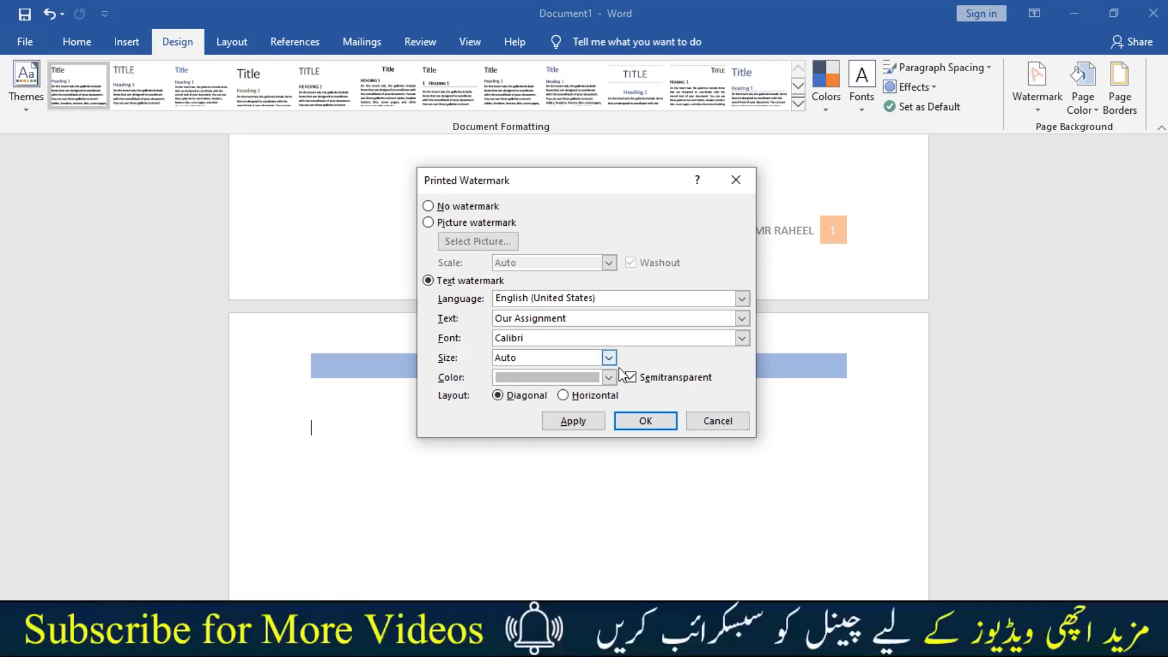
left_click(608, 378)
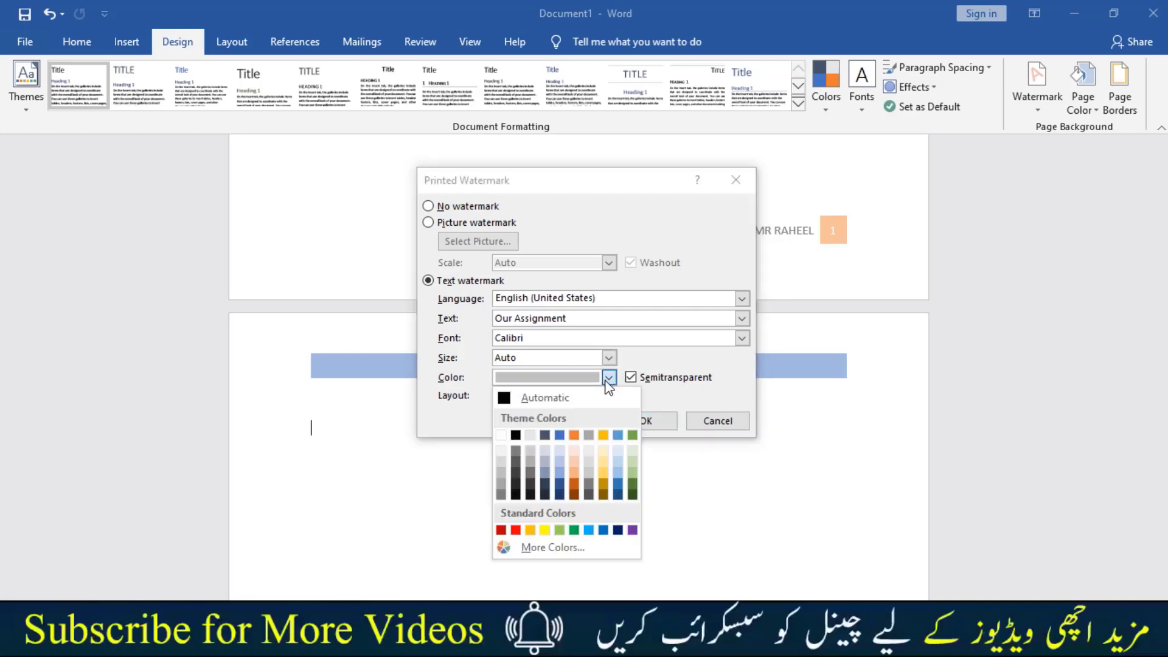
left_click(610, 380)
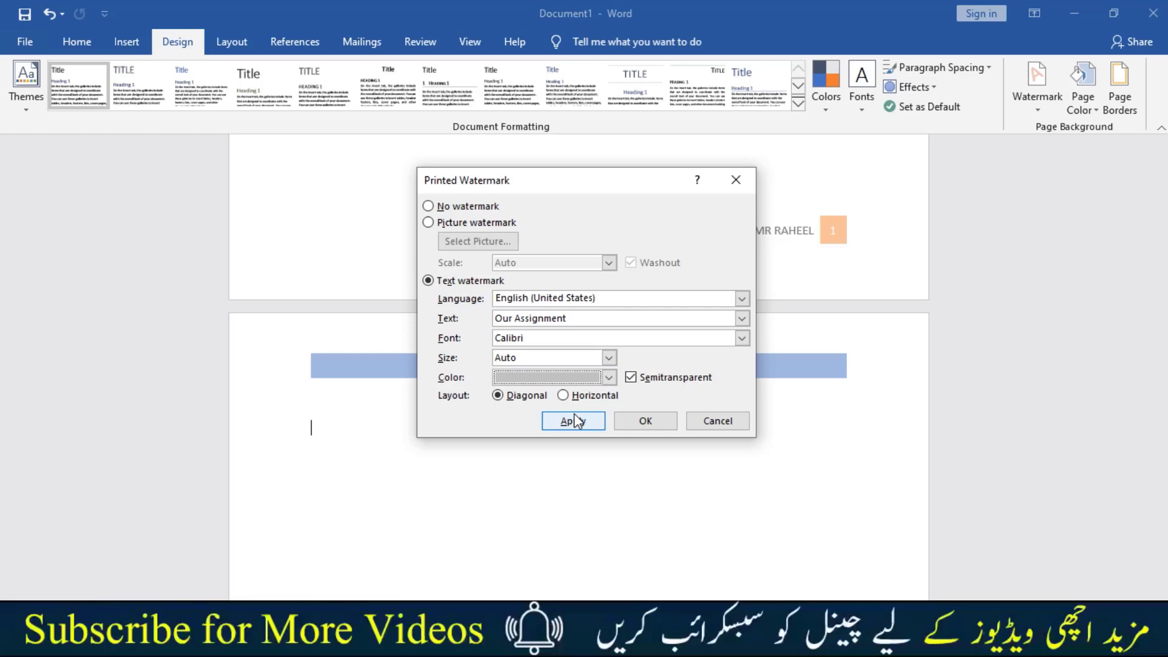
left_click(575, 421)
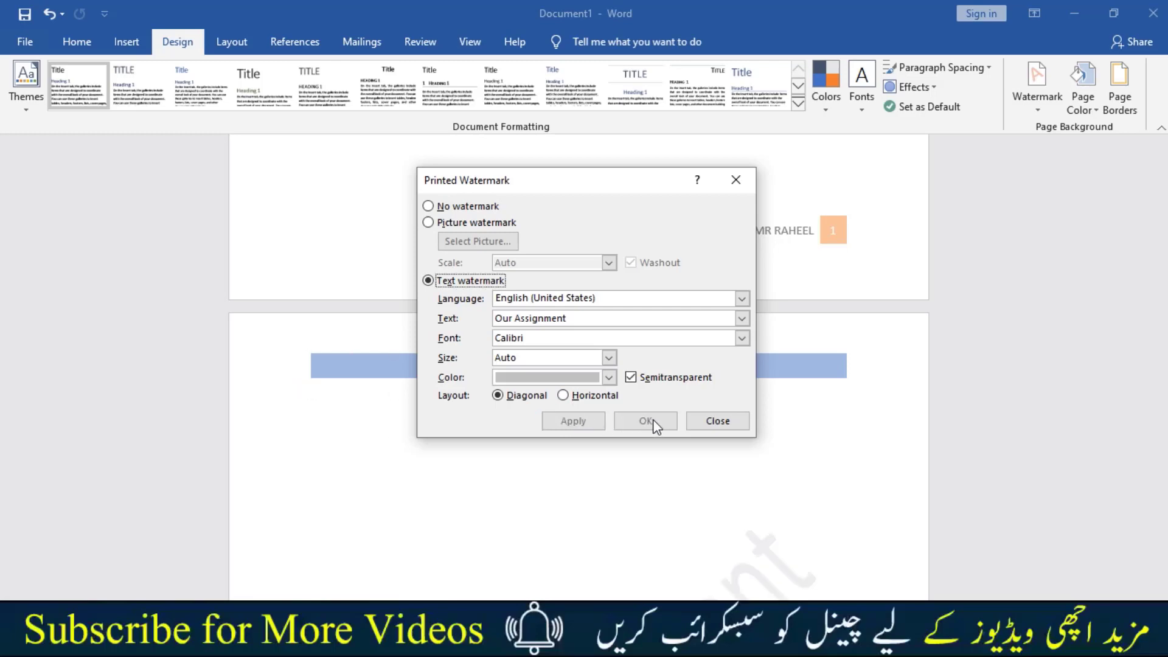
left_click(706, 421)
mouse_move(1163, 381)
left_mouse_down()
mouse_move(1163, 455)
mouse_move(1163, 437)
left_mouse_up()
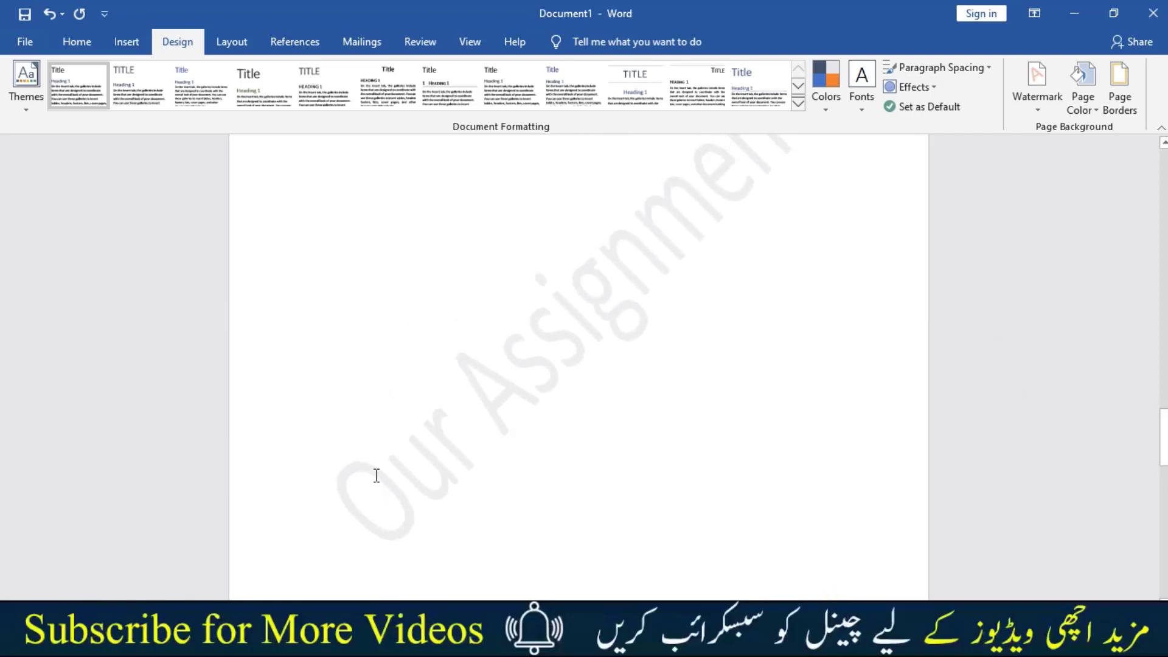
scroll(374, 480, "up", 2)
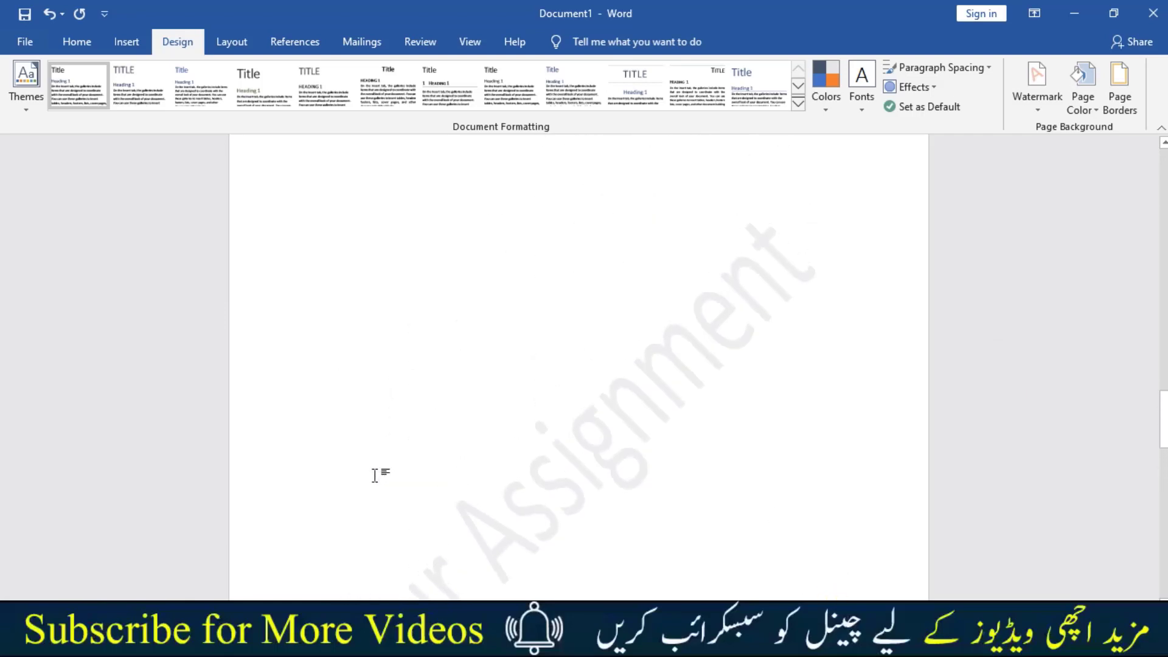
- Remove the watermark, then try the Picture watermark option and cancel without adding one
left_click(1045, 101)
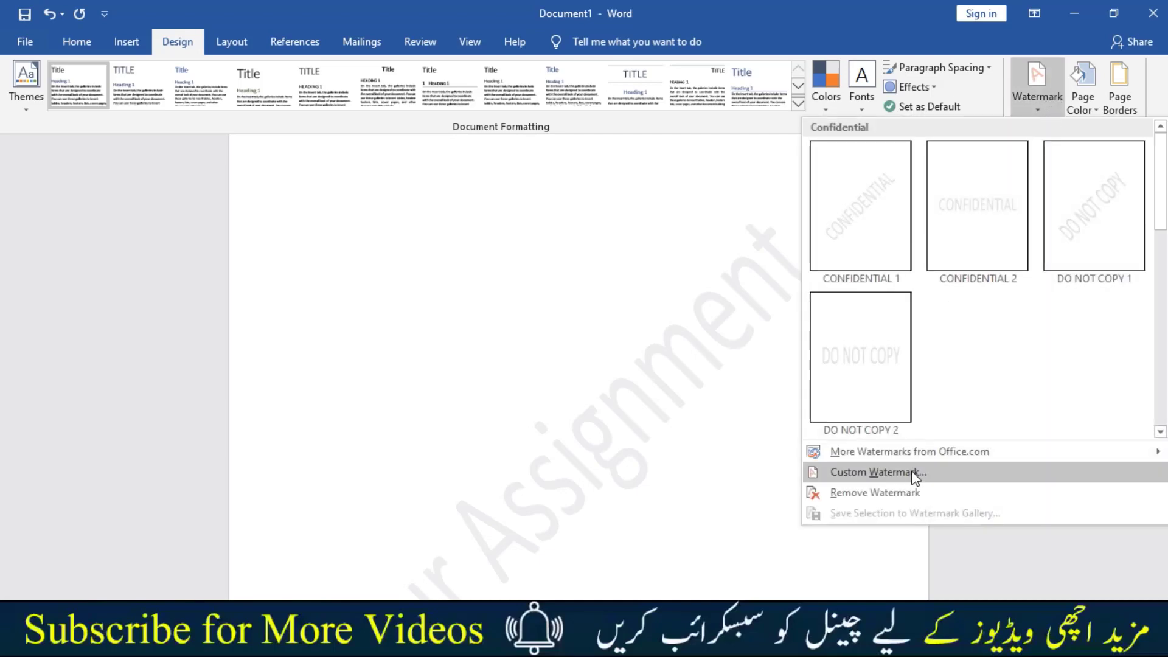
left_click(876, 493)
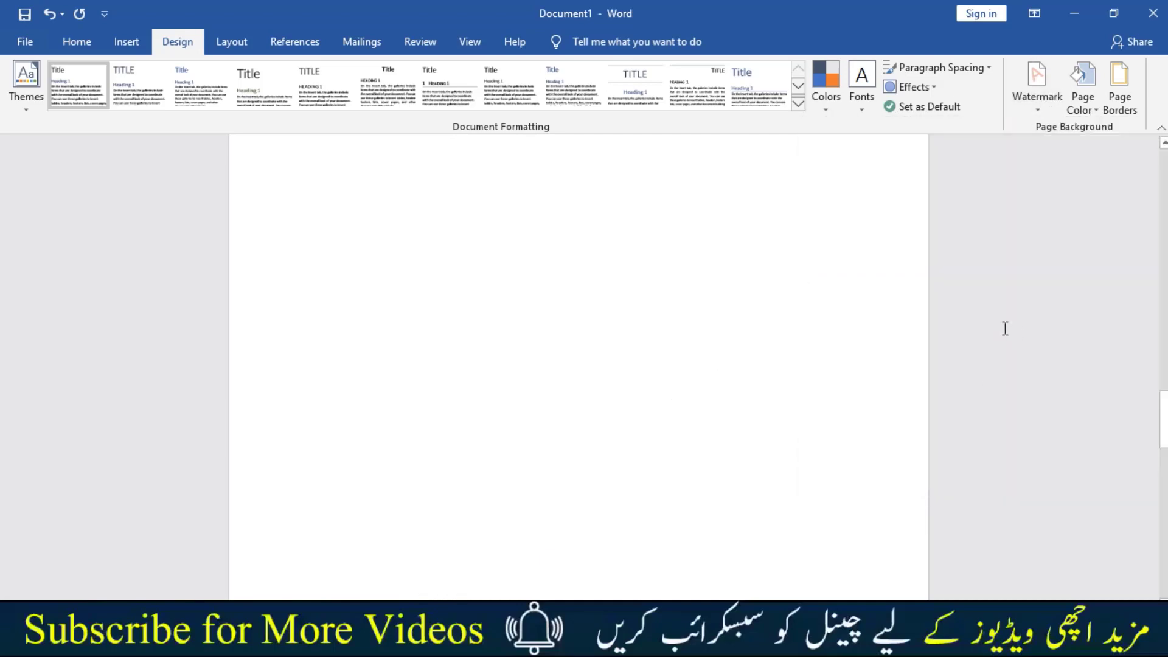
left_click(1035, 112)
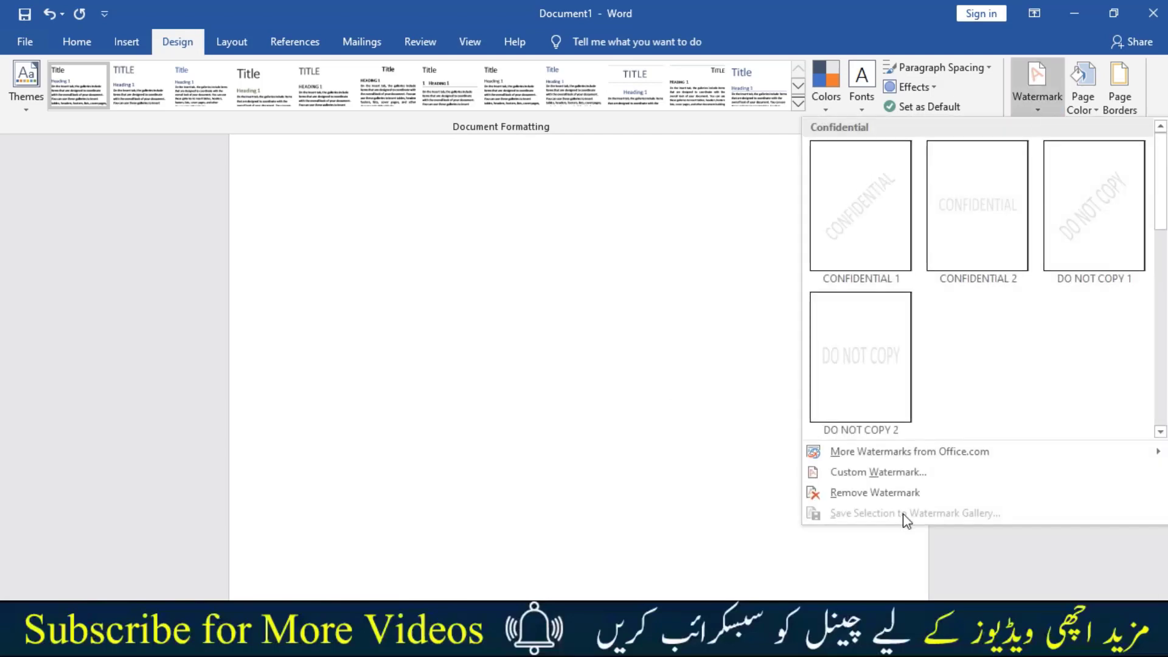
left_click(893, 475)
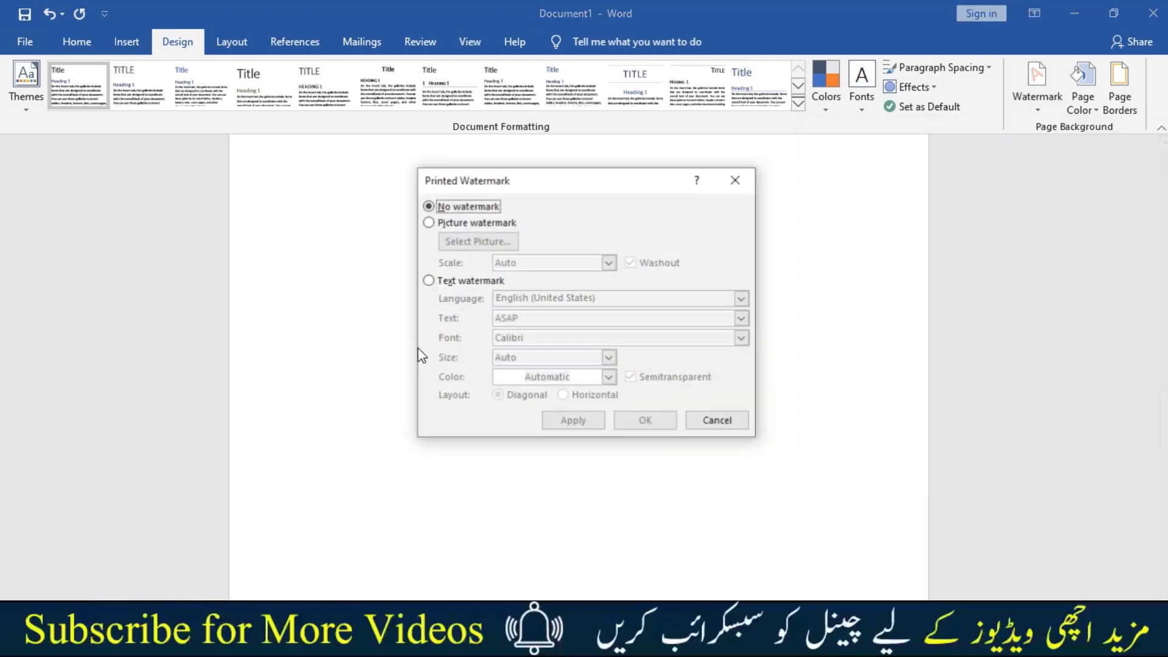
left_click(454, 228)
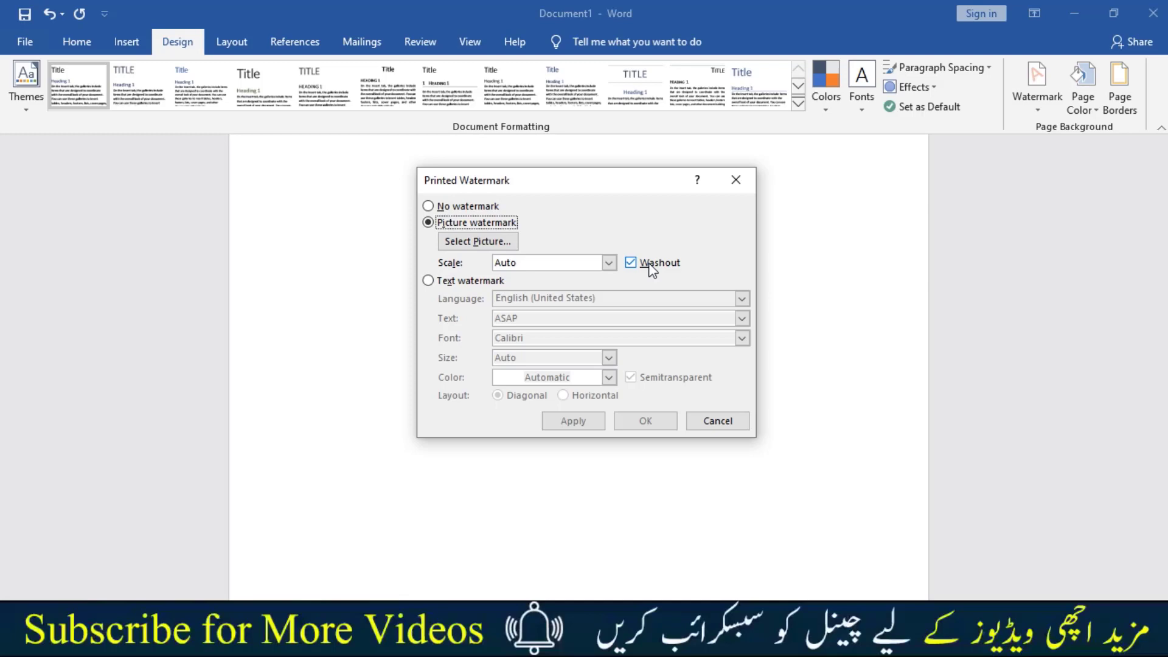
left_click(742, 417)
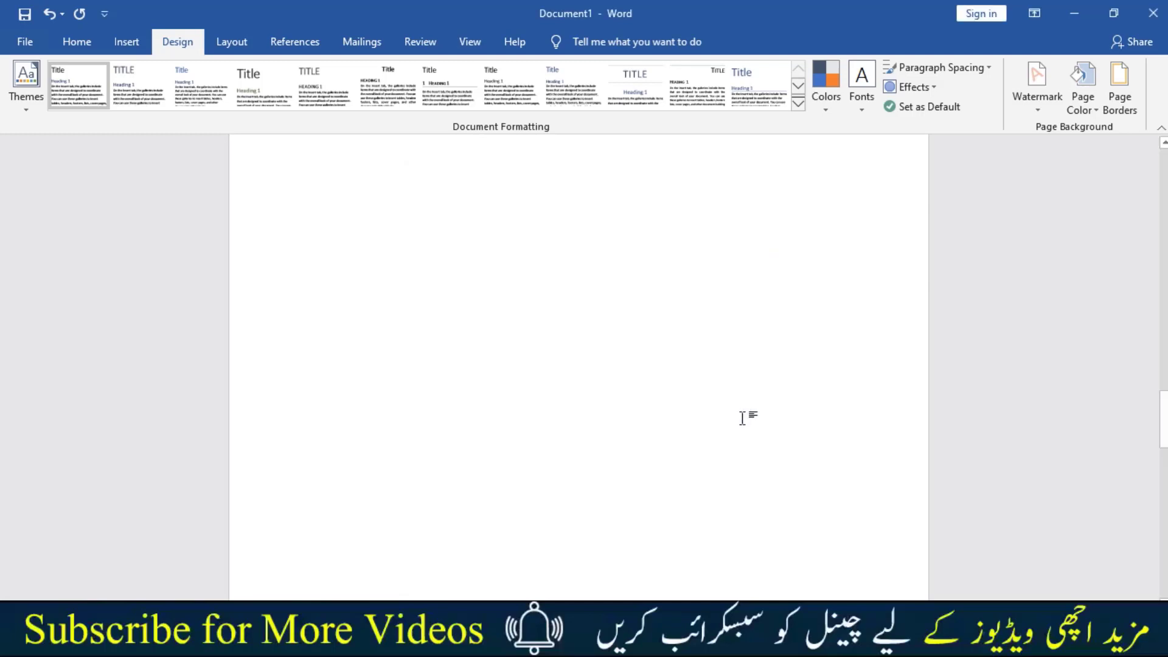
left_click(1076, 114)
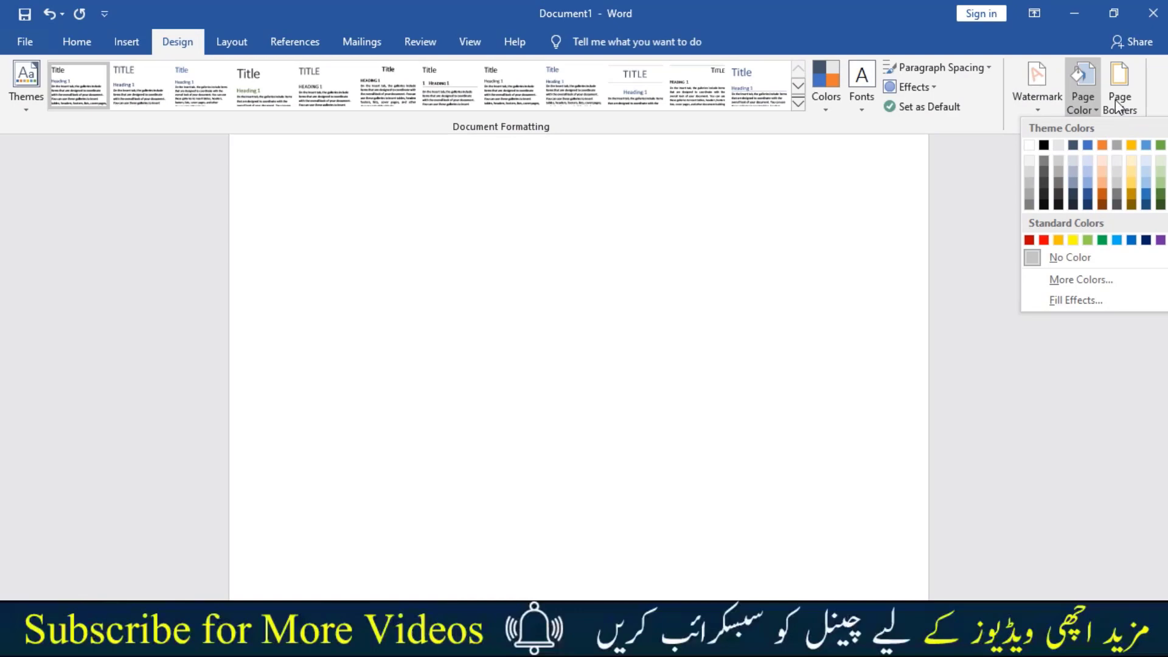
- Open Borders and Shading on the Page Border tab, keeping the page background white
left_click(1118, 103)
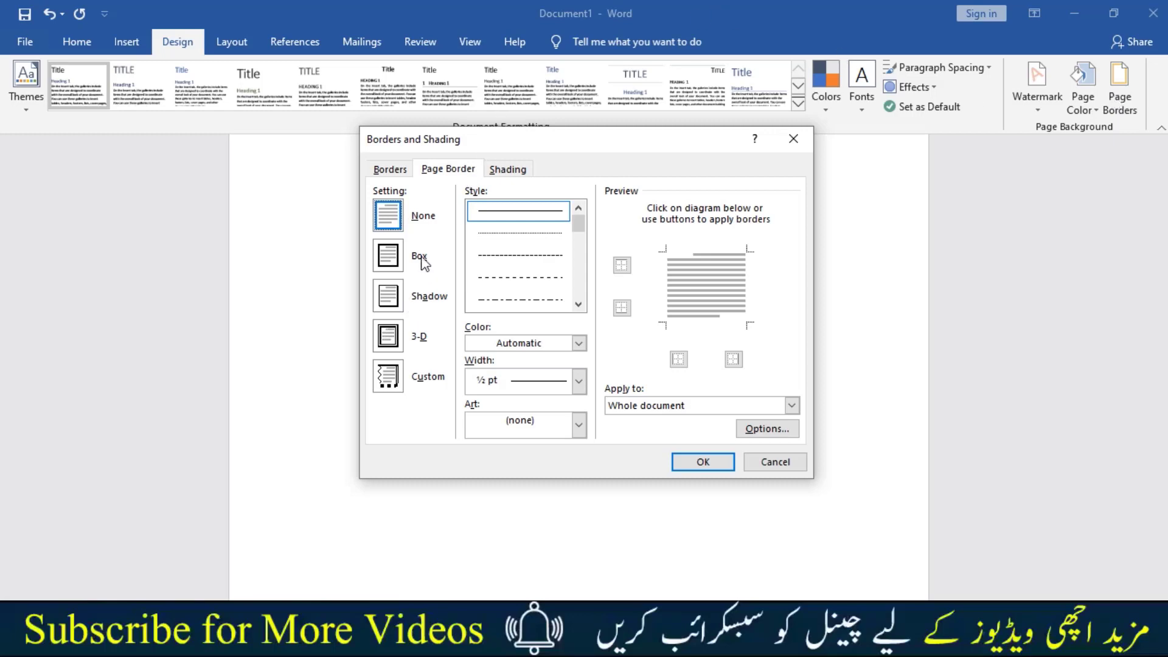
- Give the page a Box border with a 3 pt double line
left_click(389, 267)
left_click_drag(579, 224, 585, 275)
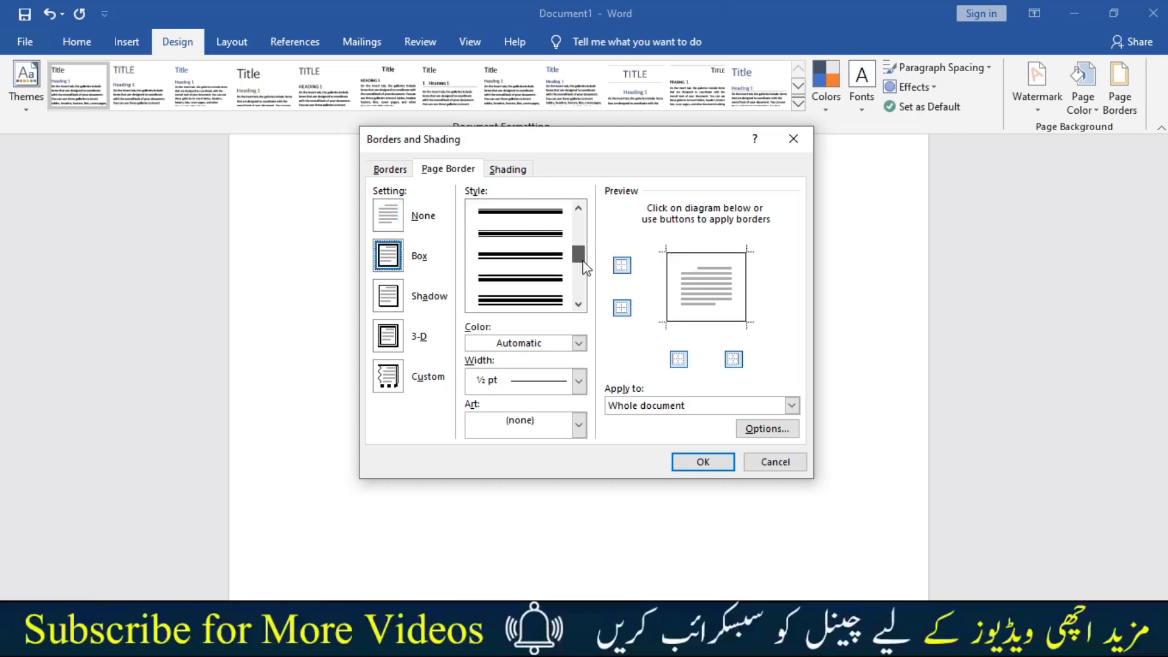
left_click(552, 261)
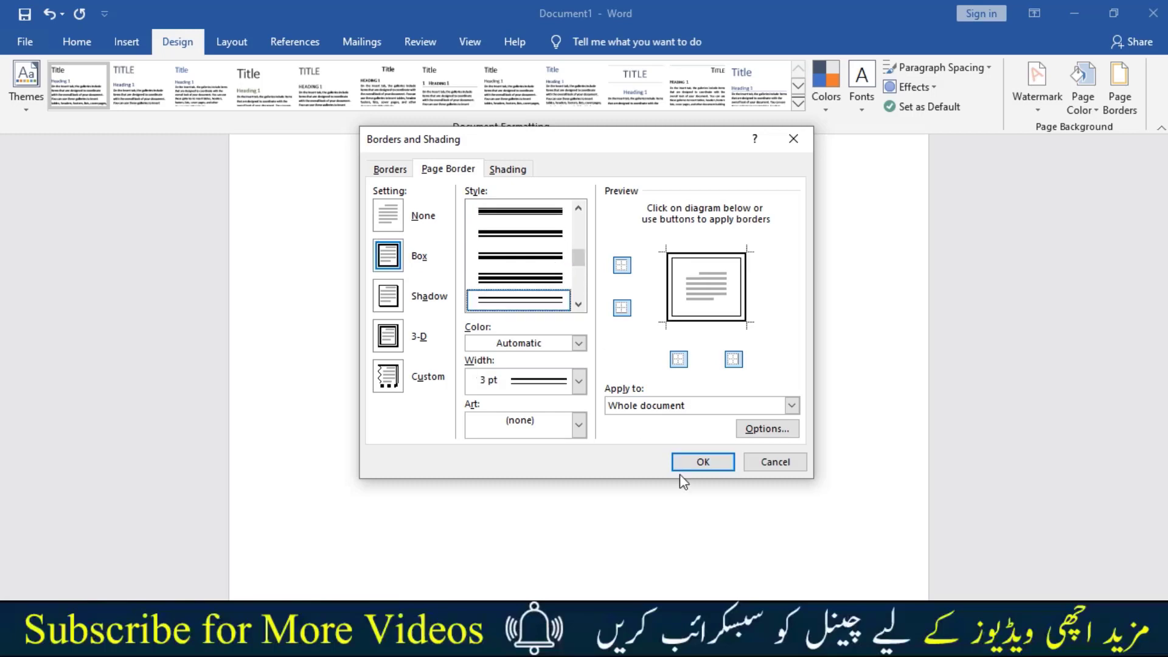
left_click(699, 463)
- Replace the double line with a red balloon art page border
scroll(733, 440, "up", 5)
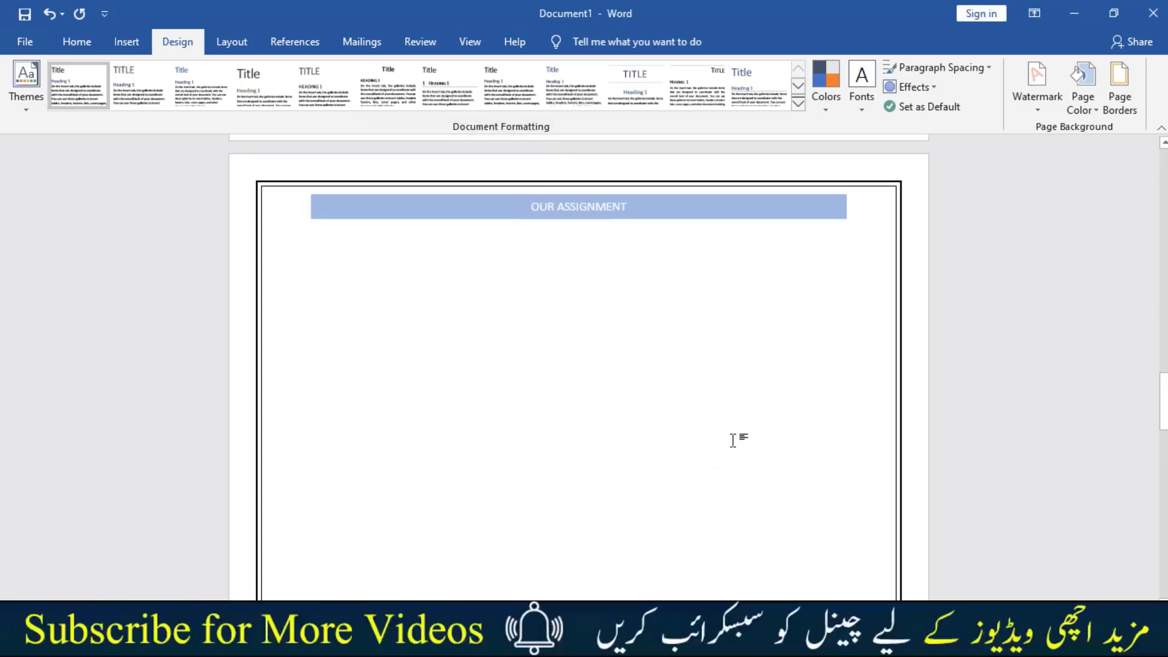
scroll(733, 440, "up", 2)
scroll(733, 440, "down", 1)
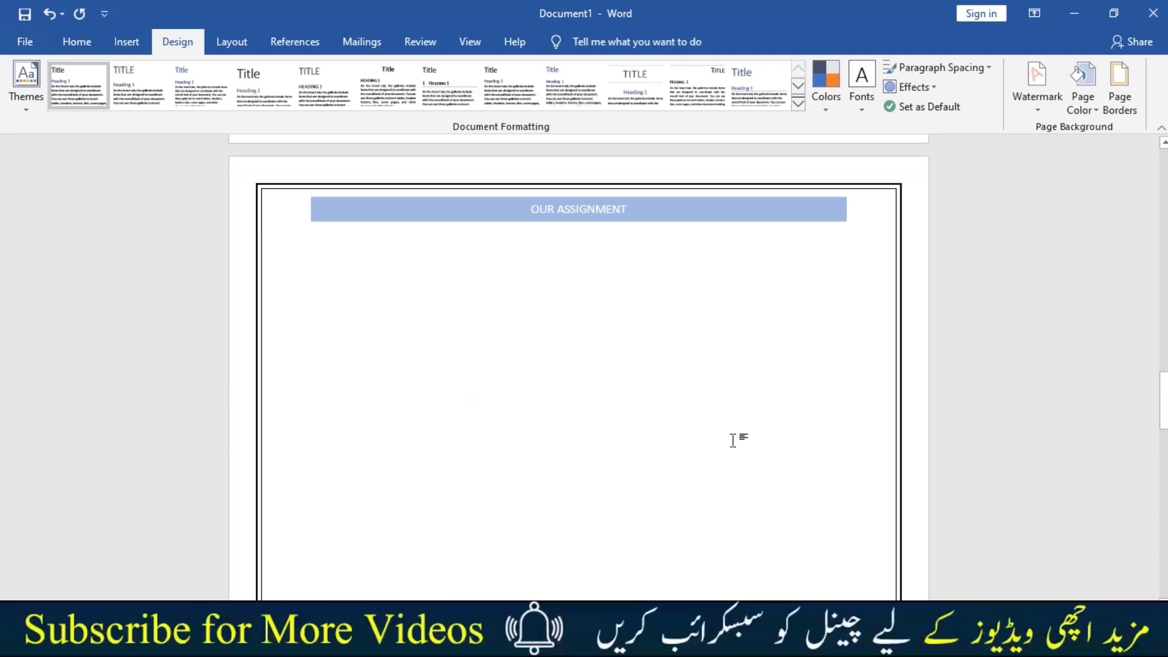
left_click(1133, 114)
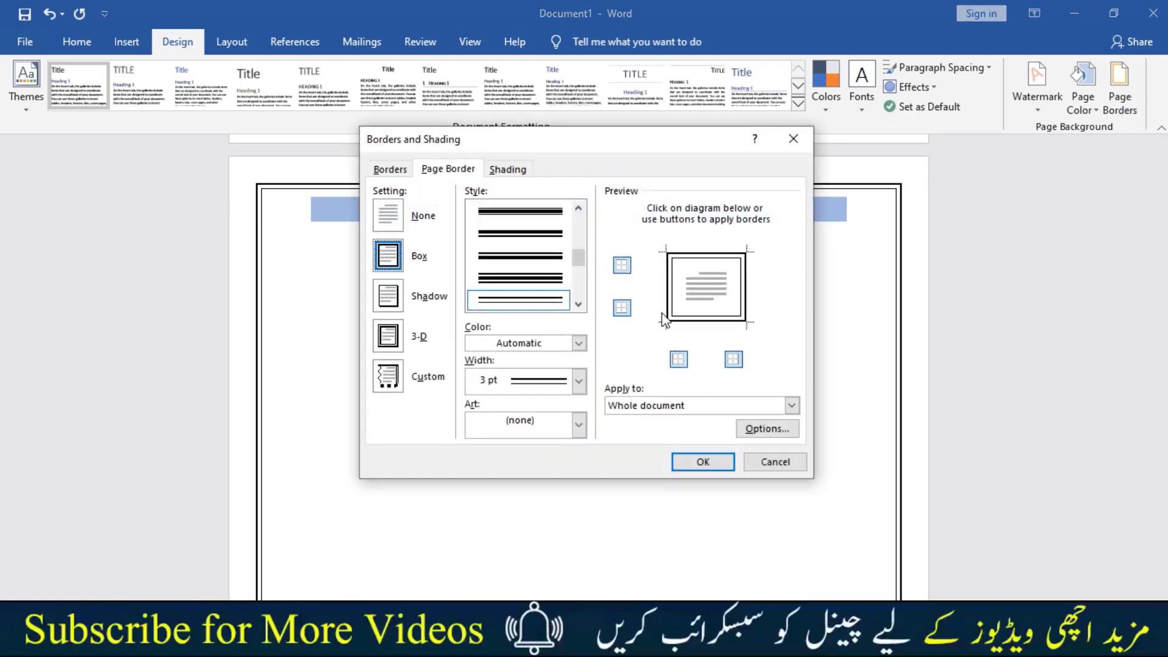
left_click(579, 343)
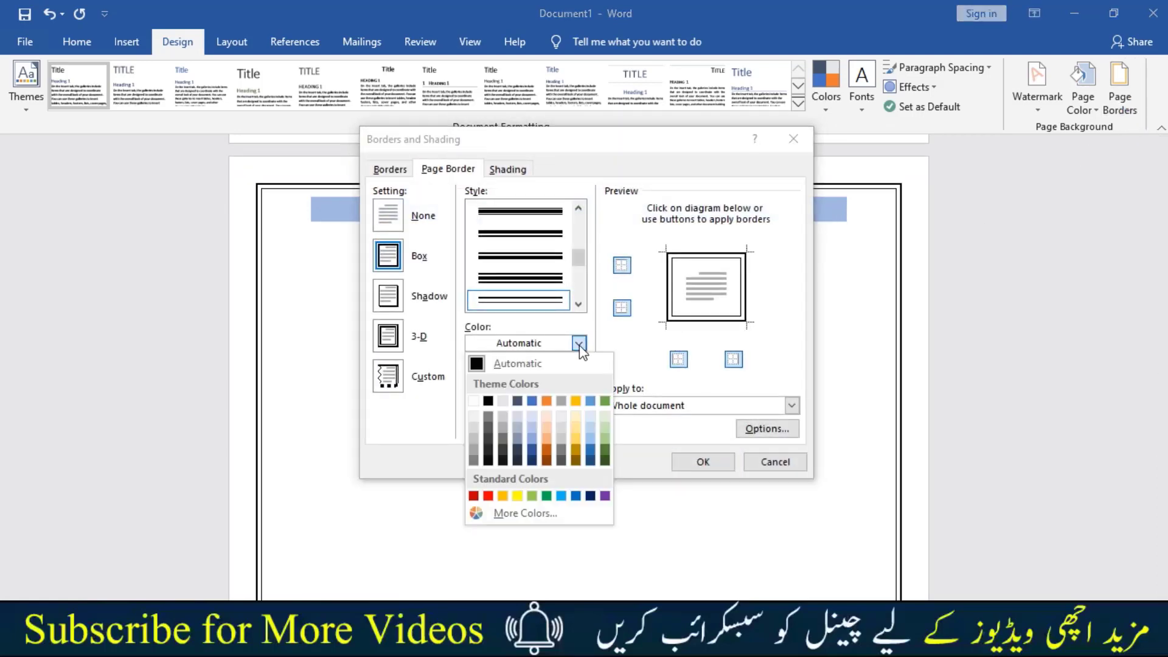
left_click(579, 343)
left_click(579, 381)
left_click(579, 381)
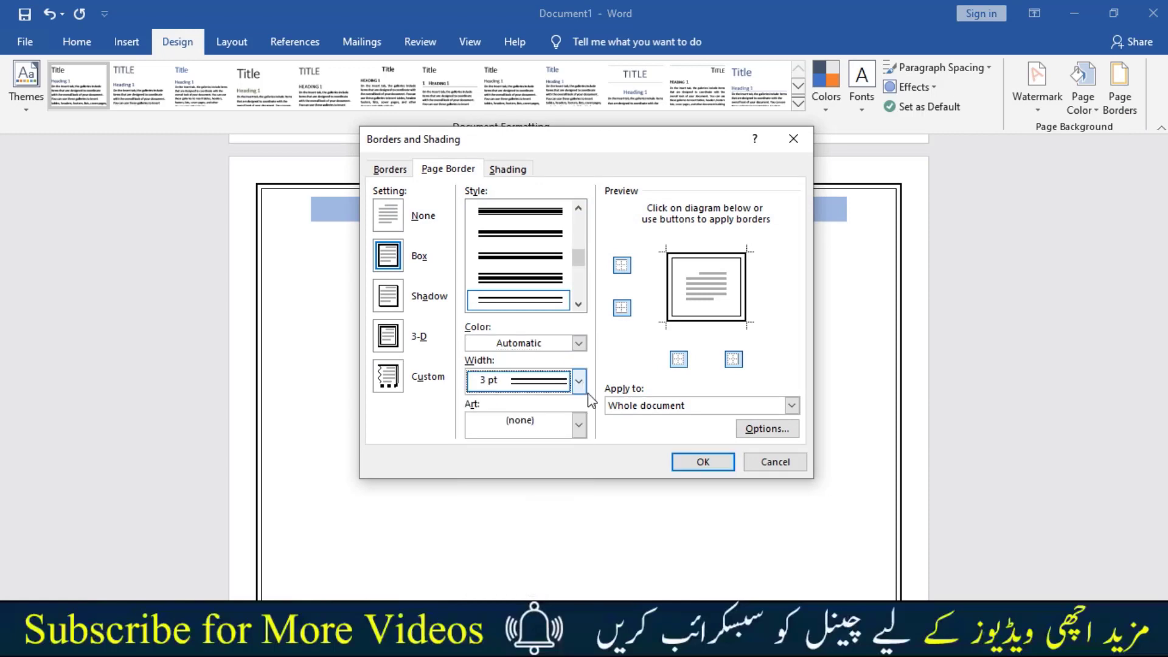
left_click(578, 425)
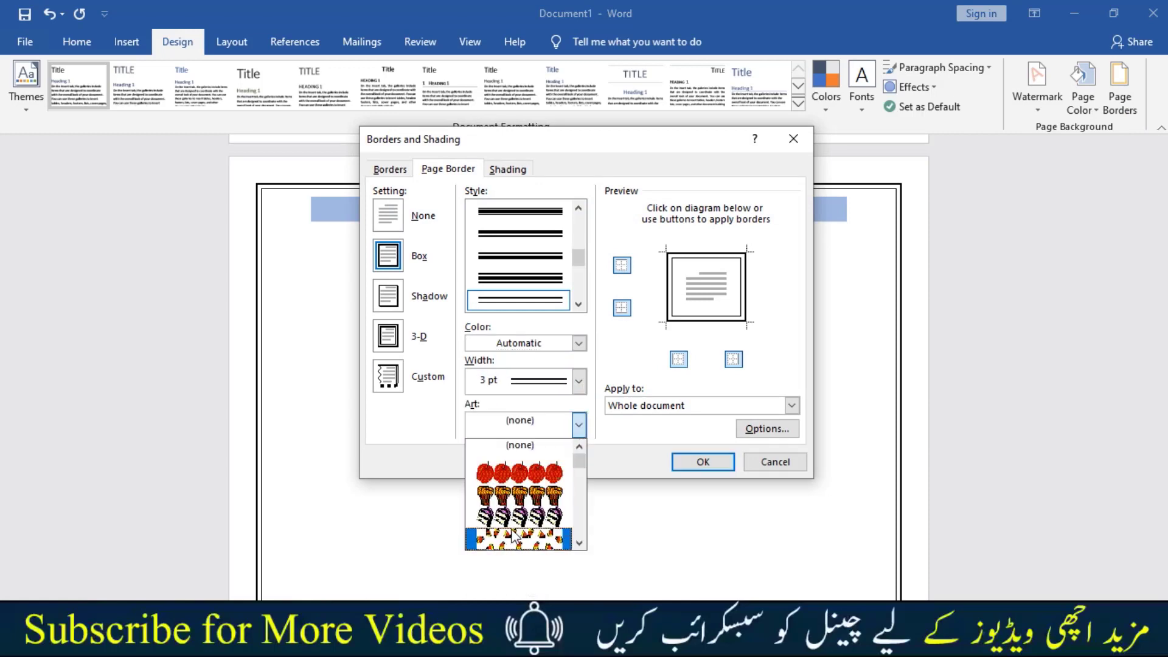
left_click(579, 542)
left_click(580, 543)
left_click(579, 543)
left_click(579, 543)
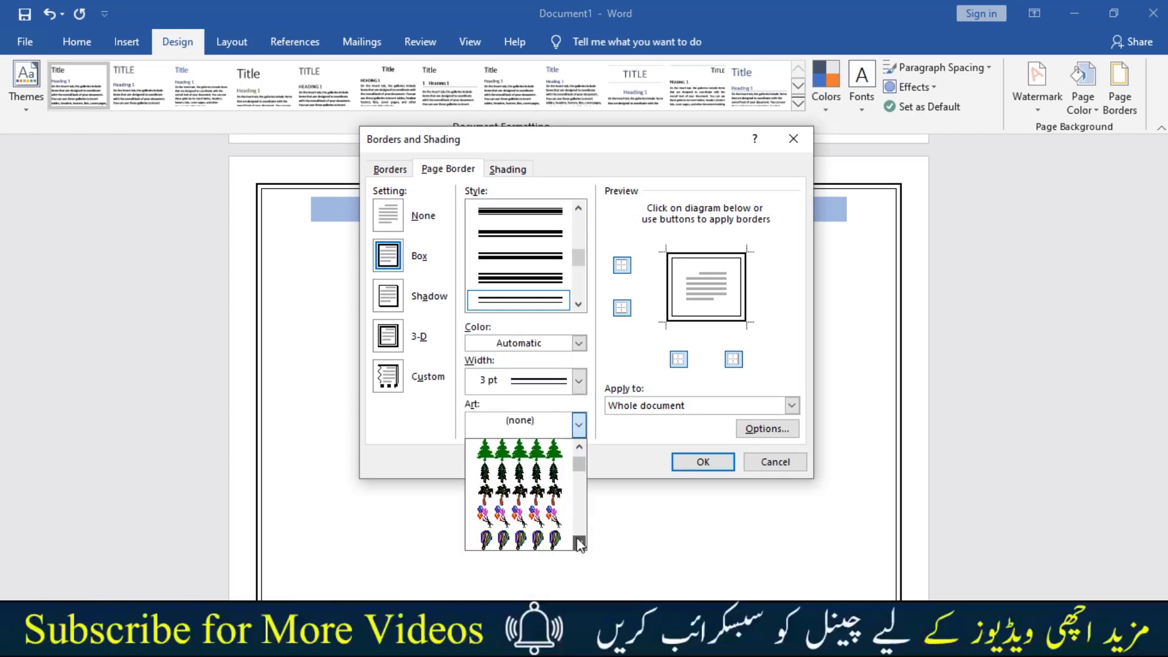
left_click(579, 543)
left_click(580, 543)
left_click(580, 543)
left_click(580, 543)
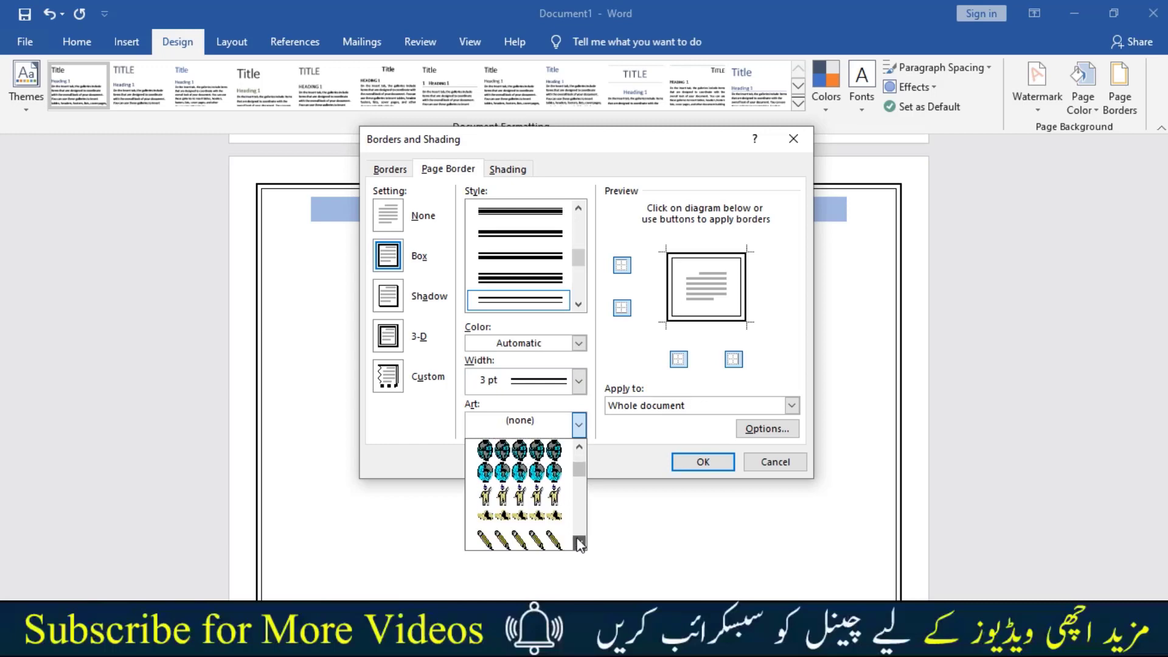
left_click(580, 542)
left_click(580, 542)
left_click(580, 543)
left_click(579, 542)
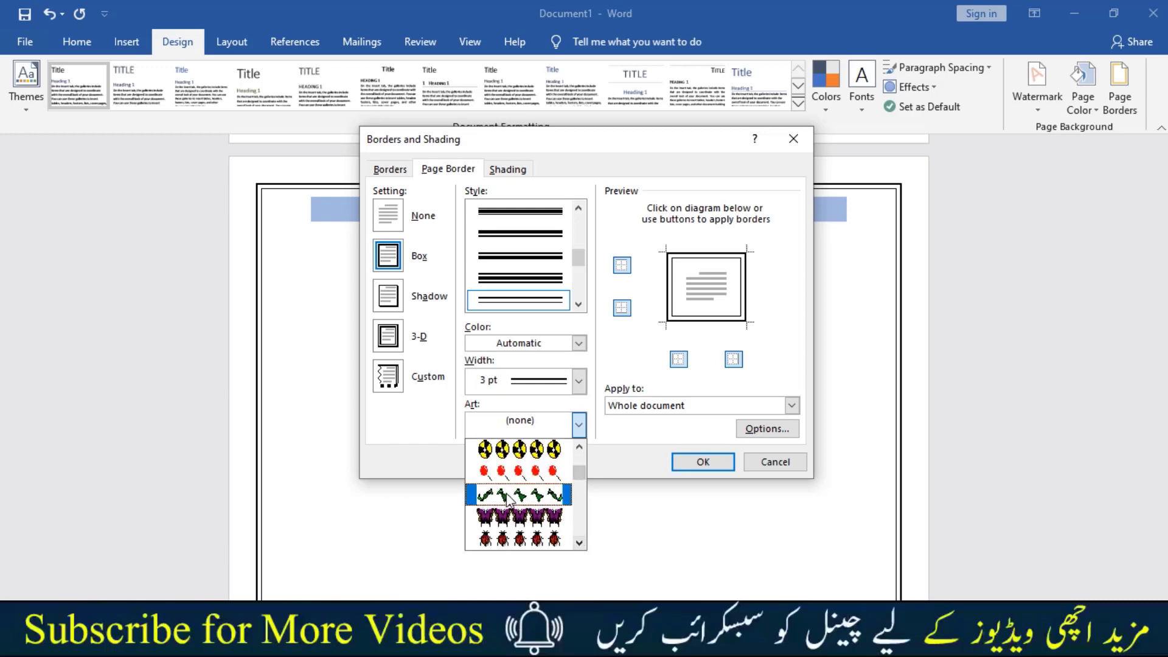
left_click(553, 480)
left_click(708, 465)
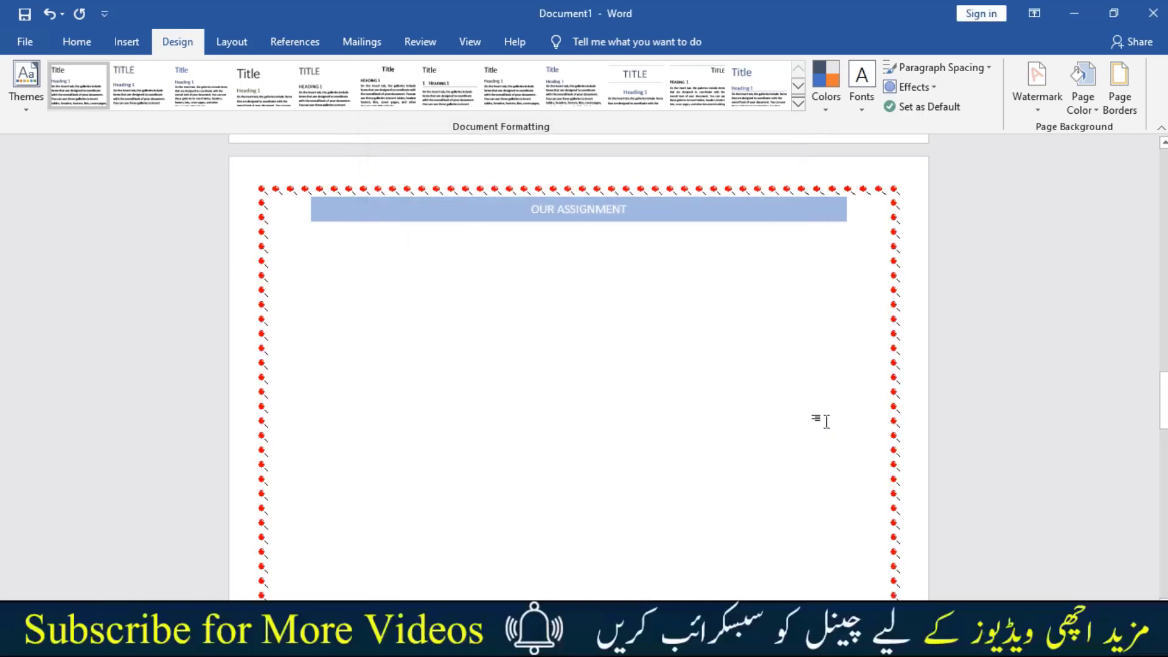
left_click(1133, 95)
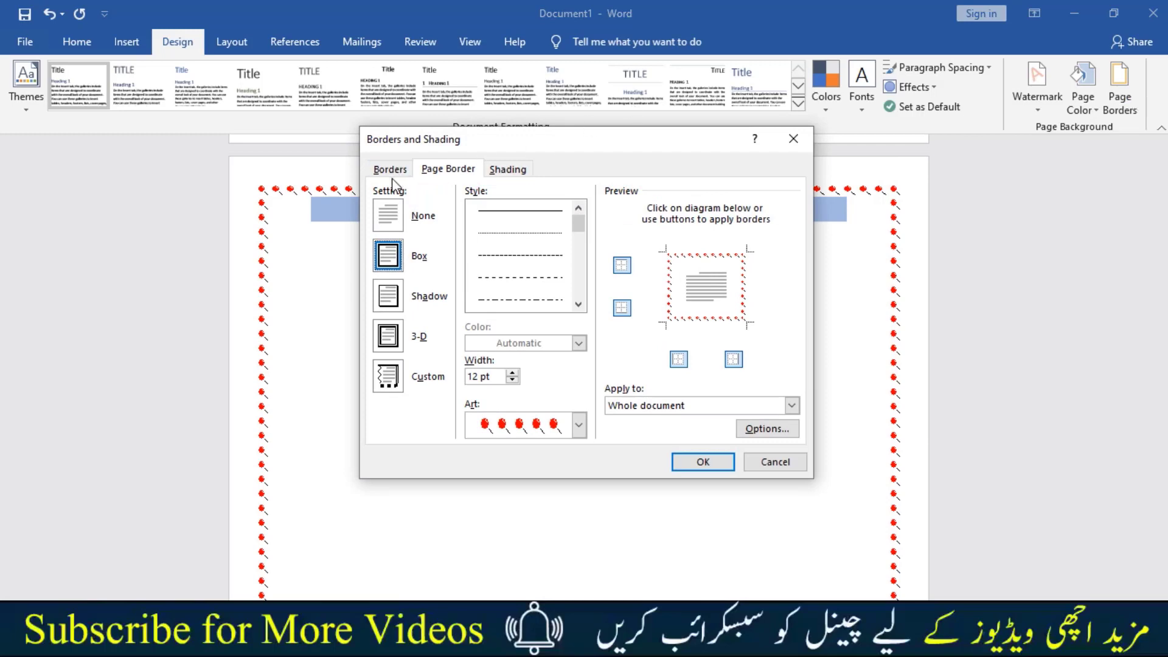
- Set the page border to None, then apply to 'This section - All except first page'
left_click(402, 207)
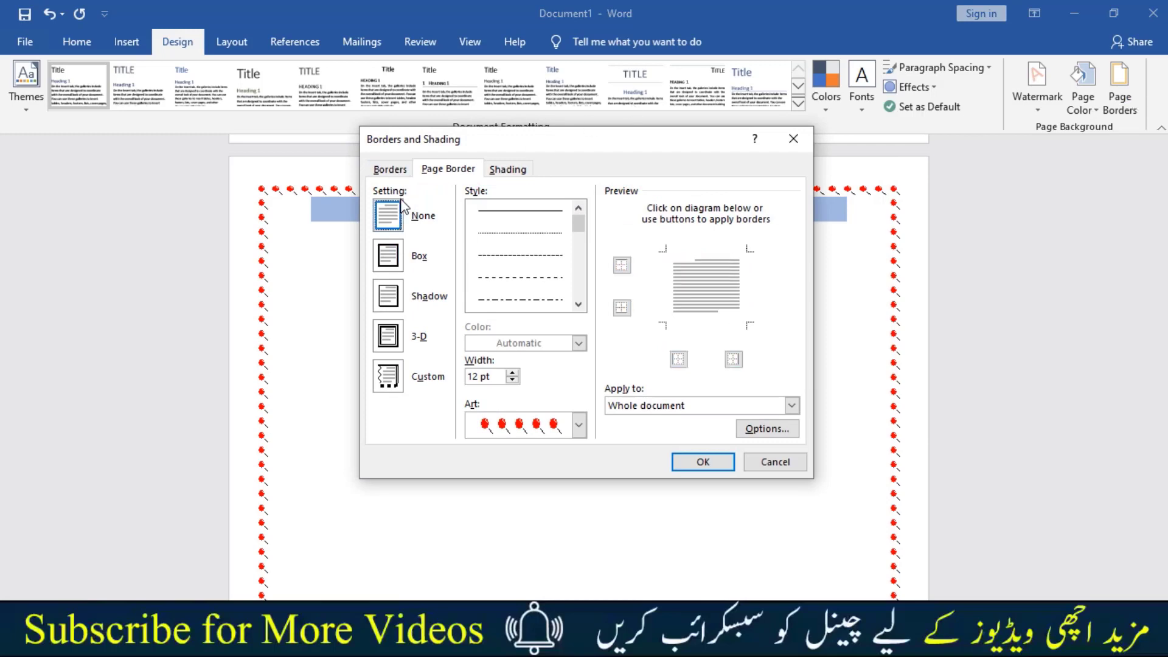
left_click(701, 463)
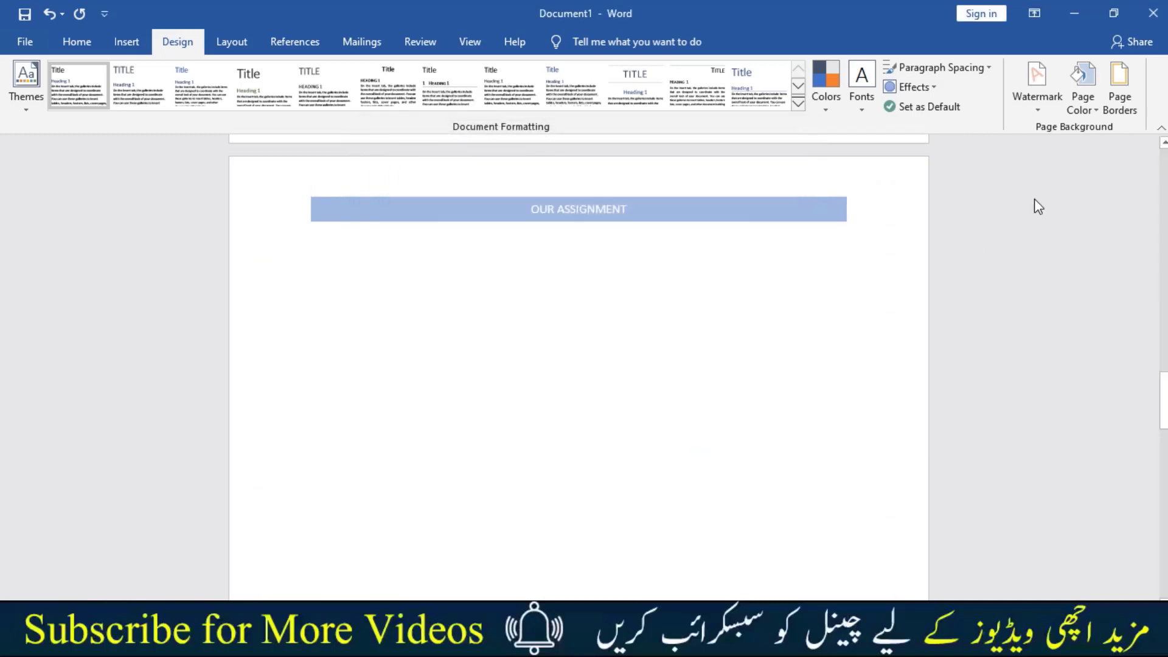
left_click(1120, 97)
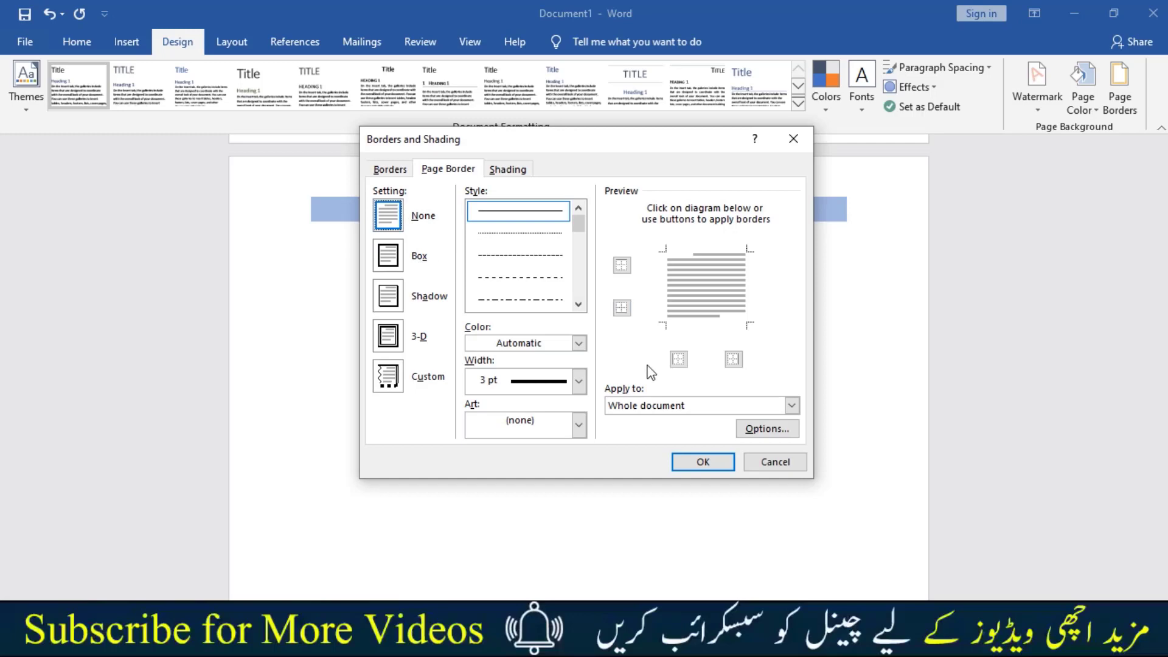
left_click(661, 406)
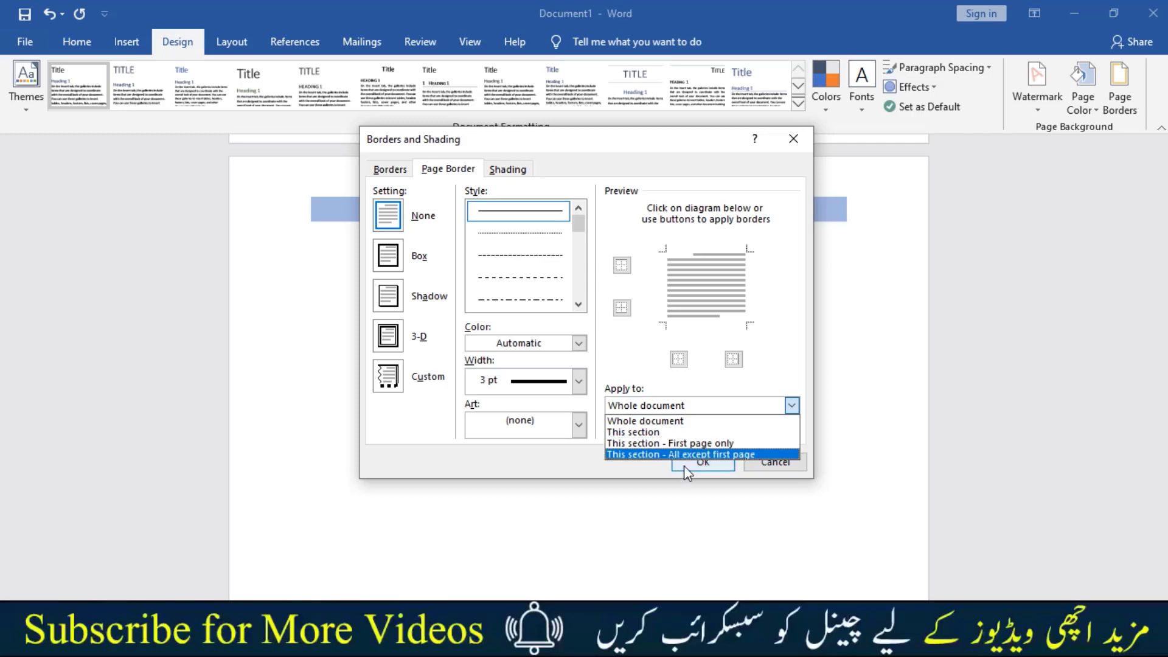
left_click(681, 456)
left_click(684, 466)
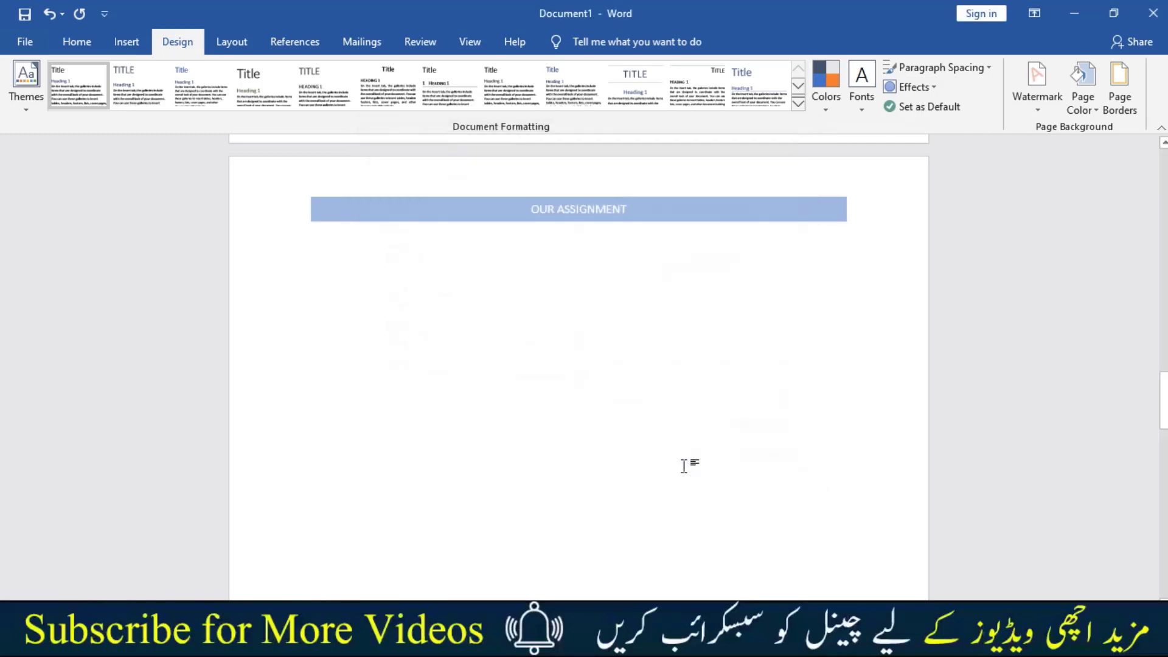
- Preview the margins and switch orientation to Landscape, then back to Portrait
left_click(237, 42)
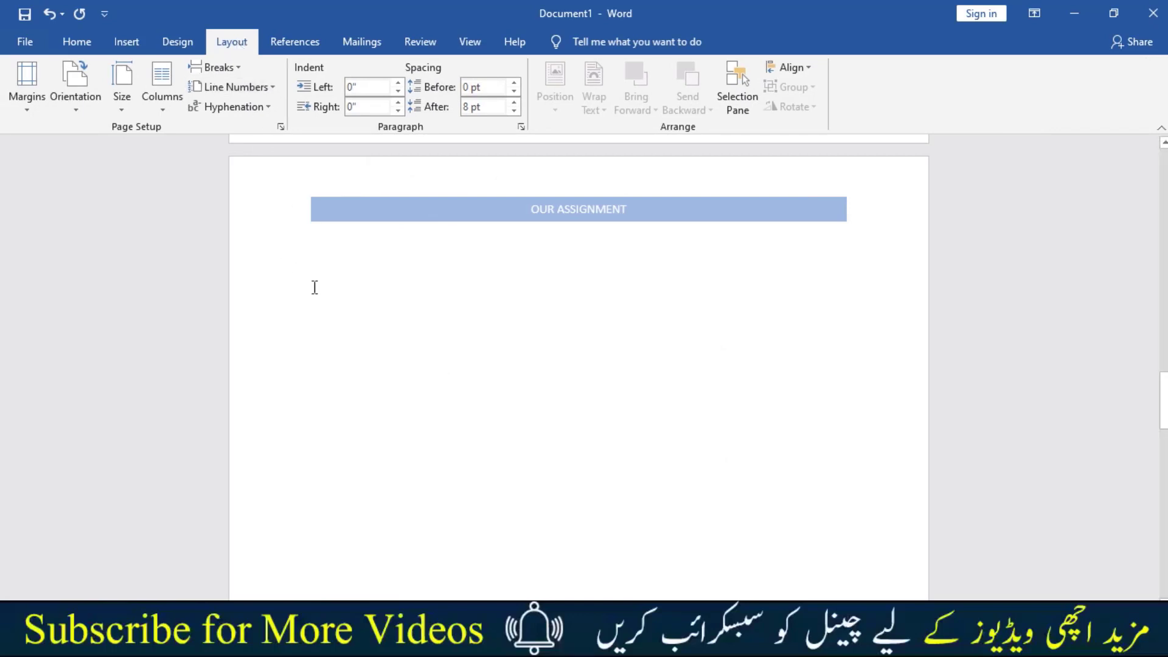
left_click(28, 105)
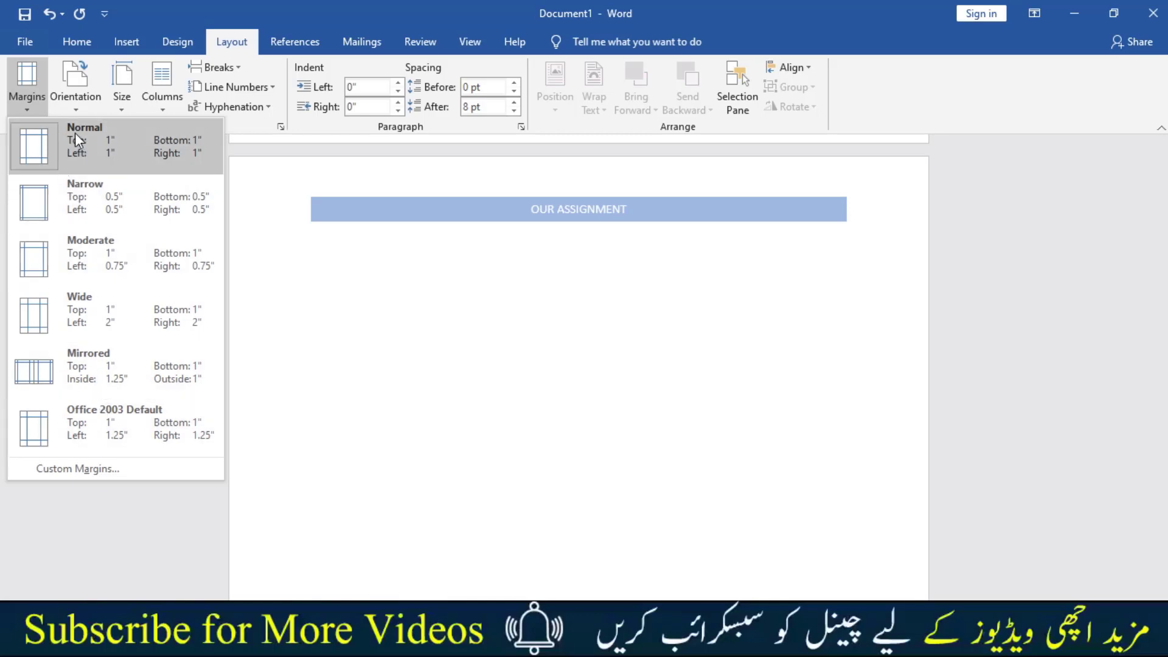
left_click(75, 101)
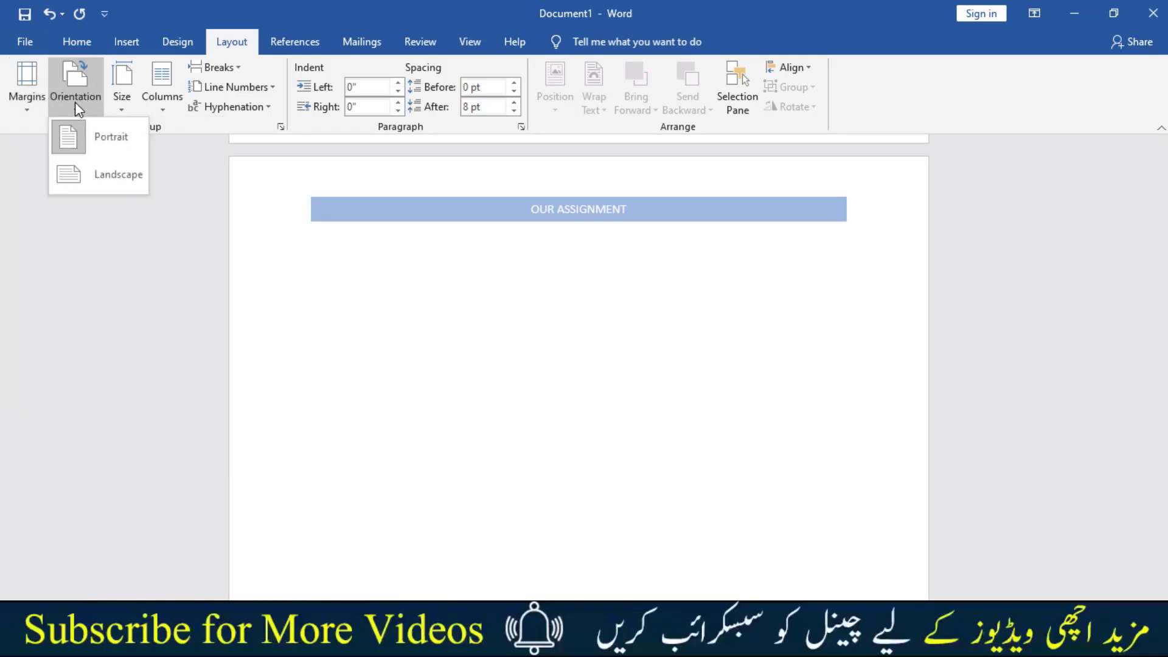
left_click(91, 176)
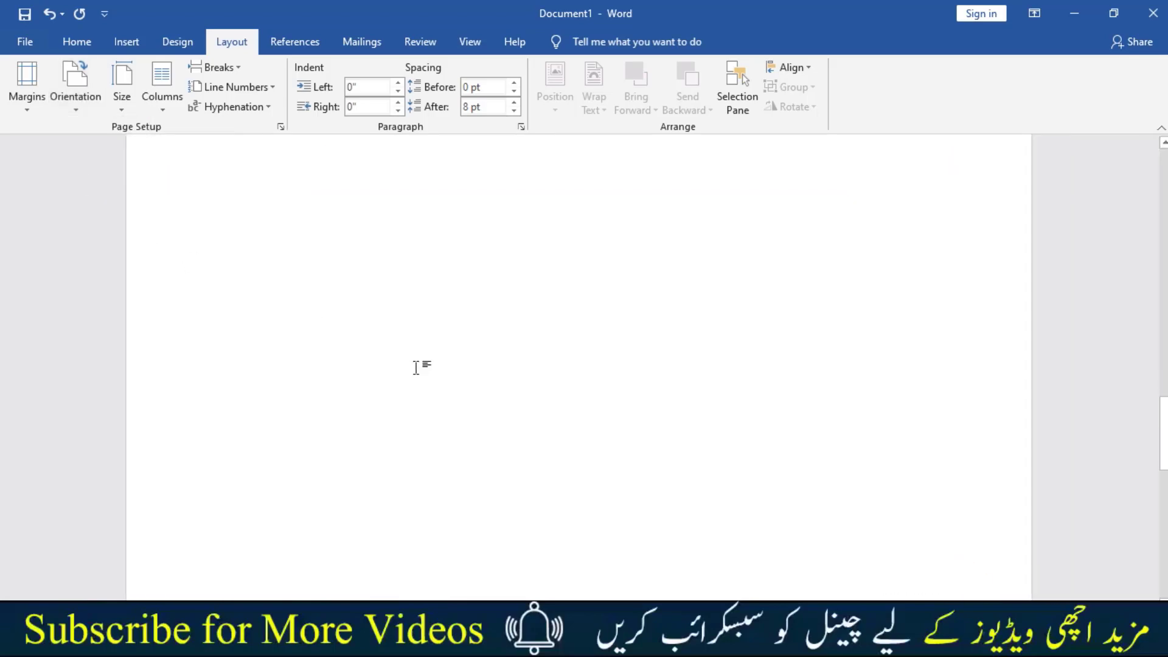
scroll(416, 368, "down", 5)
scroll(416, 367, "down", 5)
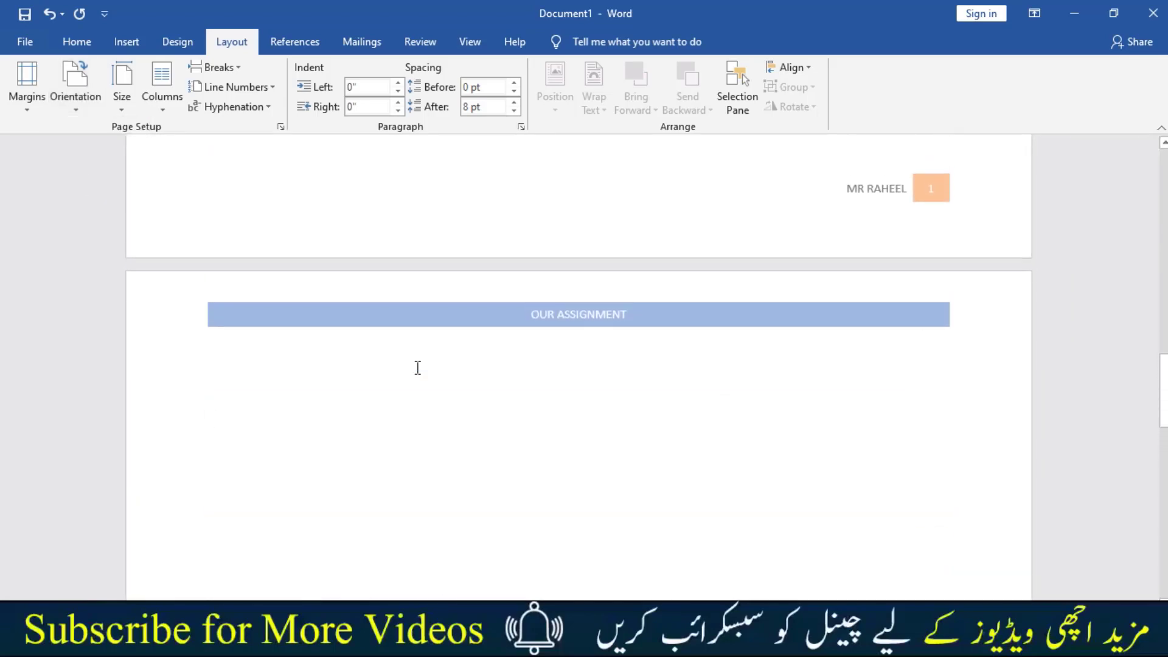
left_click(61, 113)
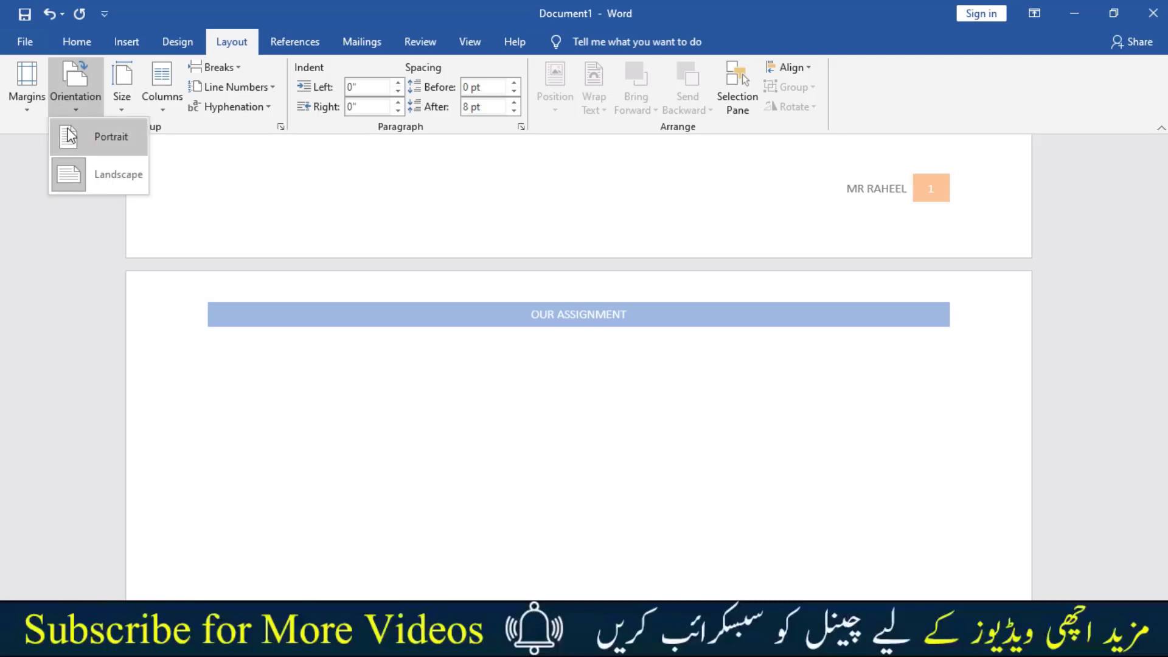
left_click(79, 134)
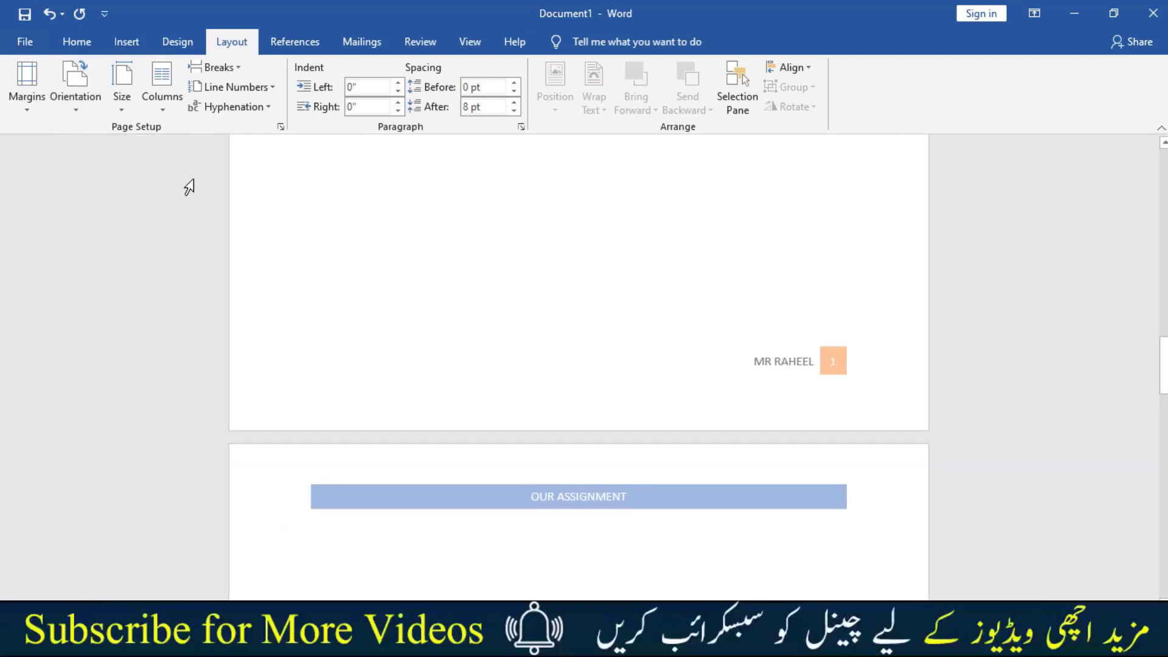
scroll(349, 263, "up", 5)
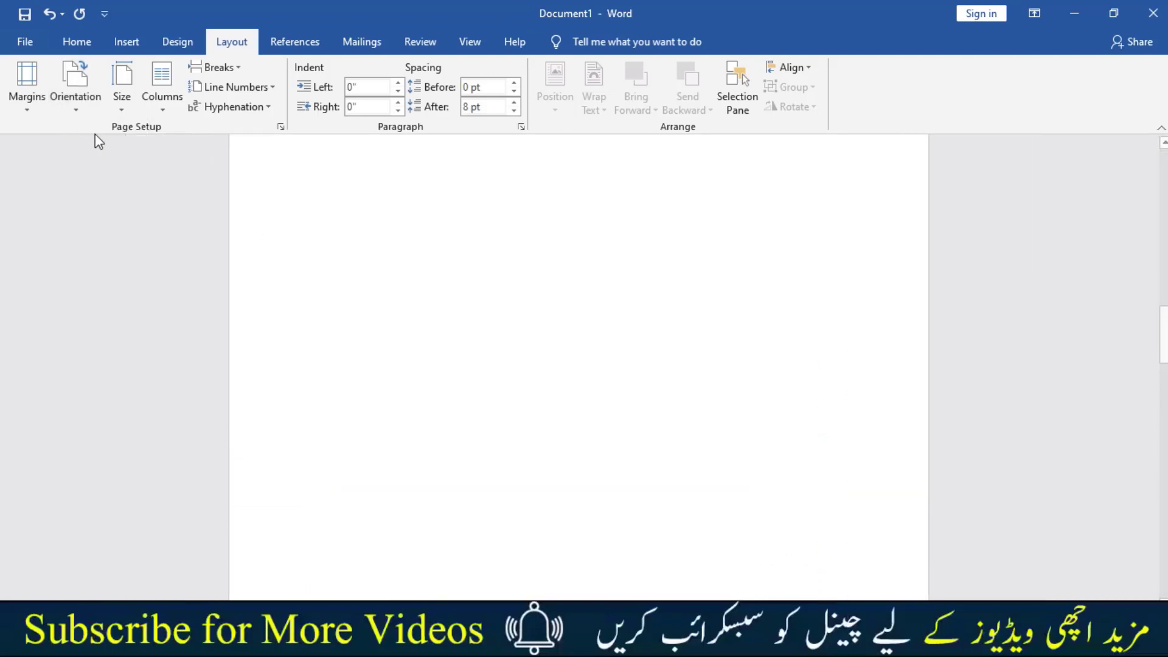
- Set the paper size to A4 and check Columns without changing anything
left_click(121, 109)
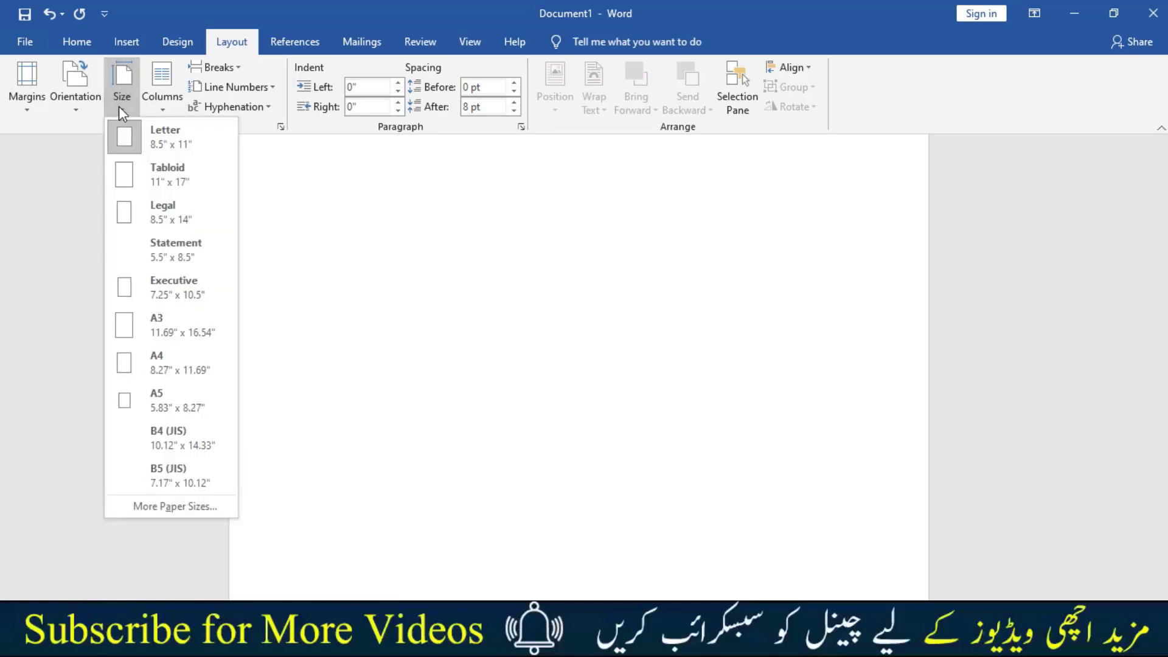
left_click(150, 360)
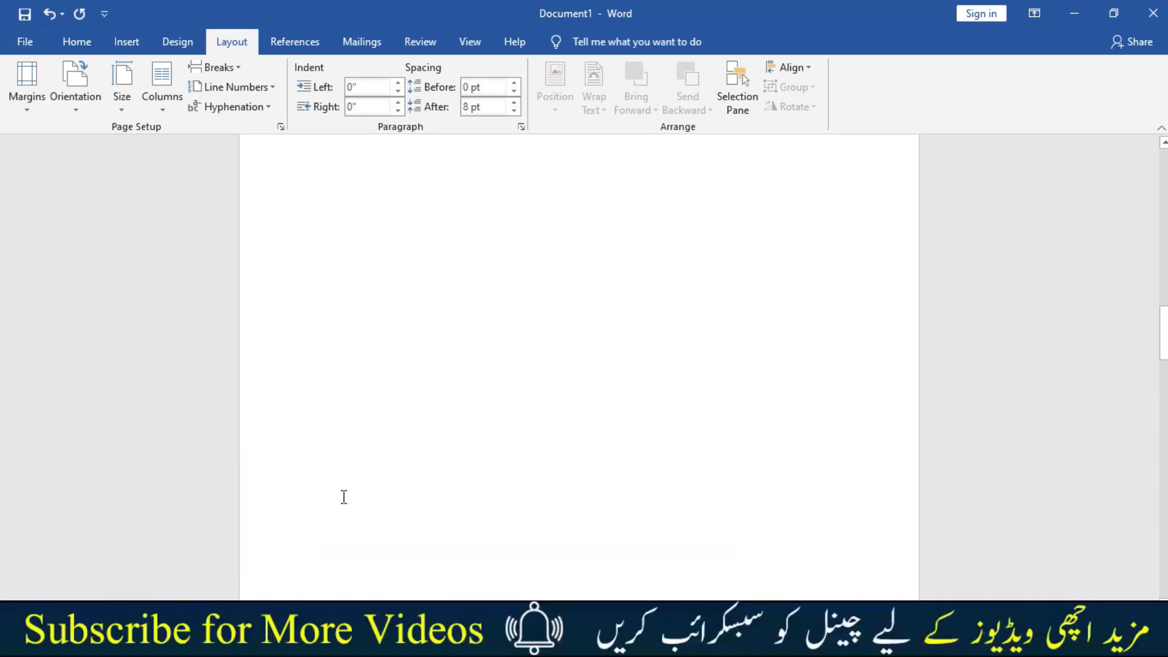
scroll(344, 497, "up", 2)
scroll(344, 499, "down", 5)
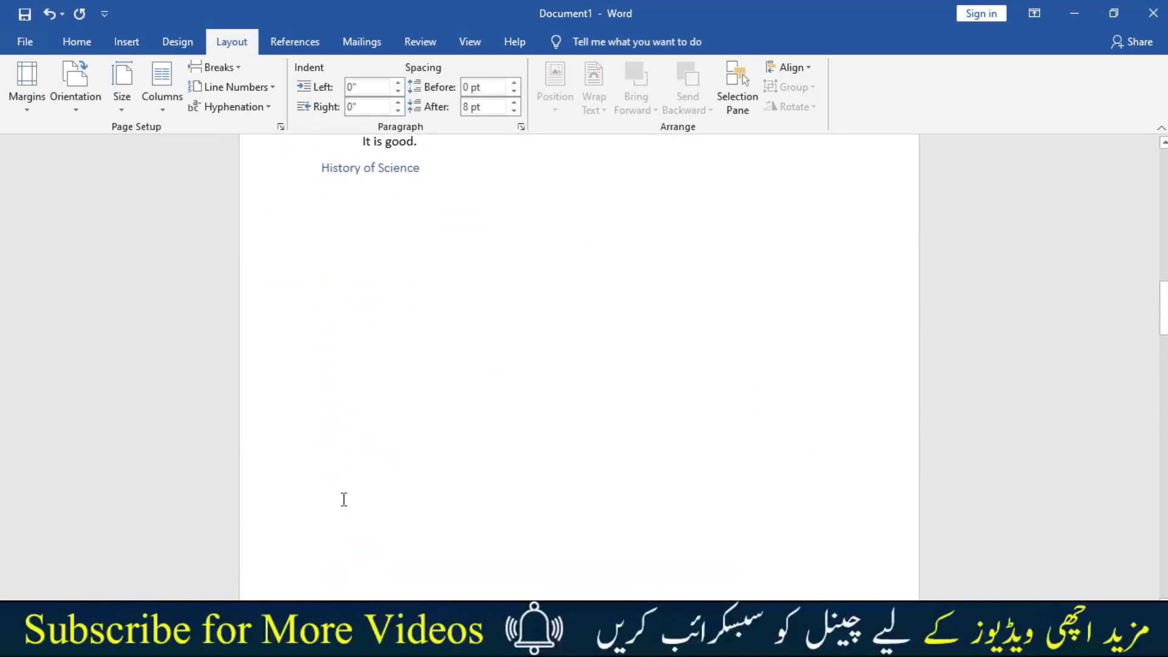
left_click(165, 113)
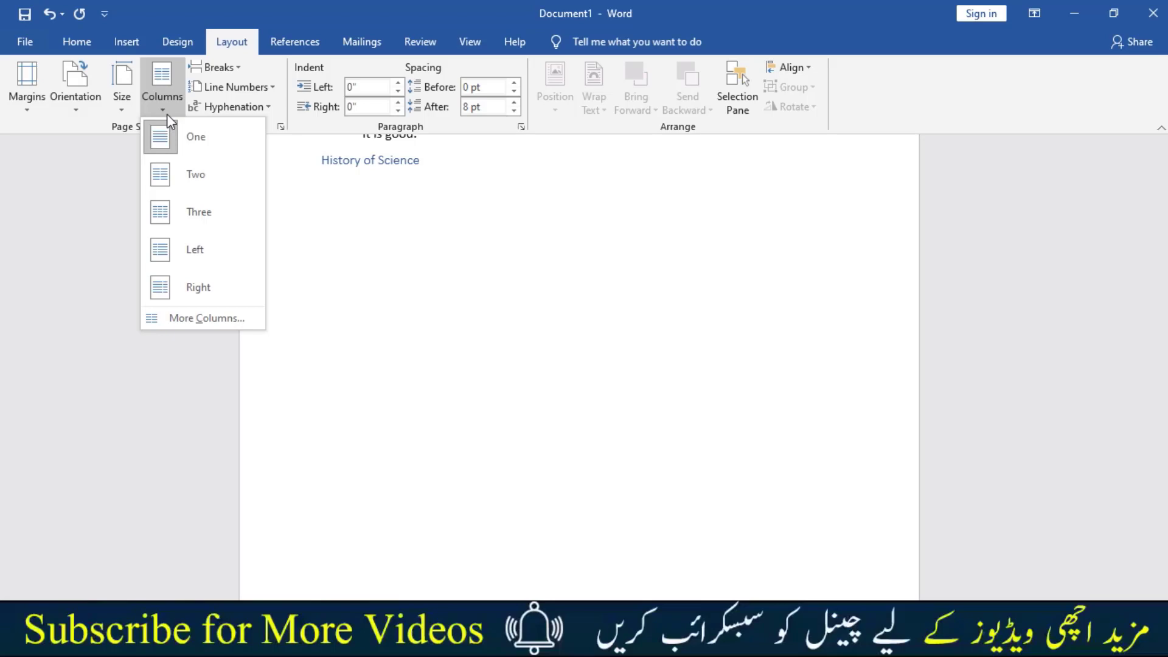
left_click(652, 436)
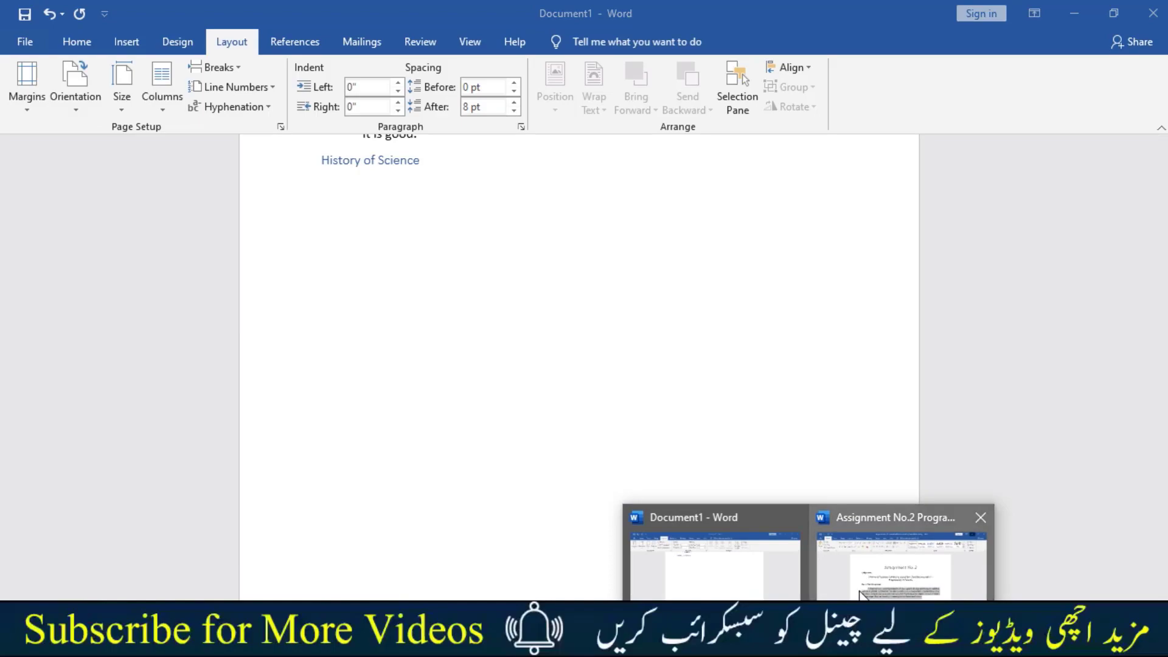
- In Assignment No.2, select the text from Objective through the selection-logic section
left_click(900, 560)
scroll(502, 428, "down", 20)
scroll(502, 428, "down", 8)
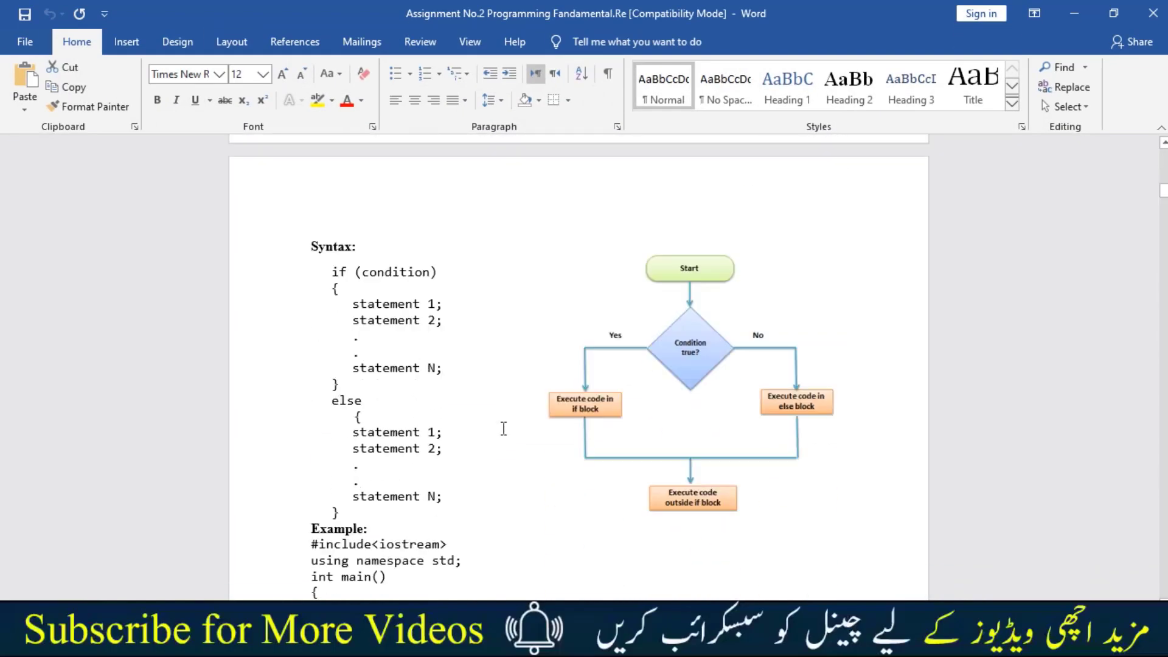
scroll(501, 429, "down", 3)
scroll(502, 428, "down", 5)
scroll(502, 428, "down", 2)
scroll(502, 429, "down", 15)
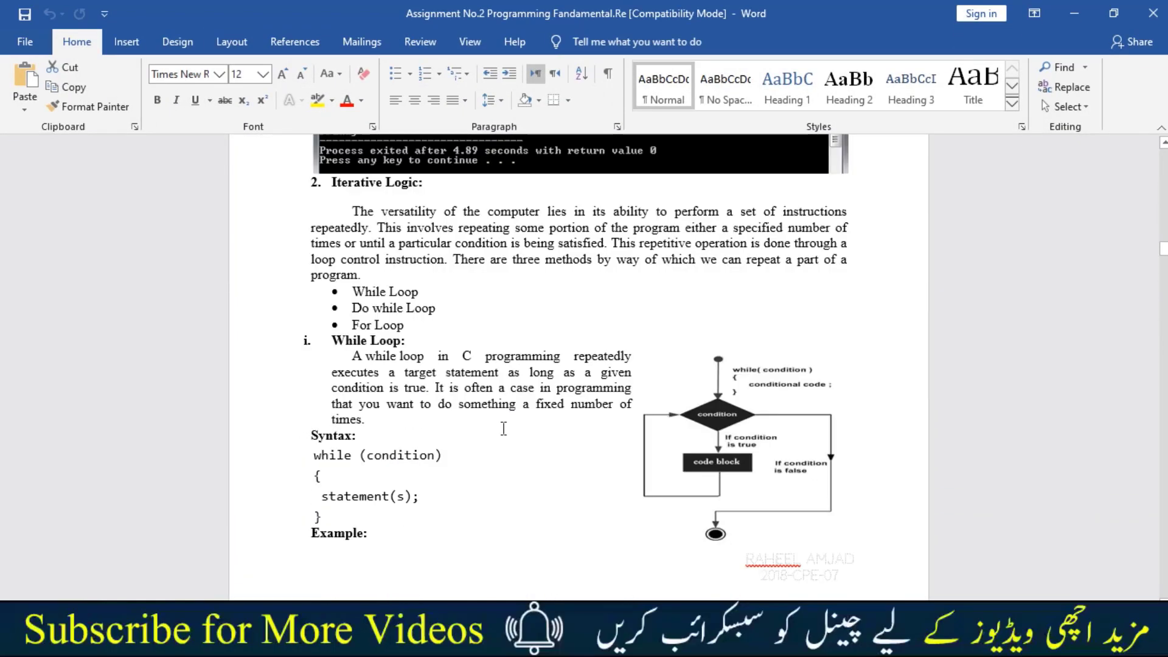
scroll(502, 428, "down", 3)
scroll(502, 428, "up", 8)
scroll(501, 428, "up", 10)
scroll(502, 428, "up", 10)
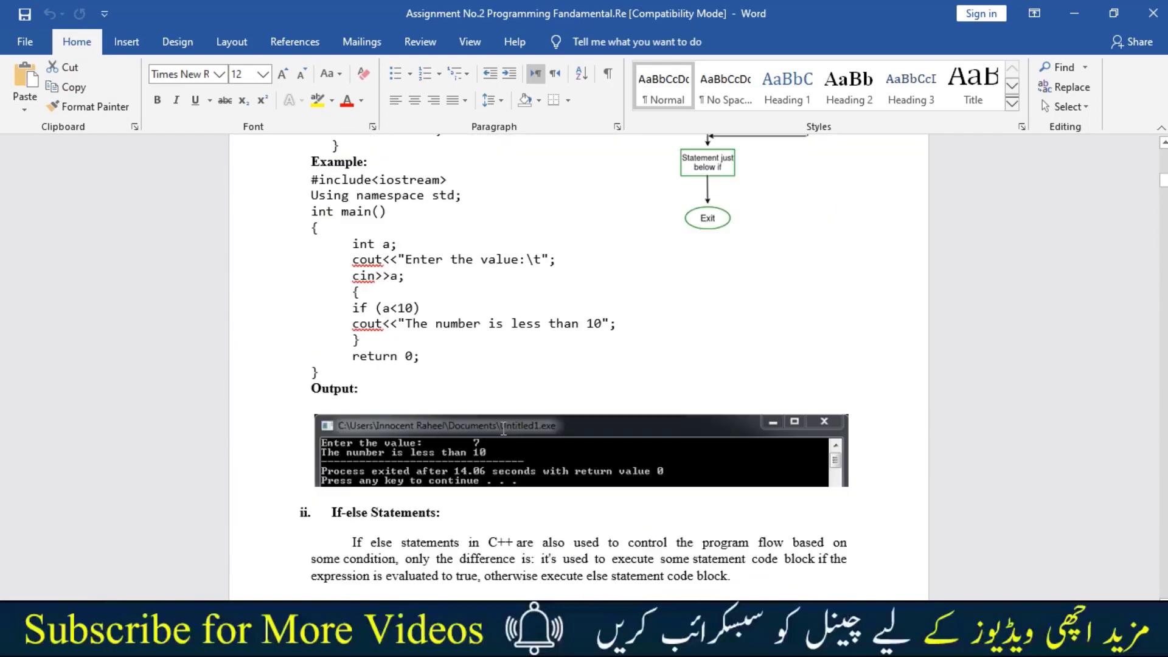
scroll(502, 428, "up", 10)
scroll(501, 428, "up", 10)
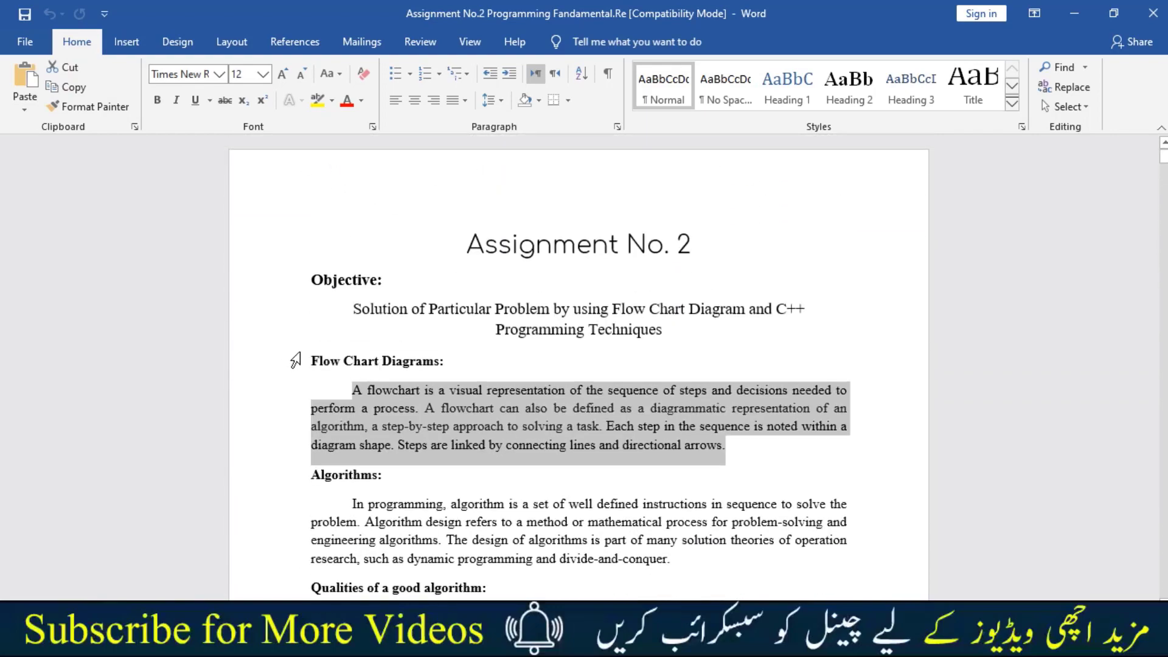
mouse_move(315, 275)
left_mouse_down()
mouse_move(637, 427)
mouse_move(752, 352)
left_mouse_up()
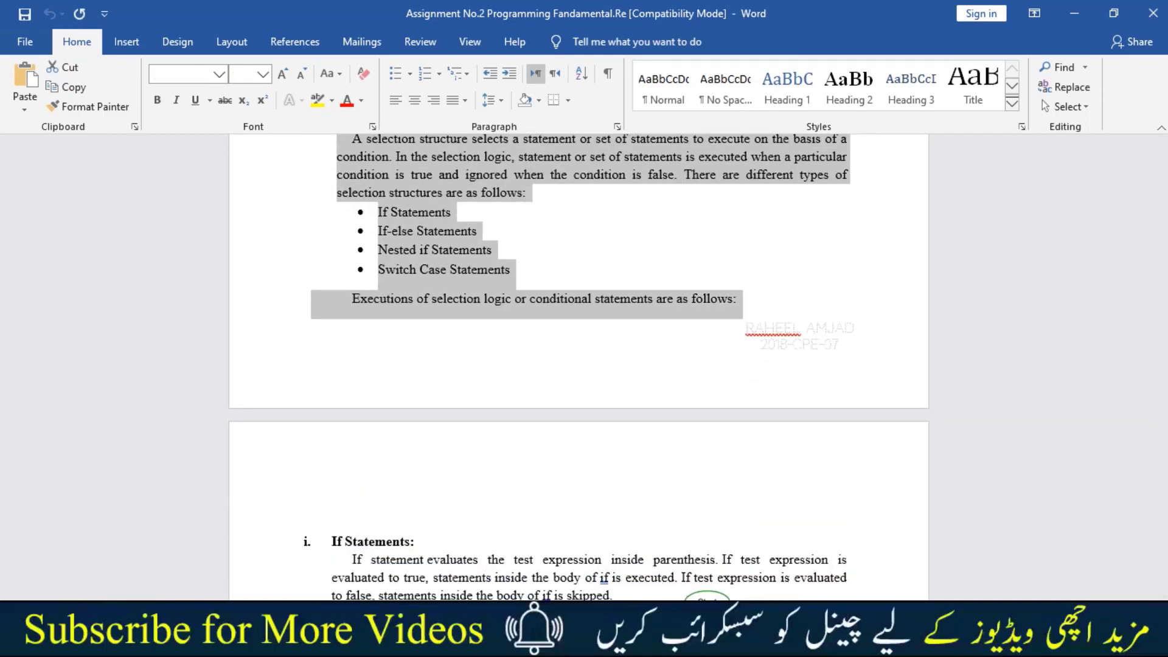
- Paste the copied text into Document1 below History of Science
left_click(809, 645)
left_click(749, 582)
scroll(551, 317, "up", 3)
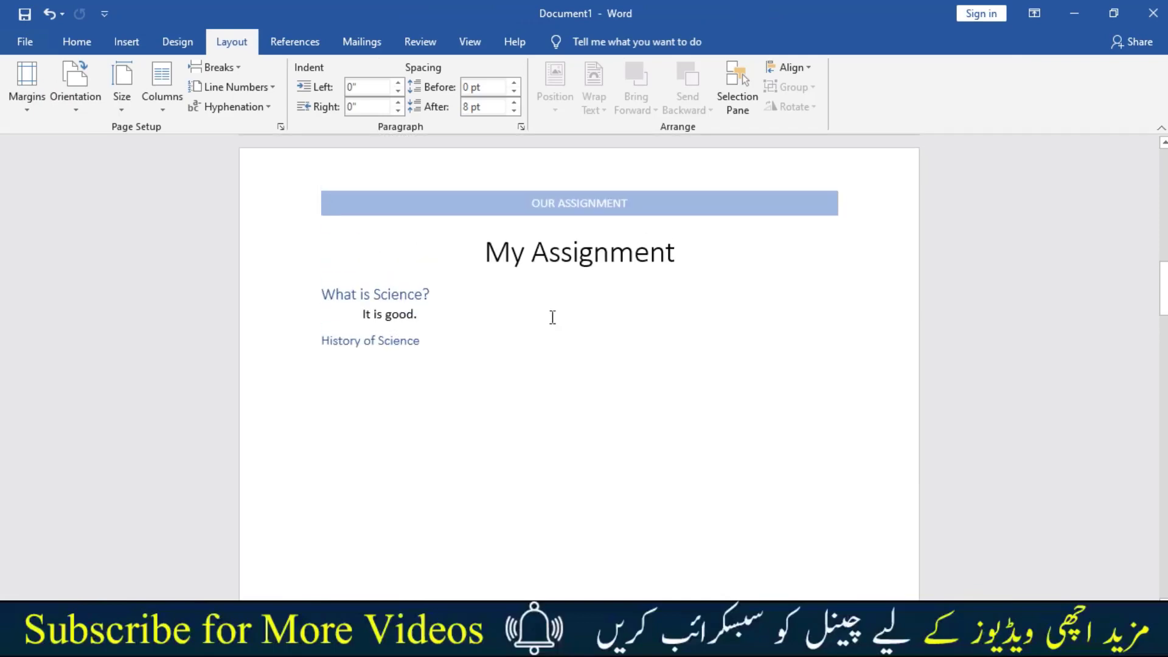
scroll(331, 323, "down", 2)
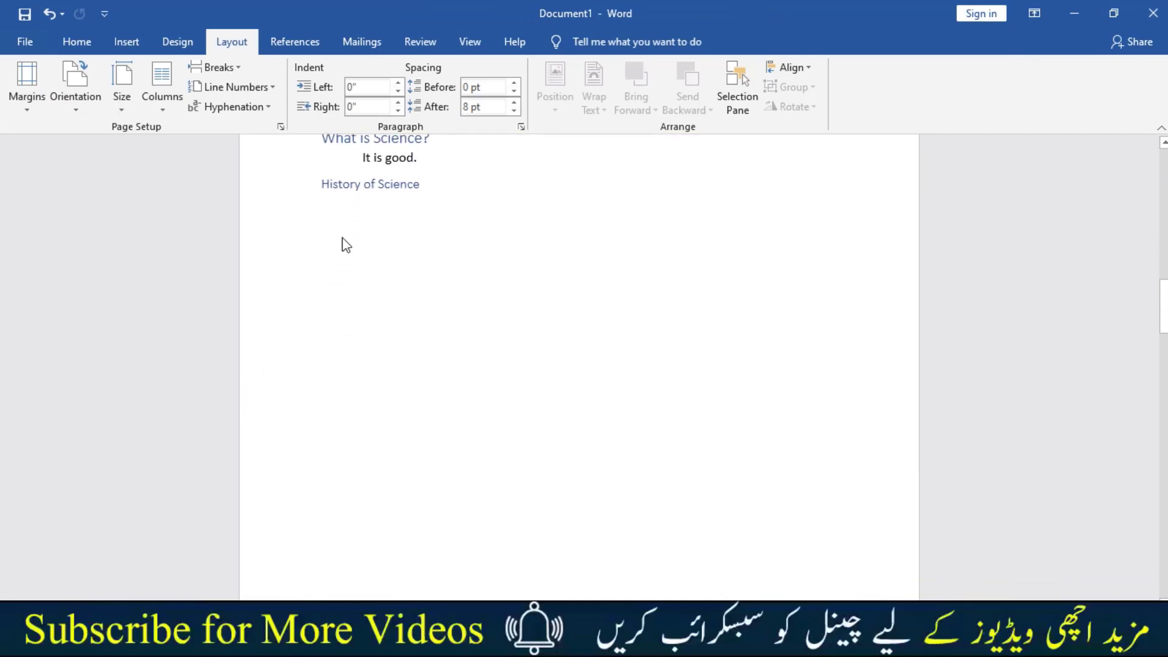
key("ctrl+v")
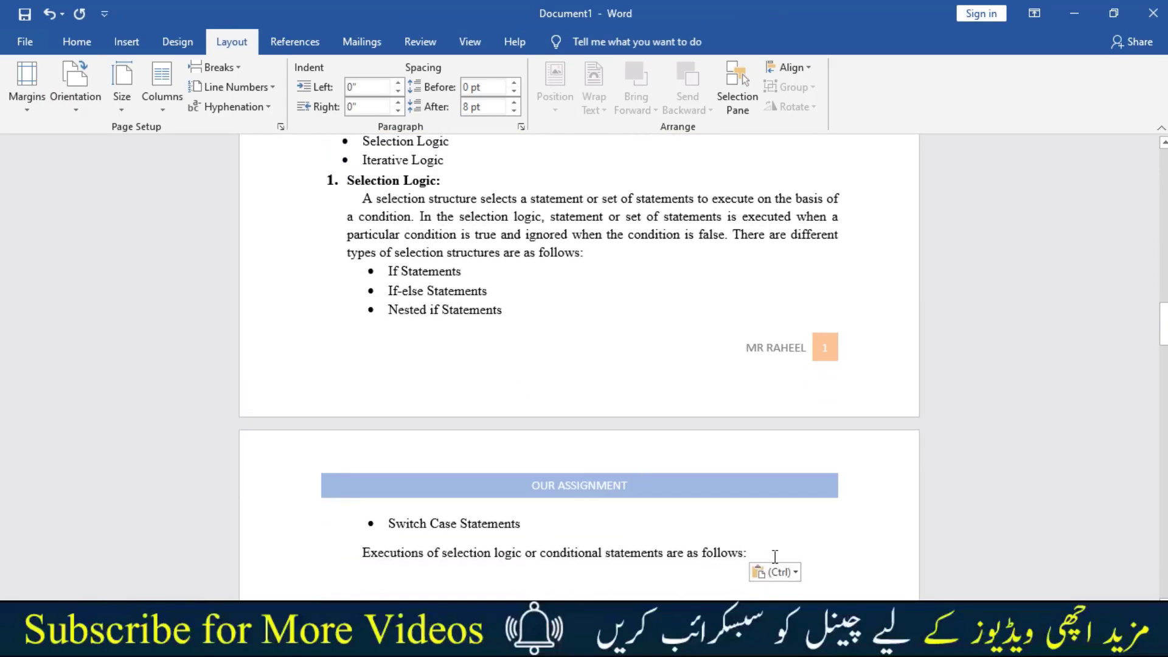
- Split the pasted text into two columns, then change it to three columns
mouse_move(522, 307)
left_mouse_down()
mouse_move(407, 125)
mouse_move(339, 273)
mouse_move(334, 317)
mouse_move(322, 316)
left_mouse_up()
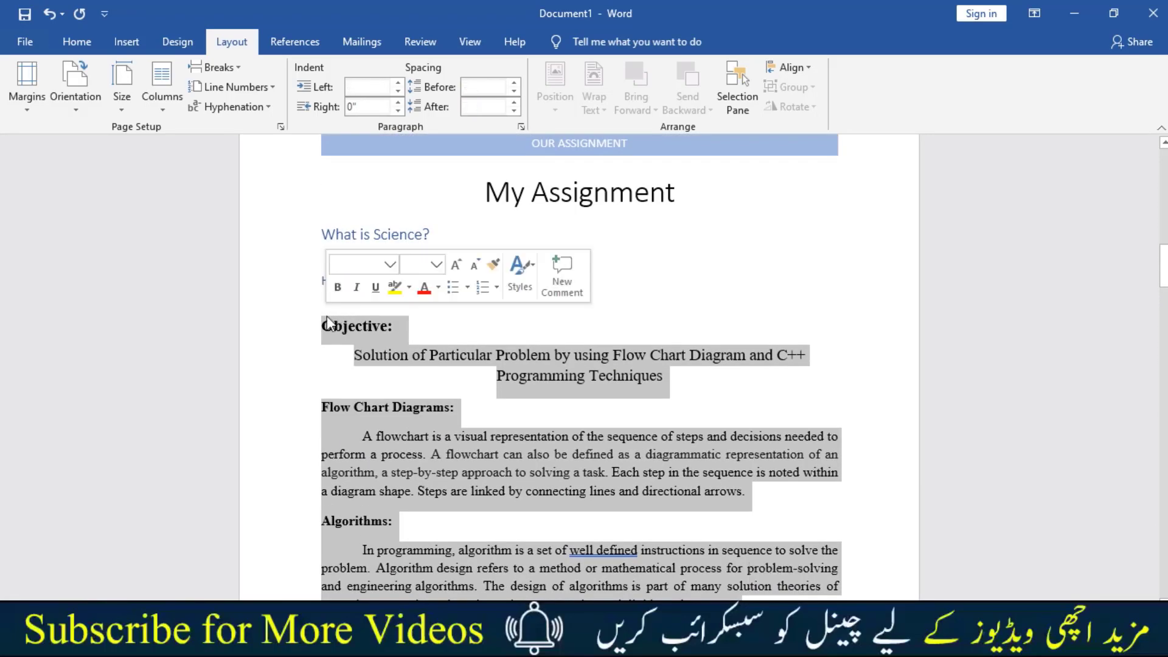
left_click(177, 113)
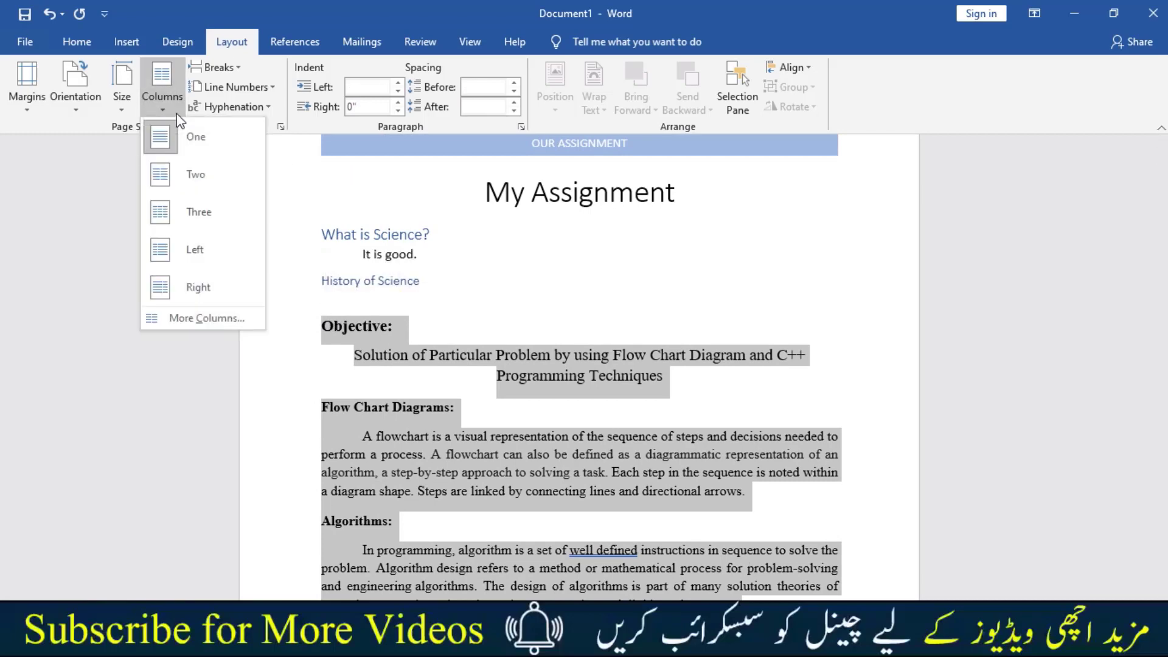
left_click(182, 173)
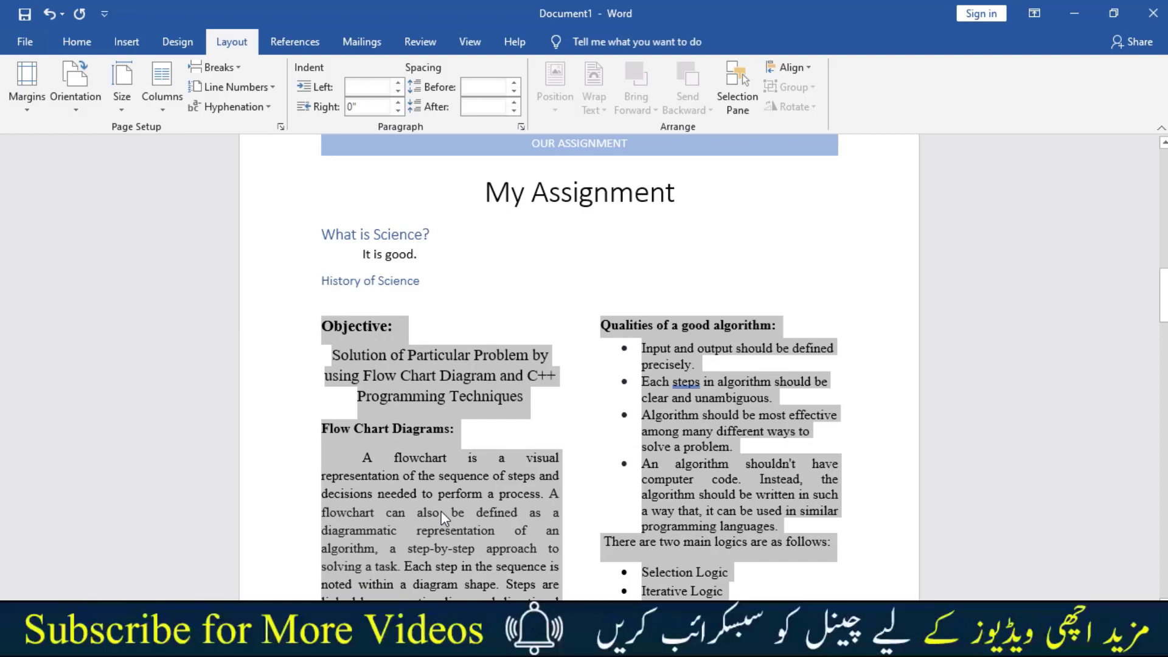
scroll(441, 511, "down", 6)
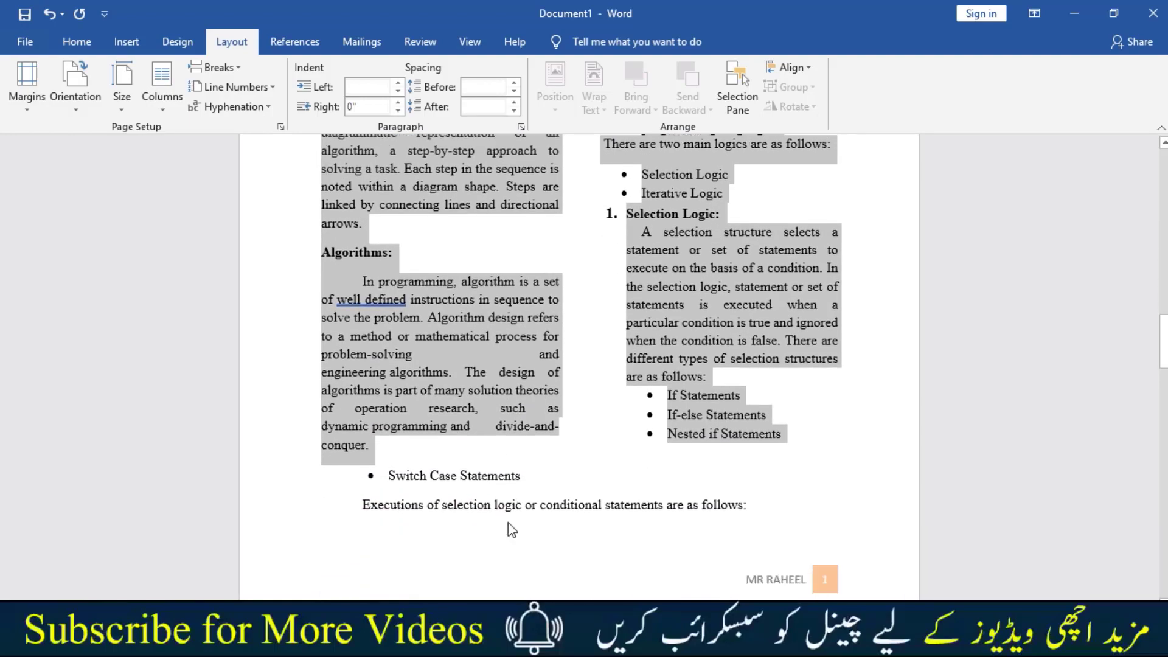
scroll(508, 523, "up", 2)
scroll(508, 522, "up", 4)
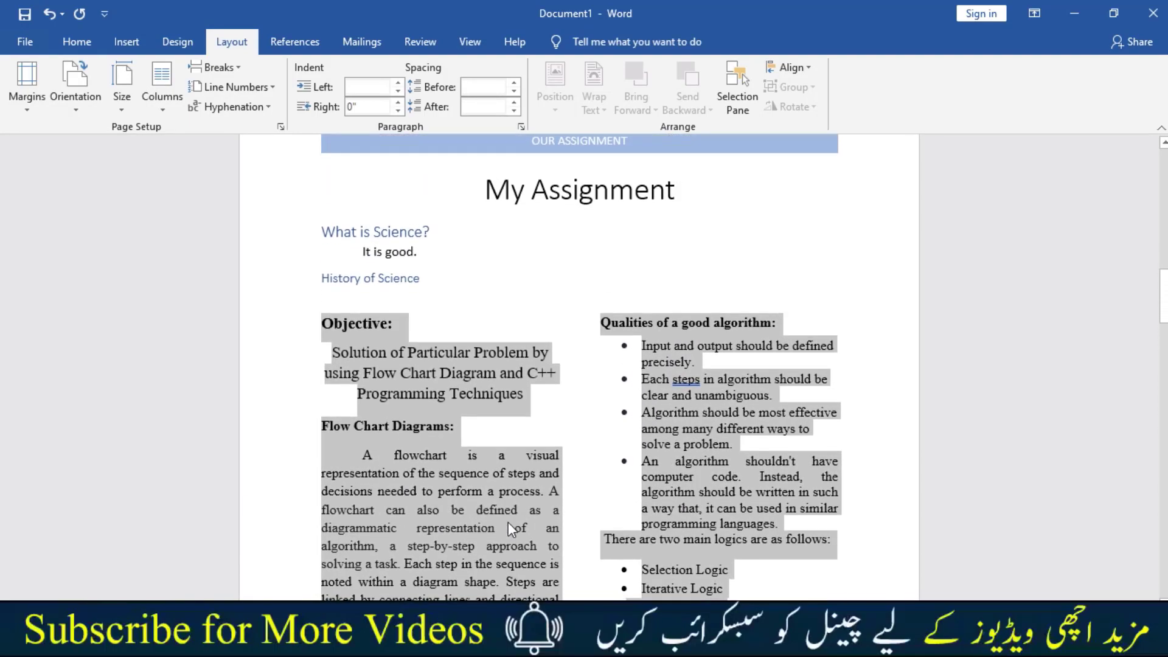
scroll(509, 522, "down", 4)
scroll(509, 522, "down", 2)
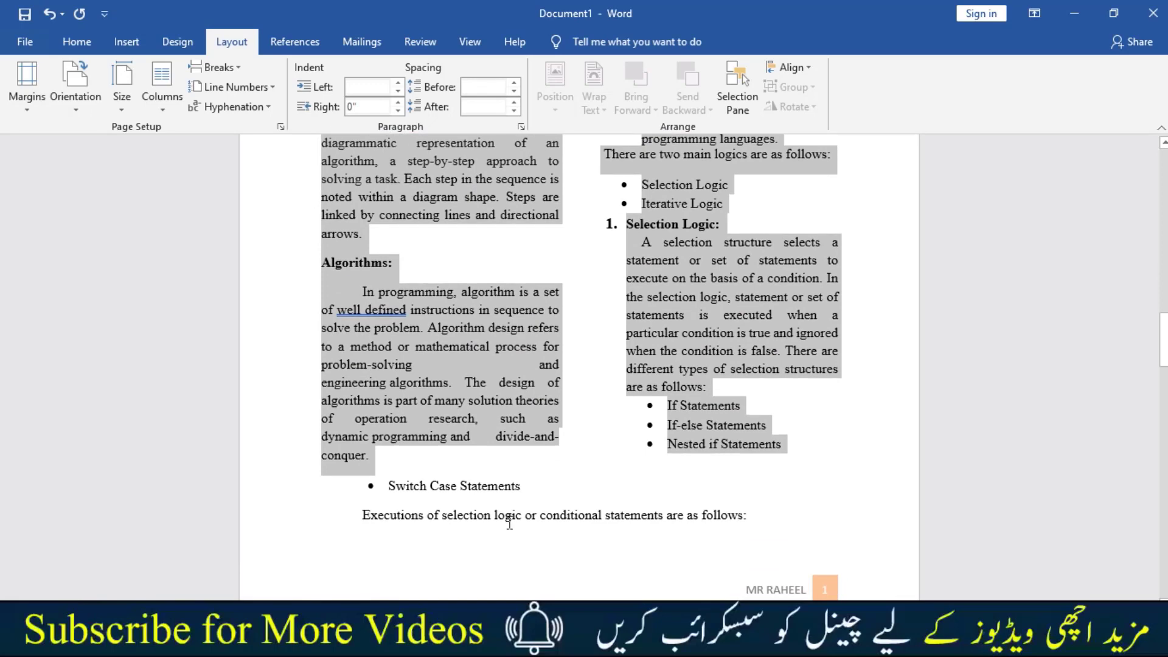
left_click(161, 104)
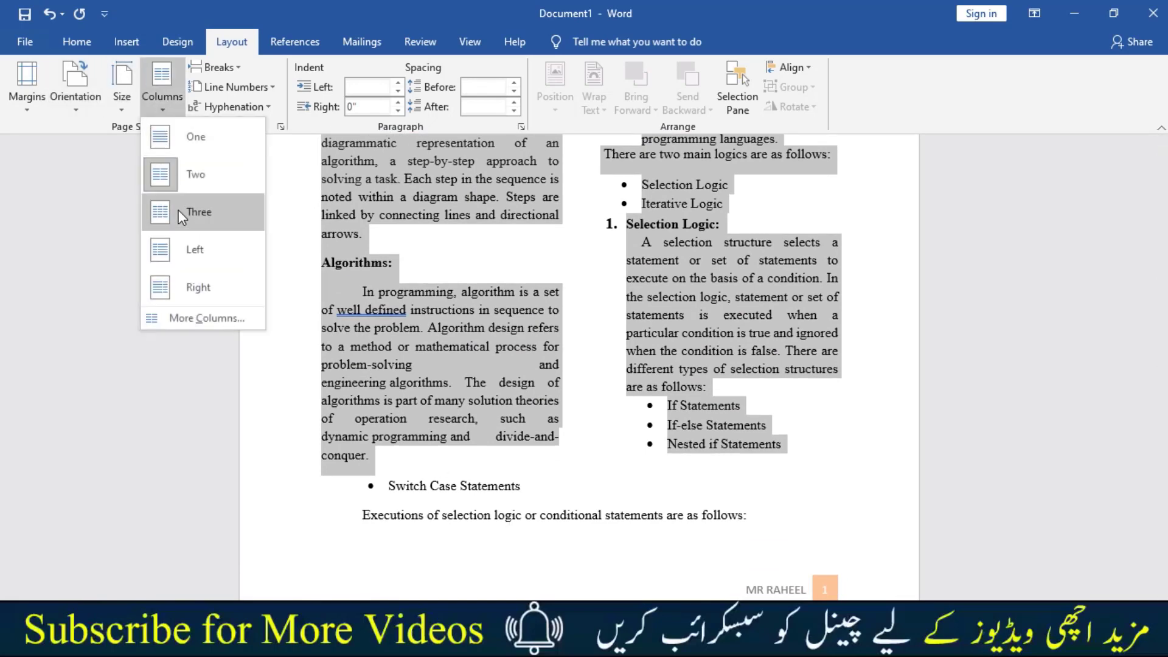
left_click(188, 218)
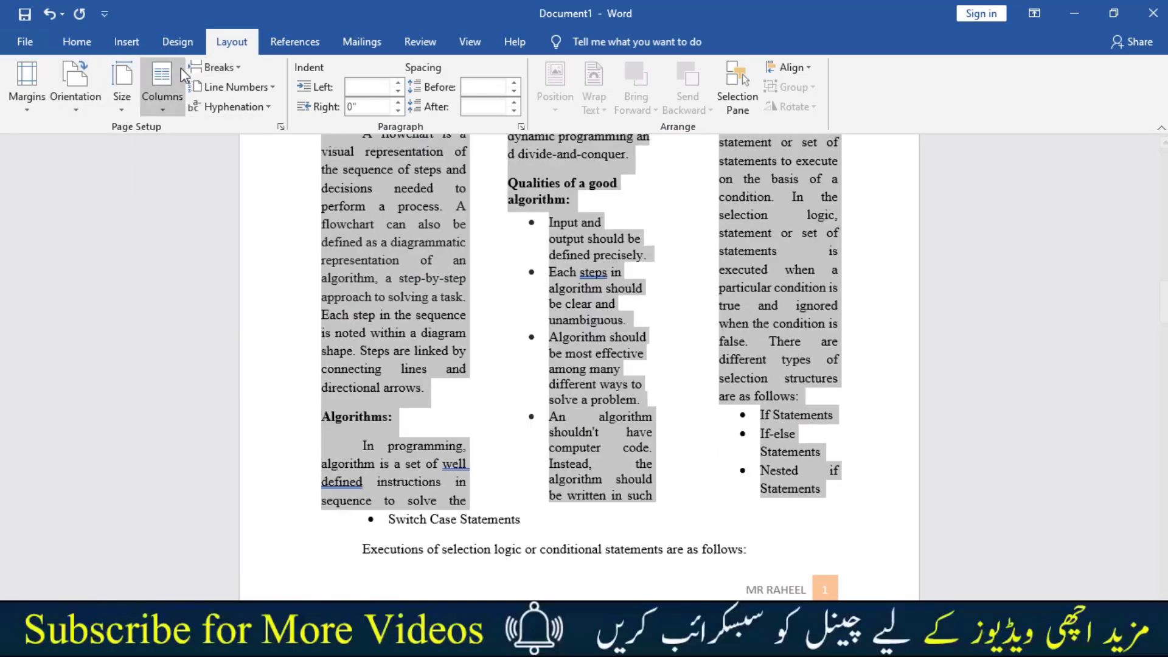
- Browse the Line Numbers and Align options without applying any change
left_click(176, 93)
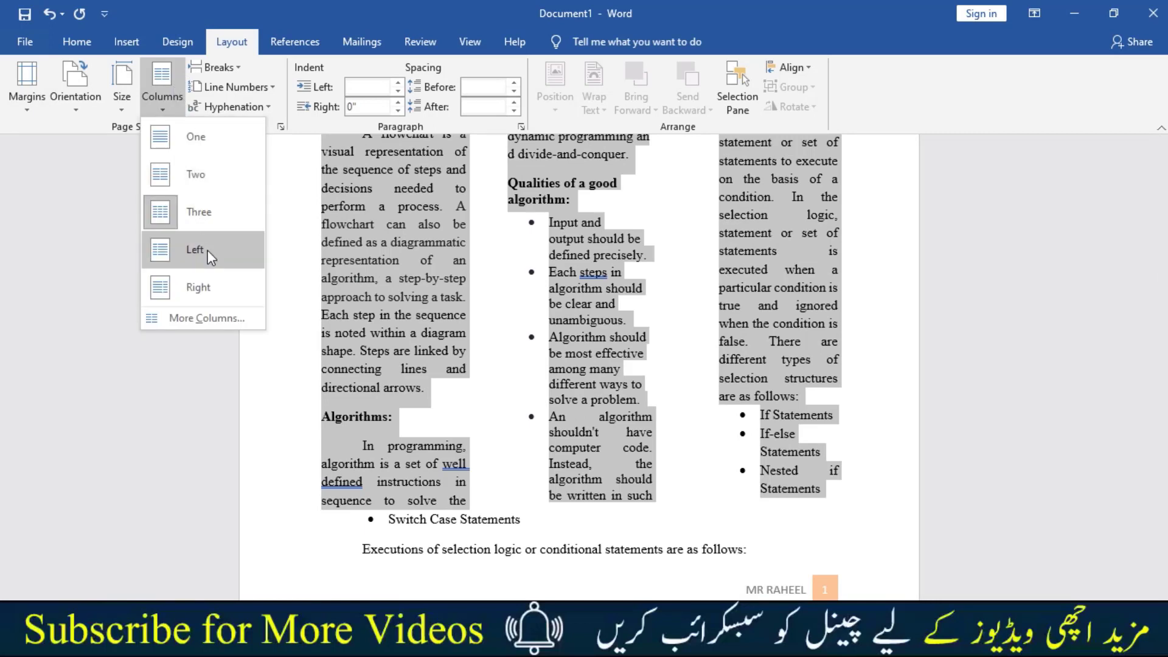
left_click(96, 209)
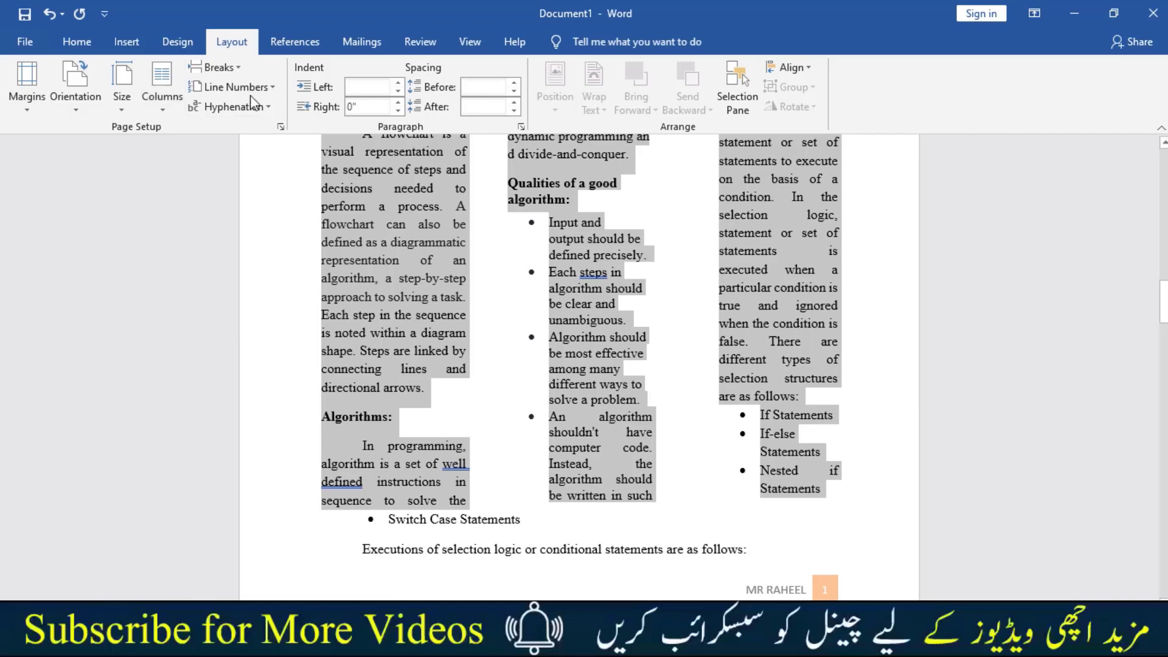
left_click(275, 85)
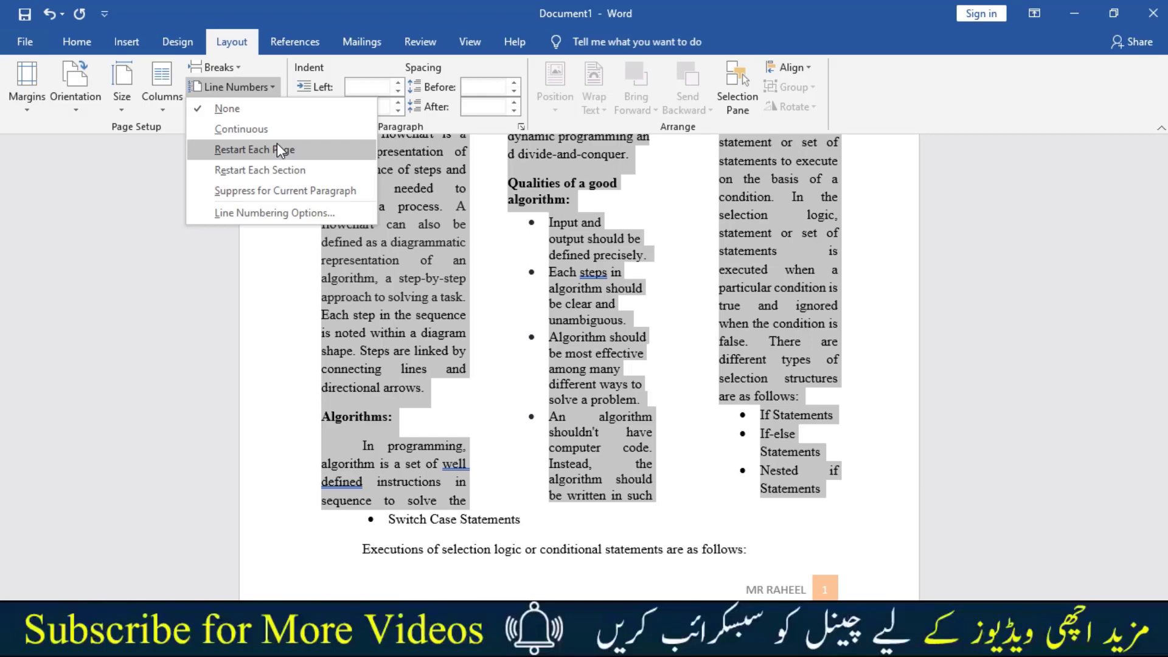
left_click(269, 88)
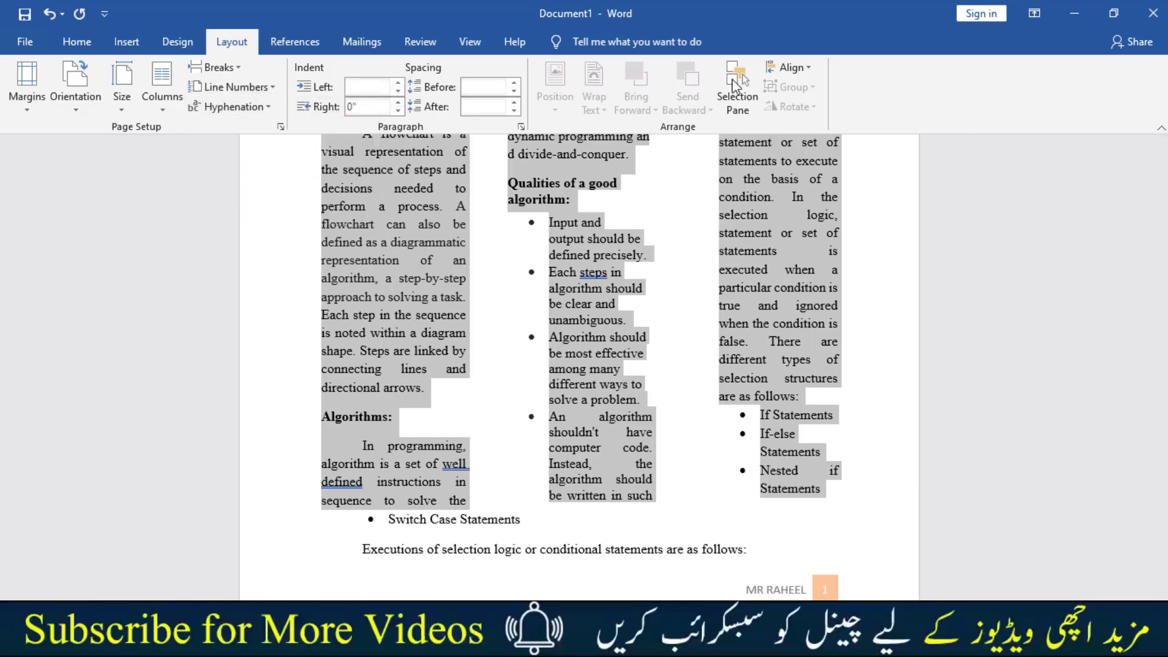
left_click(794, 72)
left_click(794, 72)
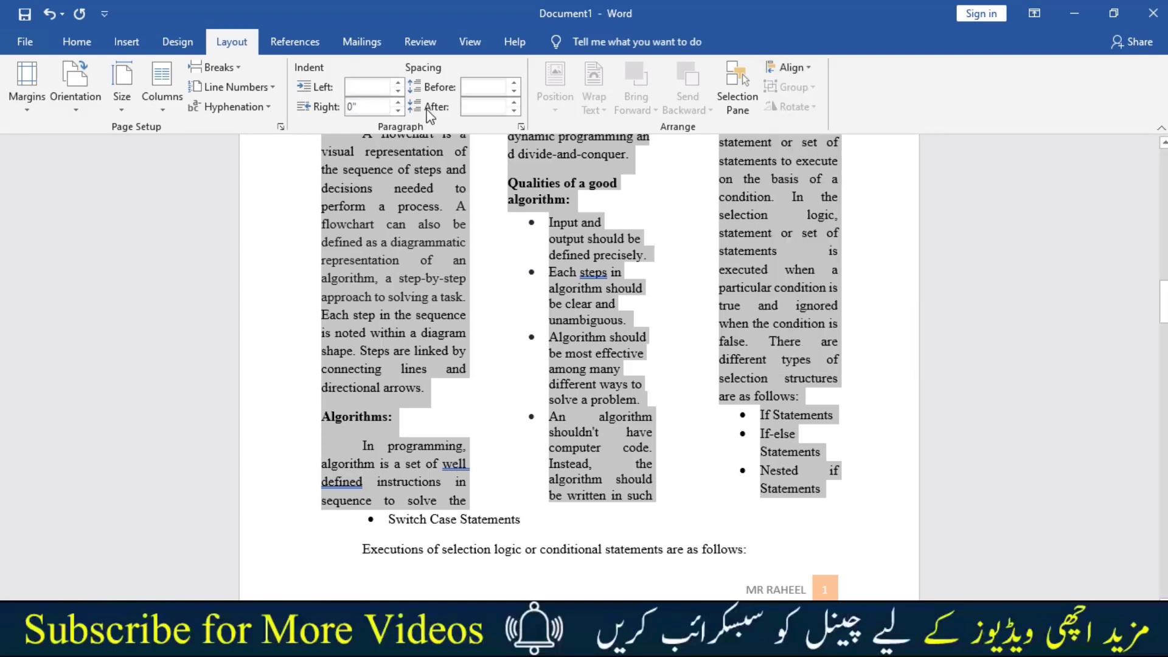
left_click(268, 47)
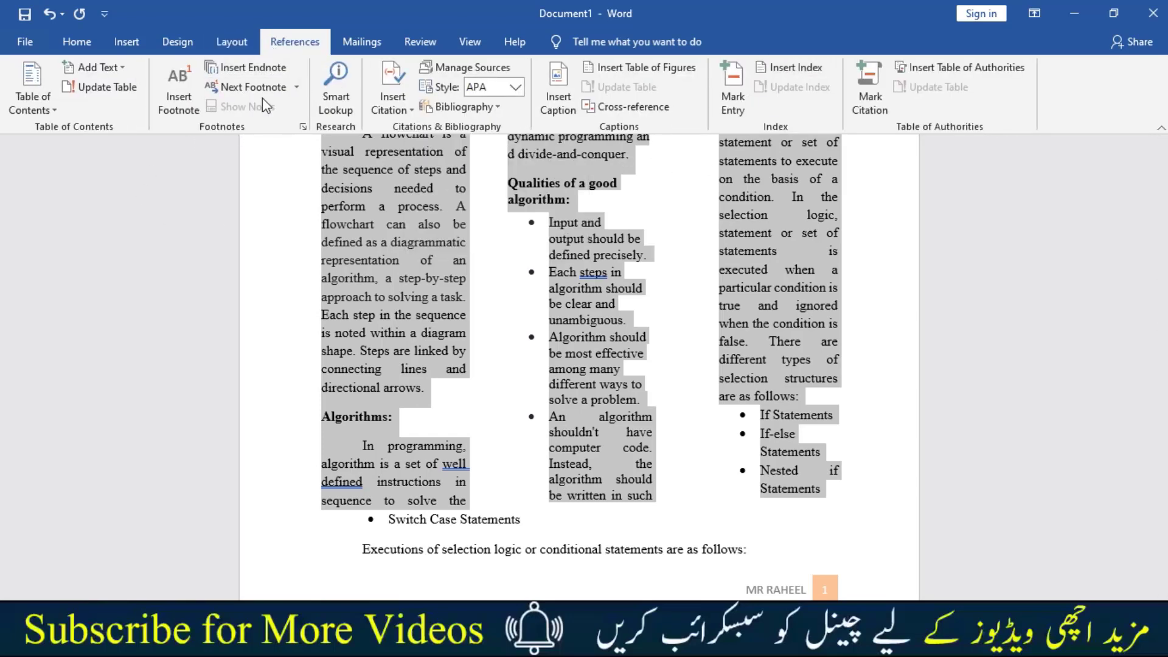
- Insert an automatic Contents table from the Table of Contents styles
left_click(53, 109)
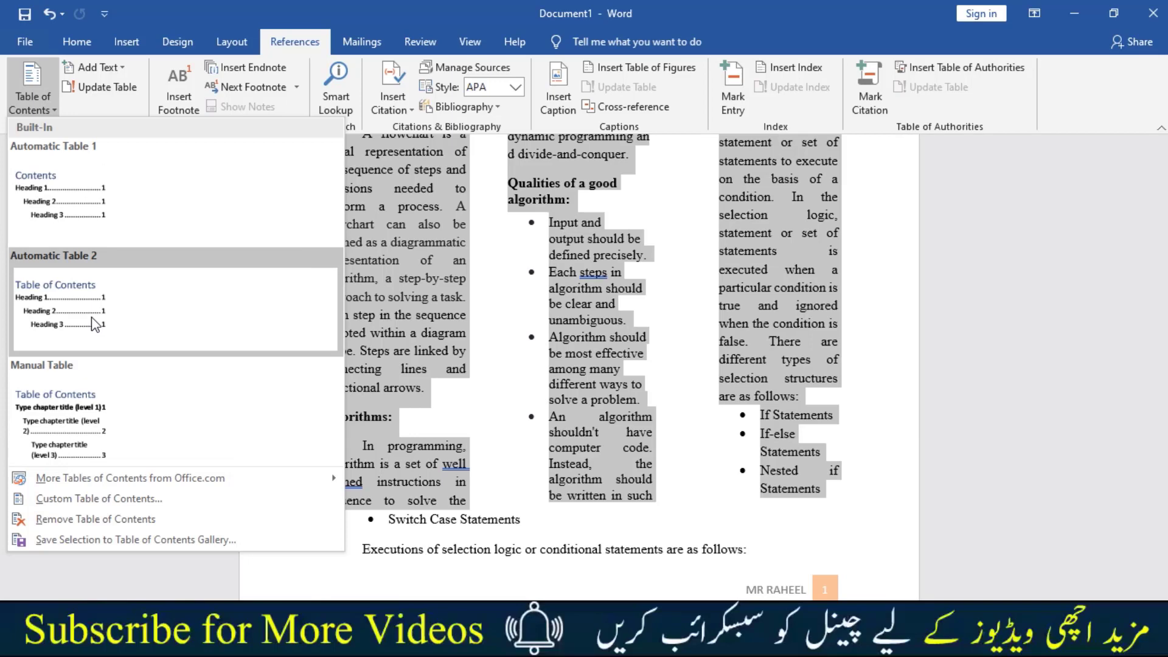
left_click(42, 218)
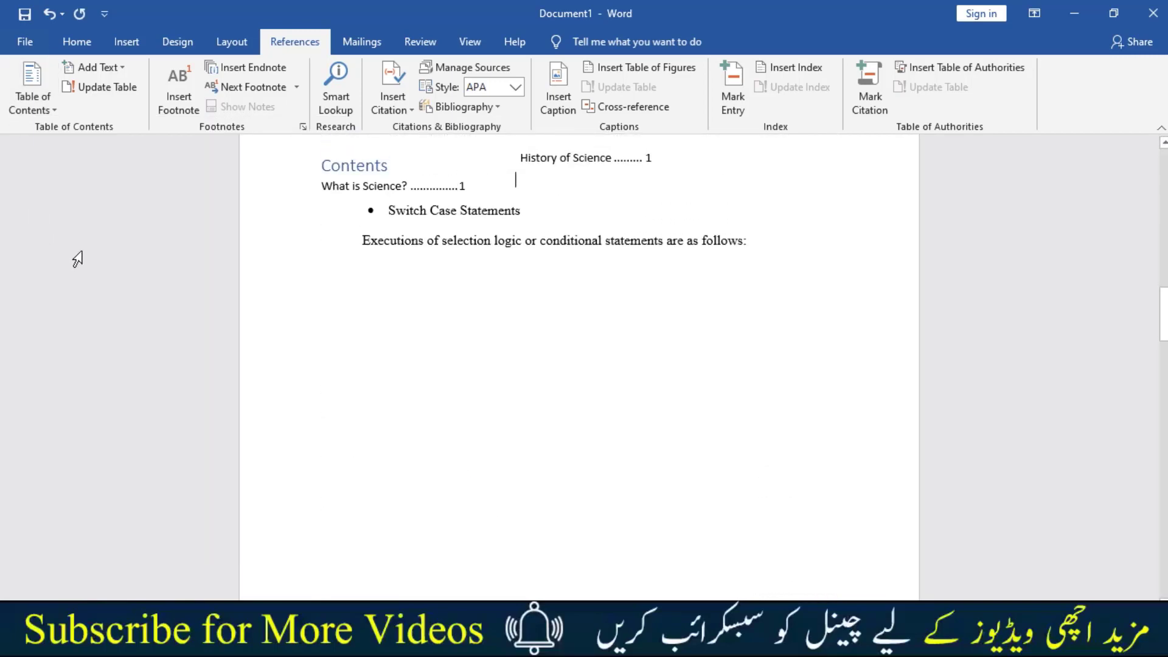
scroll(482, 261, "up", 5)
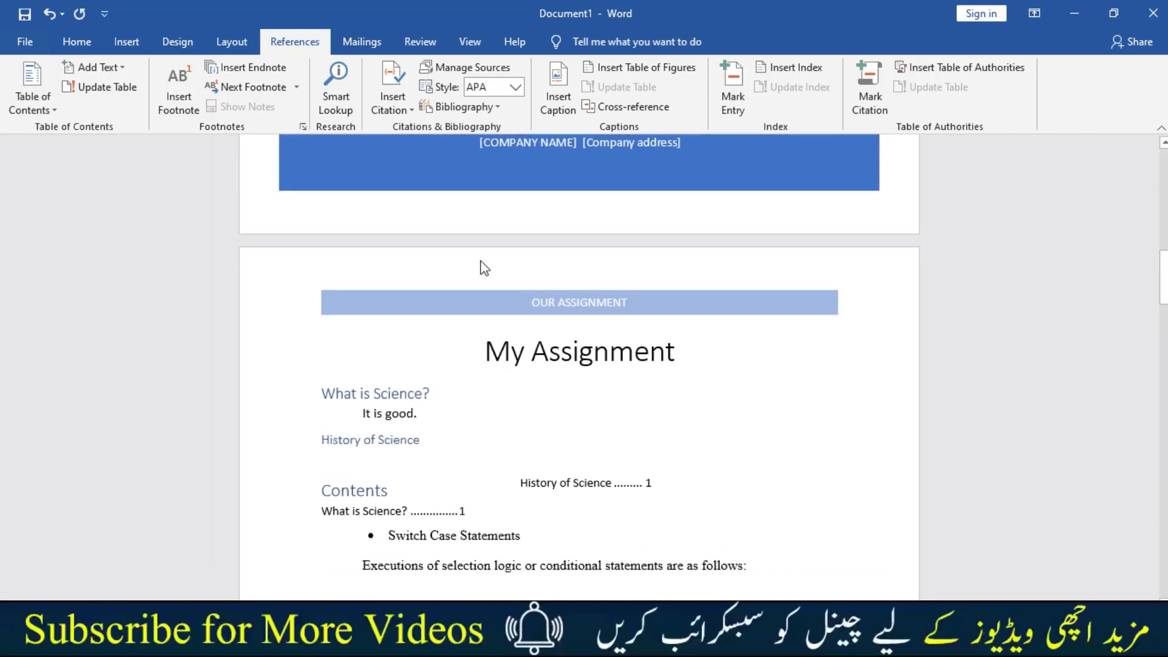
scroll(482, 261, "down", 2)
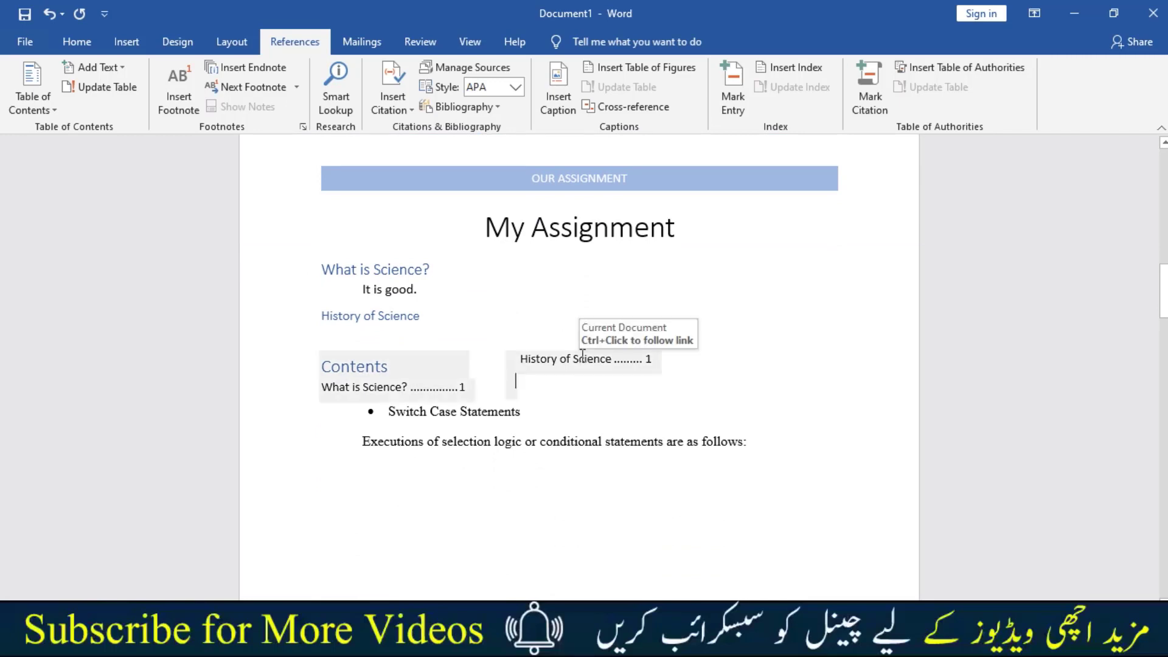
- Undo the contents table insertion so the body text returns to a single column
left_click(577, 356)
left_click_drag(506, 354, 533, 393)
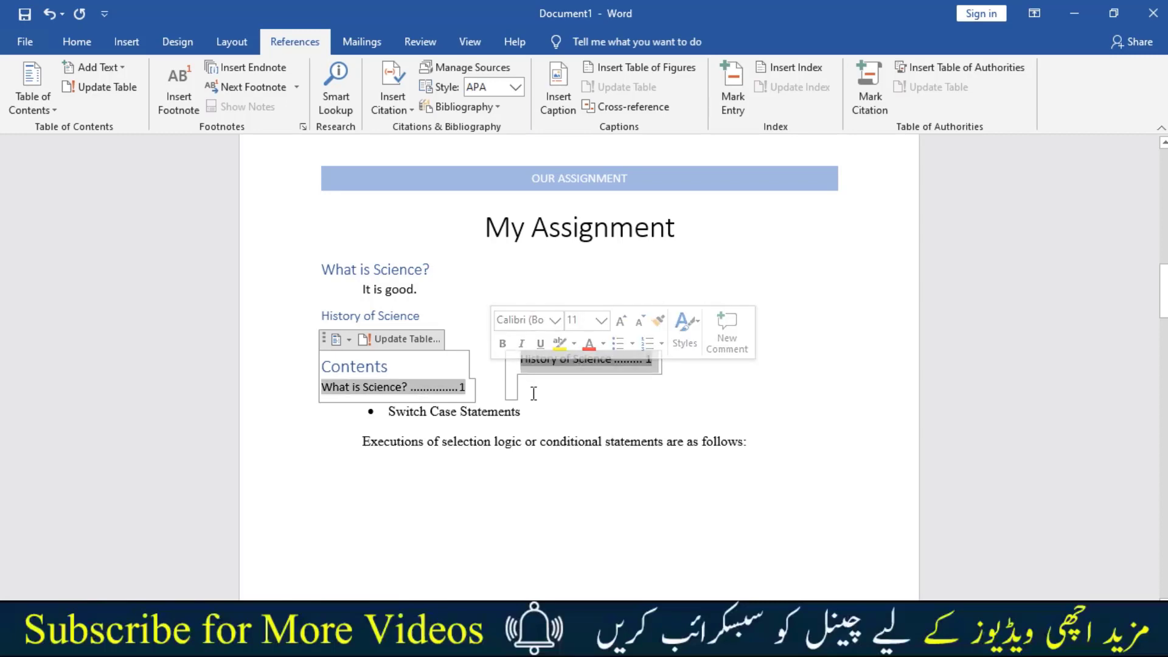
left_click(533, 393)
key("ctrl+z")
key("ctrl+z")
key("ctrl+z")
key("ctrl+z")
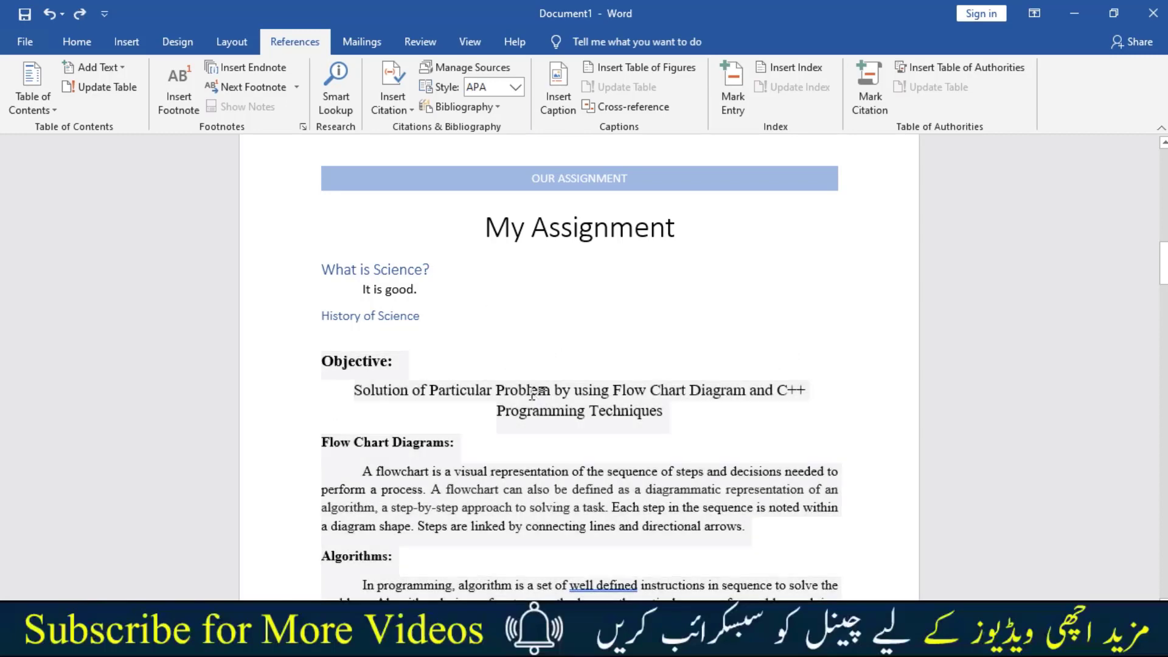
key("ctrl+z")
key("ctrl+y")
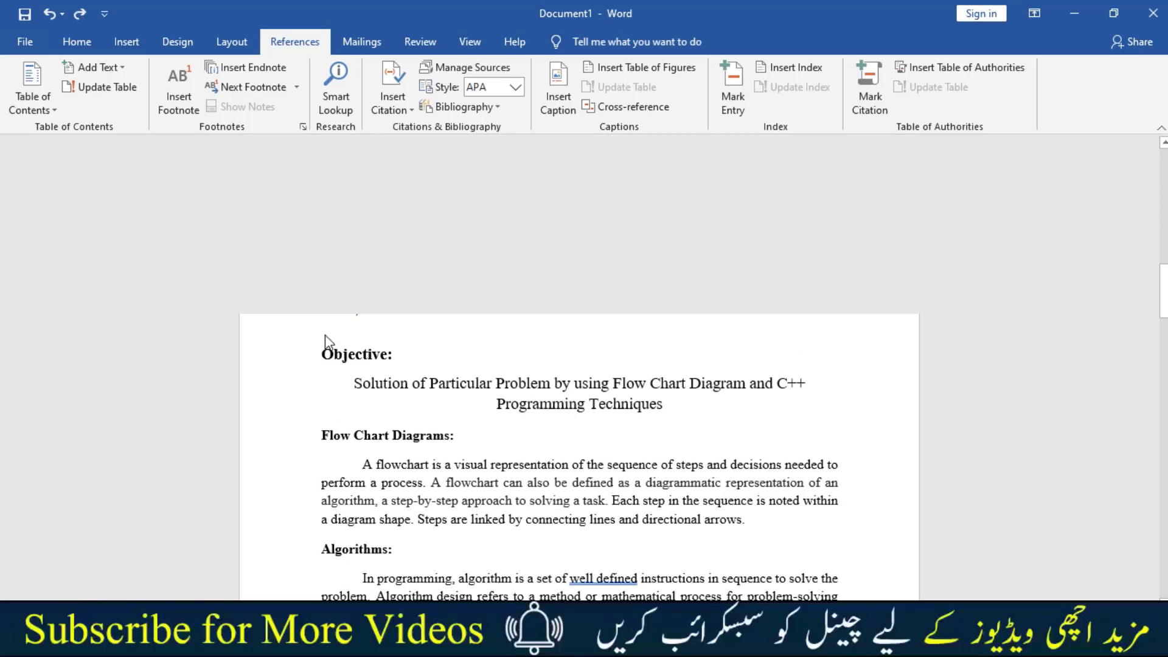
scroll(463, 258, "up", 10)
scroll(463, 258, "up", 5)
scroll(462, 261, "down", 8)
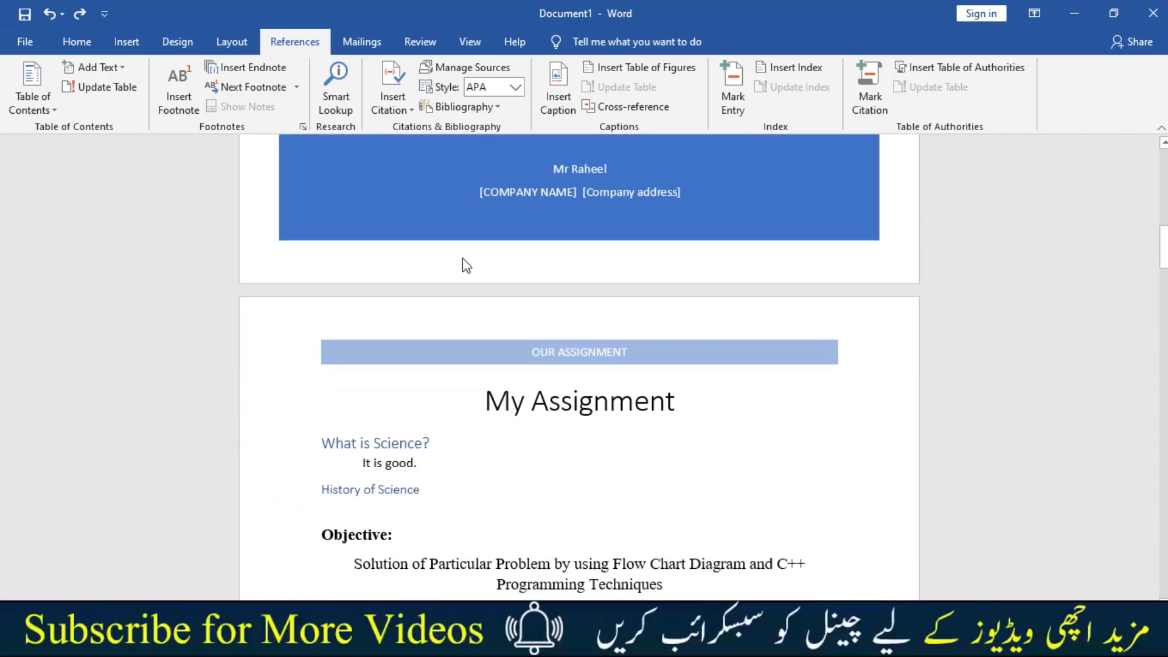
- Add an empty line below the My Assignment title
left_click(696, 400)
key("Return")
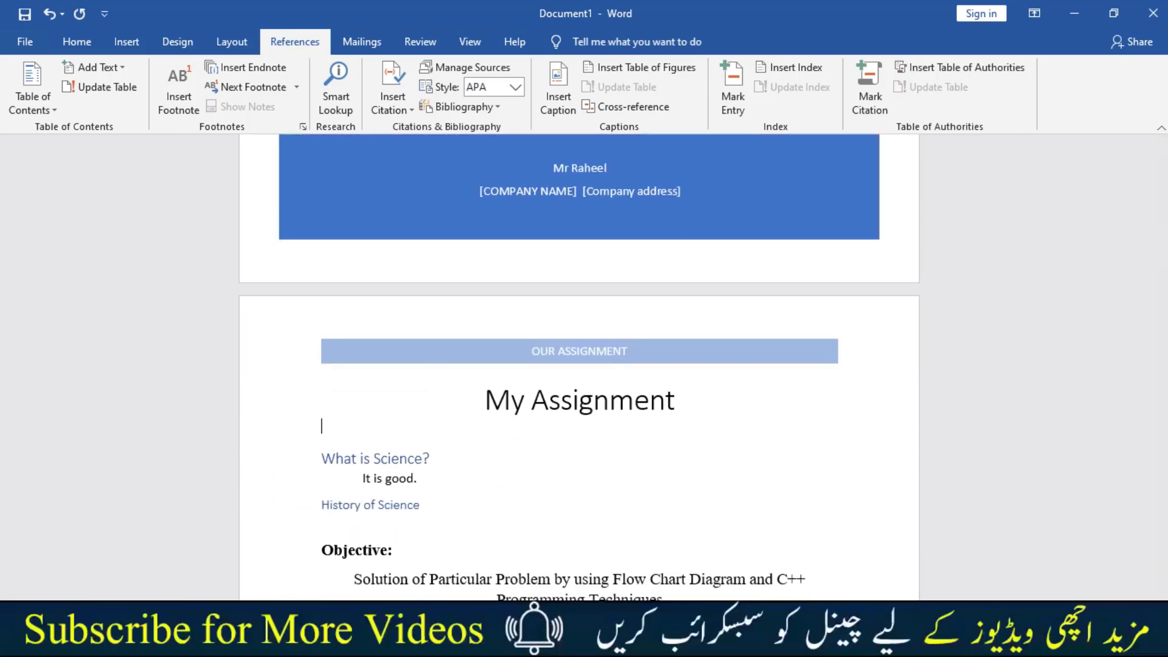
left_click(27, 116)
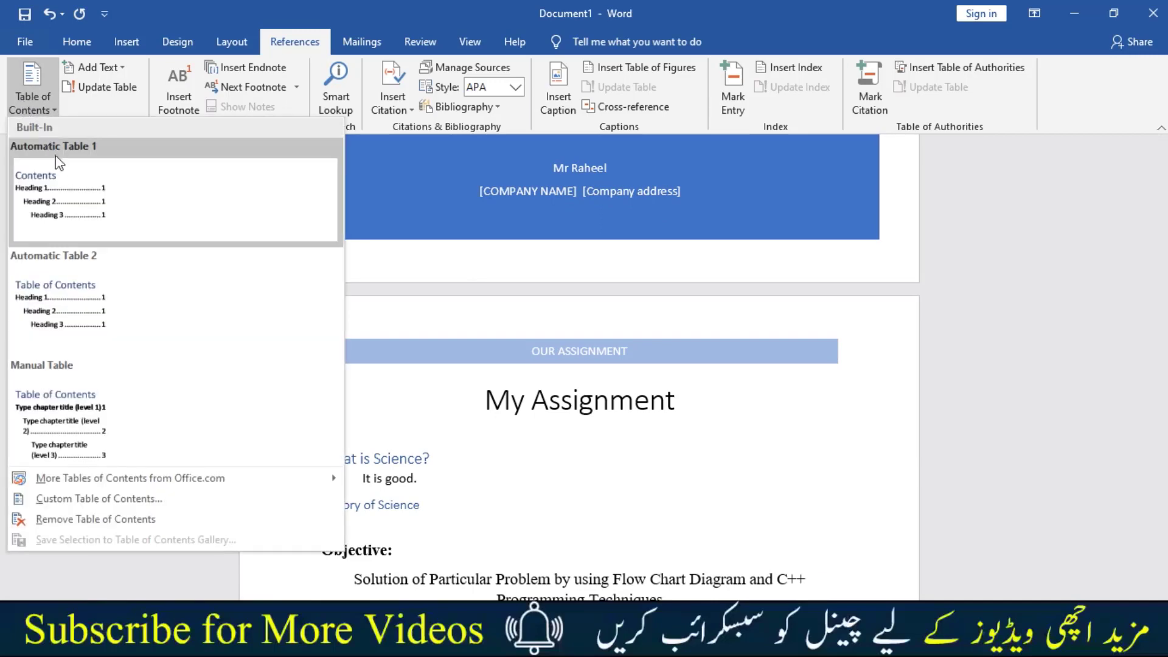
- Insert Automatic Table 1 contents below the My Assignment title
left_click(58, 161)
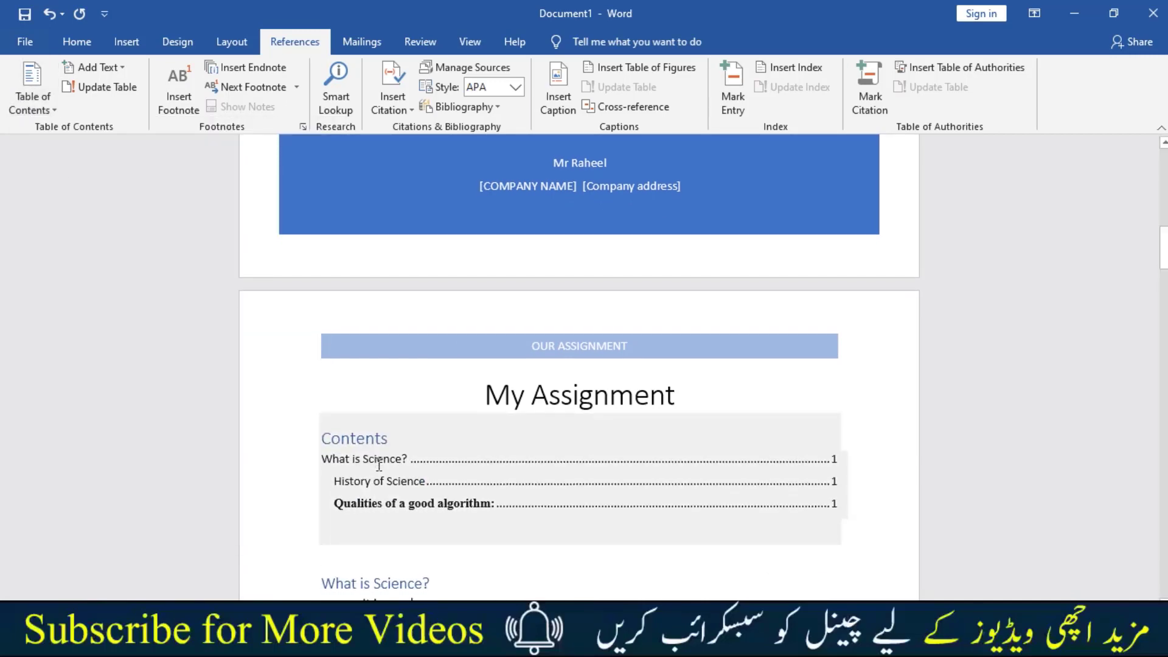
scroll(378, 464, "down", 2)
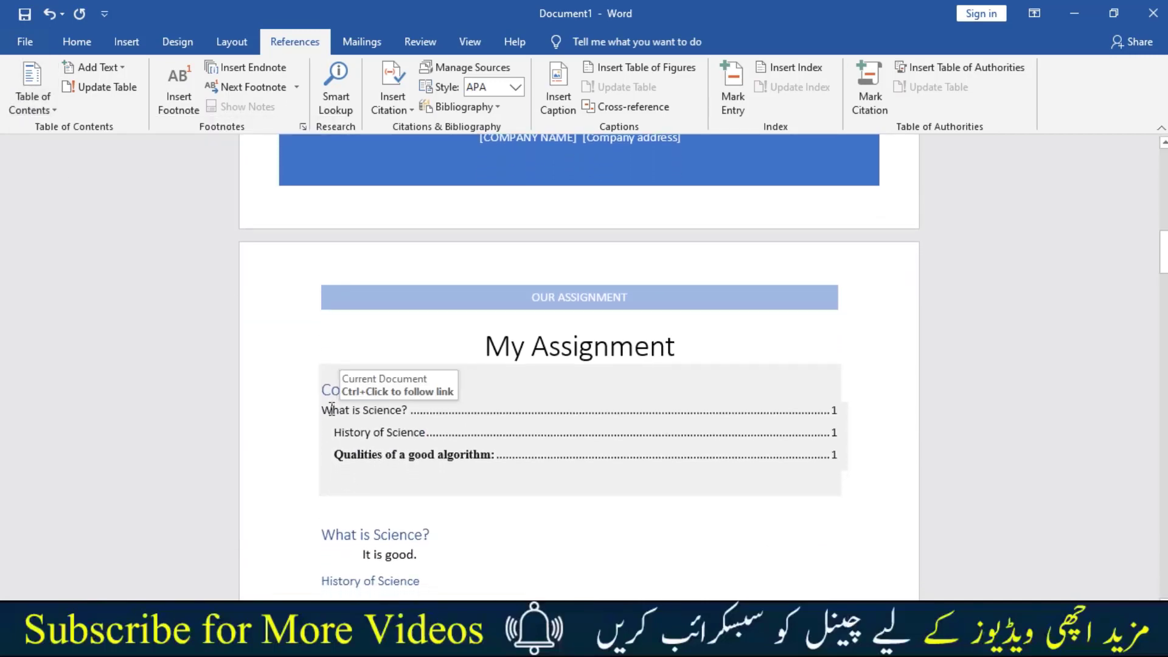
scroll(413, 468, "down", 1)
scroll(413, 467, "down", 1)
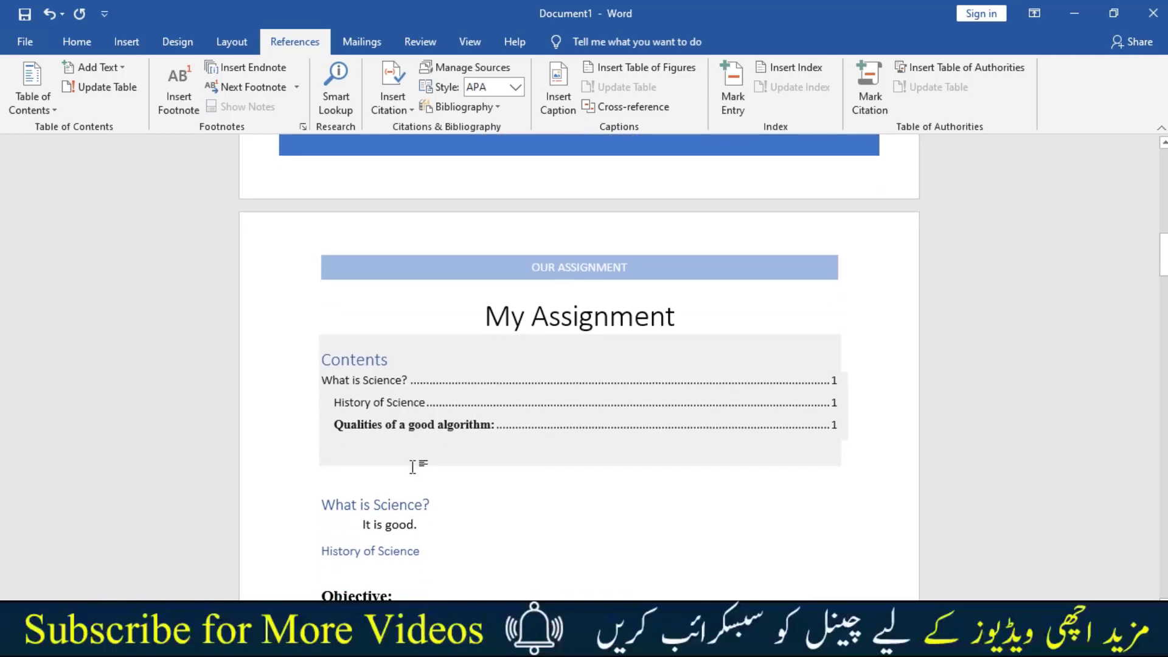
left_click(387, 381)
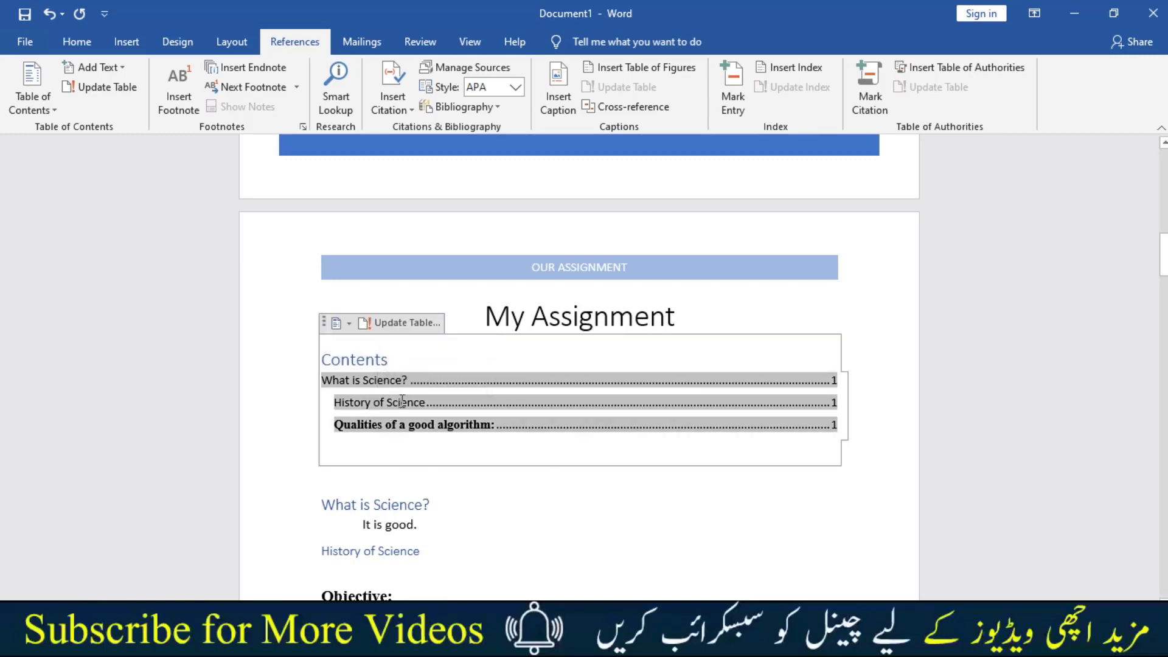
mouse_move(370, 551)
left_click(356, 551)
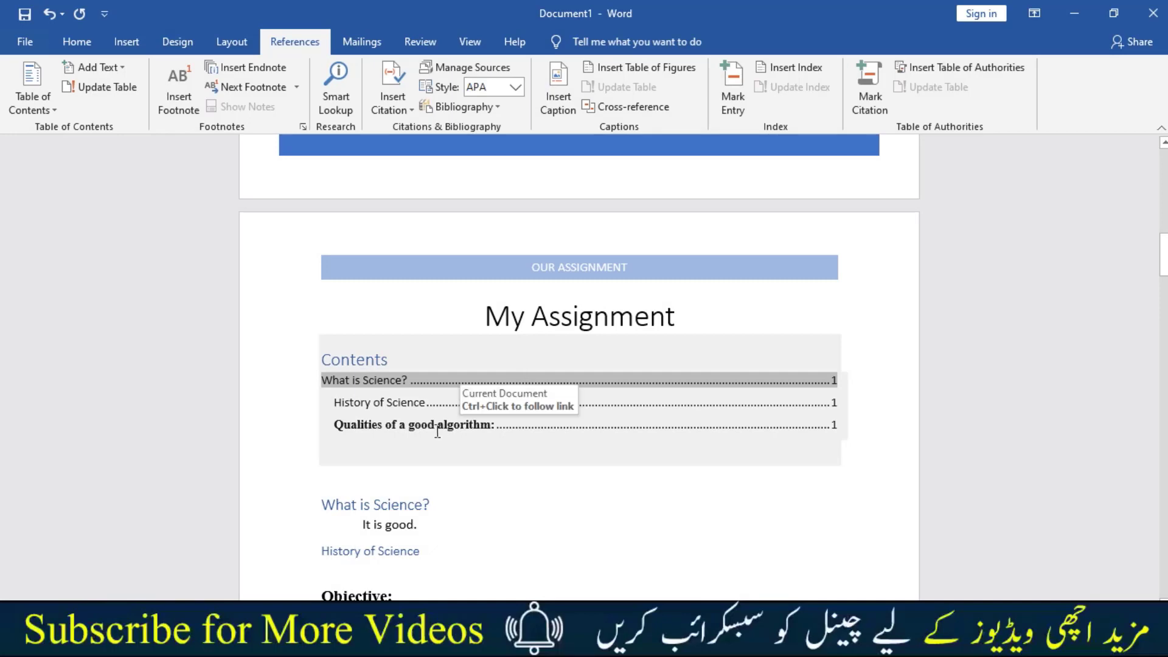
- Collapse and re-expand the 'Qualities of a good algorithm' section
scroll(437, 432, "down", 4)
scroll(437, 432, "down", 1)
scroll(438, 432, "down", 2)
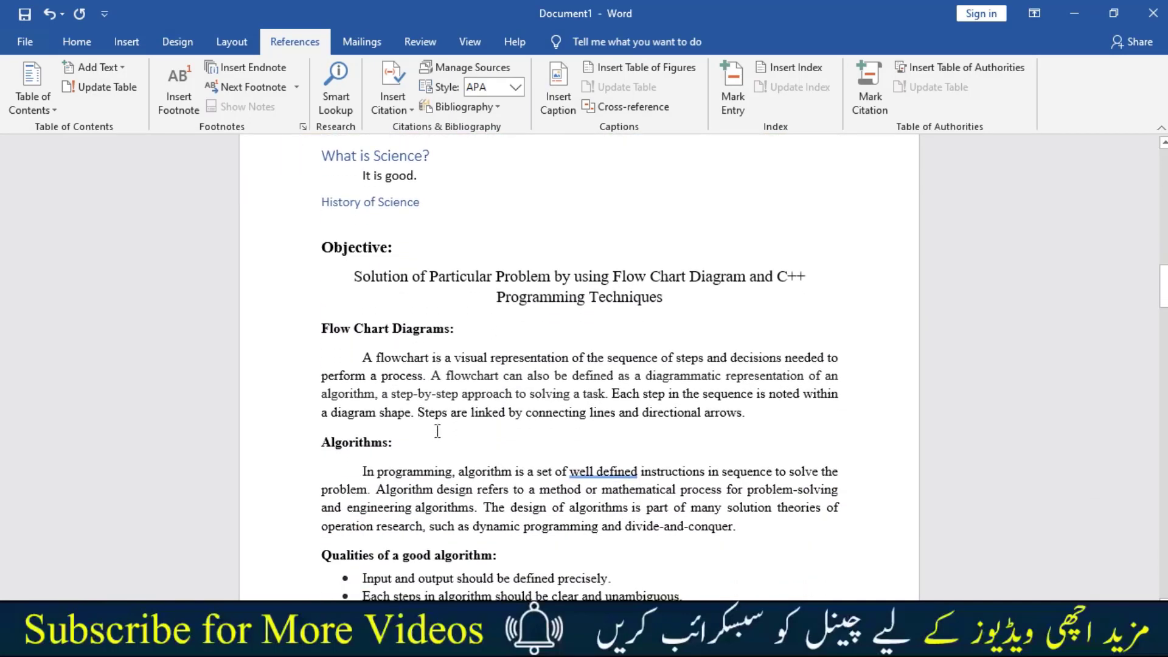
scroll(438, 431, "down", 2)
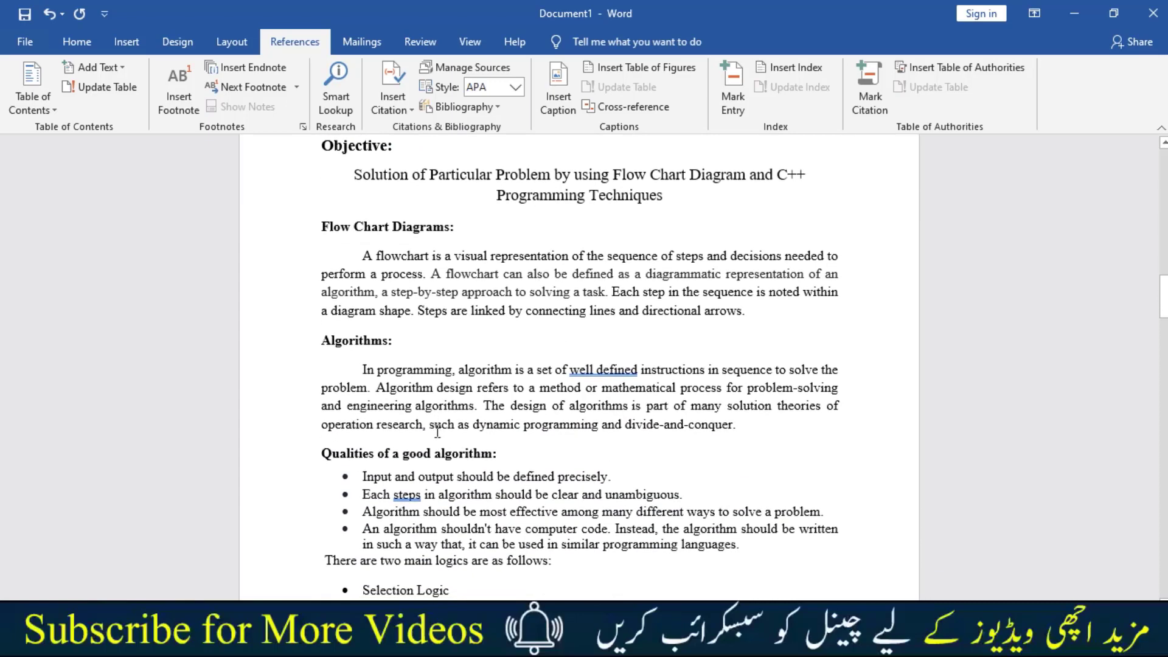
left_click(310, 452)
left_click(310, 453)
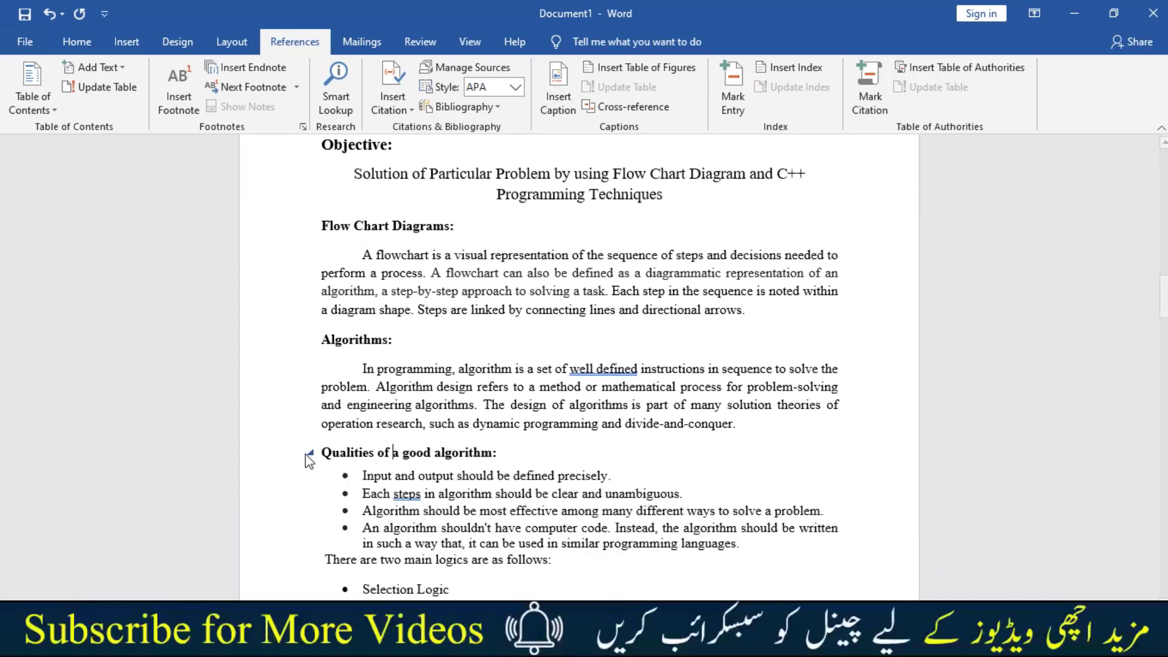
- Place the cursor on the line below the contents and show the Mailings tools
left_click(71, 41)
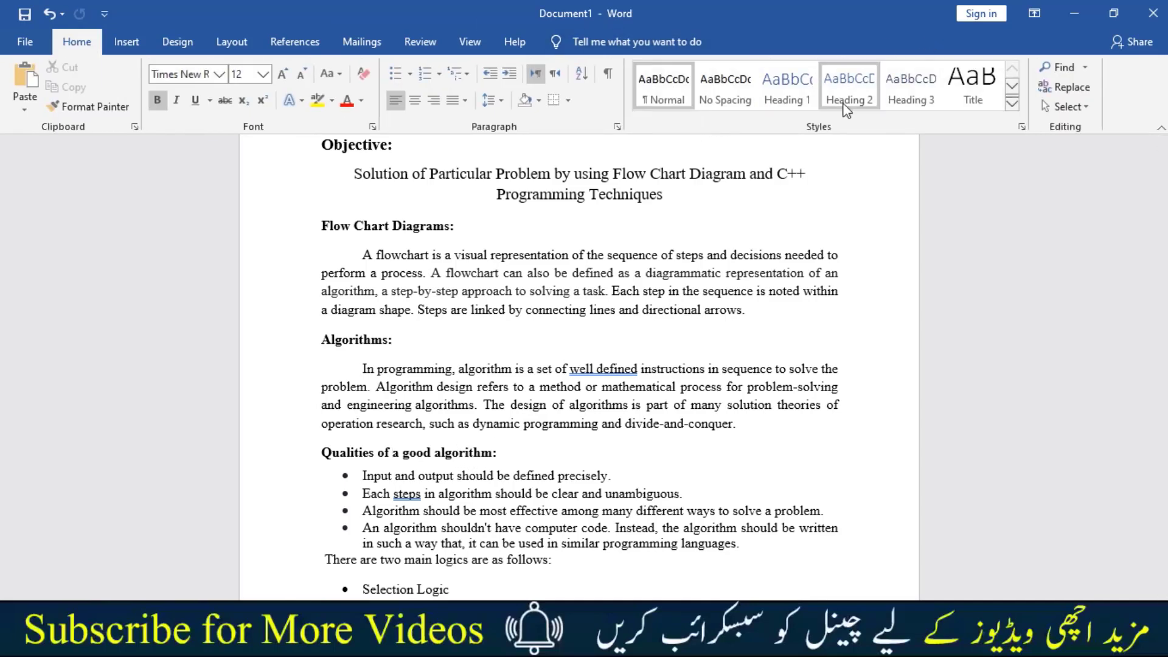
scroll(466, 494, "up", 1)
scroll(463, 499, "up", 10)
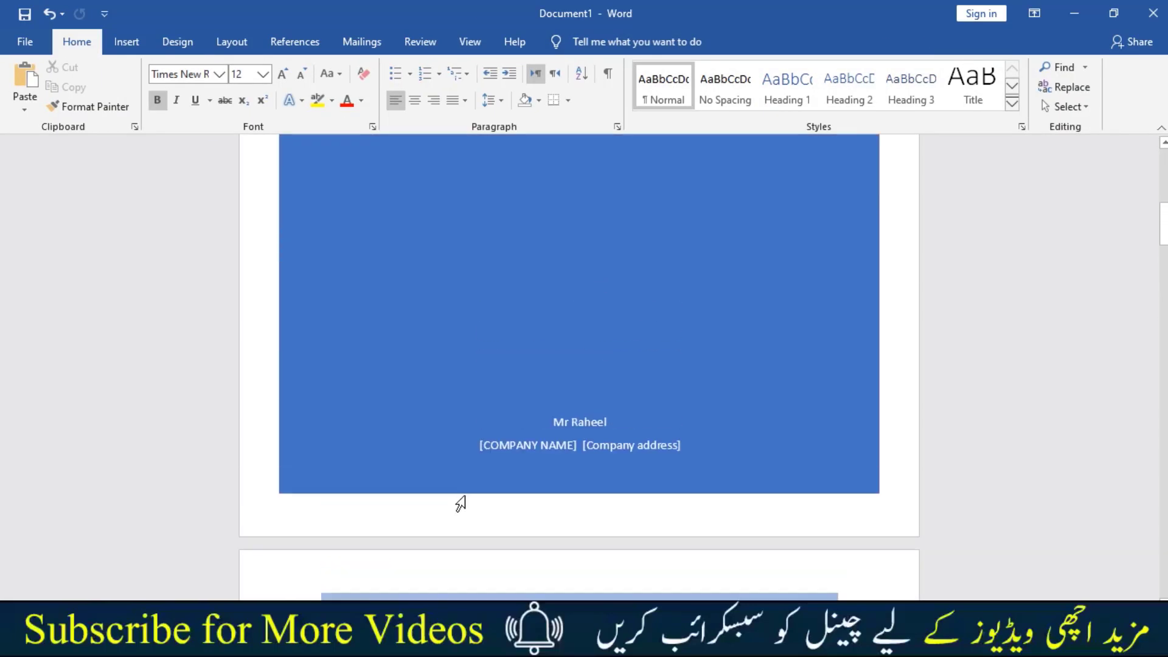
scroll(464, 495, "down", 4)
left_click(409, 523)
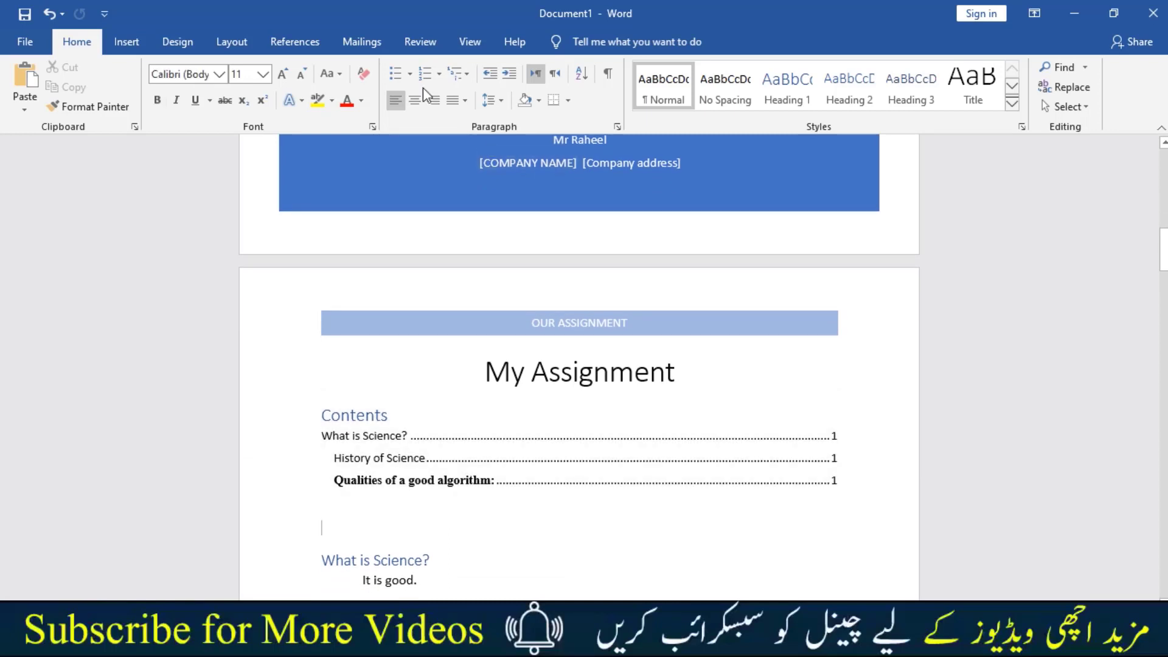
left_click(363, 40)
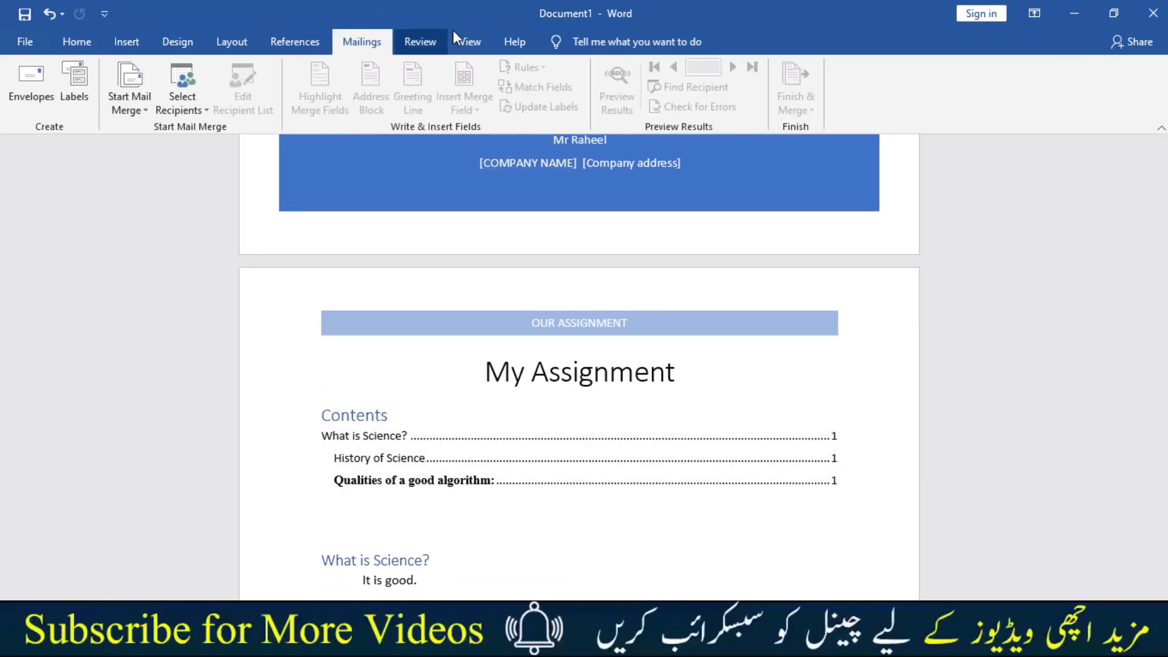
- Turn on the ruler from the View options, then hide it again
left_click(431, 39)
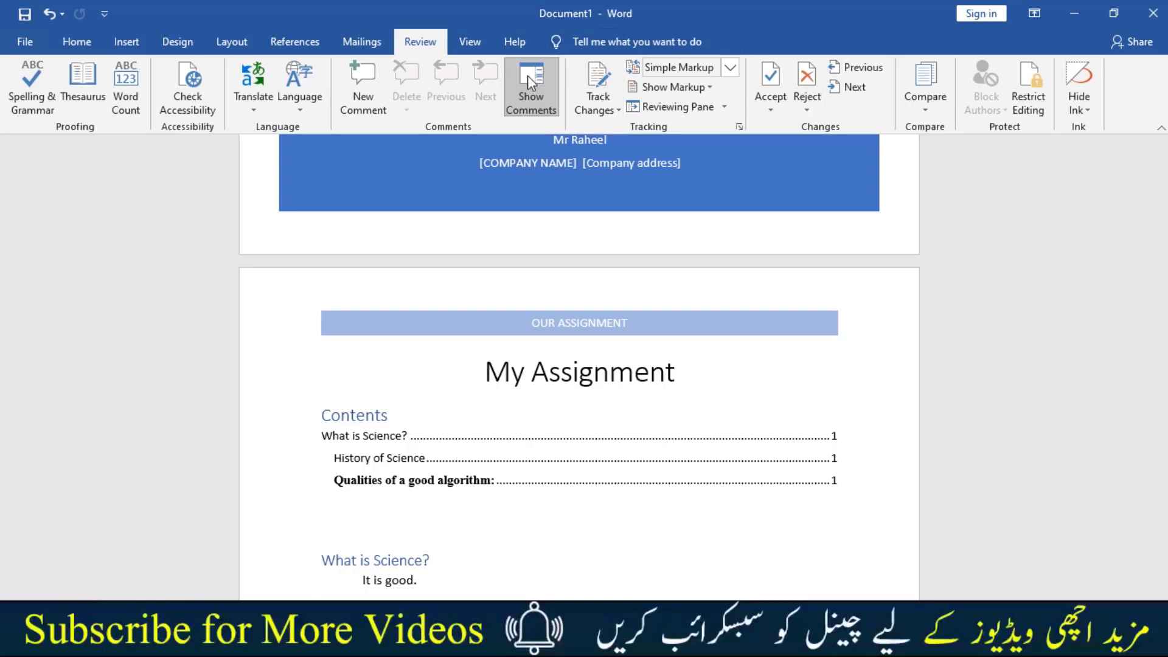
left_click(482, 55)
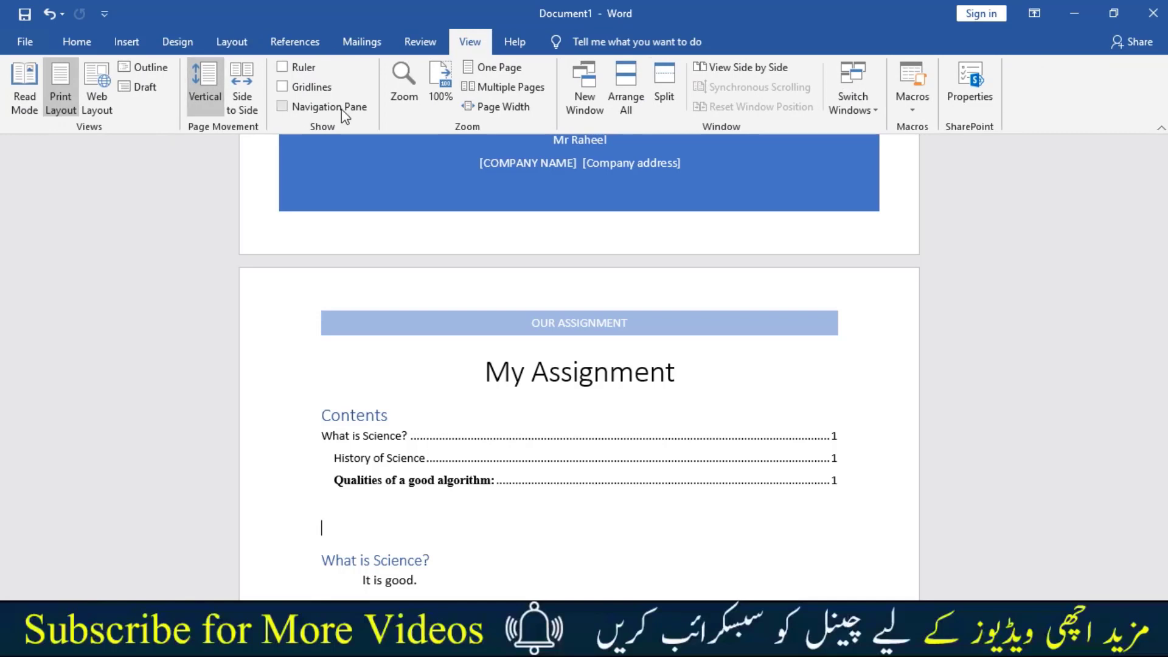
left_click(287, 69)
scroll(432, 268, "up", 3)
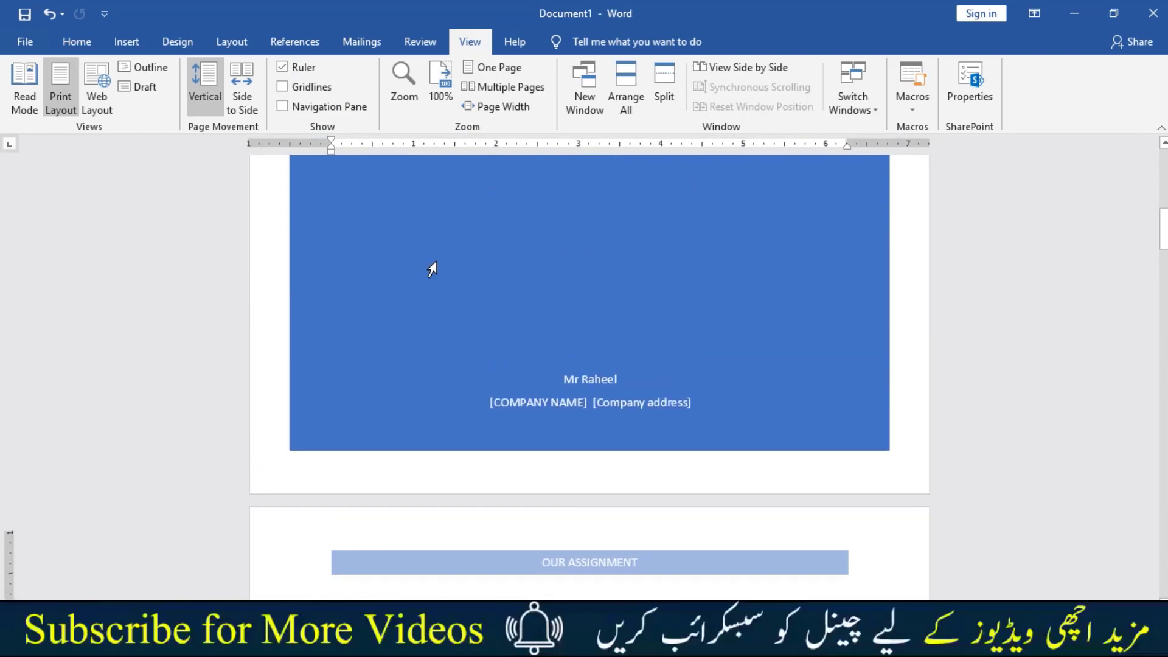
scroll(431, 268, "up", 5)
scroll(432, 268, "down", 4)
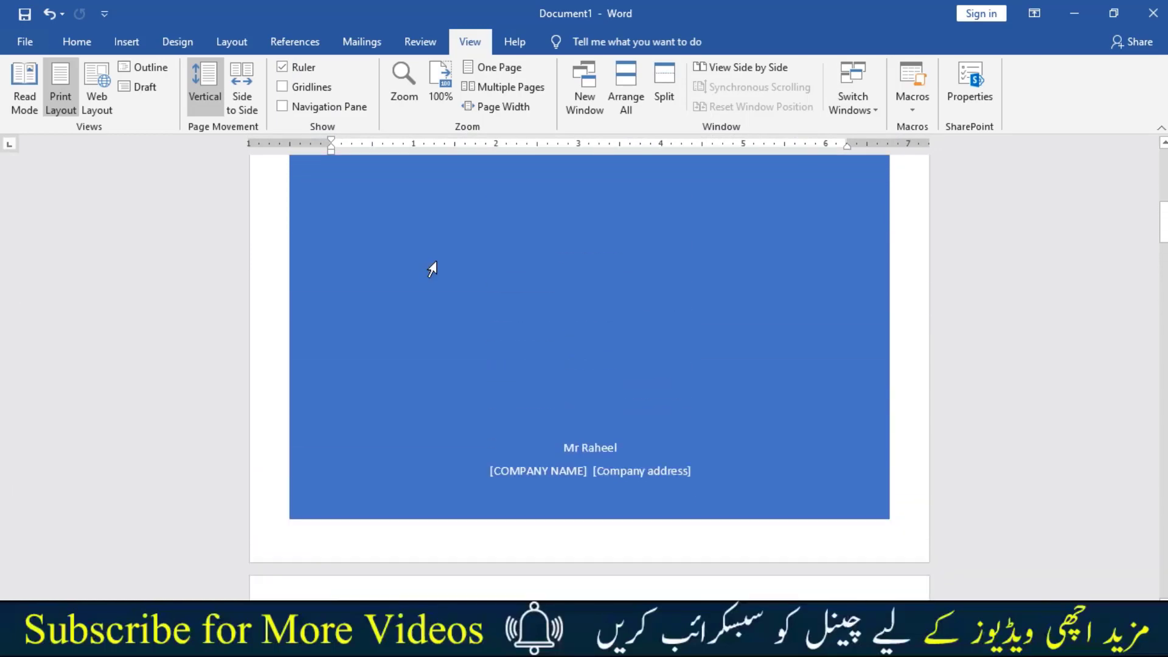
left_click(297, 67)
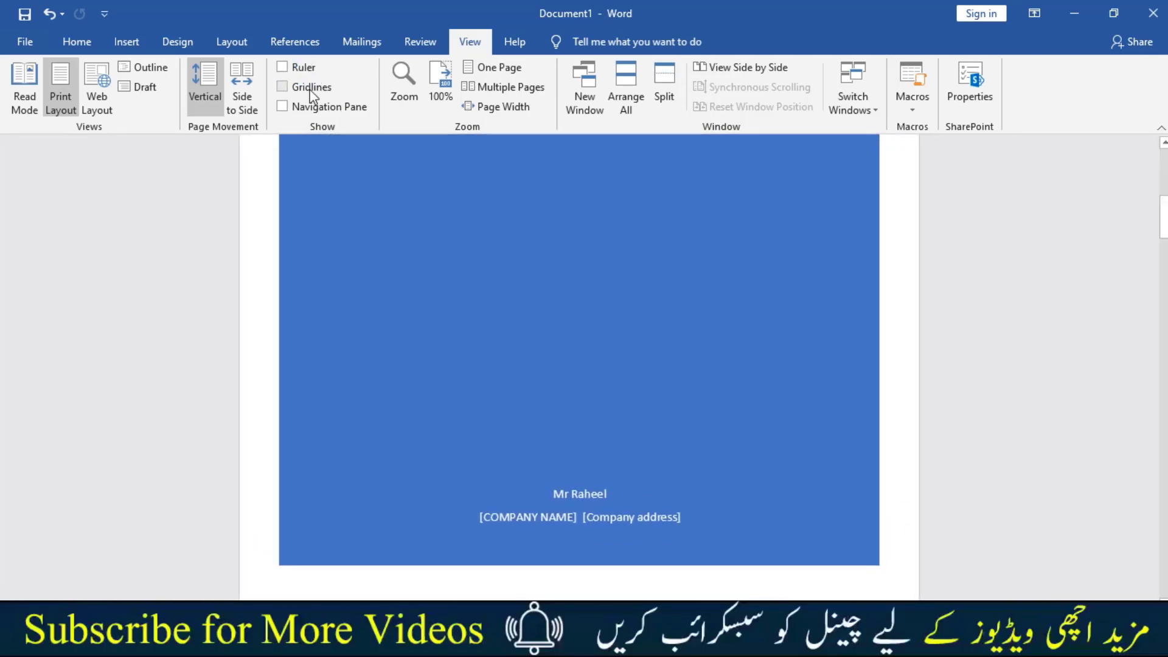
- Show the page gridlines, hide them again, and return to the Home formatting tools
left_click(311, 91)
scroll(521, 450, "down", 6)
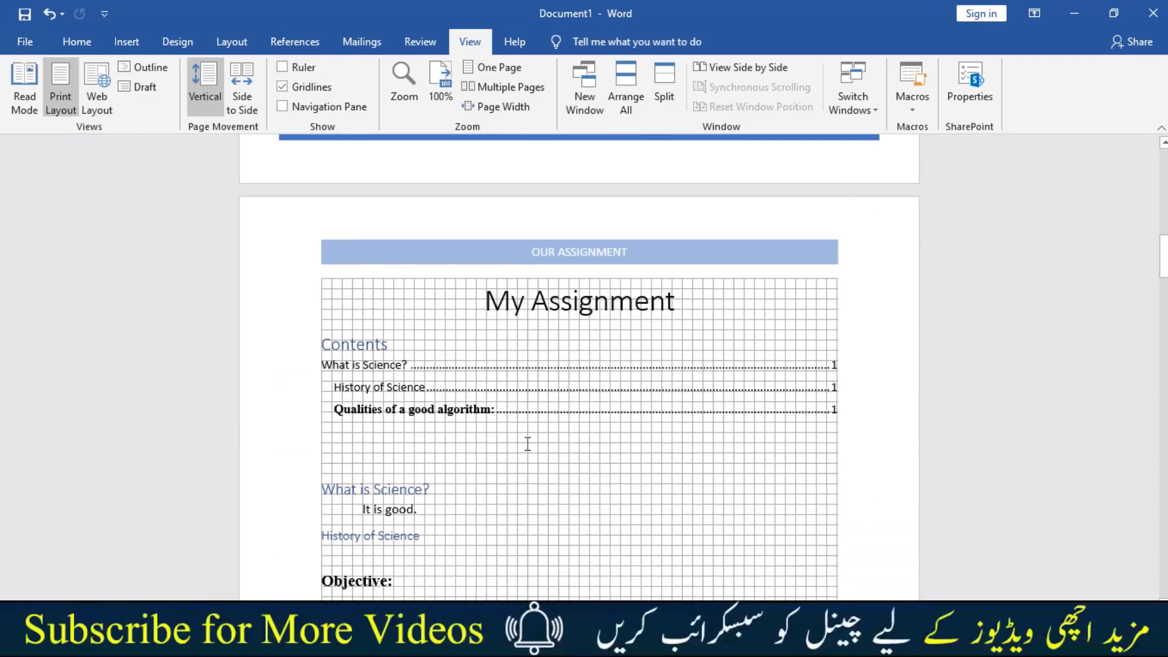
scroll(528, 443, "down", 7)
scroll(528, 443, "up", 2)
scroll(528, 443, "up", 1)
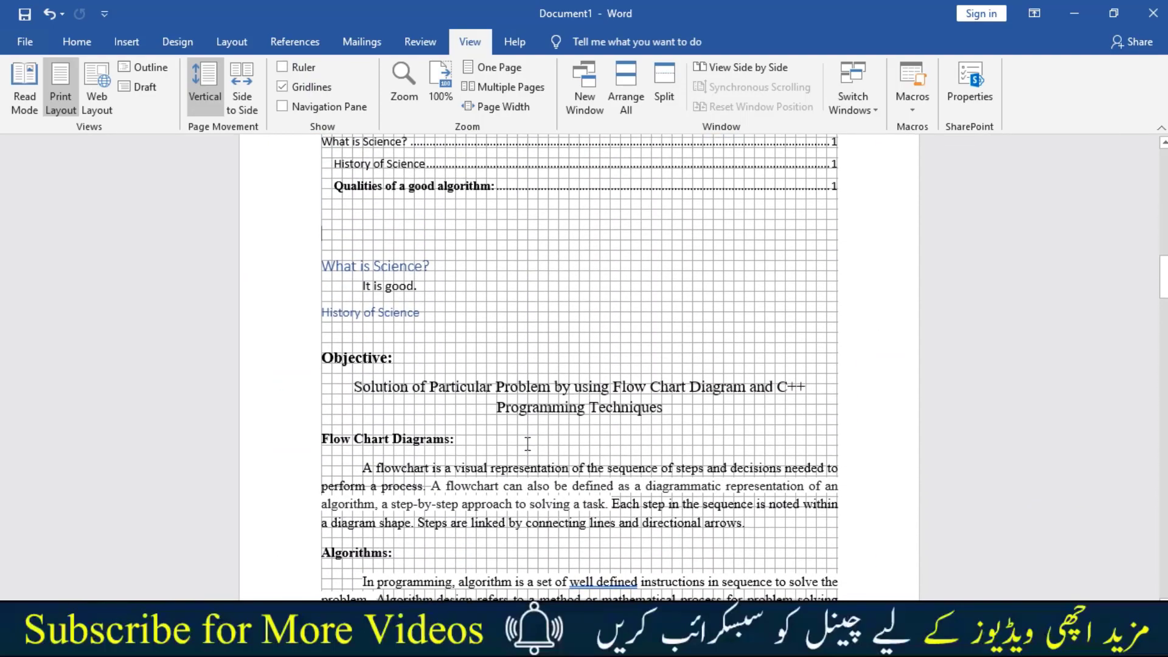
scroll(528, 443, "up", 1)
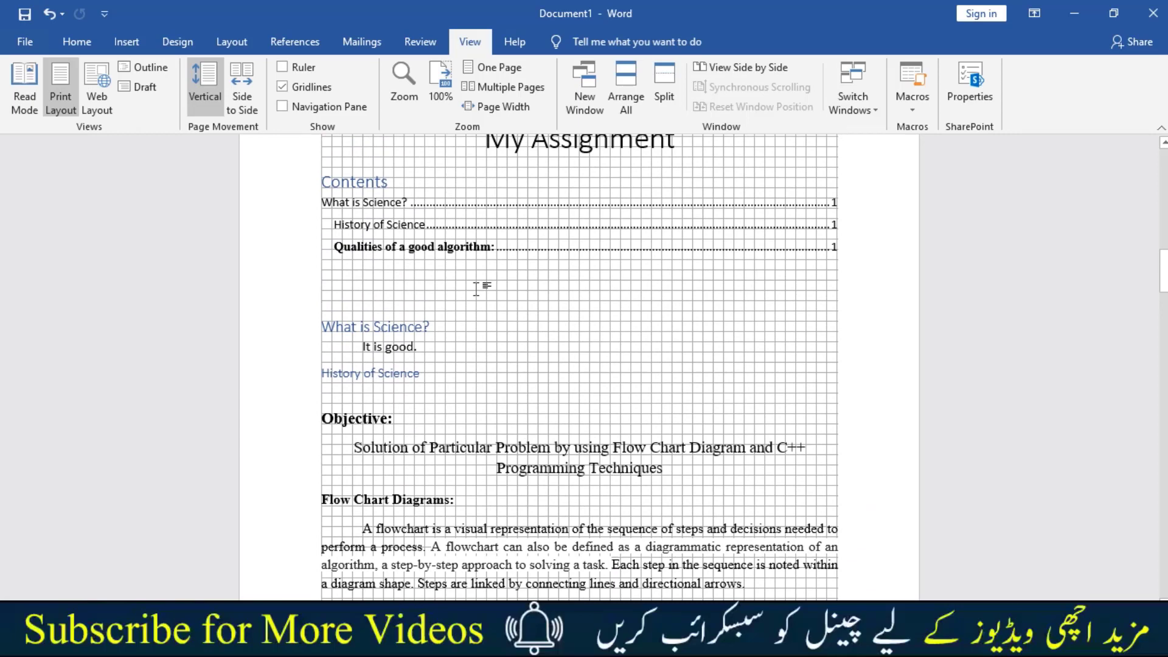
left_click(476, 288)
left_click(307, 88)
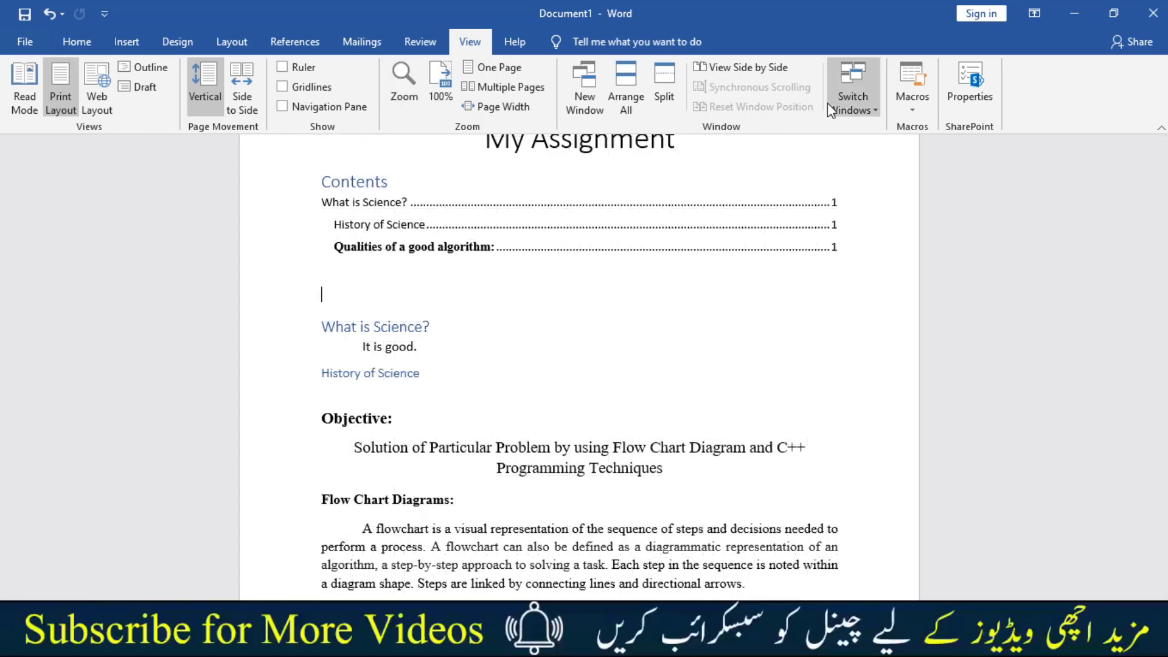
left_click(70, 44)
scroll(342, 412, "up", 5)
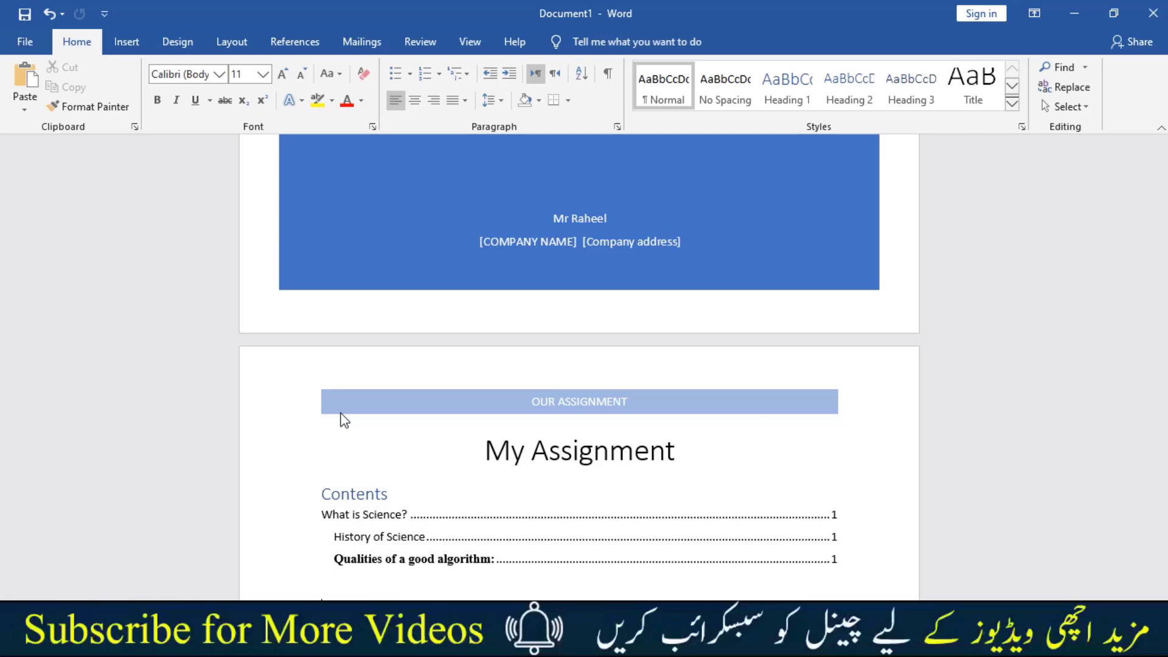
- Scroll up to the cover page's OUR ASSIGNMENT title between the blue bands
scroll(344, 420, "up", 3)
scroll(341, 419, "up", 8)
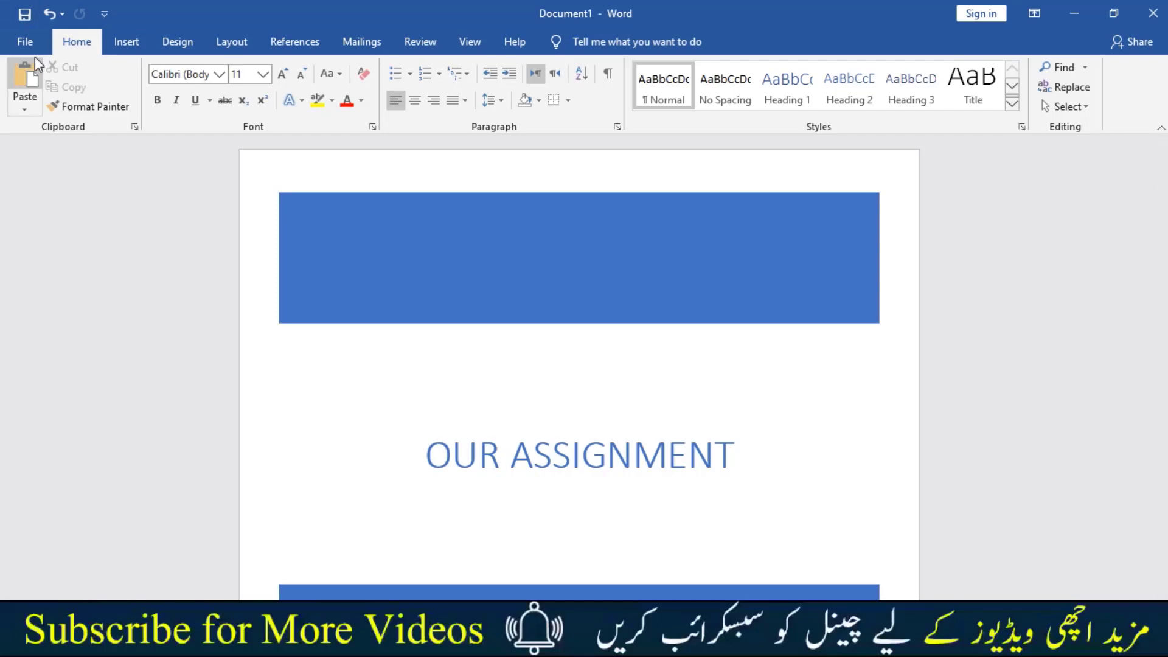
- Create a new blank document whose first line is a centred Title, 'New Assignment'
left_click(25, 41)
left_click(46, 120)
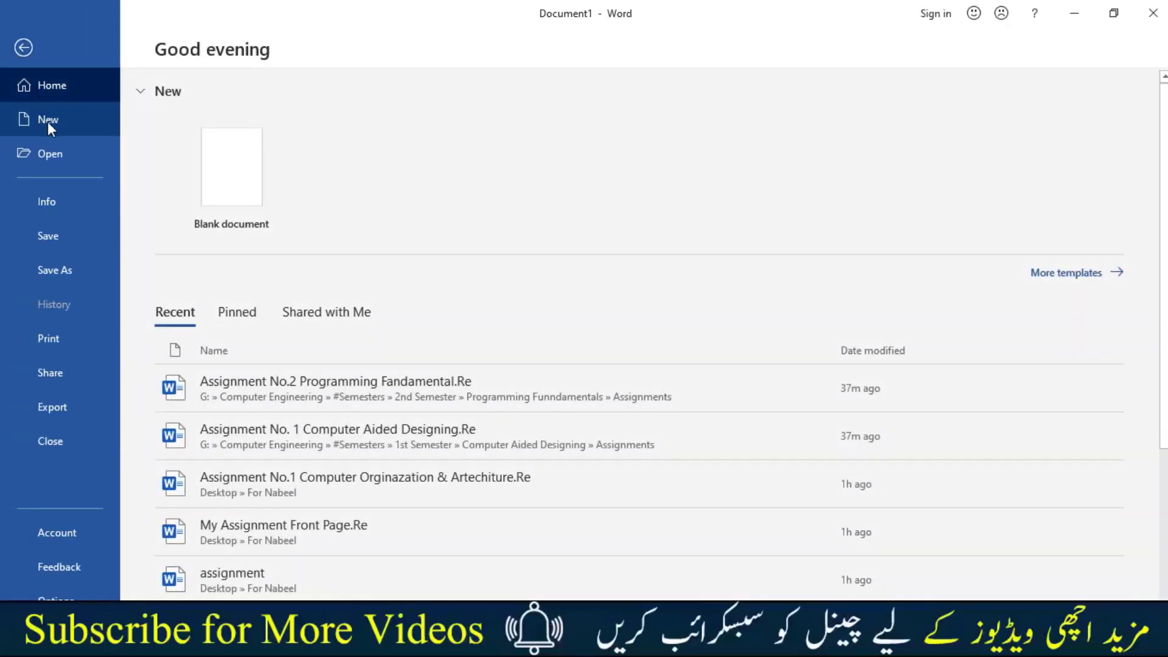
left_click(286, 219)
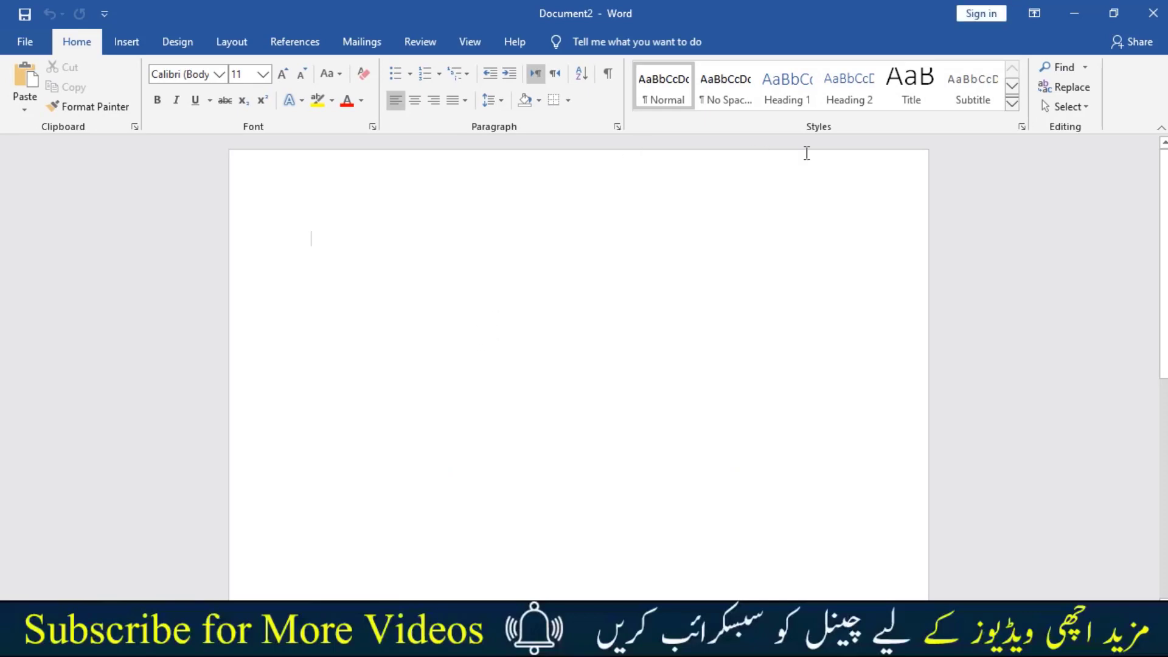
left_click(910, 109)
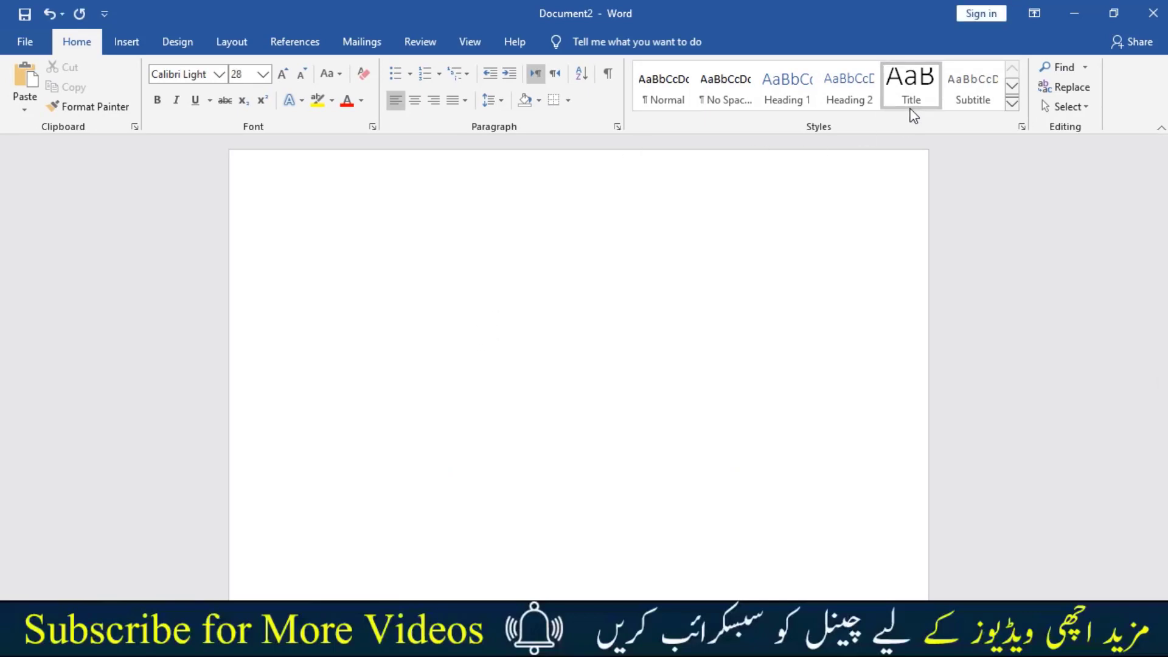
left_click(420, 99)
type("New Assignment")
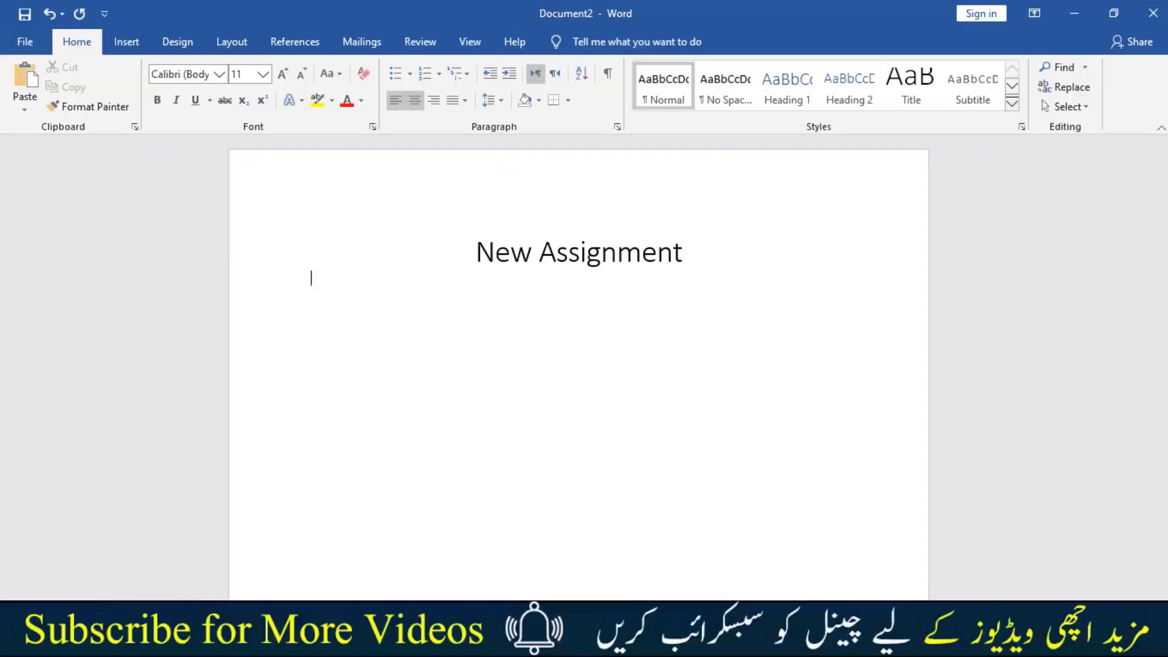
- Add an 'Objective:' Heading 1 line below the title and start a new line
left_click(781, 99)
type("O")
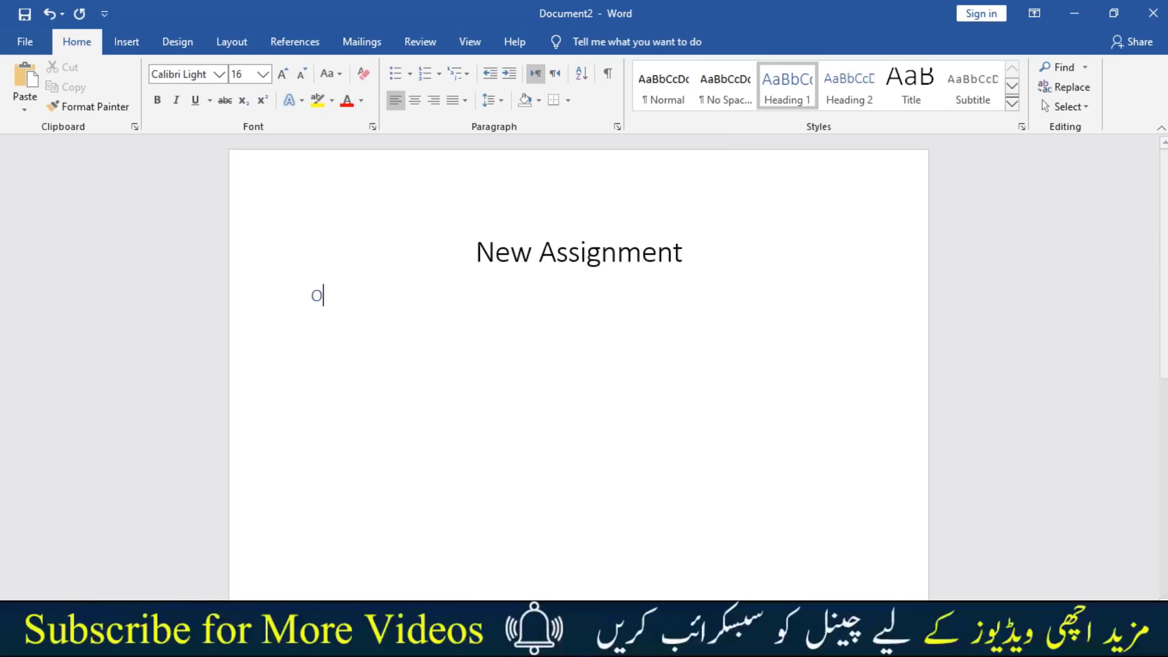
type("bjrct")
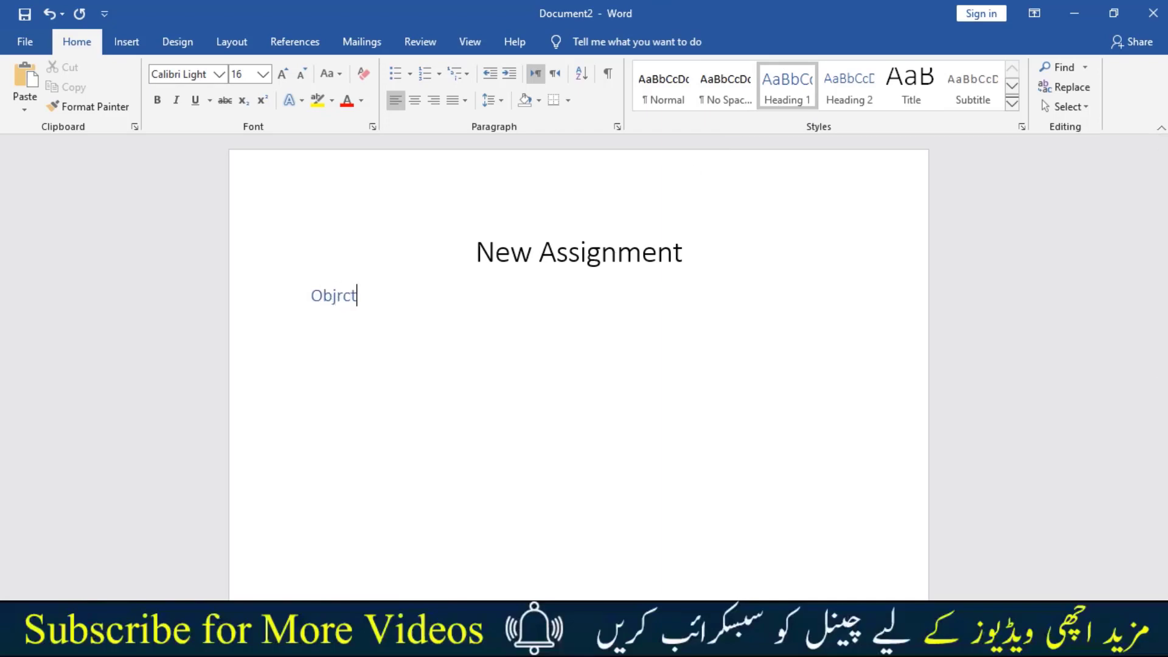
type("i")
key("BackSpace")
key("BackSpace")
key("BackSpace")
key("BackSpace")
type("ective")
type(":")
key("Return")
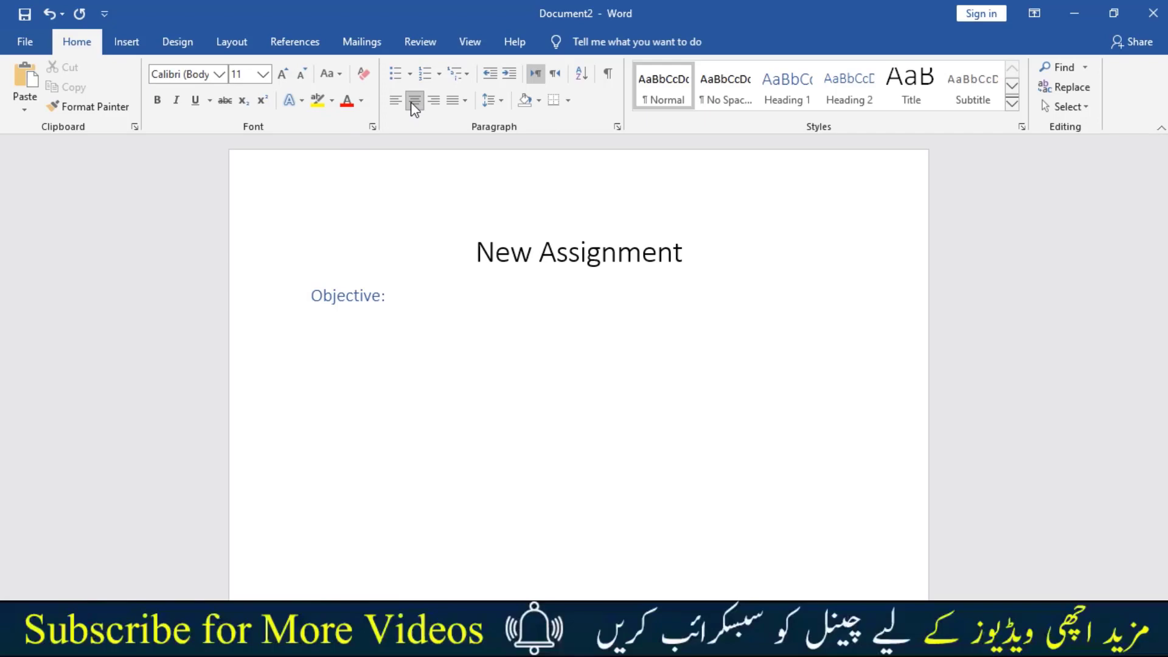
left_click(809, 645)
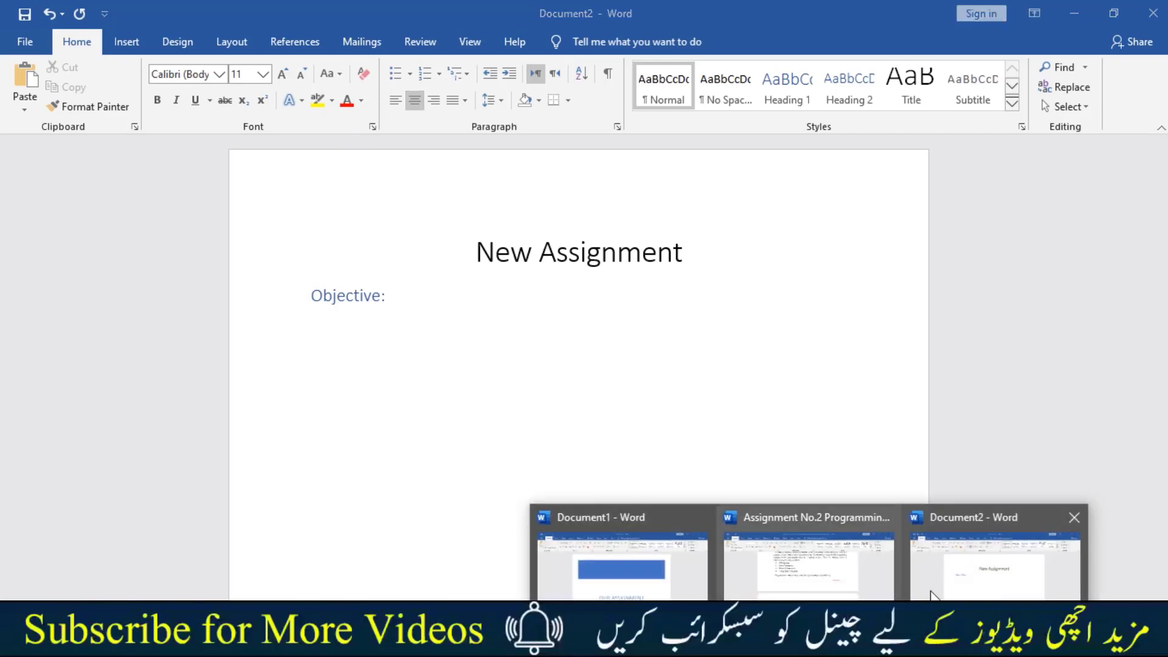
- Select and copy the Objective sentence in the Assignment No.2 document
left_click(809, 562)
scroll(606, 348, "up", 10)
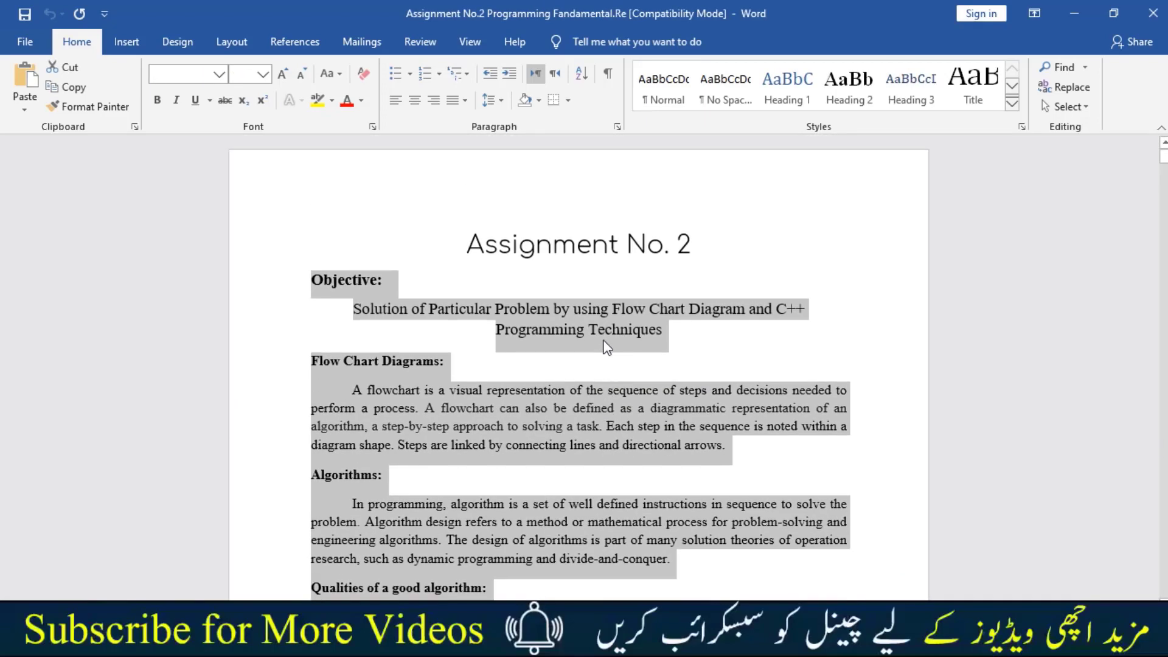
left_click(444, 307)
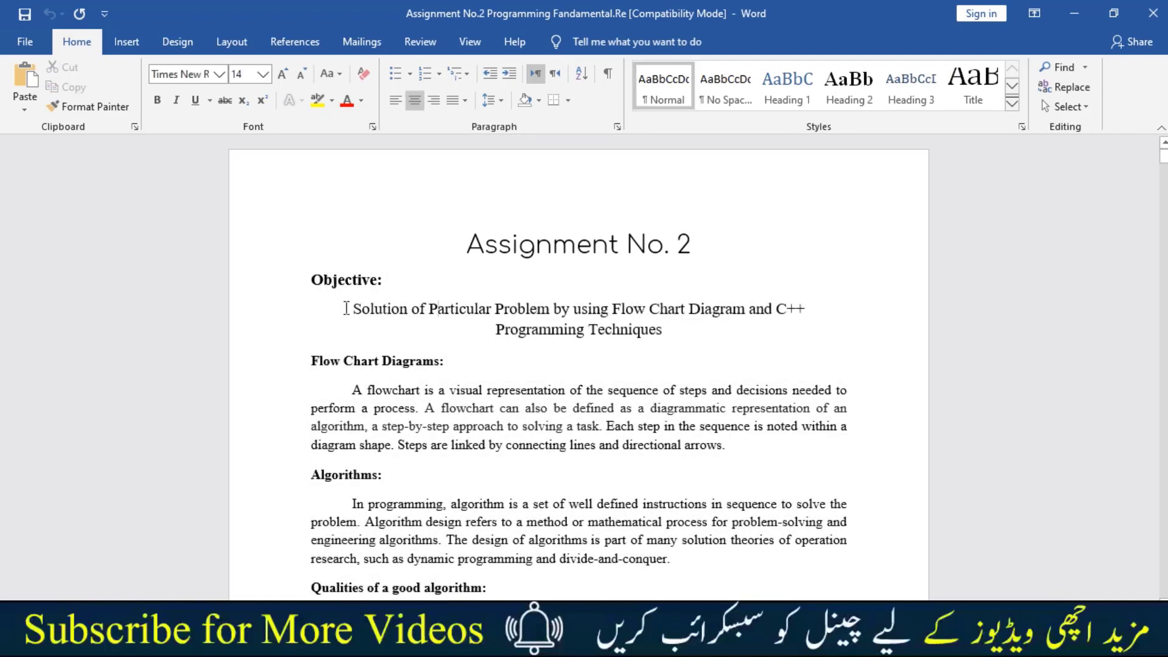
left_click_drag(354, 308, 681, 316)
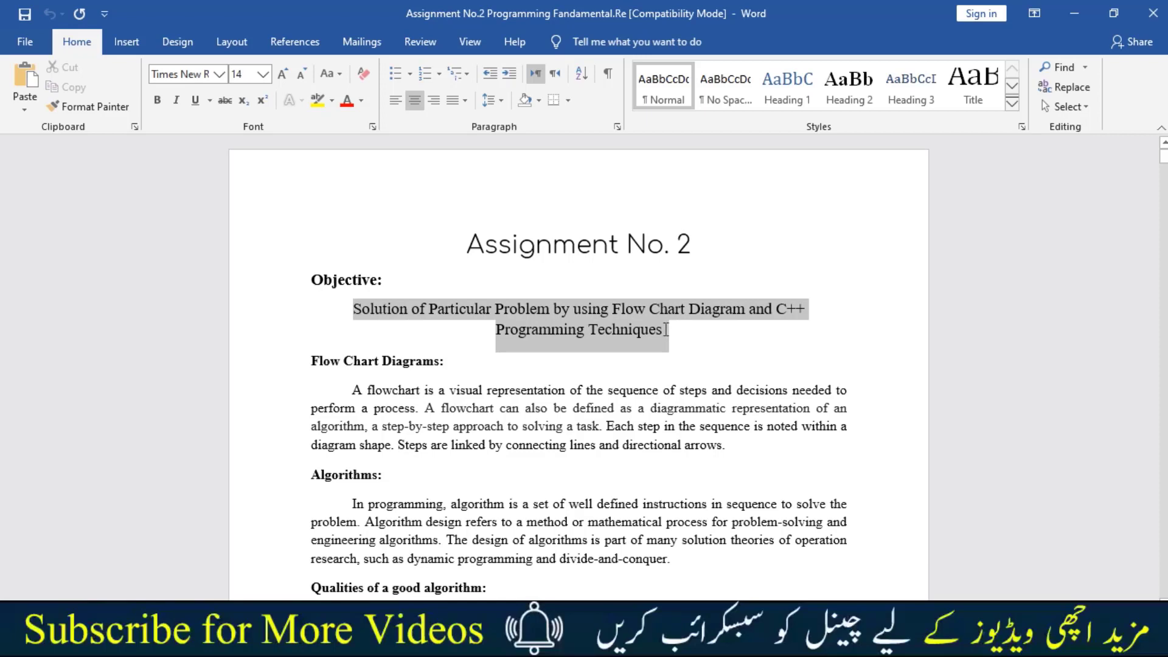
left_click_drag(681, 316, 663, 335)
- Paste the Objective sentence under Objective:, then add a left-aligned Heading 1 line
left_click(808, 646)
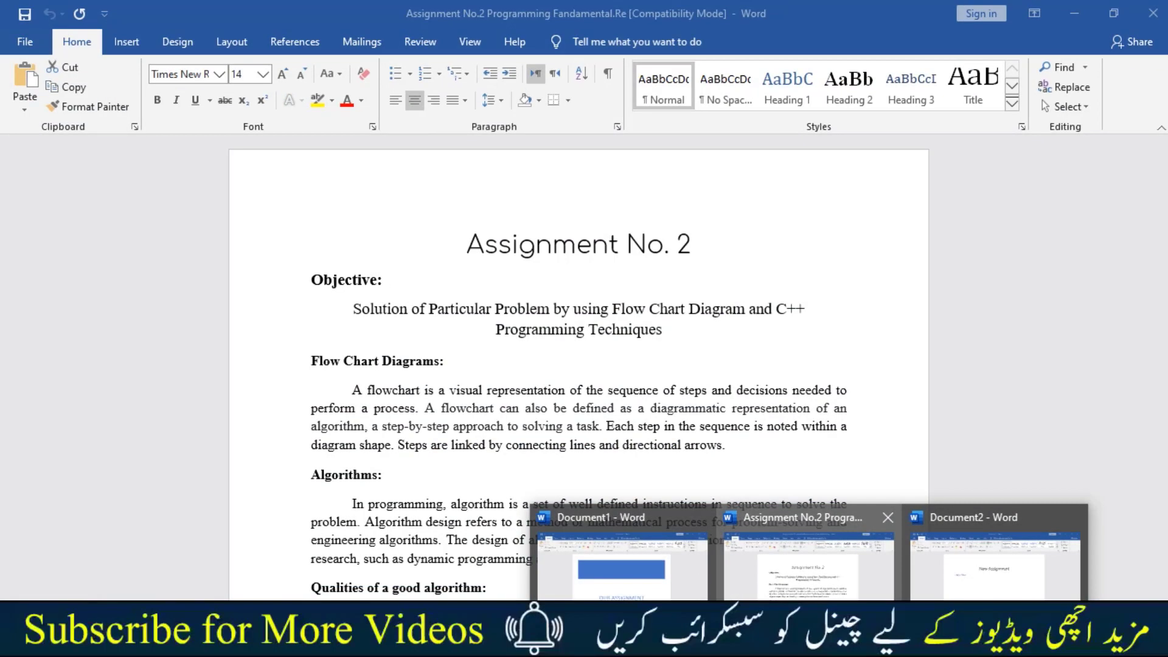
left_click(995, 566)
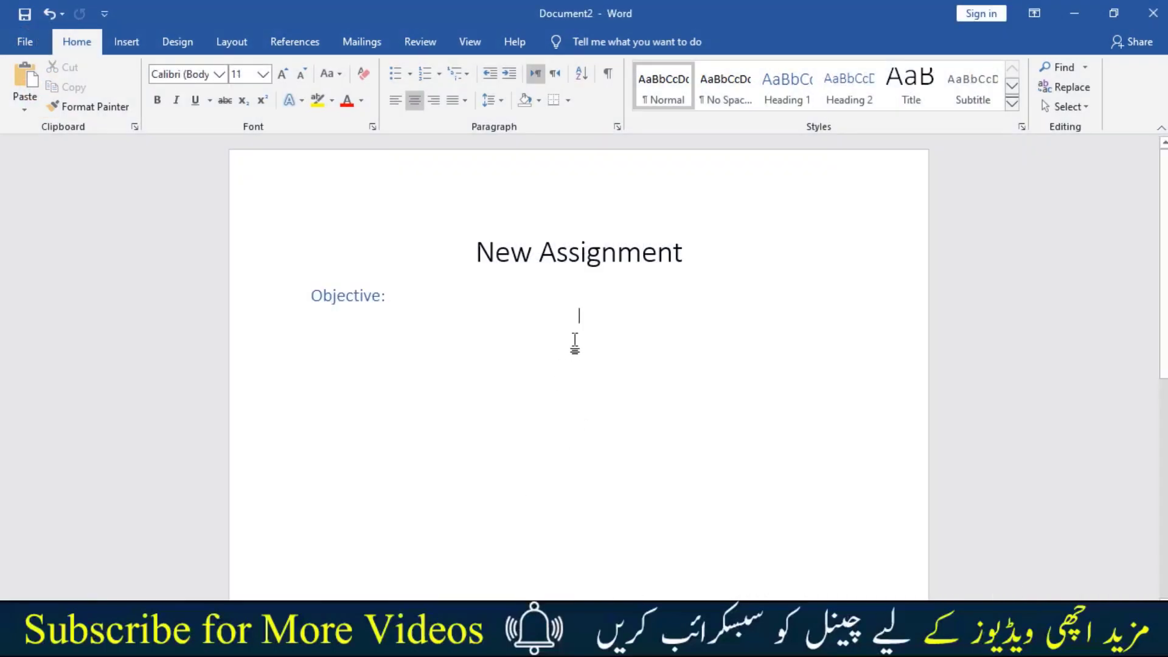
type("Solution of Particular Problem by using Flow Chart Diagram and C++ Programming Techniques")
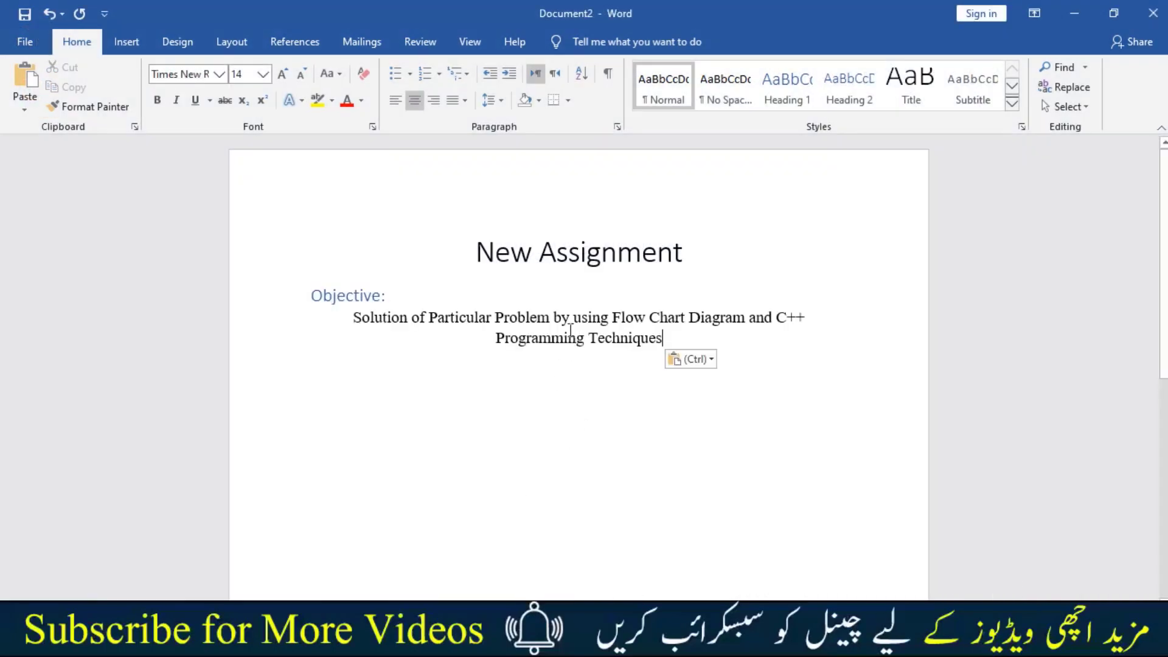
key("Return")
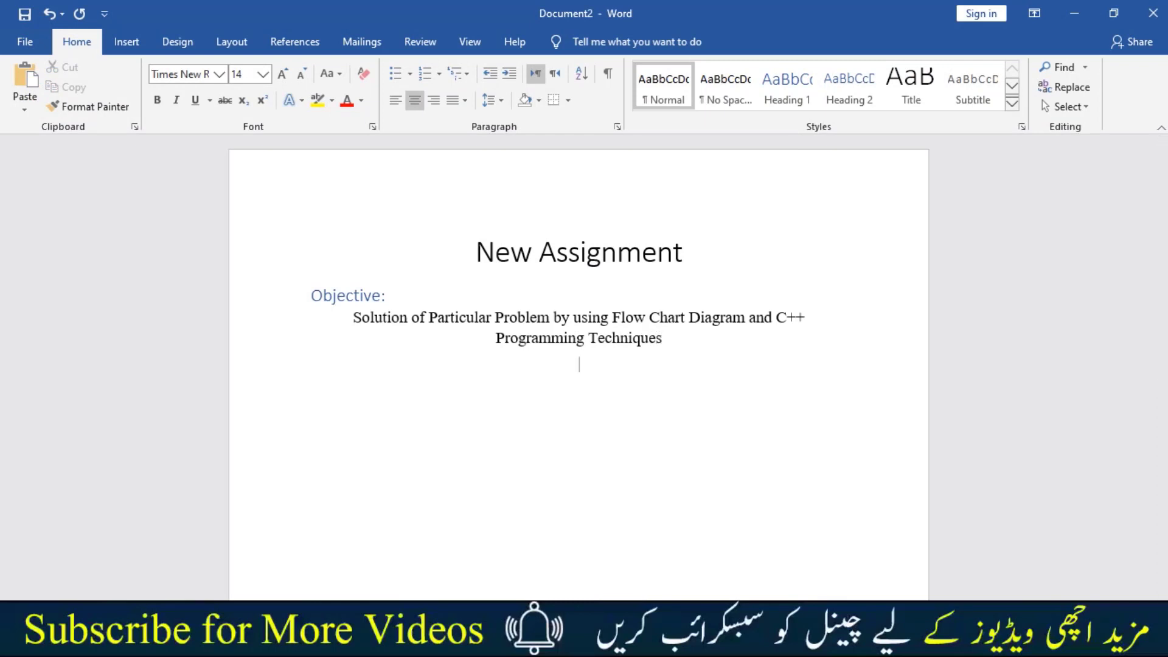
key("ctrl+l")
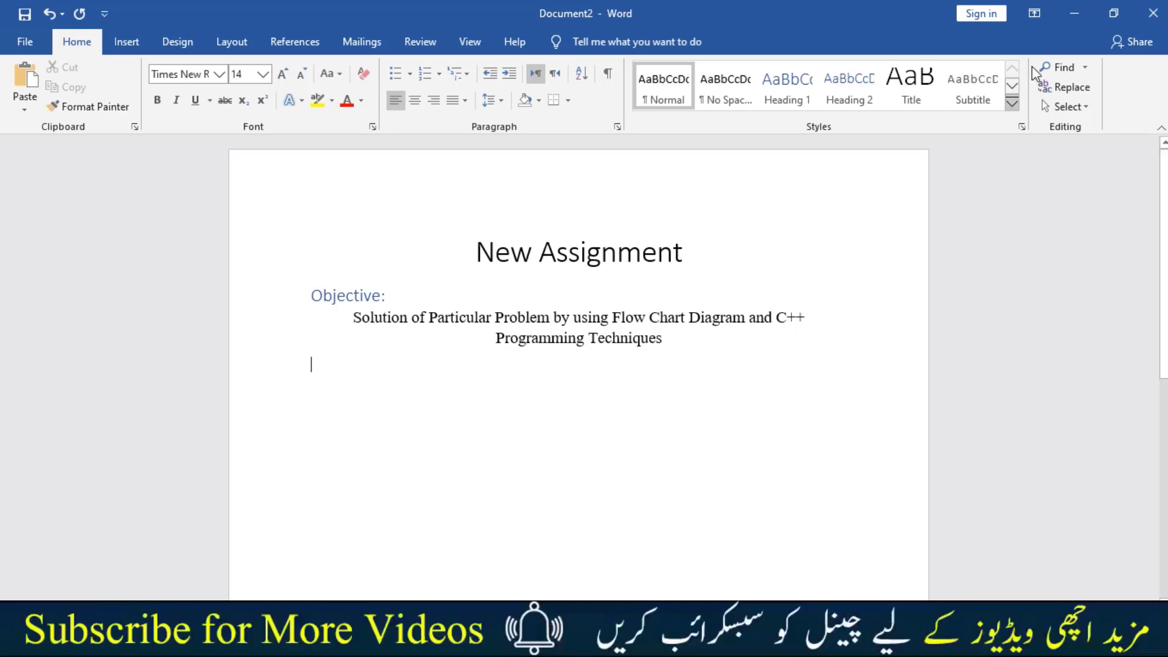
left_click(787, 85)
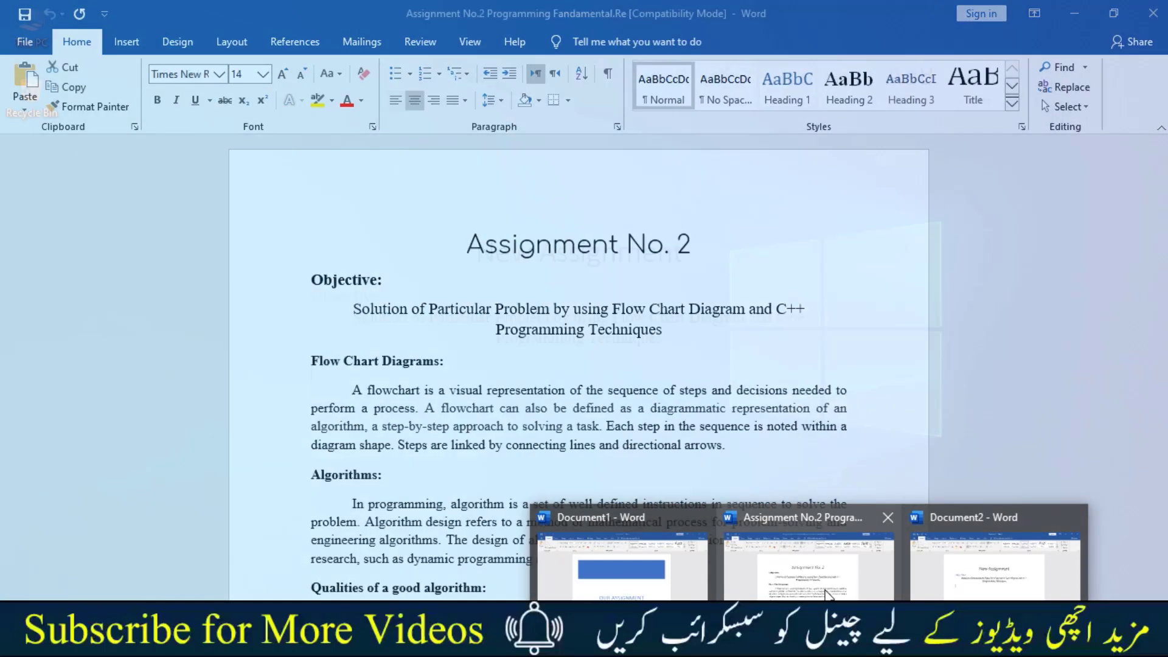
- Copy the heading into the new document as 'Flow Chart Diagrams:' followed by a new line
left_click(809, 560)
left_click_drag(310, 362, 427, 373)
key("ctrl+c")
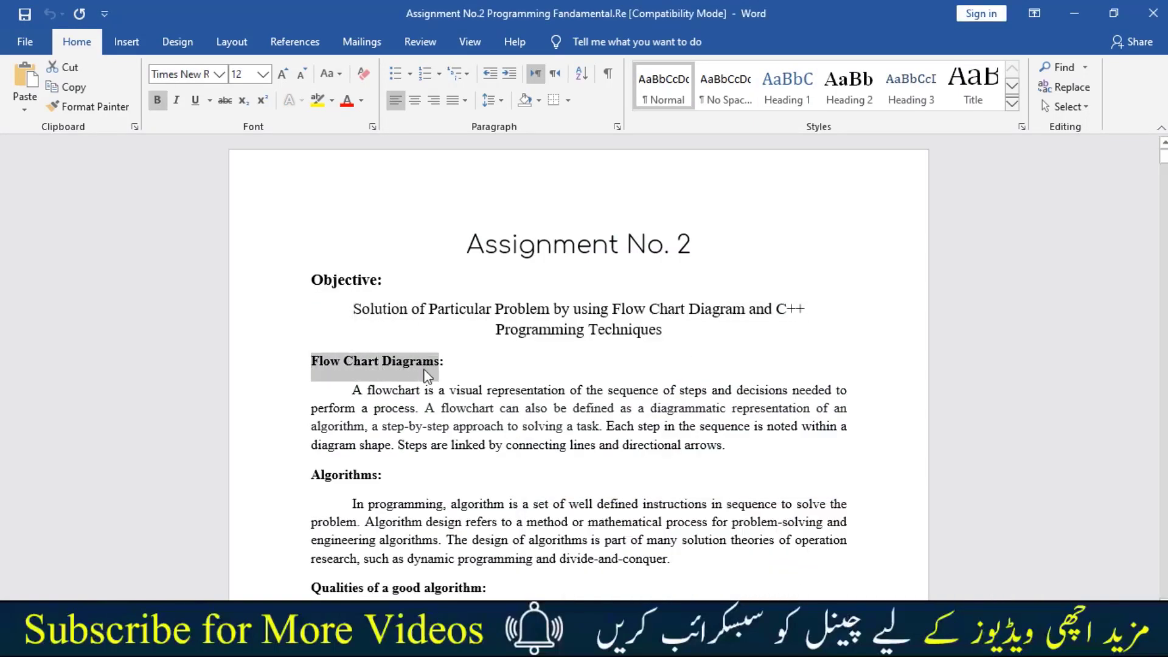
key("Delete")
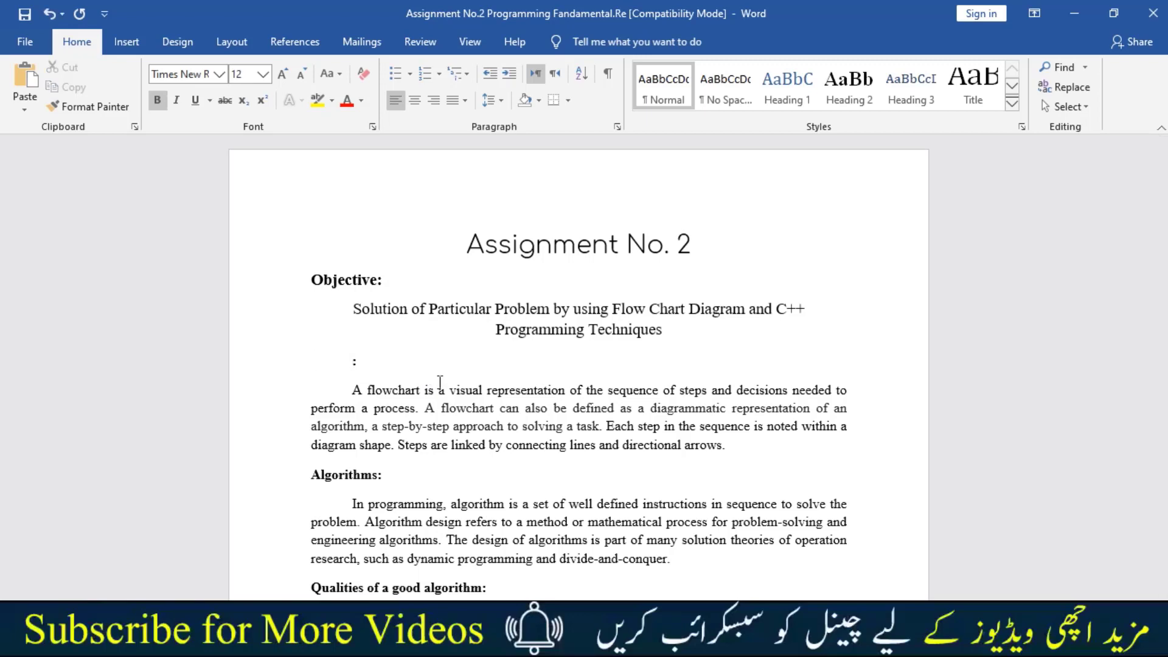
key("ctrl+z")
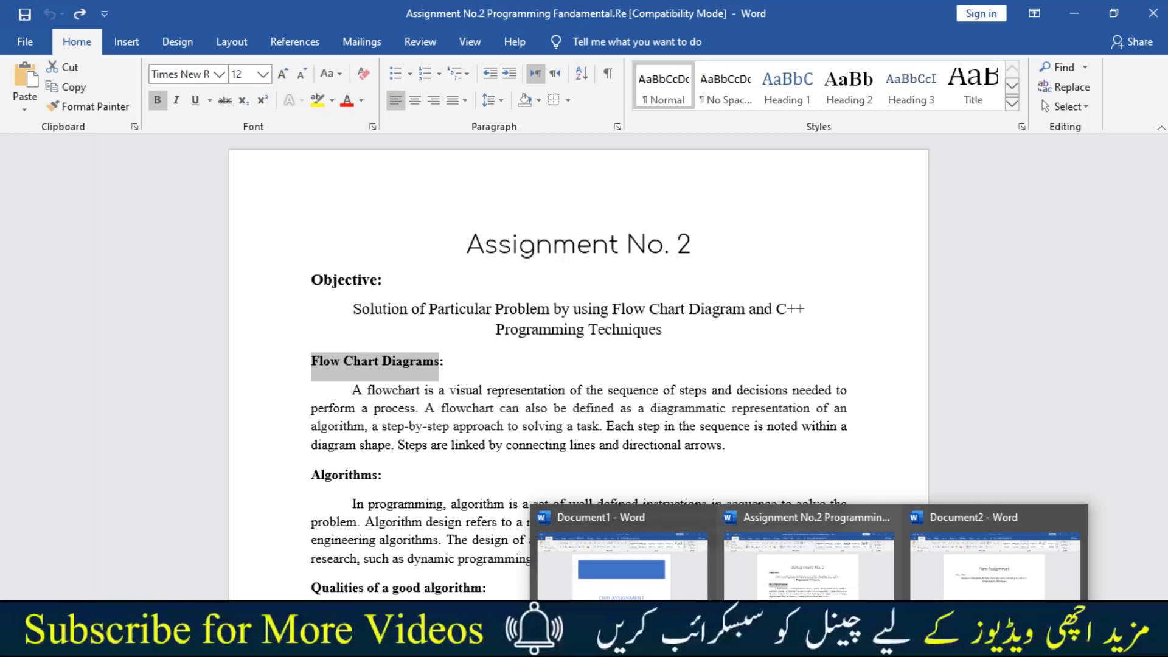
left_click(996, 556)
key("ctrl+v")
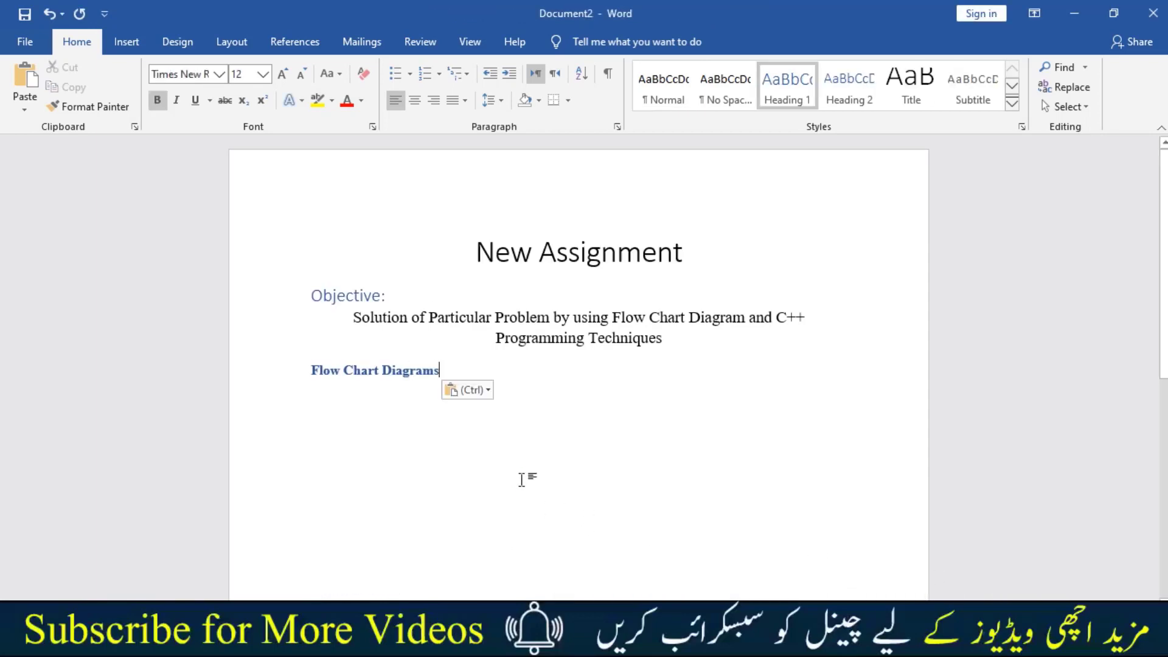
type(":")
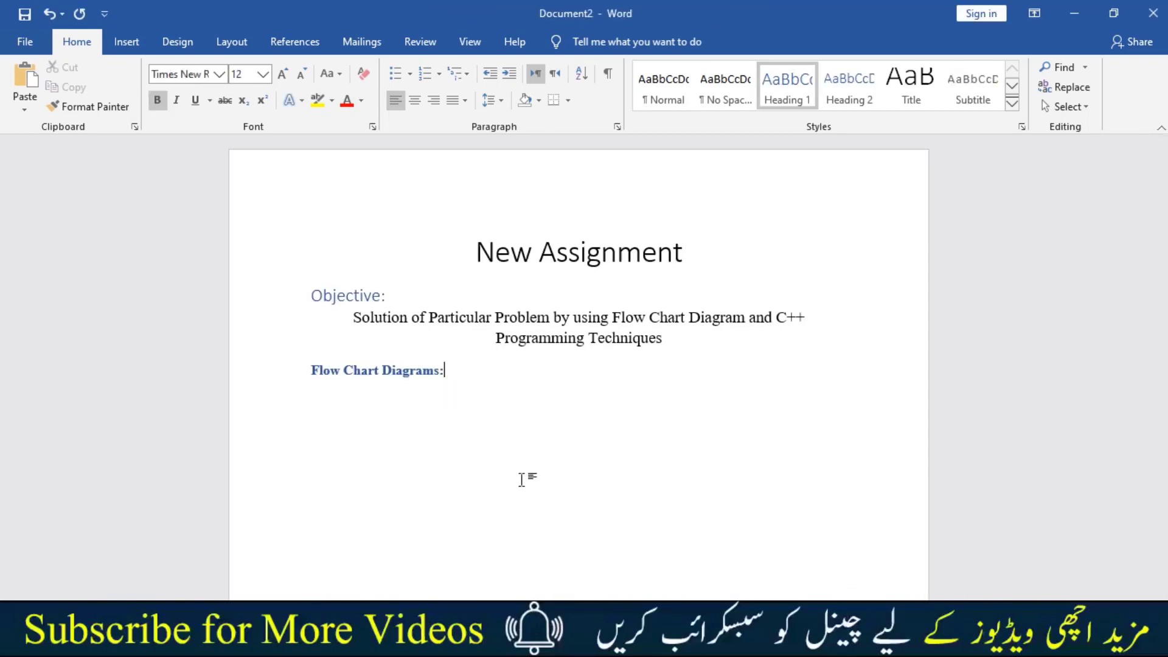
key("Return")
type("bhg")
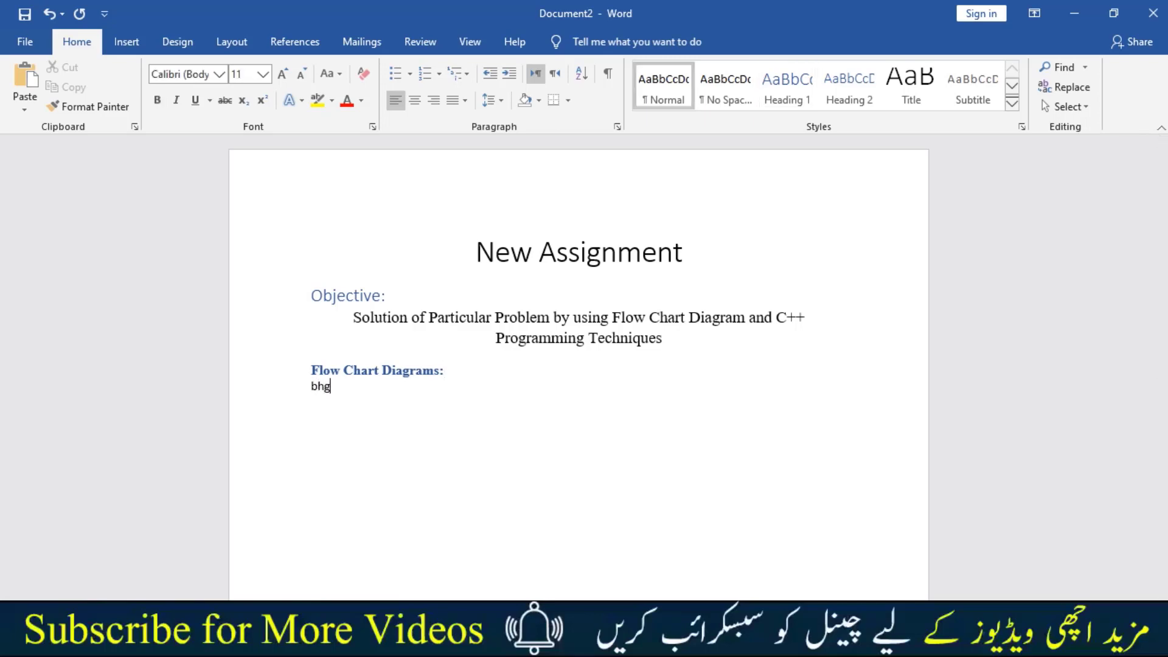
key("BackSpace")
key("BackSpace")
key("BackSpace")
- Copy the flowchart definition paragraph from Assignment No. 2 and paste it beneath the heading
left_click(809, 646)
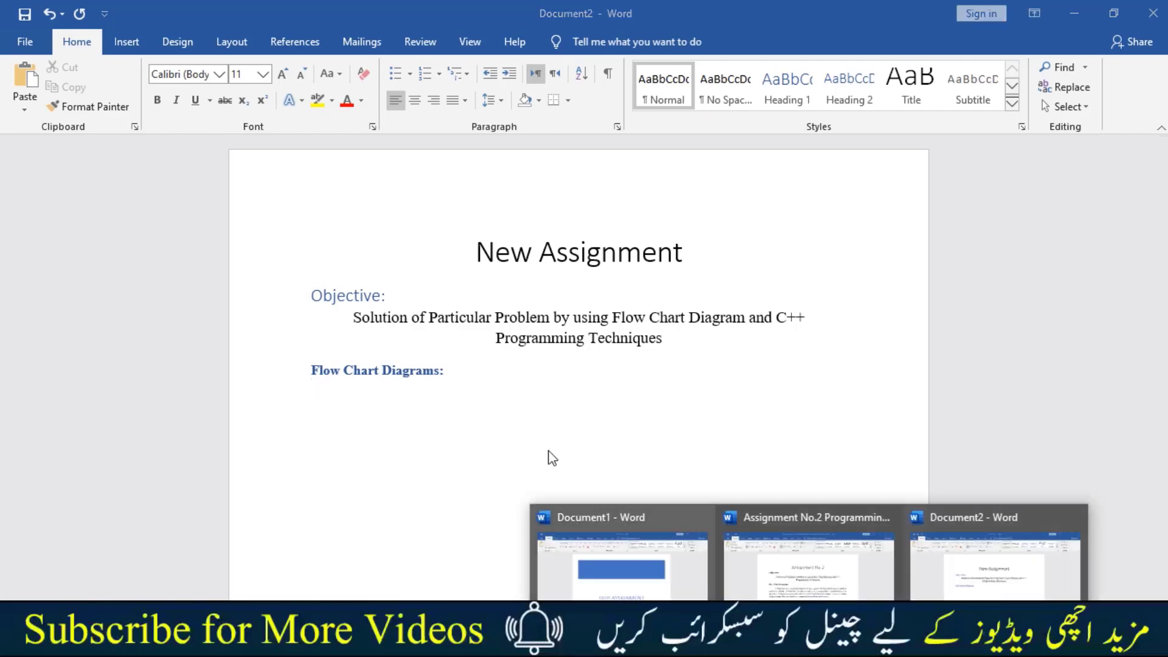
left_click(782, 578)
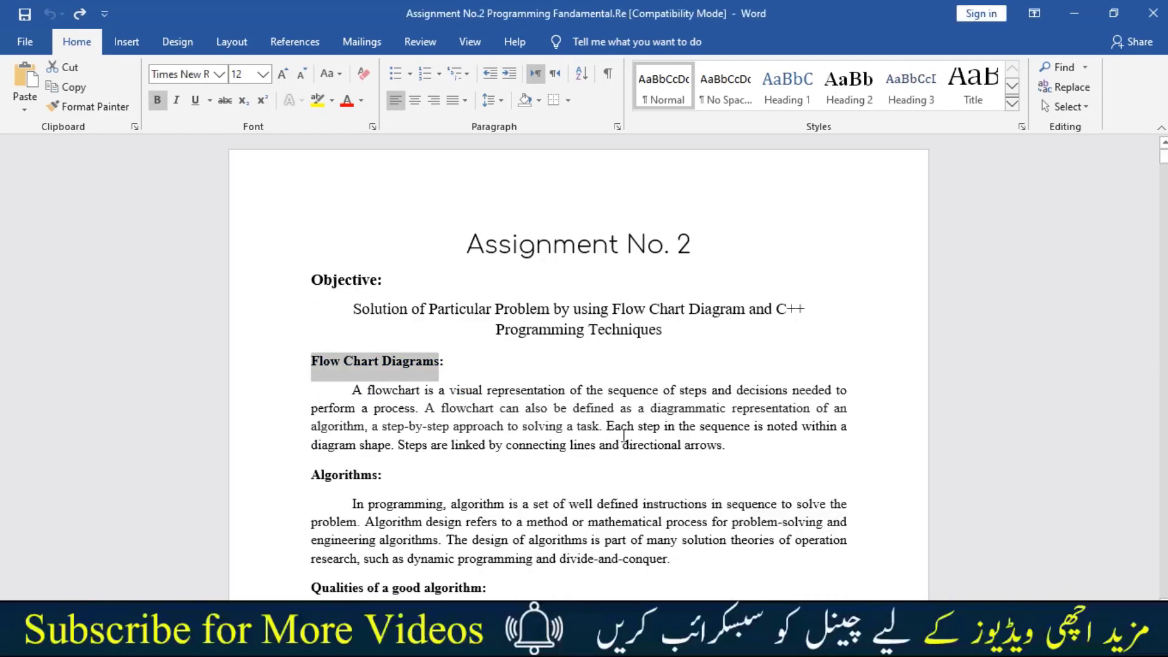
left_click_drag(781, 459, 350, 389)
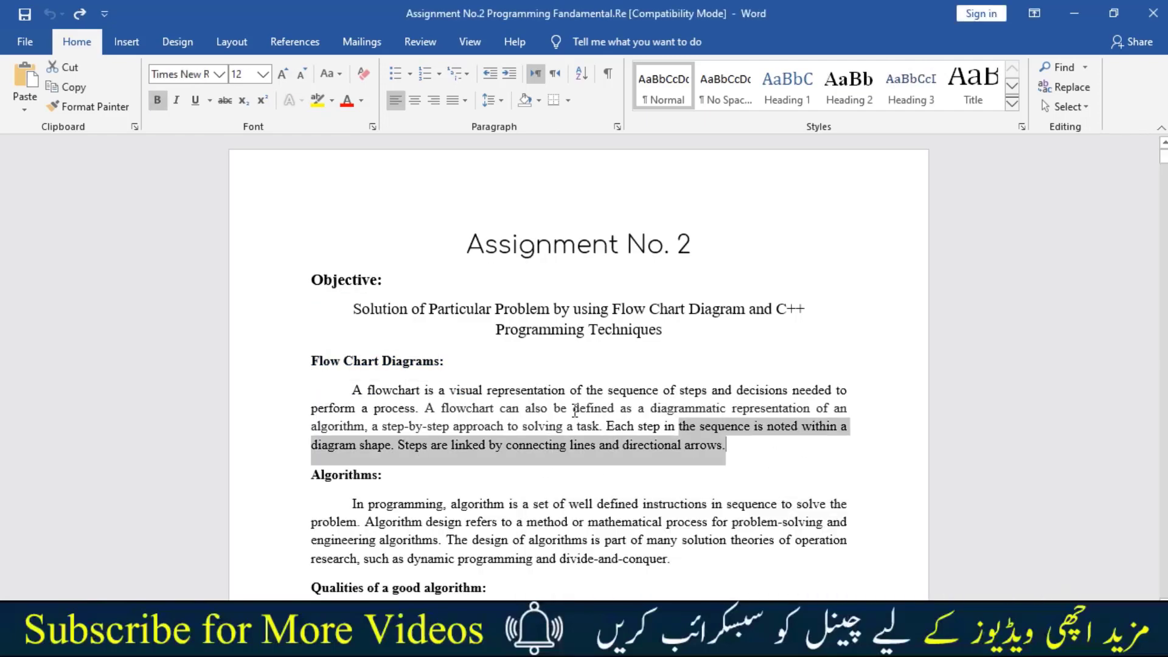
right_click(350, 390)
key("Escape")
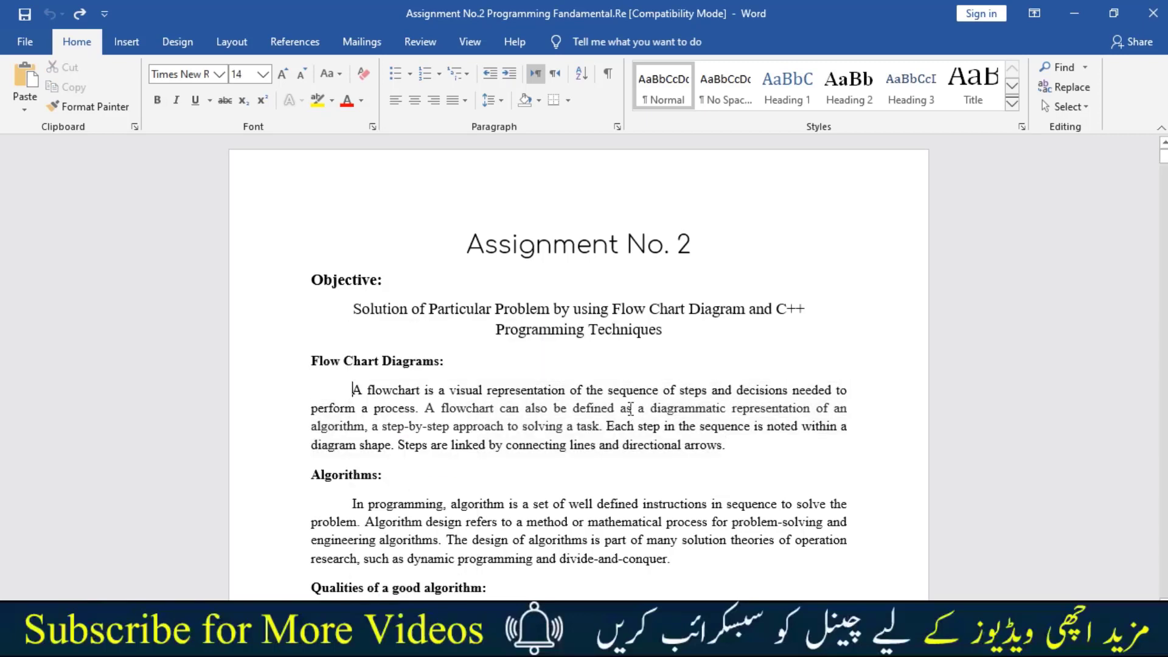
triple_click(627, 408)
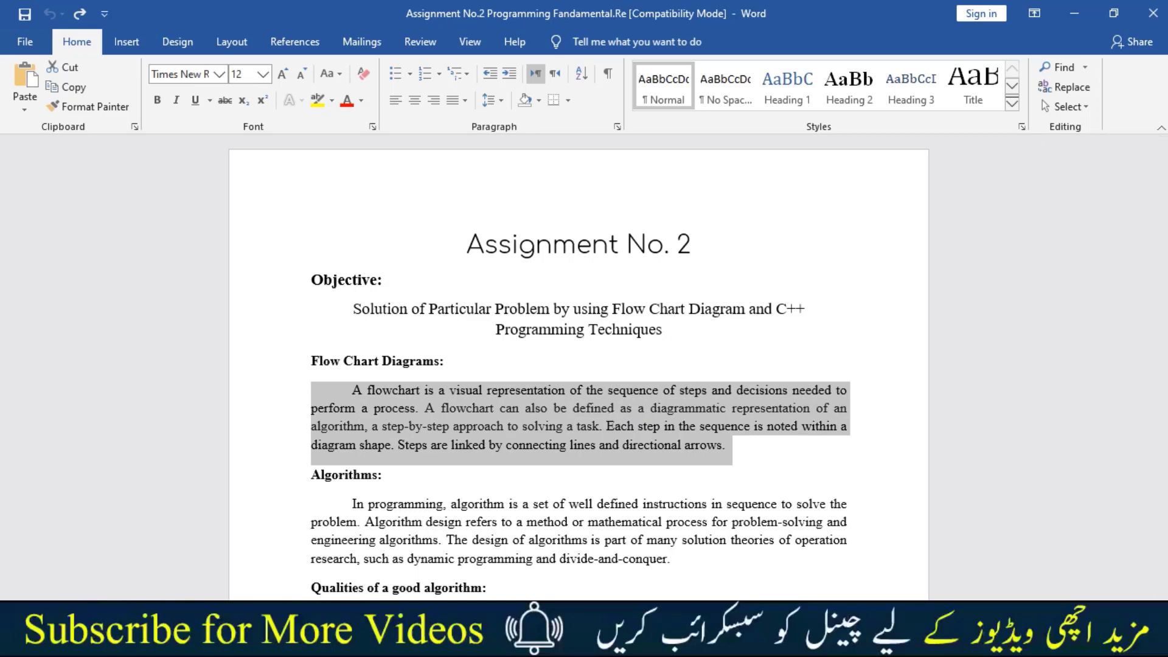
left_click(996, 554)
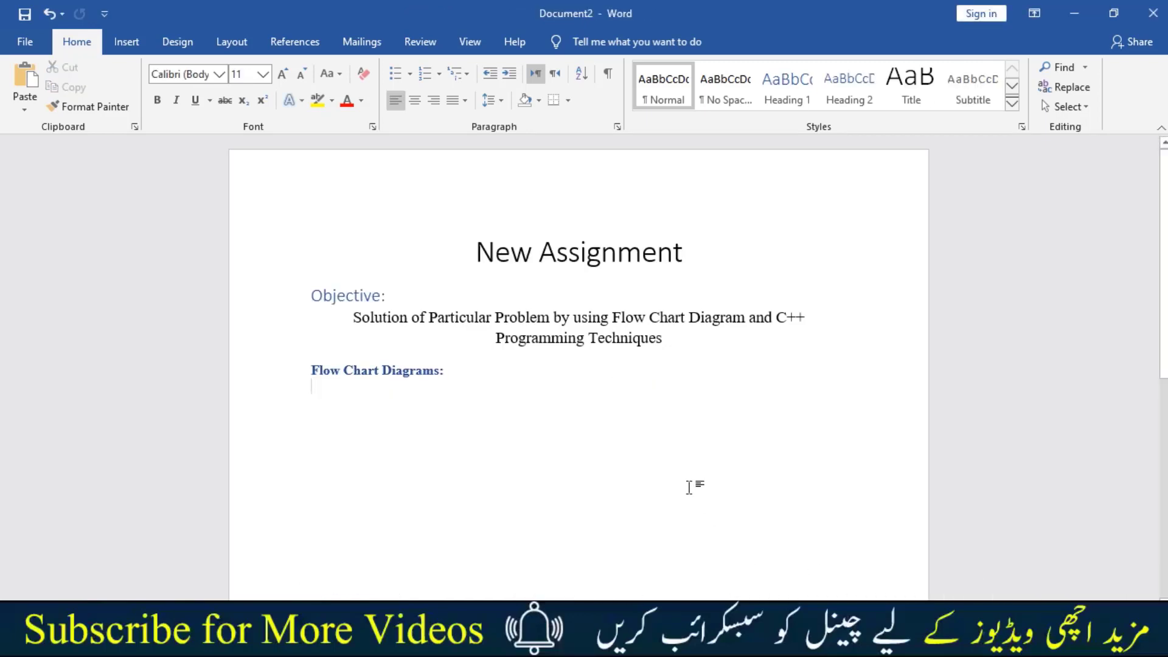
type("A flowchart is a visual representation of the sequence of steps and decisions needed to perform a process. A flowchart can also be defined as a diagrammatic representation of an algorithm, a step-by-step approach to solving a task. Each step in the sequence is noted within a diagram shape. Steps are linked by connecting lines and directional arrows.")
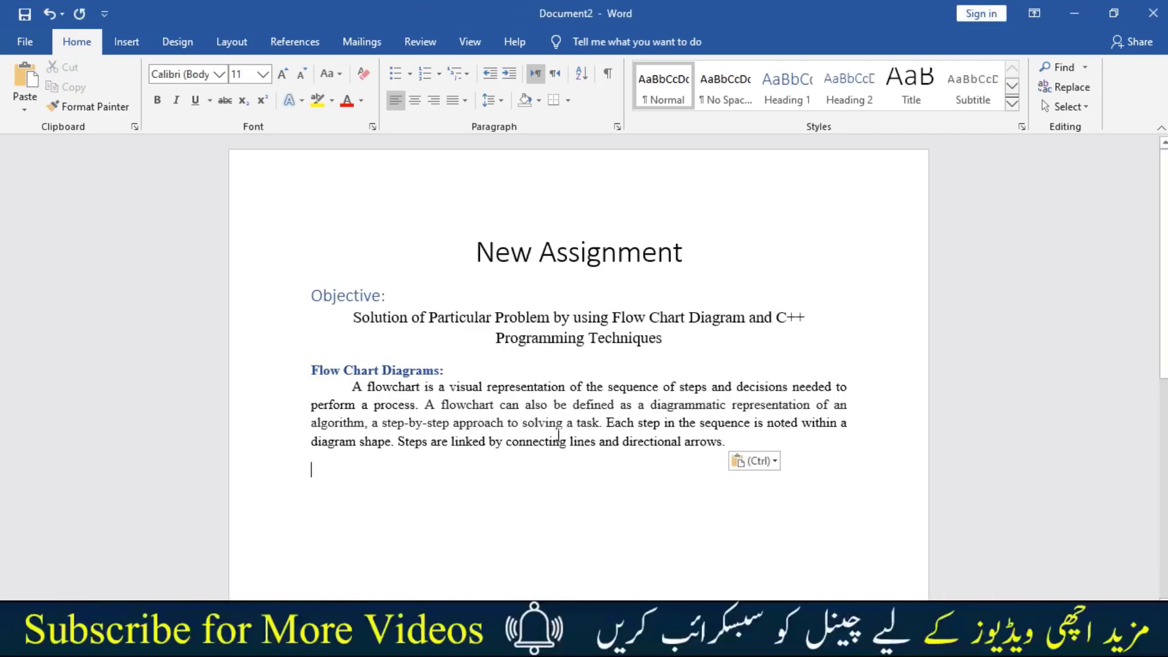
- Remove the pasted paragraph's first-line indent and check its justification options
left_click(558, 439)
left_click(351, 387)
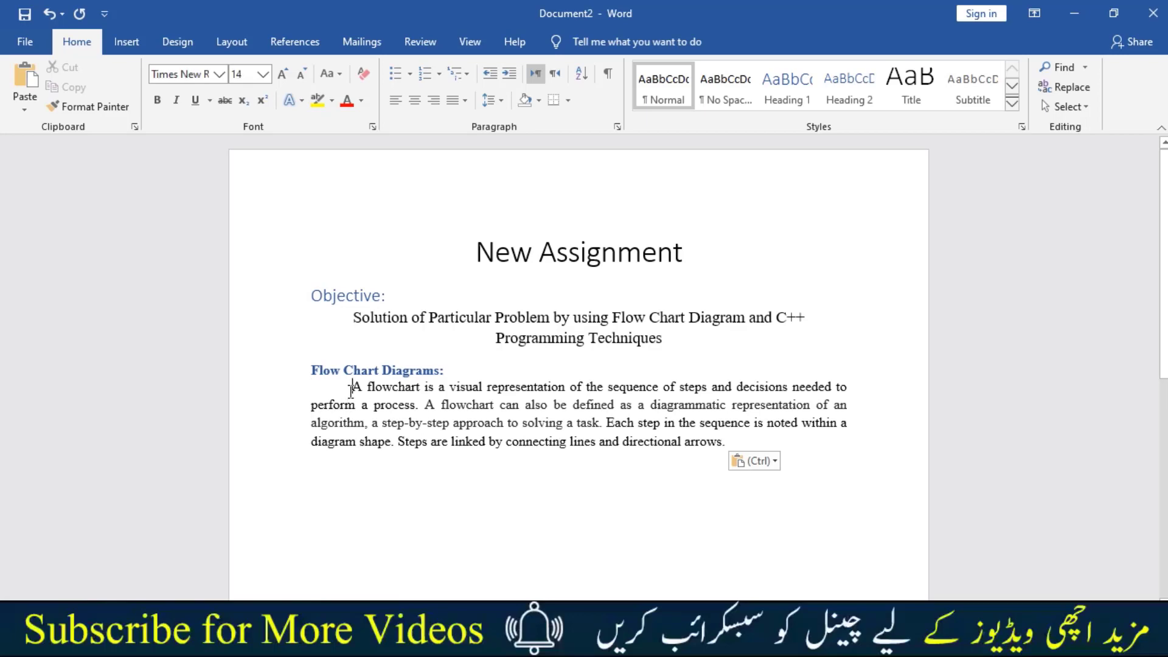
key("BackSpace")
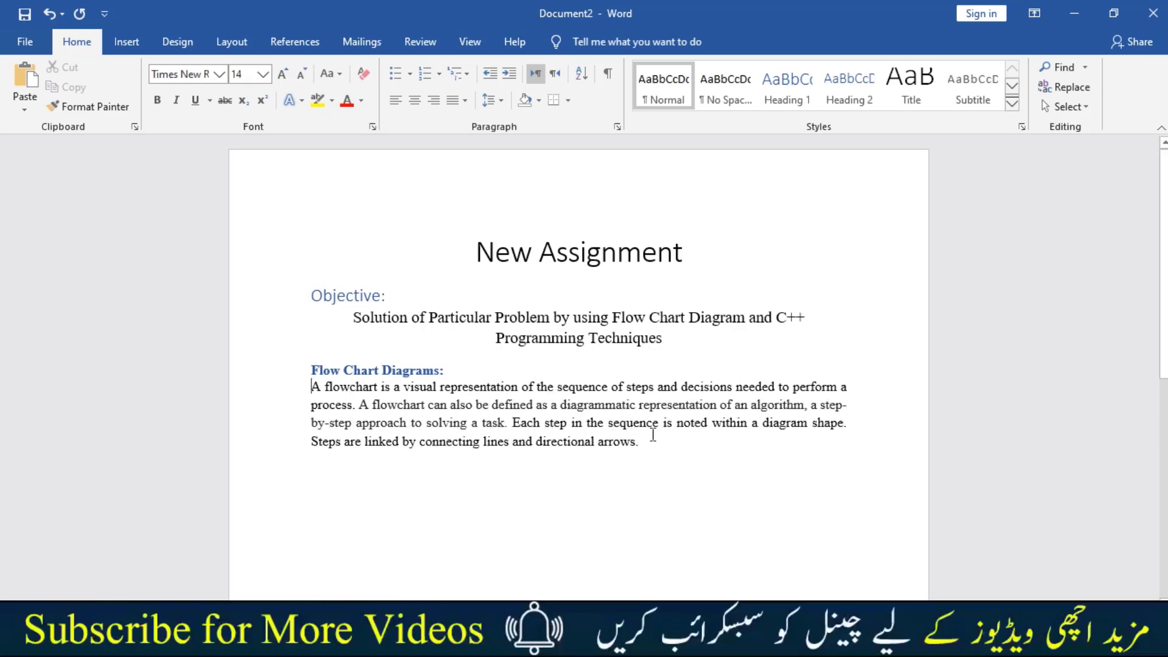
mouse_move(648, 441)
left_mouse_down()
mouse_move(356, 372)
mouse_move(312, 385)
left_mouse_up()
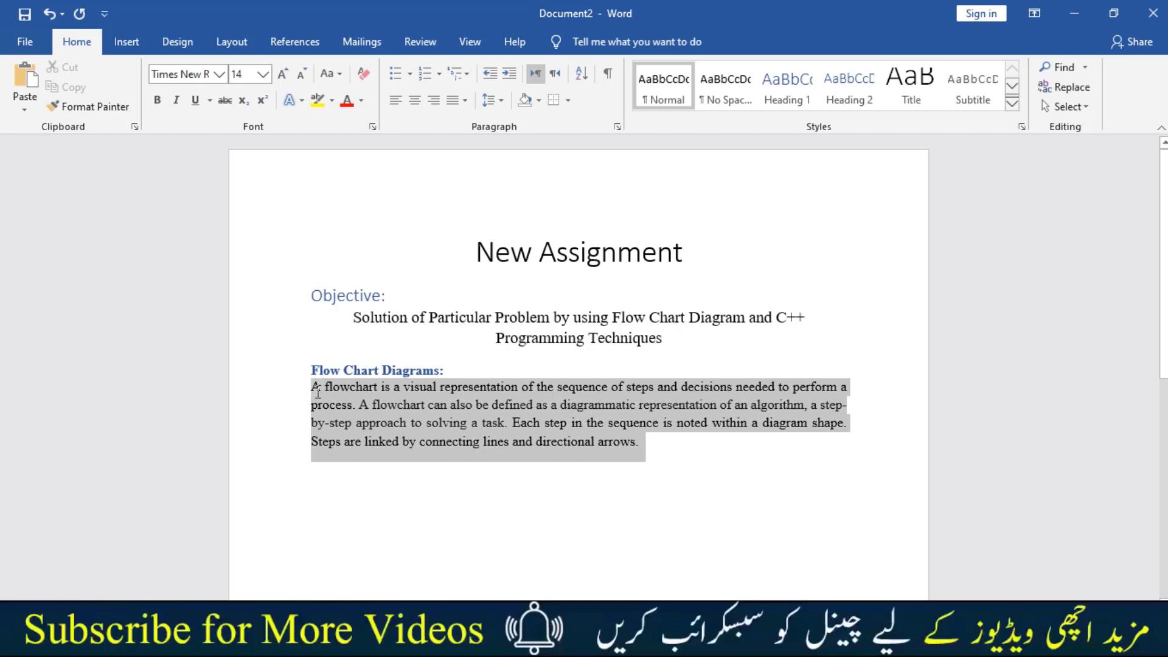
left_click(462, 101)
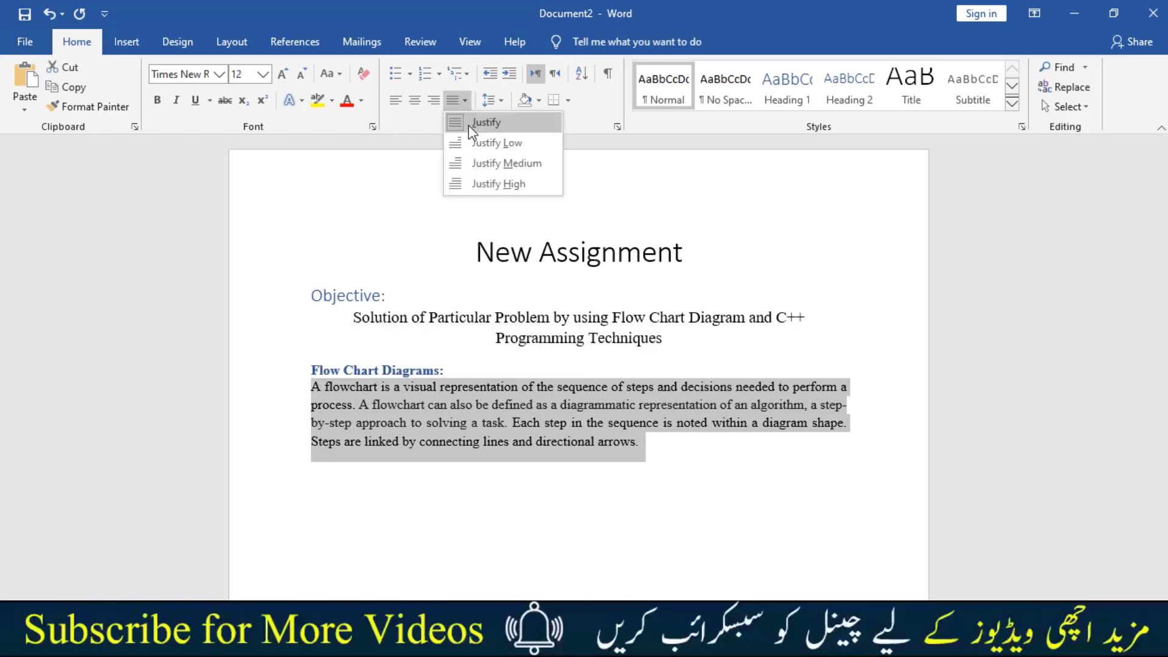
left_click(728, 456)
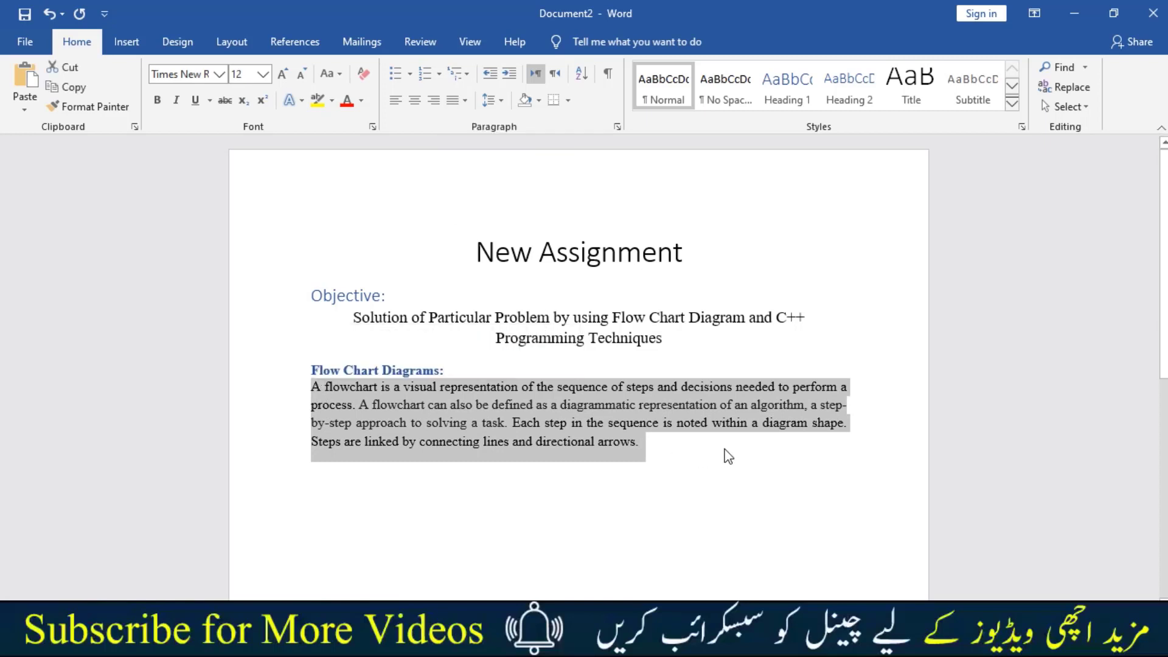
left_click(685, 444)
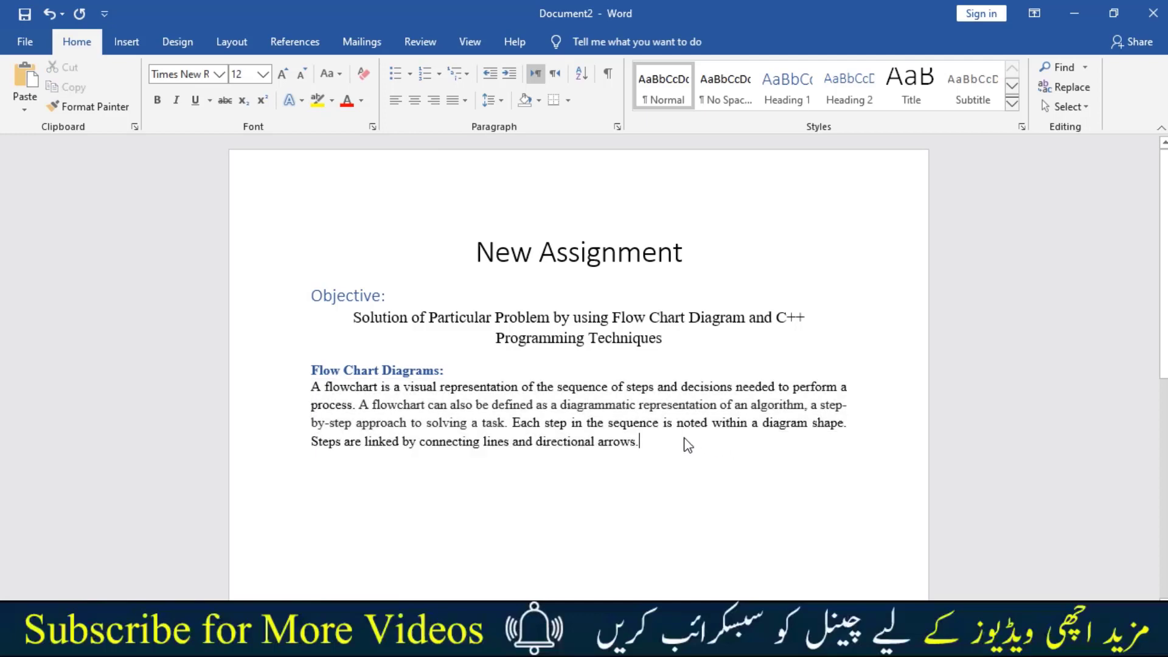
left_click_drag(598, 430, 485, 405)
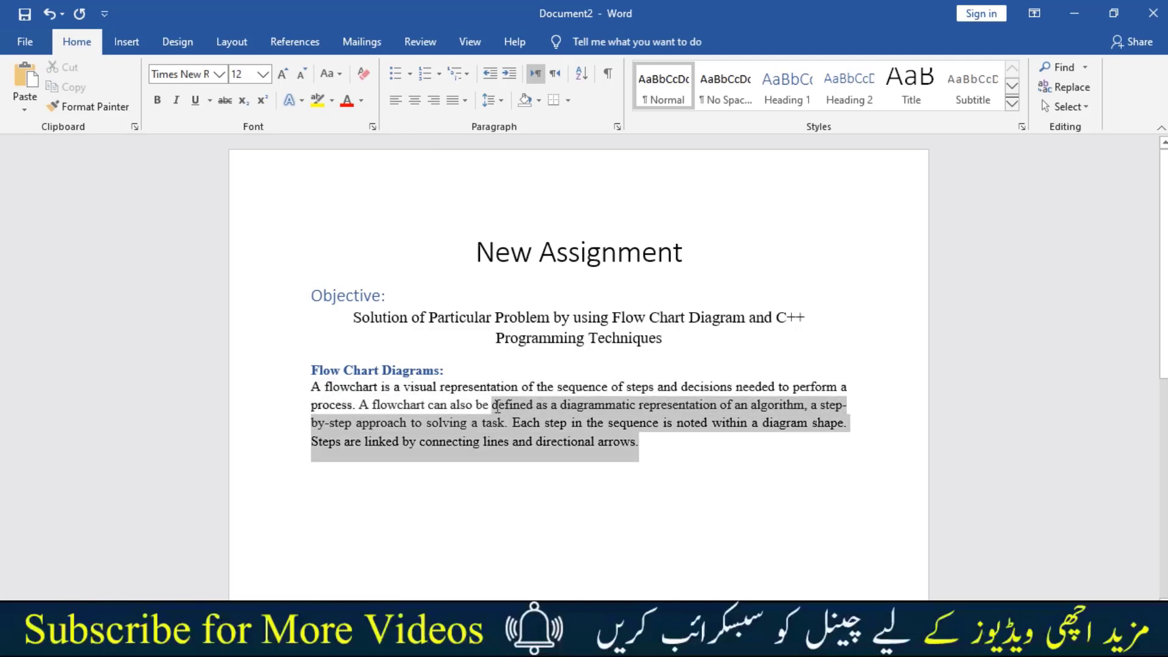
left_click(673, 456)
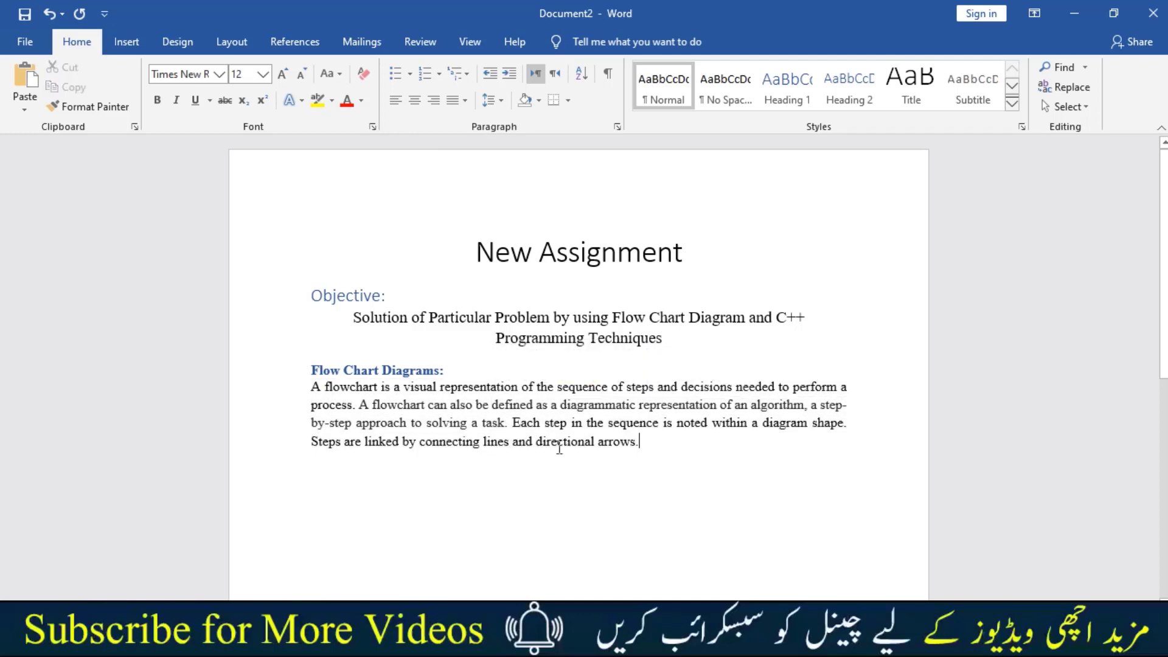
- Indent the first line and split off 'Each step…' as an unindented paragraph
left_click(313, 388)
key("Tab")
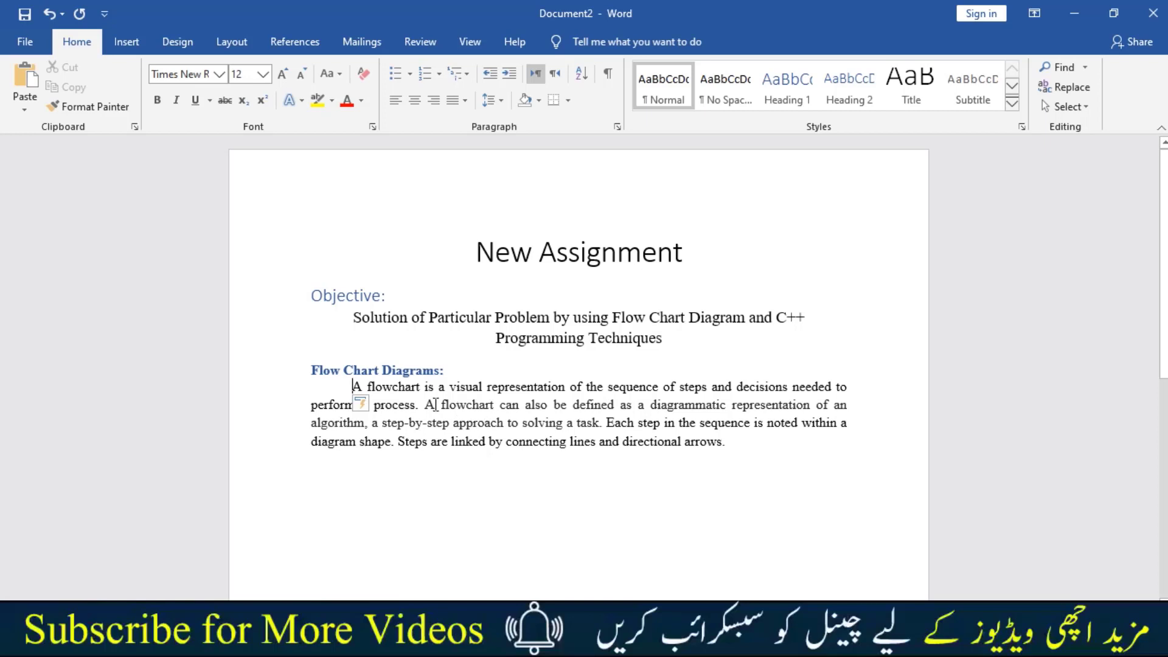
left_click(608, 423)
key("Return")
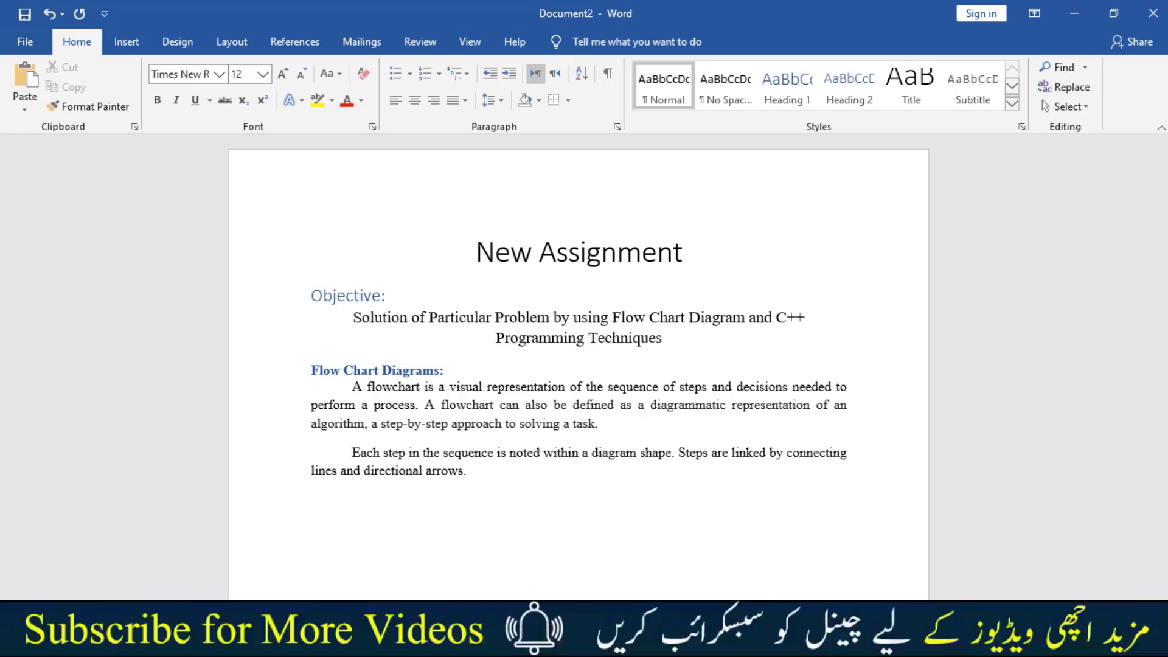
key("BackSpace")
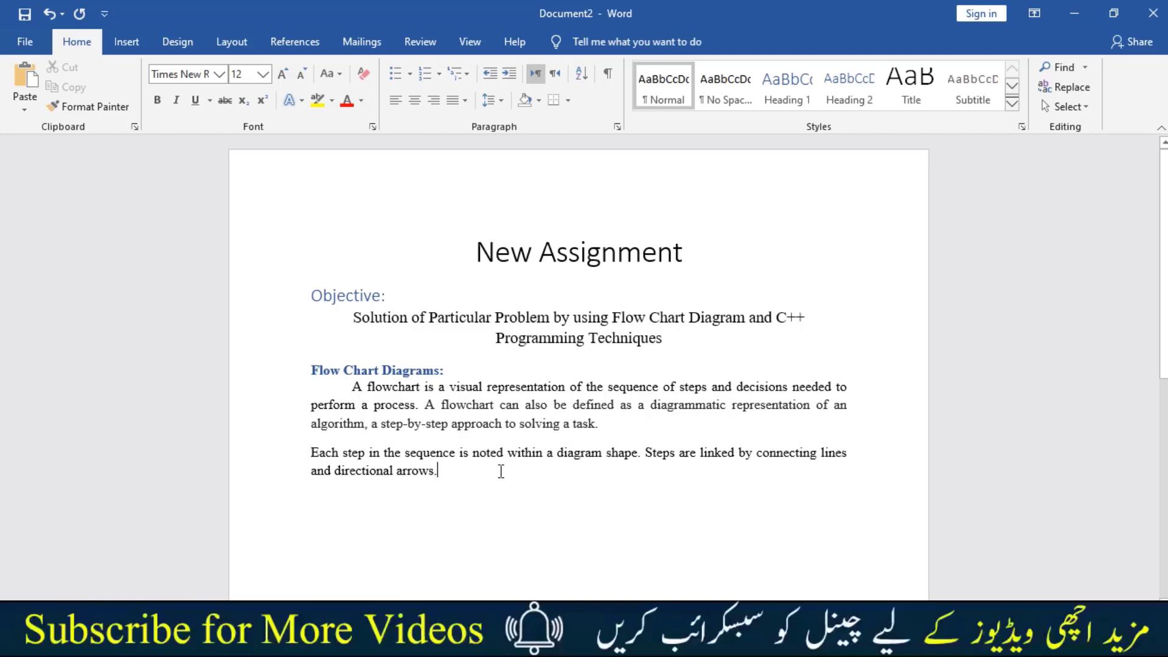
key("Return")
key("Return")
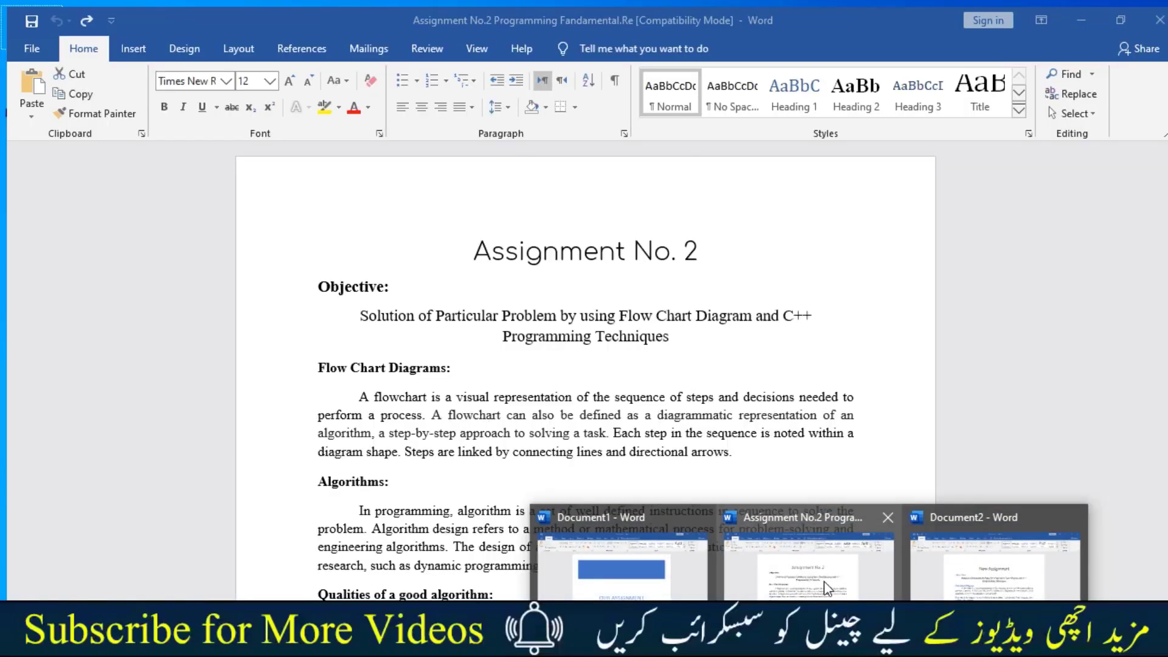
- Insert the BZU logo image from the Desktop into the New Assignment document
left_click(913, 594)
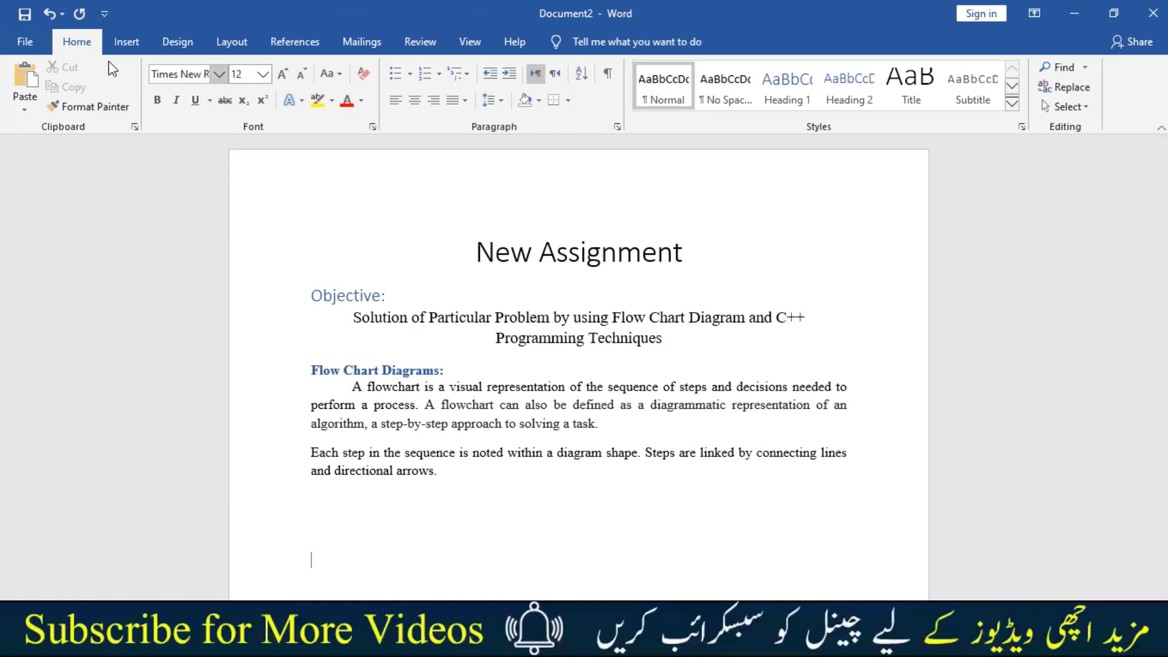
left_click(142, 49)
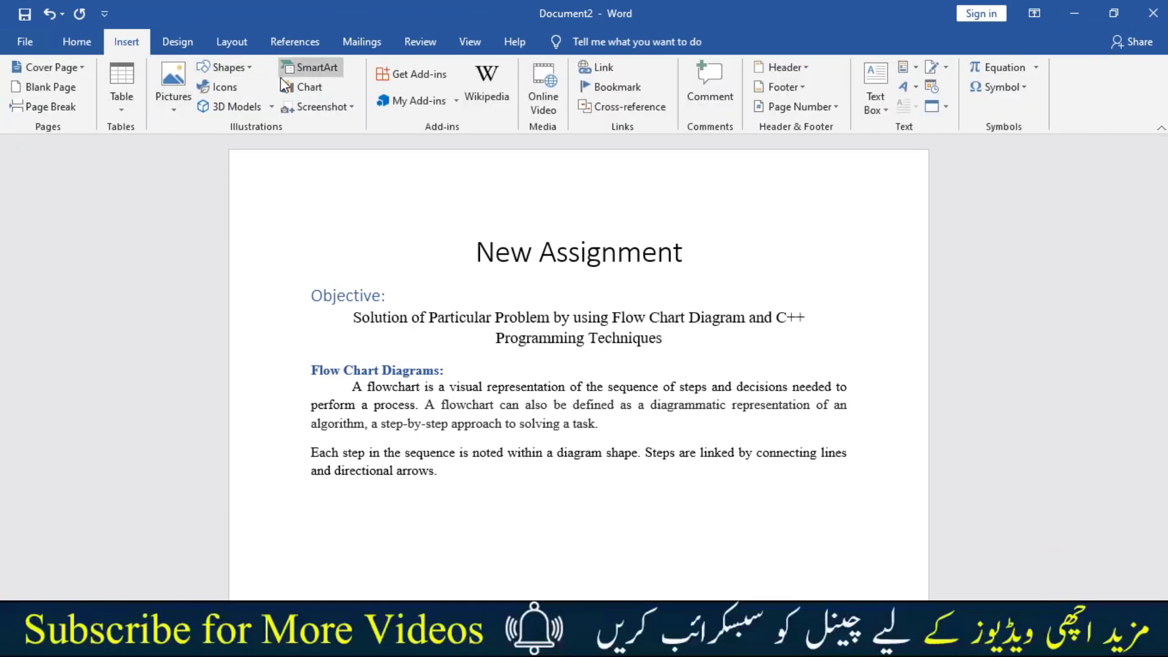
left_click(162, 76)
left_click(195, 149)
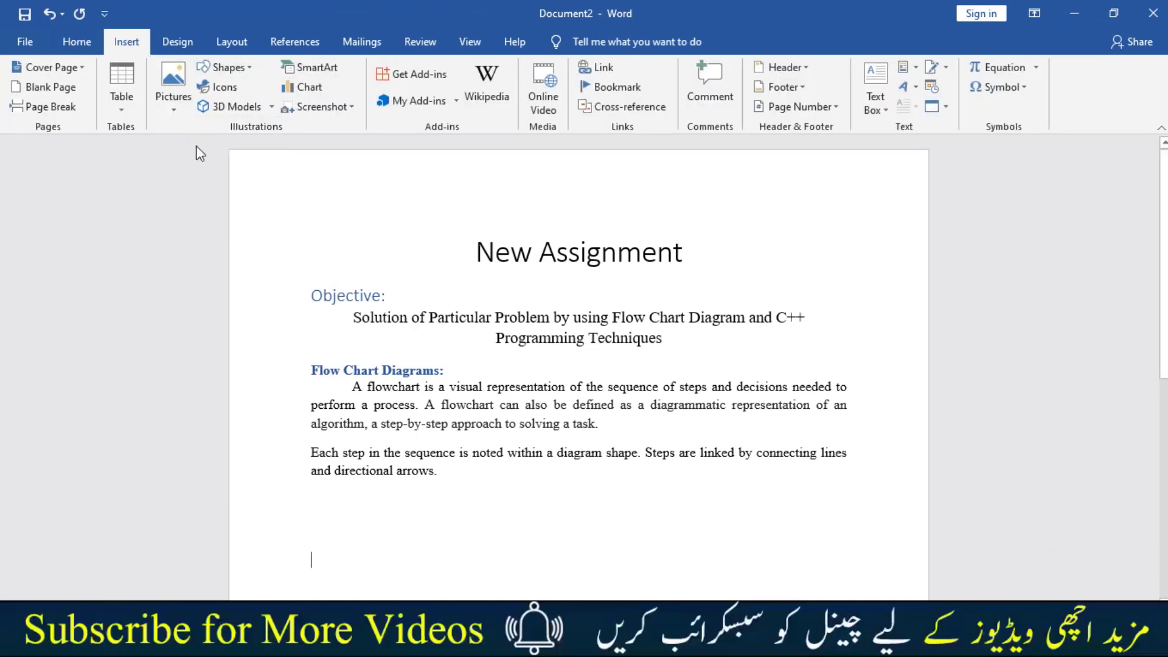
left_click(68, 134)
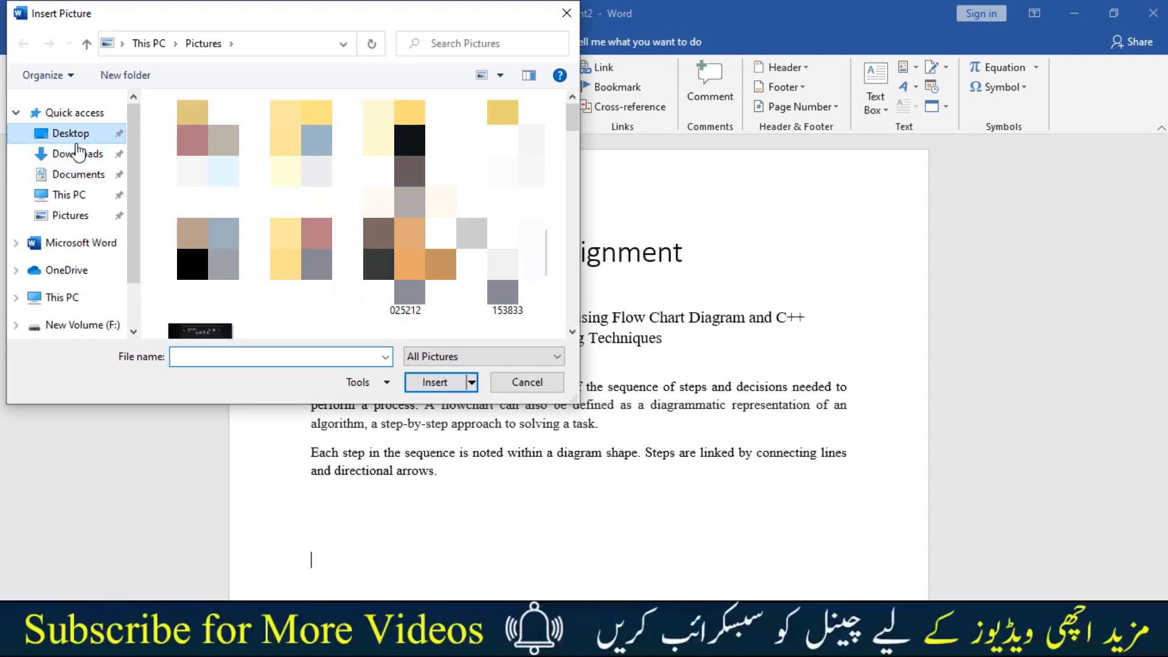
left_click(199, 140)
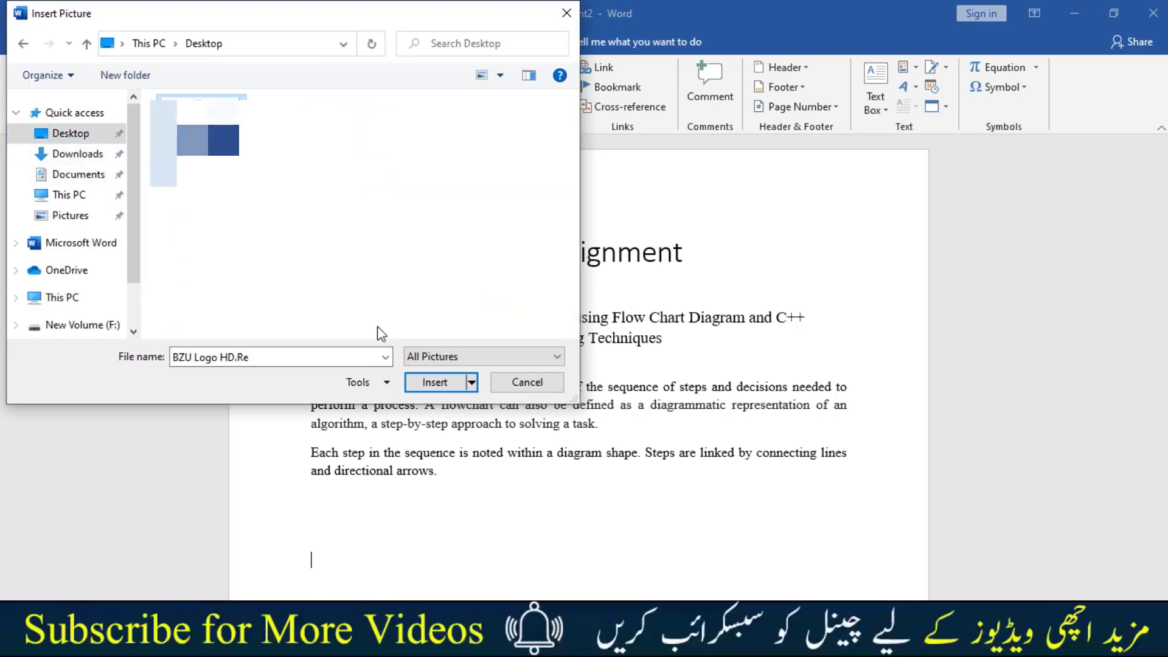
left_click(434, 382)
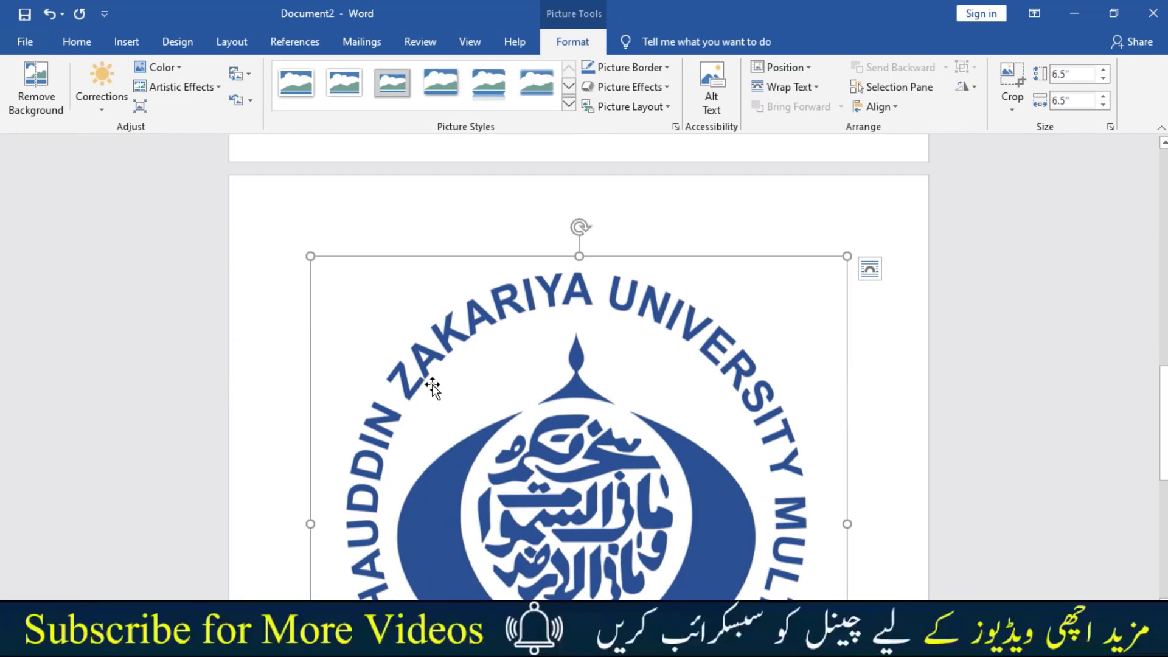
- Drag the logo's corner to shrink it from 6.5" to 2.77" square
scroll(432, 387, "down", 5)
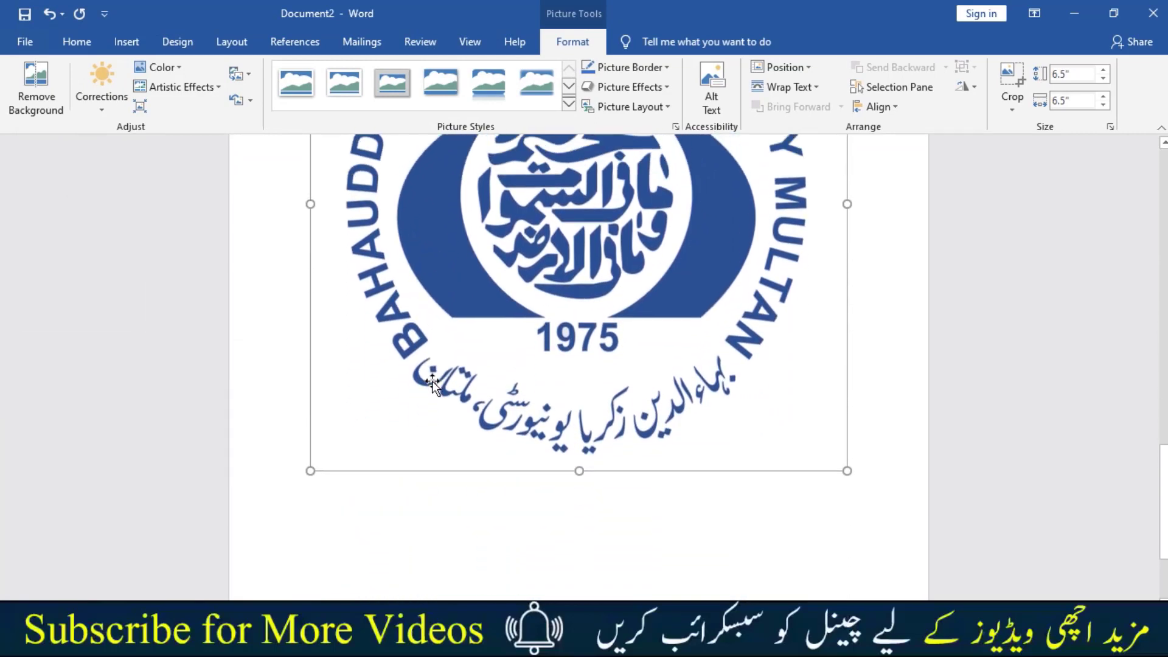
scroll(431, 383, "up", 4)
scroll(432, 383, "up", 1)
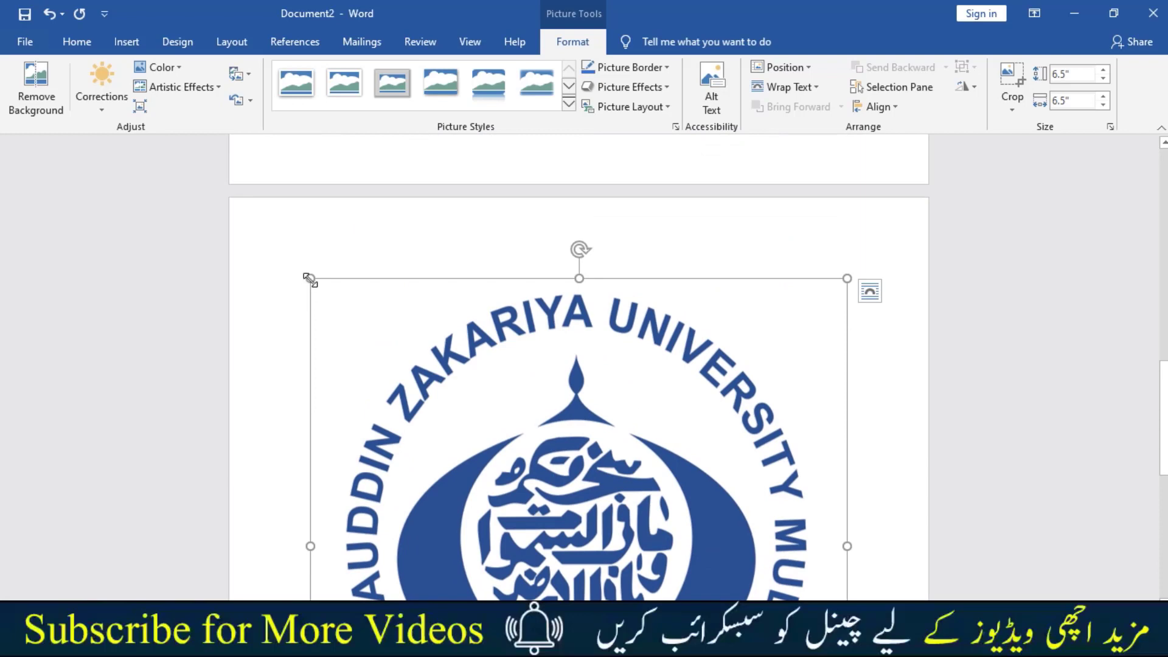
left_click_drag(310, 279, 490, 440)
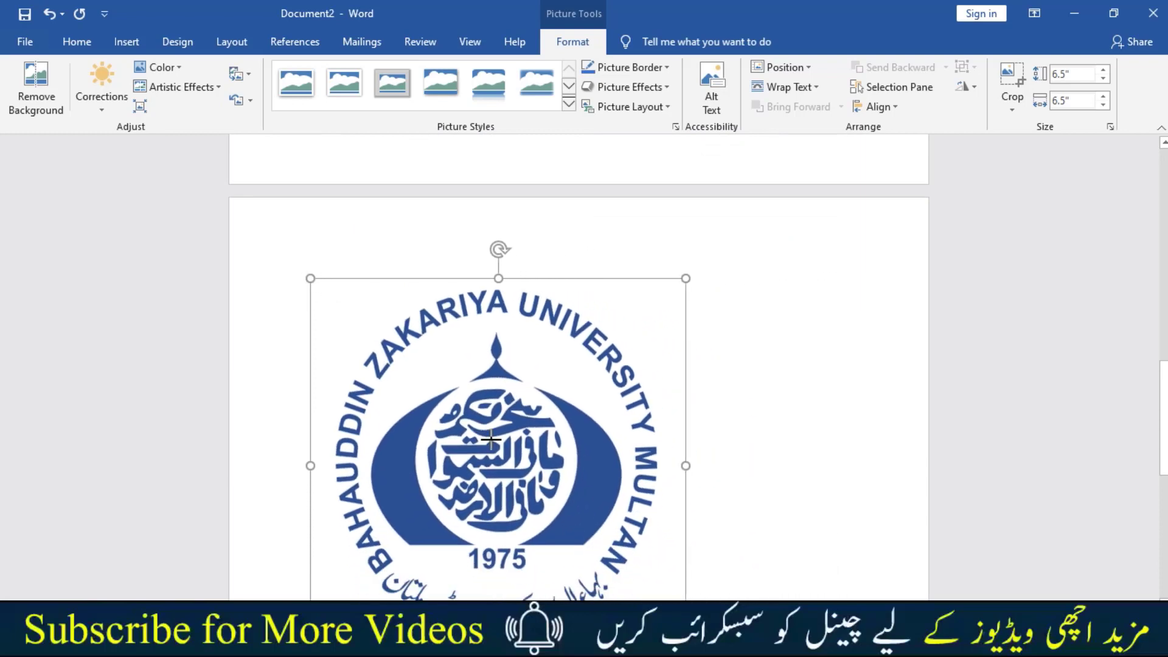
left_click_drag(491, 439, 699, 584)
scroll(694, 585, "down", 4)
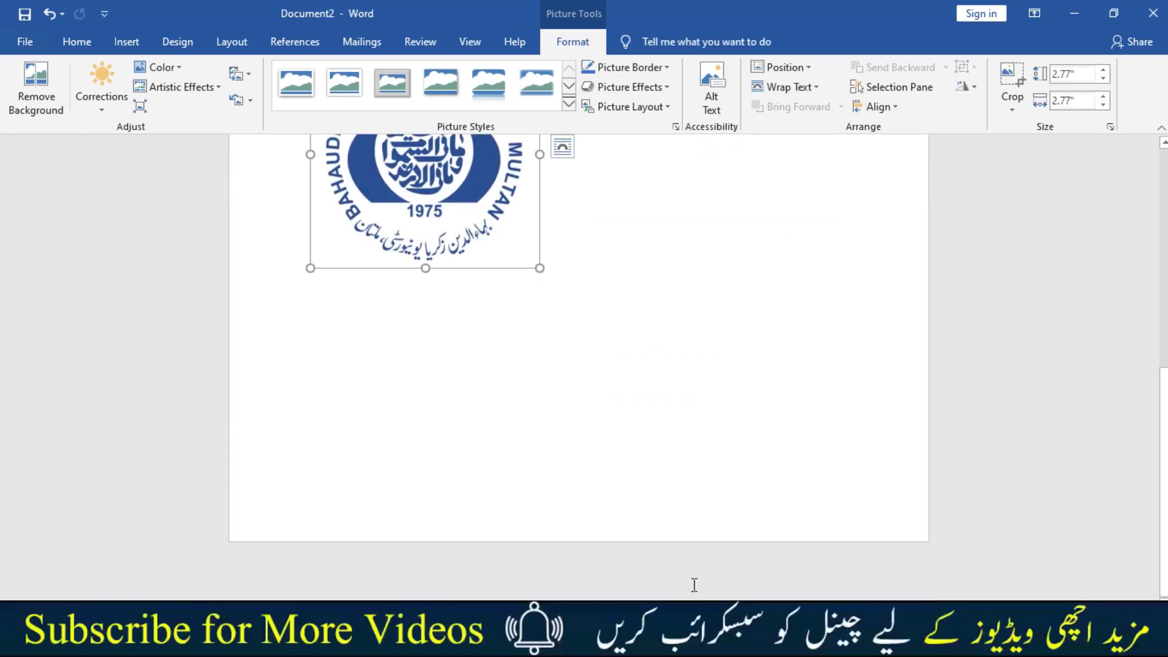
scroll(449, 452, "up", 1)
scroll(449, 452, "up", 6)
scroll(487, 148, "down", 2)
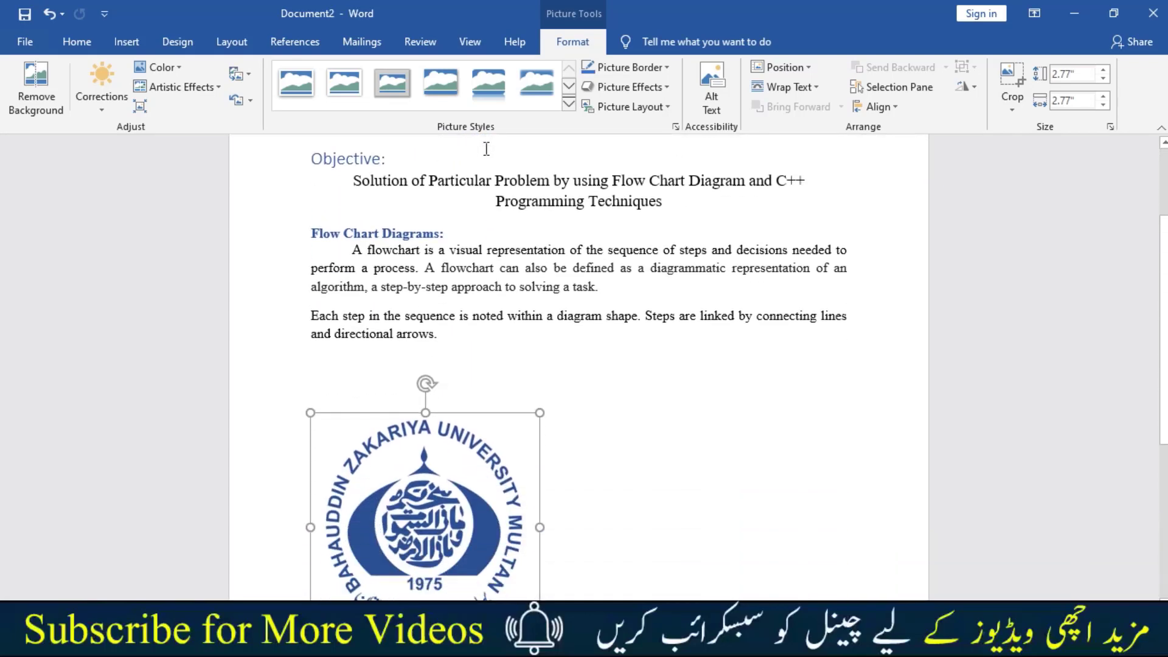
scroll(486, 148, "down", 1)
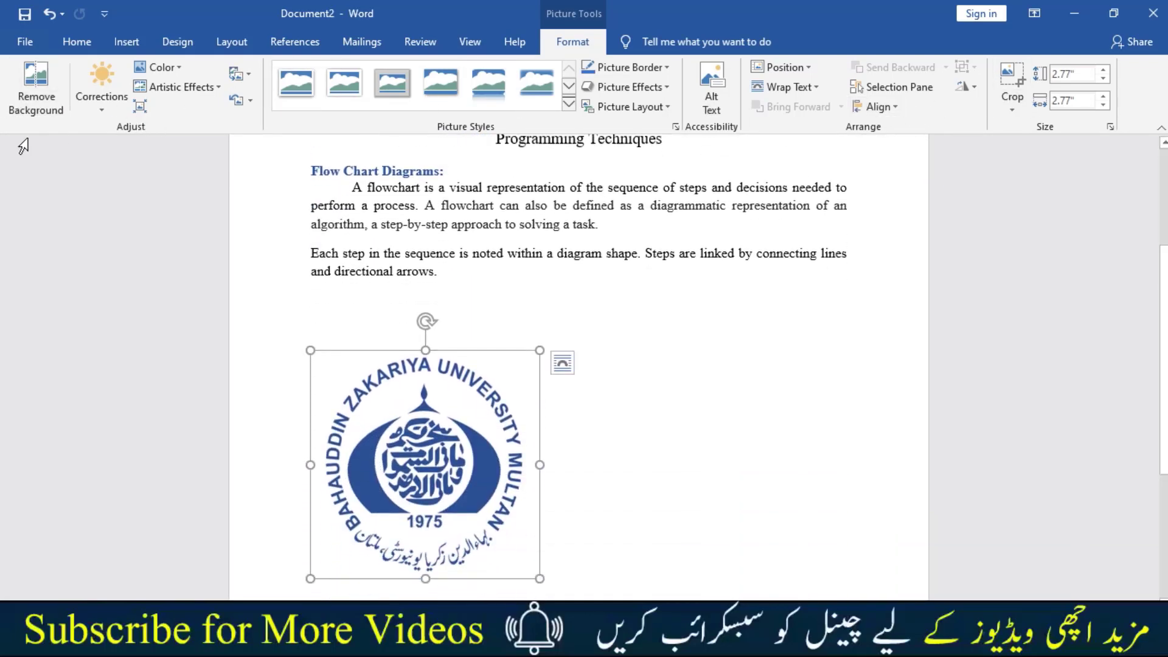
left_click(40, 112)
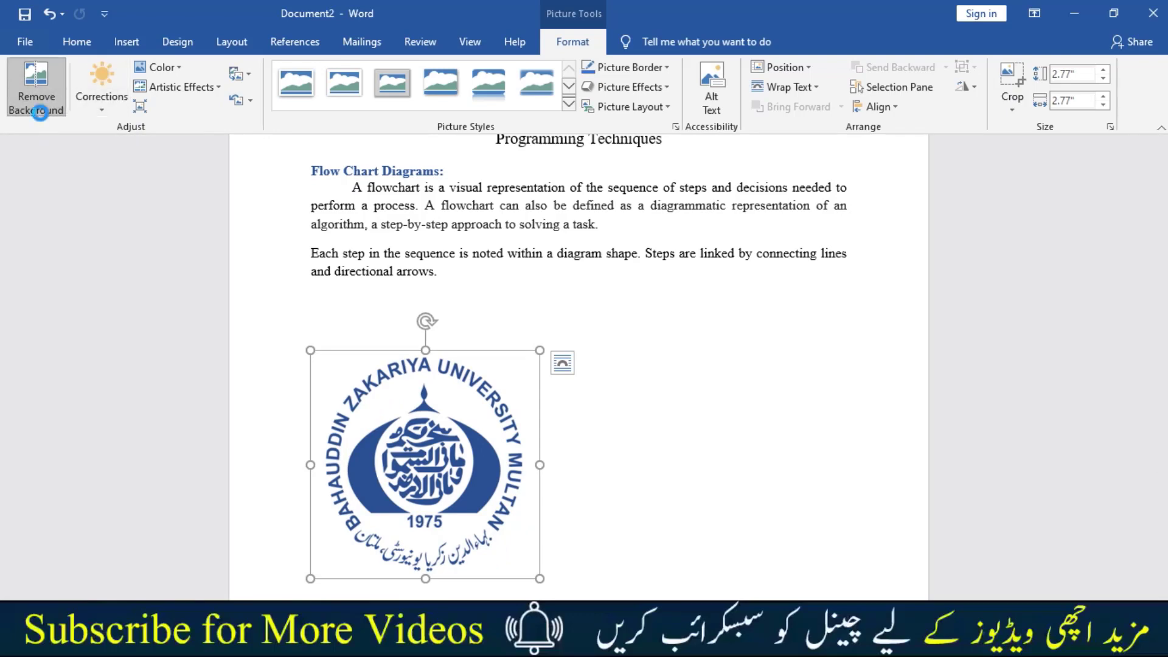
left_click(416, 473)
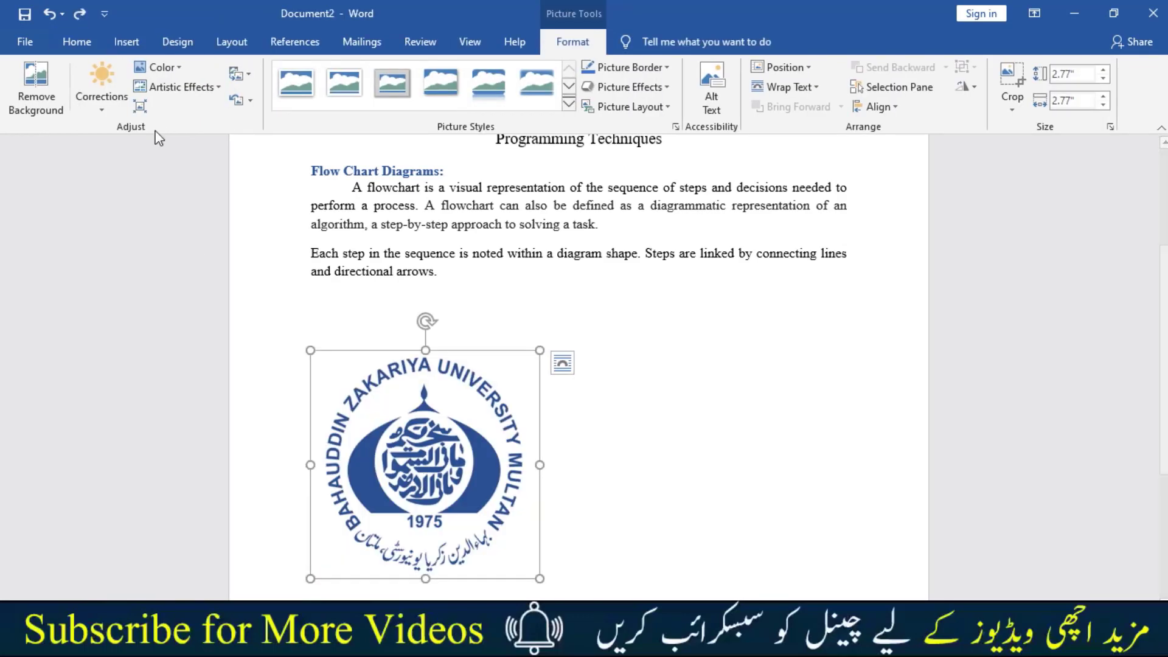
left_click(102, 109)
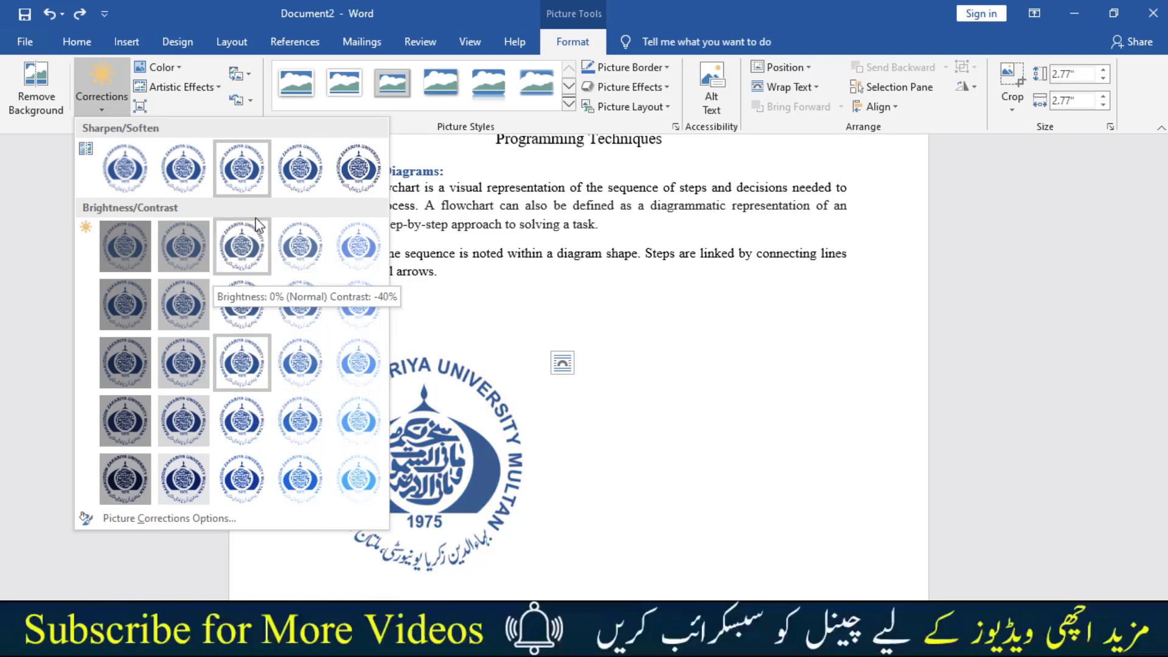
left_click(253, 179)
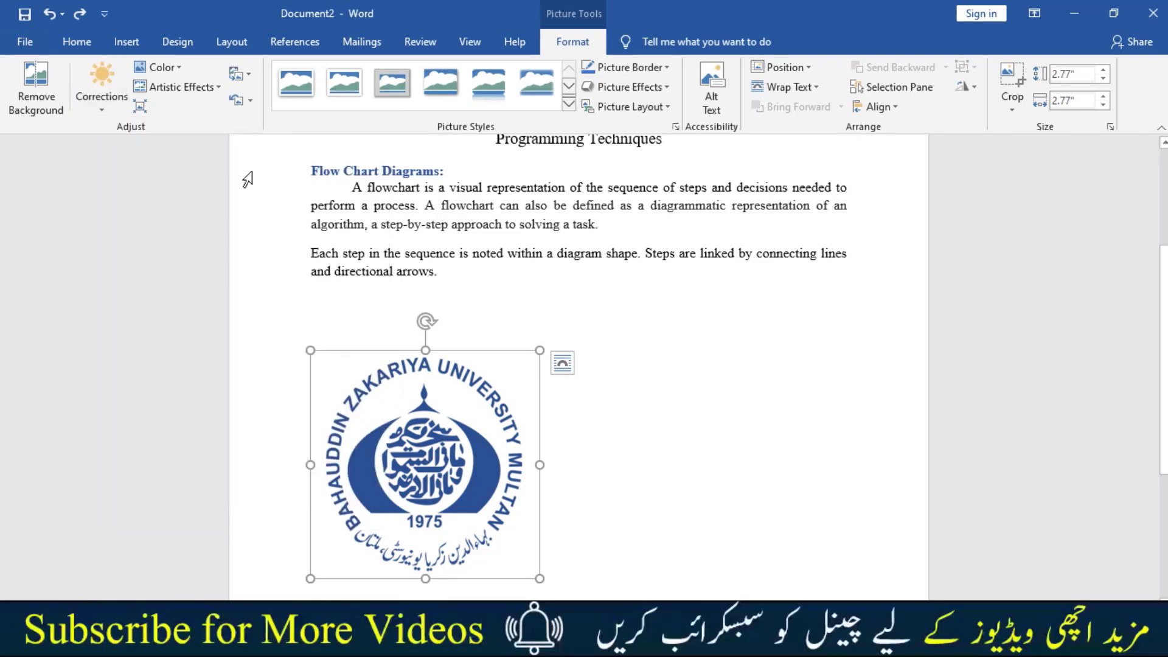
left_click(177, 71)
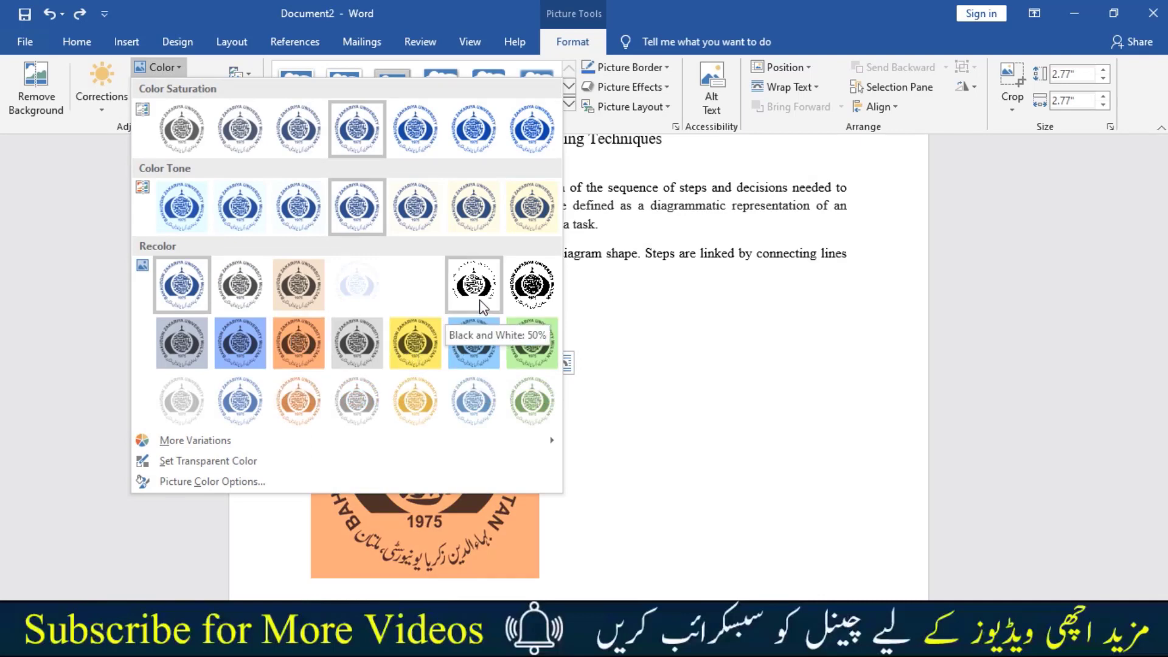
left_click(467, 284)
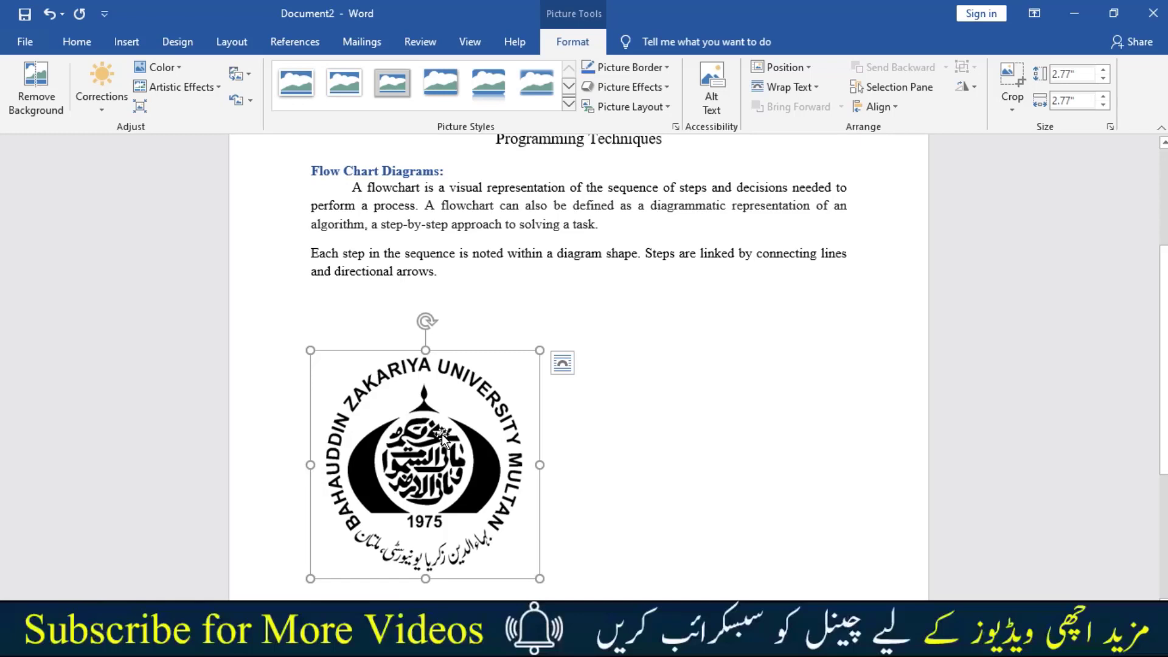
key("ctrl+z")
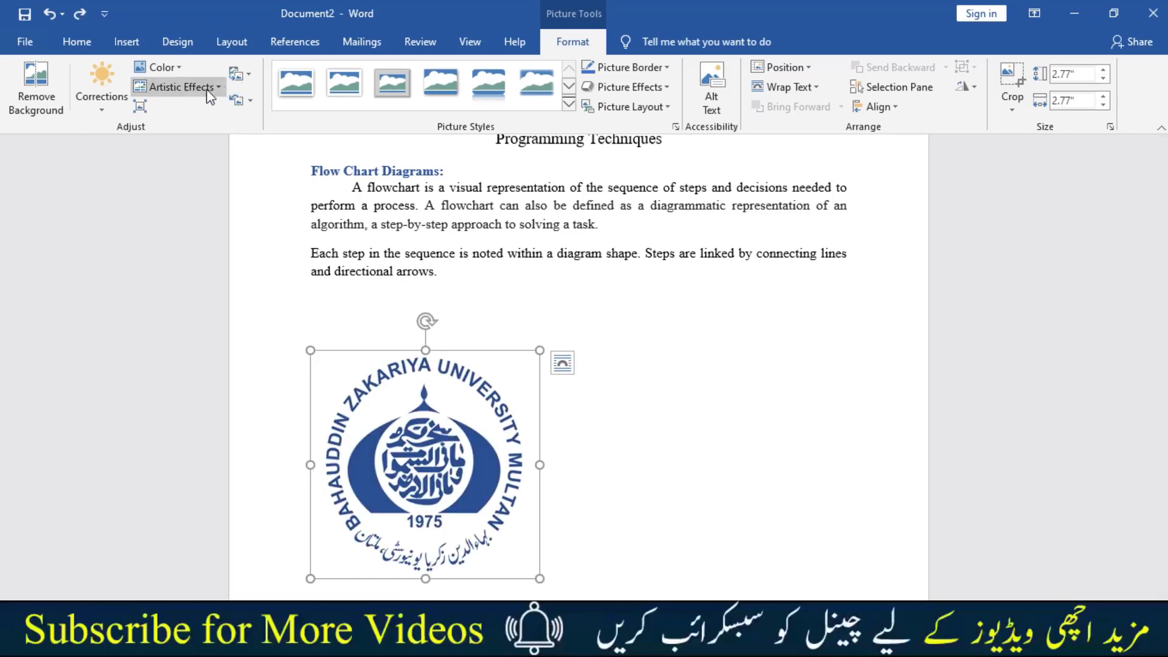
left_click(201, 88)
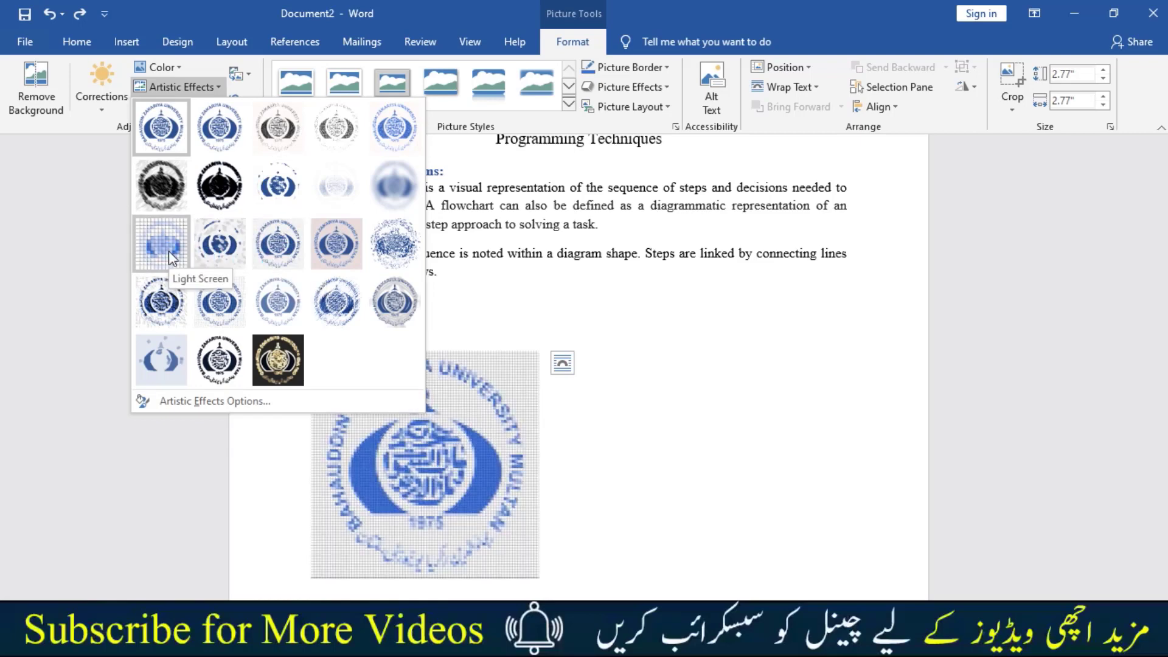
key("Escape")
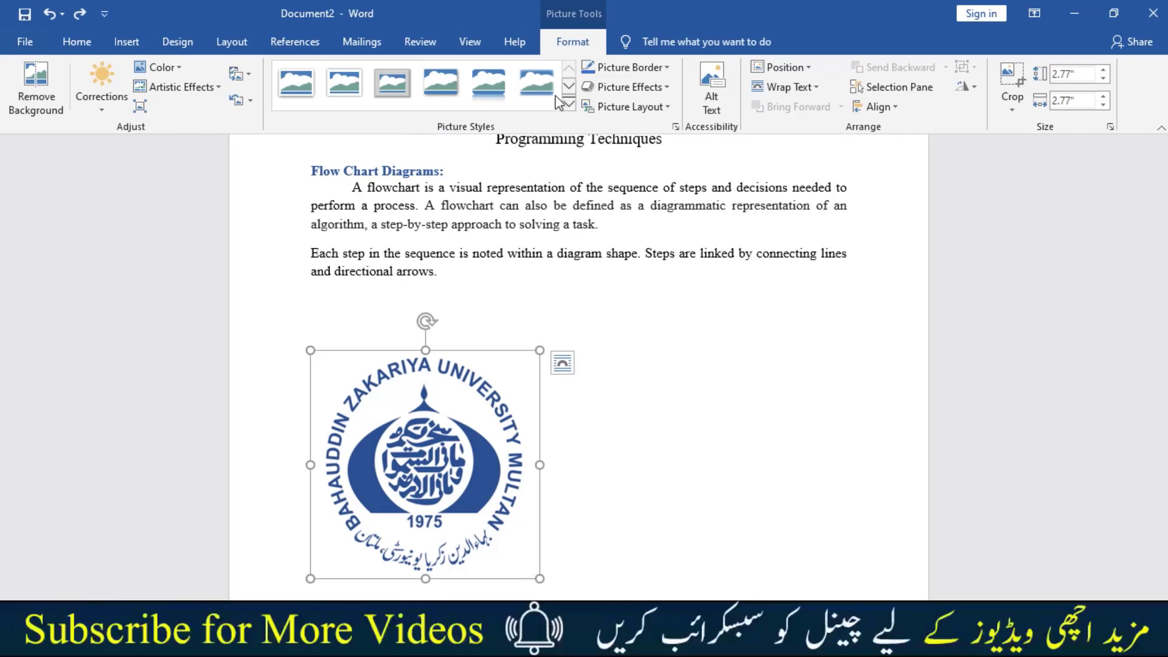
- Browse the picture styles gallery without applying one, and undo the last logo change
left_click(569, 105)
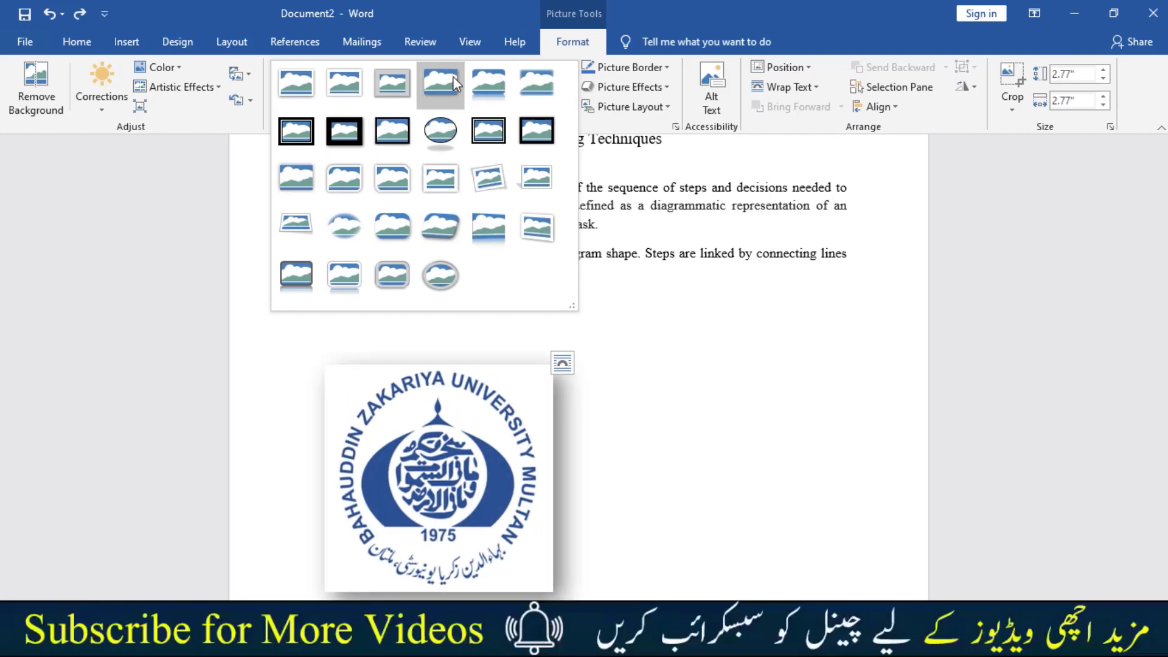
key("Escape")
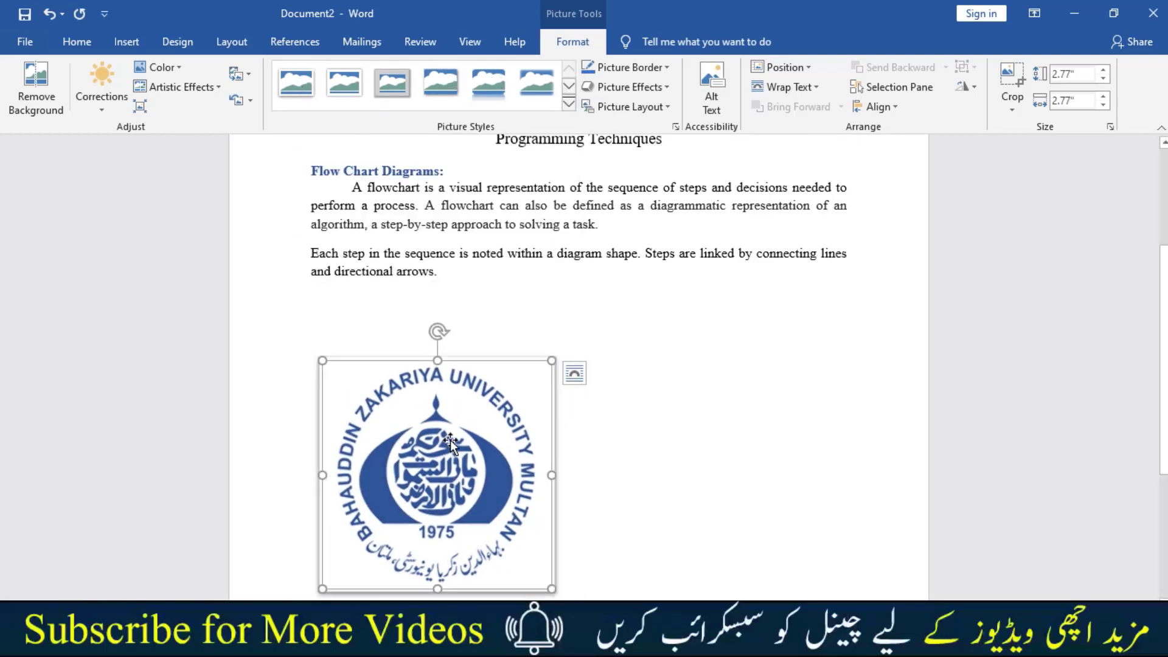
key("ctrl+z")
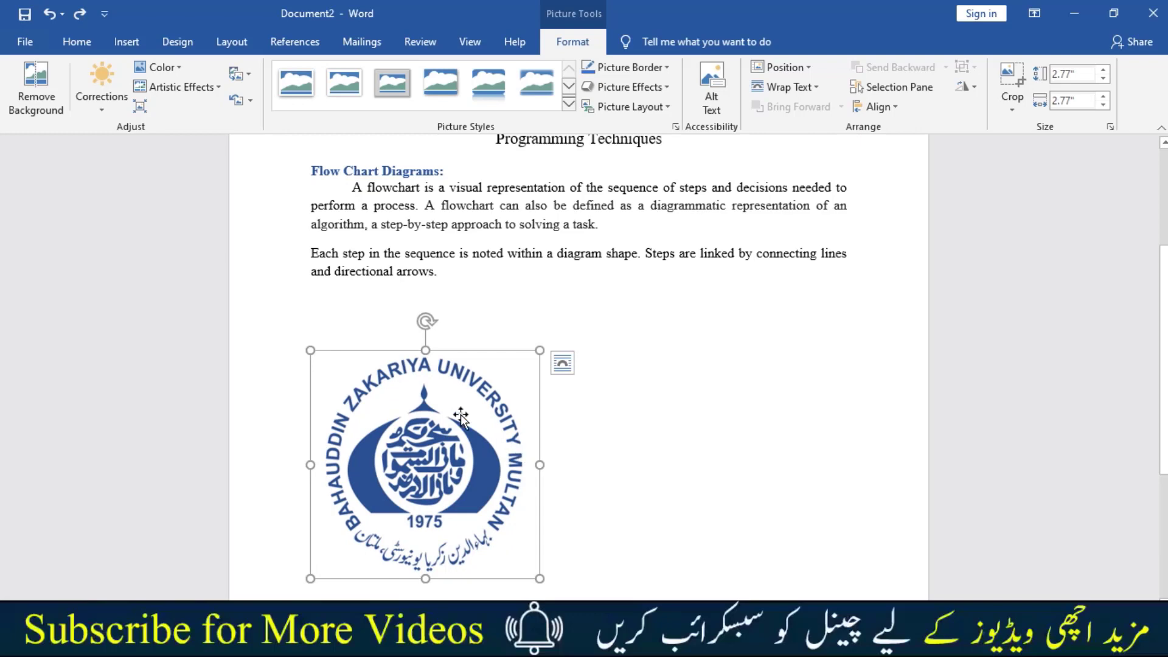
- Try a 6 pt purple border on the logo, then undo both changes
left_click(658, 68)
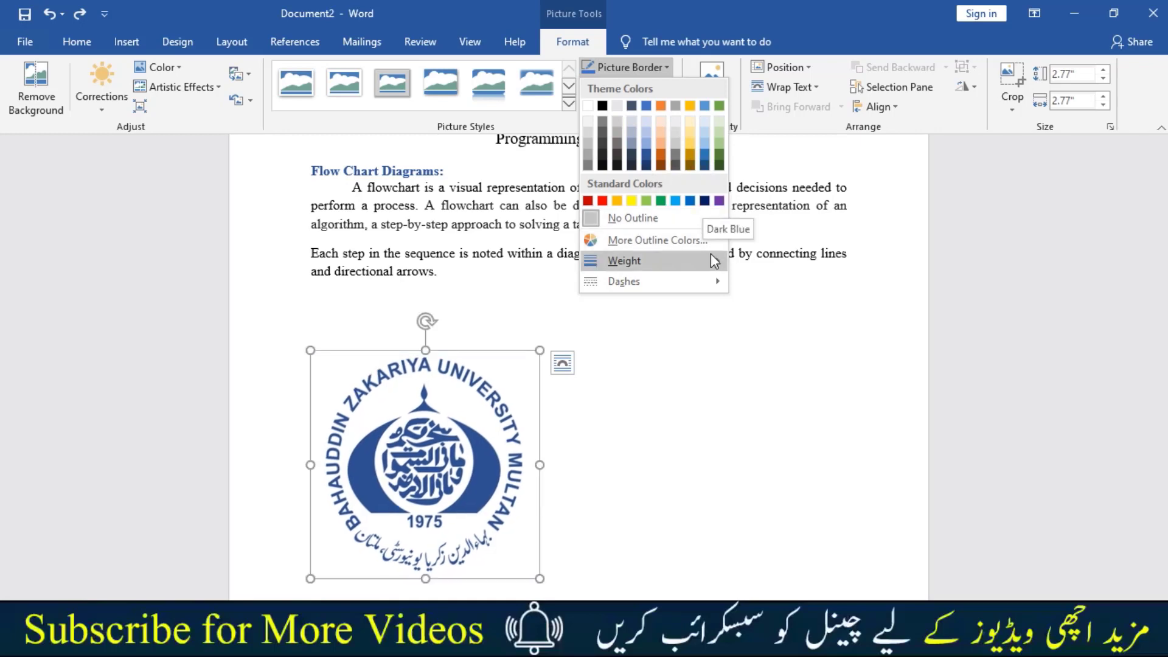
mouse_move(639, 261)
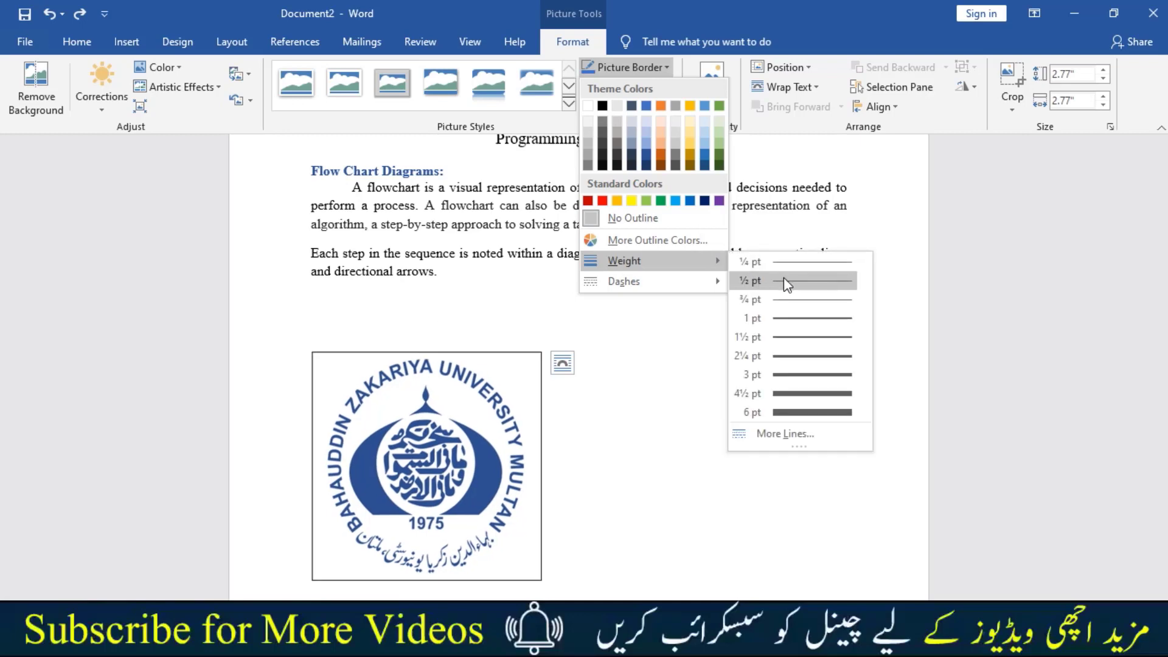
left_click(791, 414)
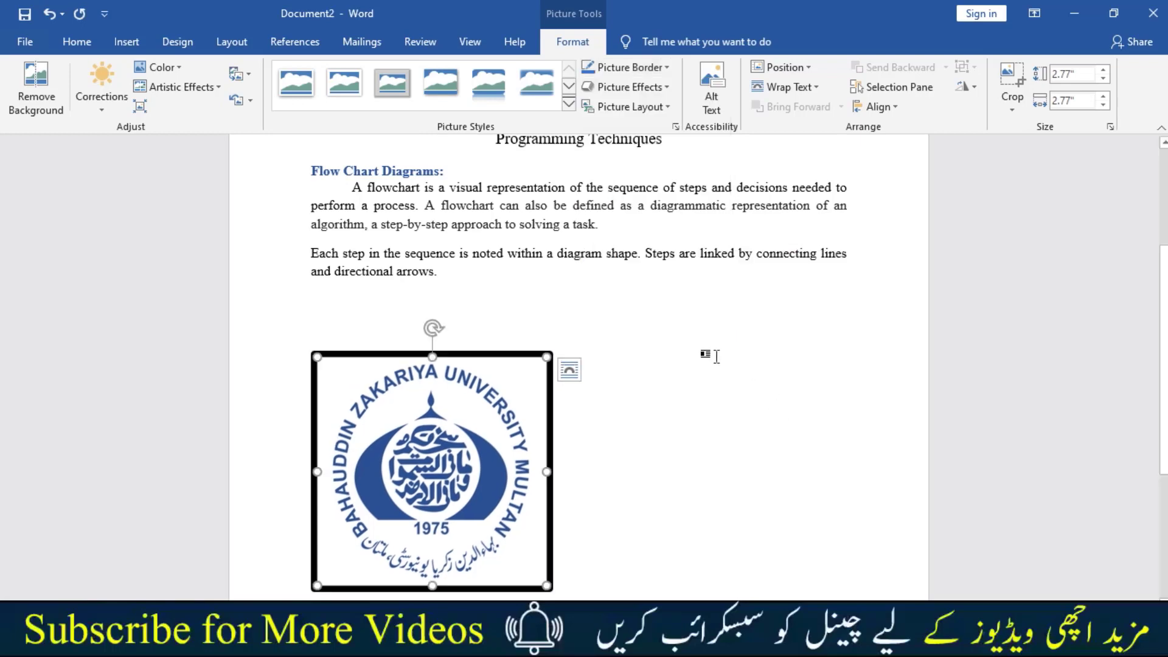
left_click(607, 63)
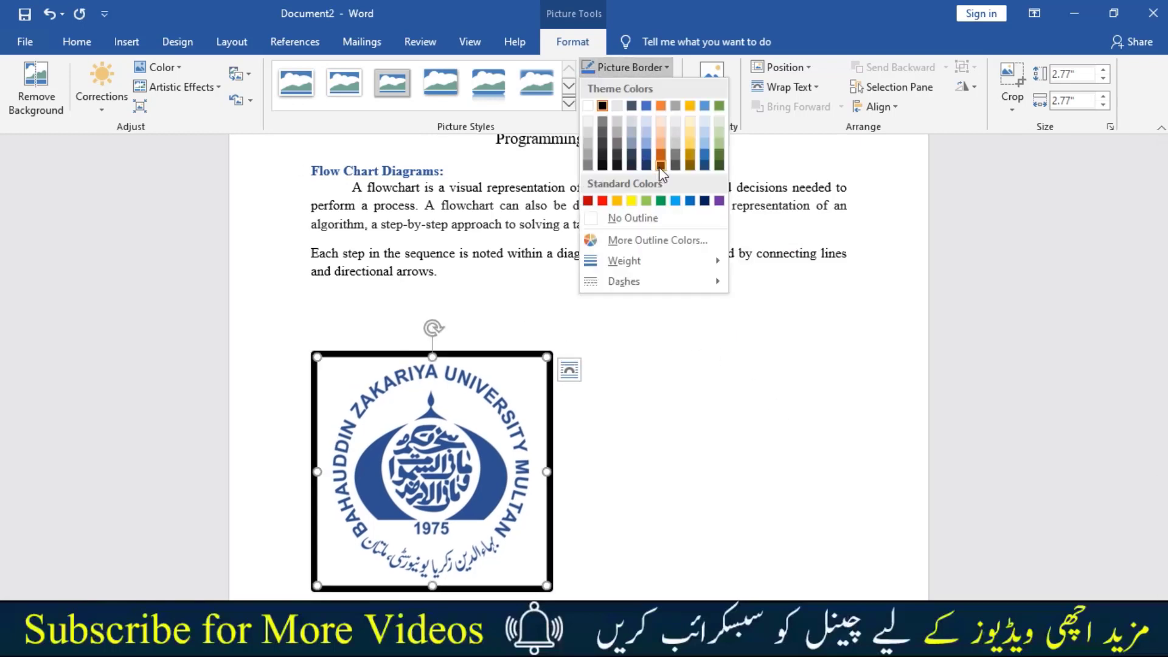
left_click(719, 201)
key("ctrl+z")
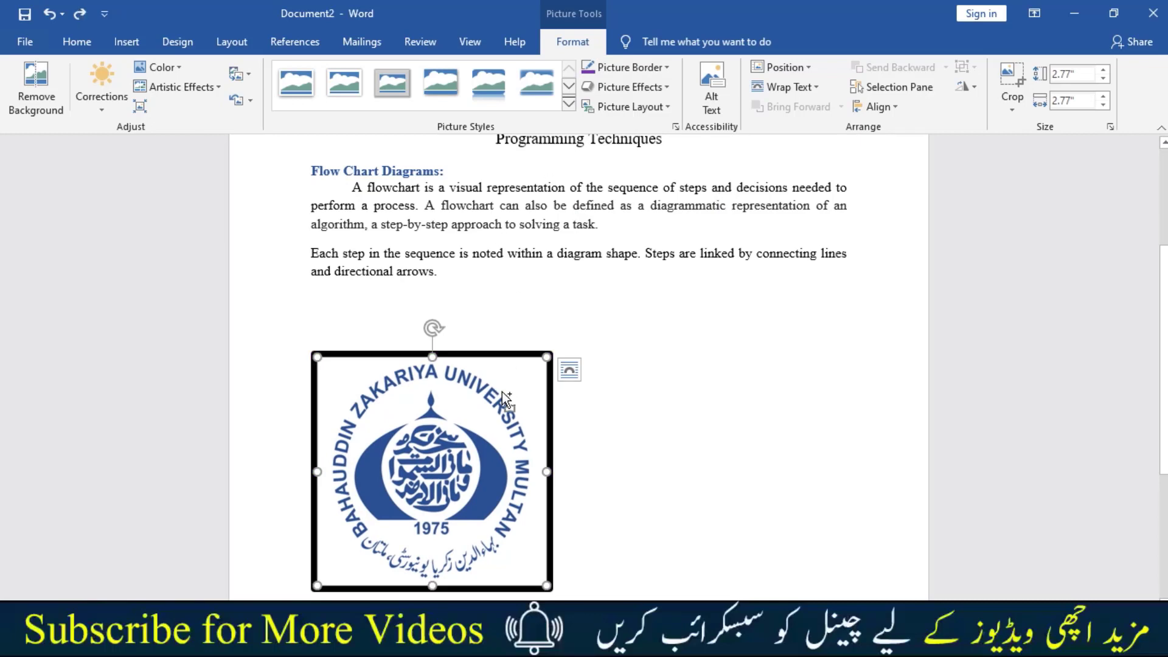
key("ctrl+z")
- Preview 3-D Rotation effects on the logo, then bring up its Position choices
left_click(661, 89)
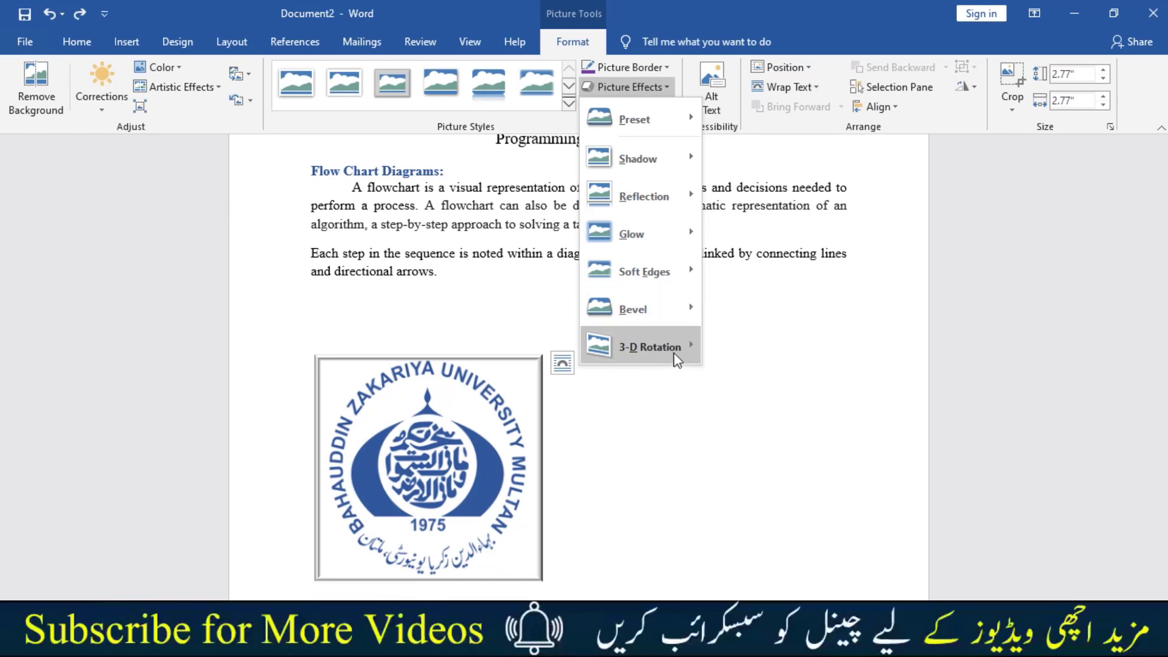
mouse_move(649, 347)
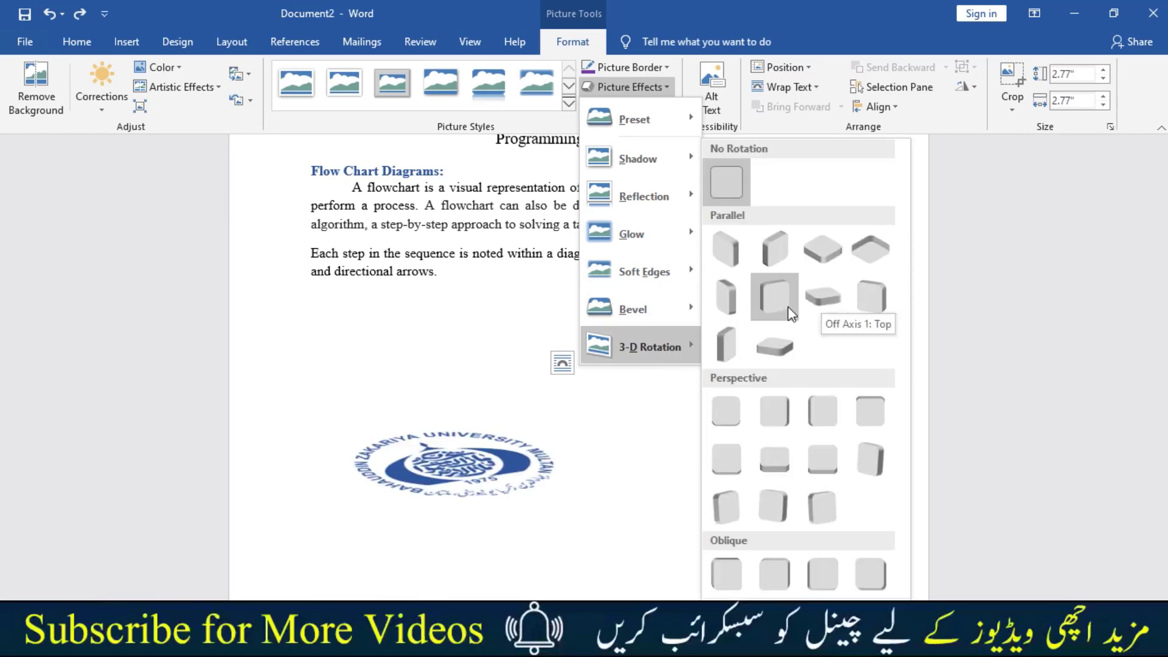
key("Escape")
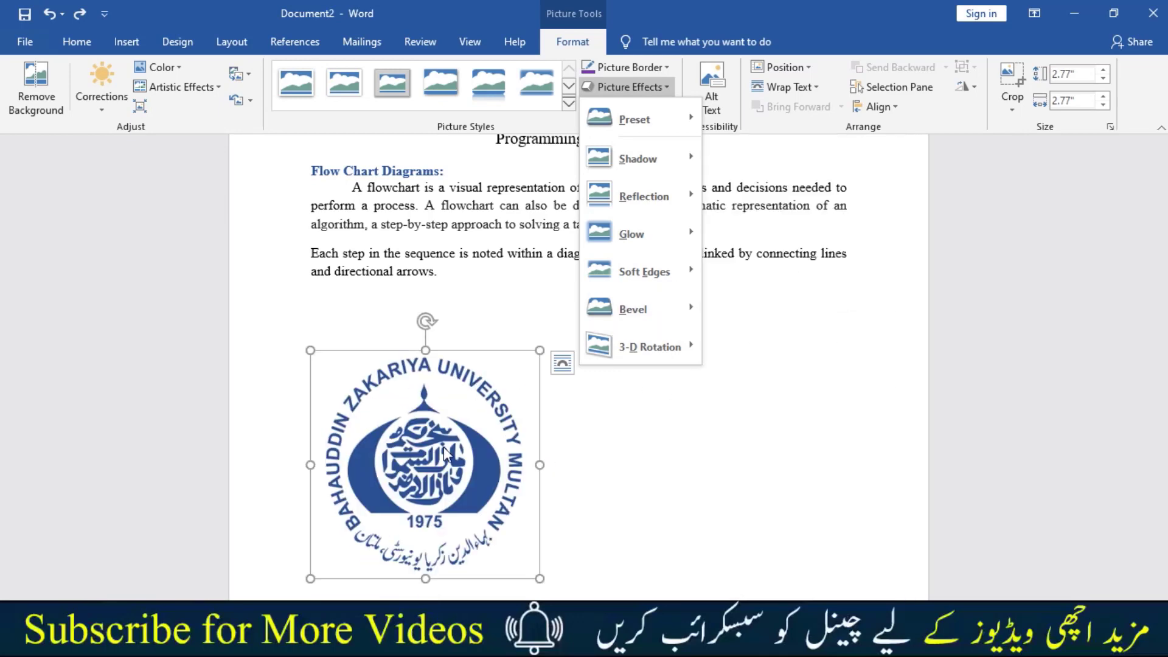
key("Escape")
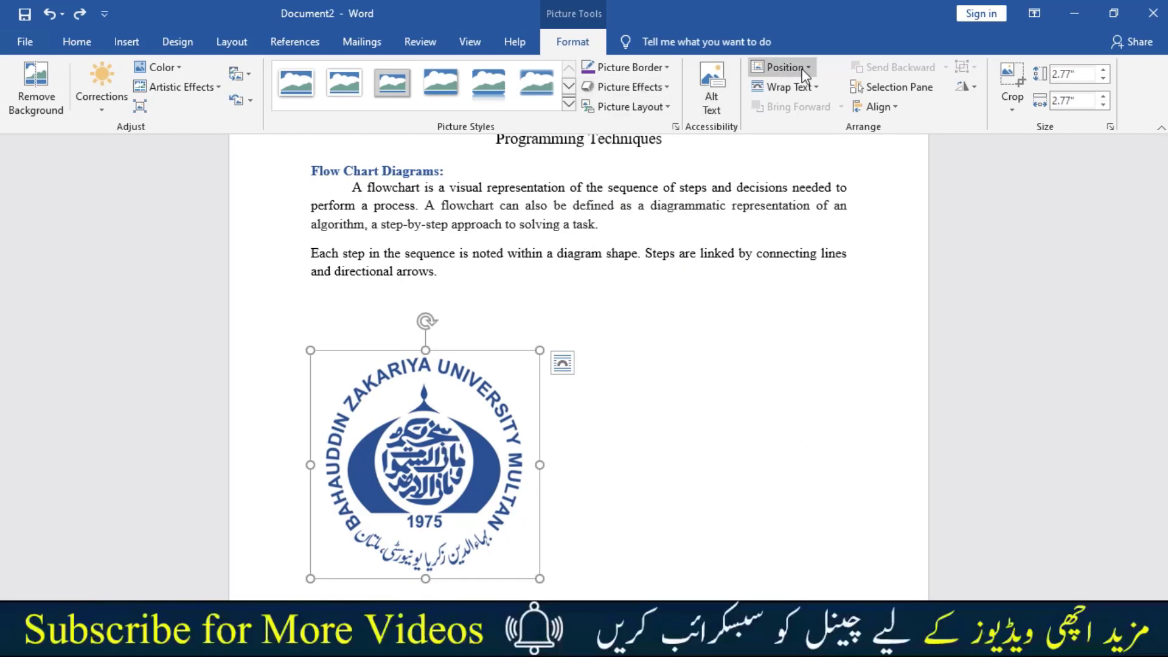
left_click(786, 67)
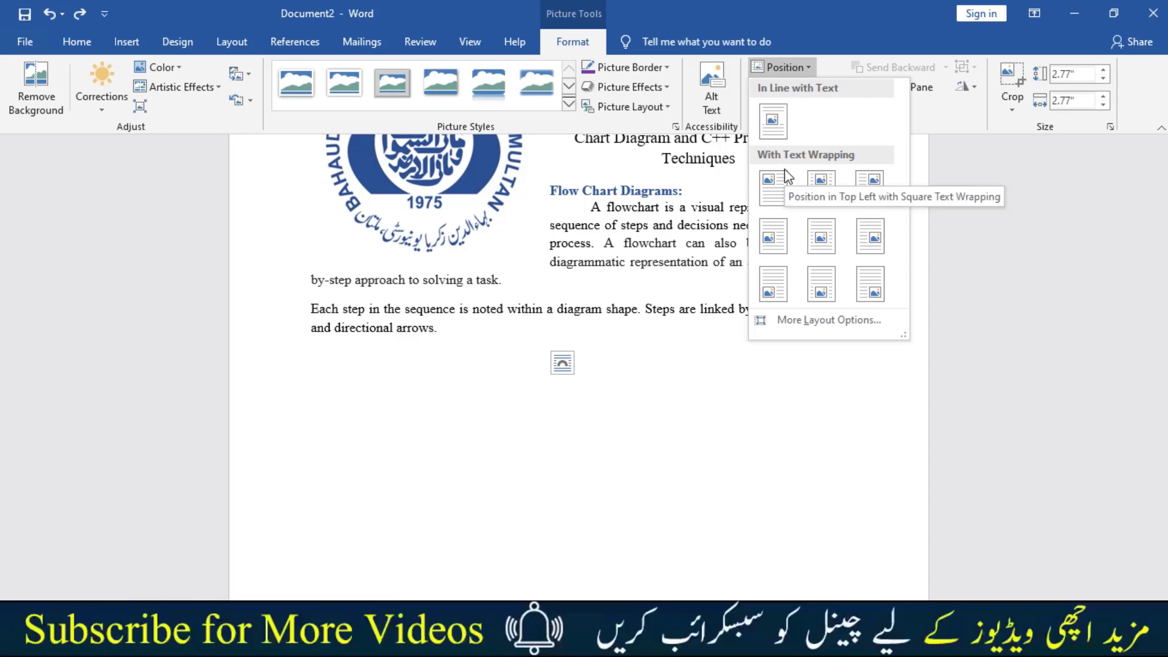
- Set the logo to wrap with text, drag it up beside the Flow Chart paragraph, and reselect it
left_click(824, 240)
mouse_move(633, 356)
left_mouse_down()
mouse_move(766, 297)
mouse_move(809, 216)
left_mouse_up()
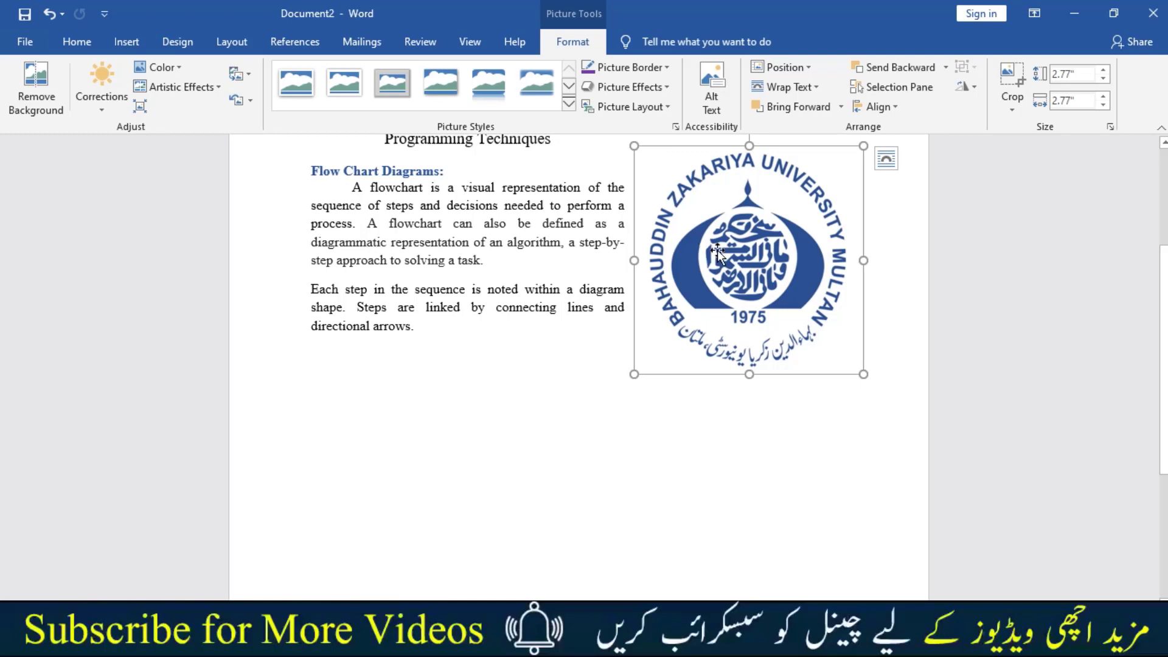
left_click_drag(717, 250, 720, 243)
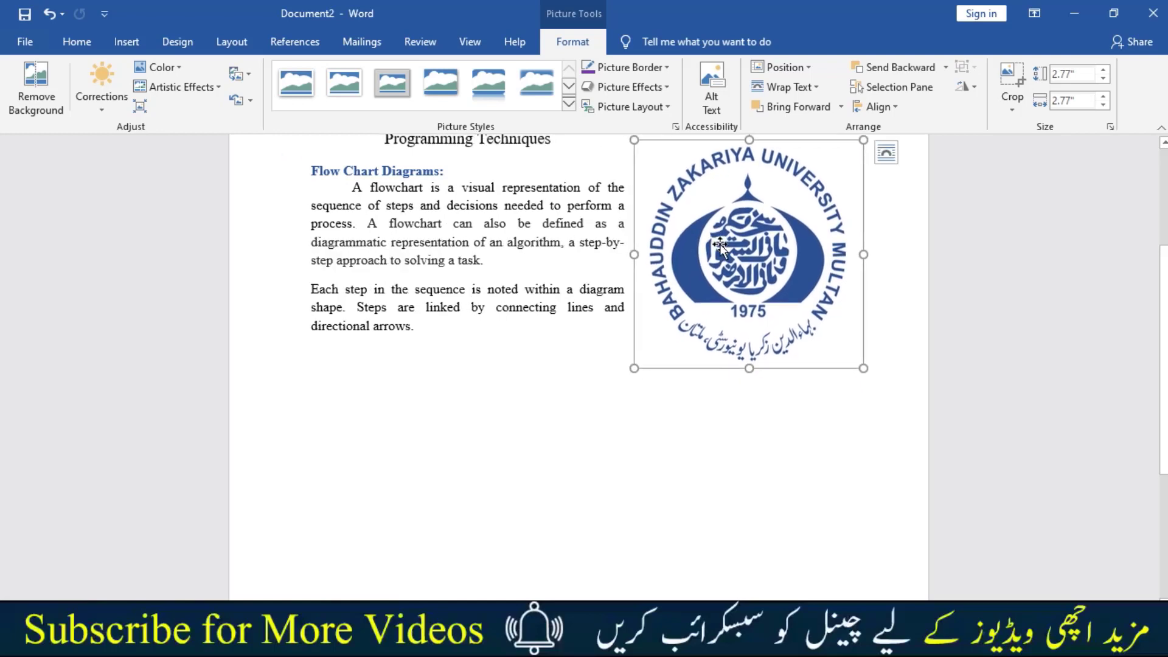
mouse_move(702, 275)
left_mouse_down()
mouse_move(639, 283)
mouse_move(677, 332)
mouse_move(713, 335)
mouse_move(601, 442)
left_mouse_up()
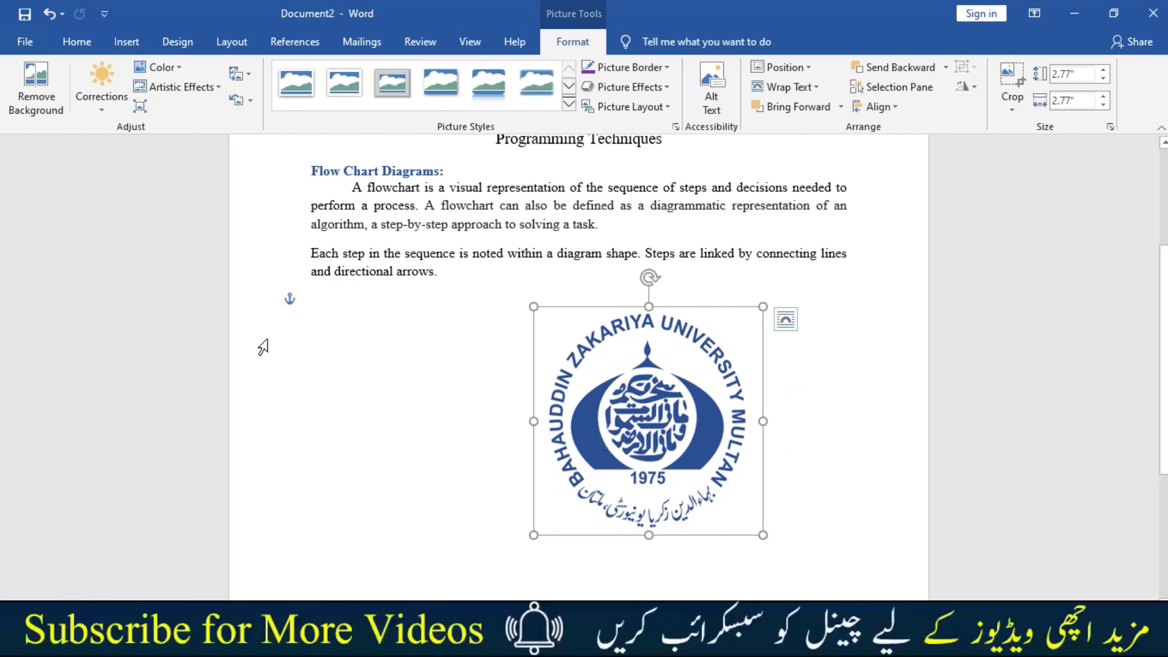
left_click(496, 241)
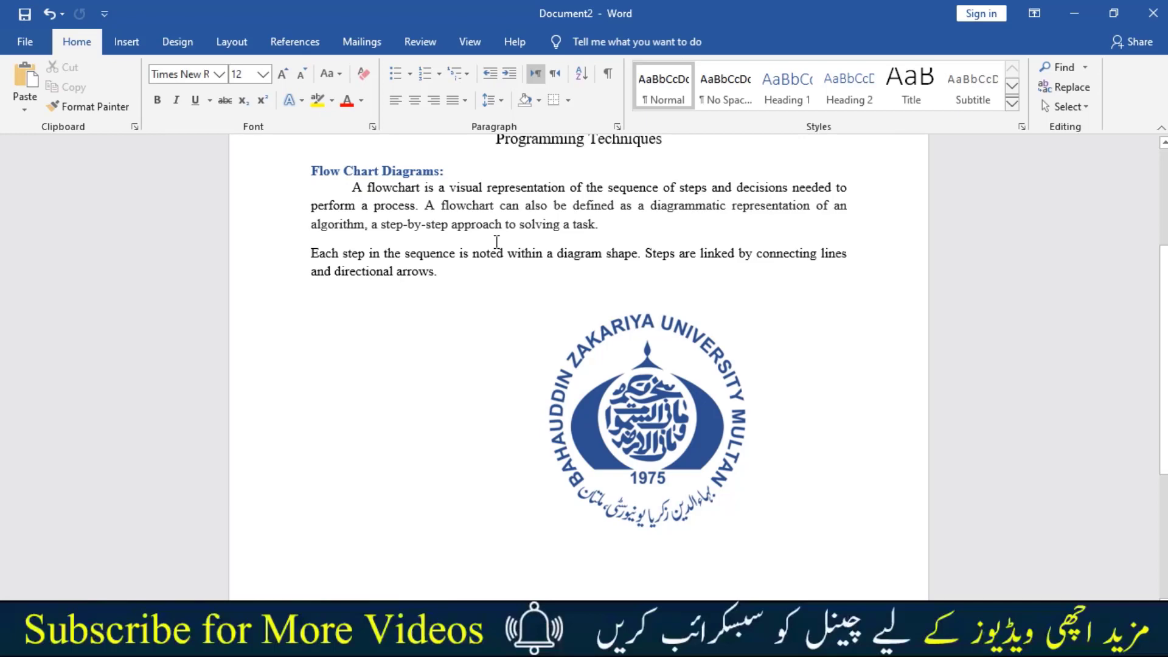
double_click(609, 316)
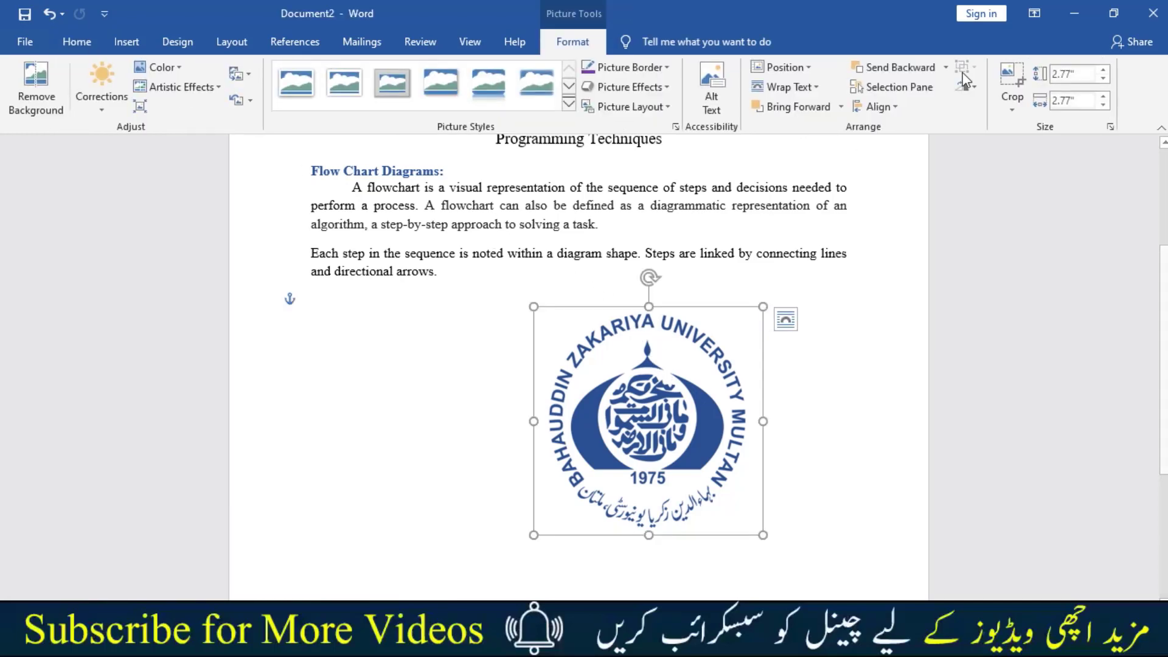
- Try Behind Text and In Line with Text wrapping, moving the logo near the algorithm line
left_click(815, 91)
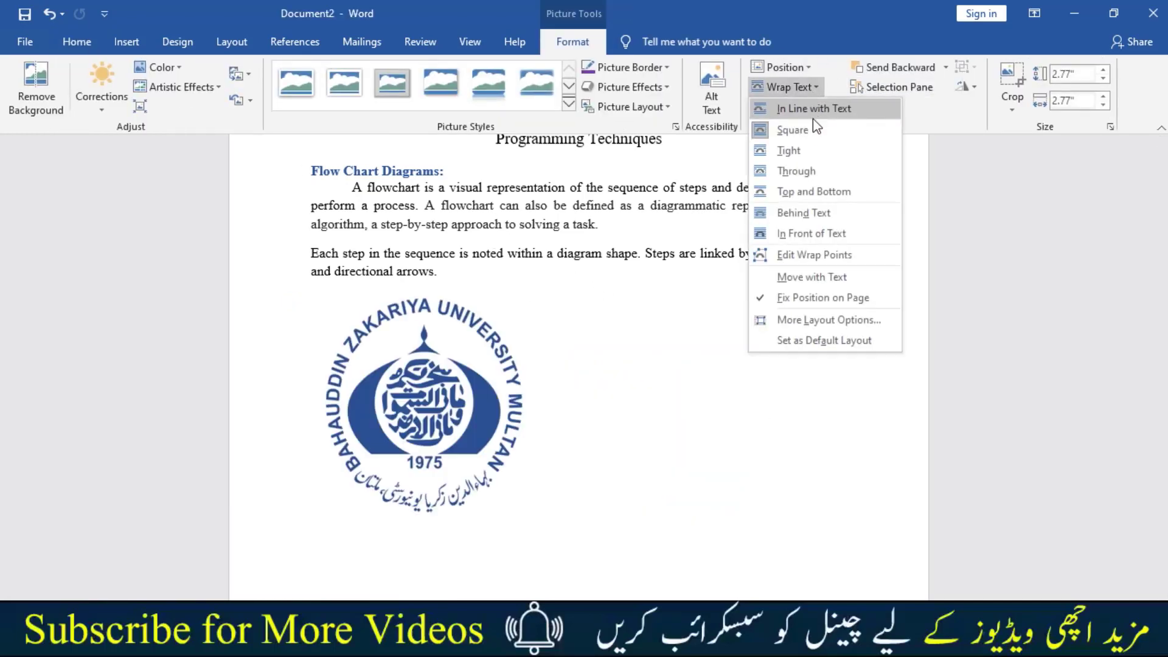
left_click(817, 214)
left_click_drag(602, 254, 600, 235)
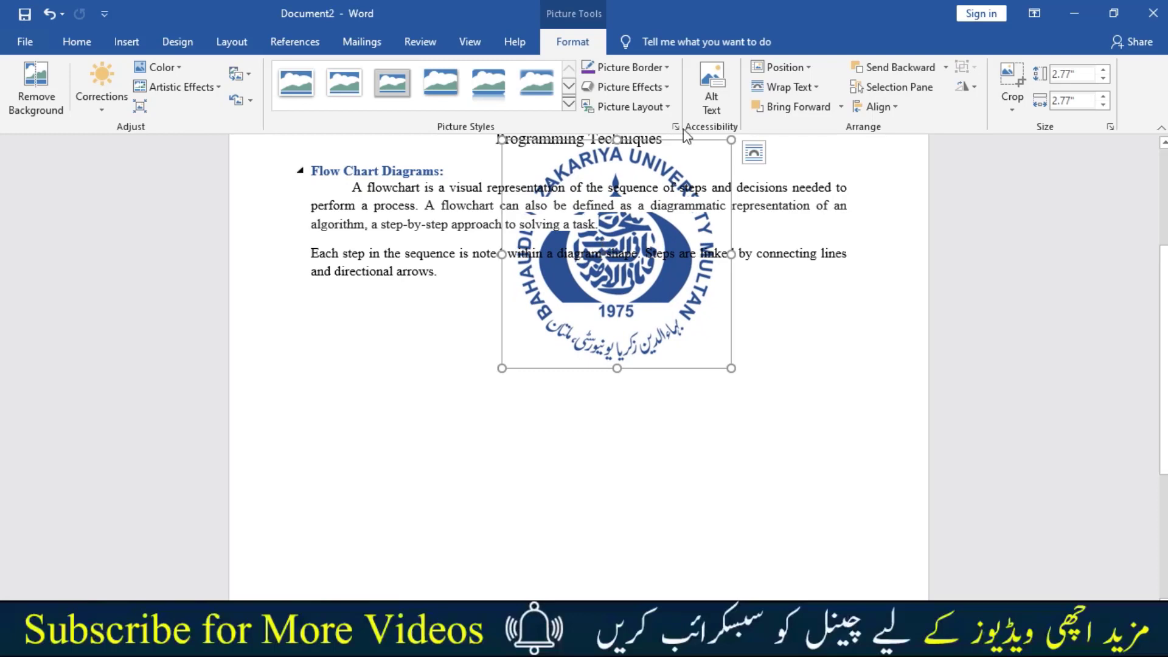
left_click(791, 87)
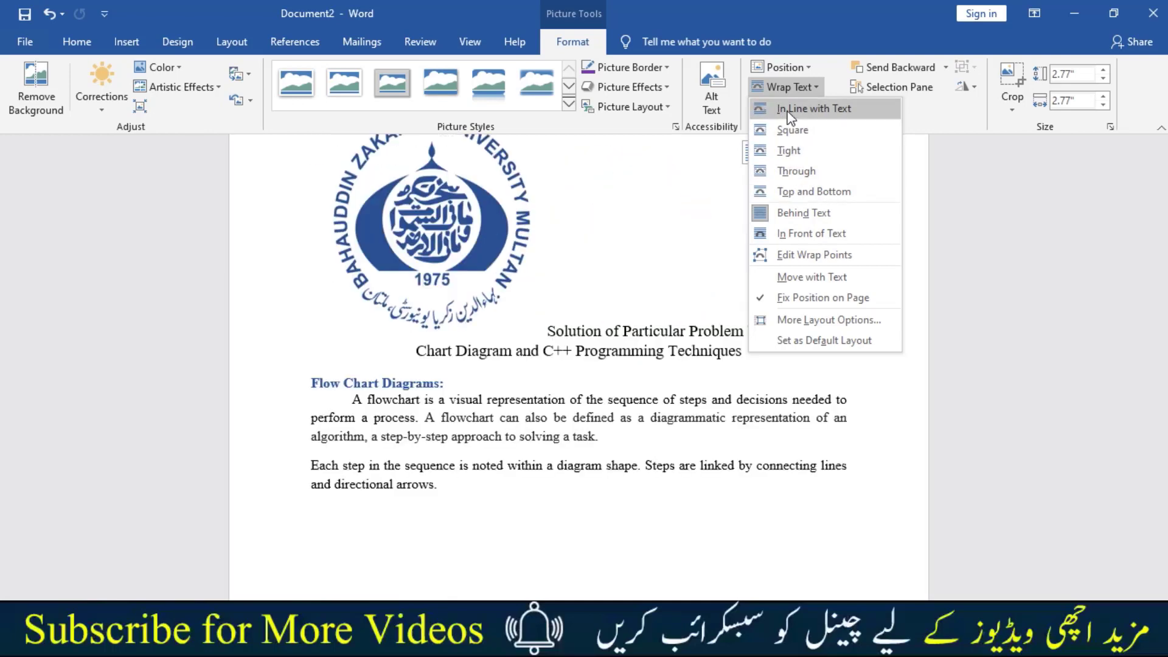
left_click(791, 109)
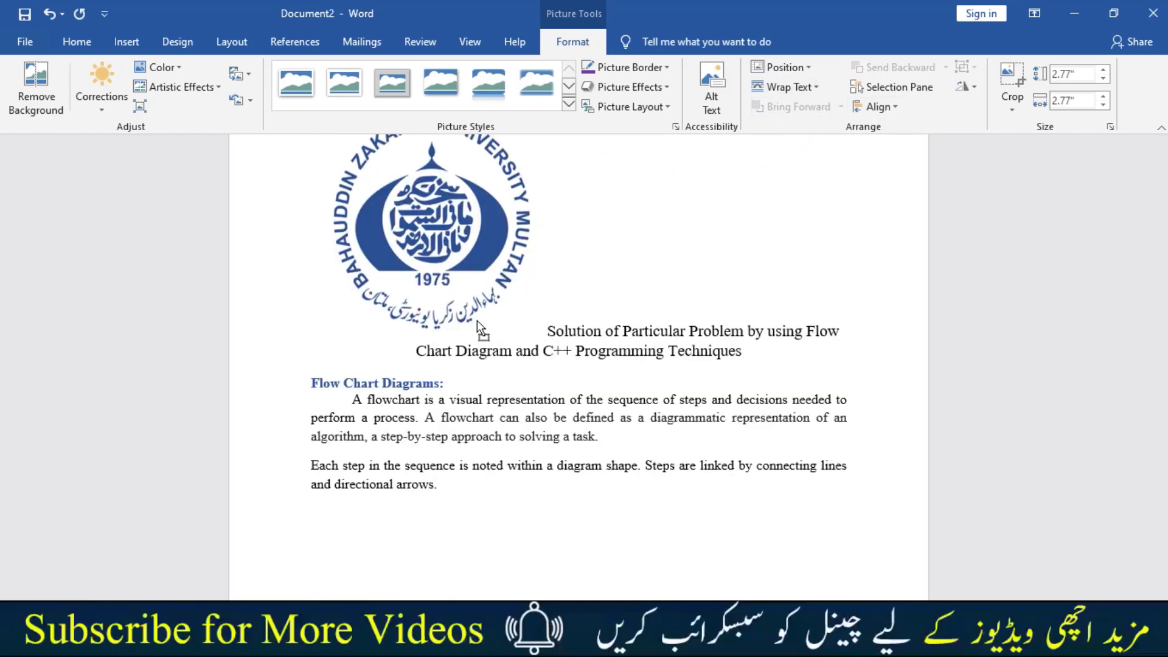
left_click(815, 87)
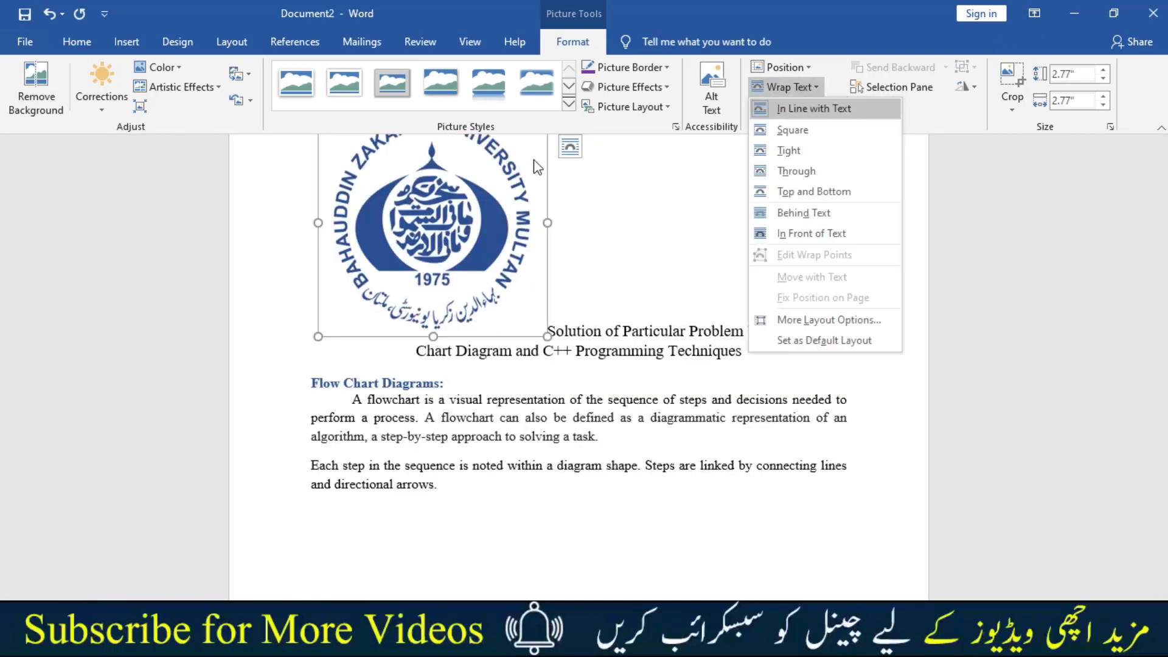
left_click(511, 169)
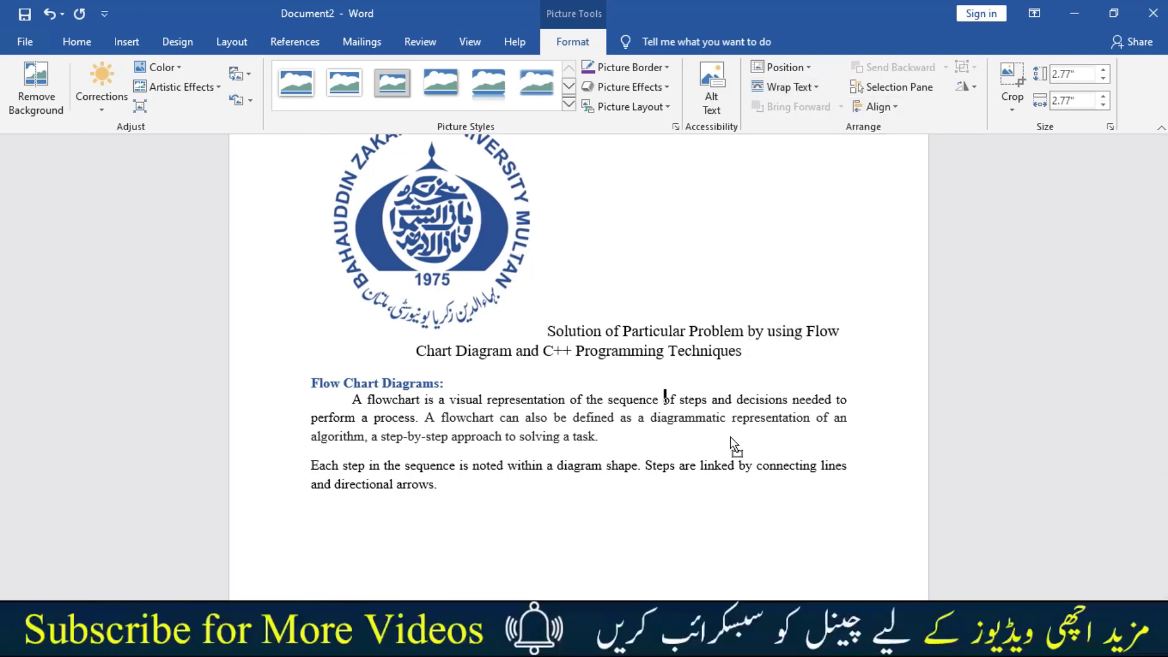
left_click_drag(511, 240, 732, 442)
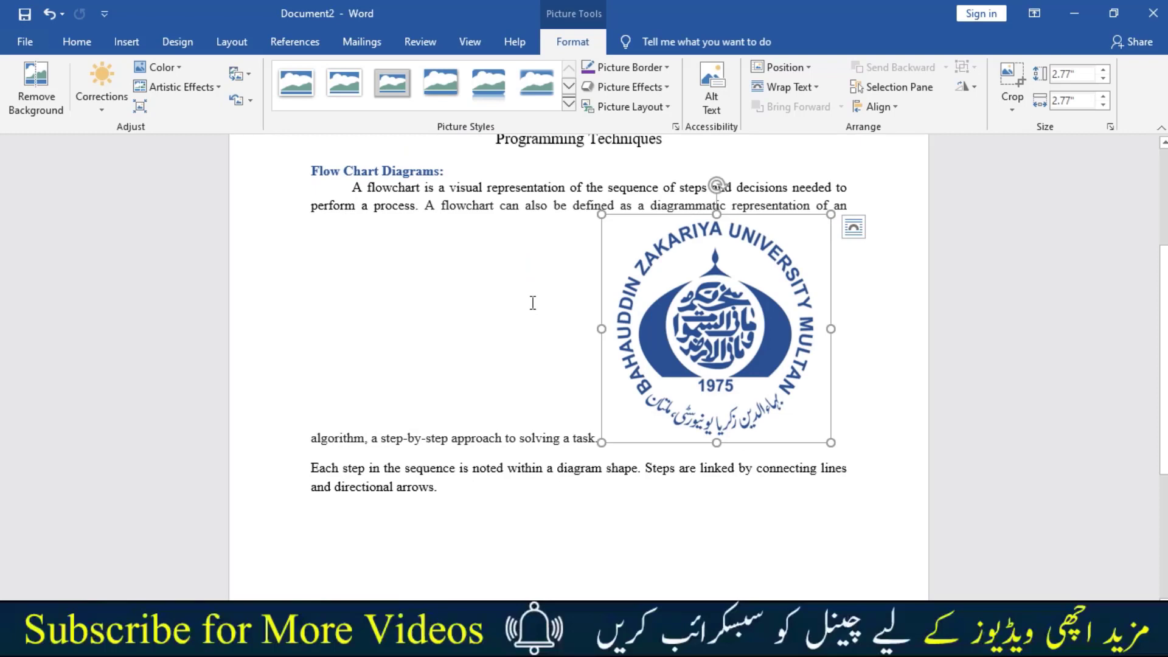
- Apply Square wrapping, move the logo to the Flow Chart paragraph's top-right, and begin cropping
left_click(784, 87)
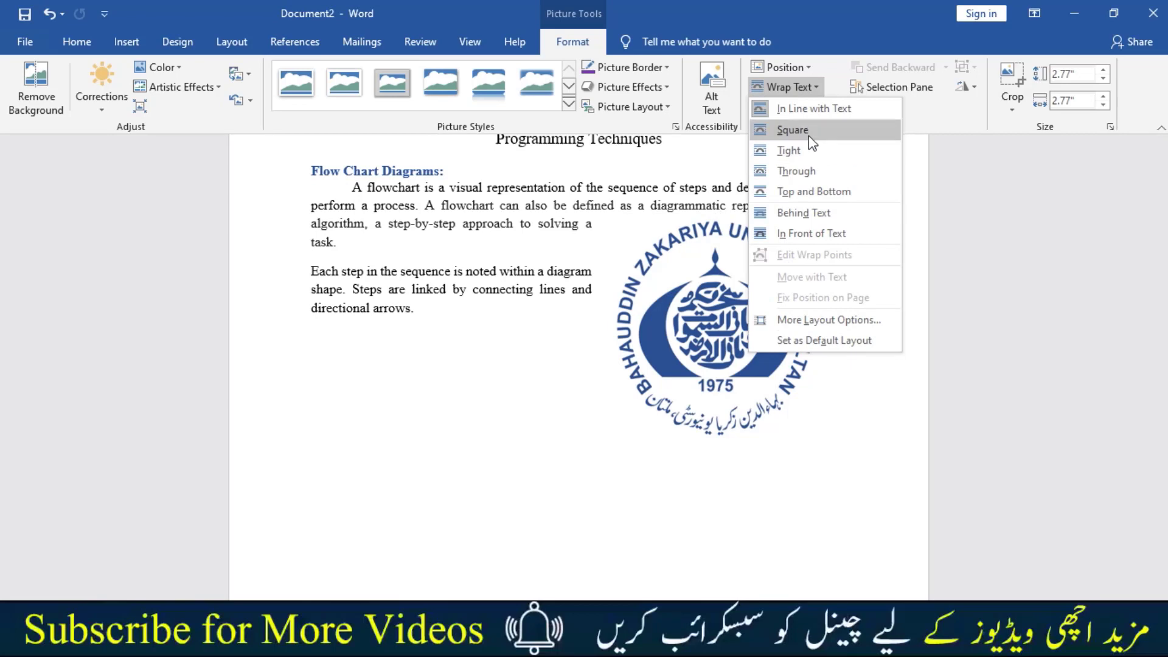
left_click(814, 191)
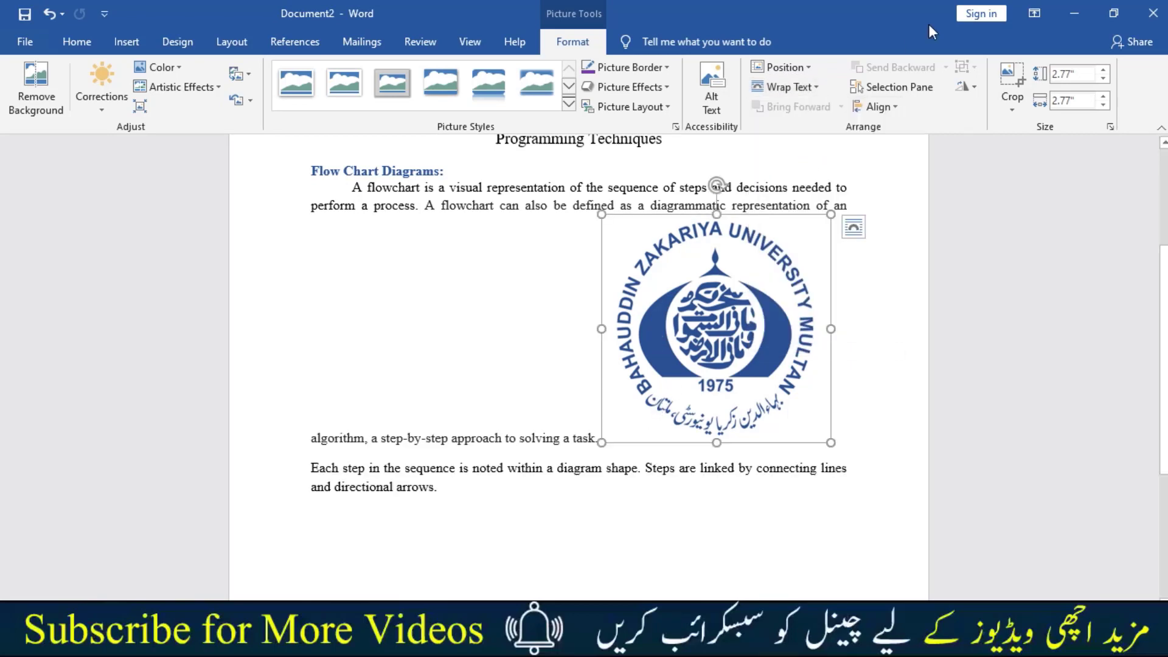
left_click(785, 67)
left_click(874, 229)
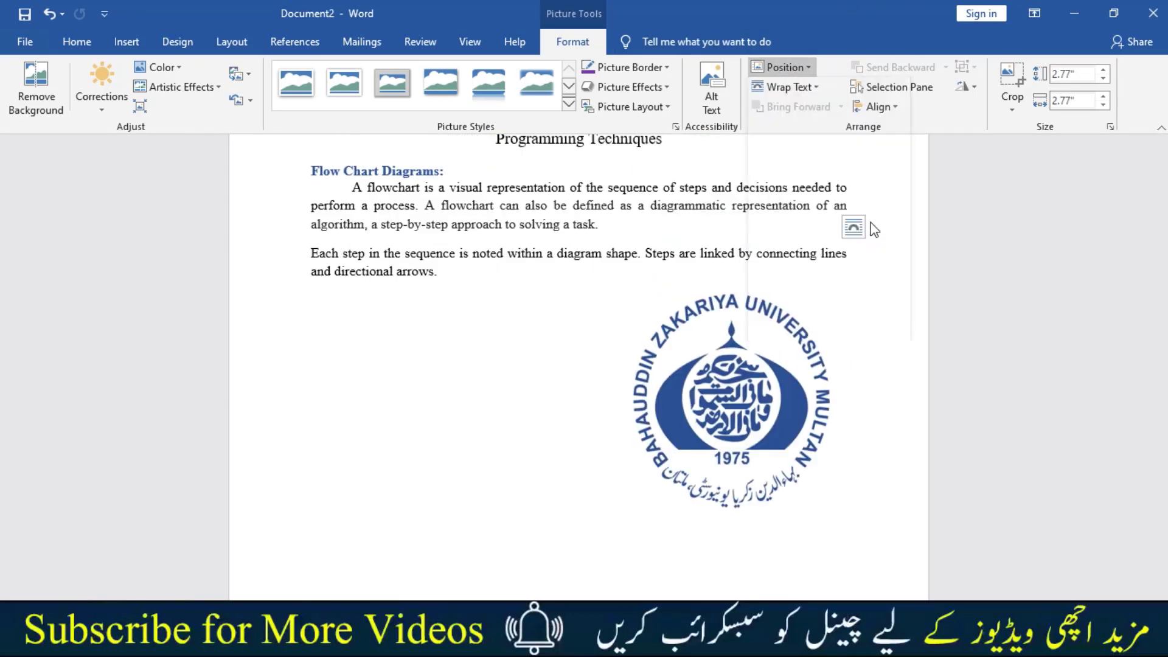
left_click_drag(790, 307, 803, 181)
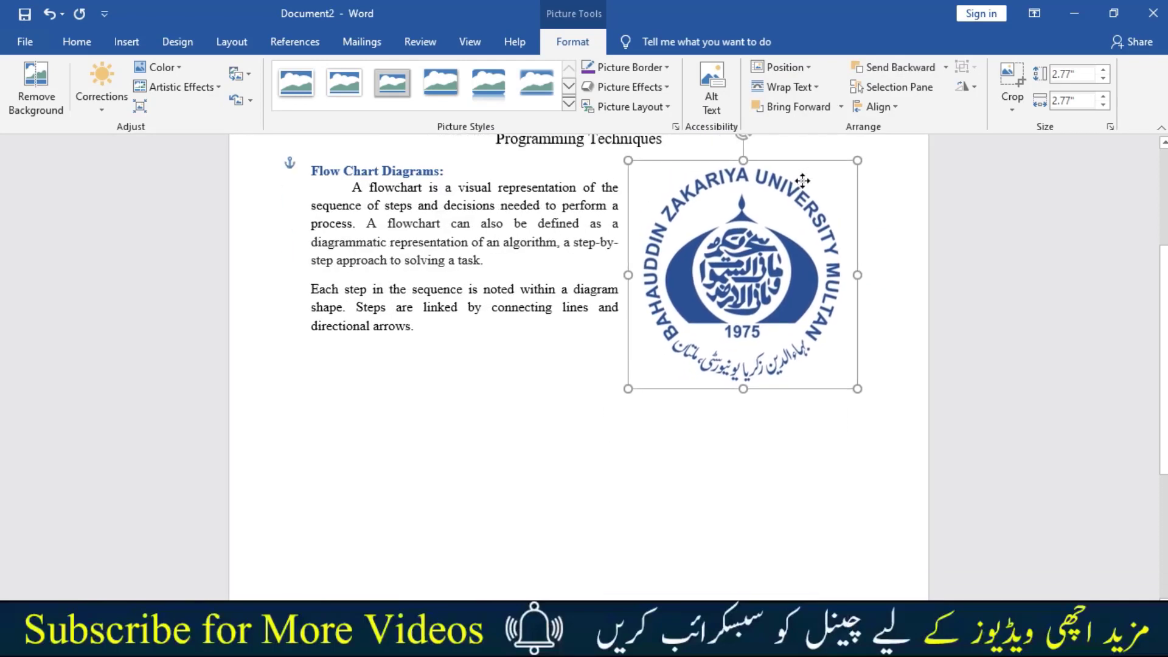
left_click(1013, 84)
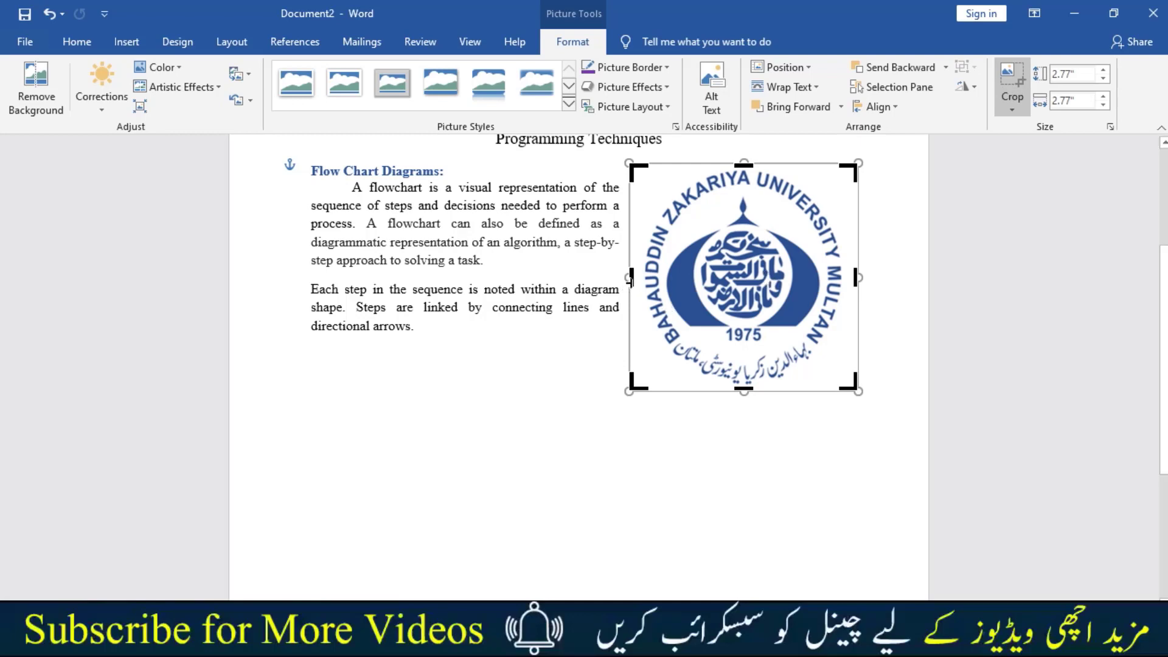
- Crop away the logo's left edge and step its height down with the Size spinner
left_click_drag(631, 280, 640, 280)
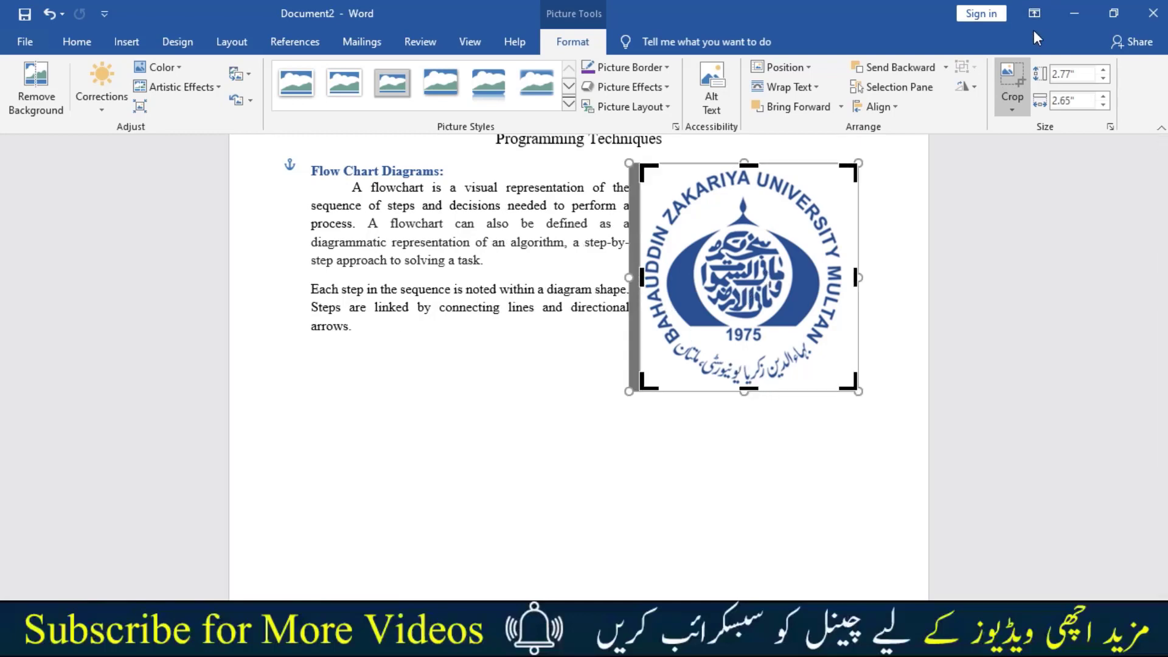
left_click(1024, 65)
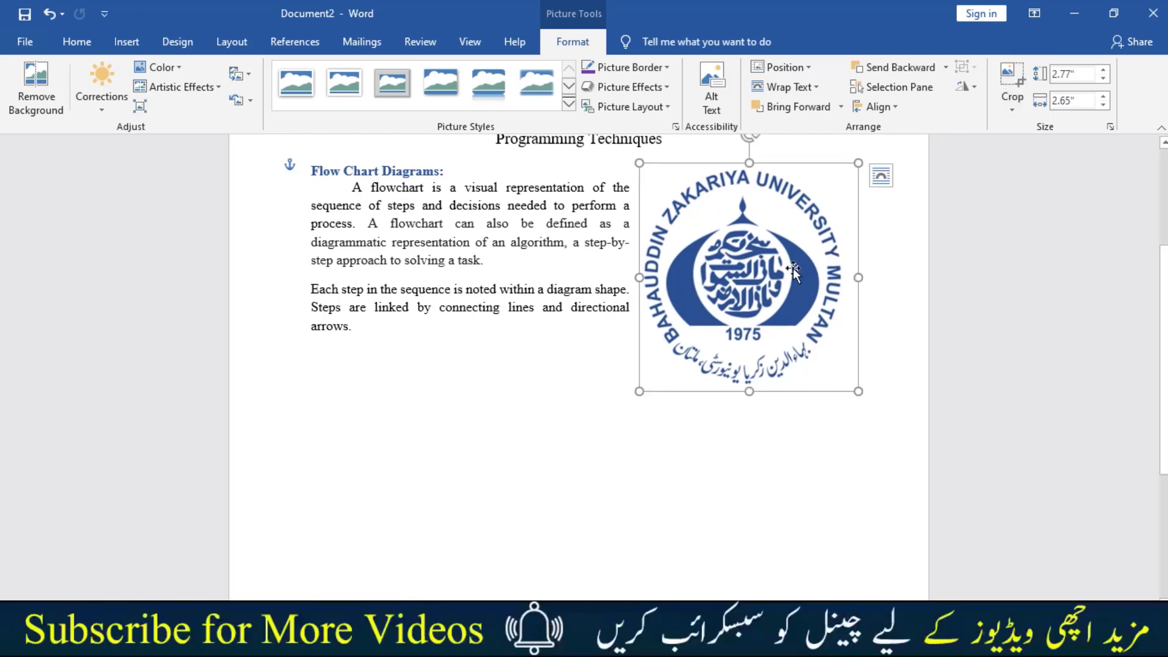
left_click(1080, 73)
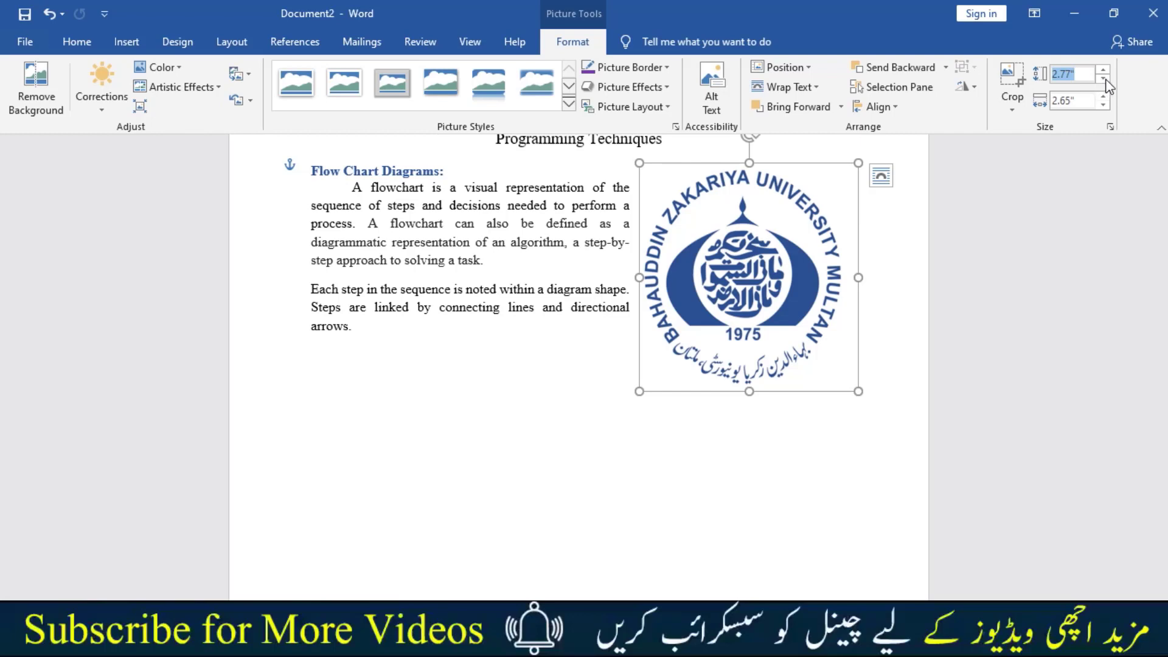
left_click(1103, 79)
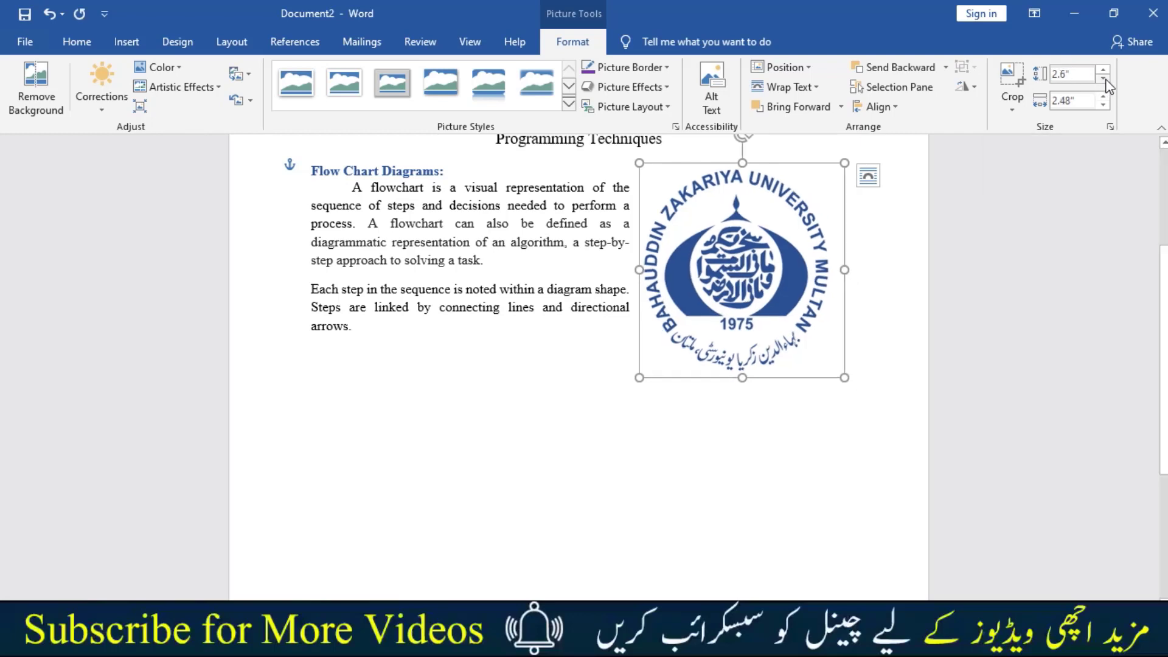
left_click(1103, 79)
left_click(1103, 79)
left_click(1103, 79)
left_click(1103, 79)
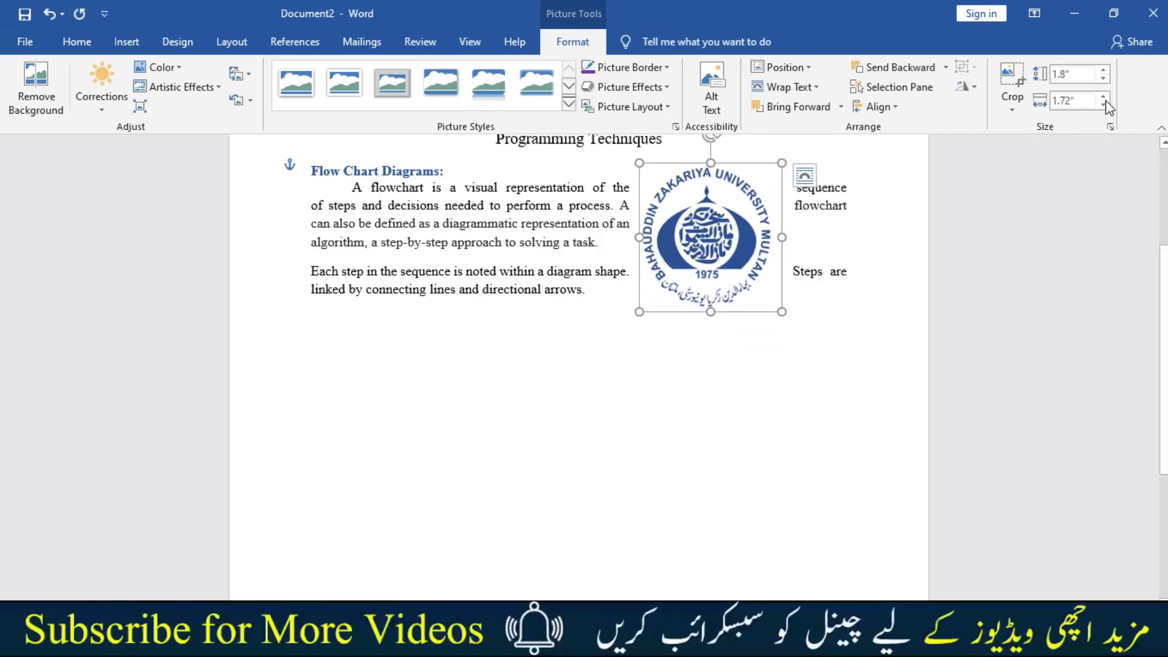
- Resize the logo to about 1.16 by 1.1 inches and place it right of the Flow Chart paragraph
left_click(1104, 102)
left_click(1105, 101)
left_click(1104, 102)
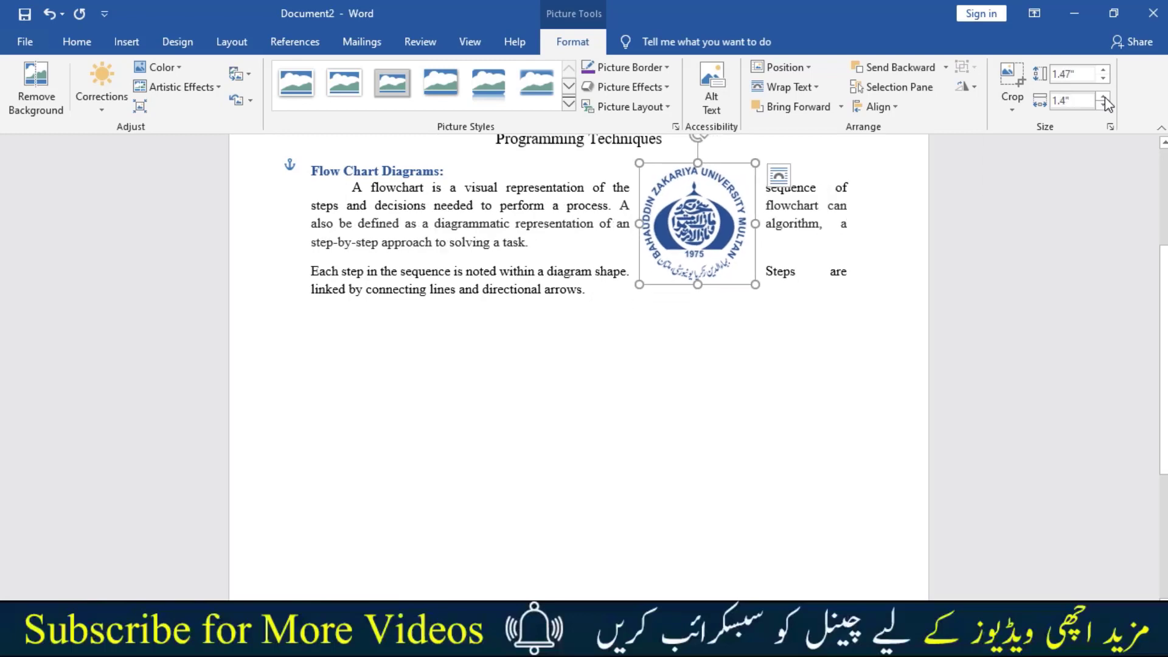
left_click(1103, 97)
left_click(1103, 97)
left_click(1104, 97)
left_click(1104, 97)
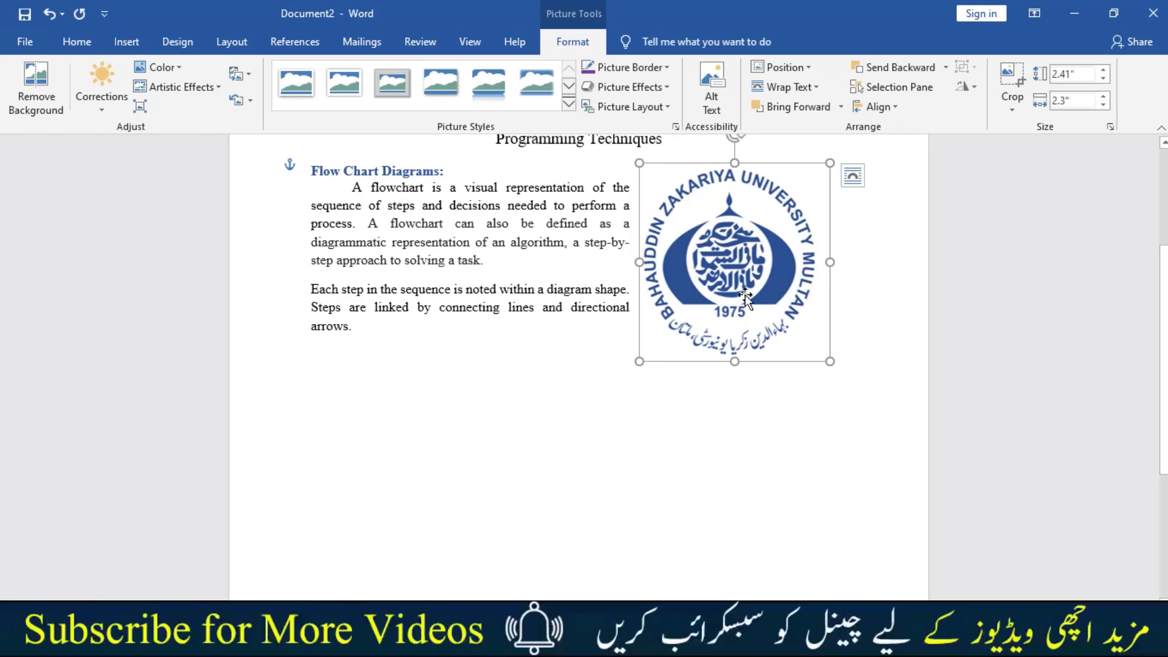
left_click_drag(830, 361, 733, 256)
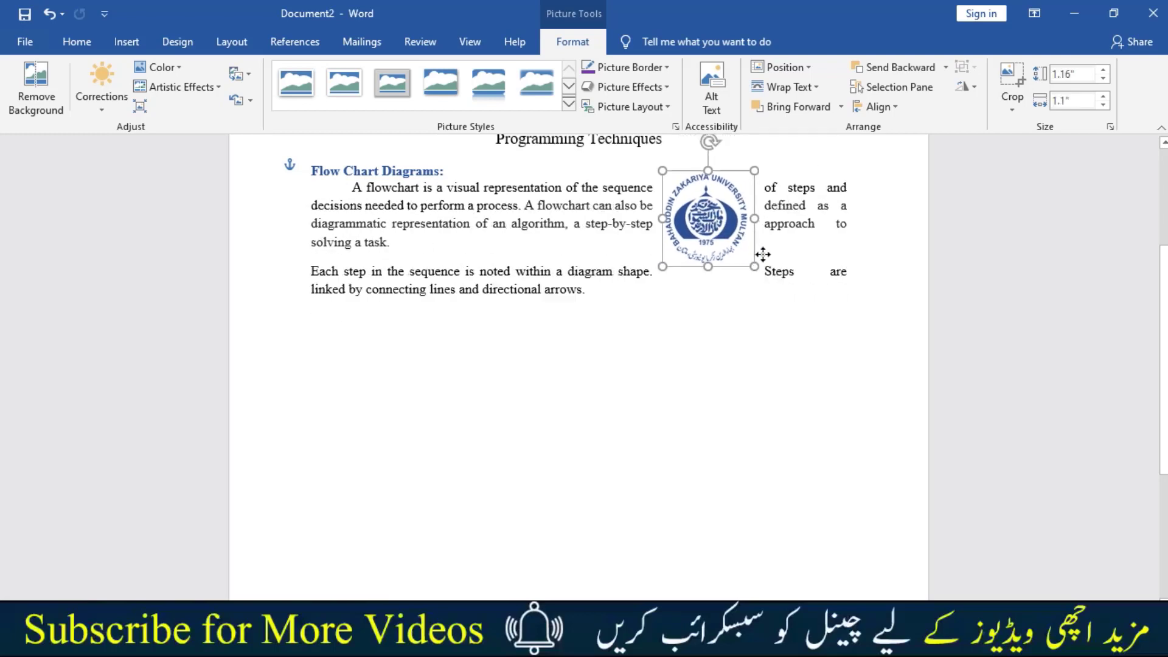
mouse_move(730, 188)
left_mouse_down()
mouse_move(841, 225)
mouse_move(813, 228)
left_mouse_up()
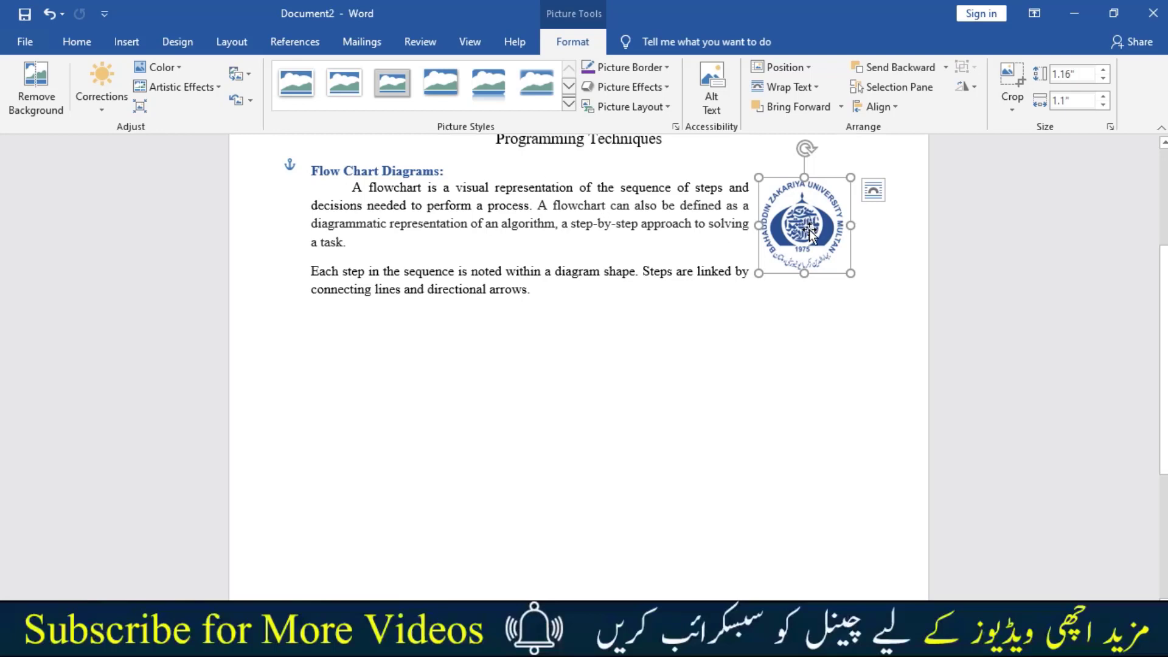
left_click(342, 386)
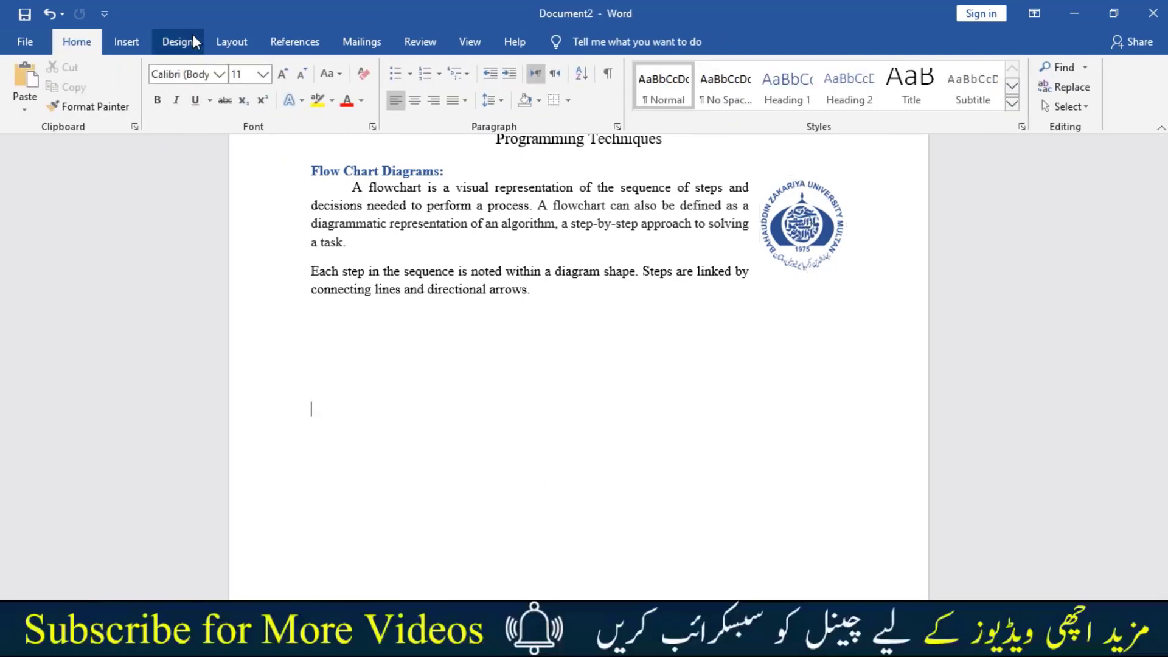
- Insert a 3×3 table below the Flow Chart paragraph
left_click(127, 42)
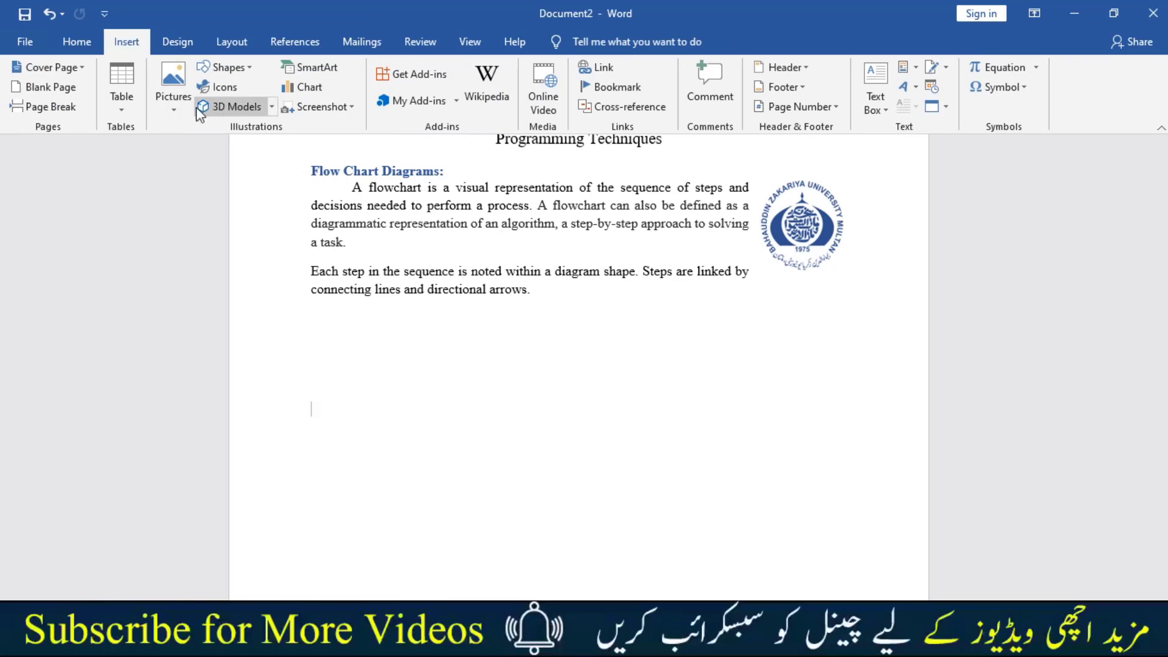
left_click(125, 103)
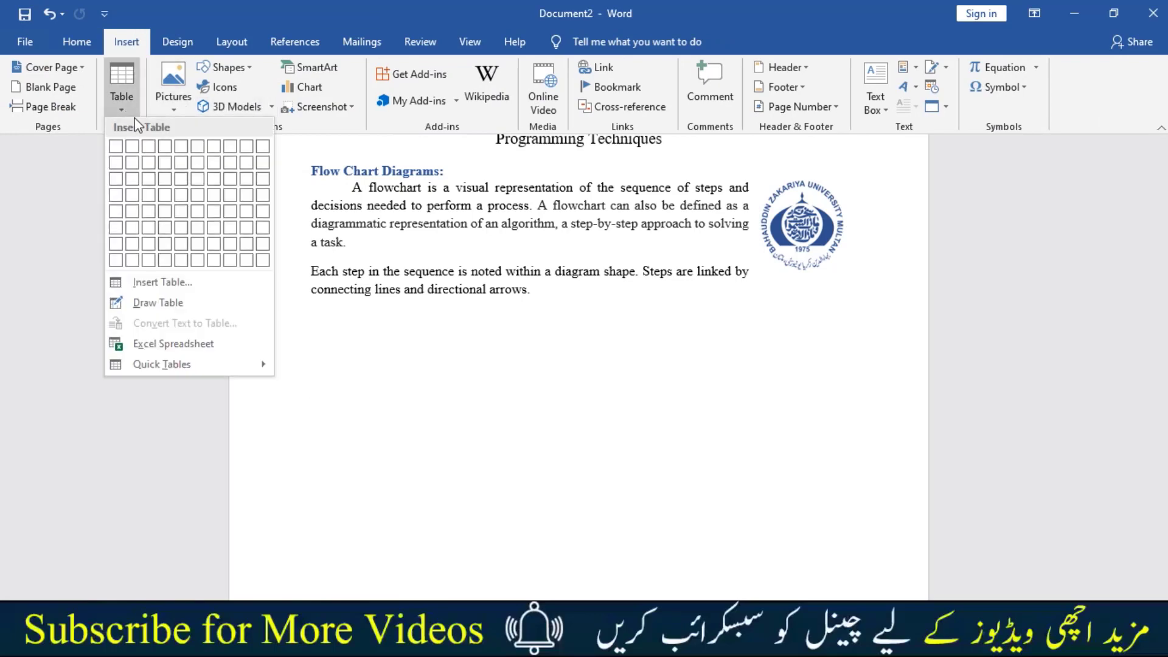
left_click(148, 179)
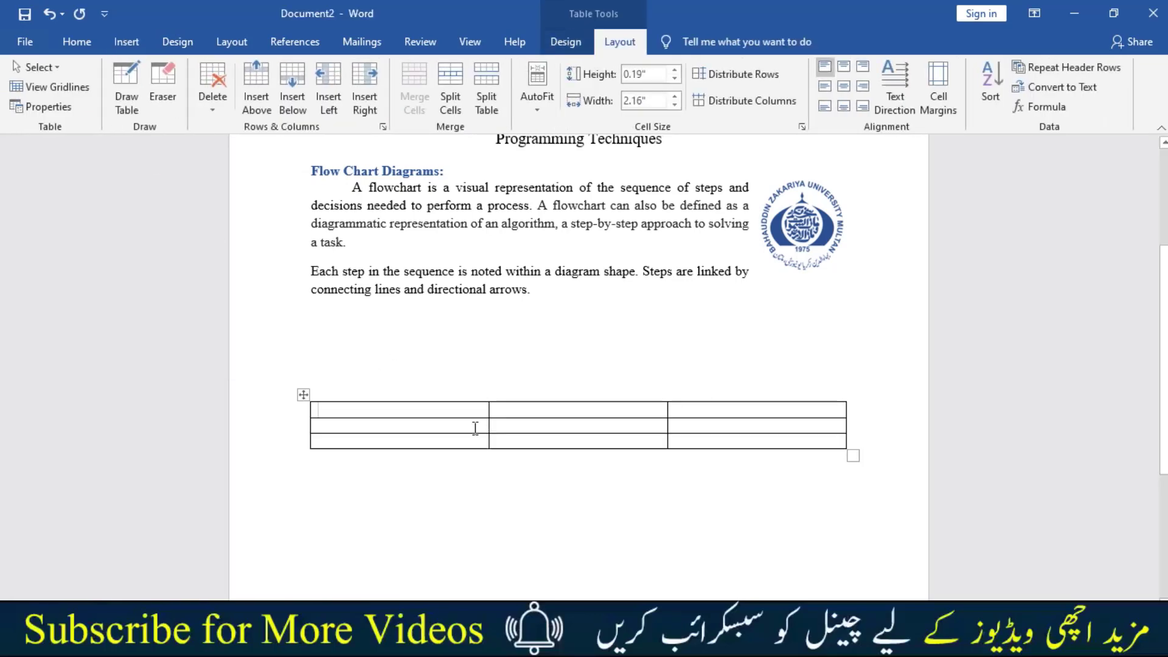
left_click(515, 416)
left_click(376, 409)
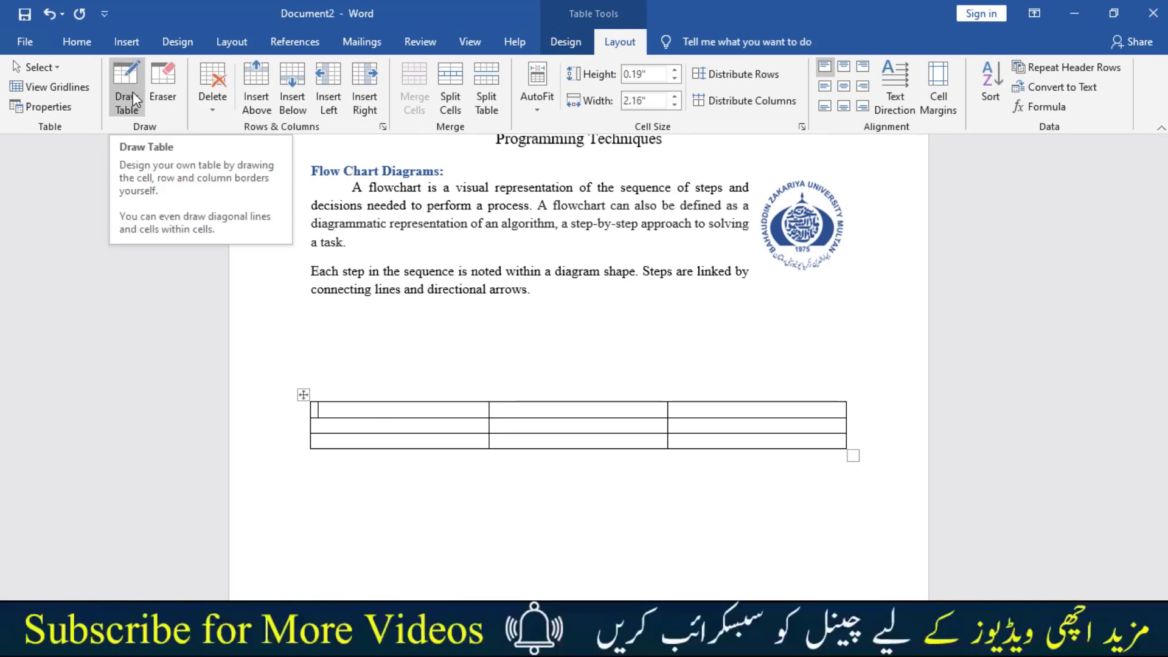
- Erase a few bottom-row borders with the Eraser, then undo the last erasure
left_click(166, 90)
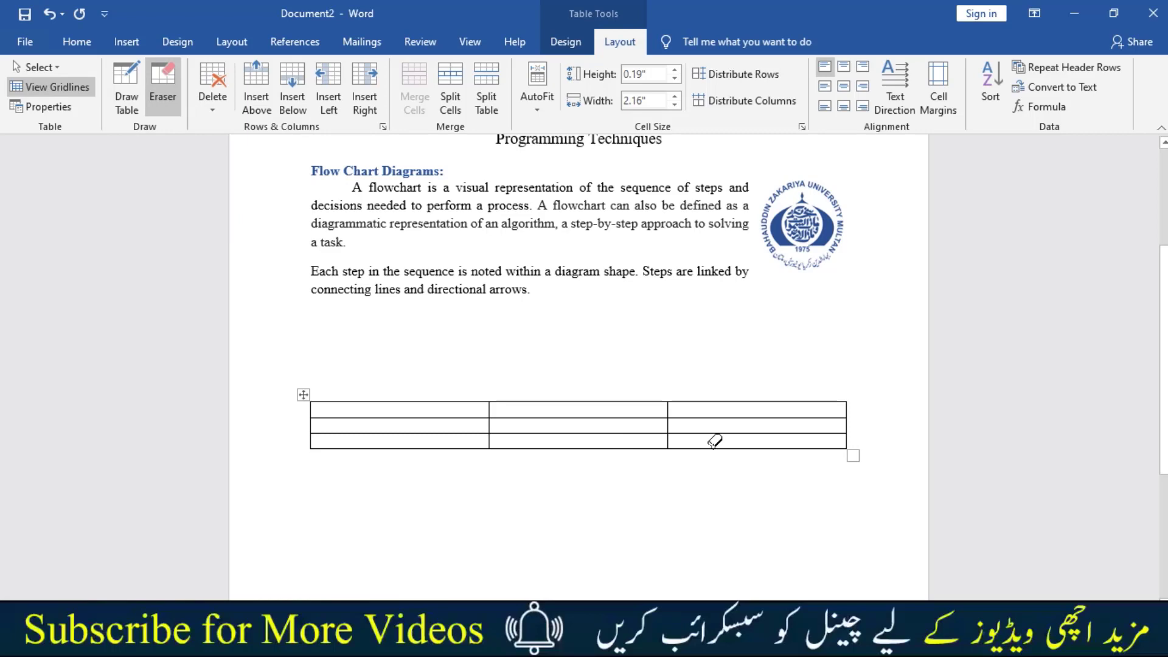
left_click(713, 446)
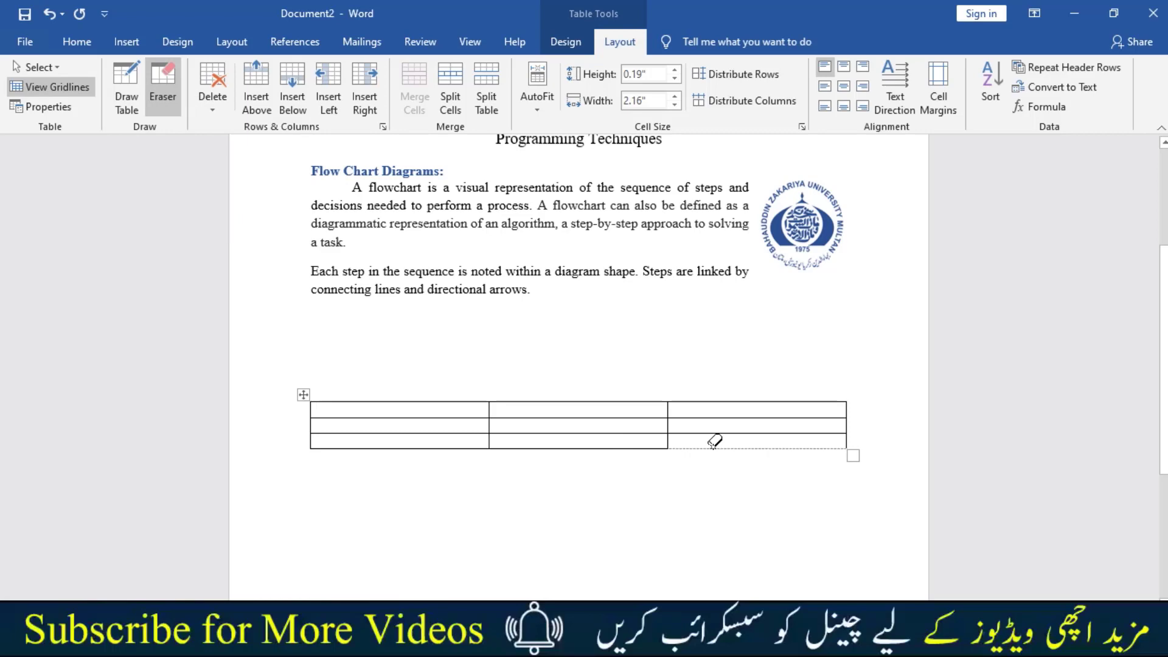
left_click(609, 435)
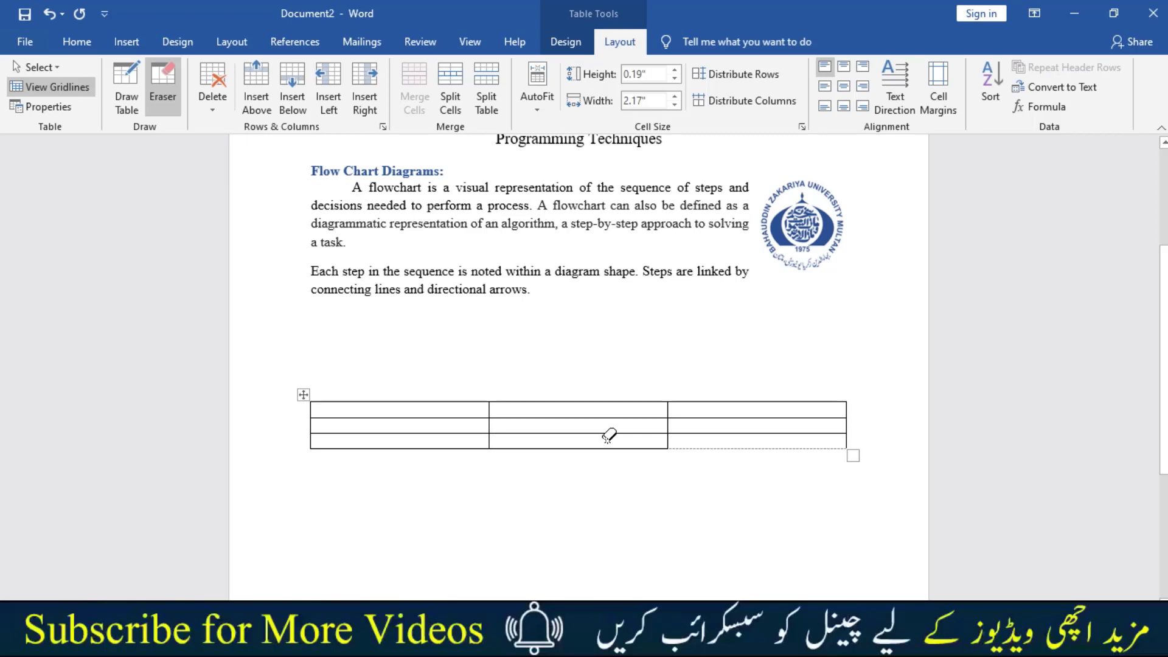
left_click(622, 446)
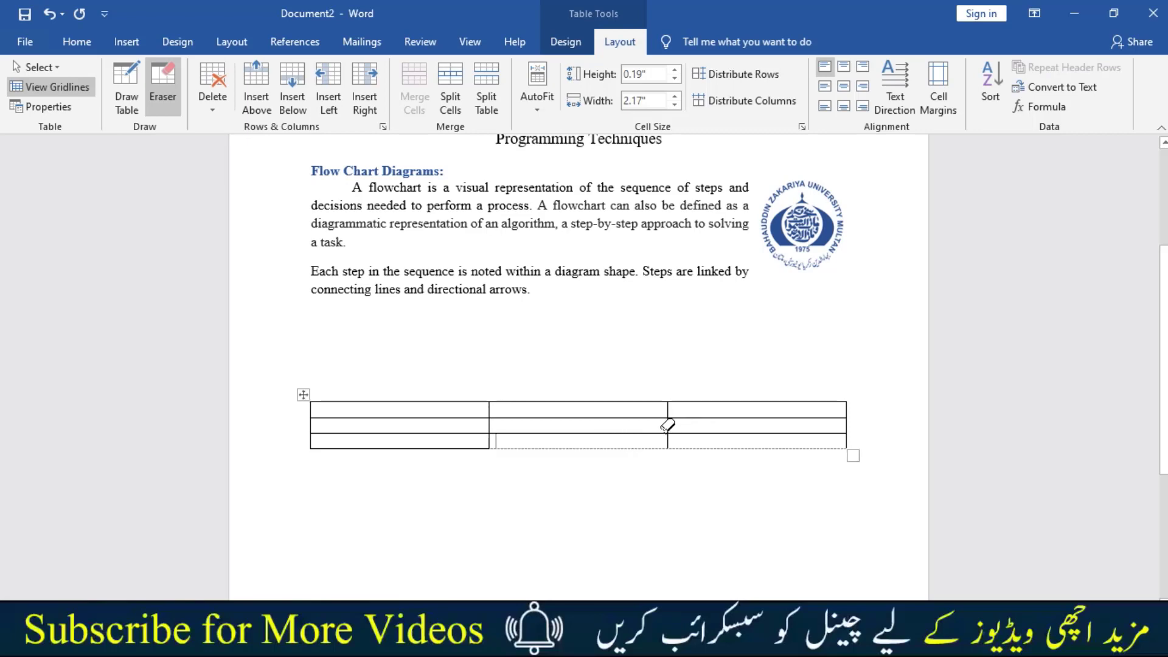
left_click(668, 440)
key("ctrl+z")
key("ctrl+z")
key("ctrl+z")
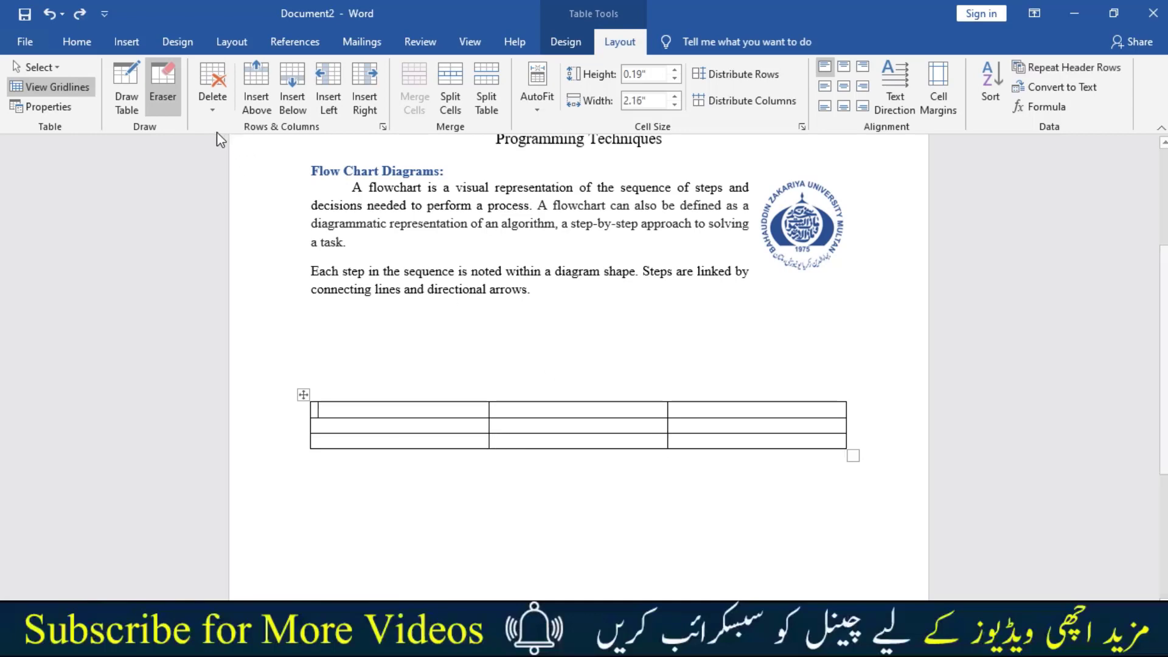
- Delete the table's current entire row through Delete Cells
left_click(211, 101)
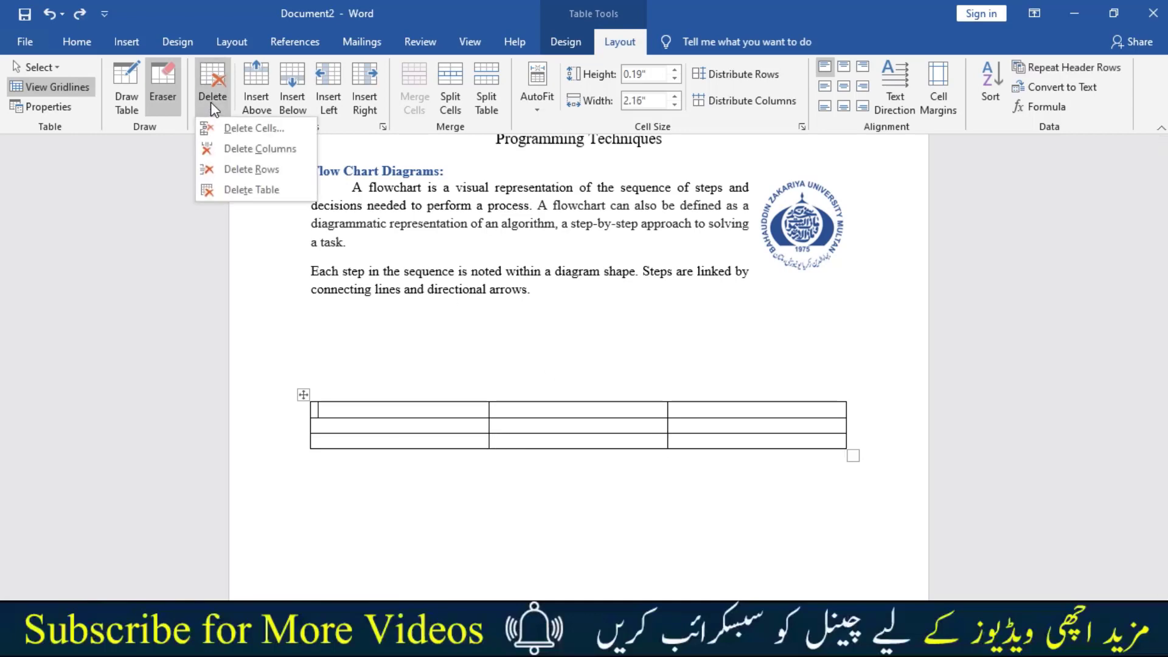
left_click(232, 129)
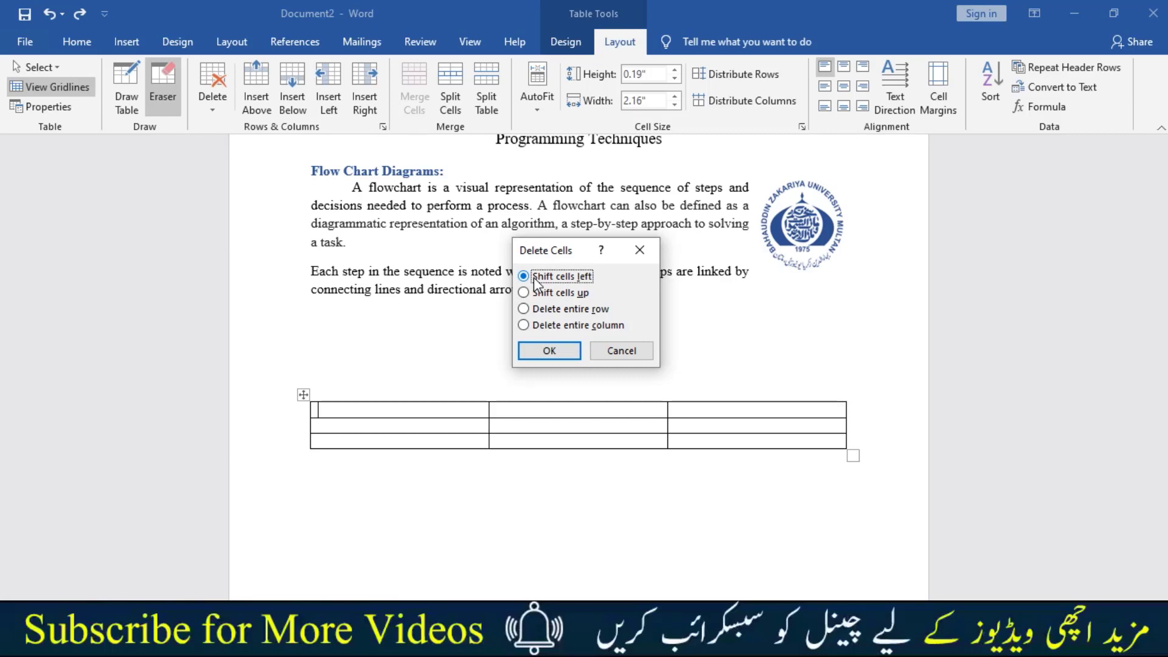
left_click(549, 309)
left_click(563, 353)
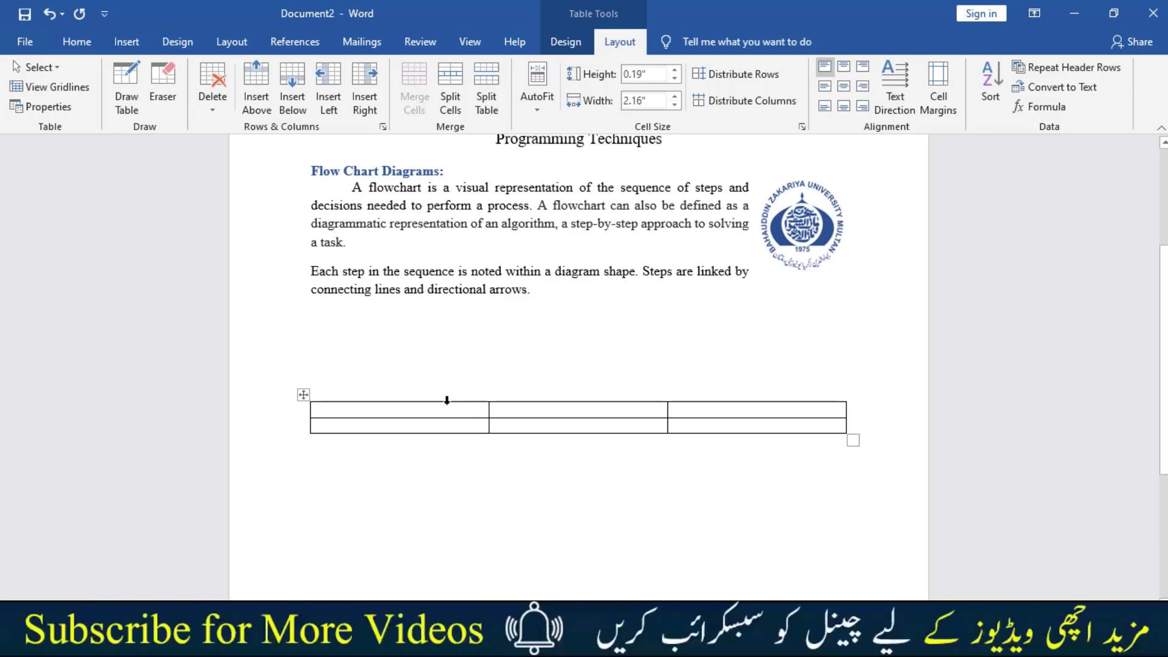
- Delete the whole table
left_click(419, 426)
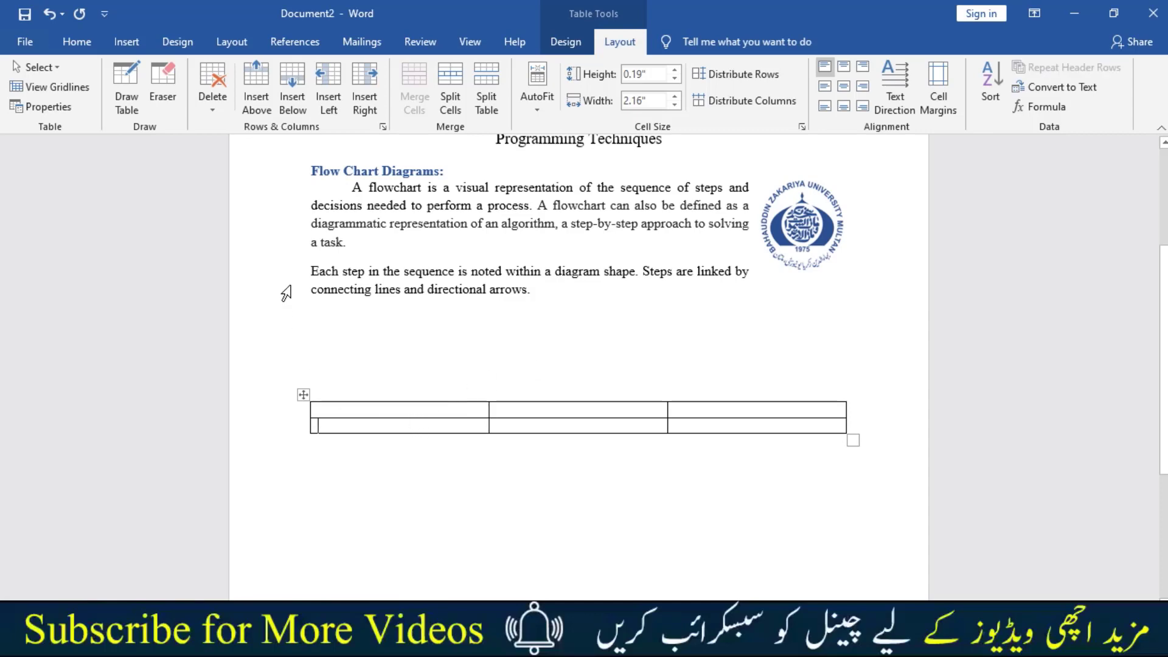
left_click(212, 100)
left_click(259, 189)
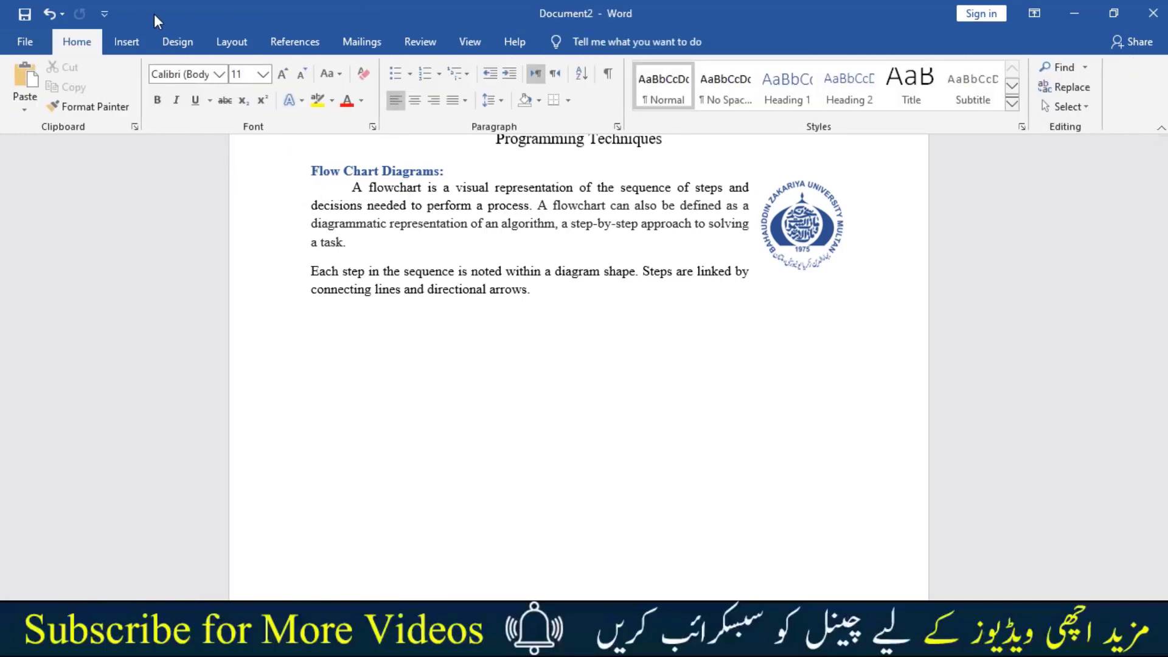
- Insert a 3×3 table and add rows above and below to reach five rows
left_click(126, 40)
left_click(133, 114)
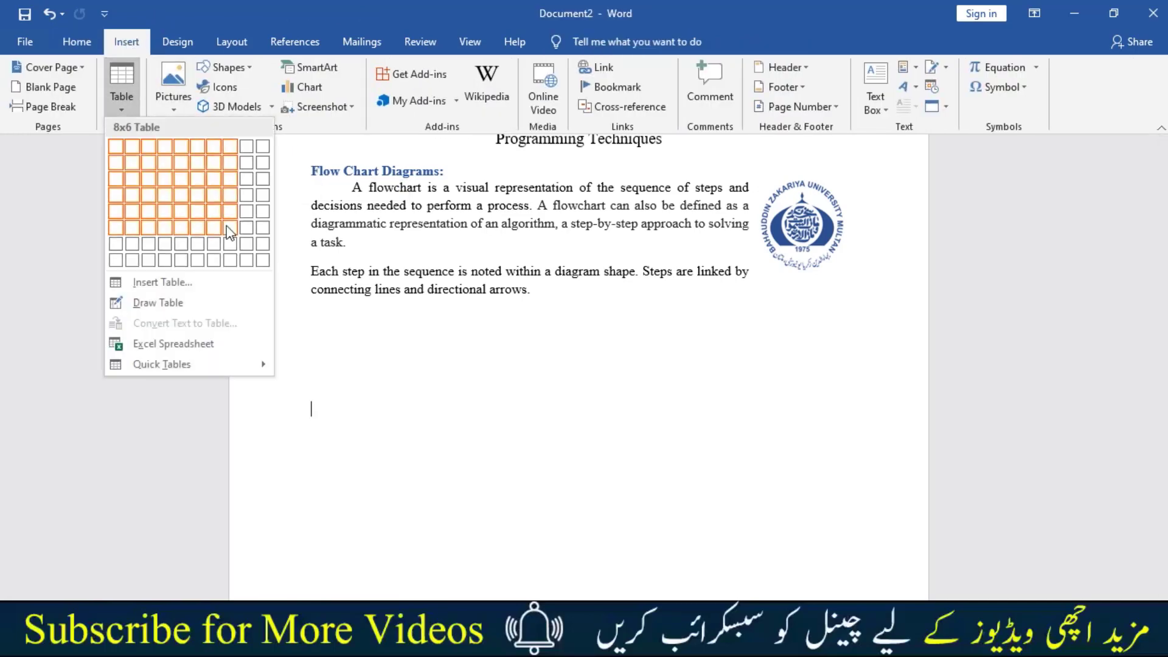
left_click(148, 179)
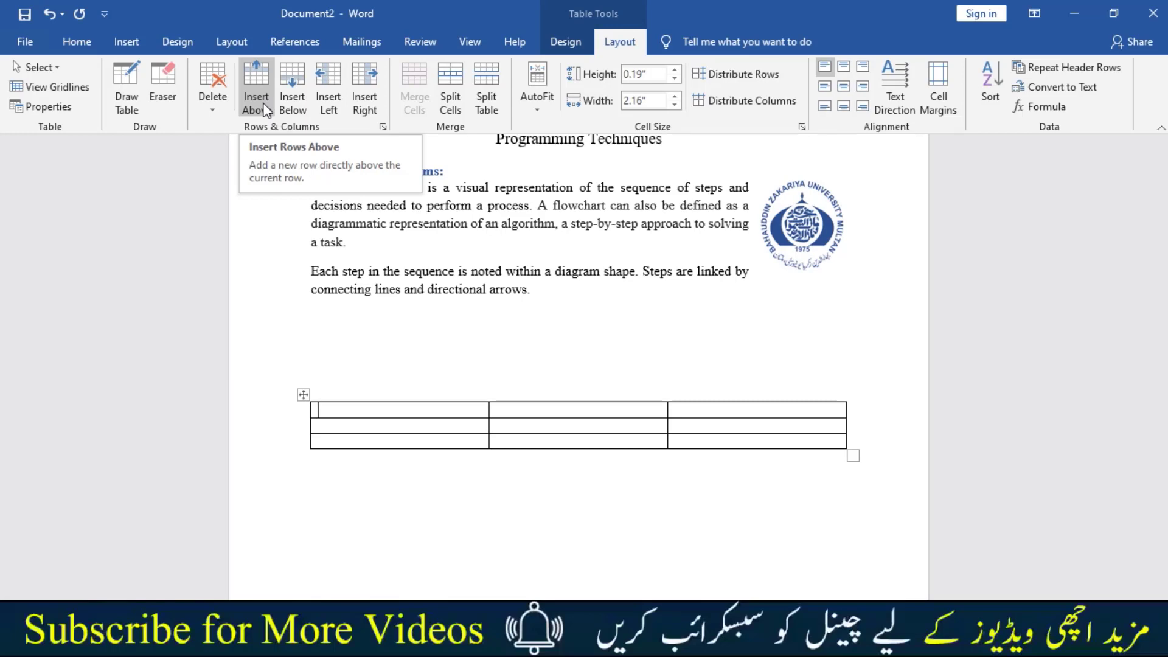
left_click(265, 110)
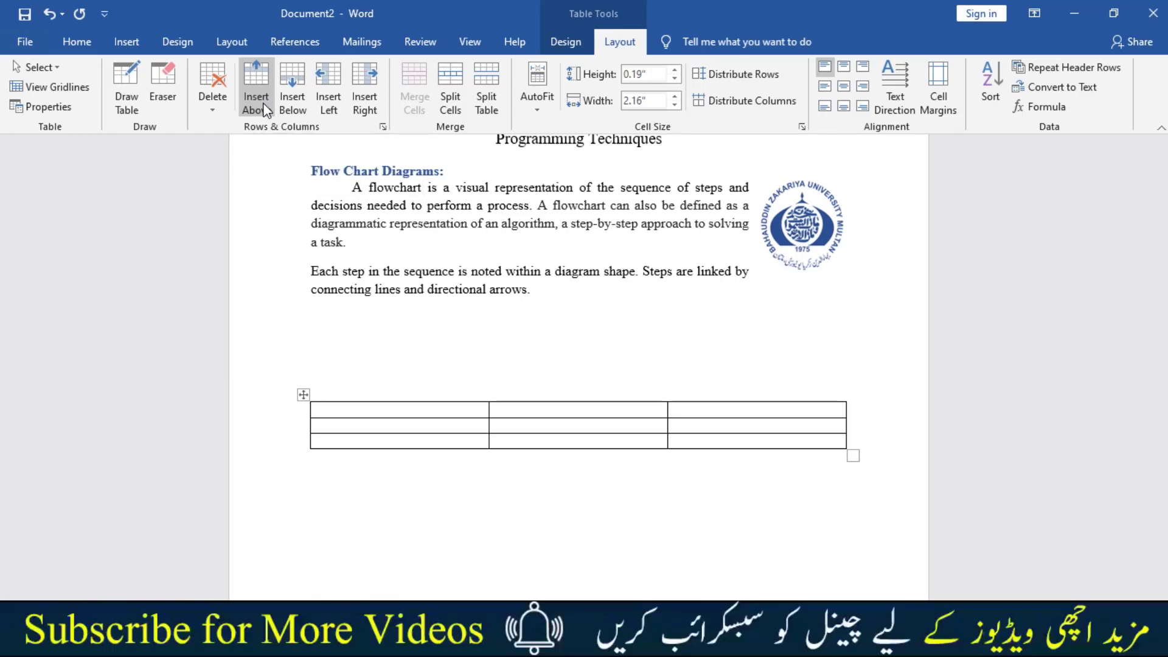
left_click(297, 110)
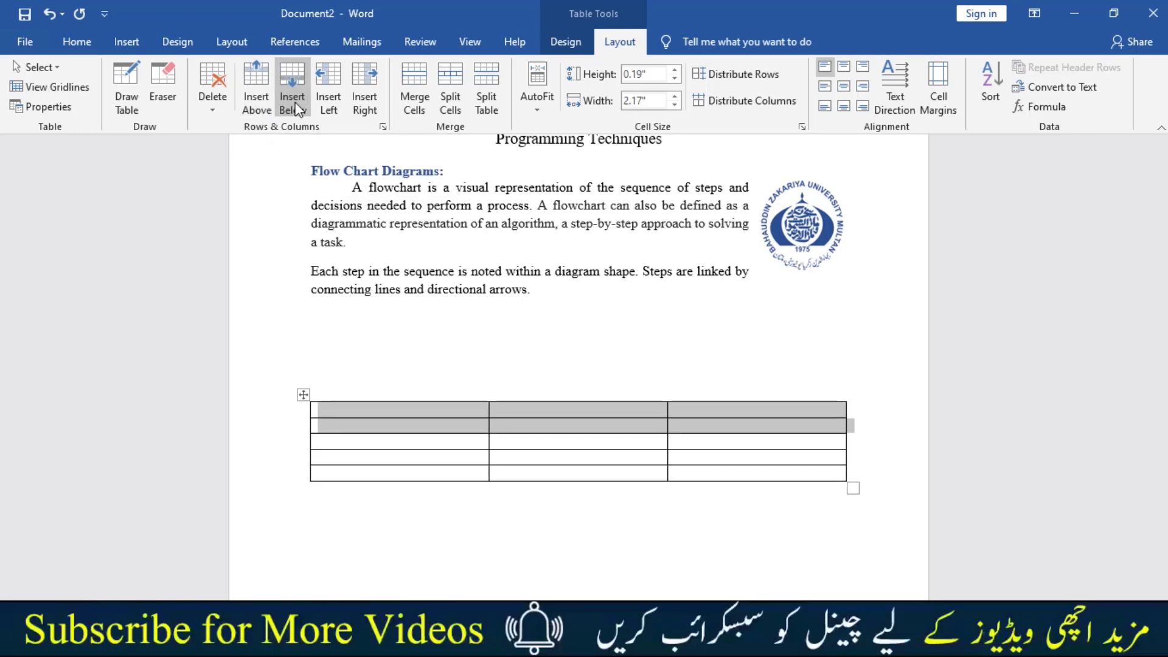
- Add and undo extra columns, then select the table's top row
left_click(321, 103)
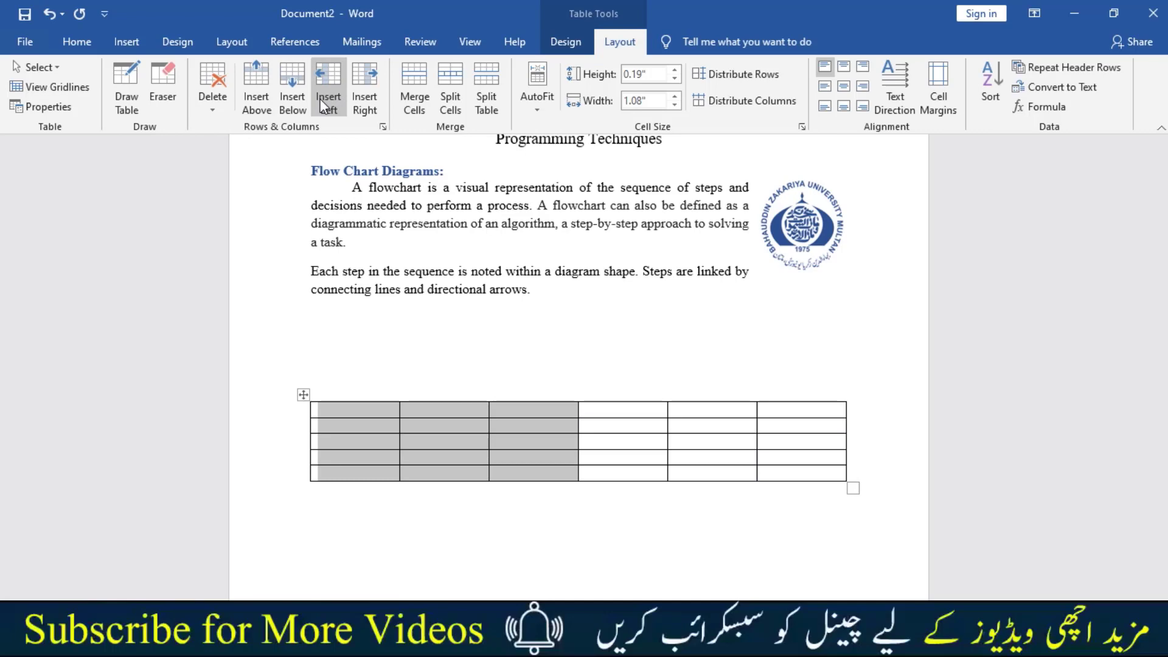
left_click(377, 107)
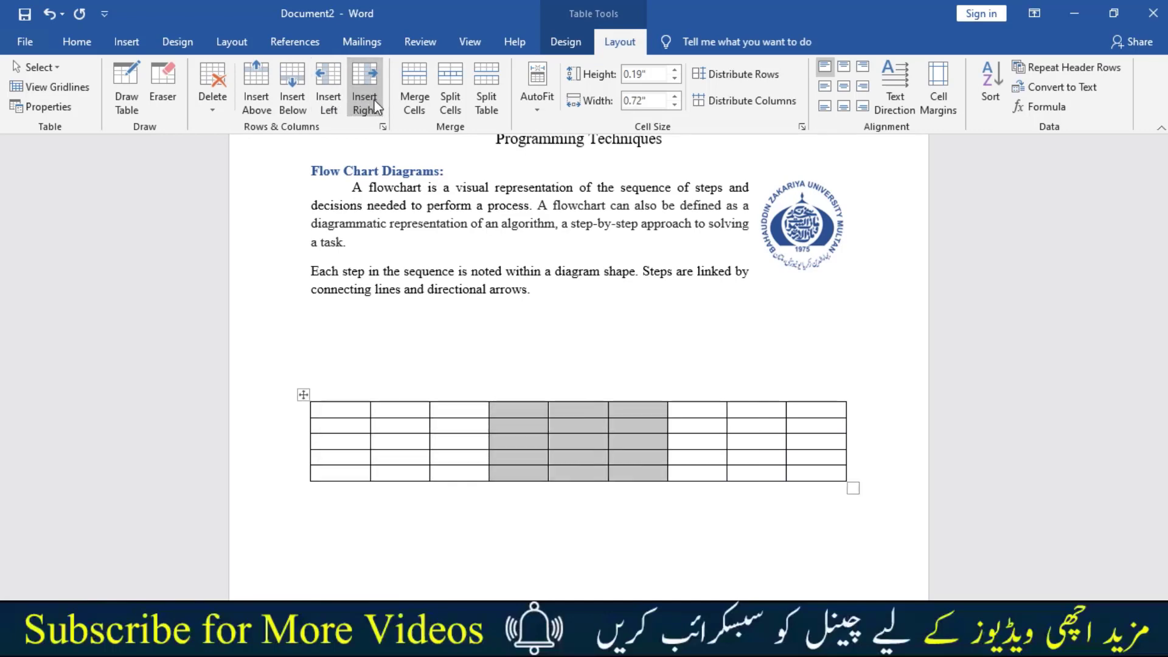
key("ctrl+z")
key("ctrl+z")
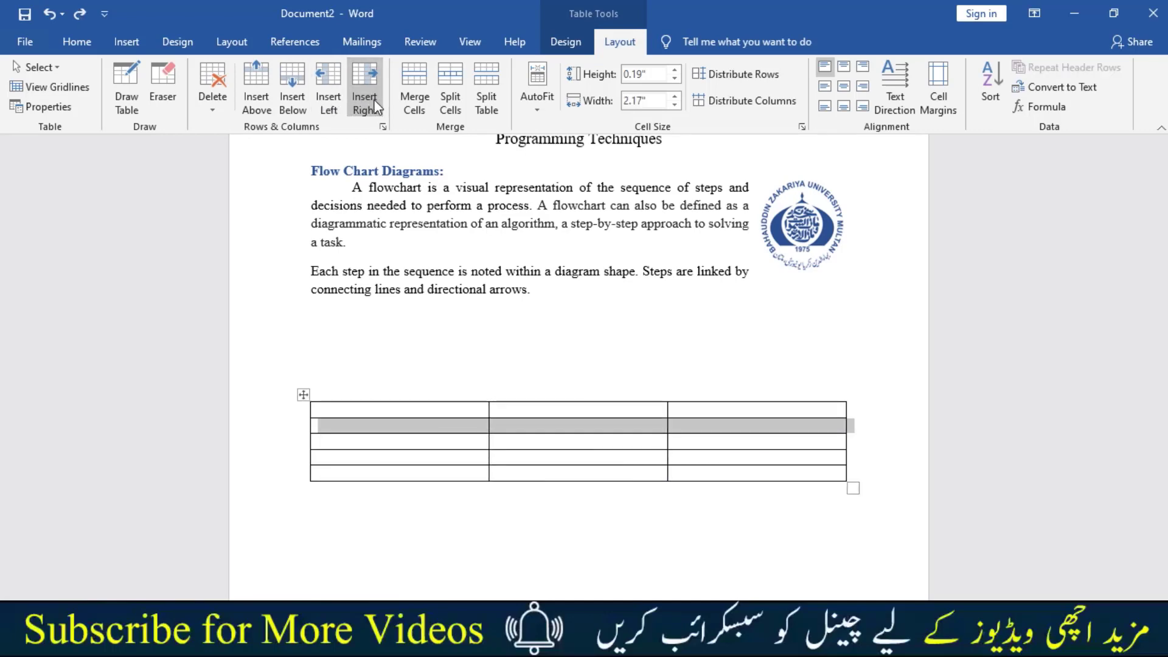
left_click(467, 442)
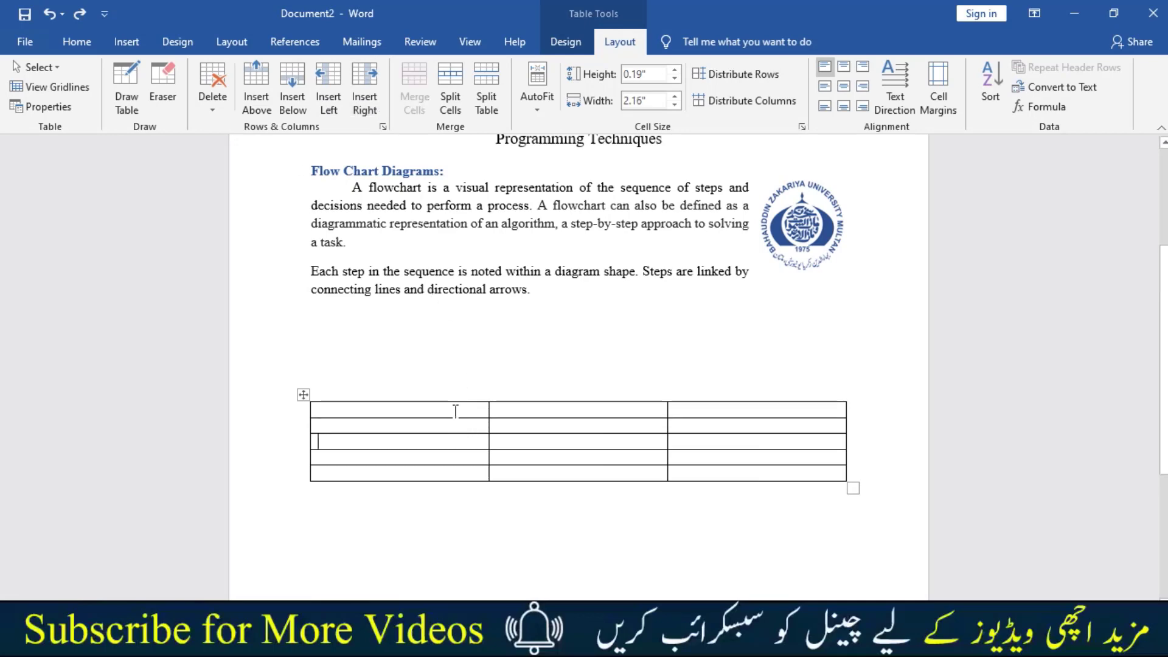
mouse_move(457, 408)
left_mouse_down()
mouse_move(487, 424)
mouse_move(731, 410)
left_mouse_up()
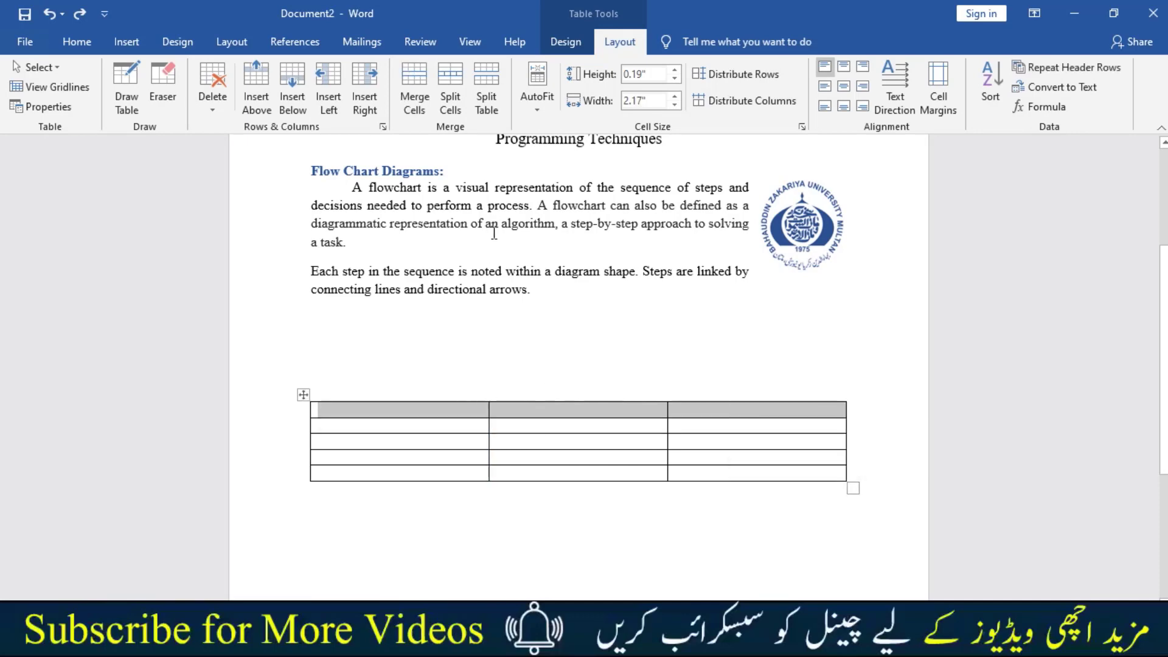
- Merge the top row into one full-width cell, cancel Split Cells, and try Split Table
left_click(407, 108)
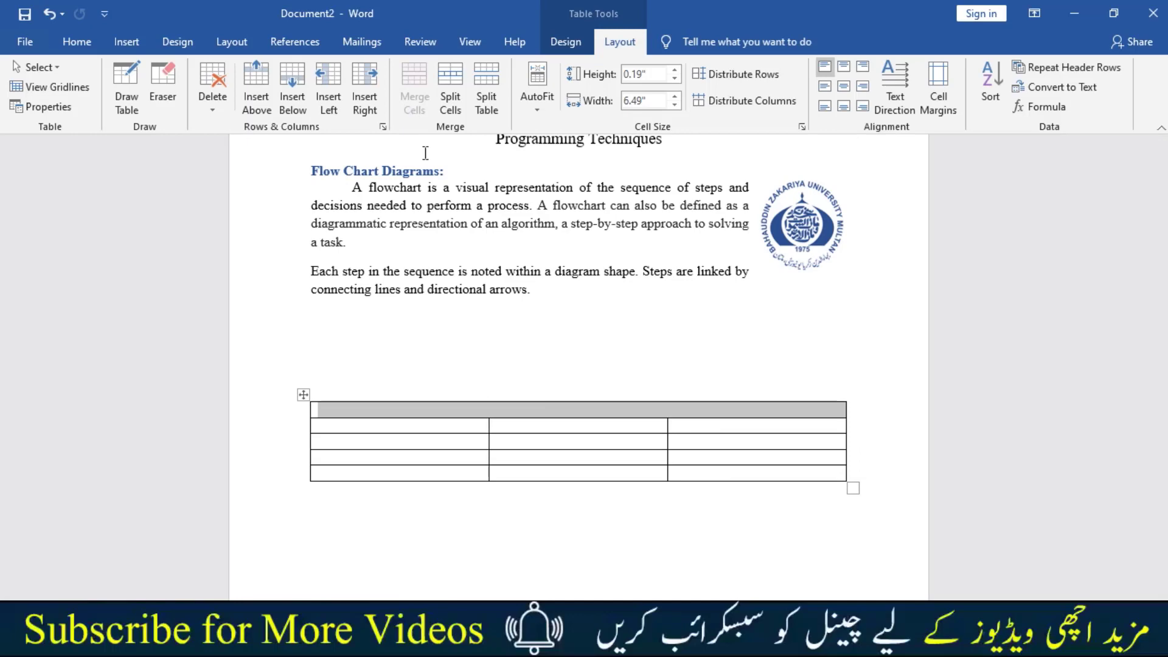
left_click(538, 429)
left_click(541, 412)
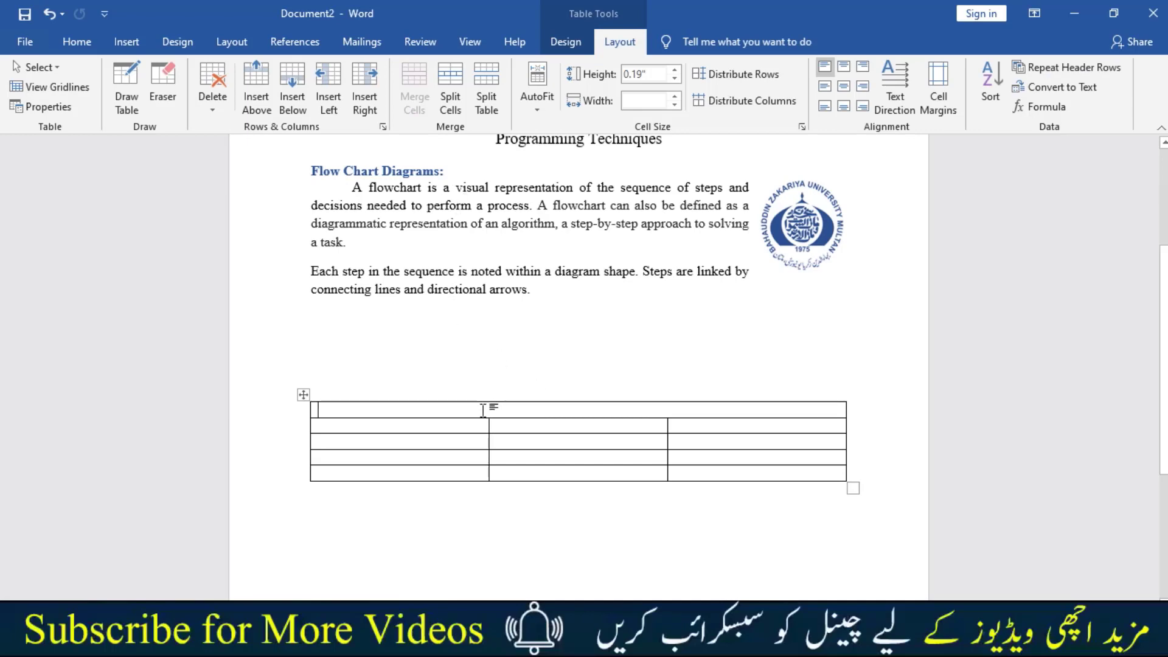
left_click(450, 104)
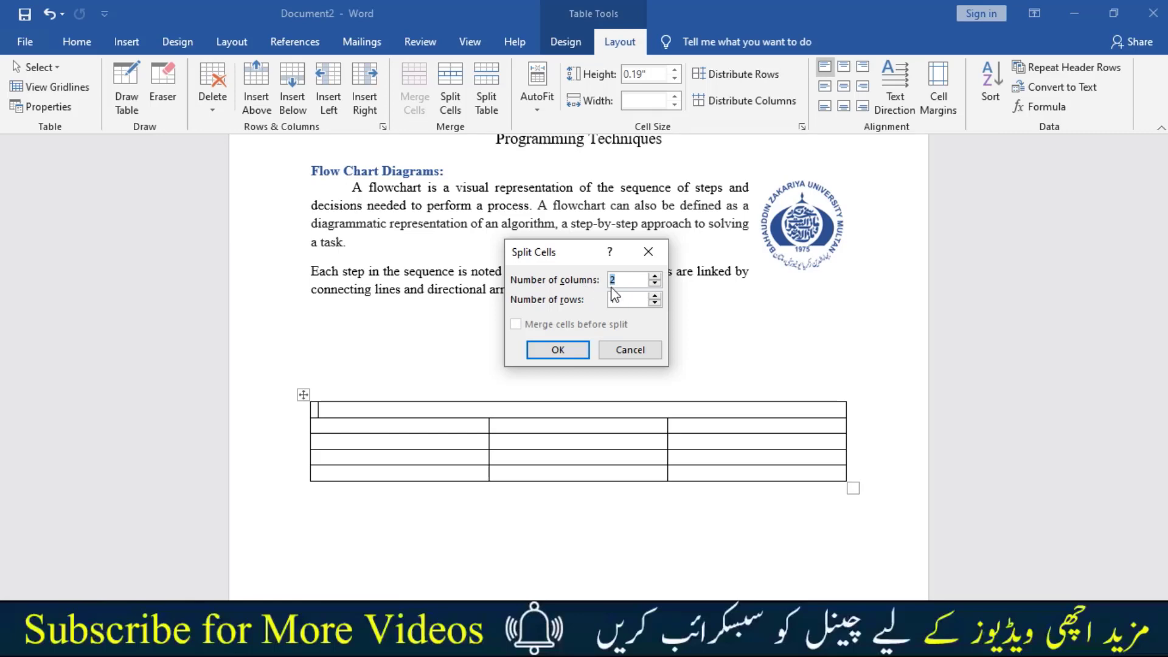
left_click(633, 347)
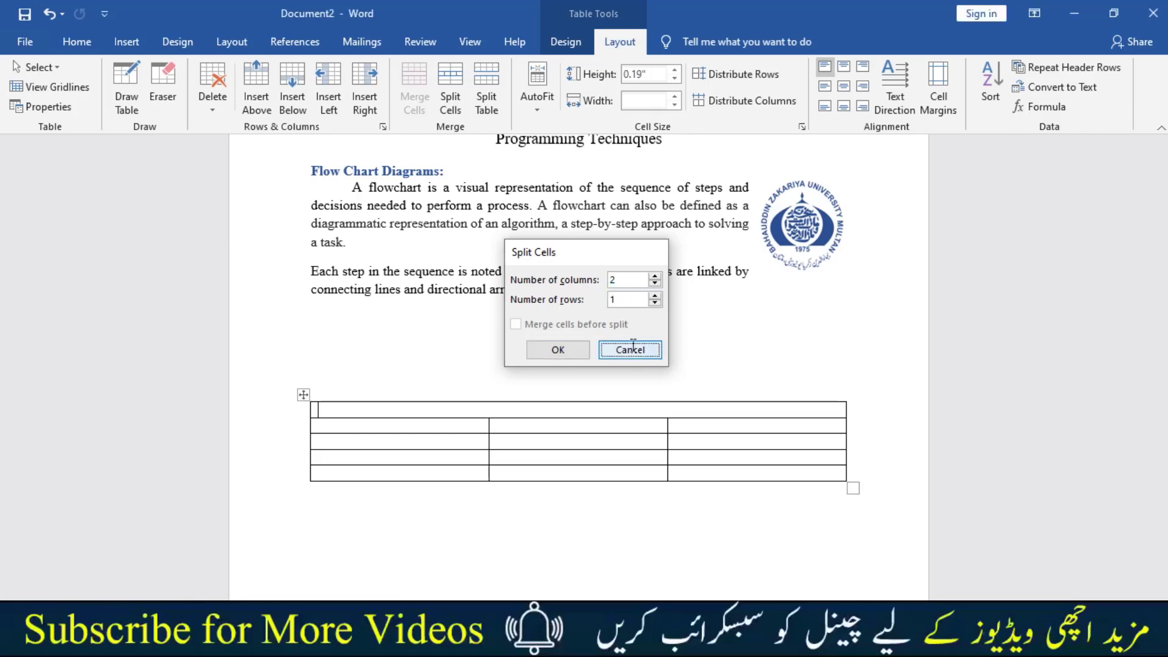
left_click(485, 99)
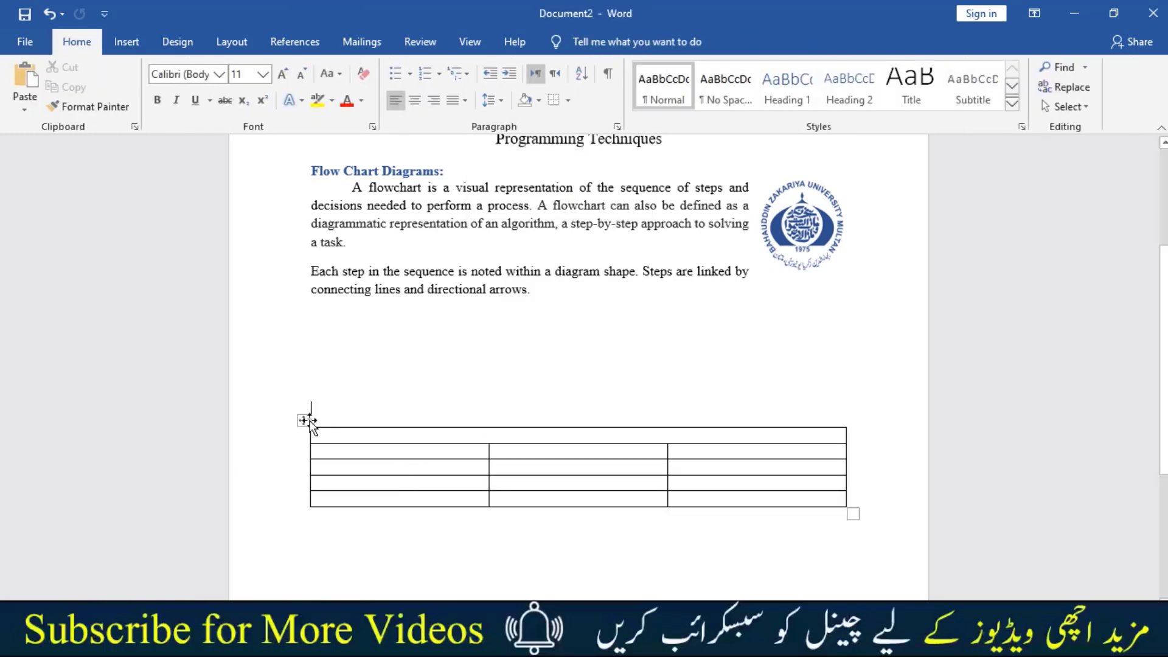
- Undo the split, type test text in the header cell, and AutoFit the table to the window
key("ctrl+z")
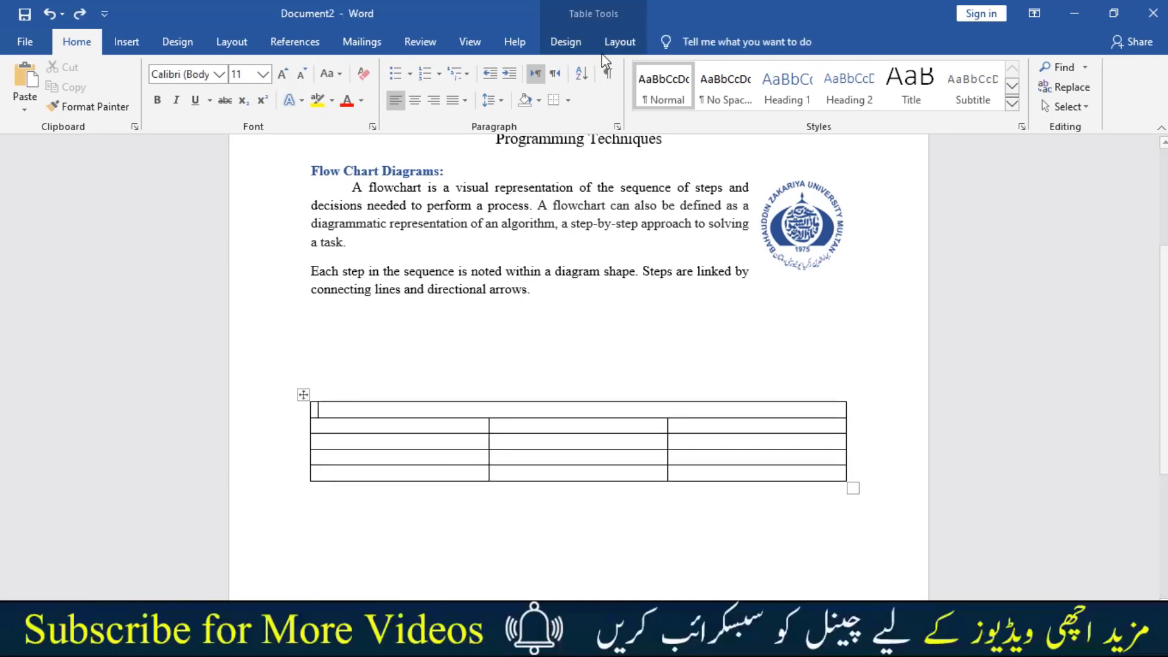
left_click(619, 42)
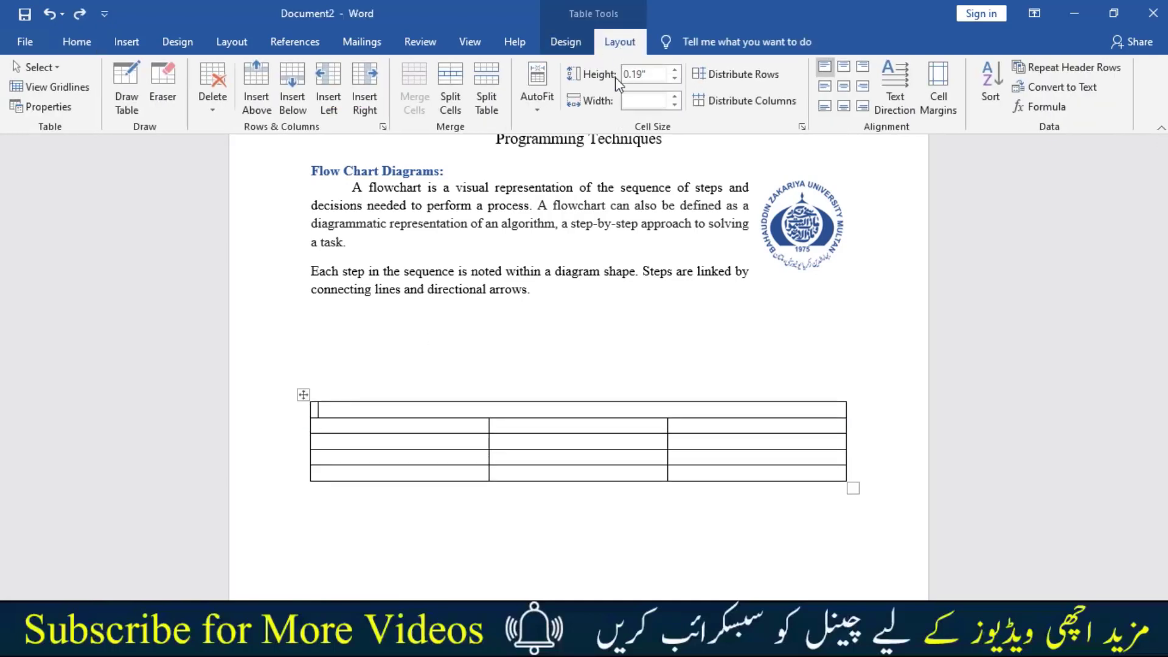
left_click(541, 107)
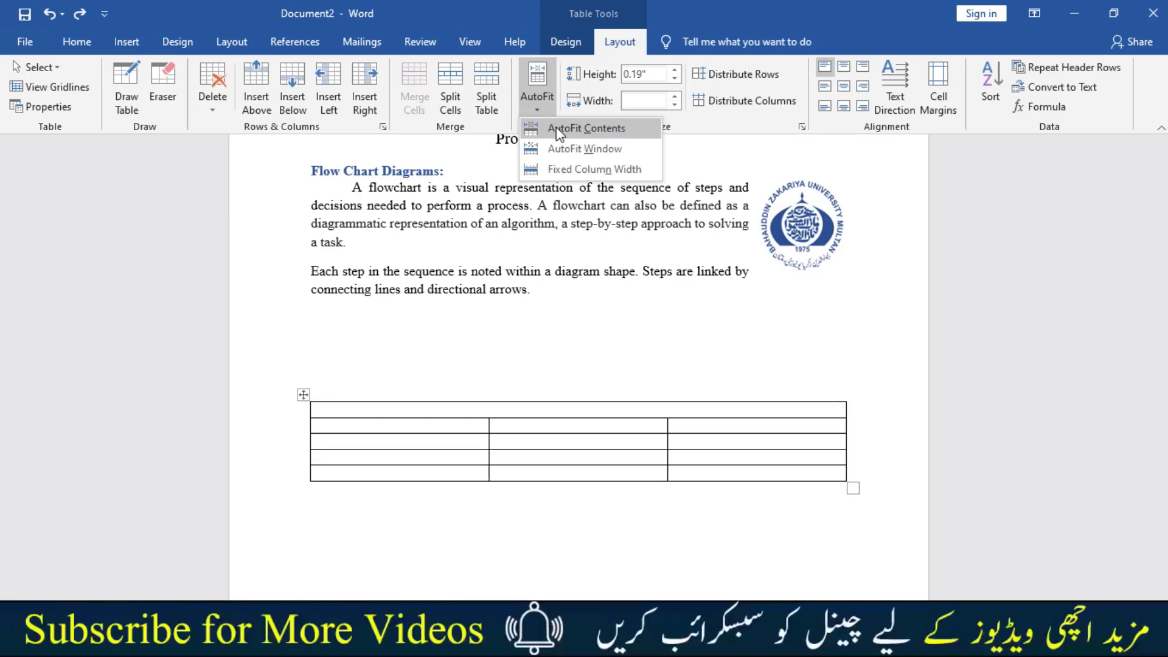
left_click(556, 128)
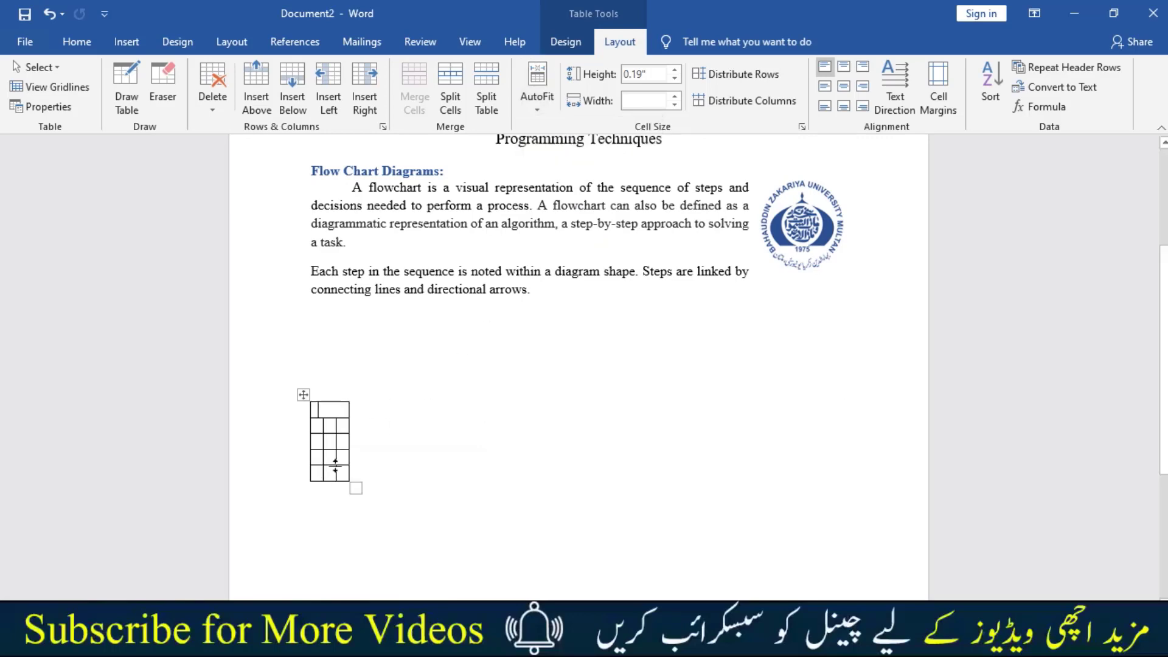
type("hjhhjhg")
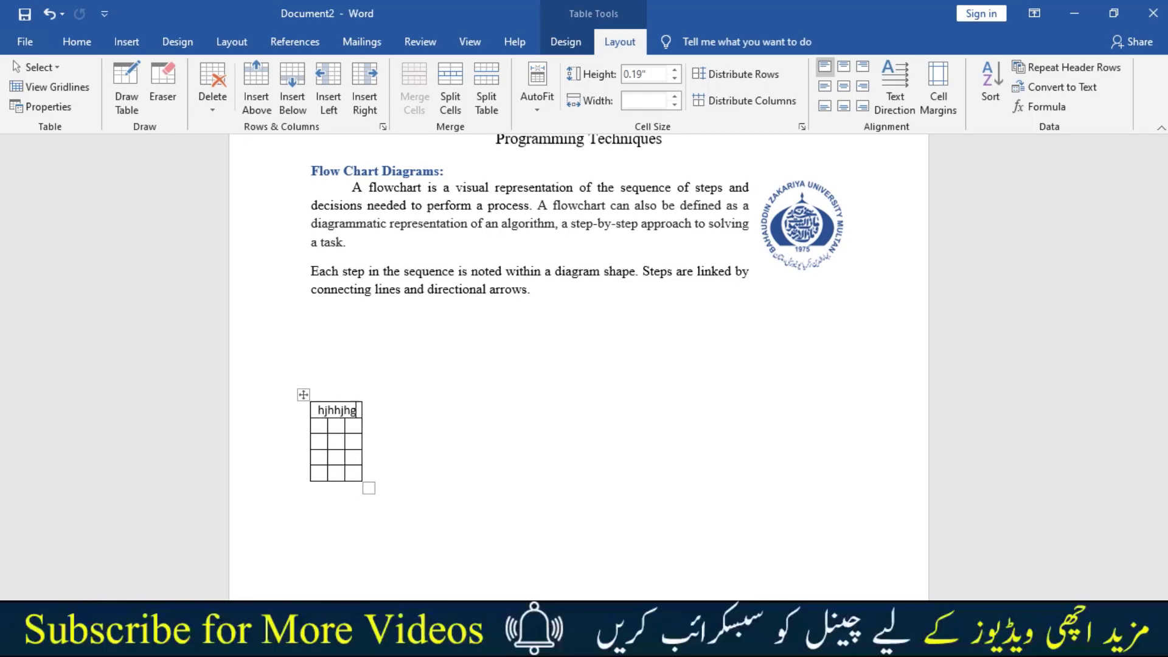
type("hjgghjghgg")
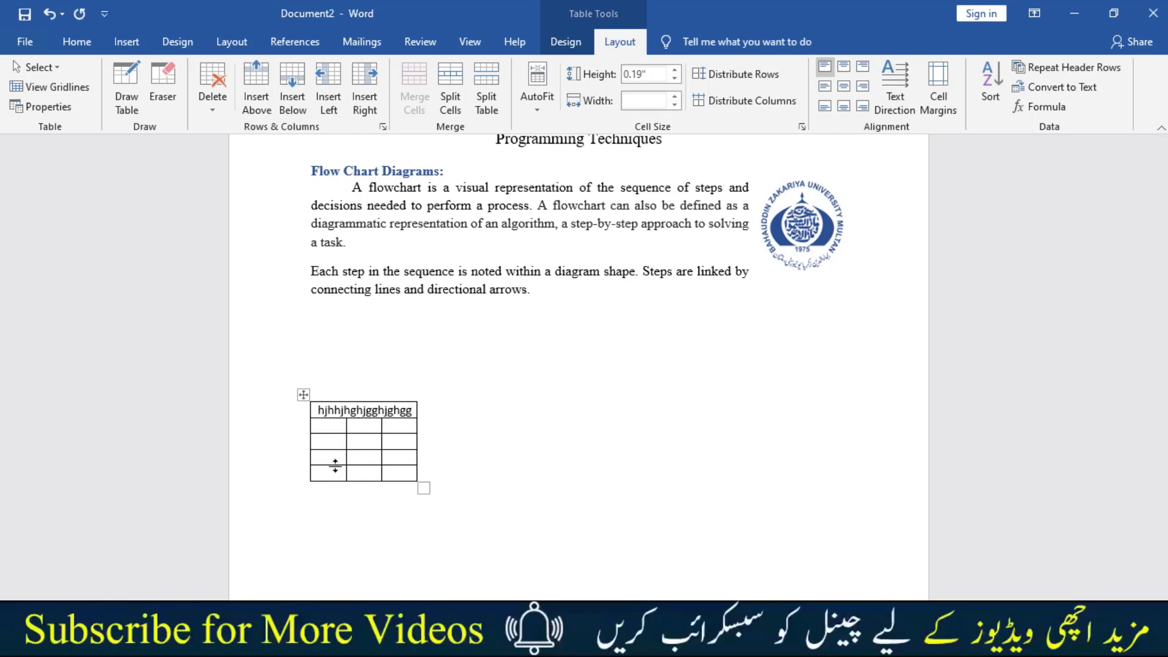
type("vbvbhbvgvghgf")
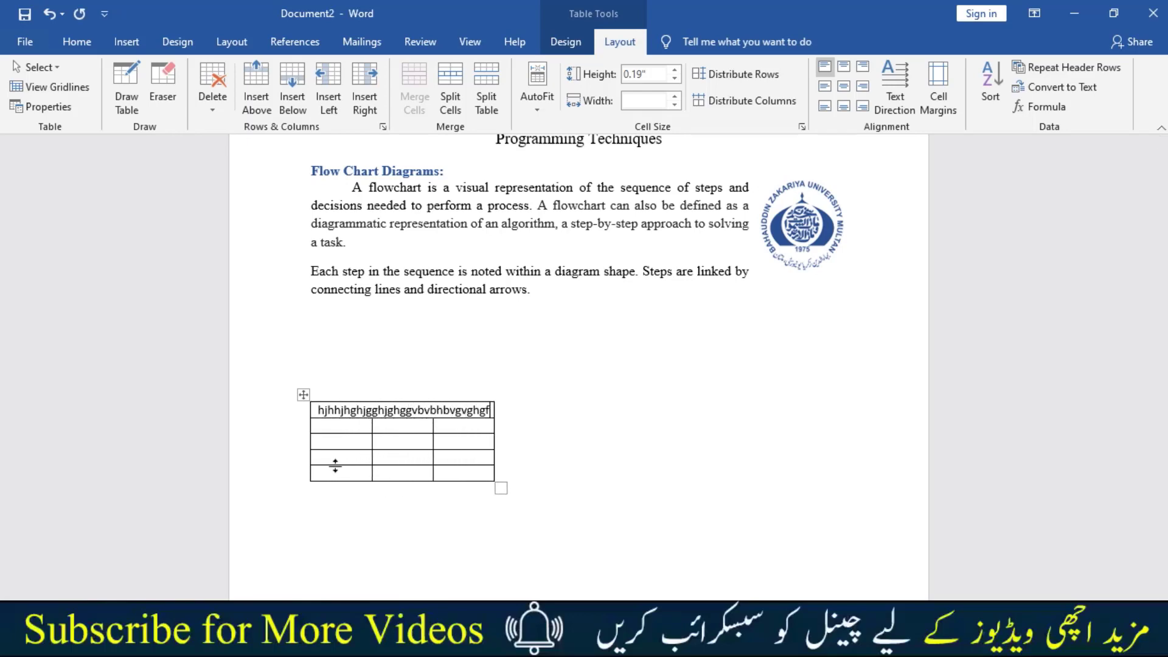
type("gfgfgfgfgfgfgv")
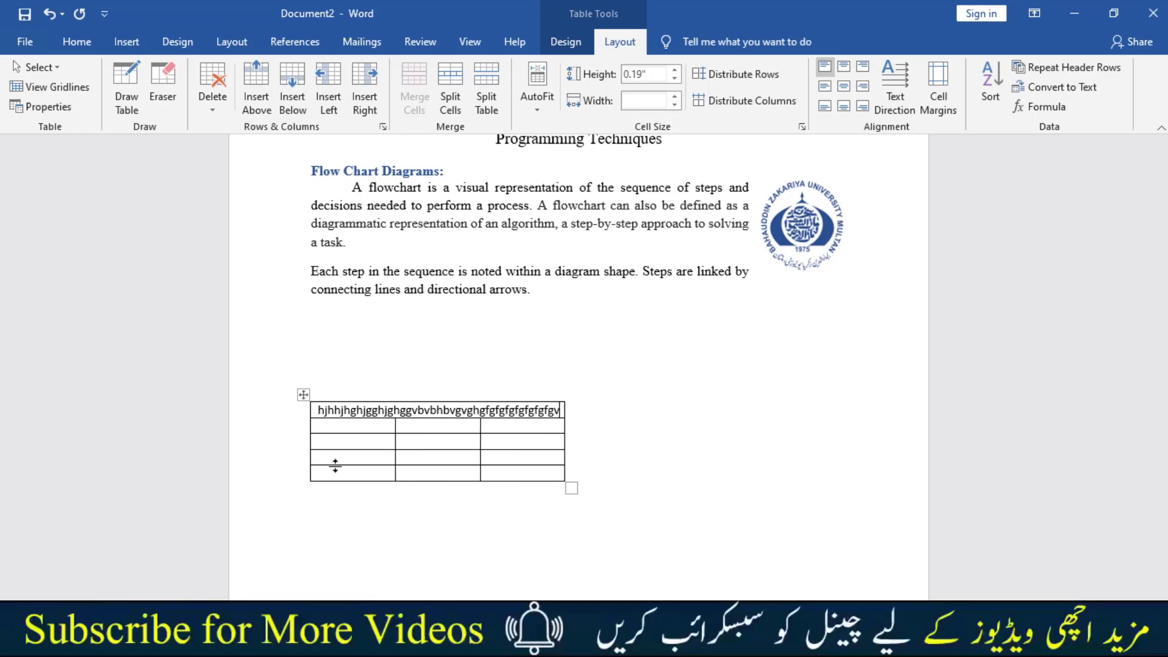
type(" vcfdtfgi")
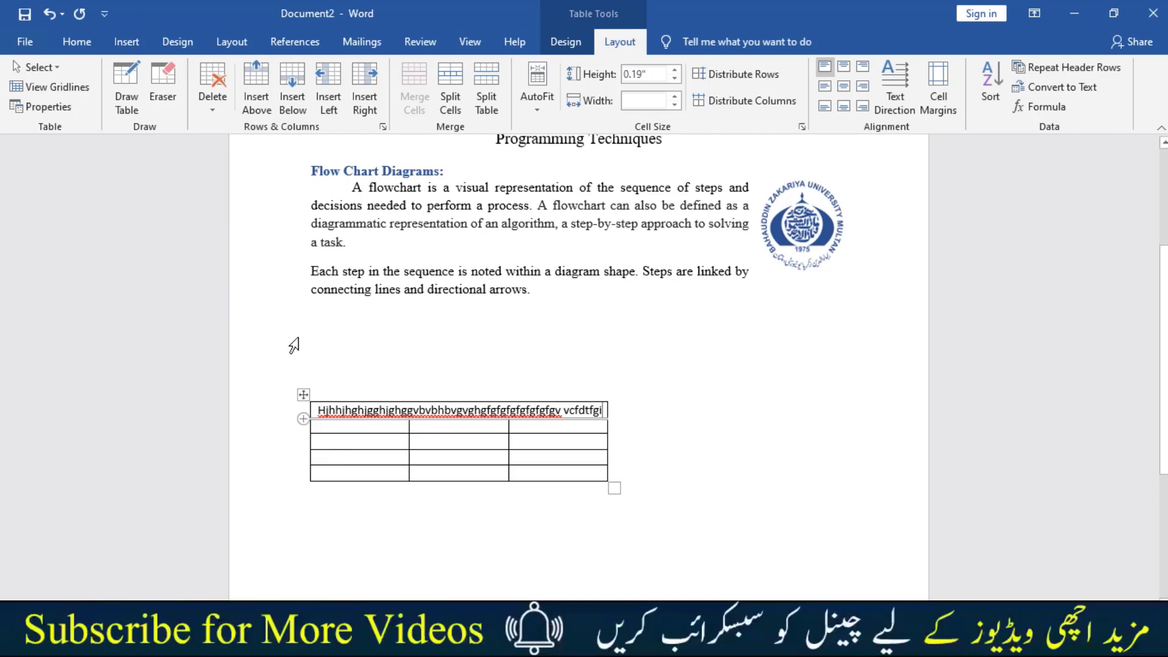
left_click(539, 107)
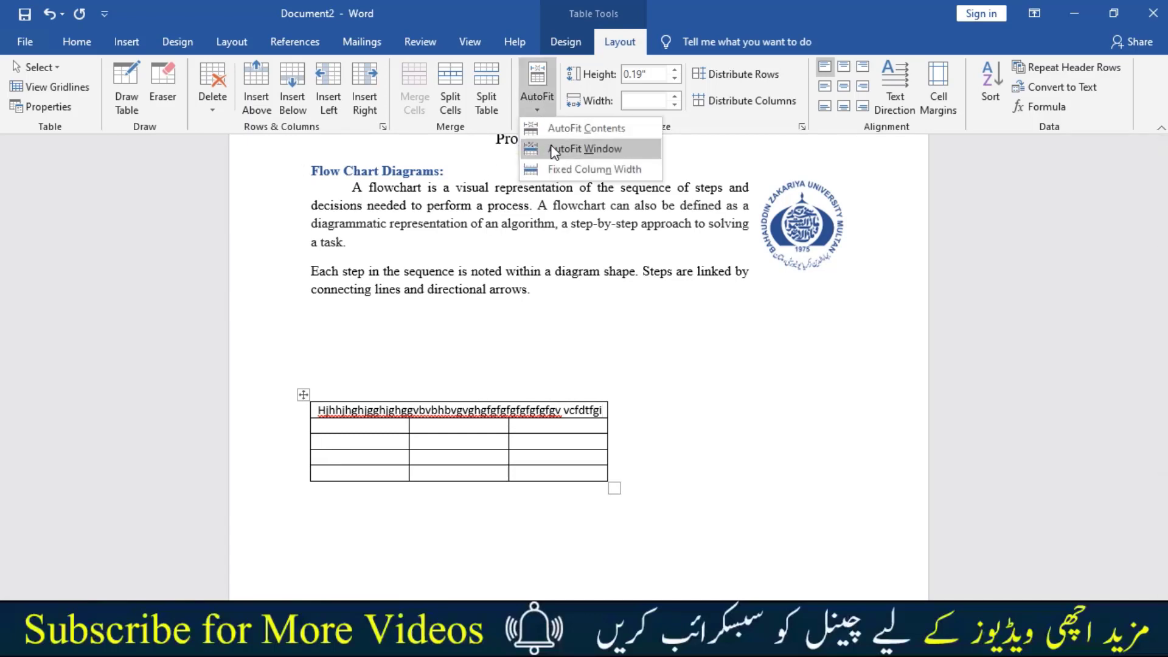
left_click(554, 150)
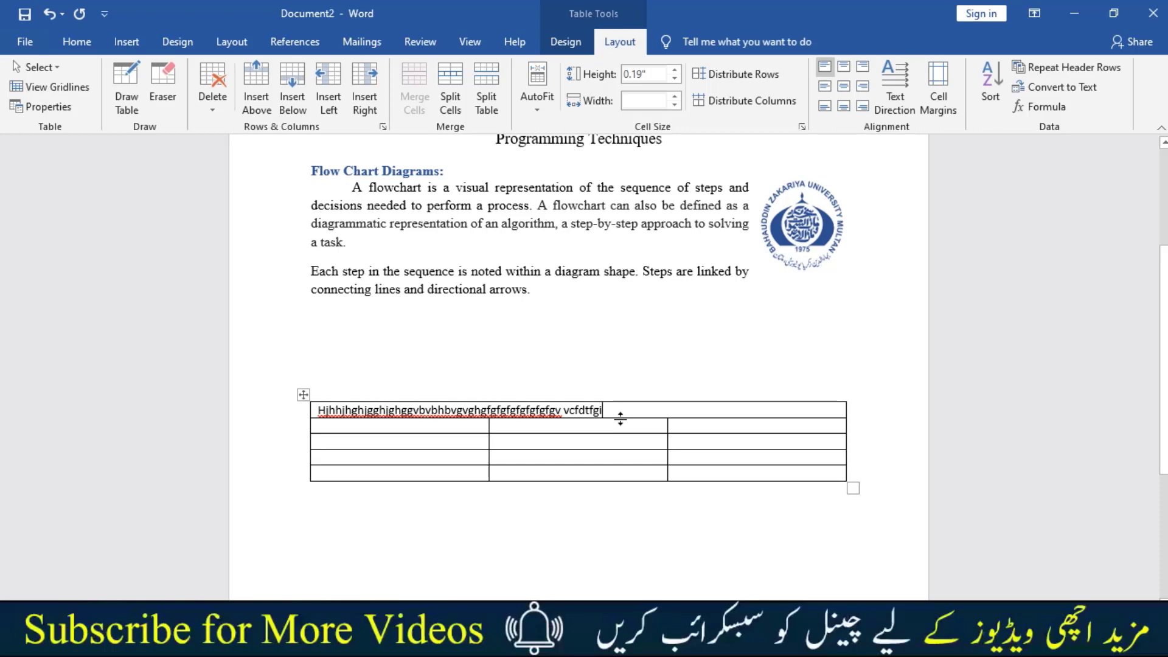
- Make the merged first row 0.62" tall and Align Center its header text
left_click_drag(624, 418, 636, 468)
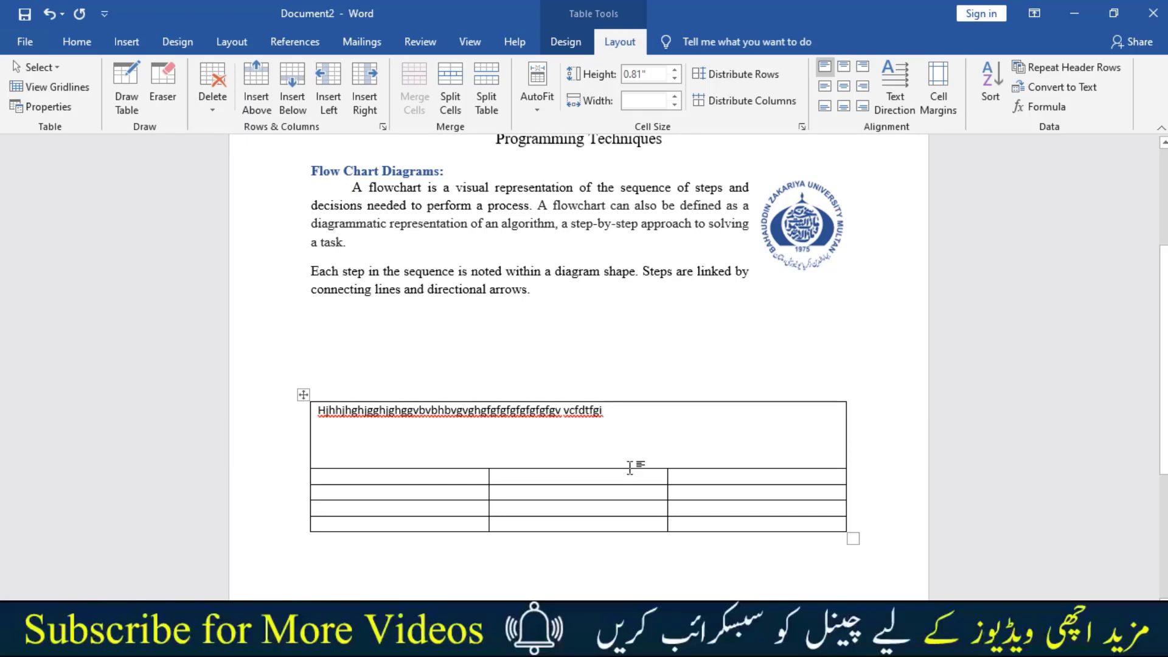
left_click_drag(630, 467, 631, 433)
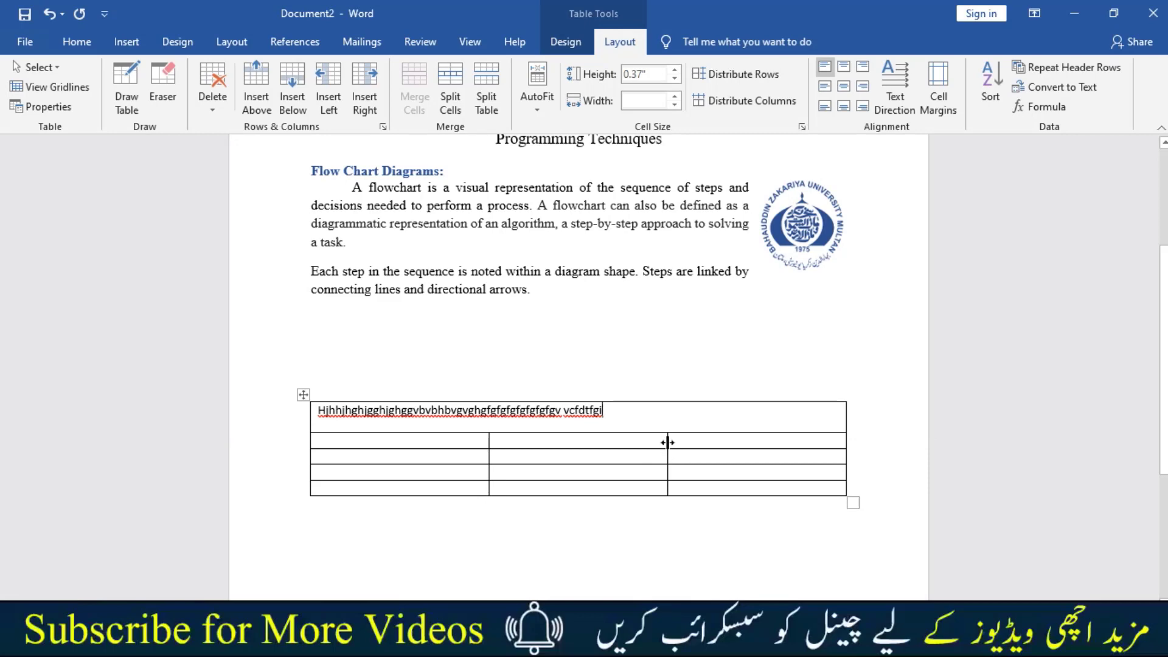
left_click_drag(668, 442, 751, 449)
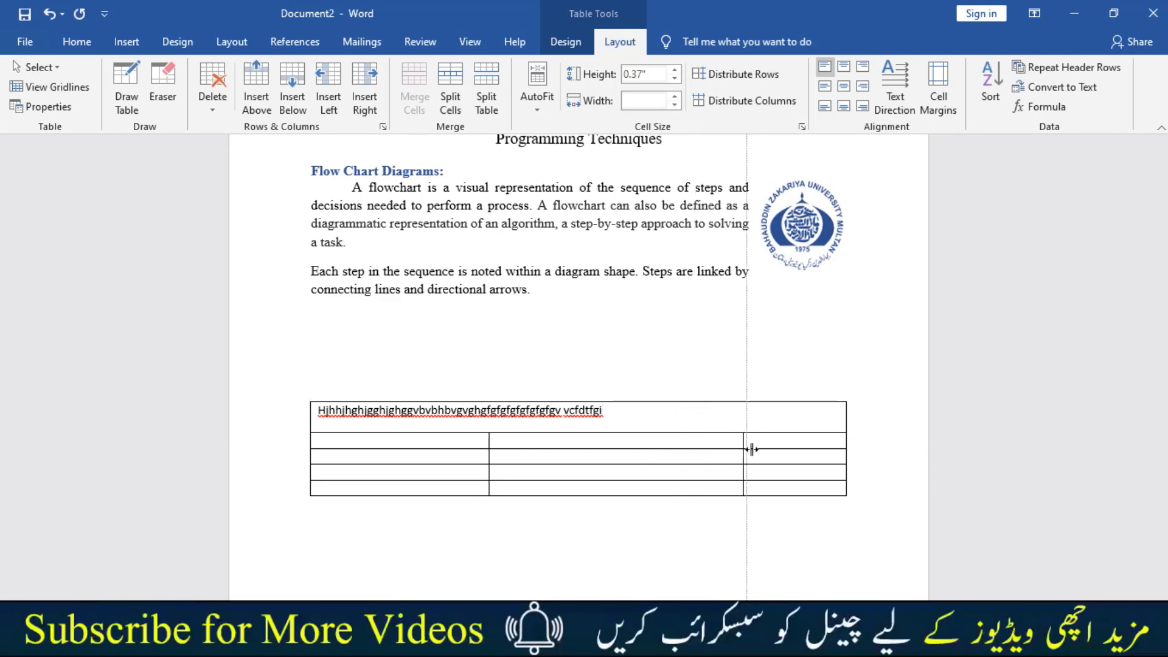
mouse_move(751, 449)
left_mouse_down()
mouse_move(664, 466)
mouse_move(650, 505)
left_mouse_up()
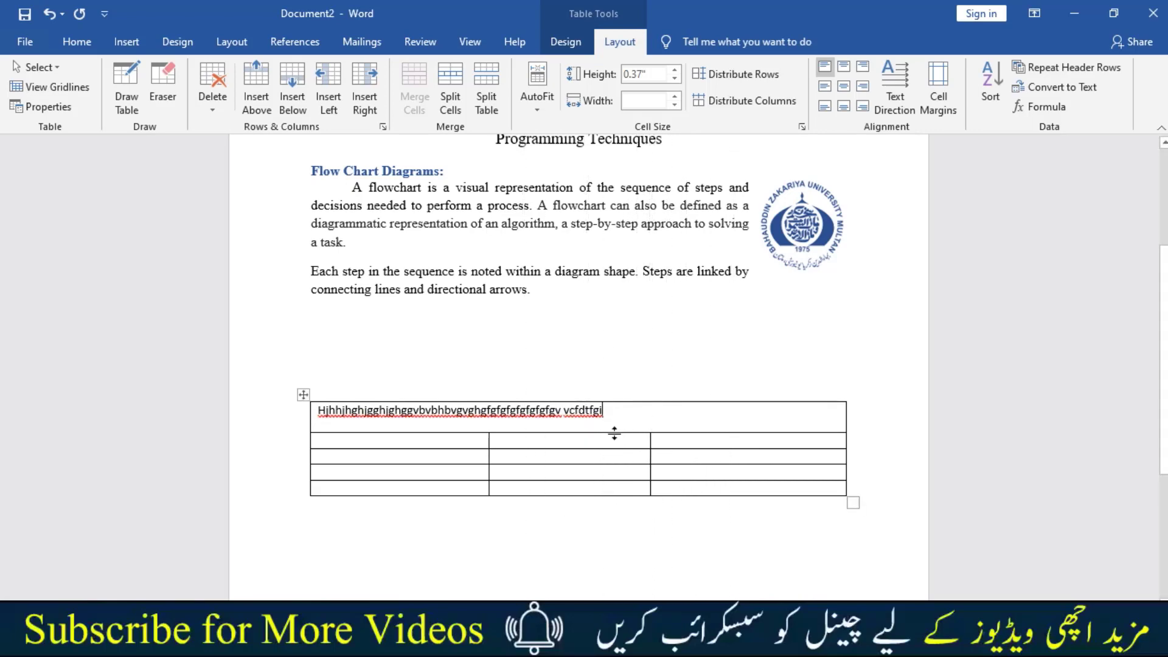
left_click_drag(614, 433, 616, 453)
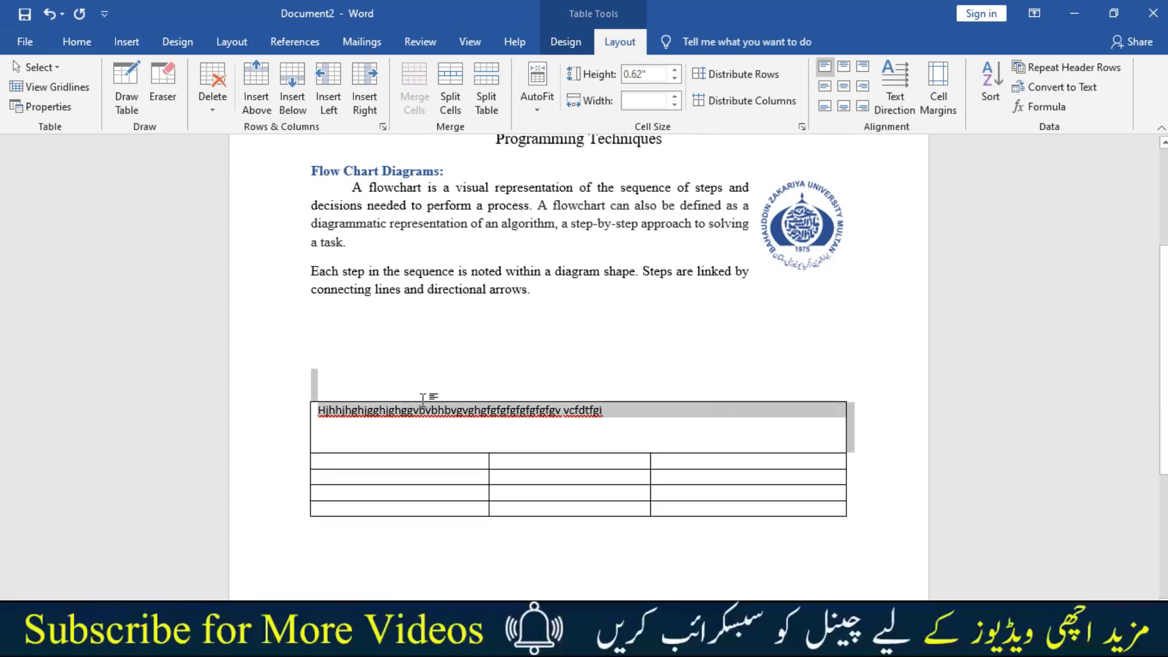
triple_click(396, 408)
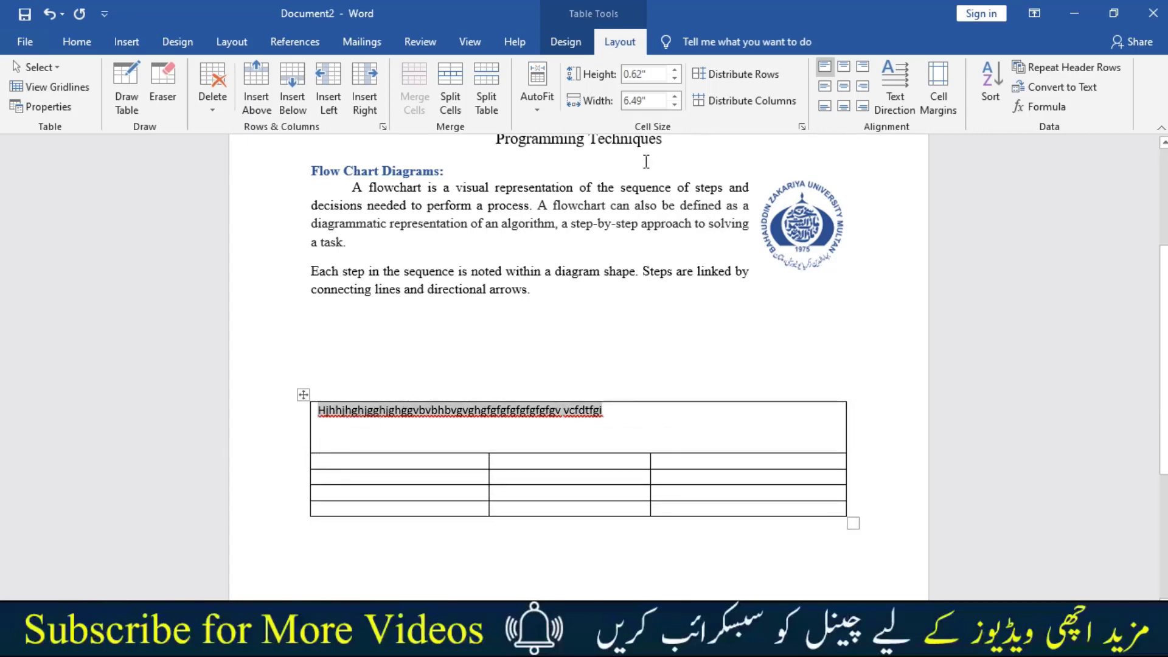
left_click(844, 87)
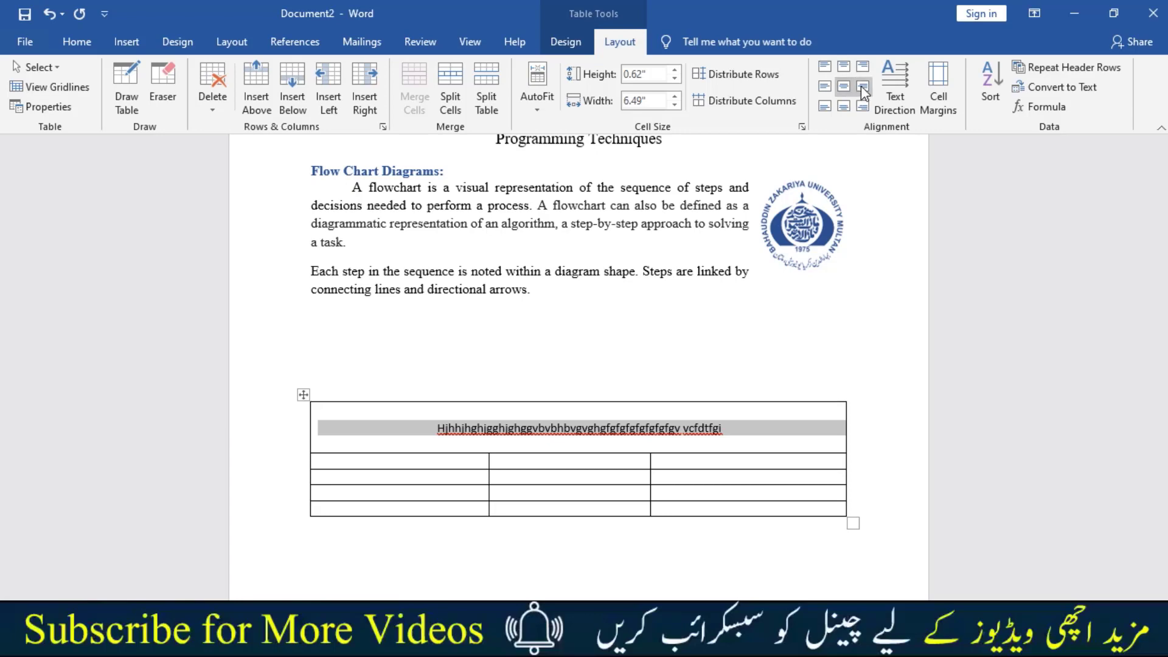
- Try right, left and bottom-centre alignments and vertical text directions on the header text
left_click(862, 87)
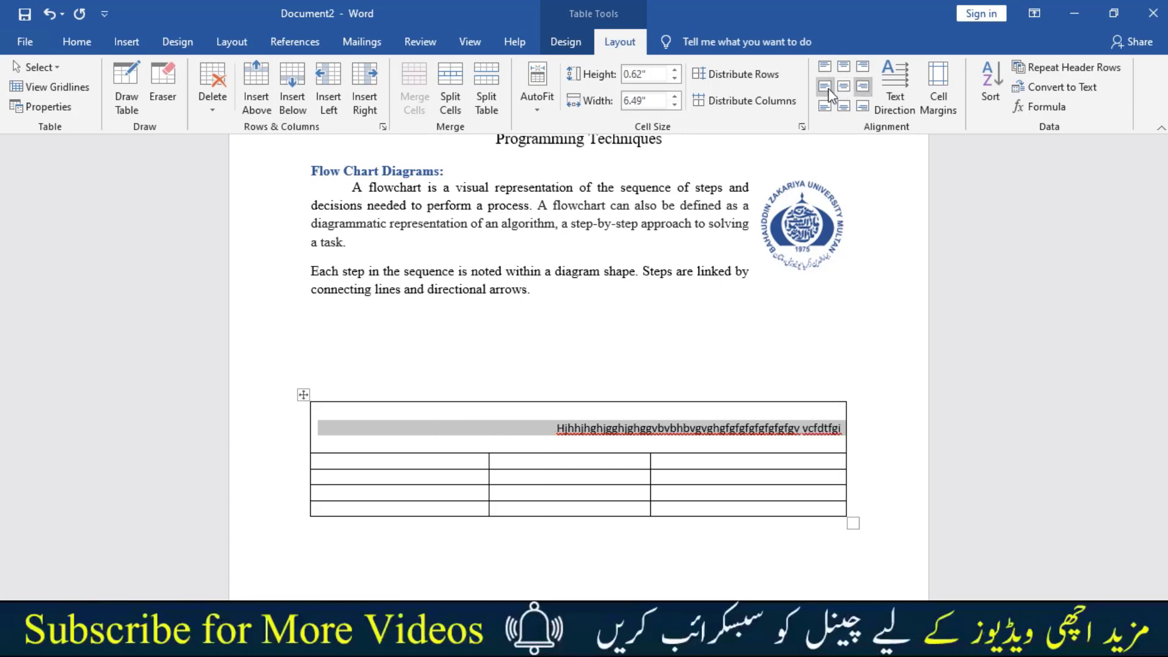
left_click(826, 87)
left_click(844, 107)
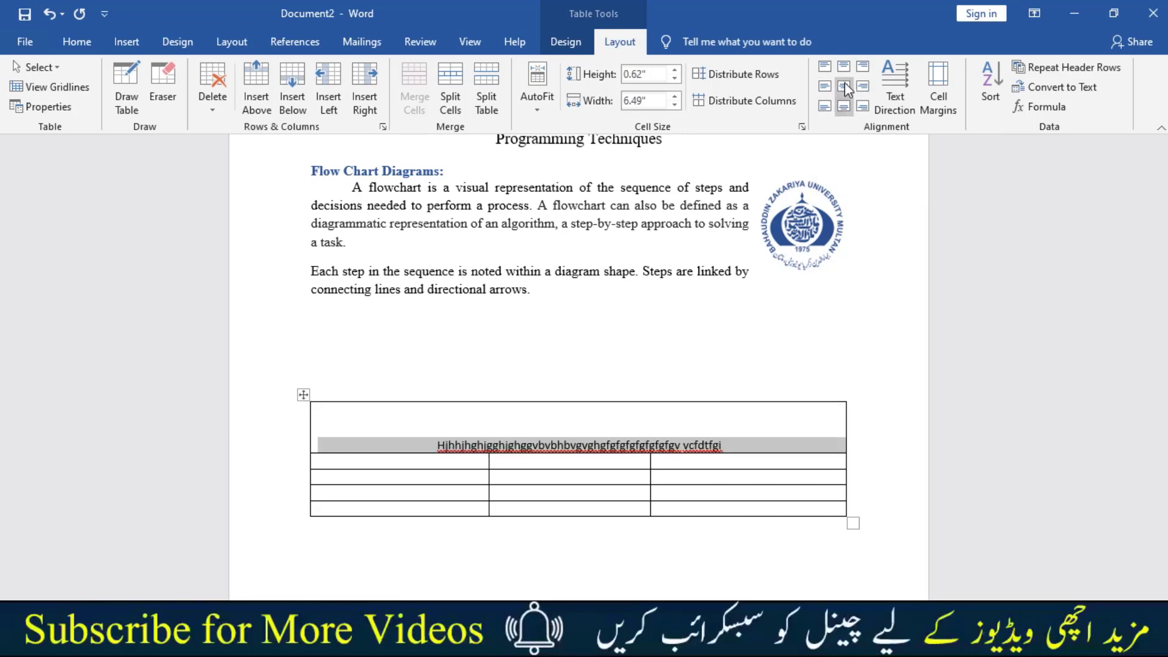
left_click(848, 85)
left_click(893, 96)
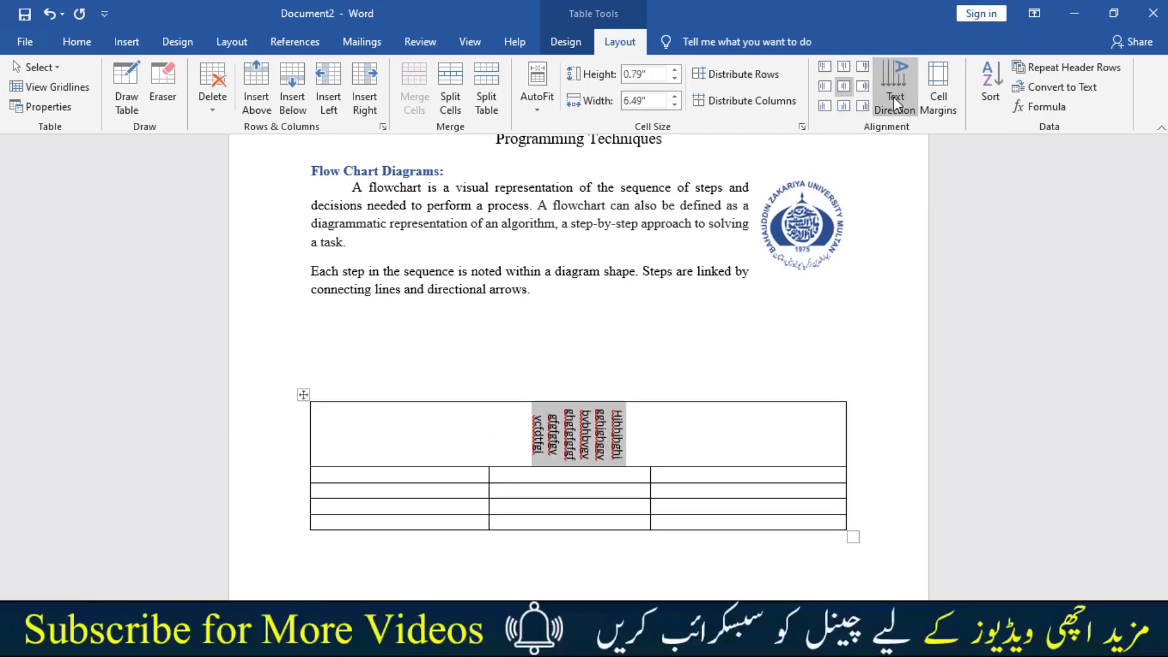
left_click(900, 96)
left_click(900, 96)
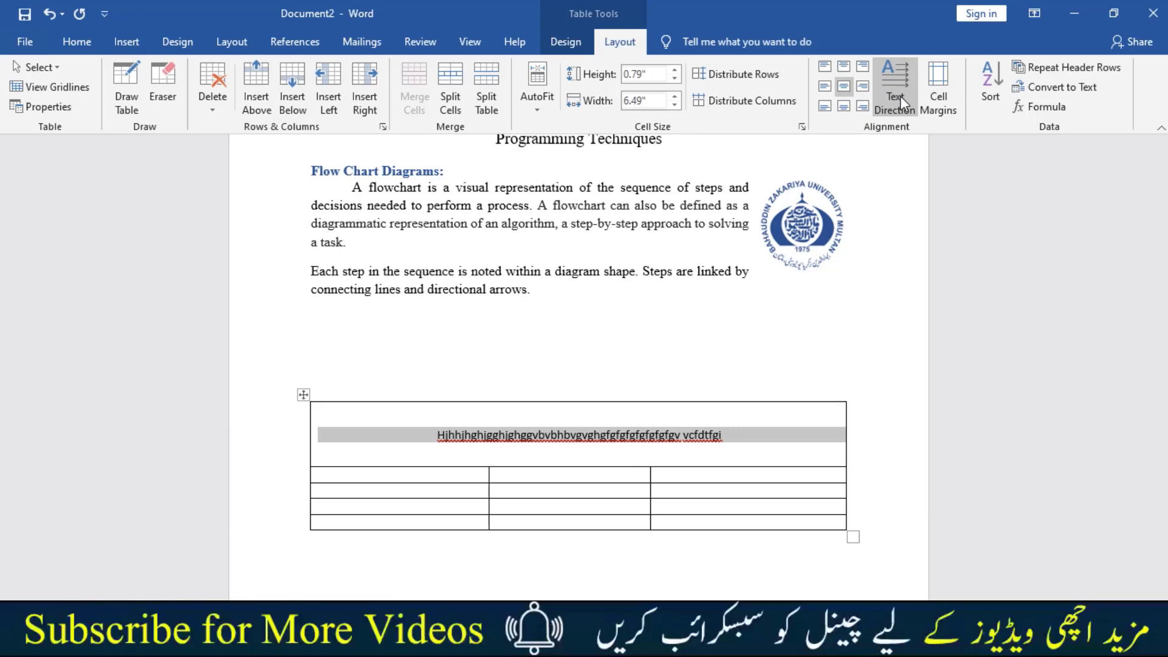
left_click(900, 96)
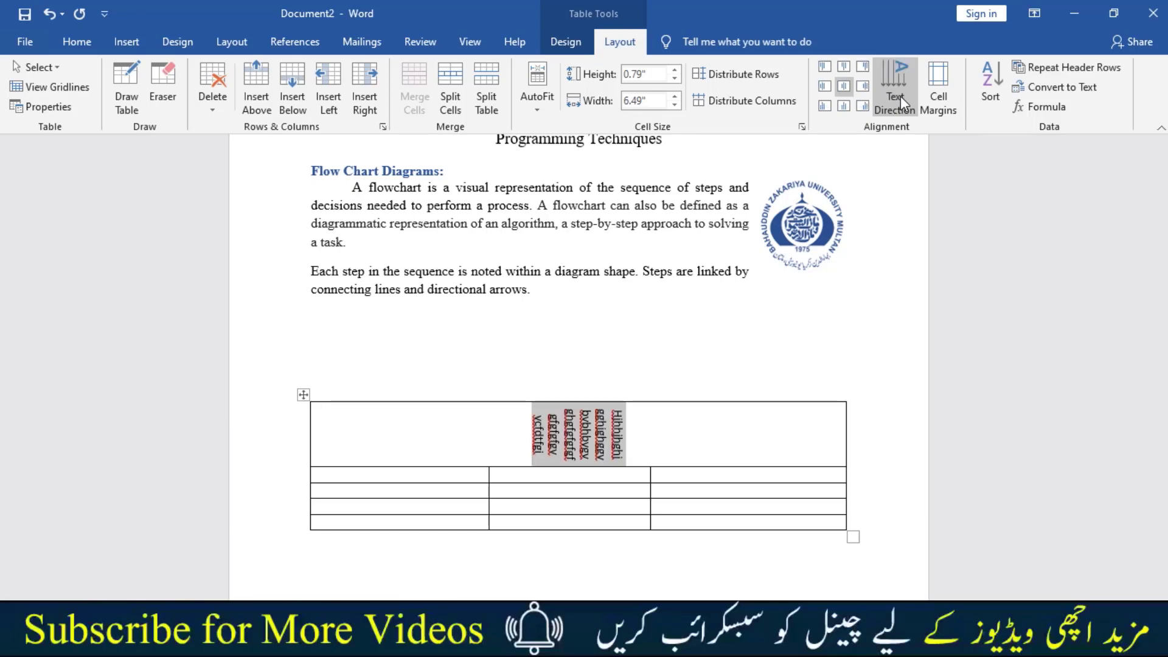
left_click(900, 96)
- Cancel the Cell Margins dialog and set the header text back to horizontal and centred
left_click(937, 108)
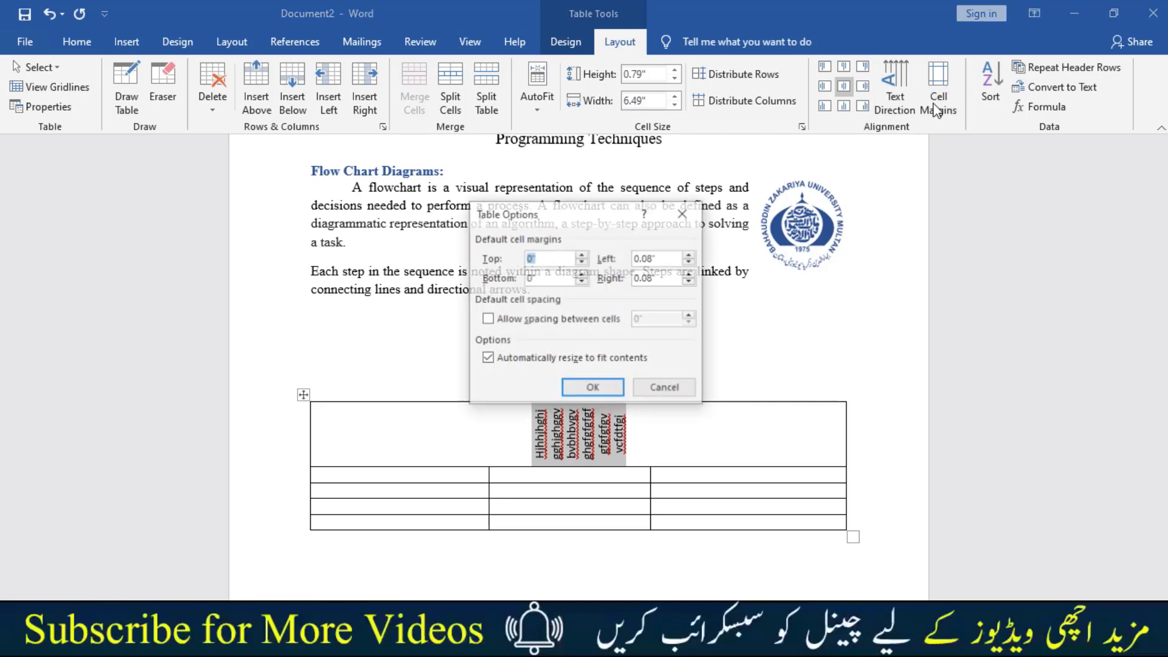
left_click(673, 390)
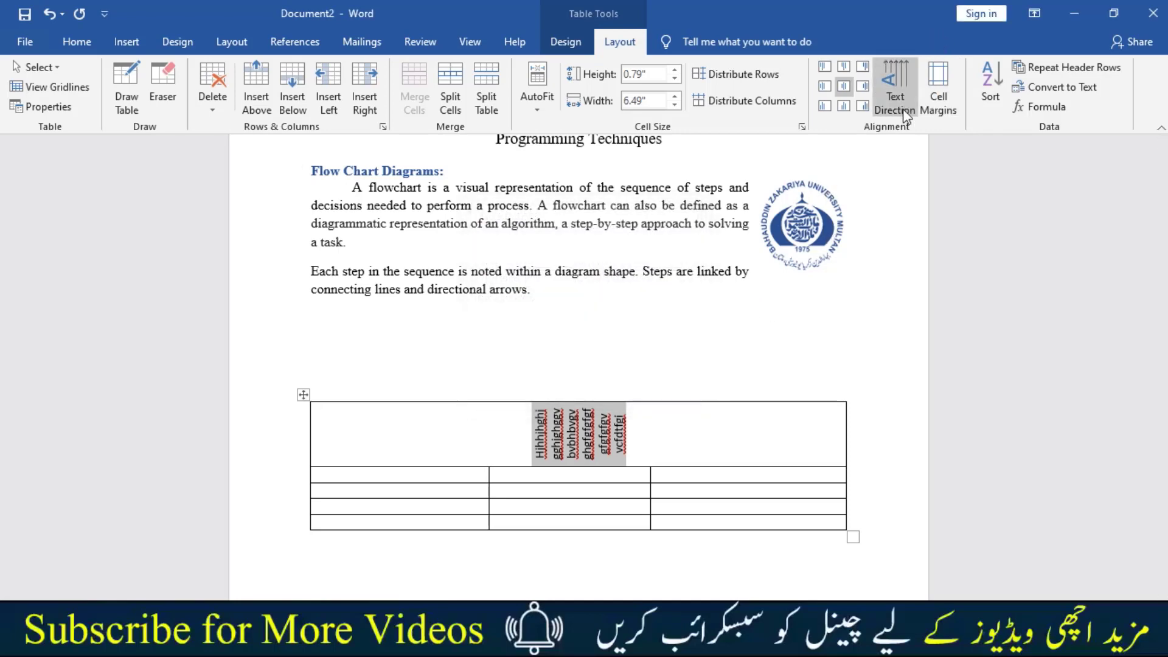
left_click(895, 85)
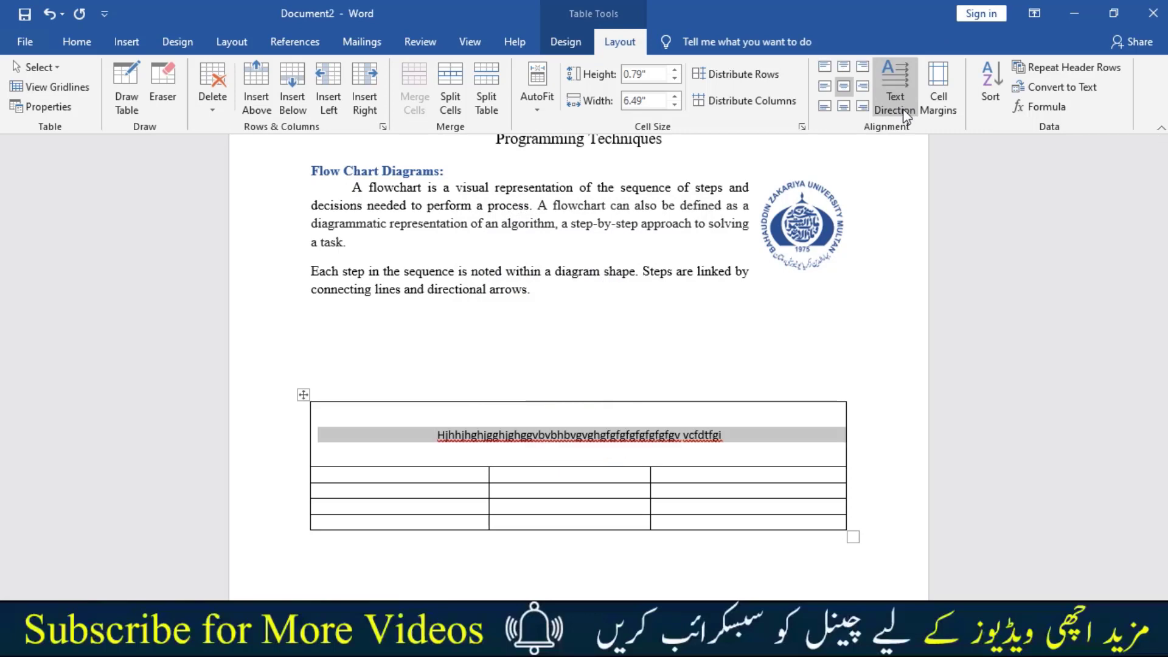
left_click(723, 435)
left_click(719, 477)
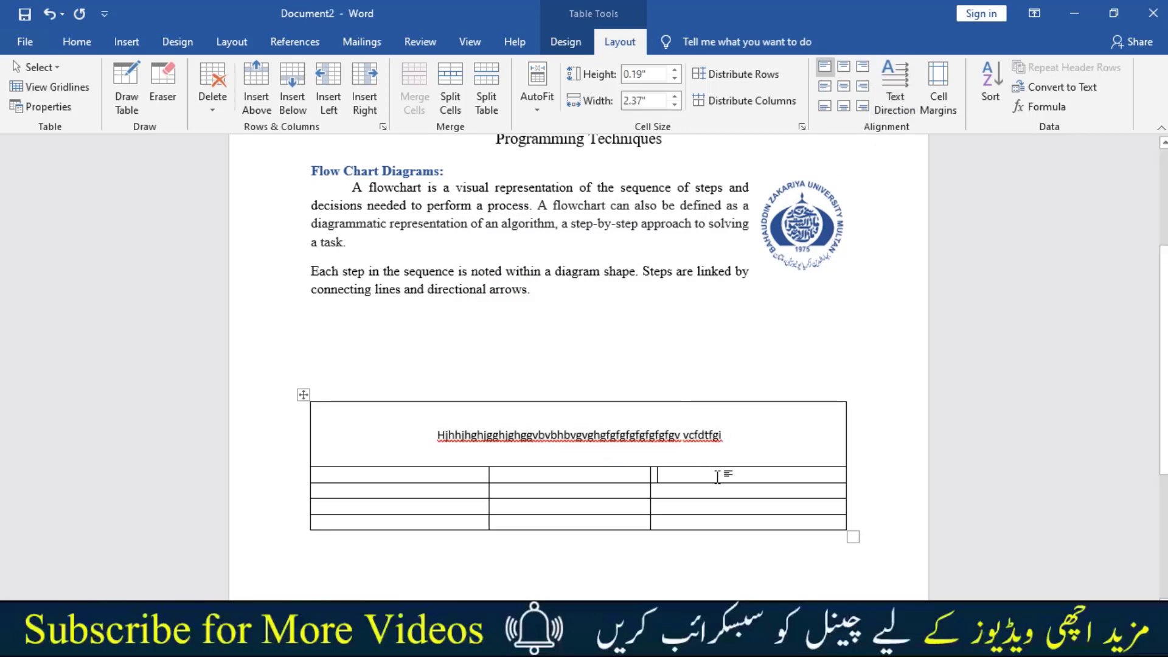
scroll(717, 477, "down", 5)
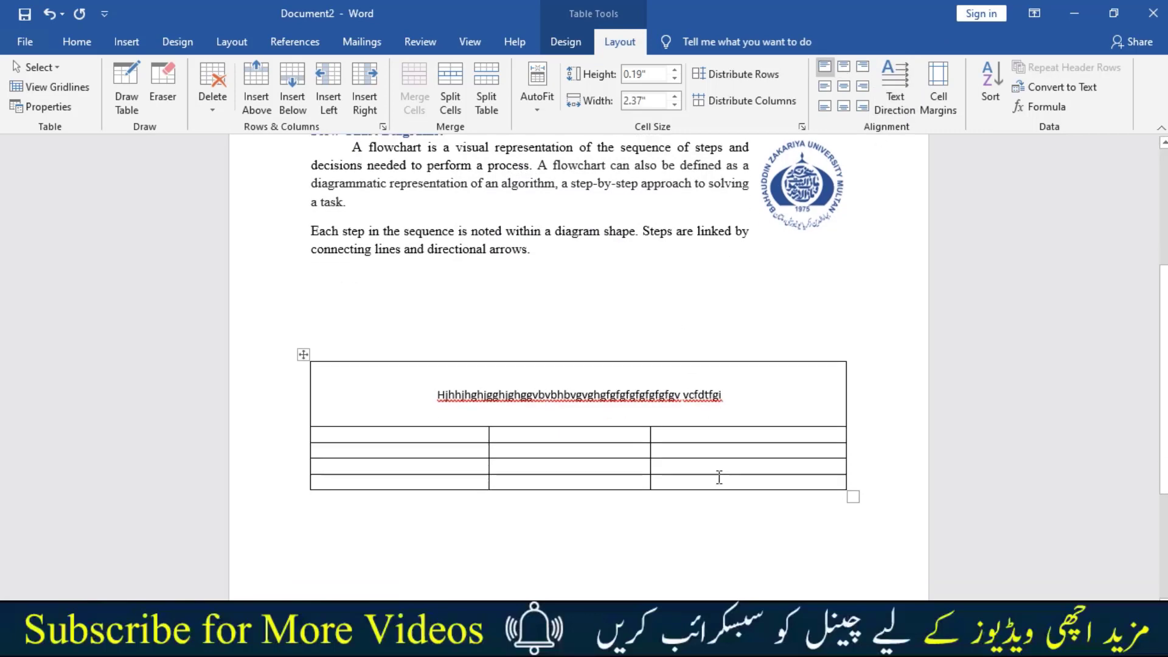
- Expand the full Table Styles gallery on the Table Design tab
left_click(571, 44)
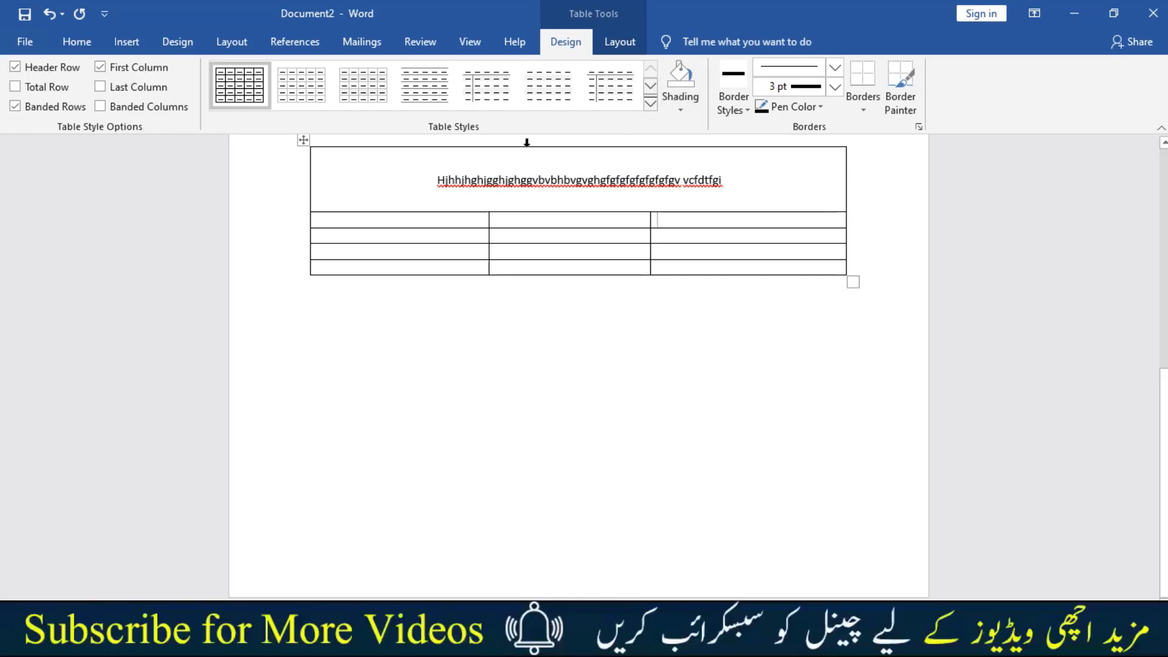
left_click(650, 103)
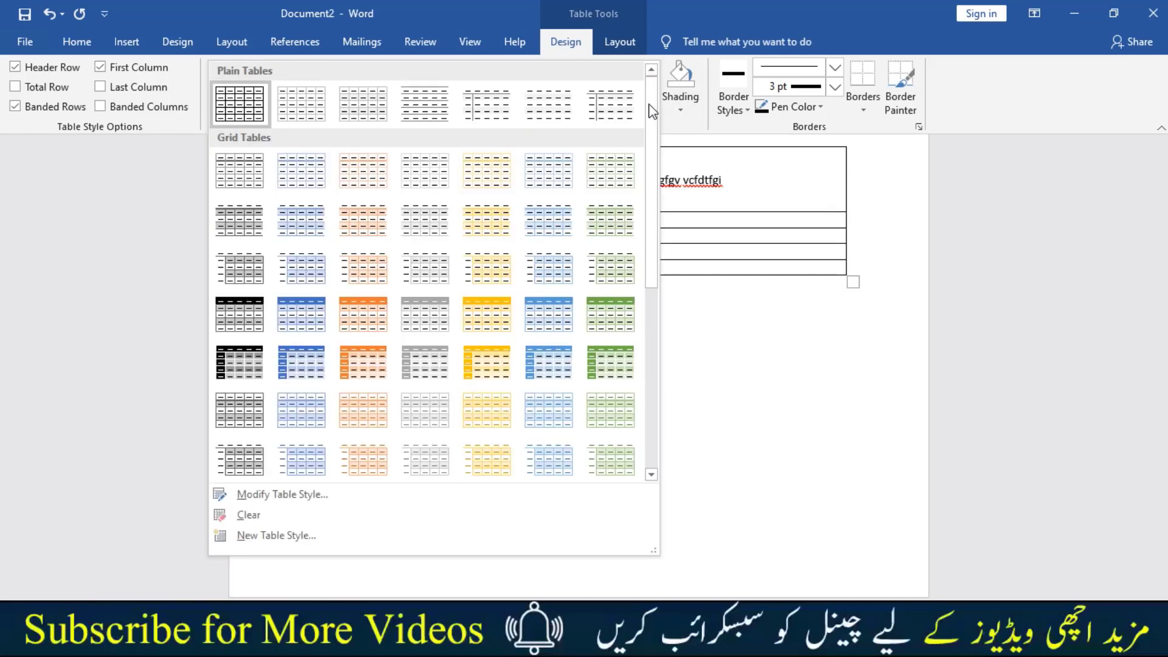
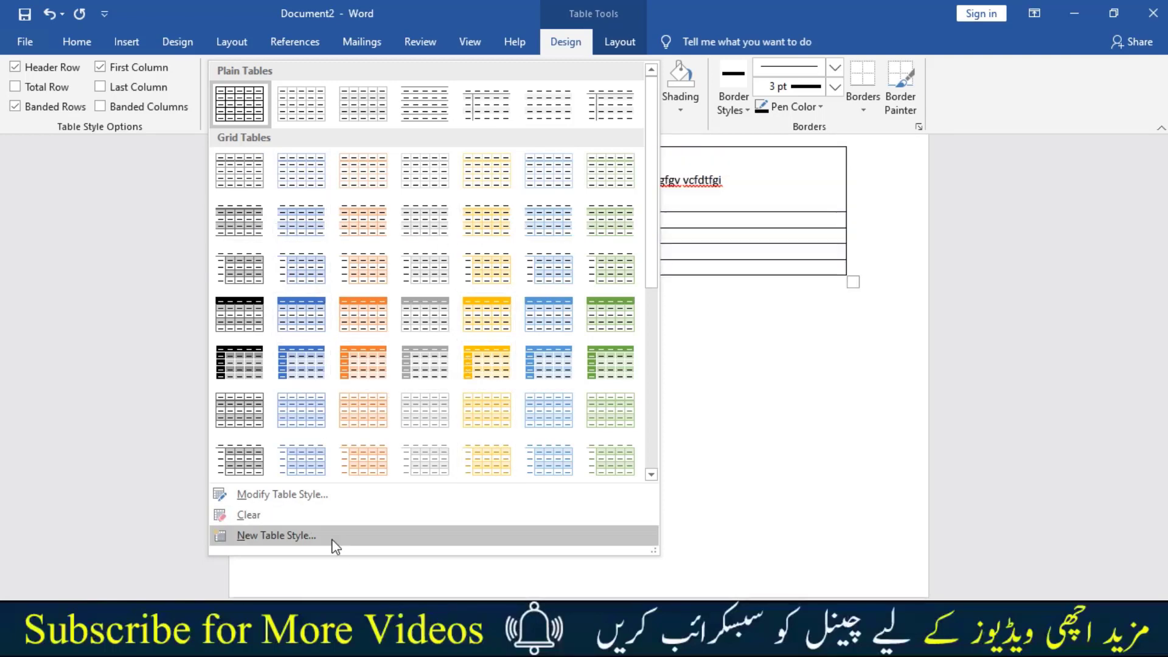
- Cancel Modify Table Style so the Table Grid style stays, then show the Shading colours
left_click(292, 496)
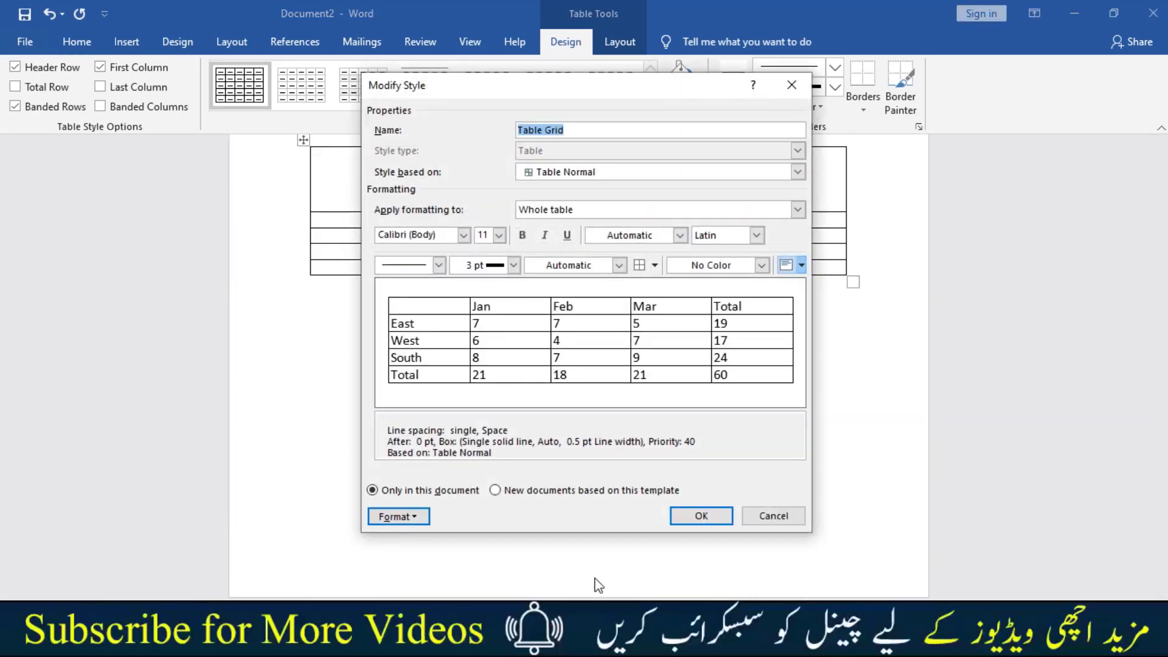
left_click(773, 516)
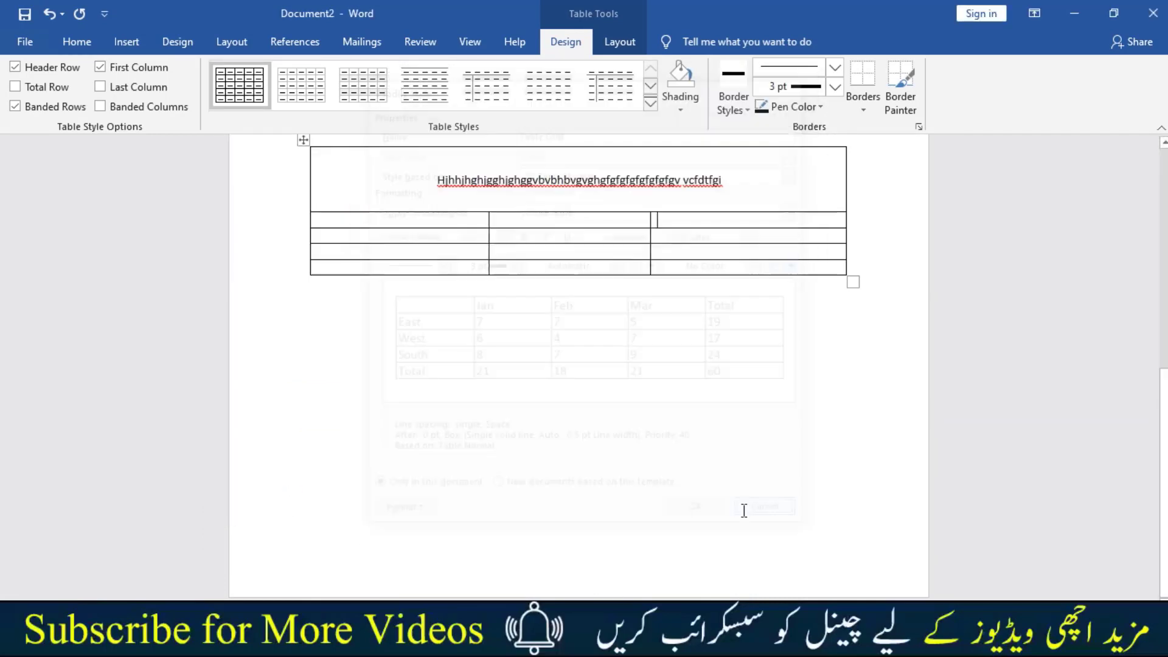
left_click(677, 110)
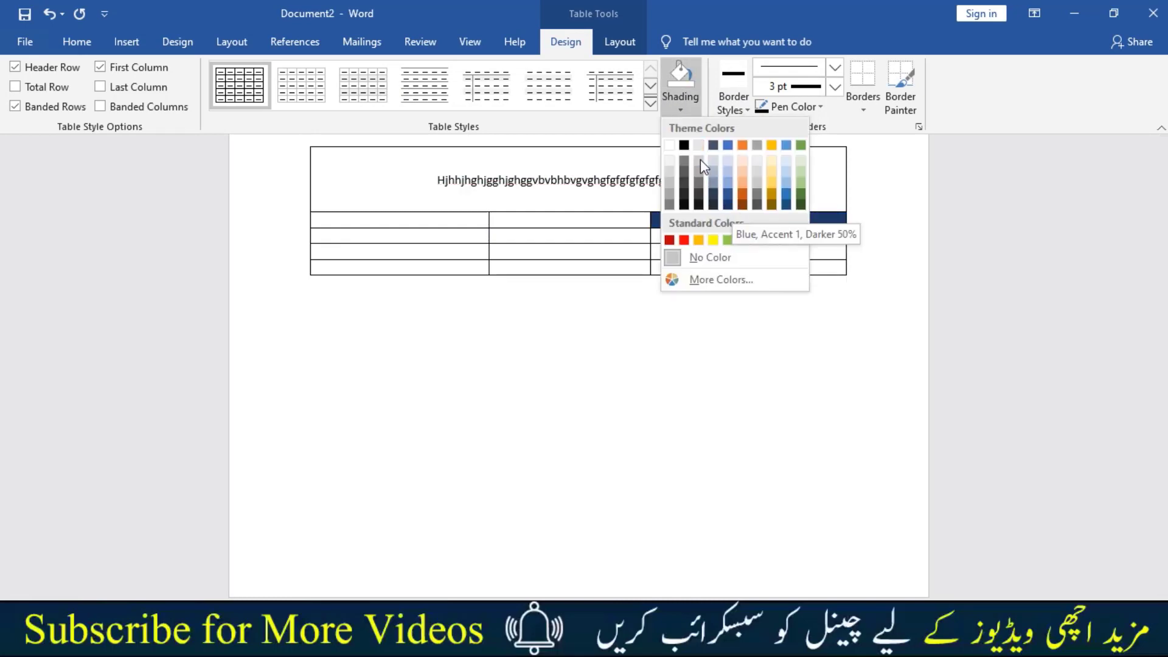
- Paint thin grey borders under the merged top cell and along the right column's rows
left_click(616, 198)
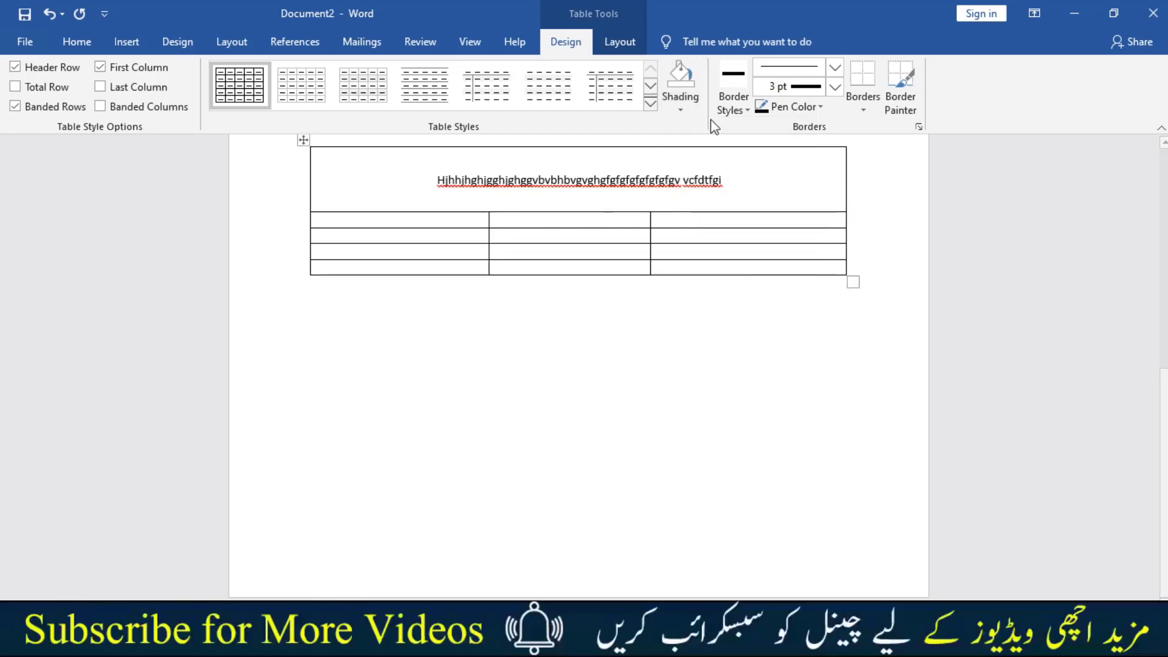
left_click(726, 108)
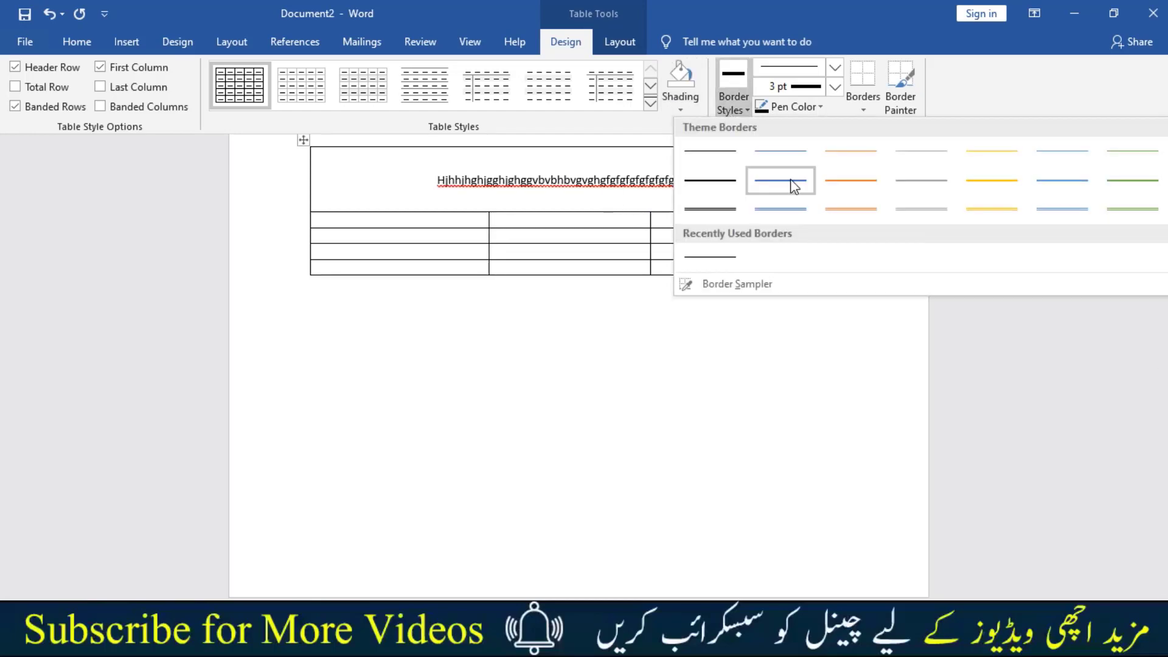
left_click(916, 180)
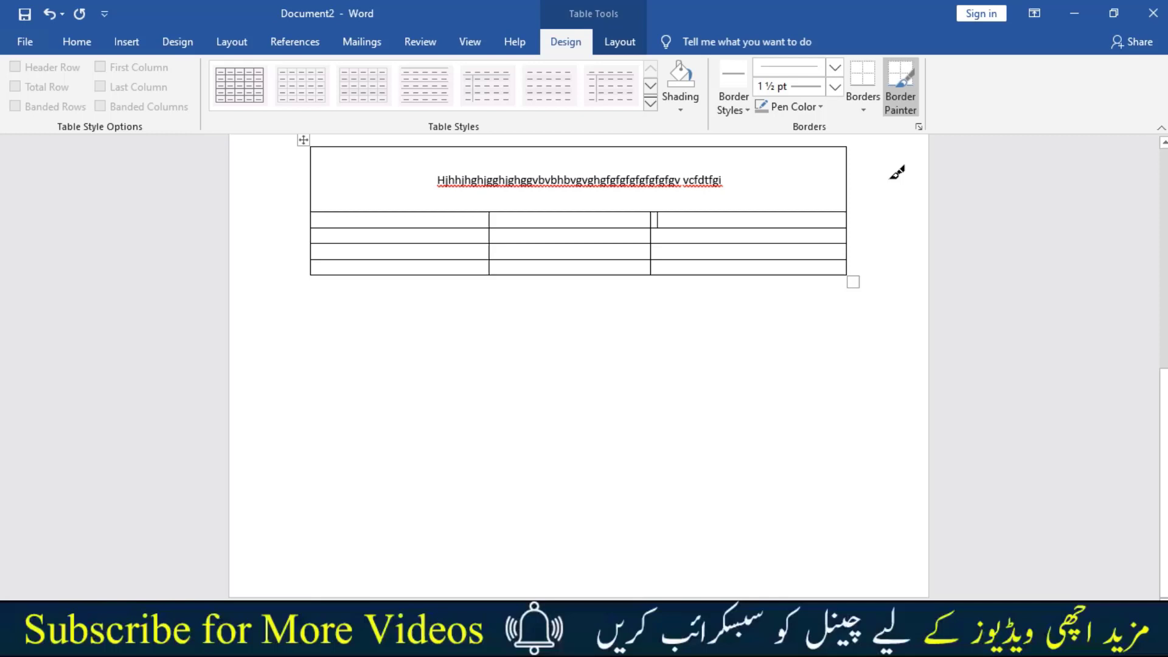
left_click(725, 211)
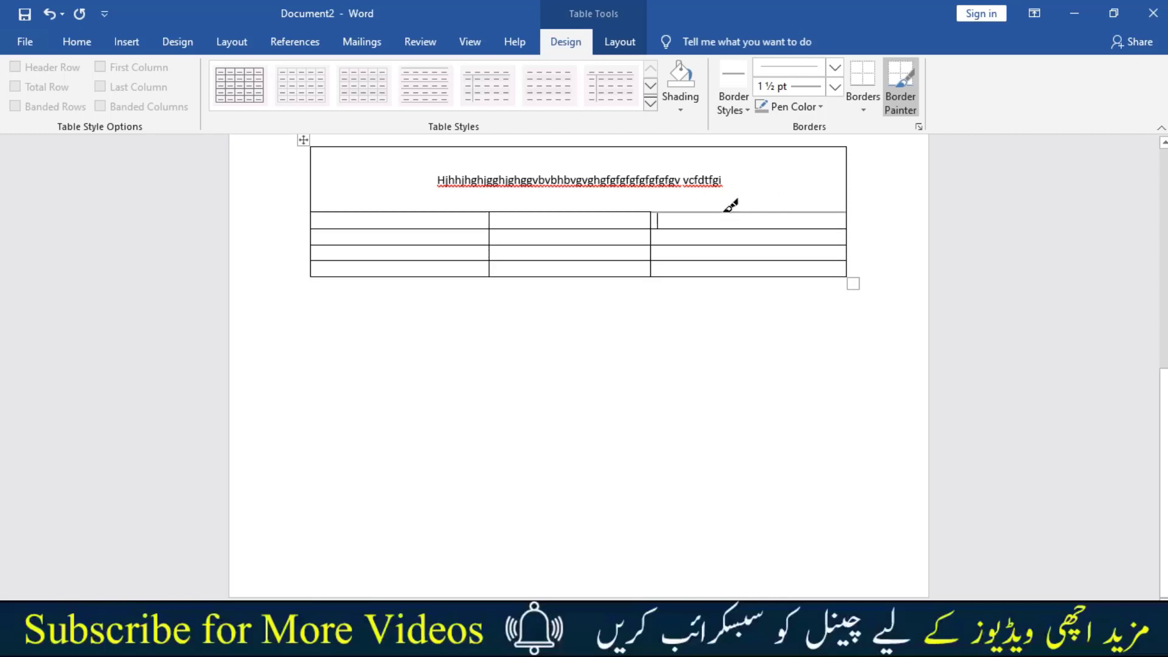
left_click(734, 106)
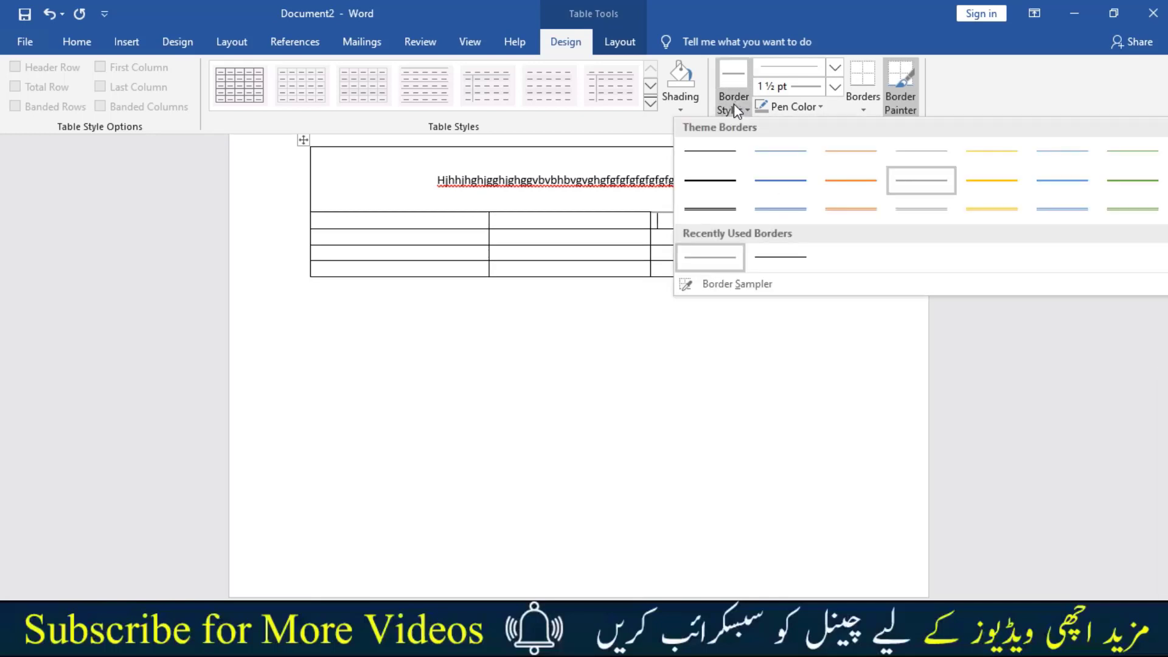
left_click(733, 103)
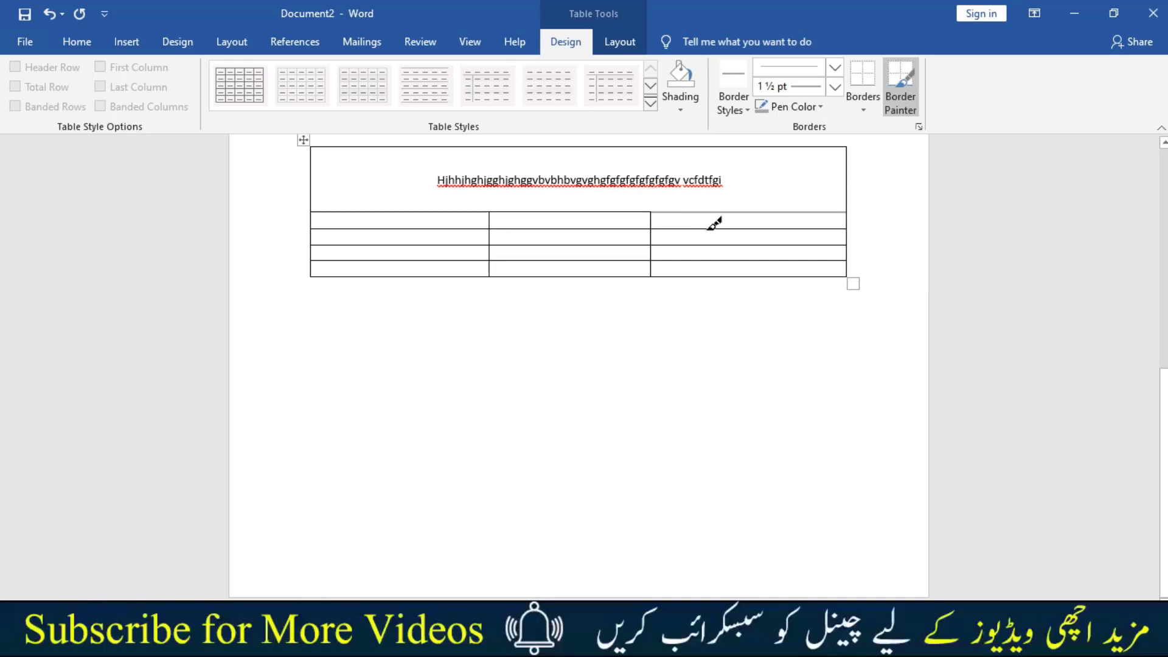
left_click(708, 228)
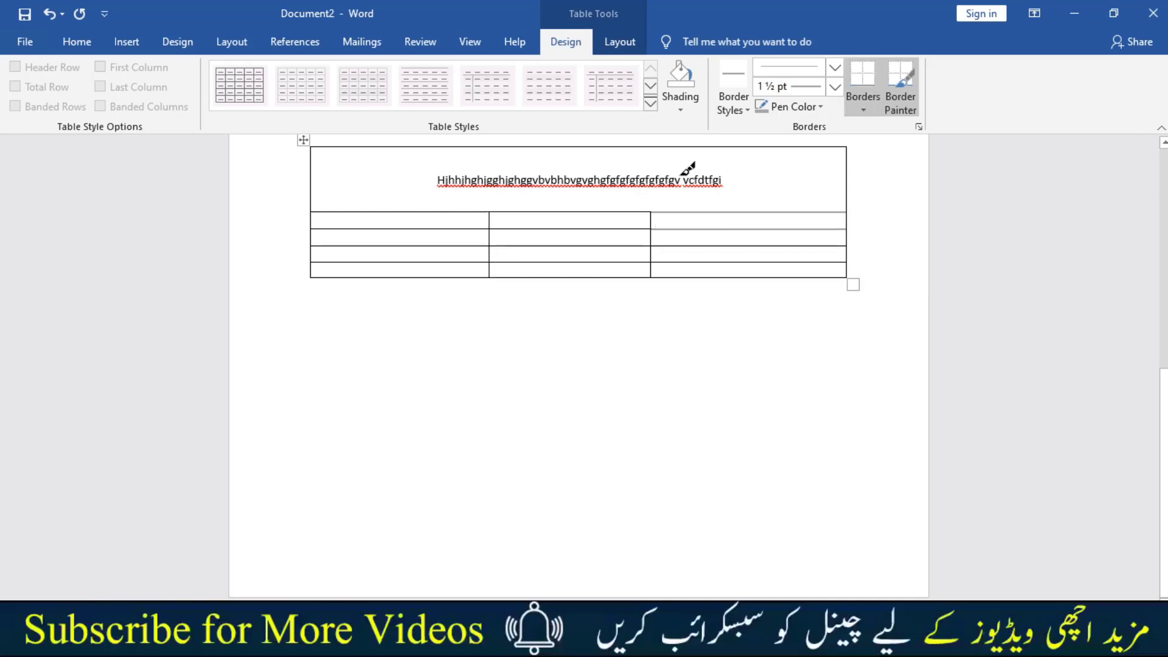
- Switch to a heavier double line style and paint the third column's top border
left_click(744, 111)
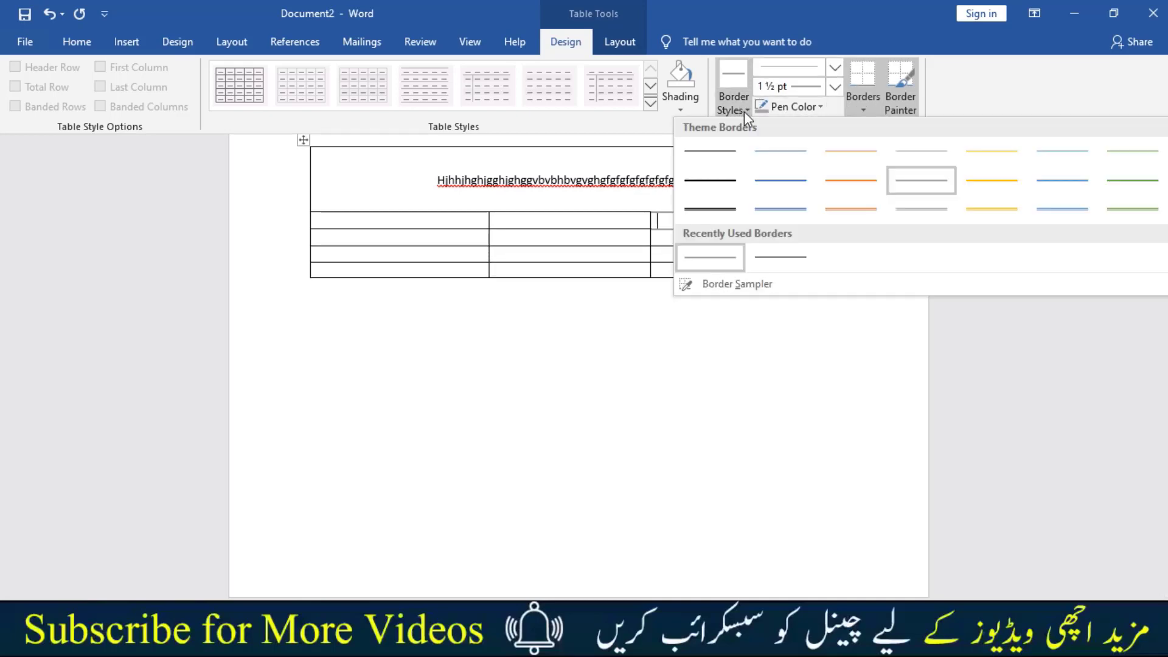
left_click(743, 111)
left_click(835, 68)
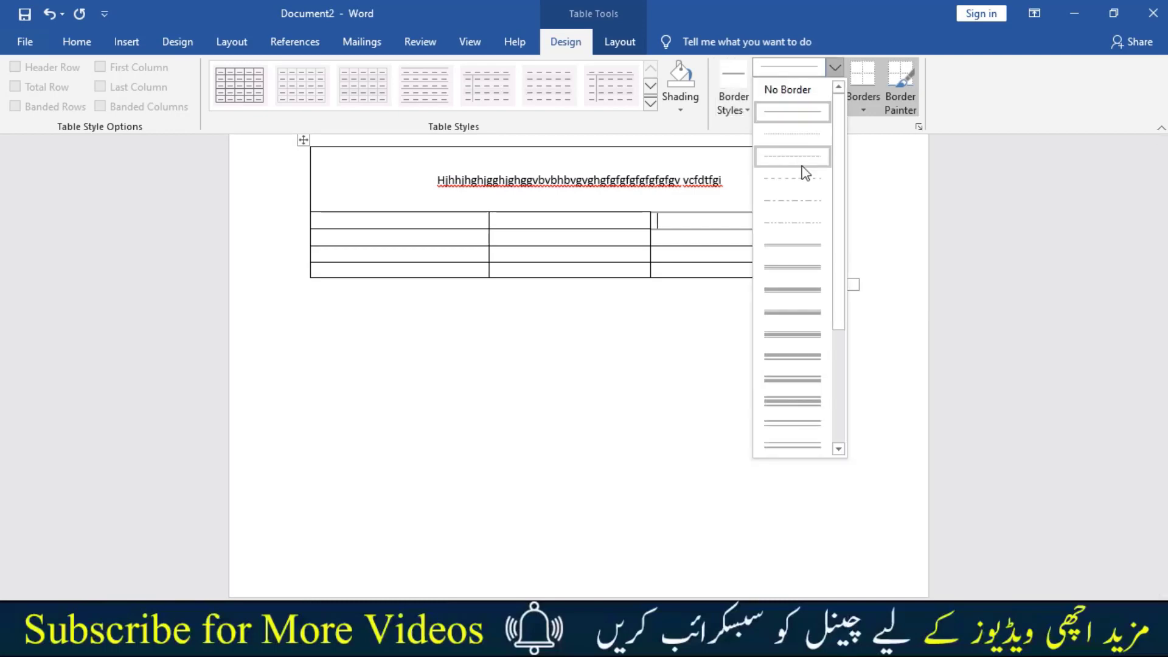
left_click(779, 294)
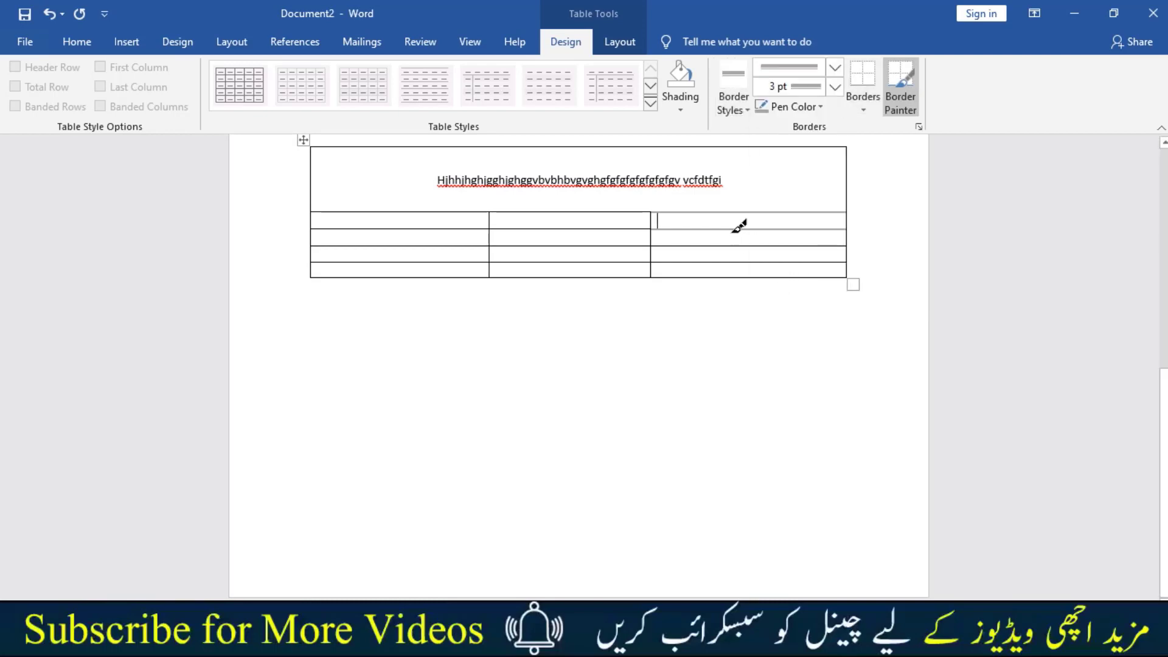
left_click(834, 70)
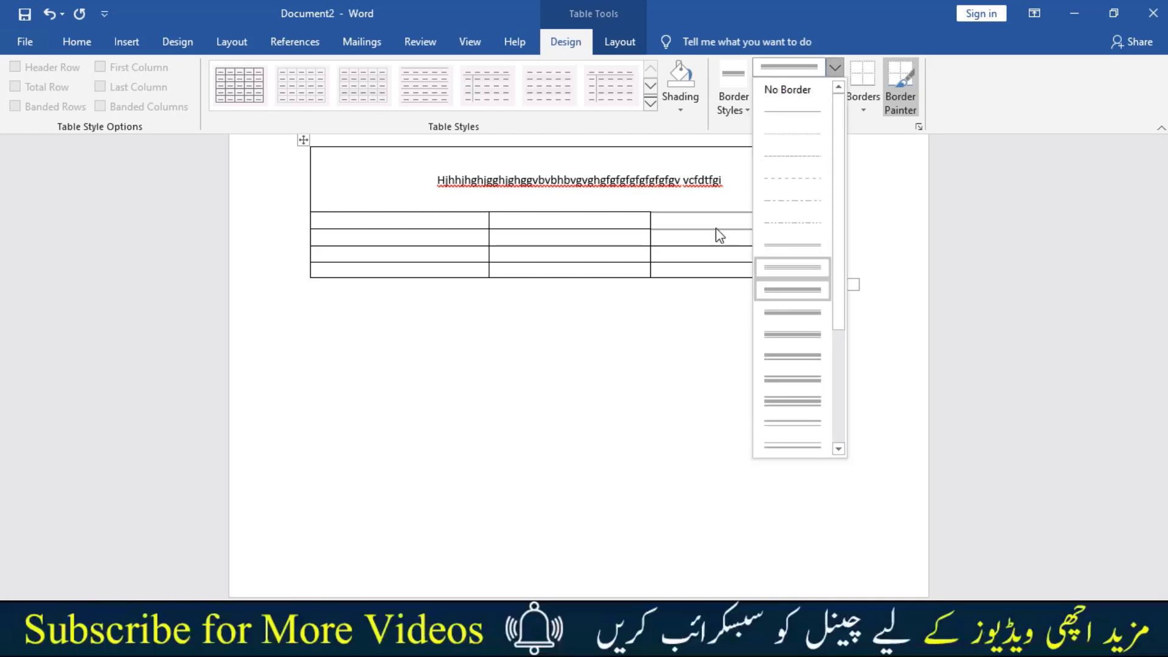
left_click(704, 210)
left_click(705, 212)
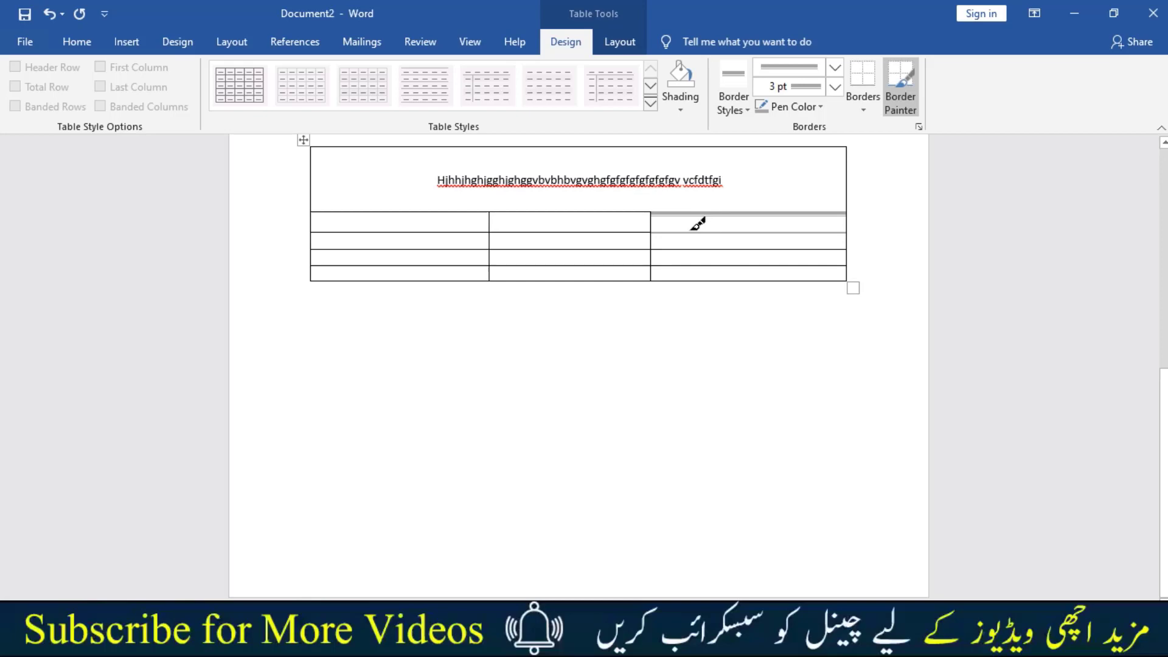
- Set the line weight to 6 pt and paint a thick border above the top-right cell
left_click(834, 87)
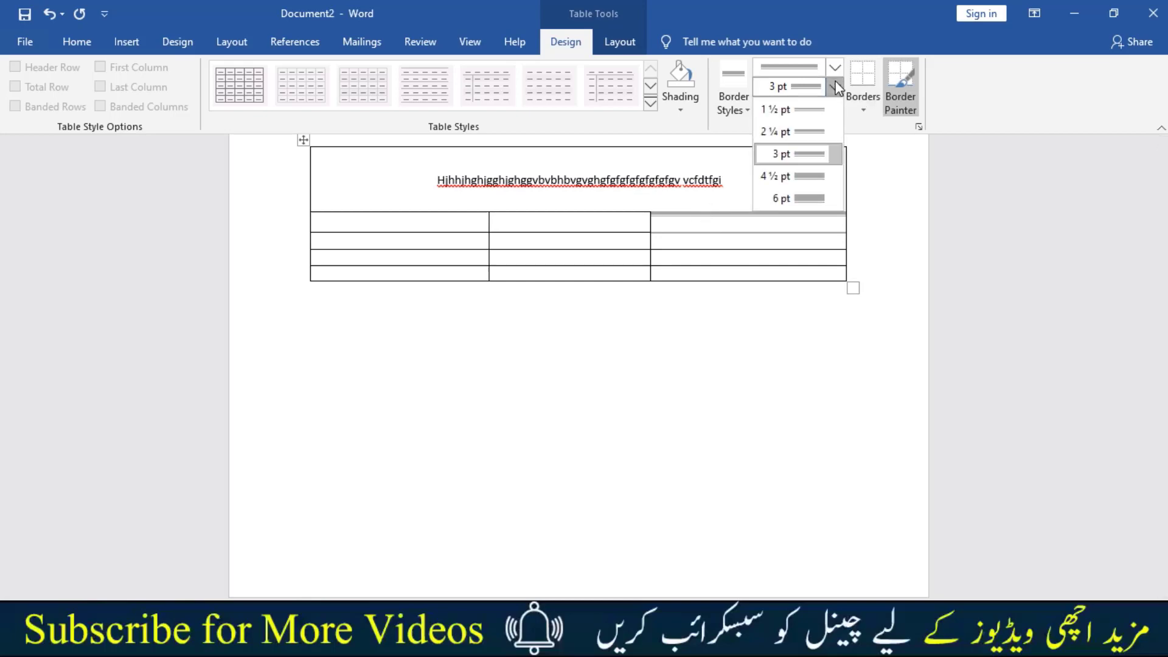
left_click(809, 198)
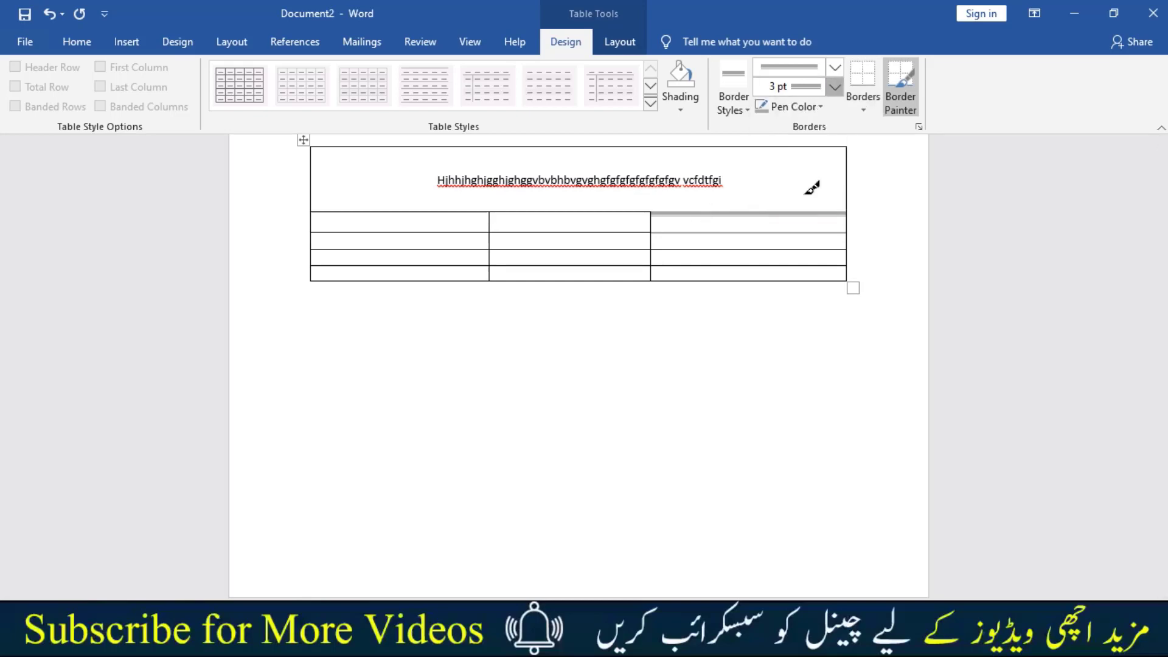
left_click(774, 213)
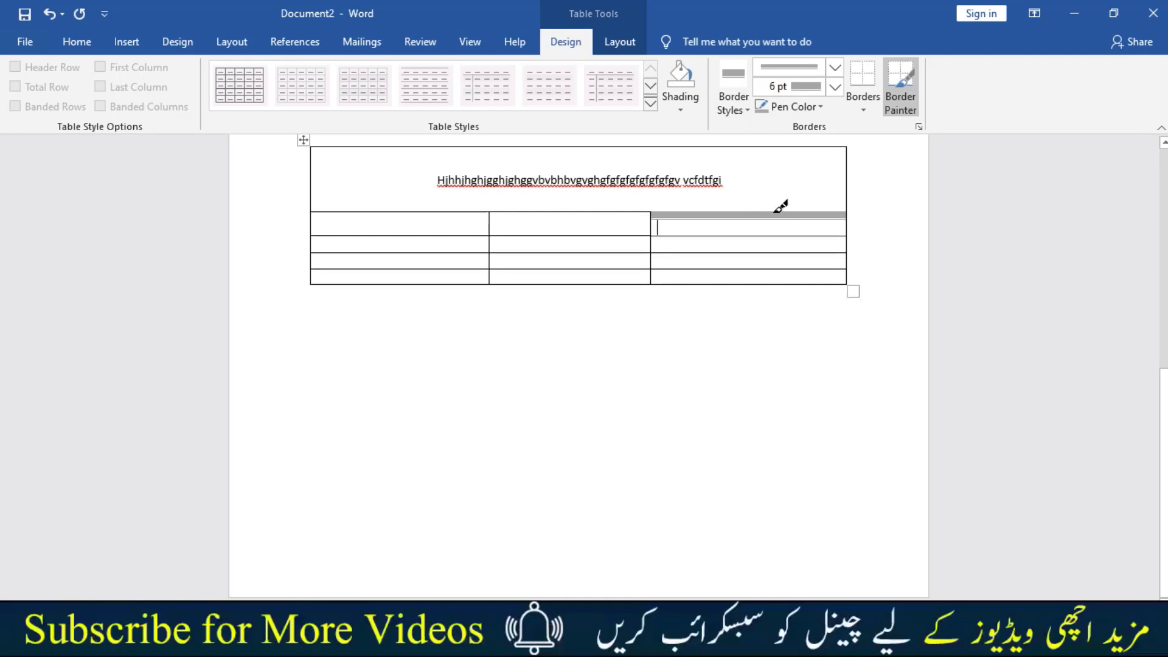
- Paint 6 pt borders under the right and middle cells and on row 3's right edge
left_click(865, 101)
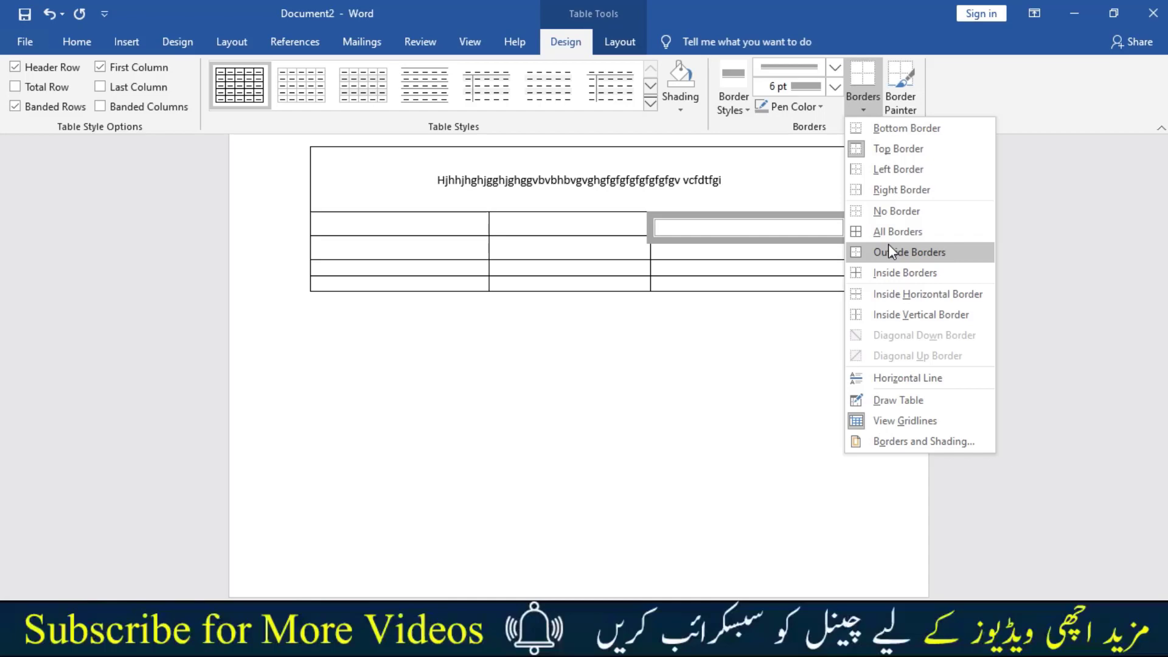
left_click(892, 111)
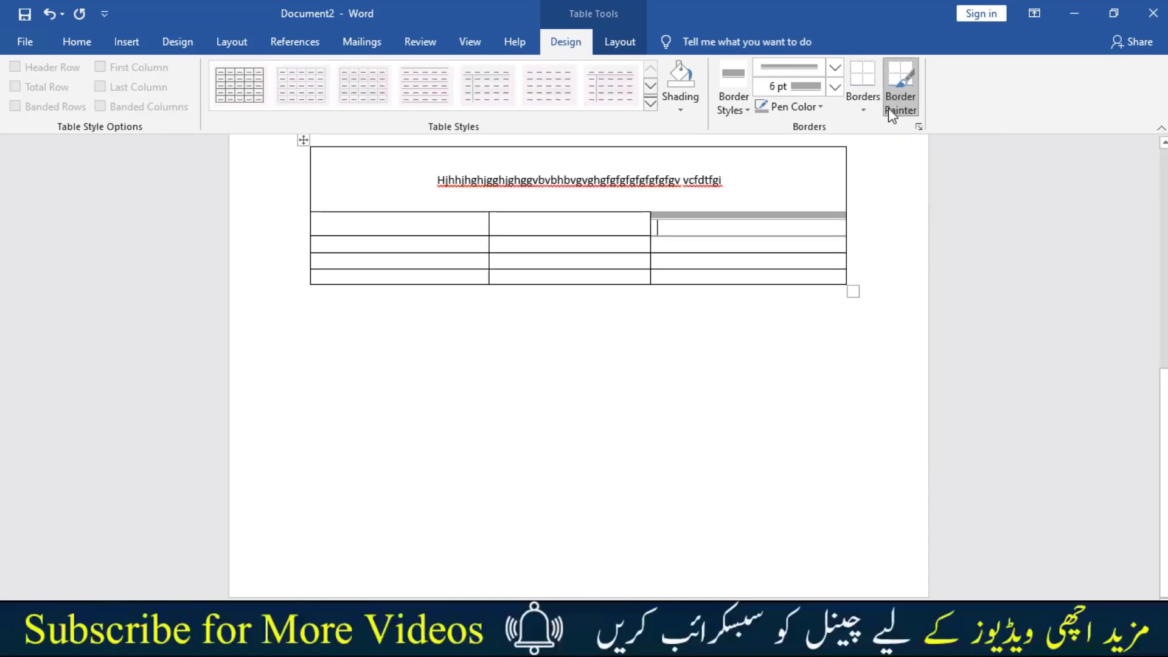
left_click(662, 234)
left_click(641, 236)
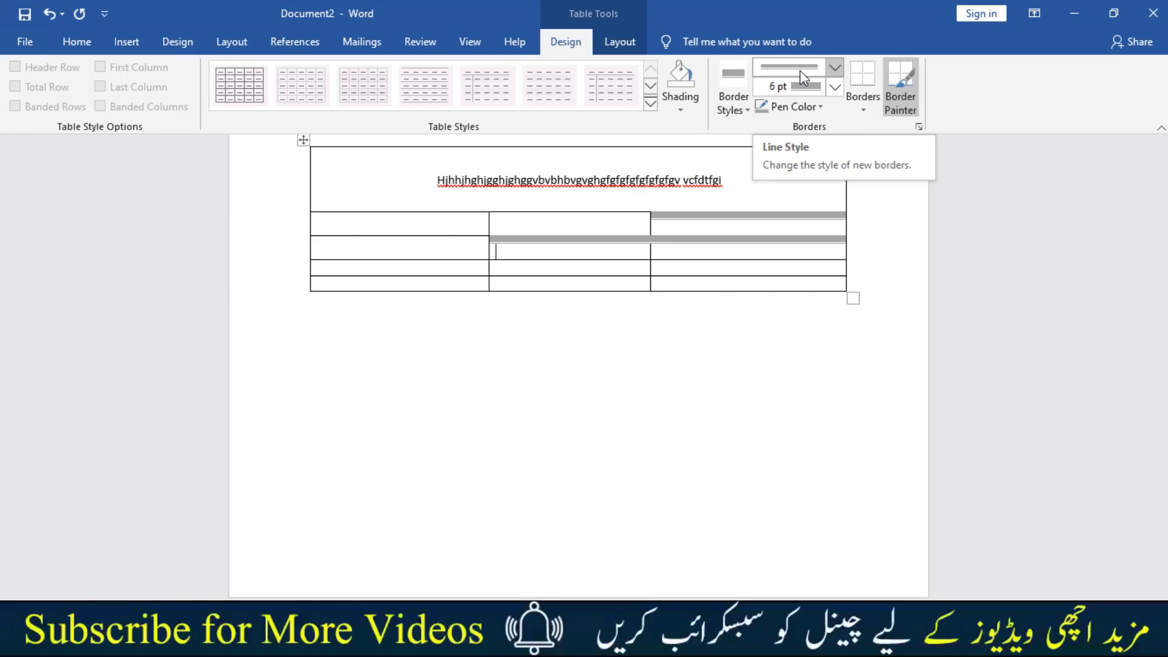
left_click(846, 268)
key("Escape")
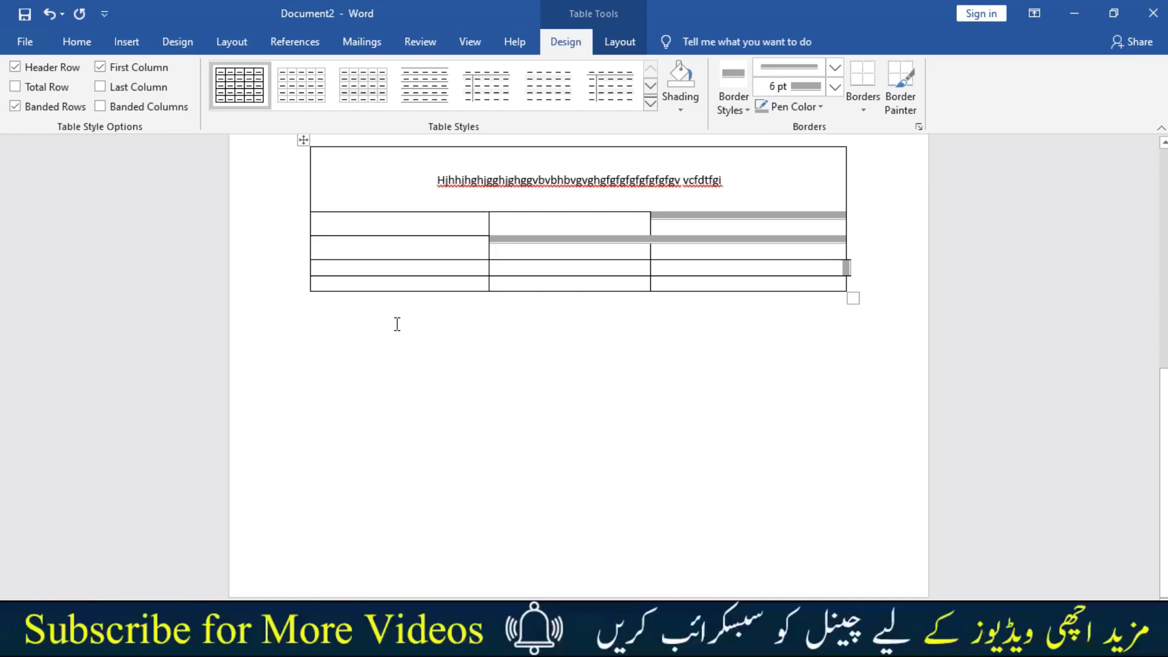
- Add an empty row at the end of the table
left_click(873, 288)
key("Return")
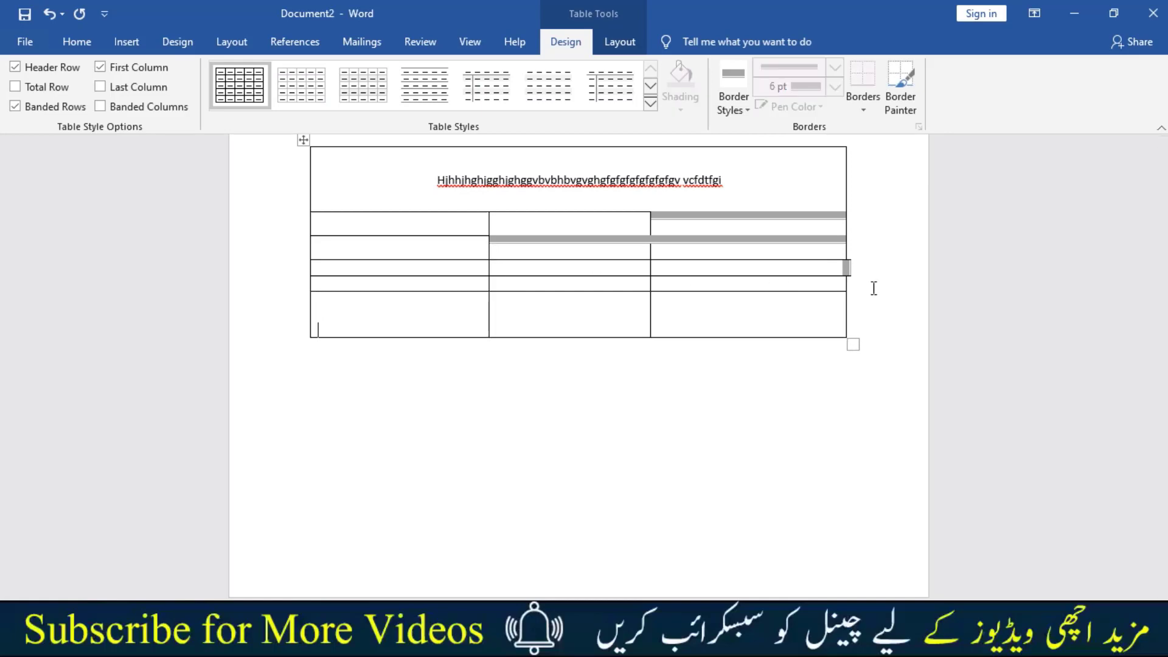
left_click(474, 420)
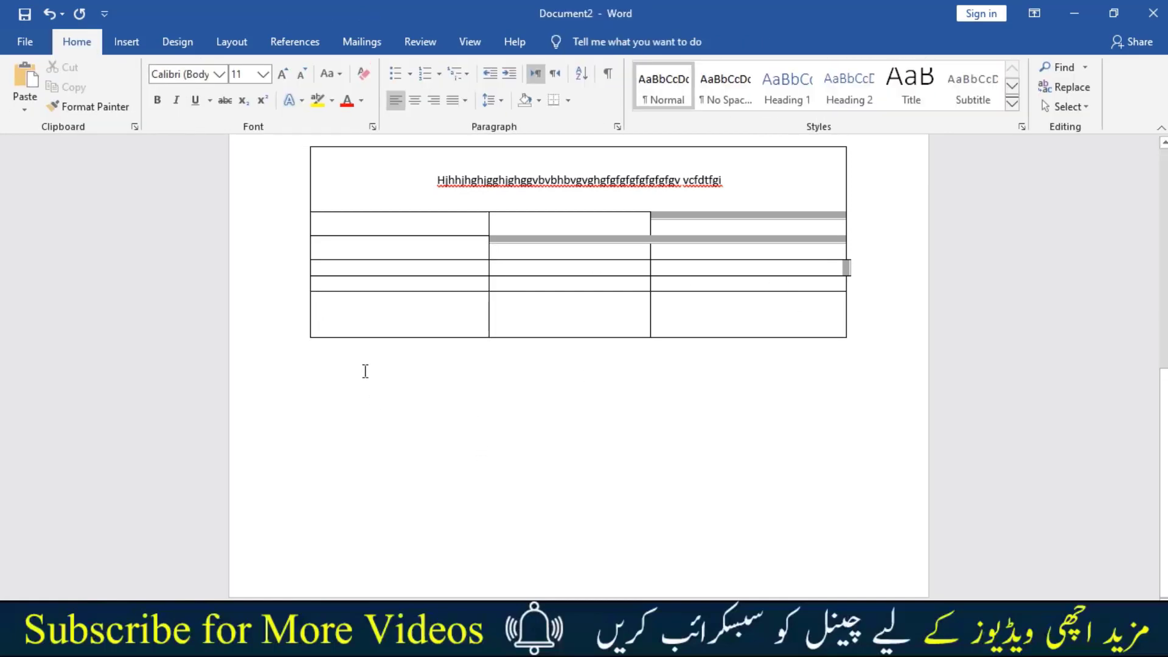
- Draw a Snip Single Corner Rectangle shape below the table
left_click(177, 42)
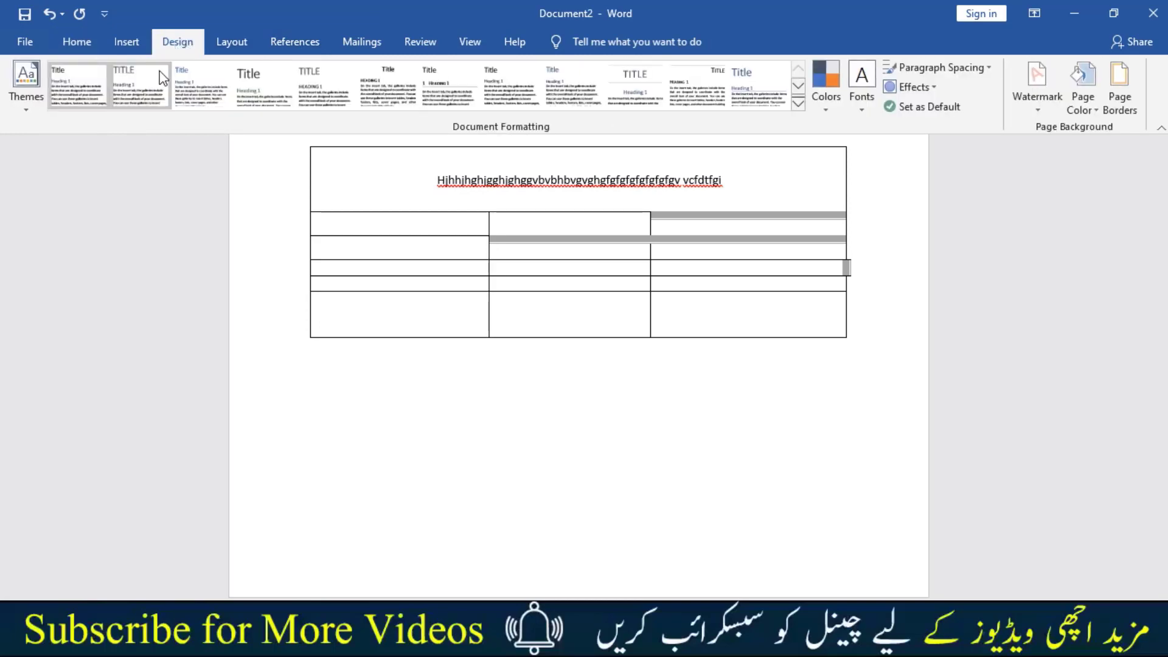
left_click(127, 41)
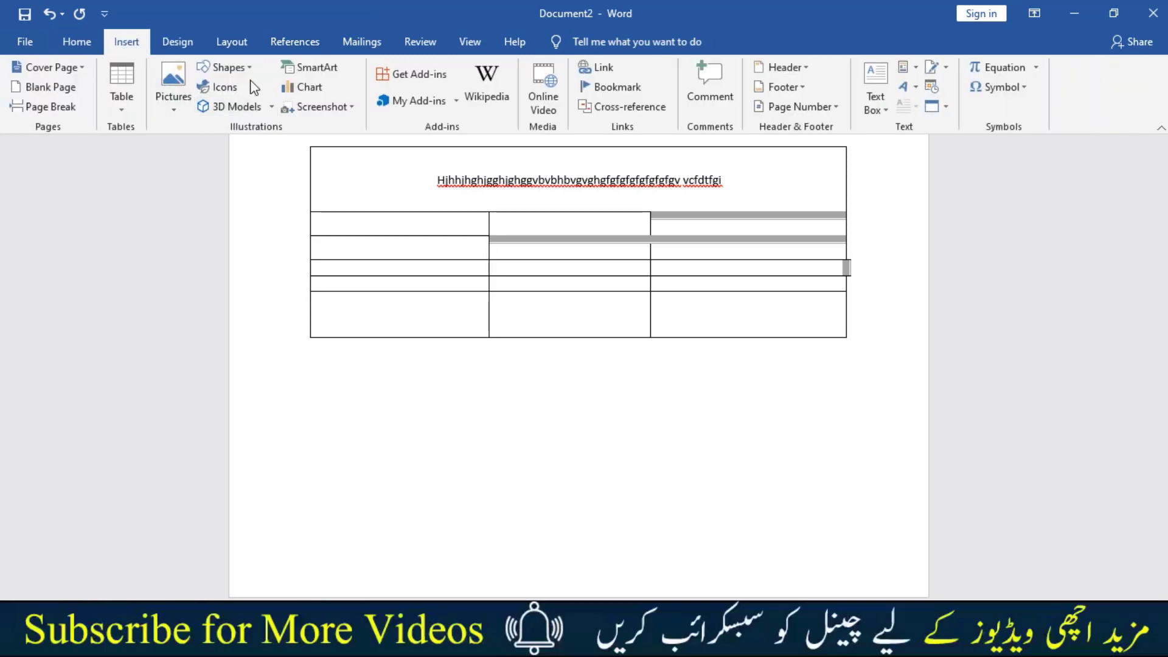
left_click(226, 67)
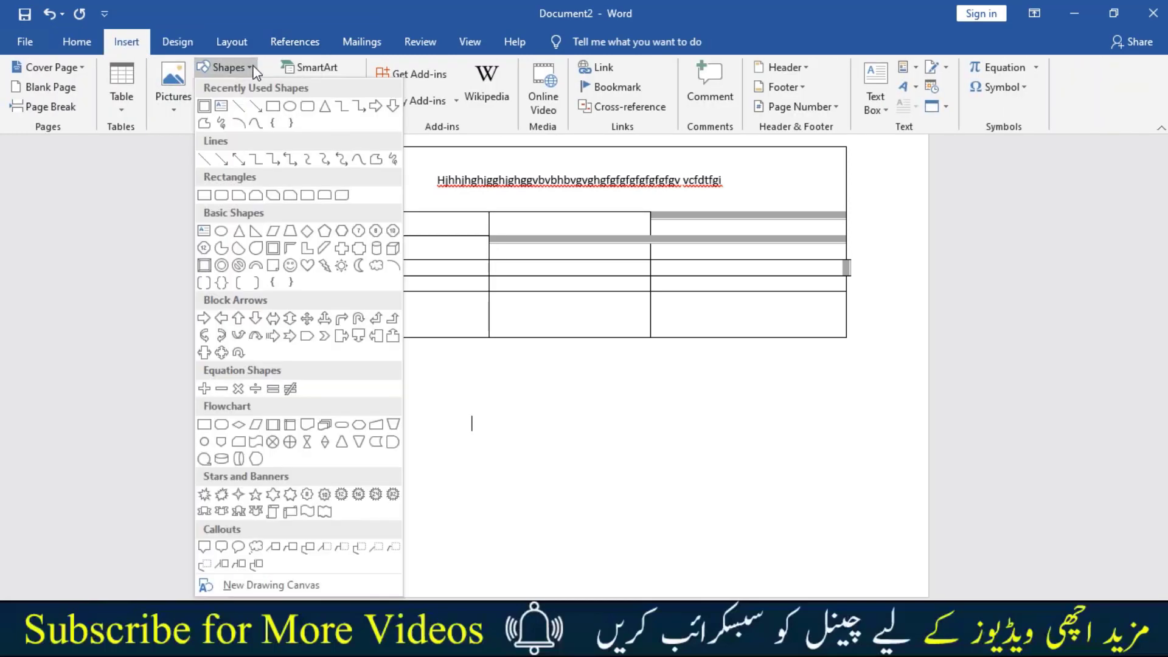
left_click(273, 195)
mouse_move(379, 393)
left_mouse_down()
mouse_move(464, 464)
mouse_move(540, 485)
left_mouse_up()
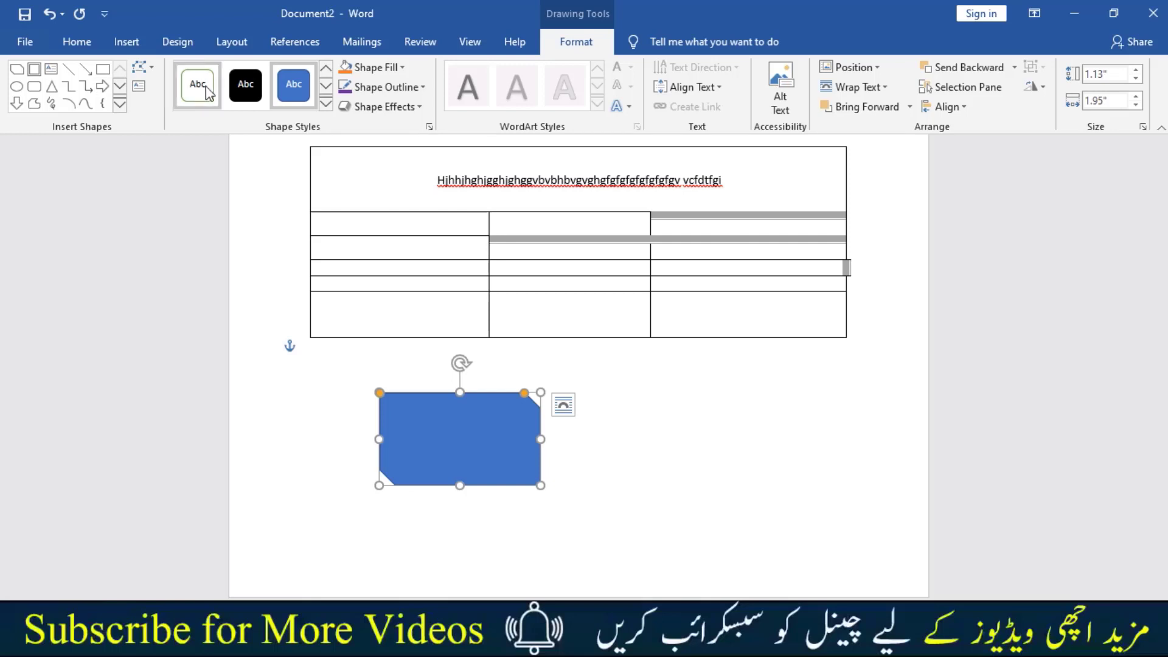
- Preview the shape's Fill, Outline and Effects options without applying any
left_click(394, 65)
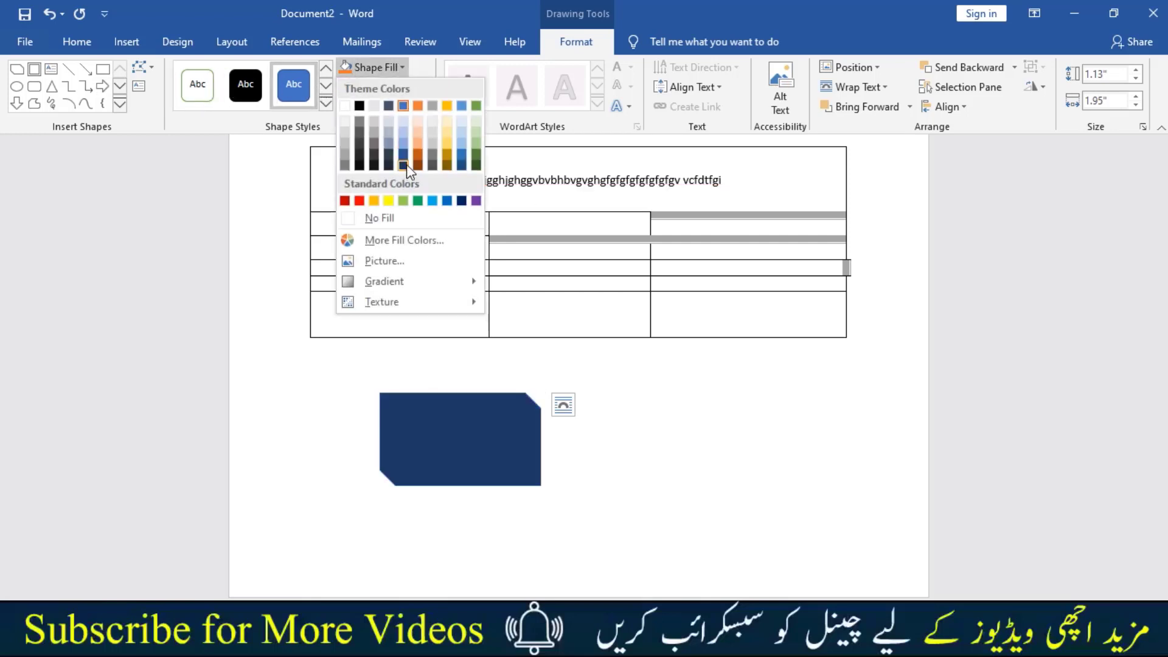
left_click(329, 129)
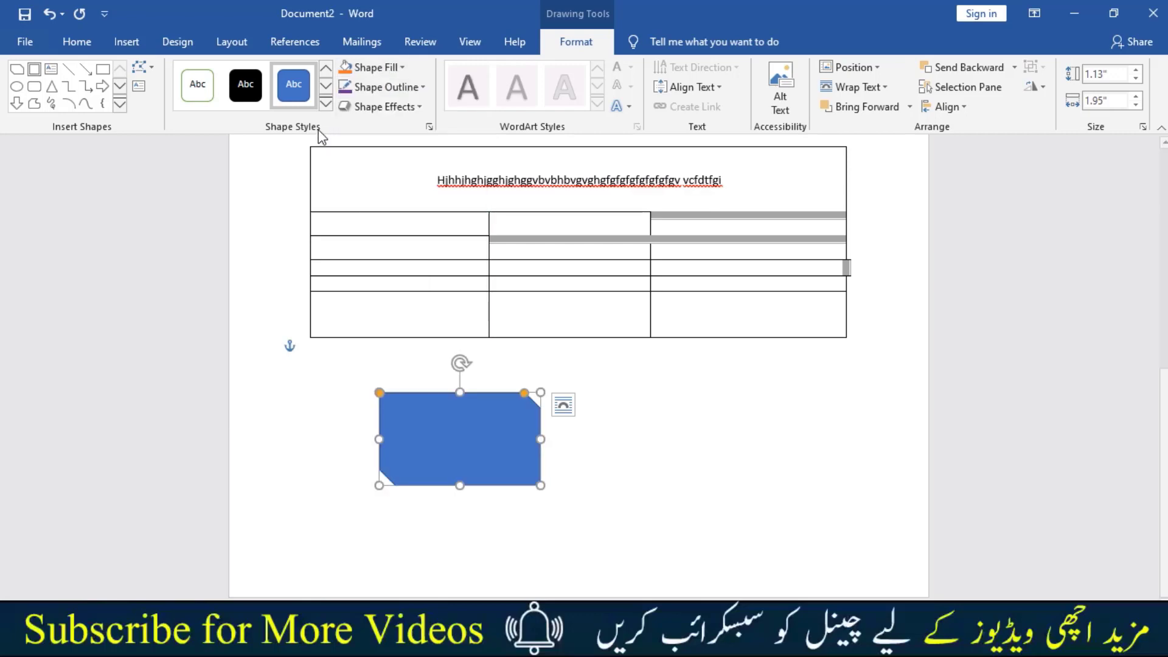
left_click(392, 90)
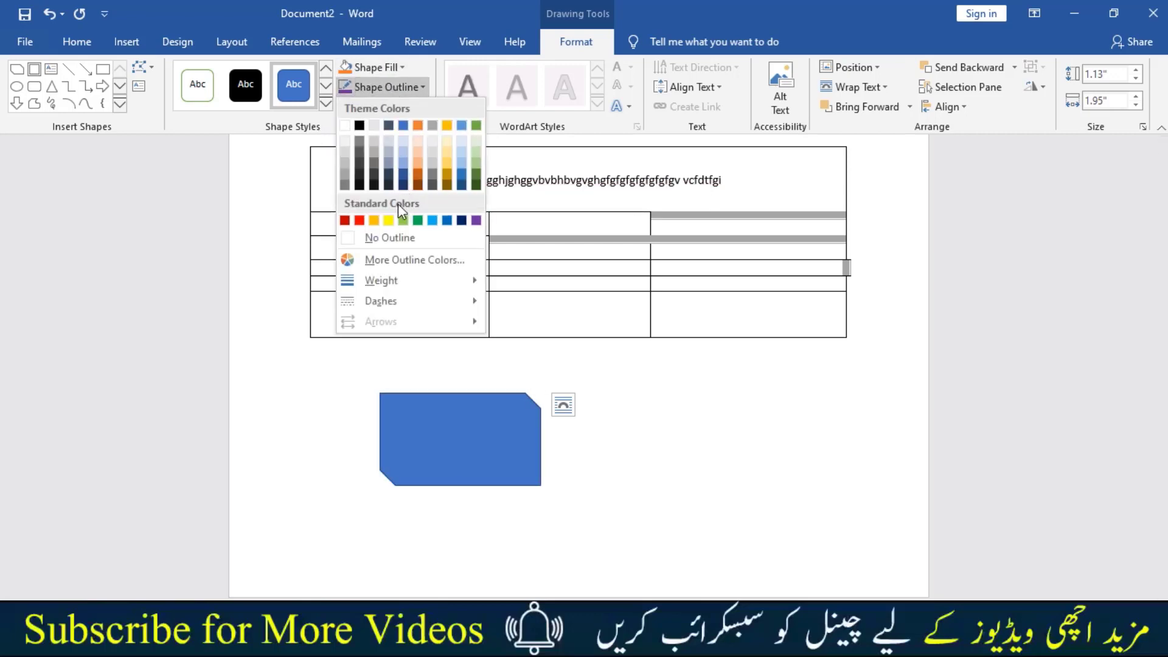
left_click(403, 85)
left_click(413, 107)
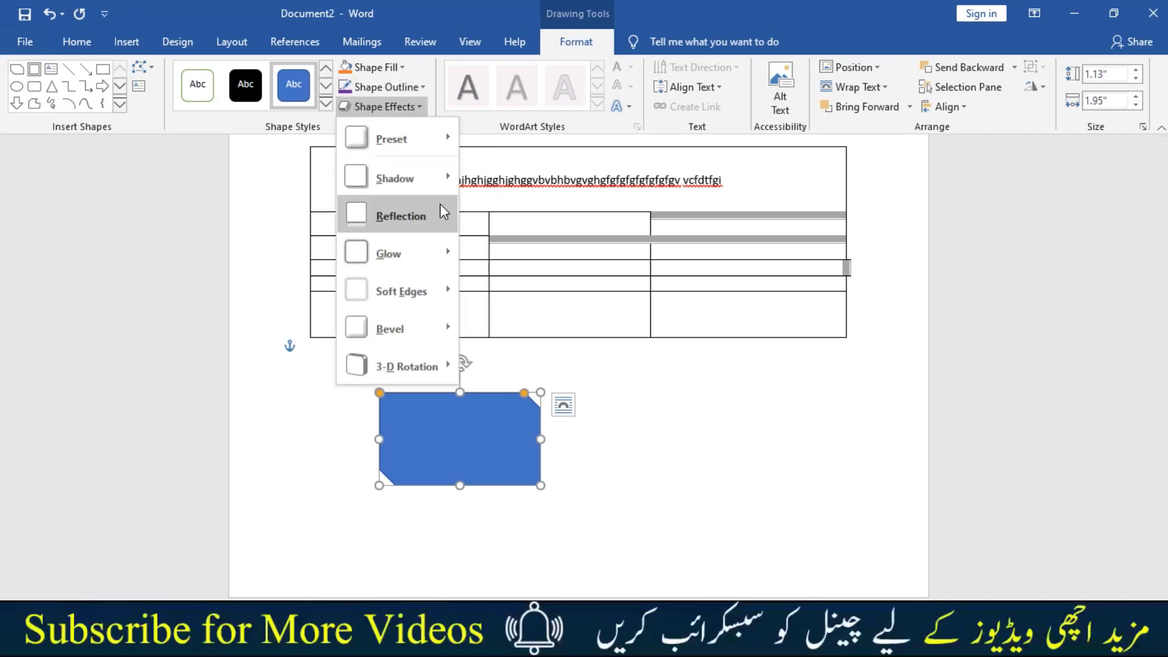
mouse_move(400, 215)
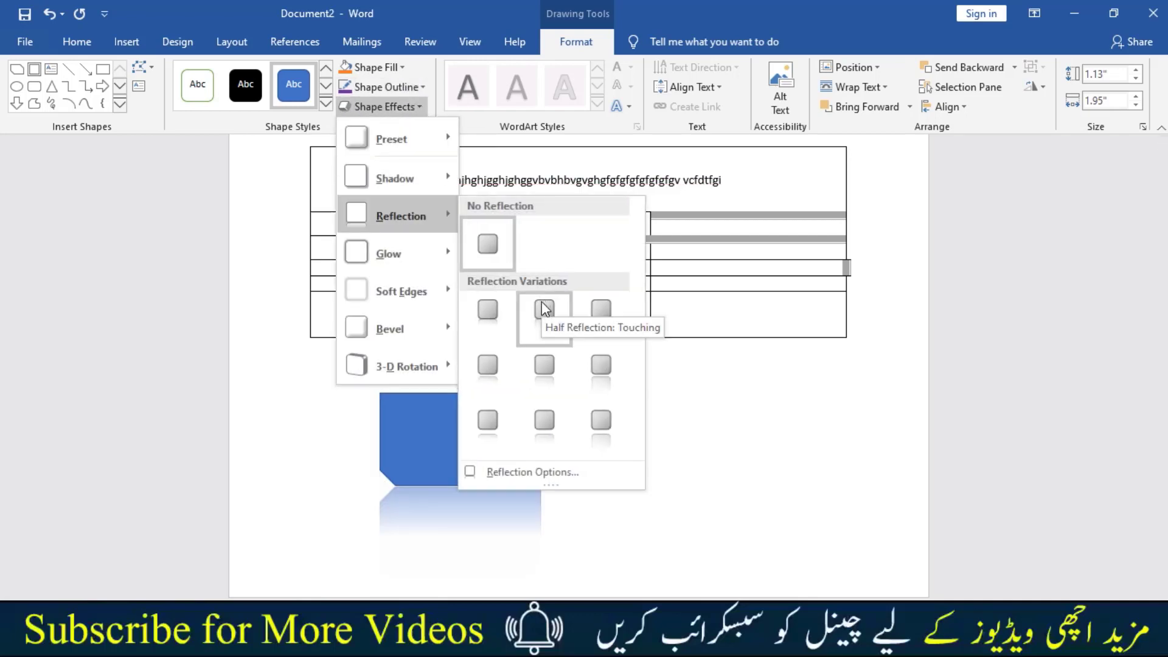
left_click(686, 130)
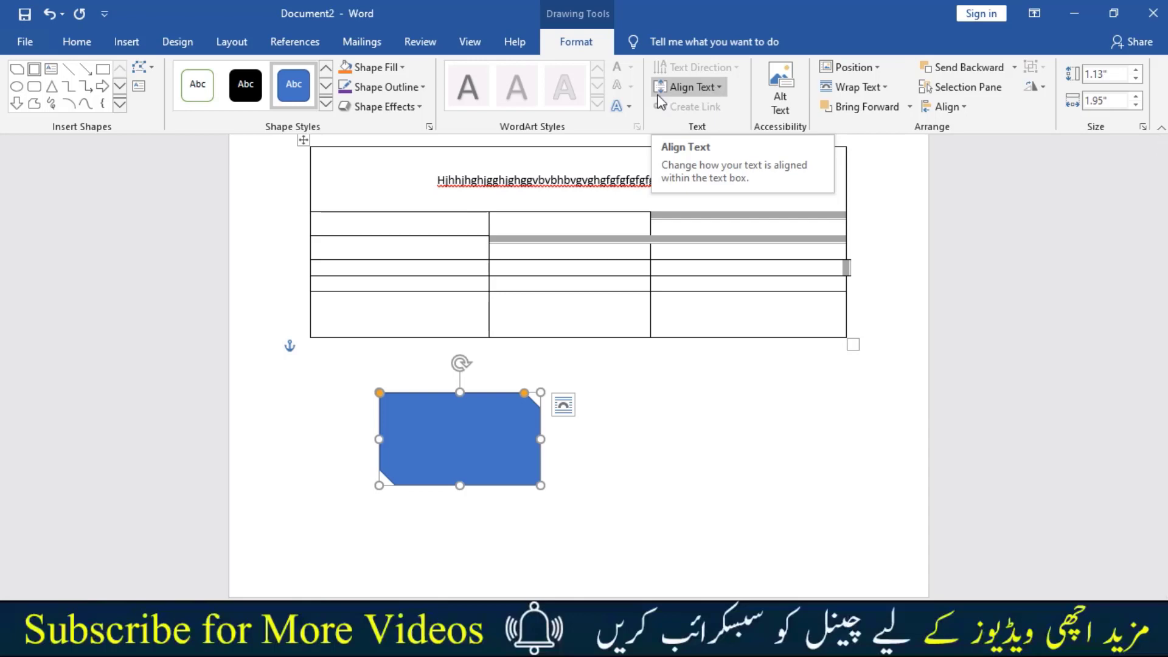
- Insert a Screen Clipping of the desktop area as a picture
left_click(128, 48)
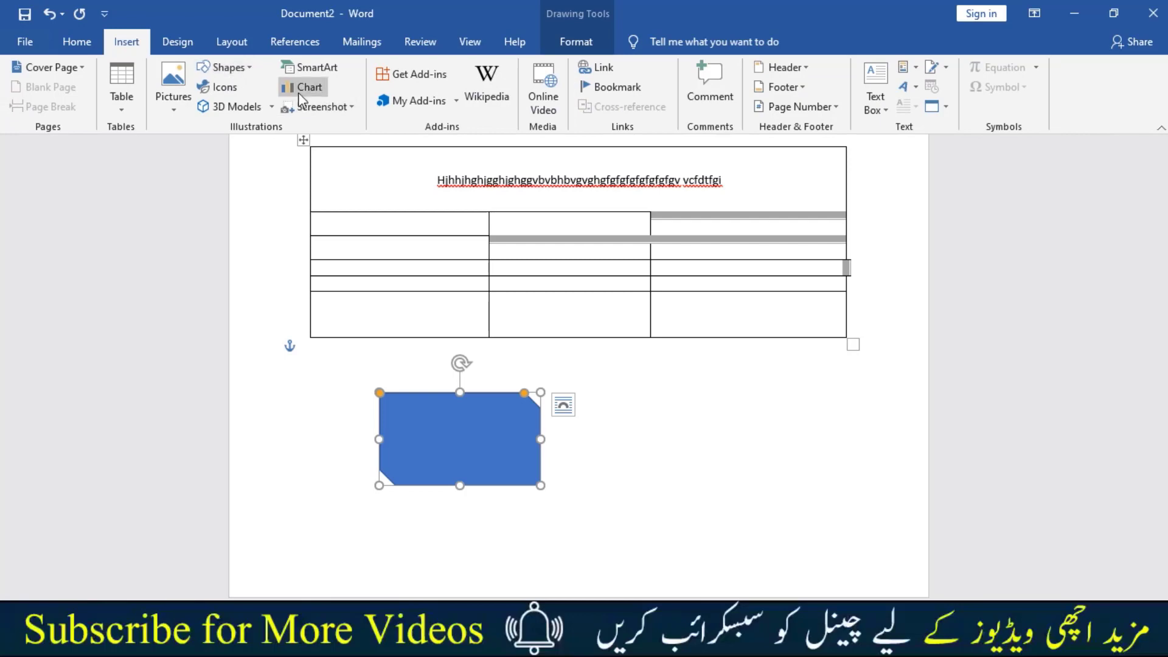
left_click(352, 115)
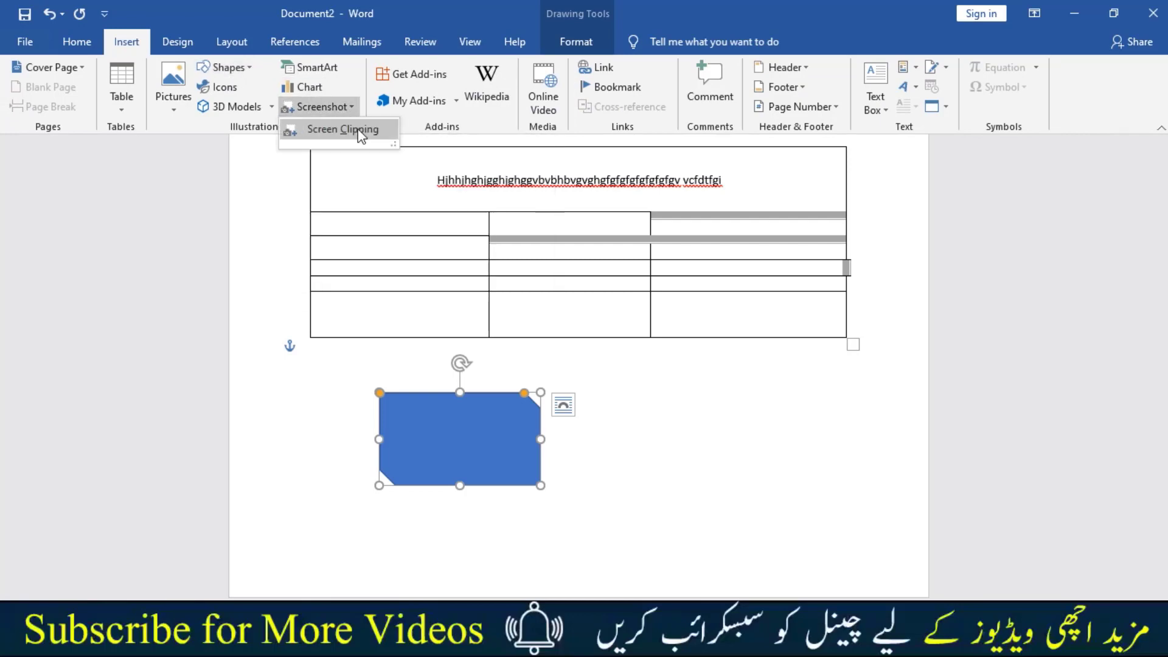
left_click(361, 135)
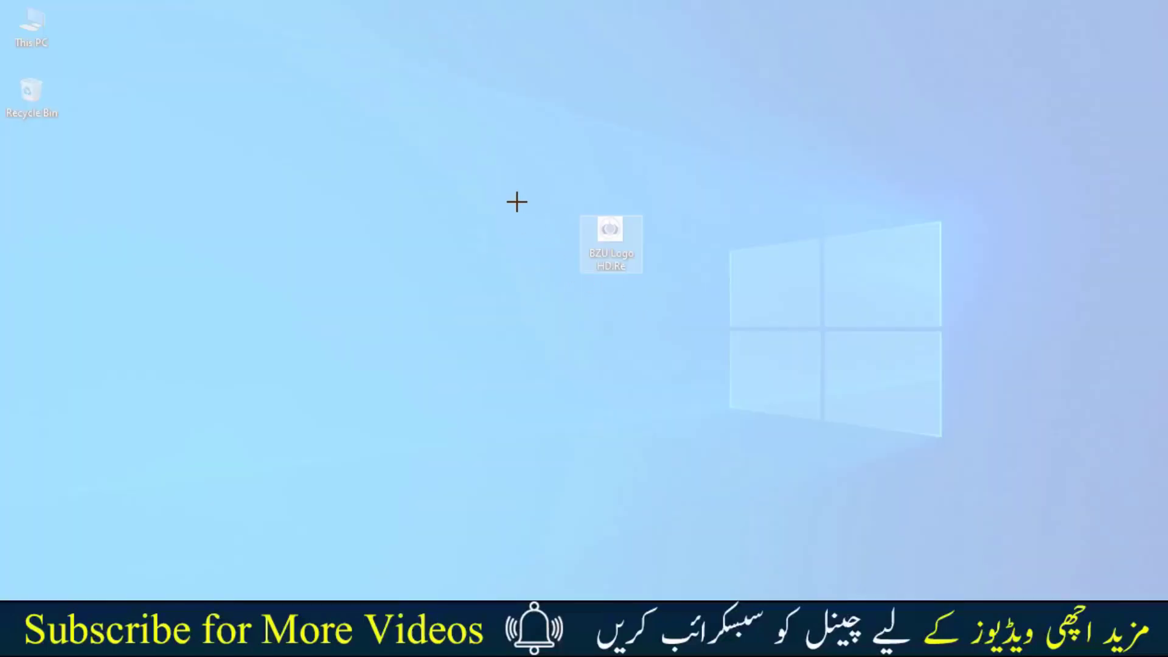
left_click_drag(484, 125, 1010, 457)
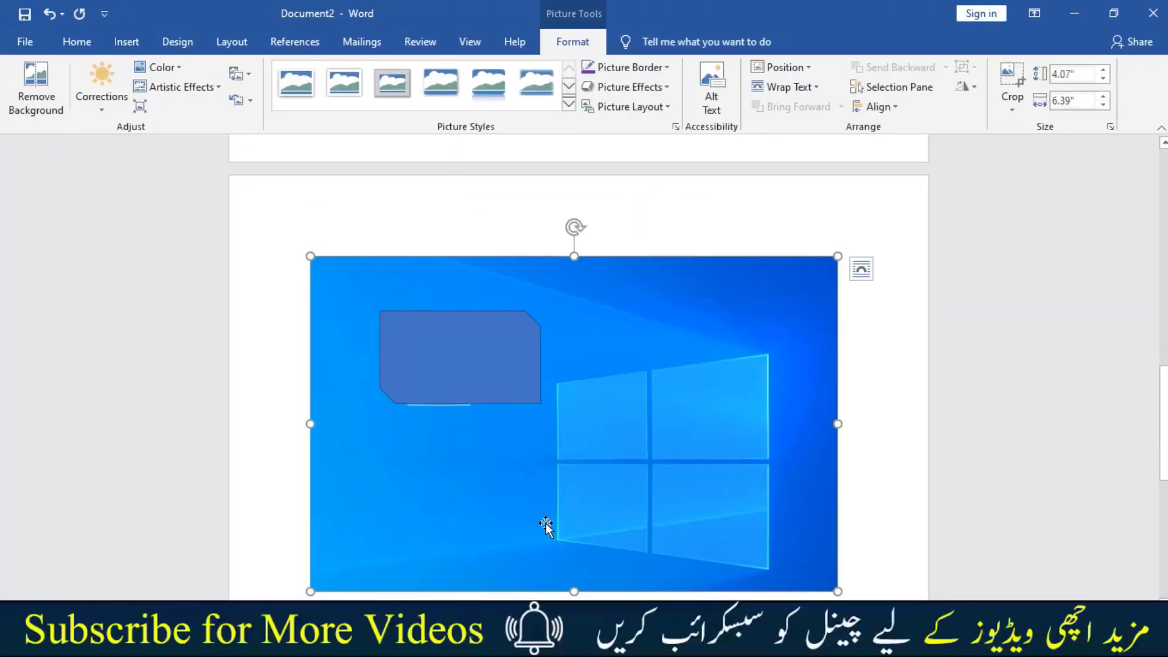